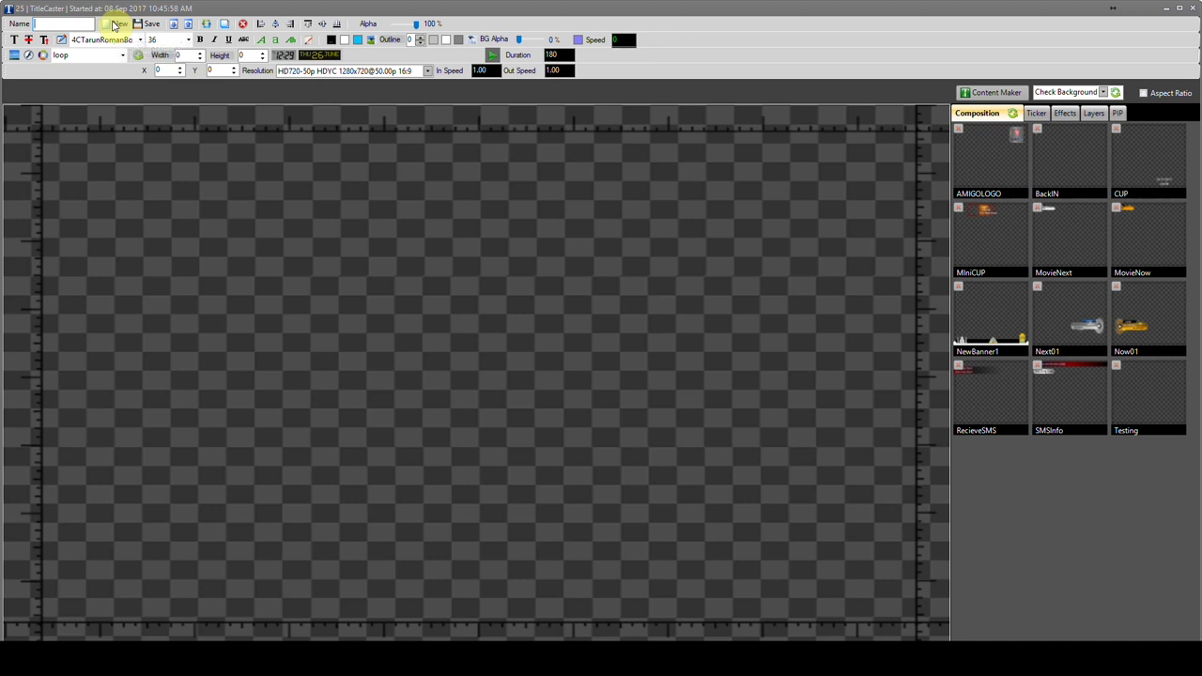
Create a new composition named Testing and save it.
click(113, 25)
click(112, 26)
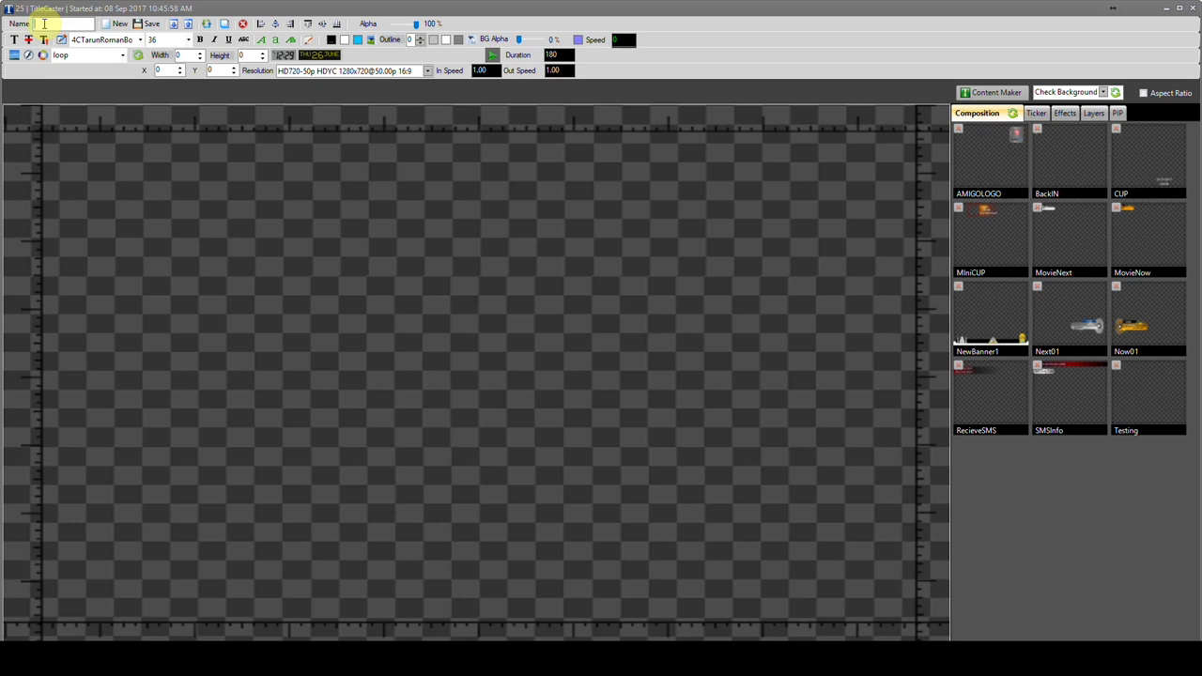
text(Testing)
click(146, 23)
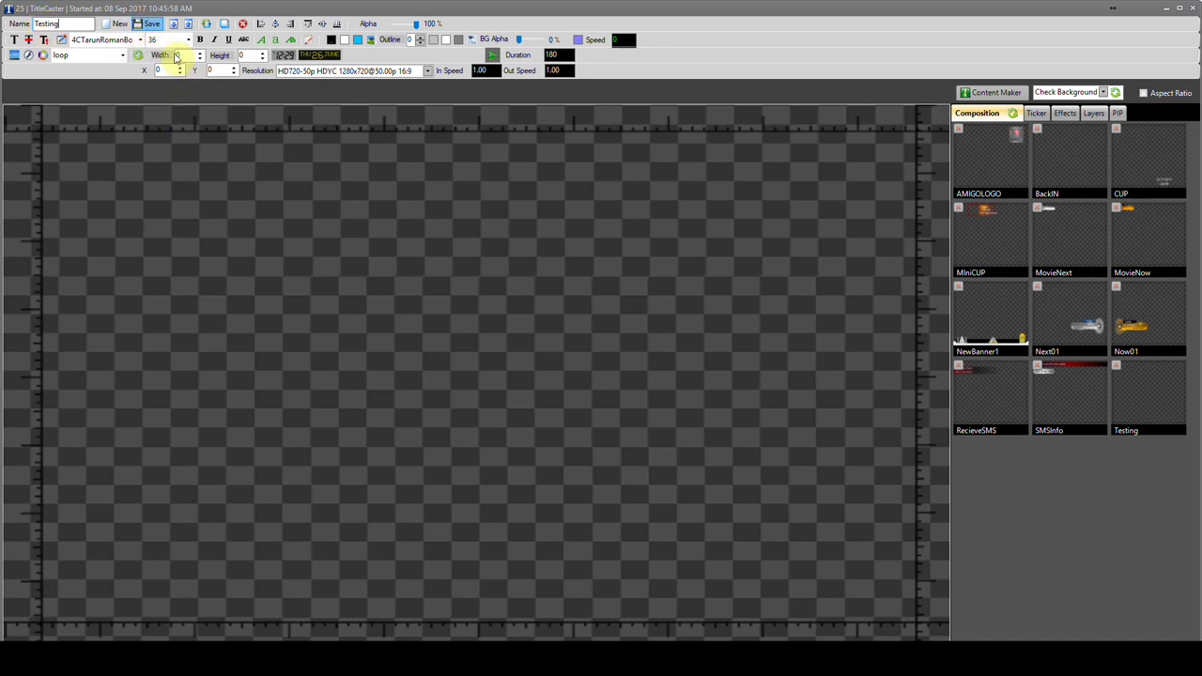
Load the Testing and NewBanner1 compositions alternately to view them on the canvas, ending with Testing open.
click(1141, 393)
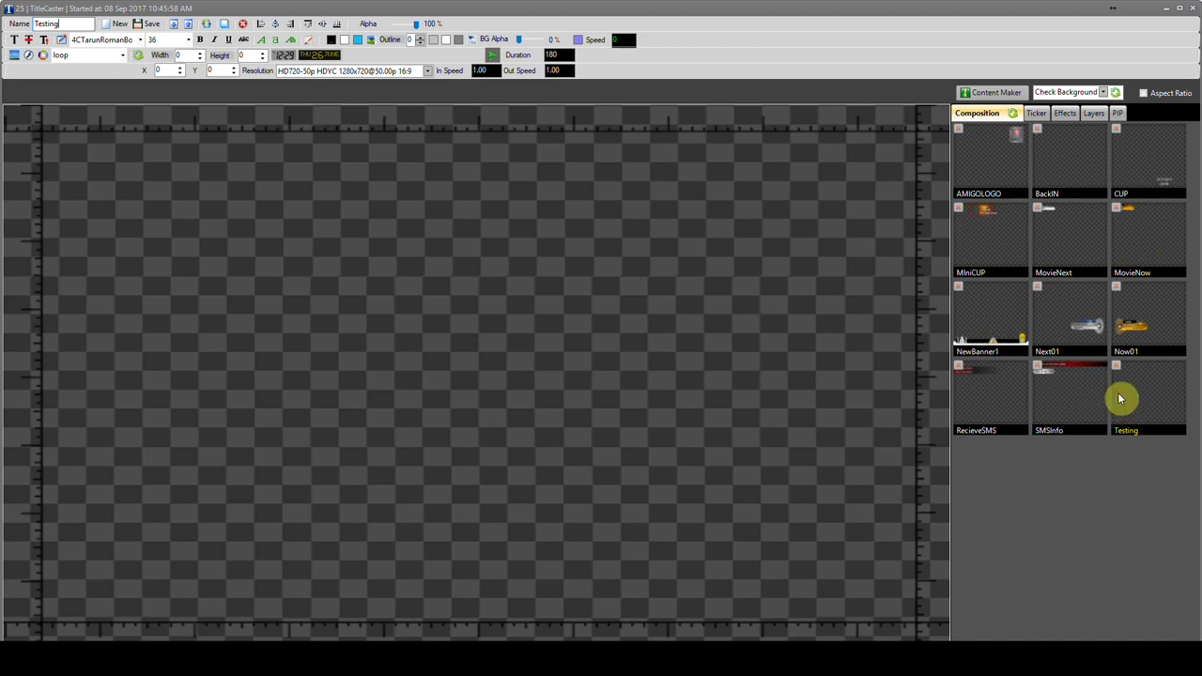
click(1004, 320)
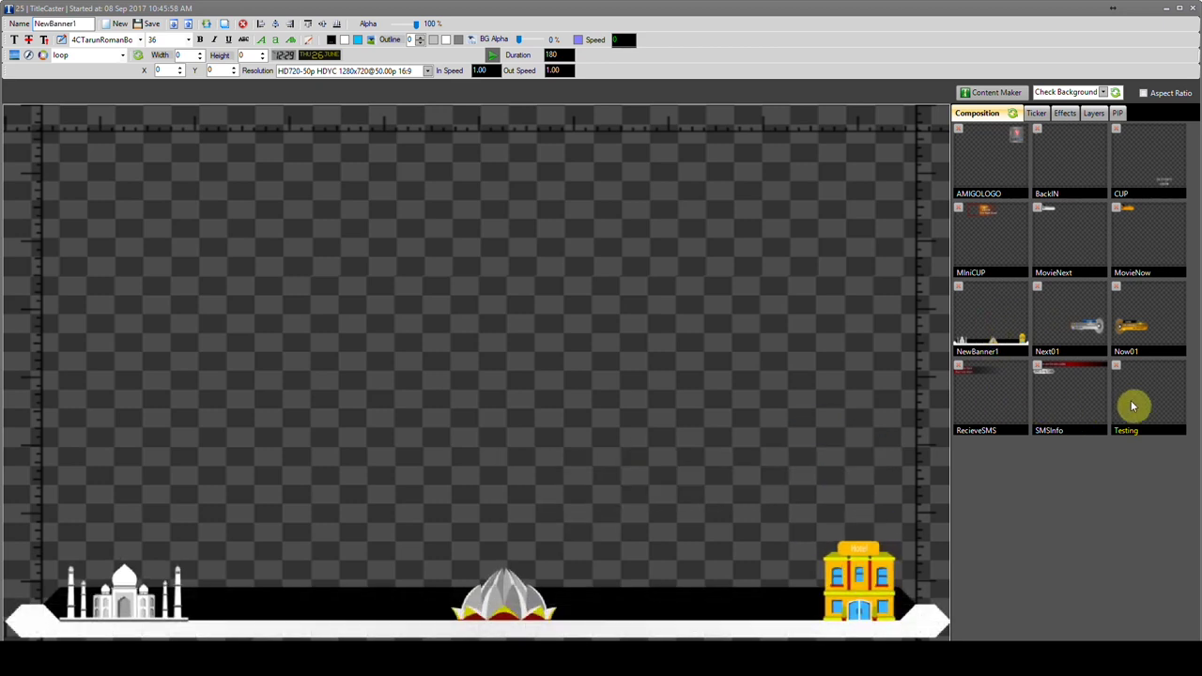
click(1131, 406)
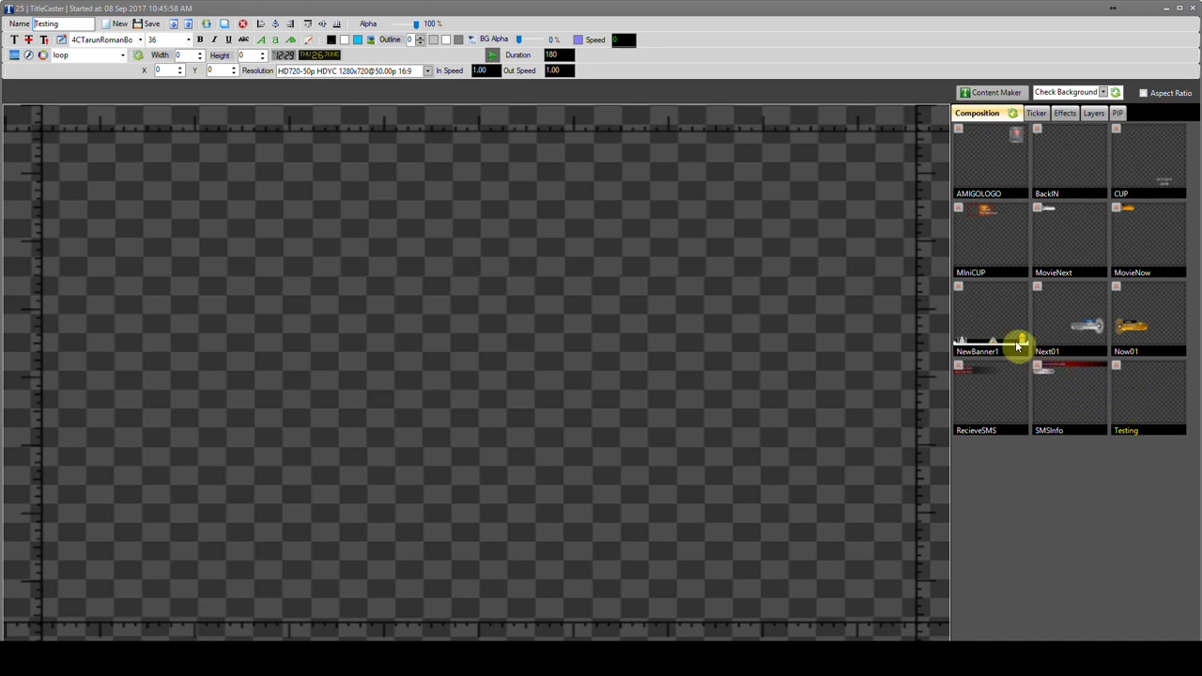
click(988, 325)
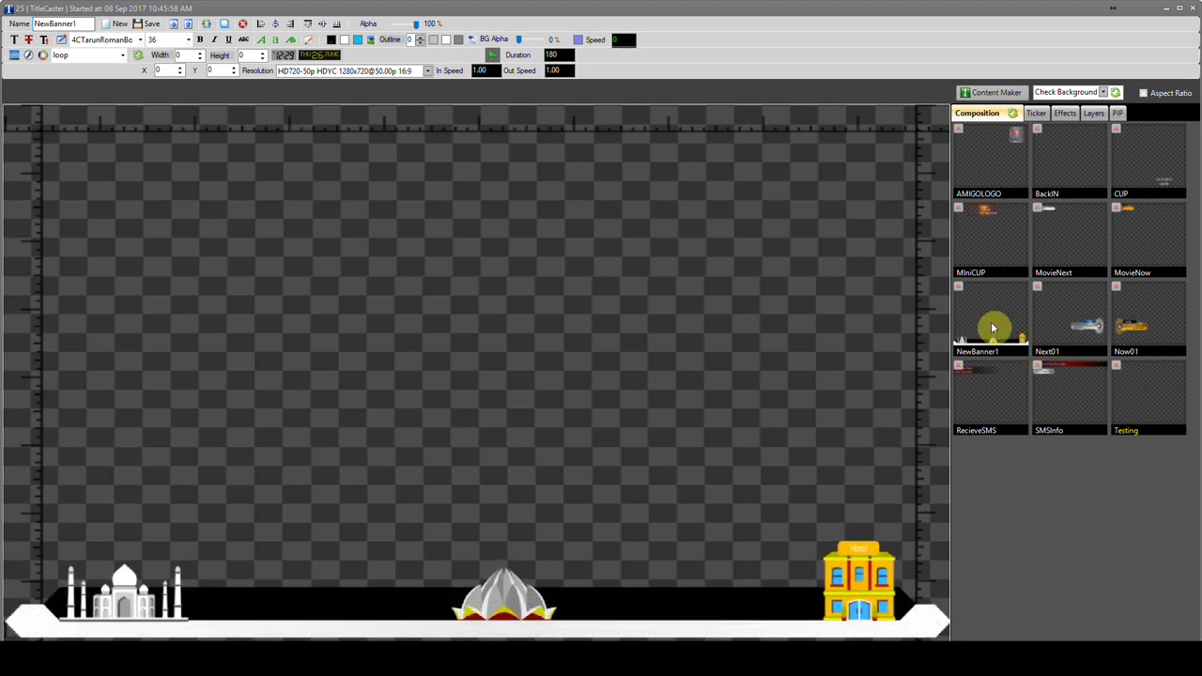
click(1148, 402)
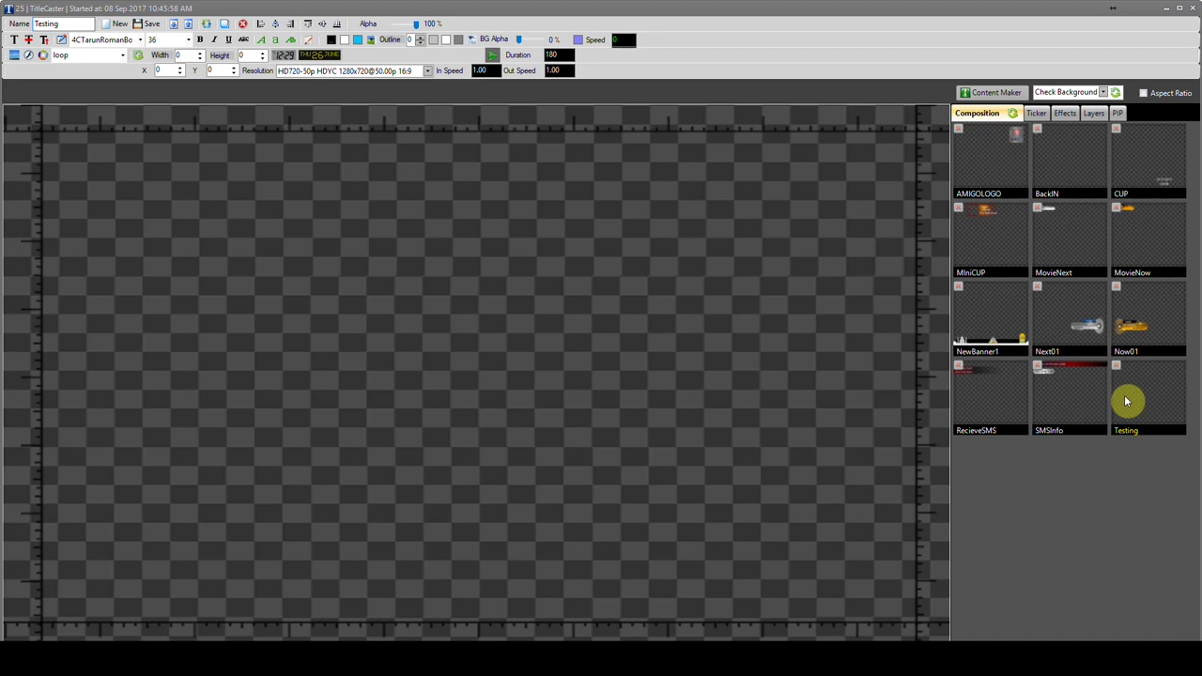
click(1004, 329)
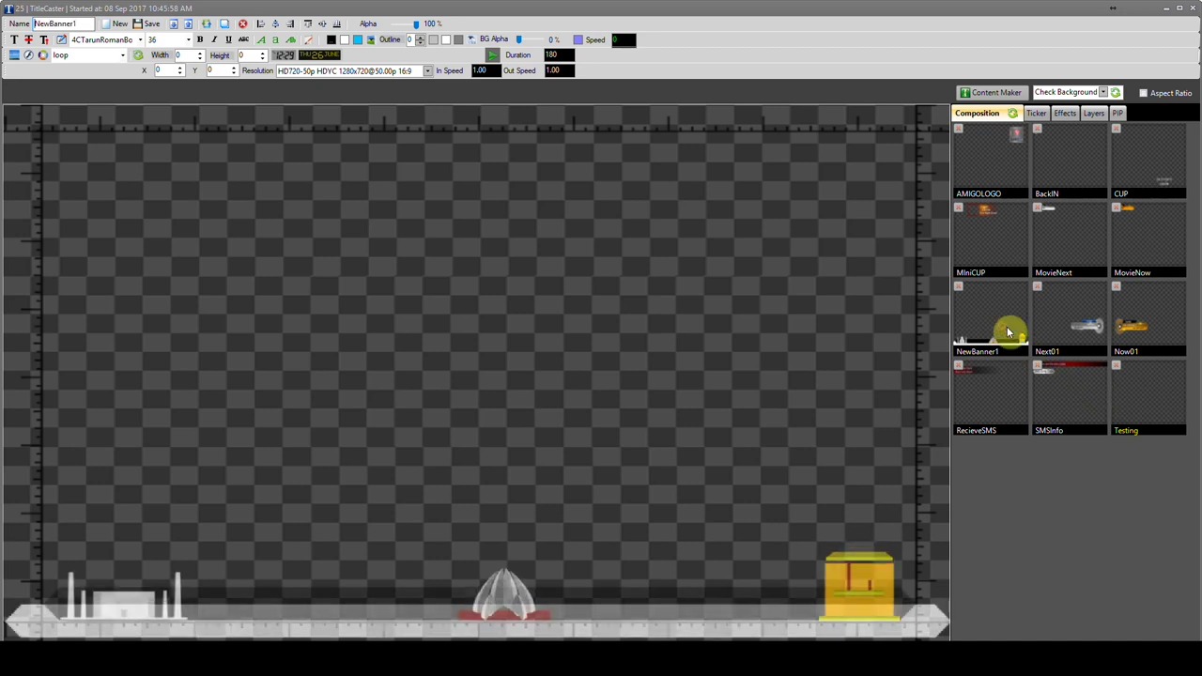
click(1148, 391)
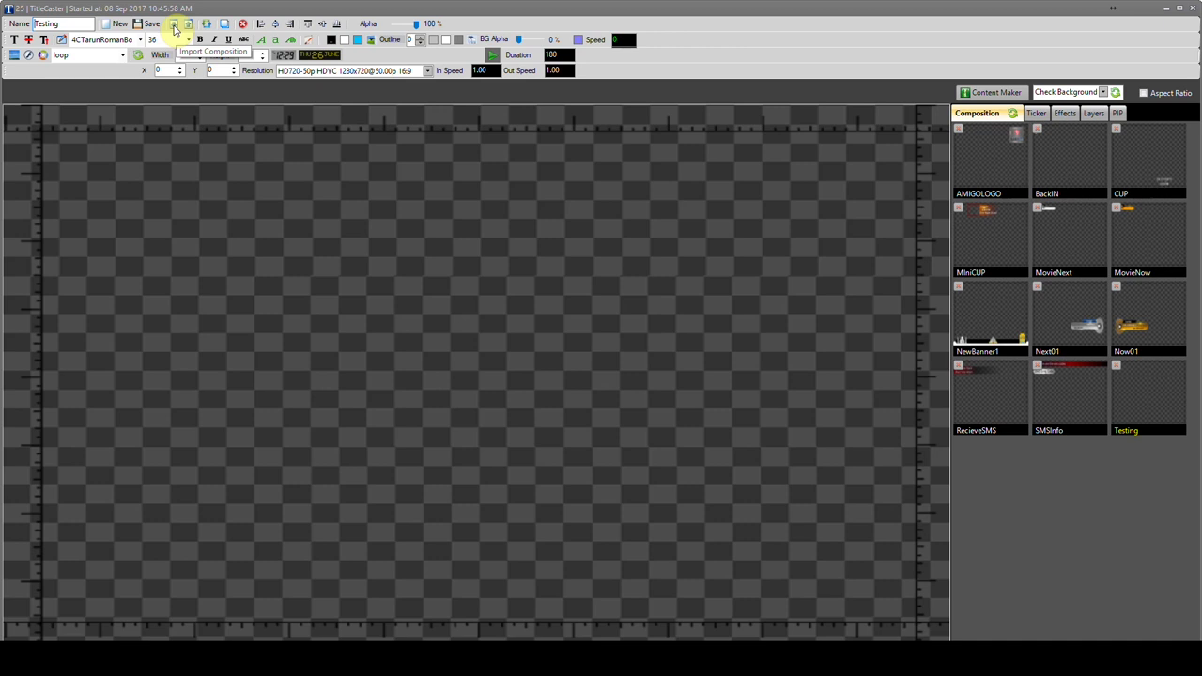
click(224, 26)
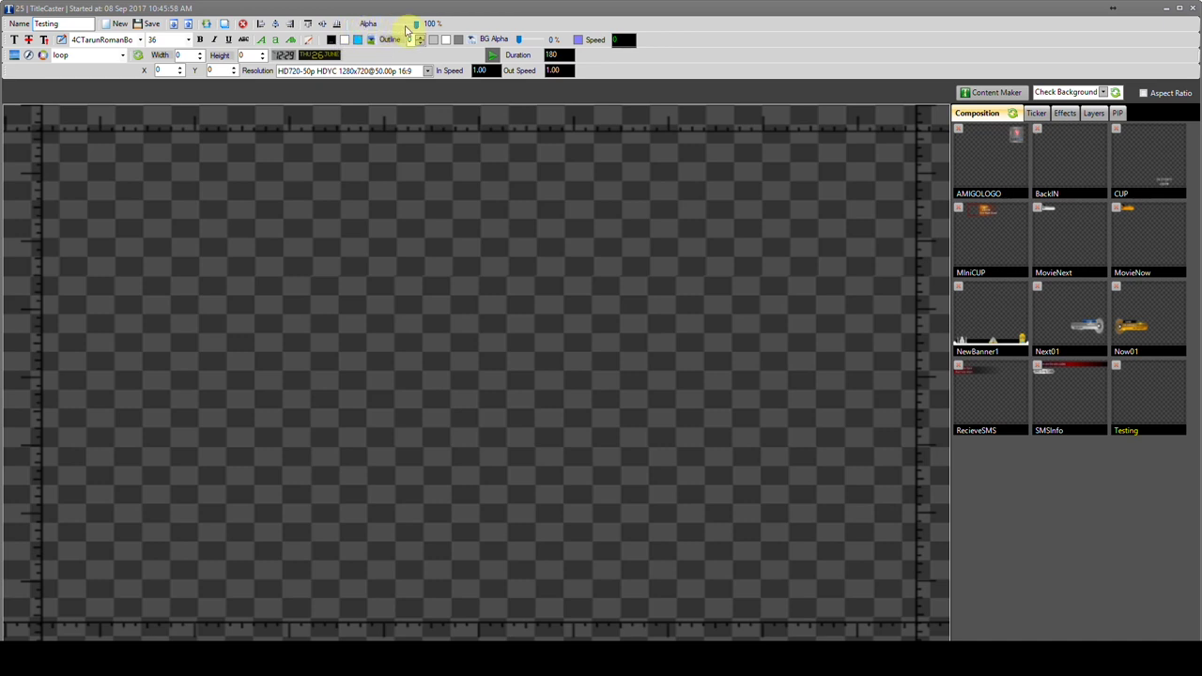
drag(416, 23, 445, 30)
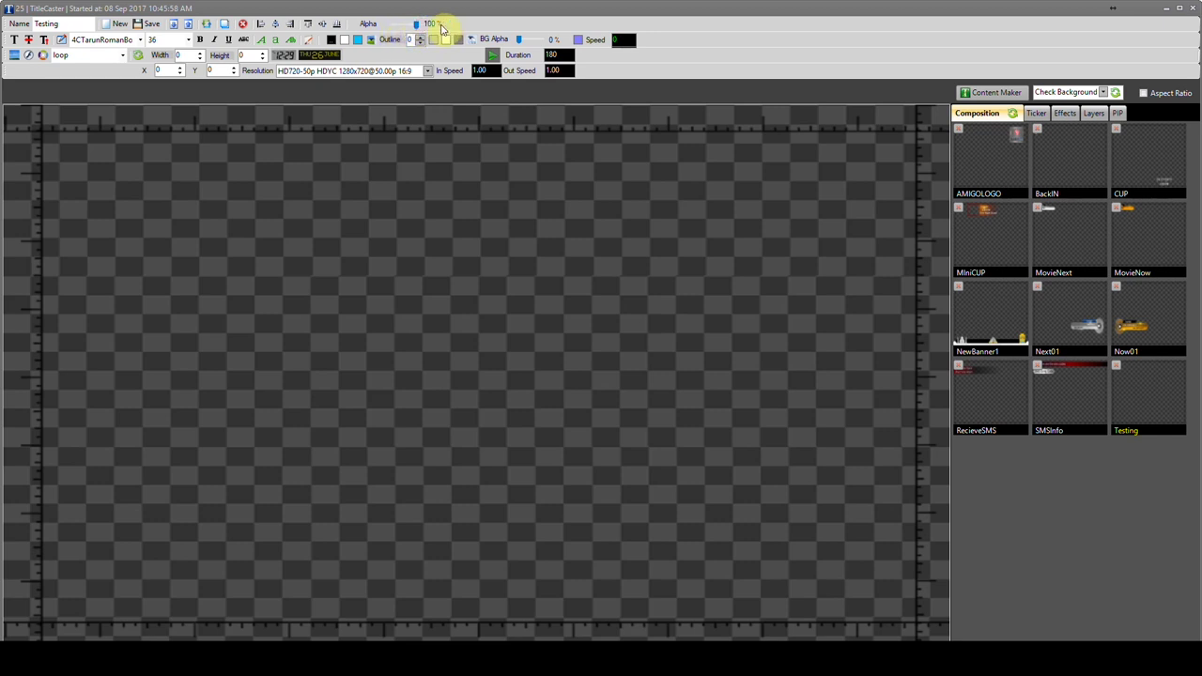
click(73, 142)
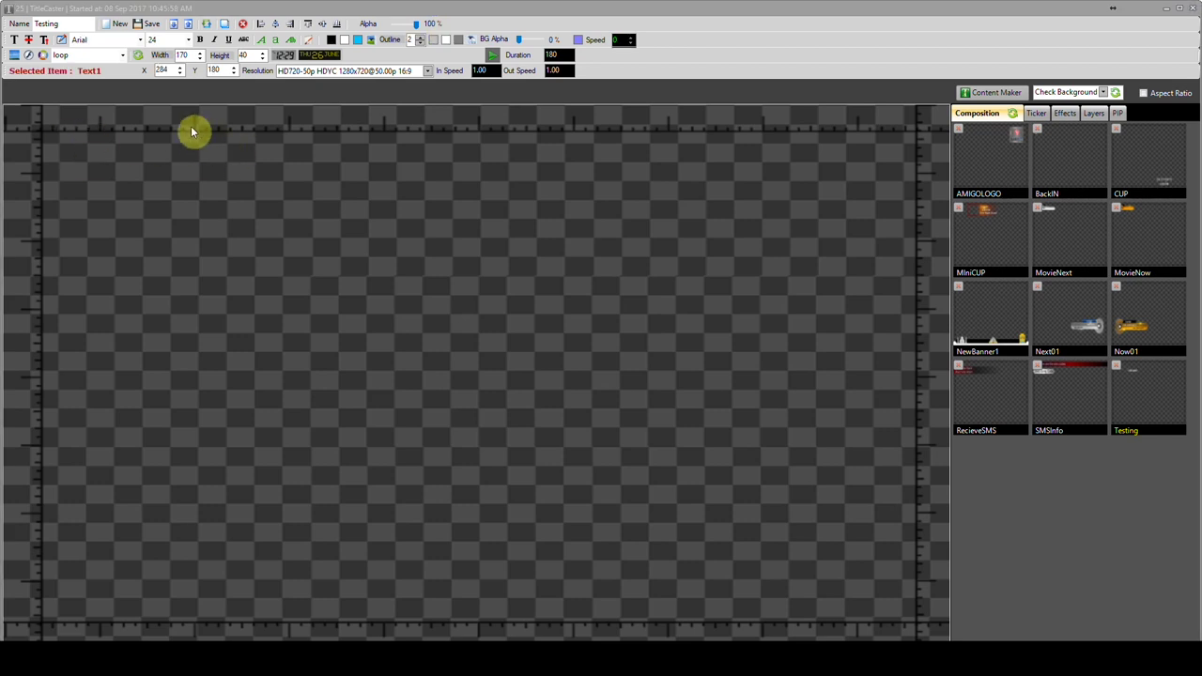
Add a text item reading "TitleCaster Software" to the Testing composition.
click(14, 42)
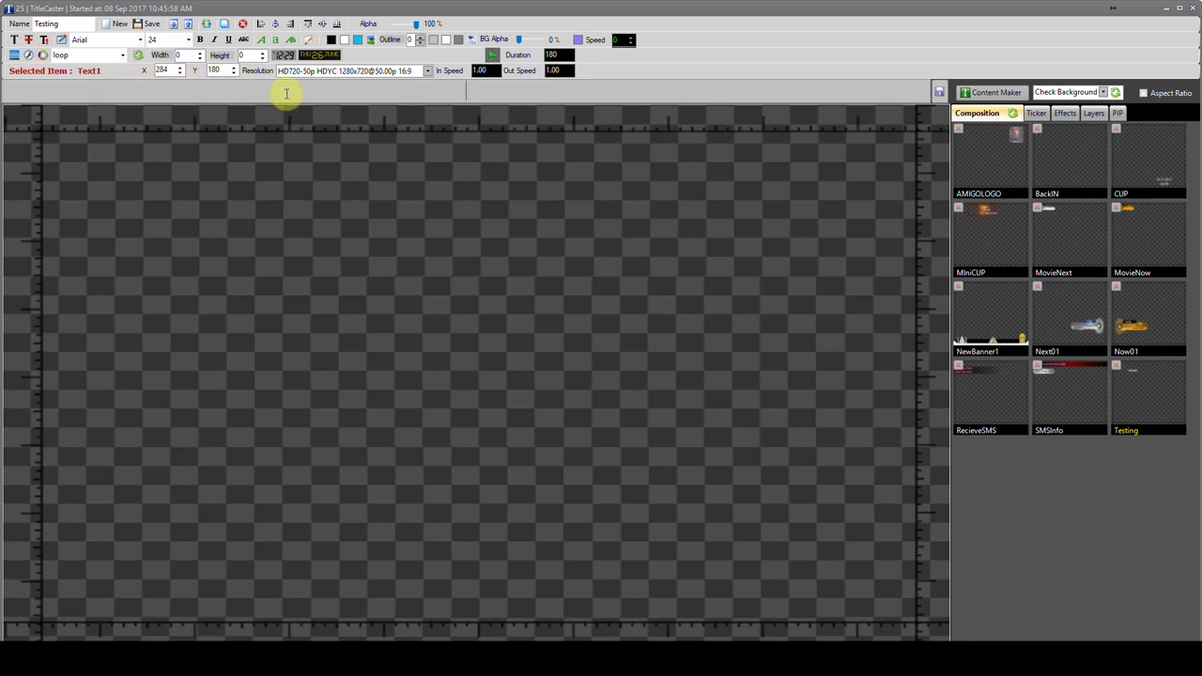
text(Ti)
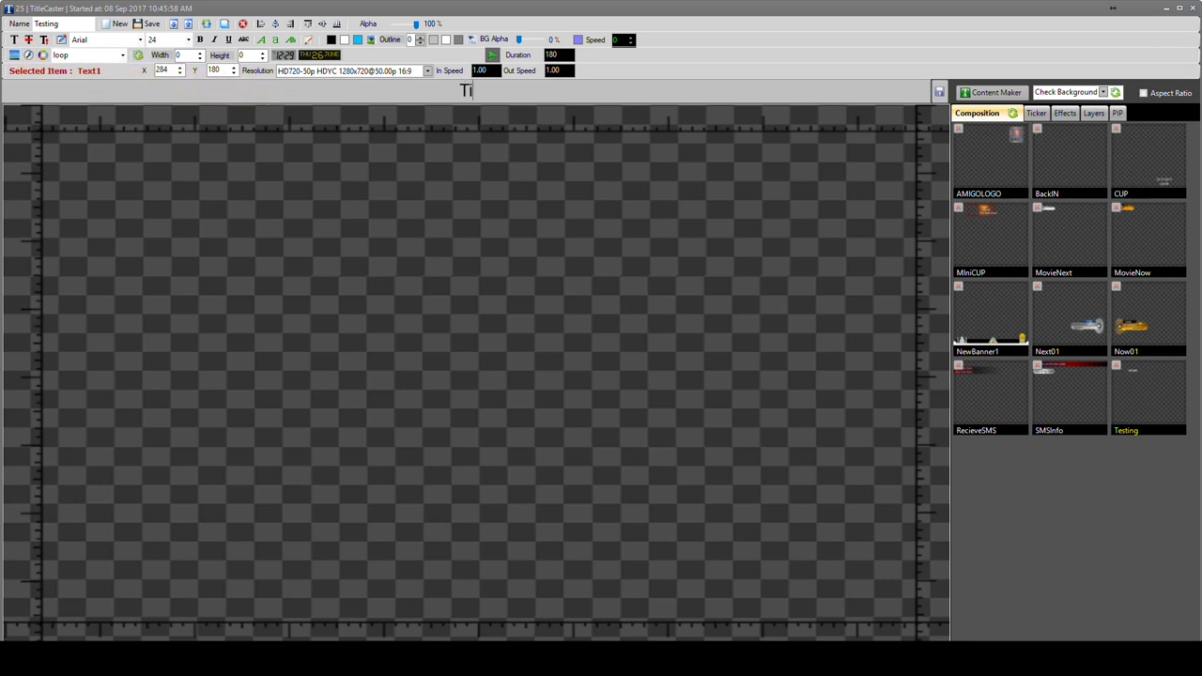
text(tleCaste)
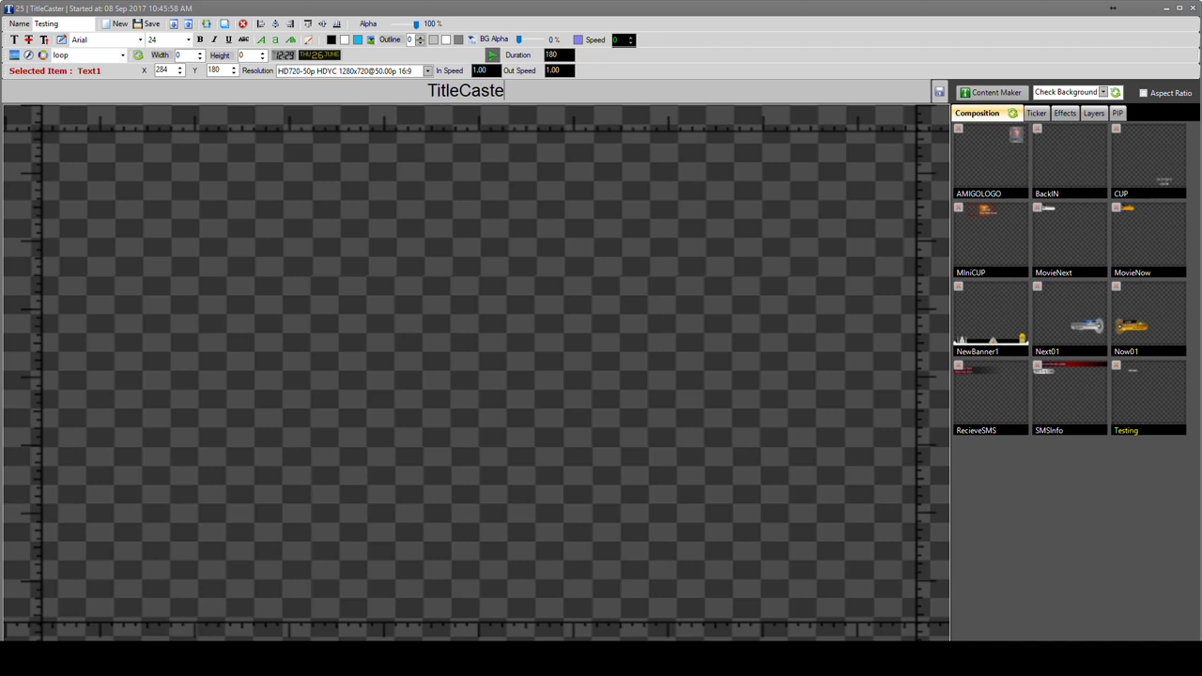
text(r Sof)
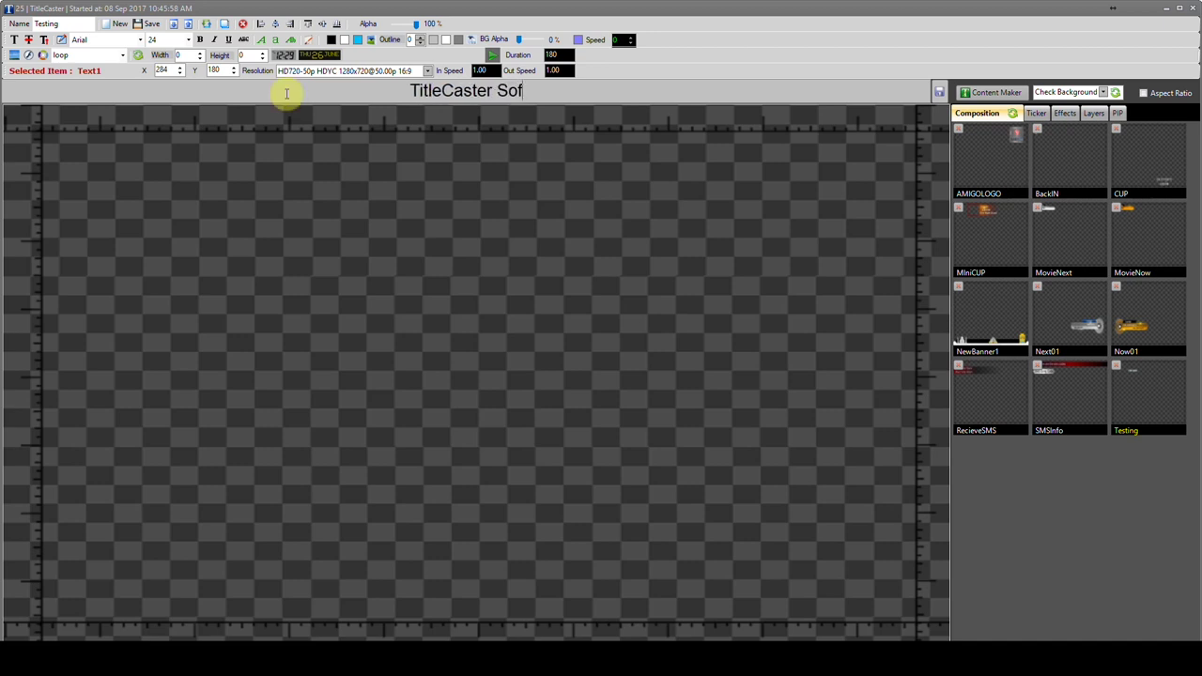
text(tware)
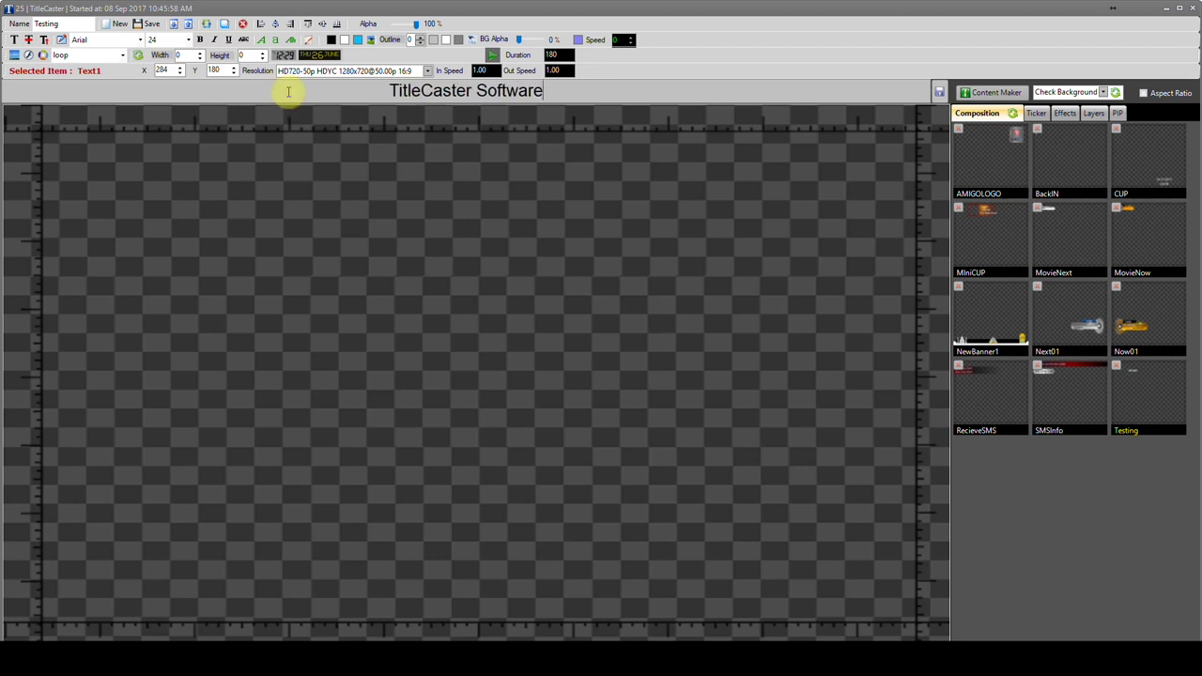
click(939, 92)
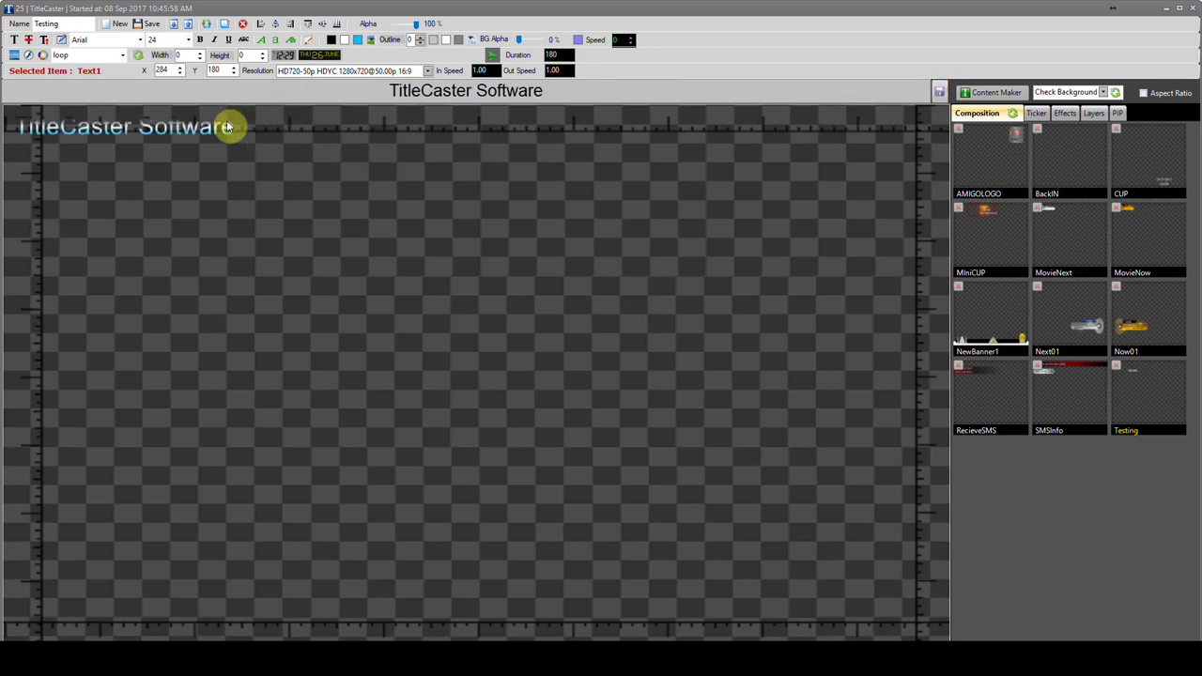
Move the TitleCaster Software text inside the canvas's upper-left margin, at about X 77, Y 45.
drag(229, 126, 234, 184)
click(357, 42)
drag(260, 182, 227, 160)
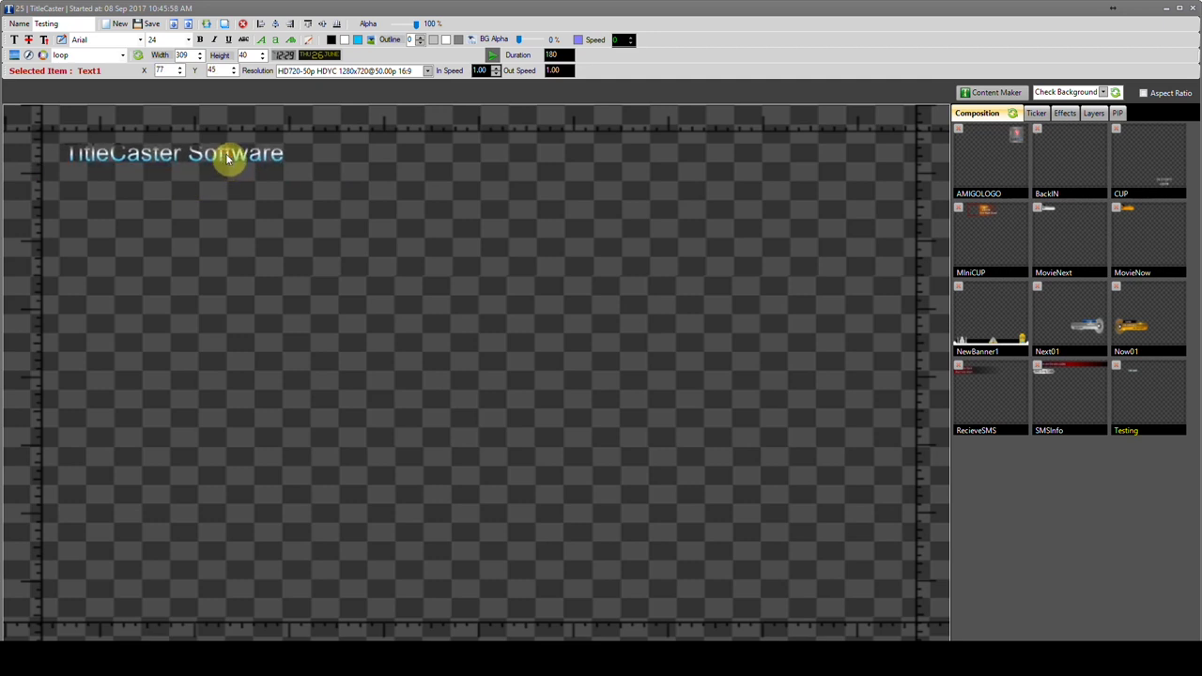
Duplicate the title text twice, stacking the copies below the original at about Y 85 and Y 124, and save the composition.
drag(219, 156, 175, 187)
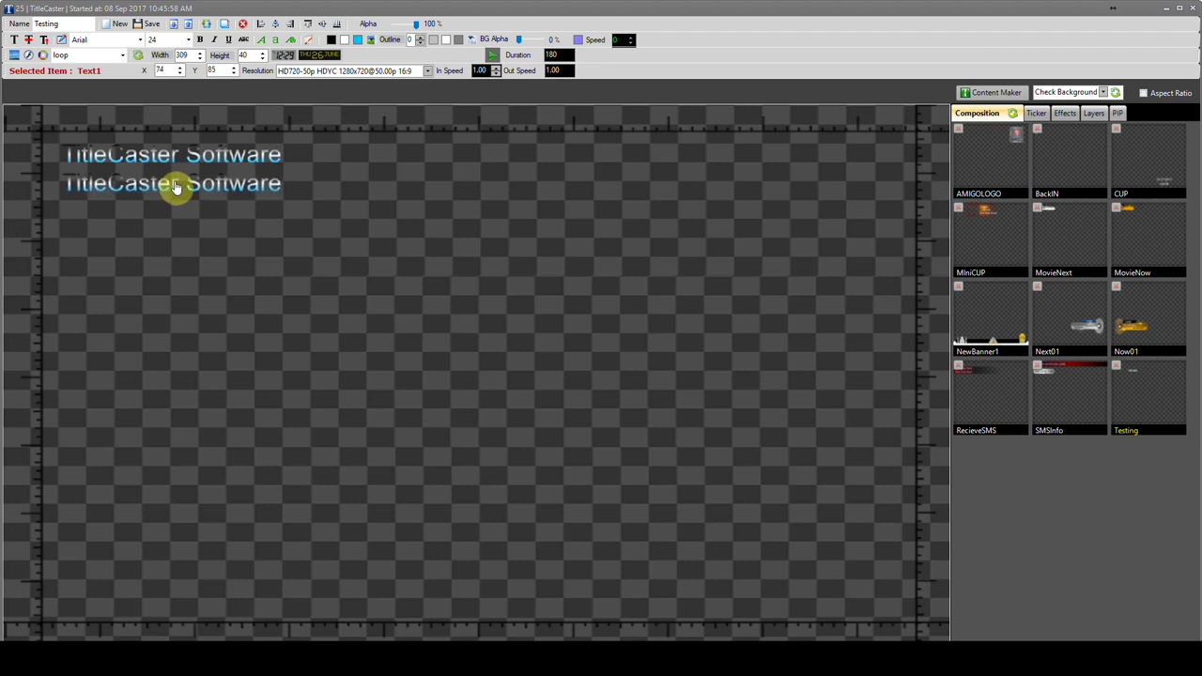
click(225, 25)
drag(174, 185, 176, 222)
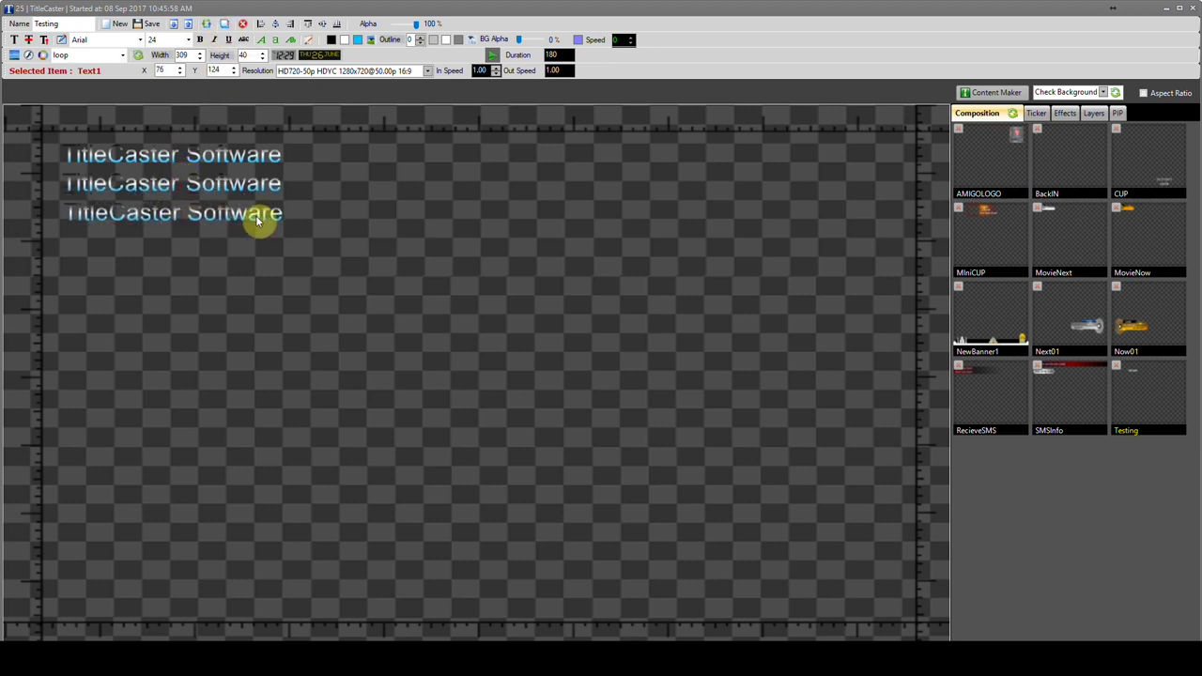
click(148, 24)
Delete the two lower copies of the title text, keeping only the original.
drag(176, 218, 179, 234)
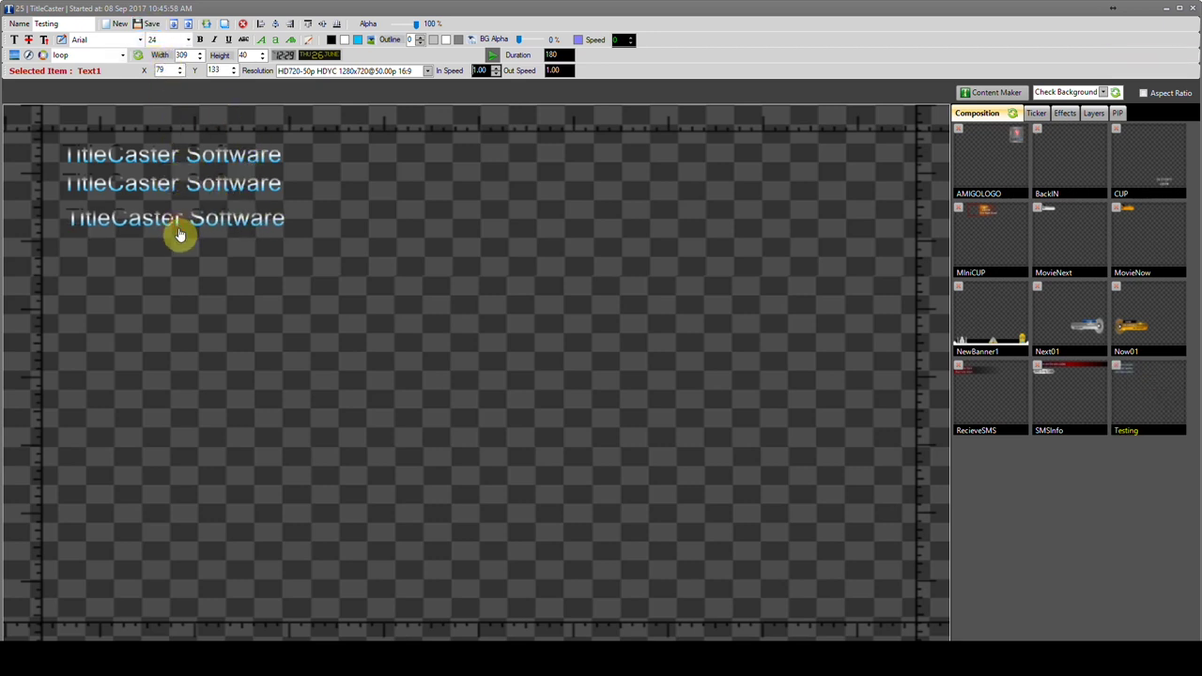
click(244, 23)
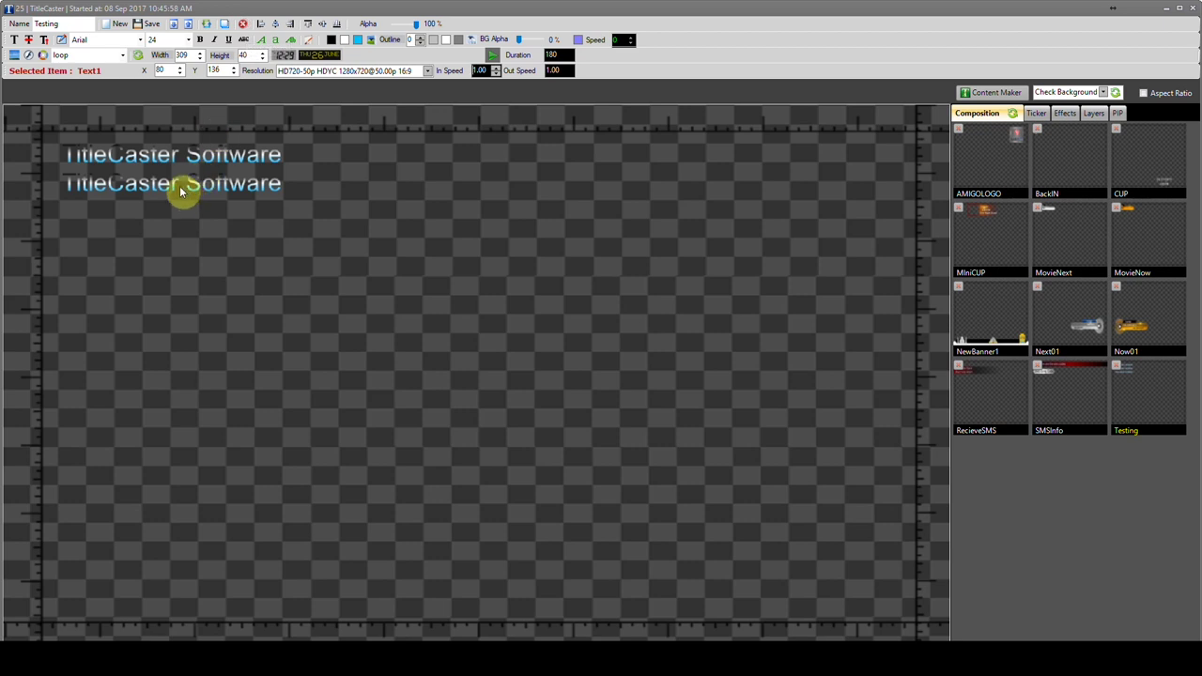
drag(180, 188, 185, 207)
click(243, 23)
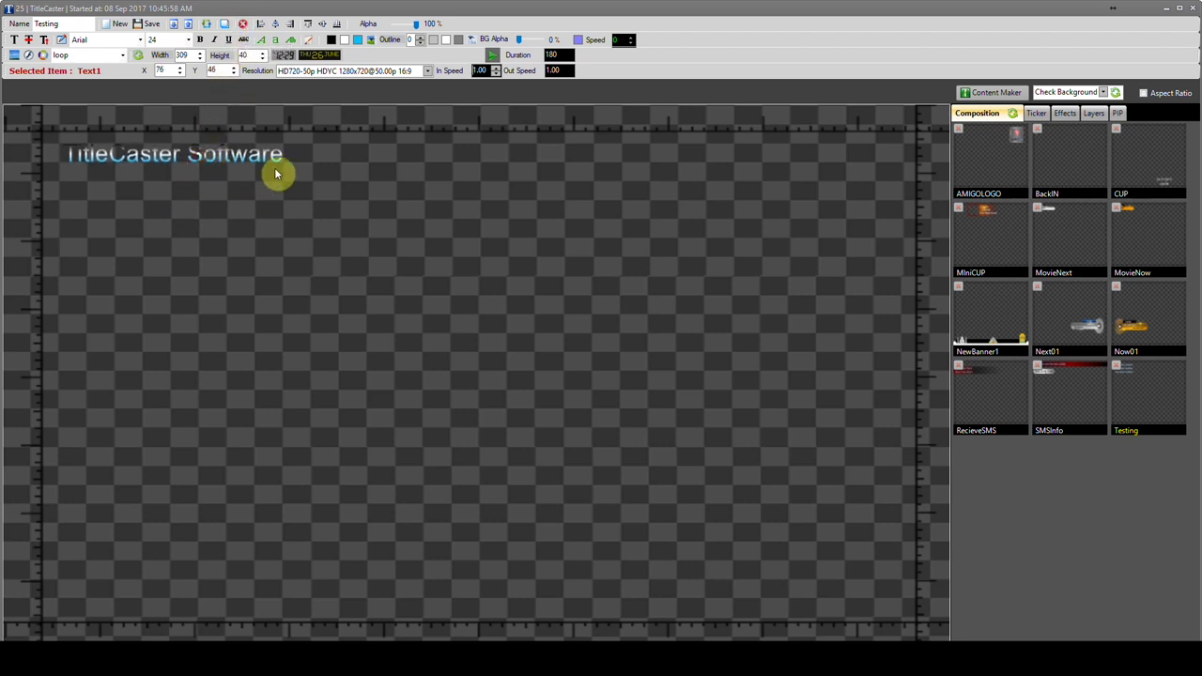
Align the title text left, middle and right on the canvas in turn, and return it to left alignment.
click(264, 24)
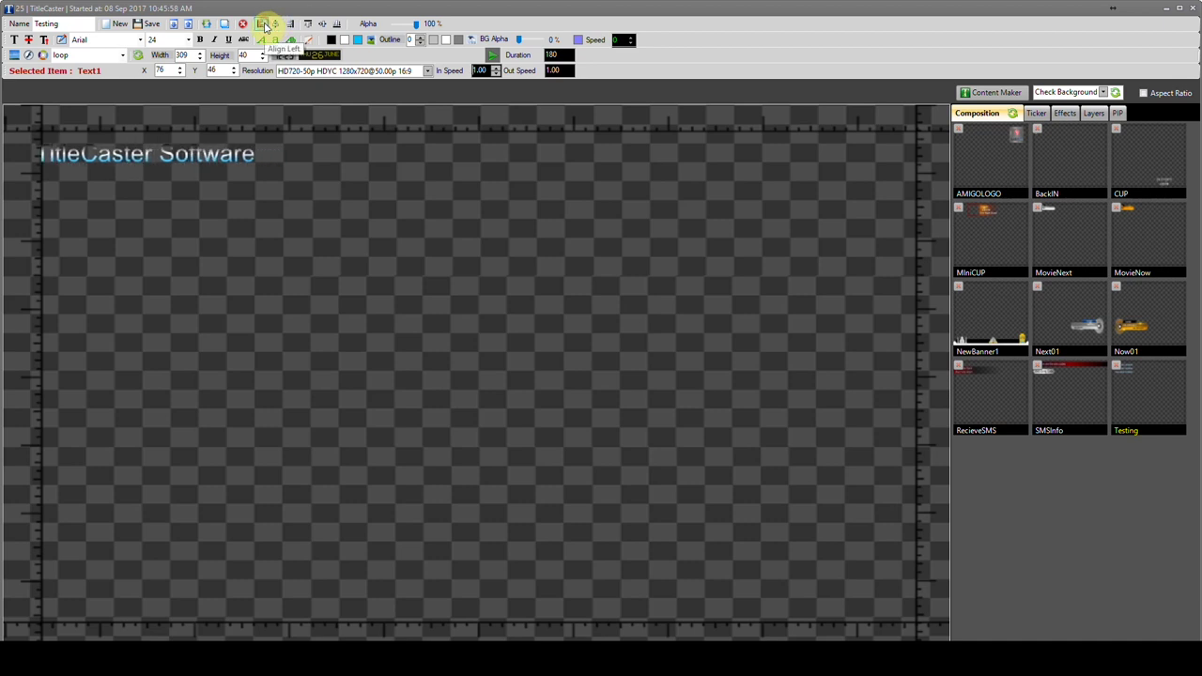
click(278, 26)
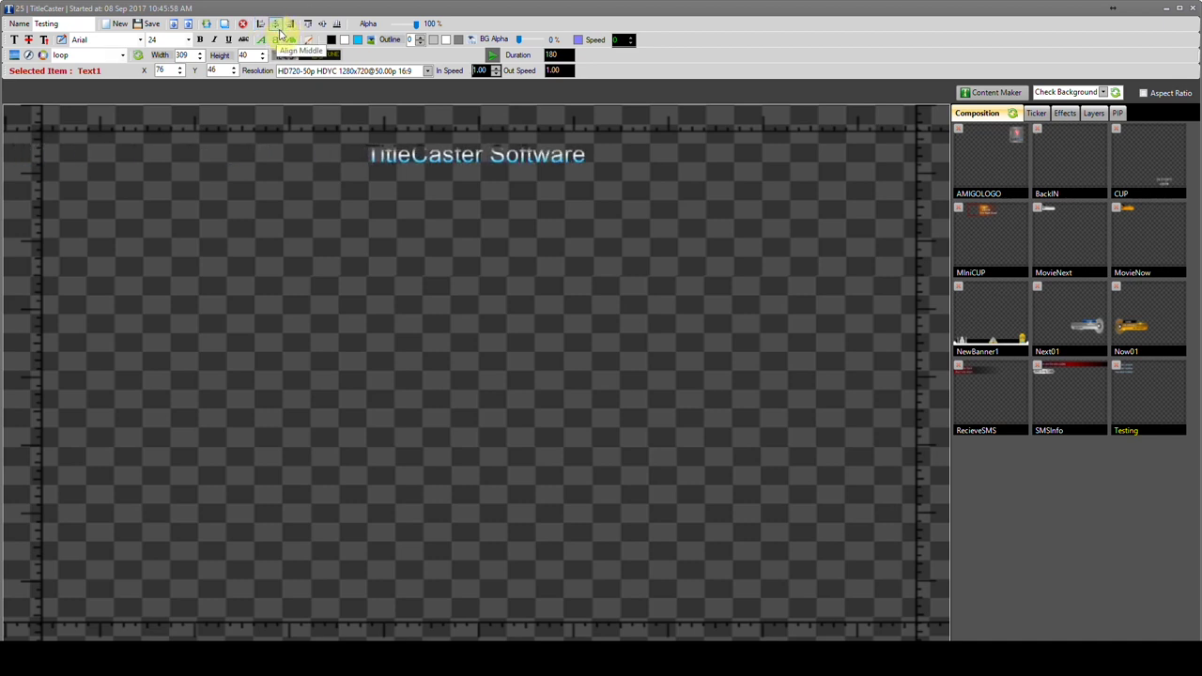
click(290, 24)
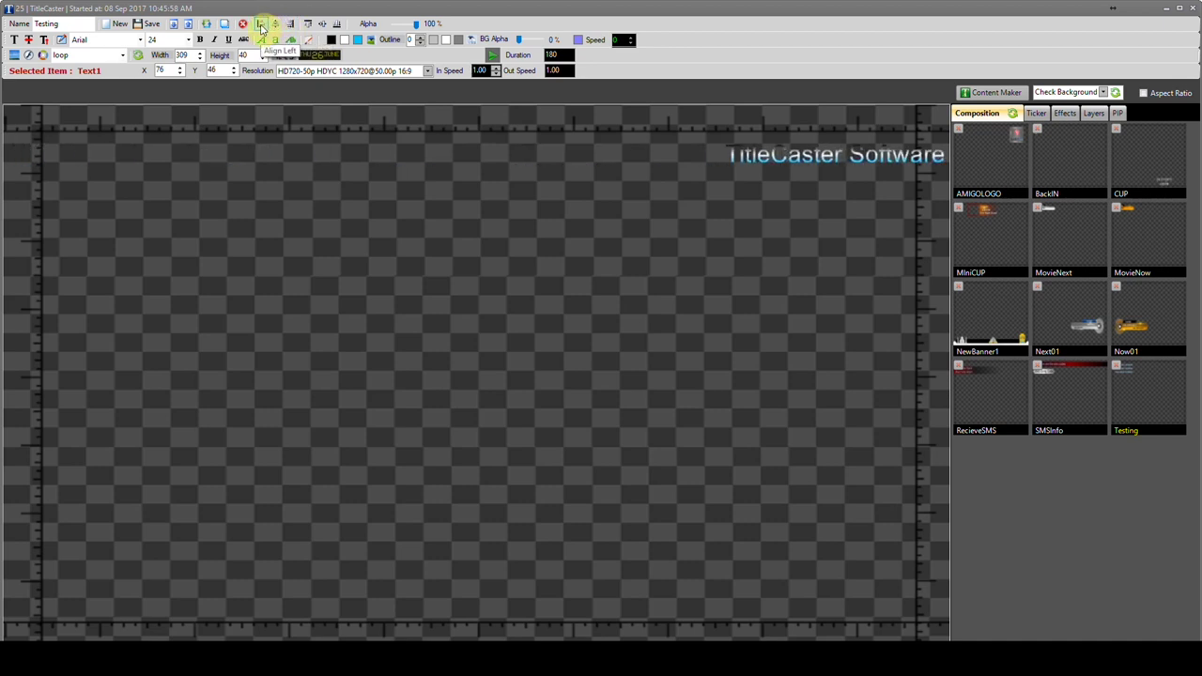
click(262, 27)
Reposition the title text near the canvas's upper-left corner at about X 85, Y 75.
drag(153, 153, 206, 167)
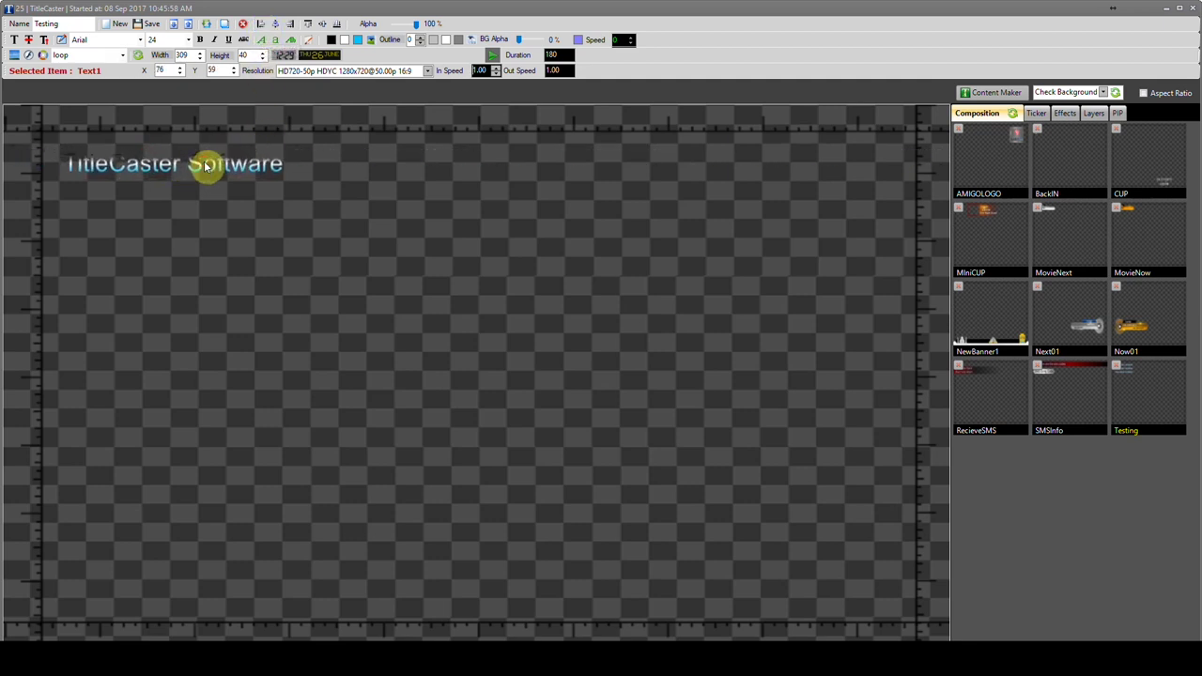
mouse_move(170, 171)
mouse_down()
mouse_move(601, 199)
mouse_move(177, 180)
mouse_up()
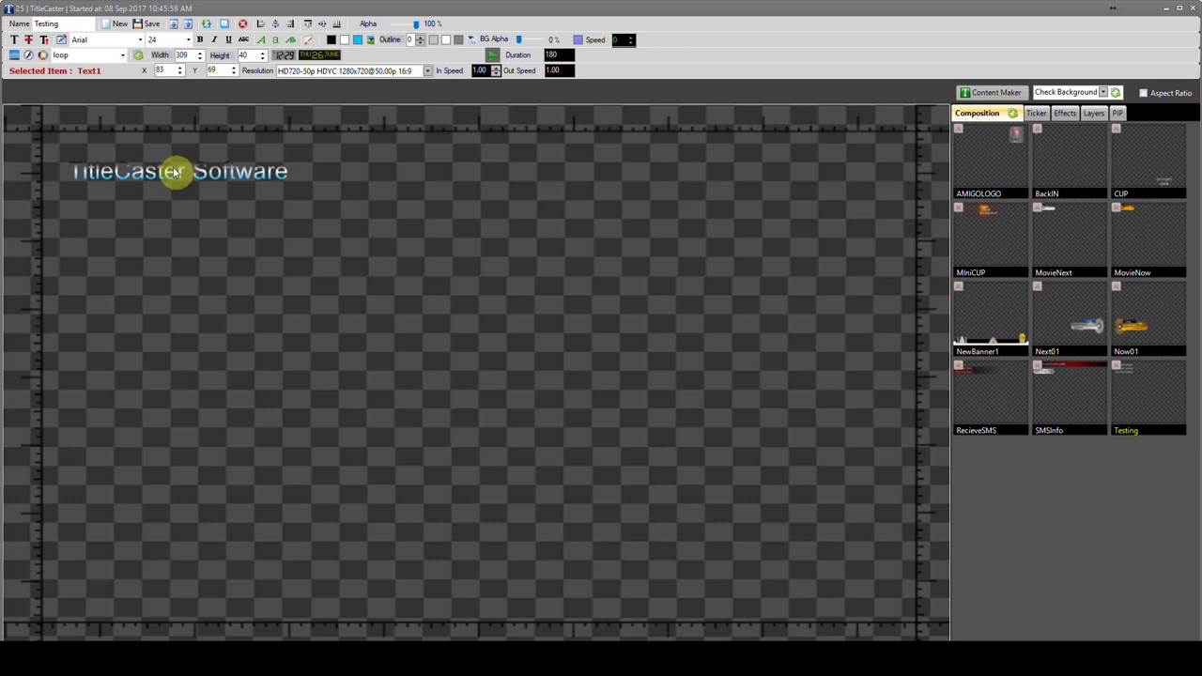
double_click(161, 71)
double_click(214, 71)
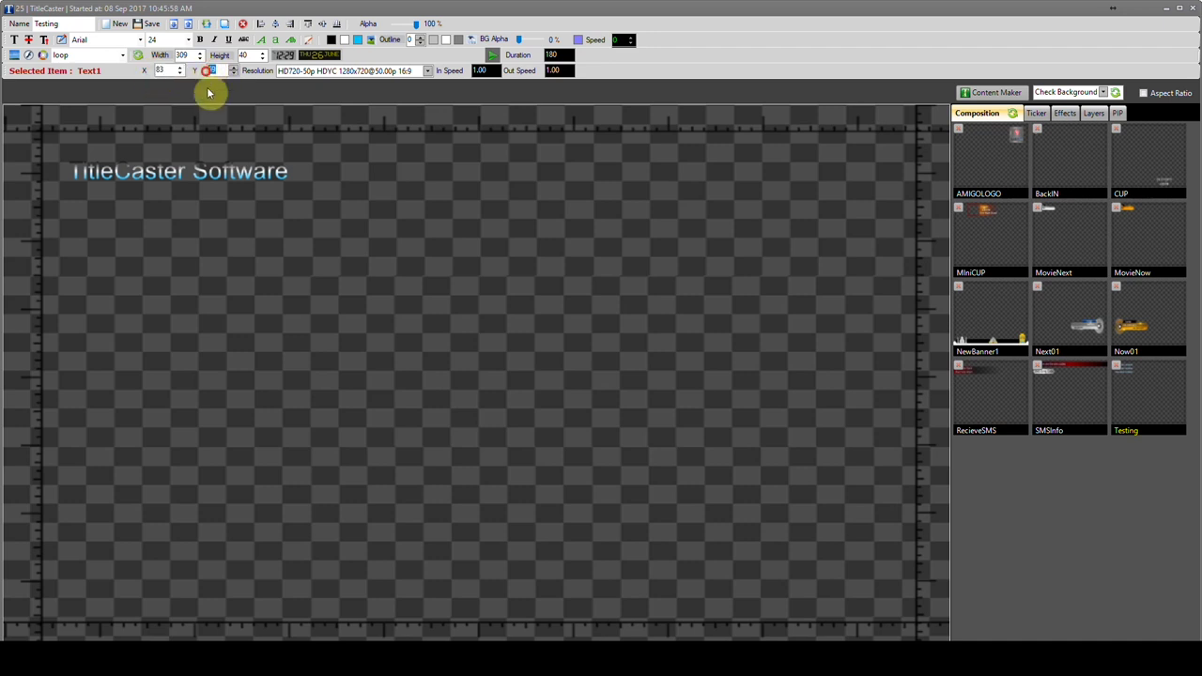
drag(224, 176, 226, 181)
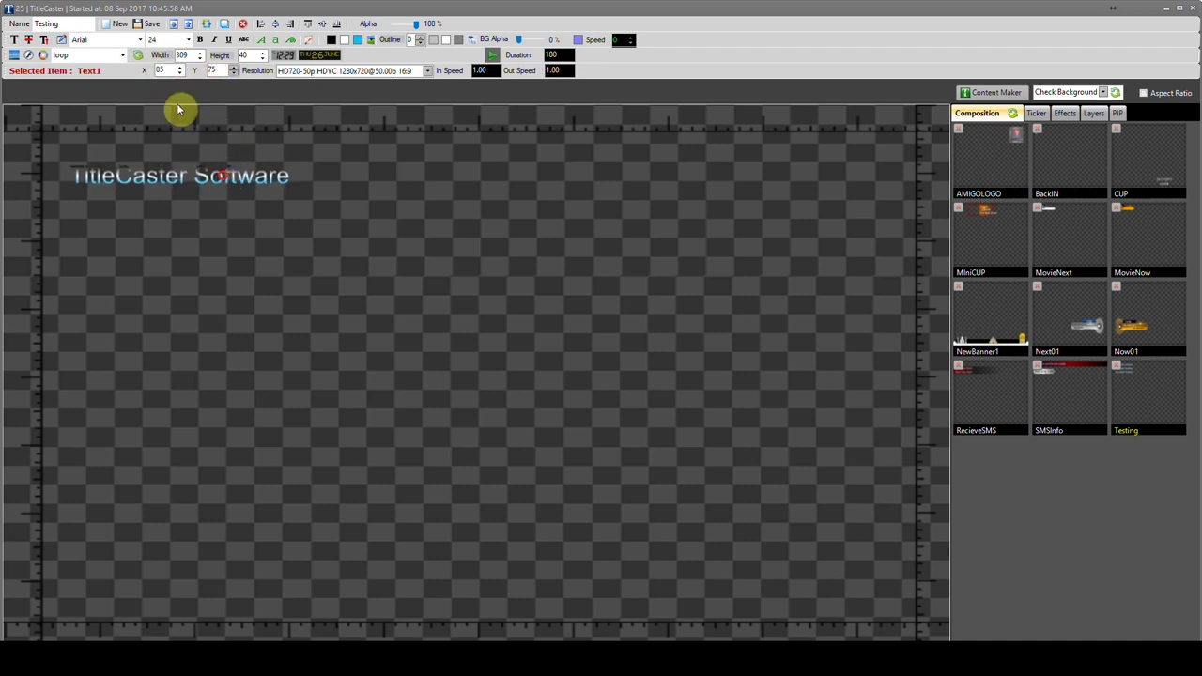
Change the title text's font to Adobe Gothic Std.
click(140, 40)
scroll(115, 110, down, 6)
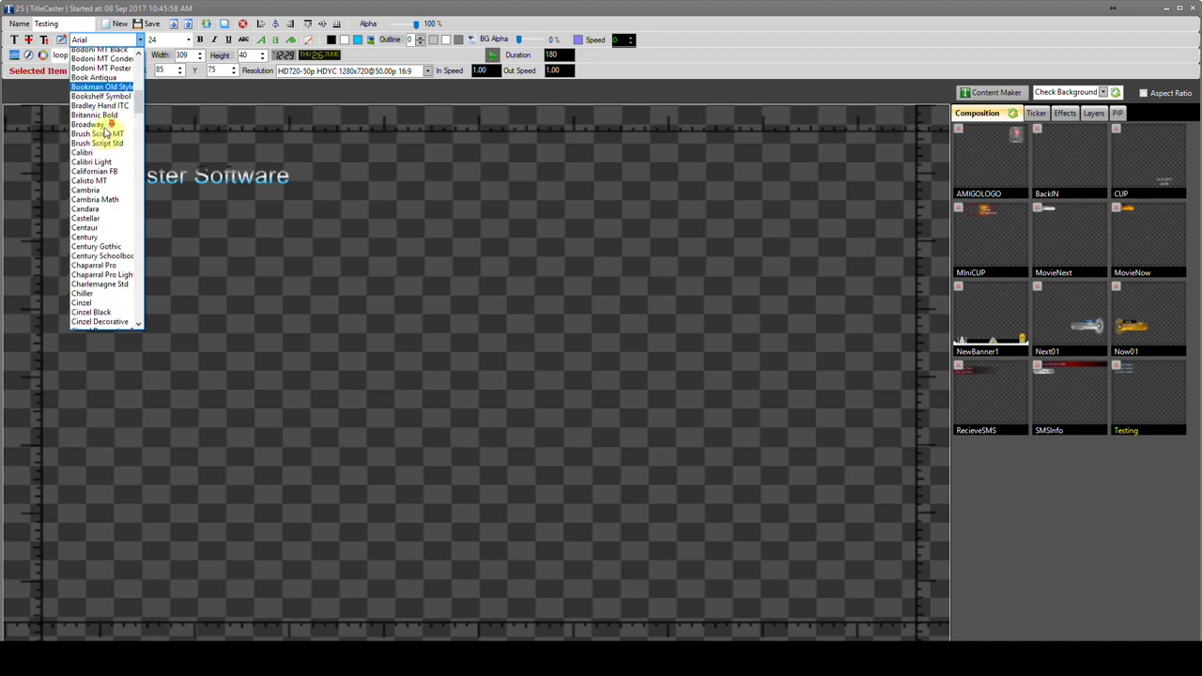
scroll(109, 129, up, 10)
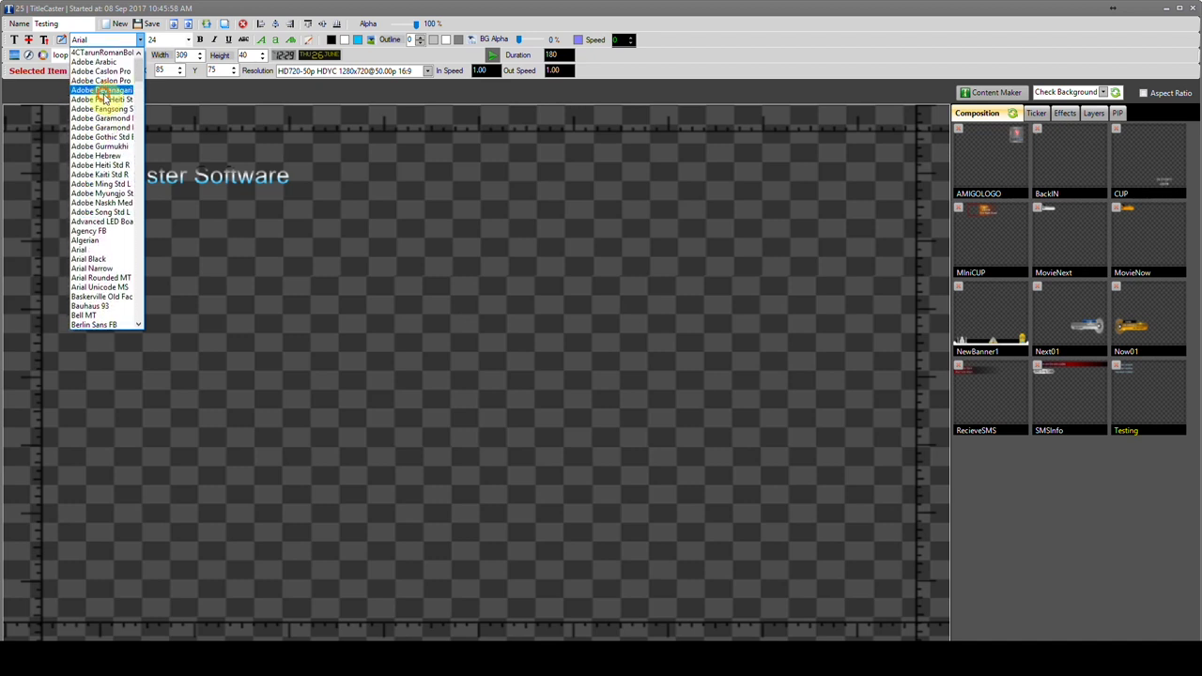
click(102, 89)
scroll(118, 43, down, 2)
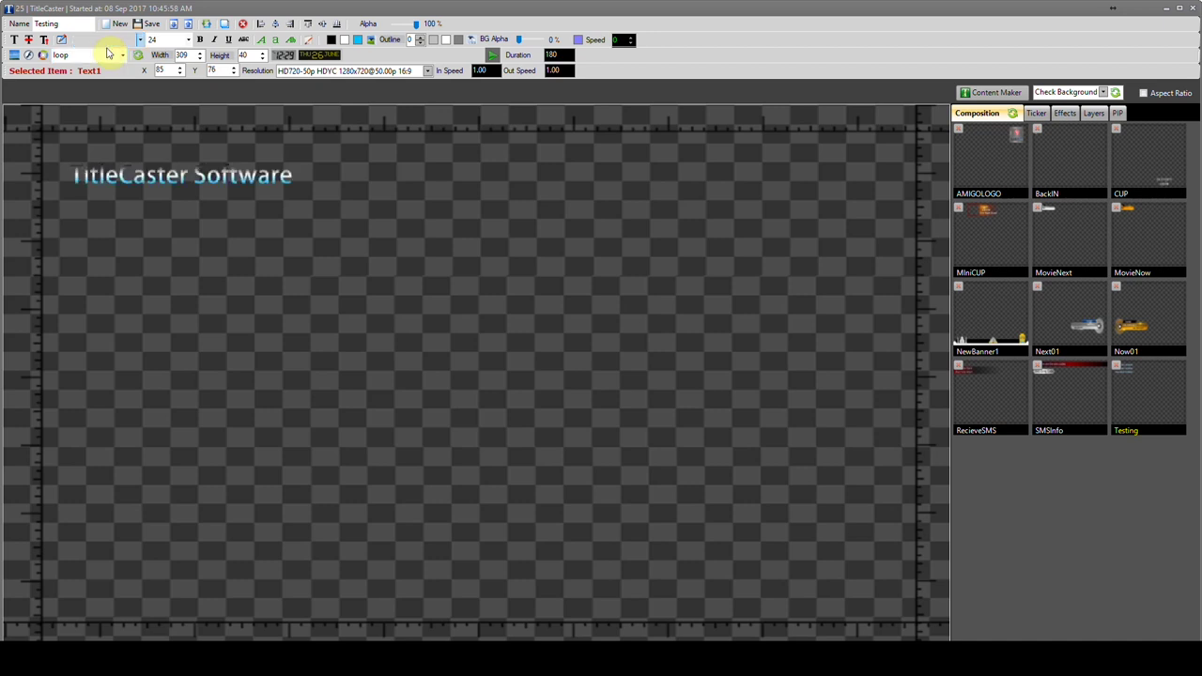
click(156, 39)
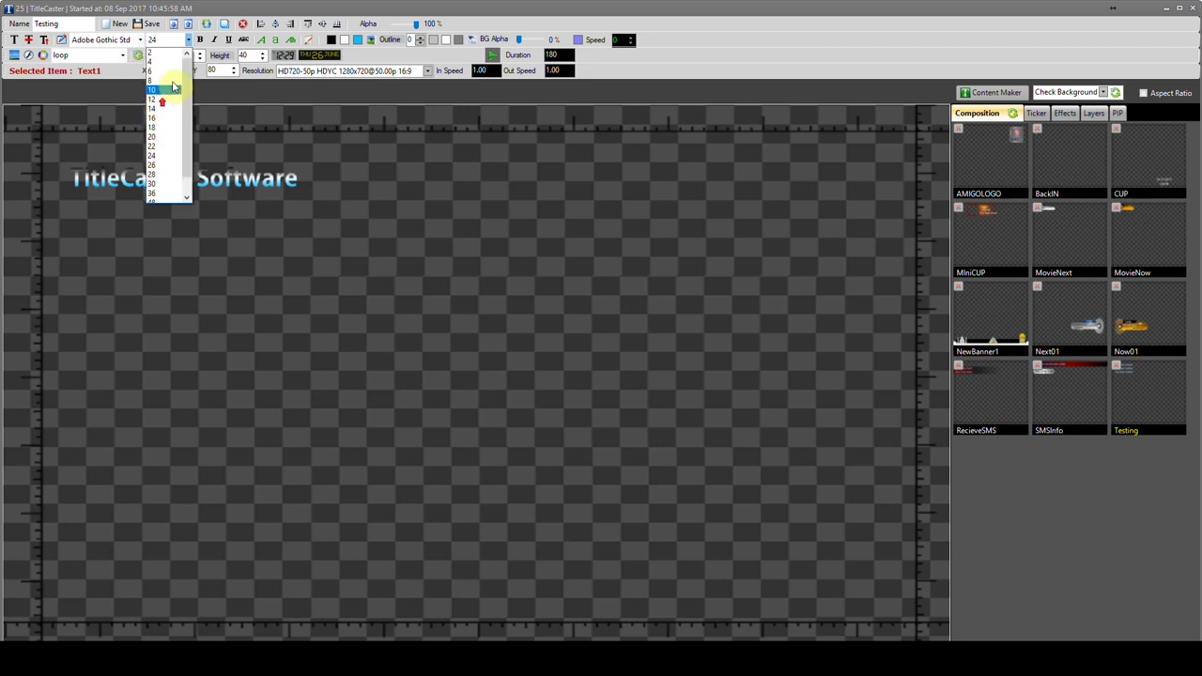
click(193, 43)
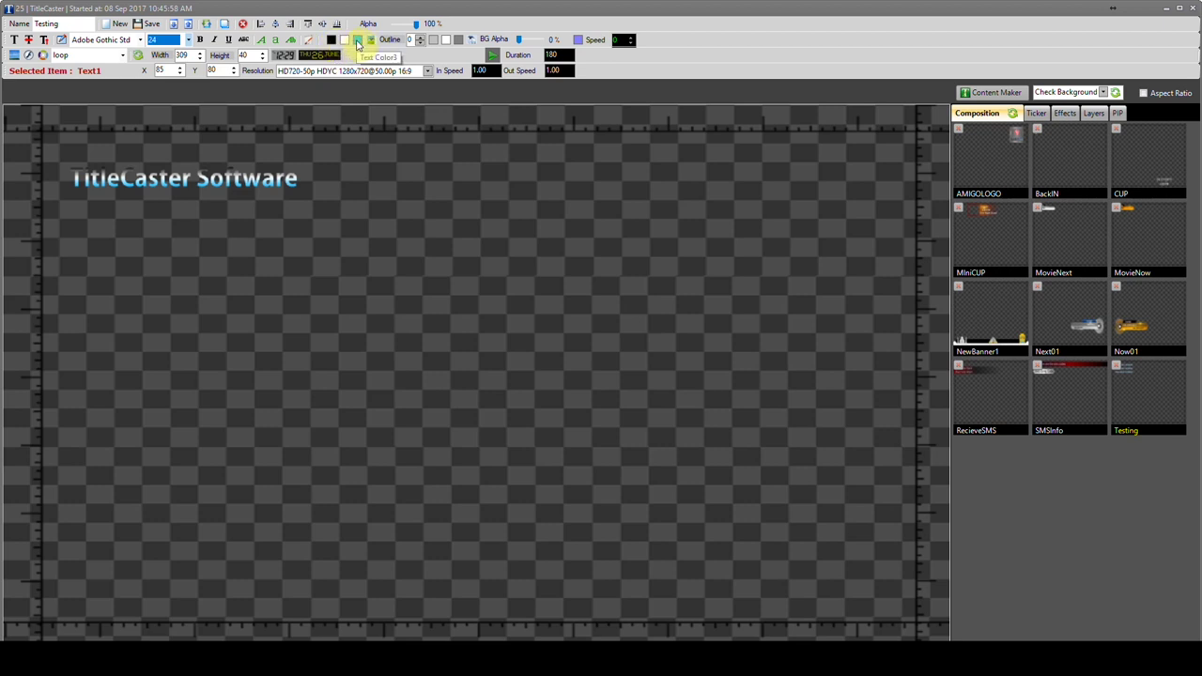
click(421, 40)
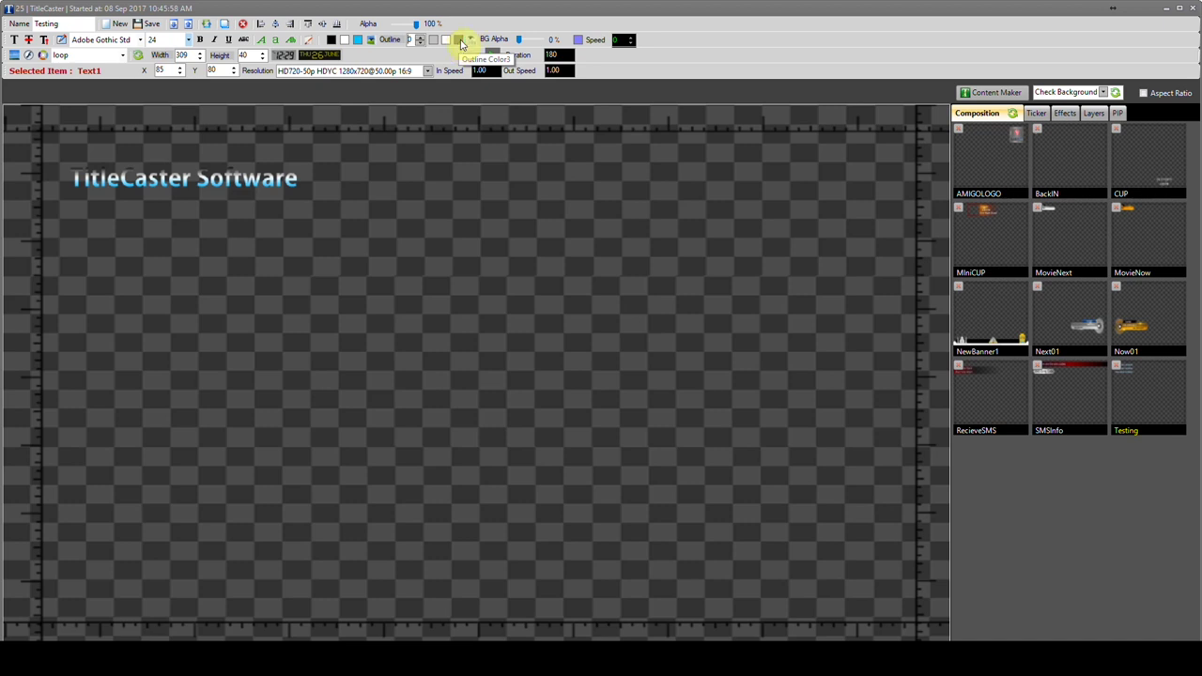
Reposition the title text on the canvas to about X 172, Y 63, keeping its opacity at 100%.
drag(223, 194, 261, 197)
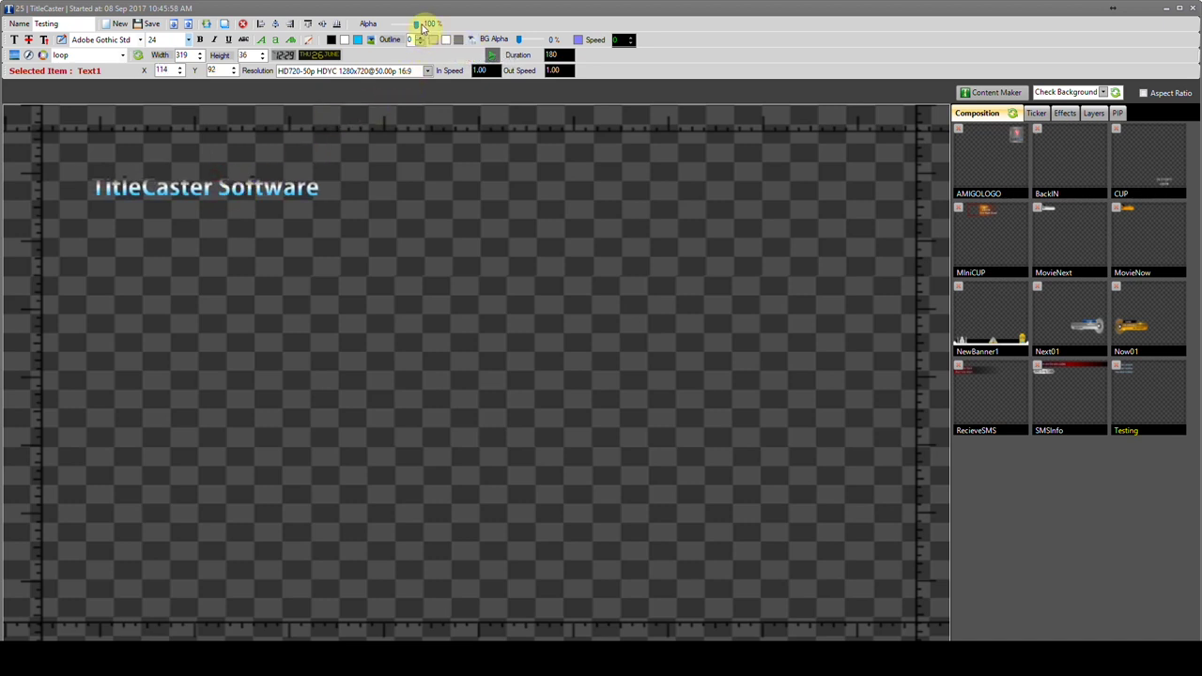
mouse_move(416, 26)
mouse_down()
mouse_move(395, 37)
mouse_move(423, 39)
mouse_up()
drag(235, 201, 234, 182)
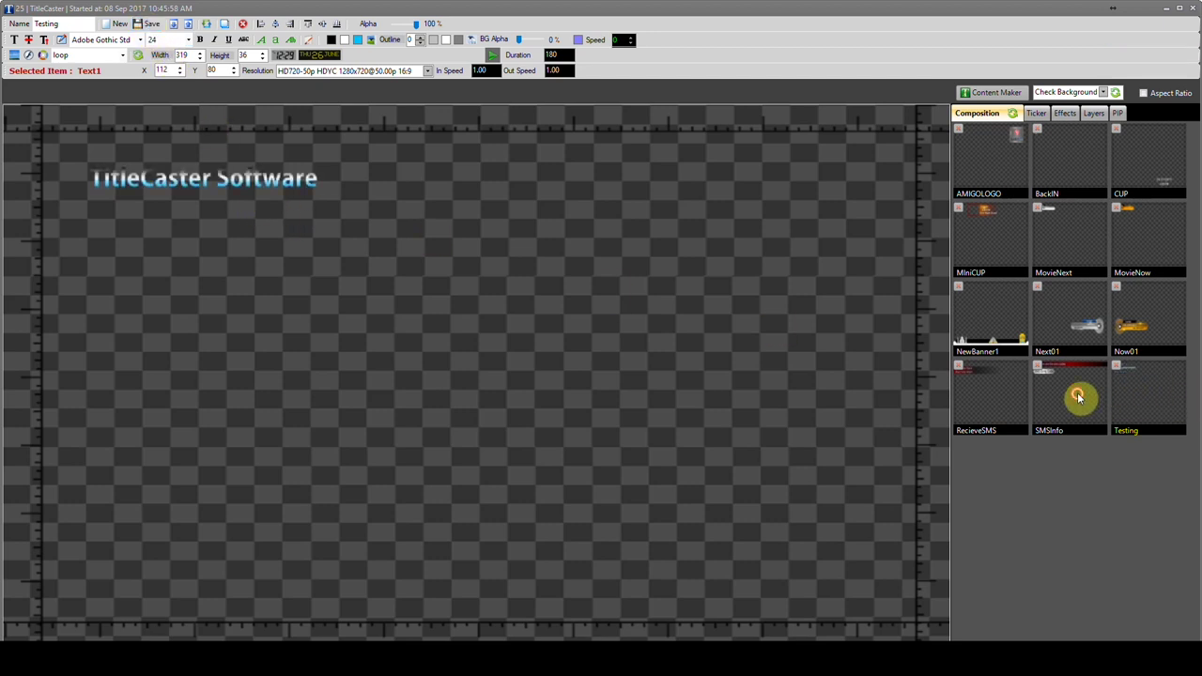
click(1149, 396)
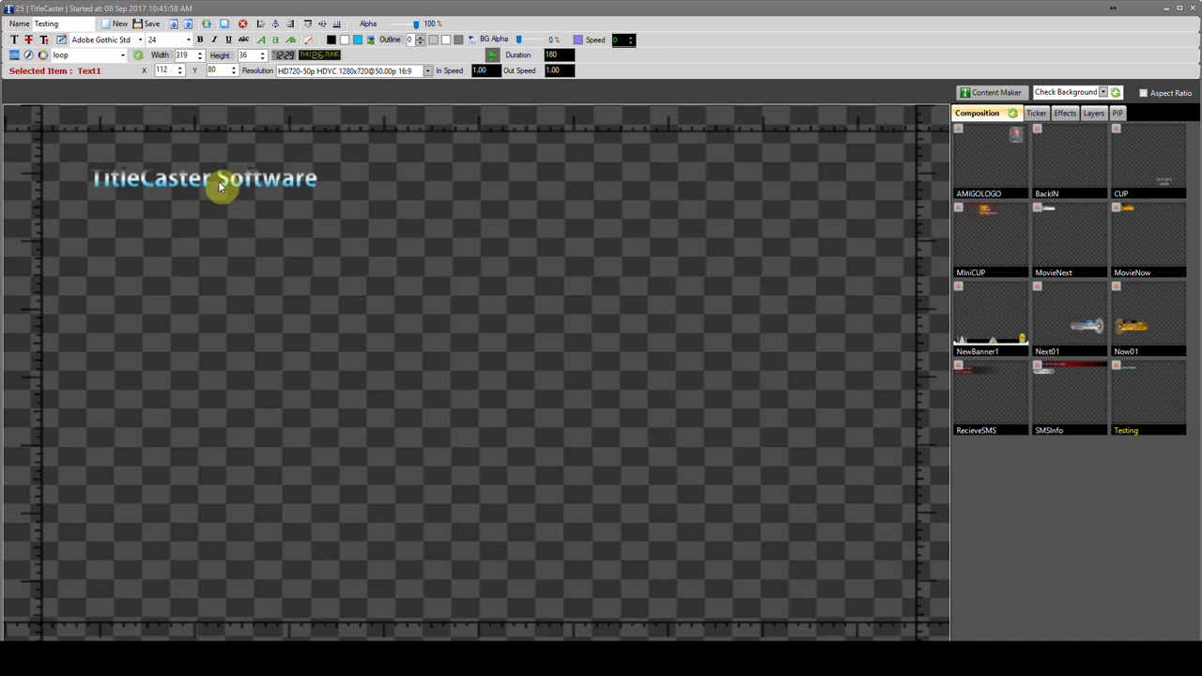
drag(220, 187, 278, 173)
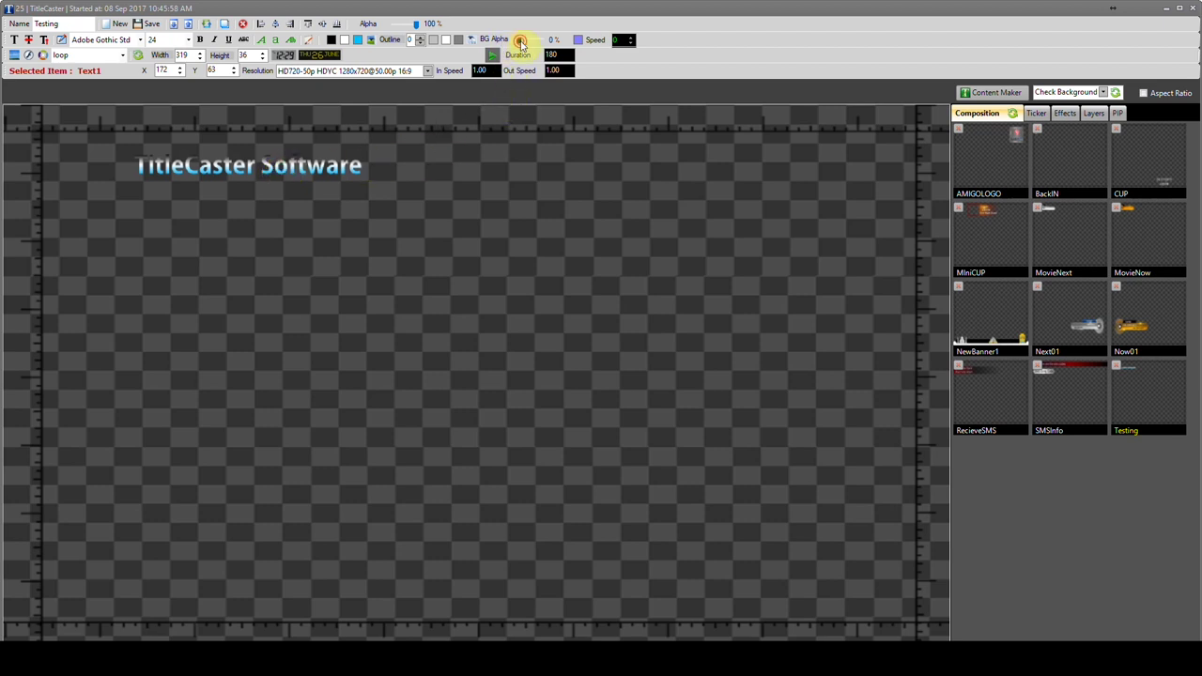
Try a green background at 95% opacity behind the title text, and return the background opacity to 0%.
drag(521, 42, 542, 44)
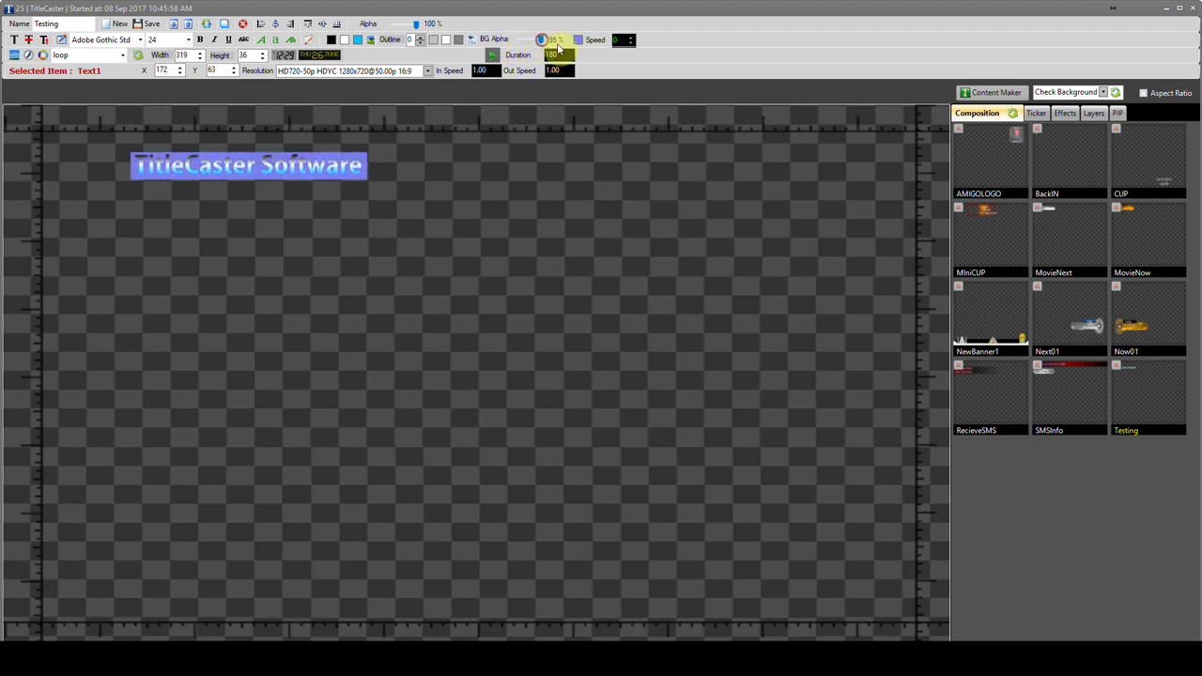
click(578, 39)
click(504, 212)
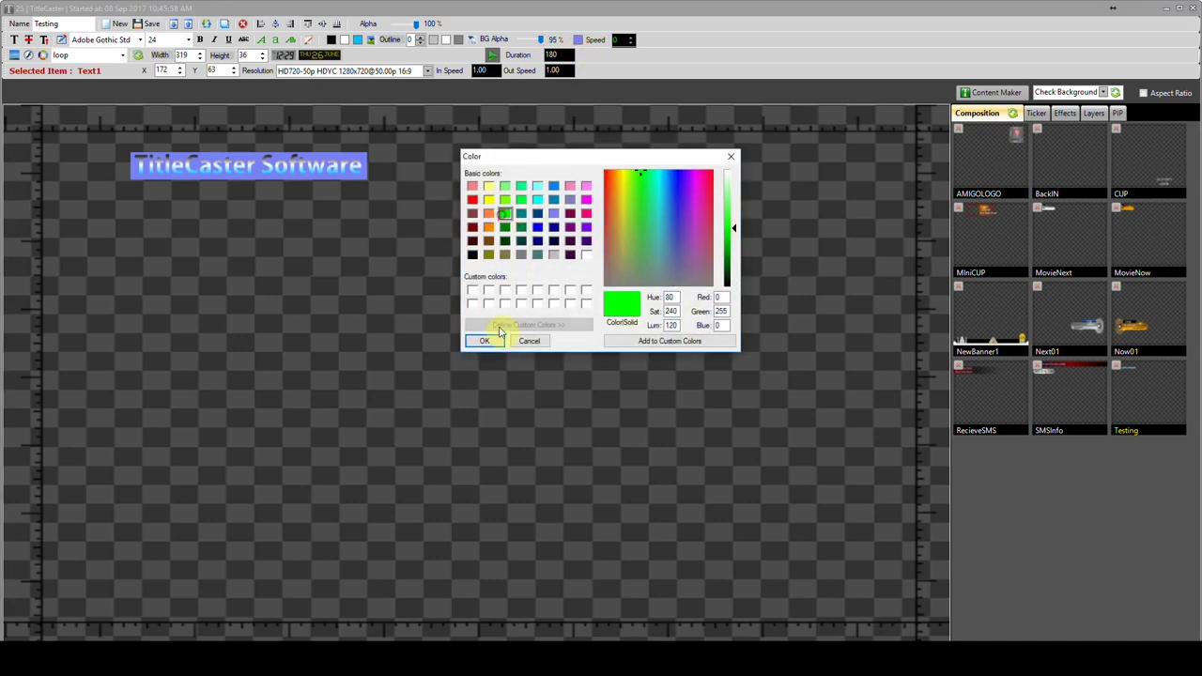
click(489, 341)
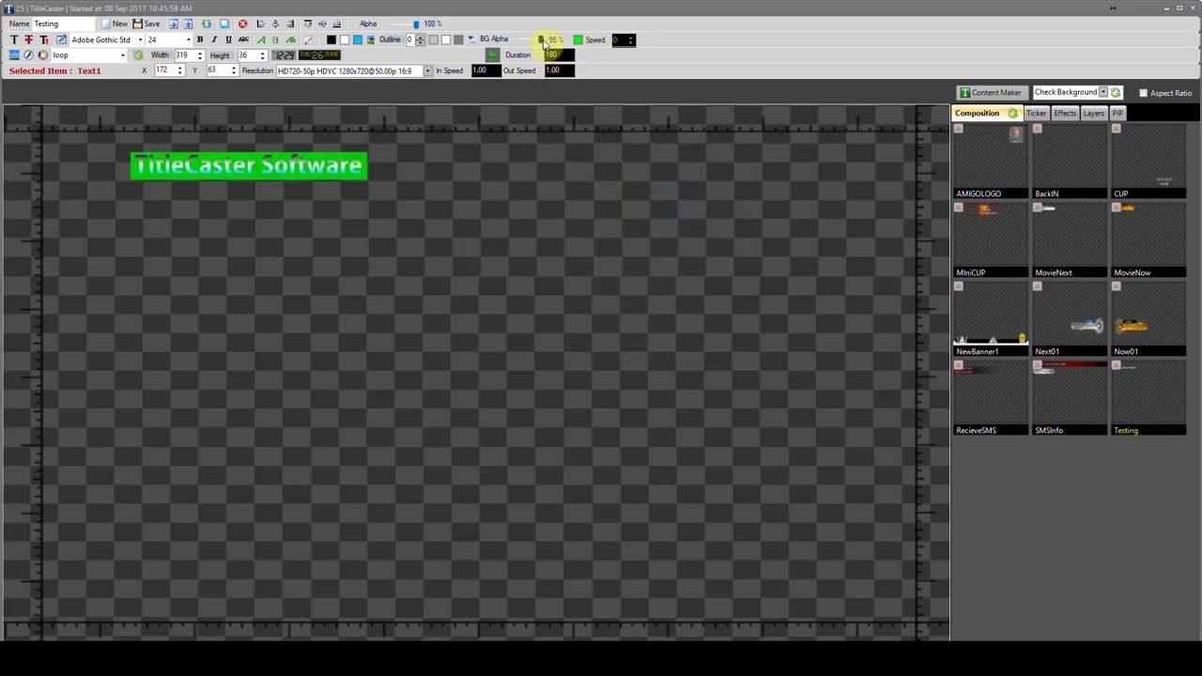
drag(541, 43, 514, 43)
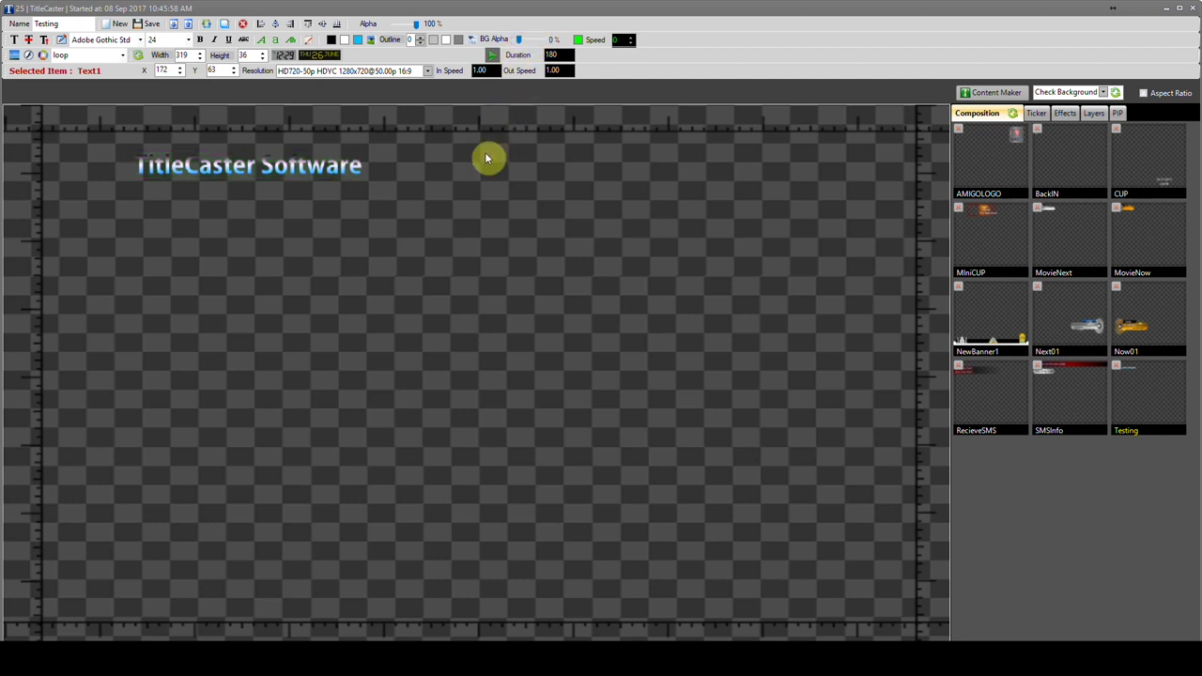
Set the title text's background colour to blue with 0% background opacity, and move the text to about X 66, Y 72.
click(577, 39)
click(537, 227)
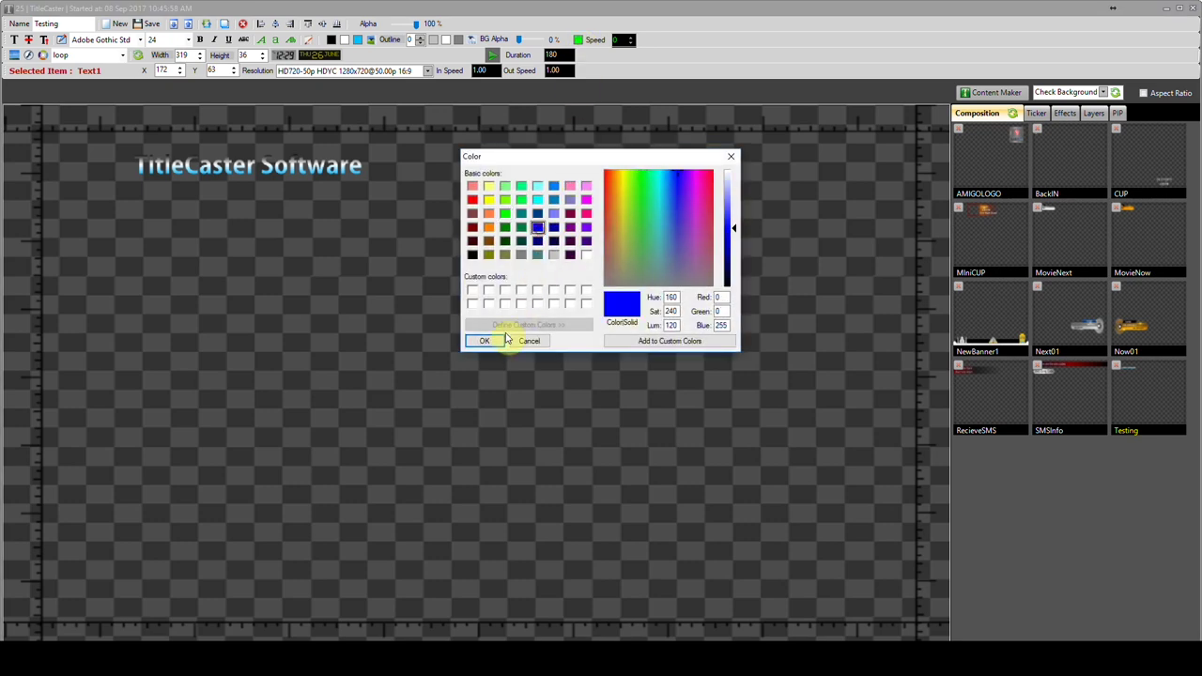
click(498, 340)
drag(543, 41, 513, 45)
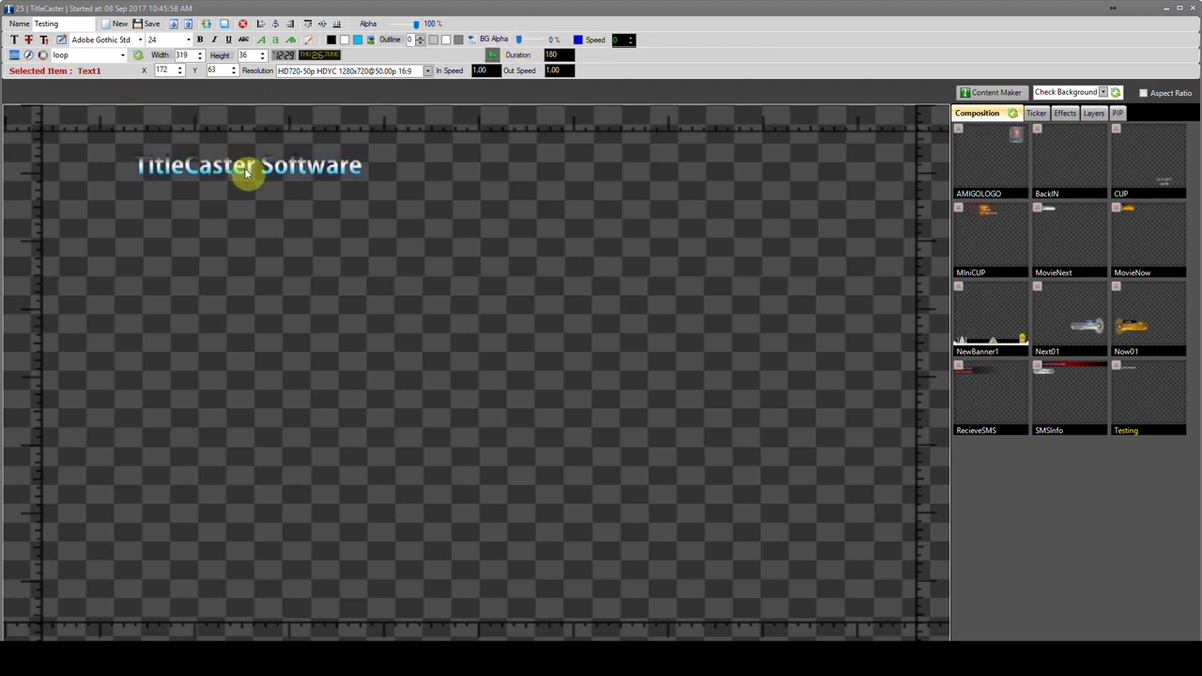
drag(238, 176, 154, 179)
Add a horizontally scrolling text item reading "Horizontal Scroll" to the composition.
click(44, 39)
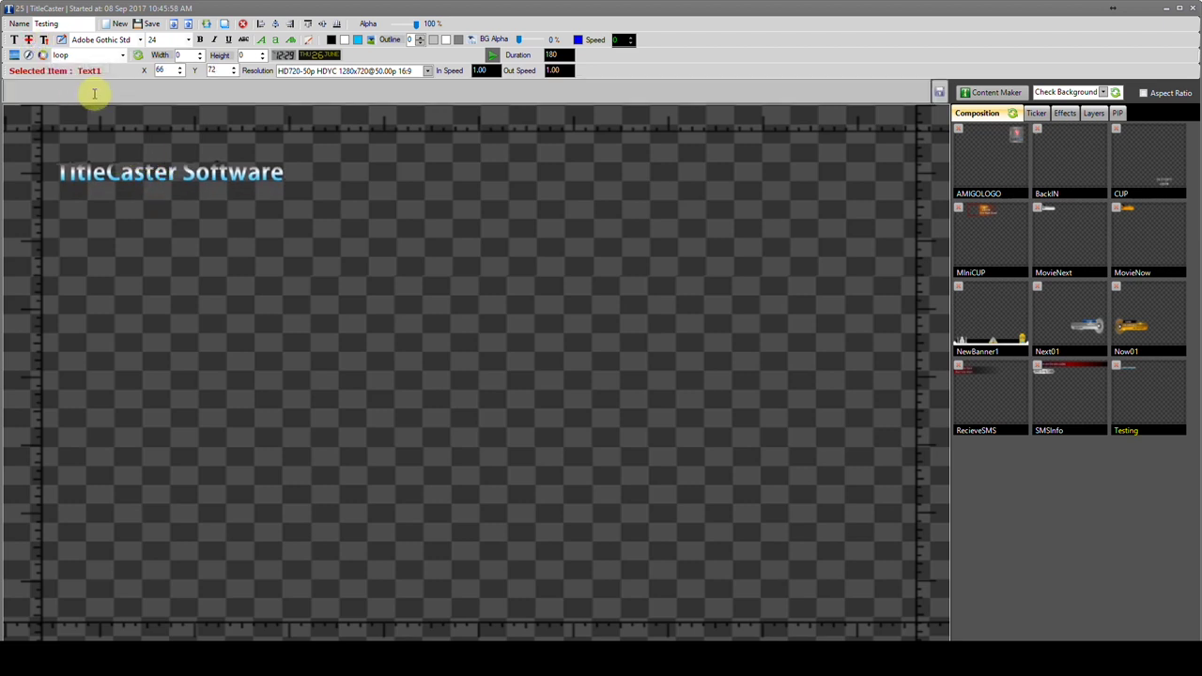
text(Ho)
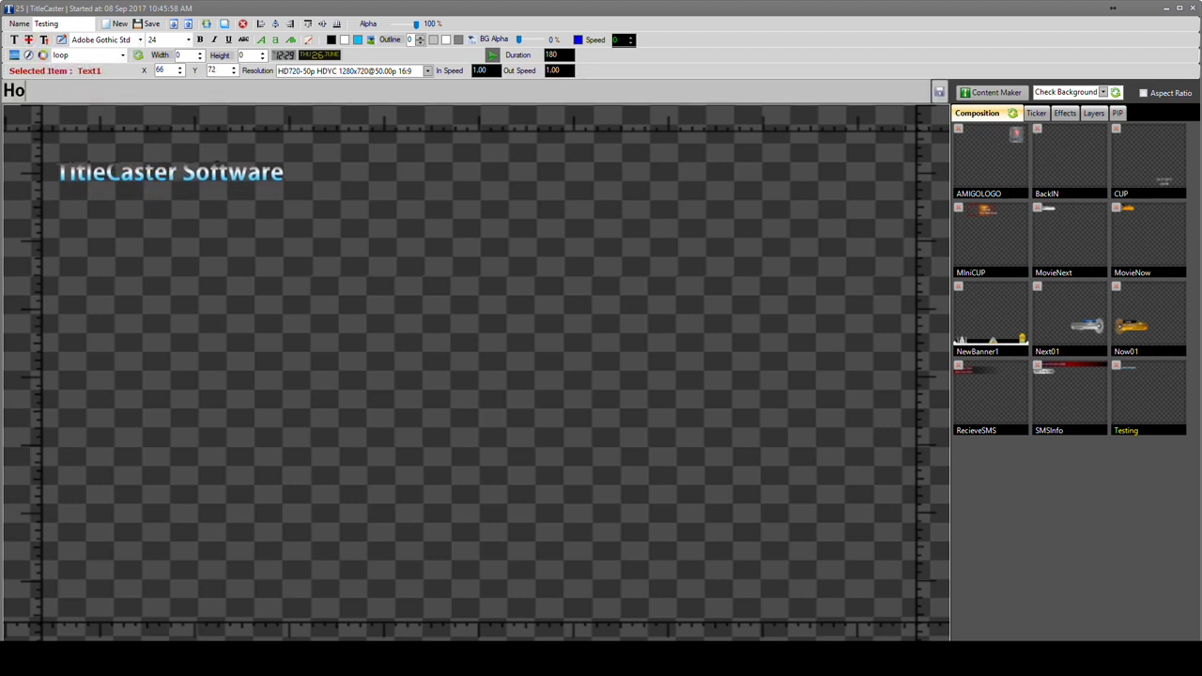
text(rizontal Scroll)
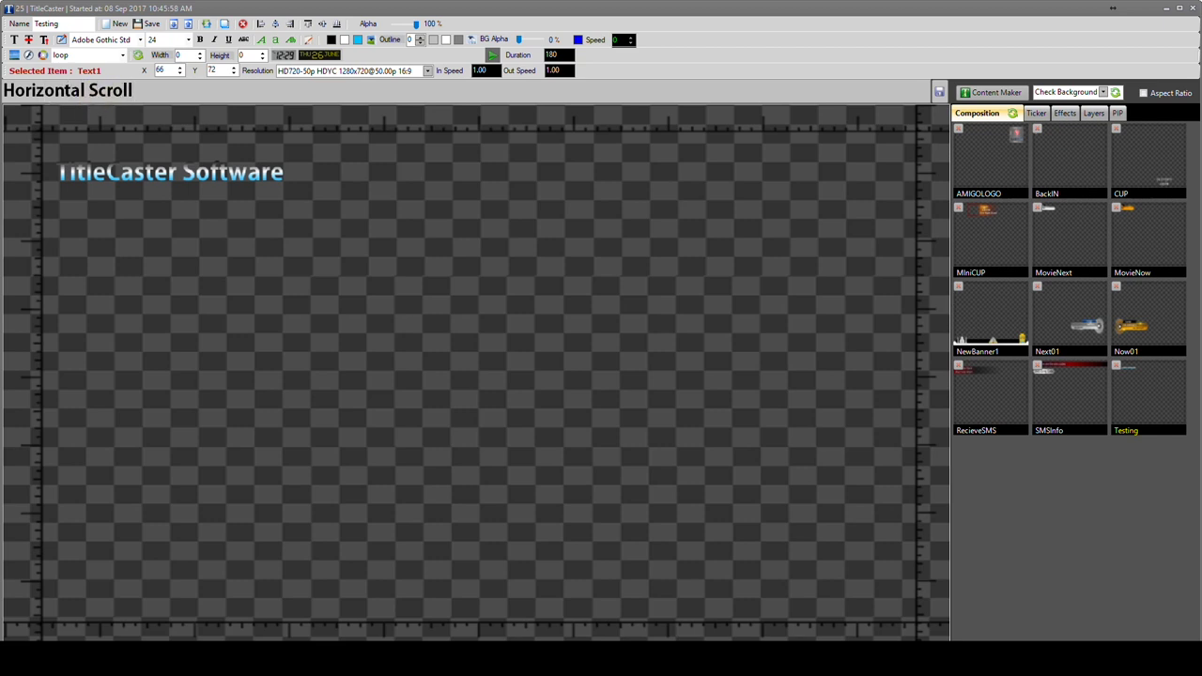
click(940, 94)
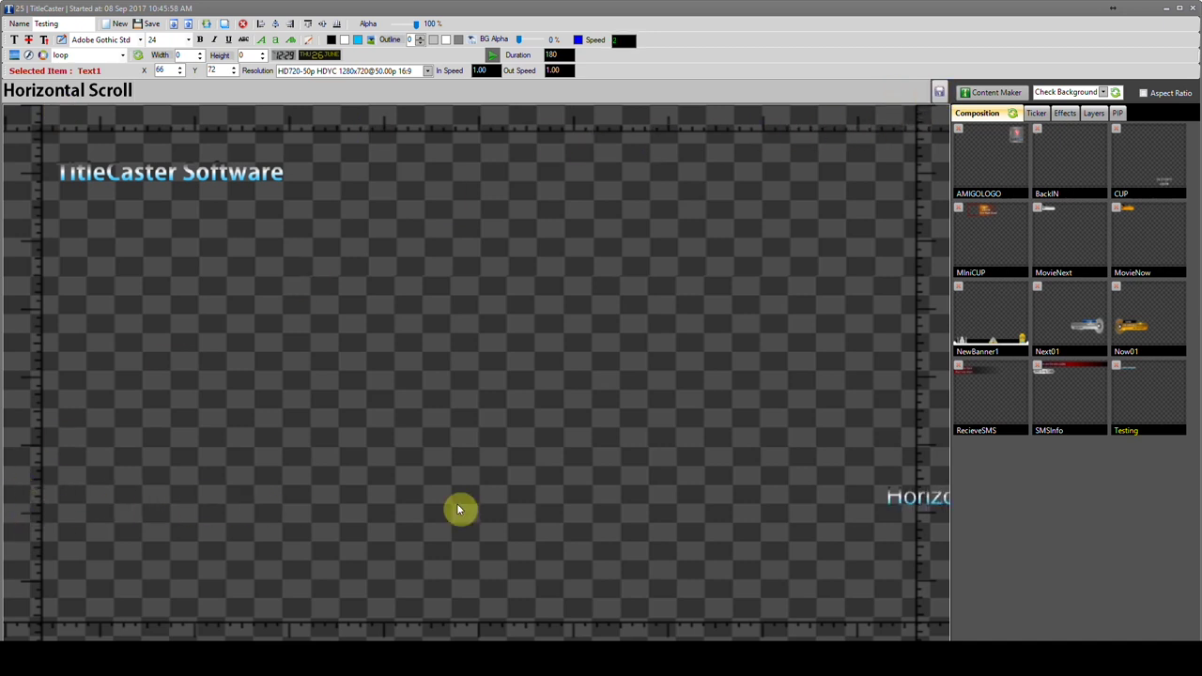
Place the Horizontal Scroll text below the title at about Y 201 and save the composition.
drag(926, 496, 779, 315)
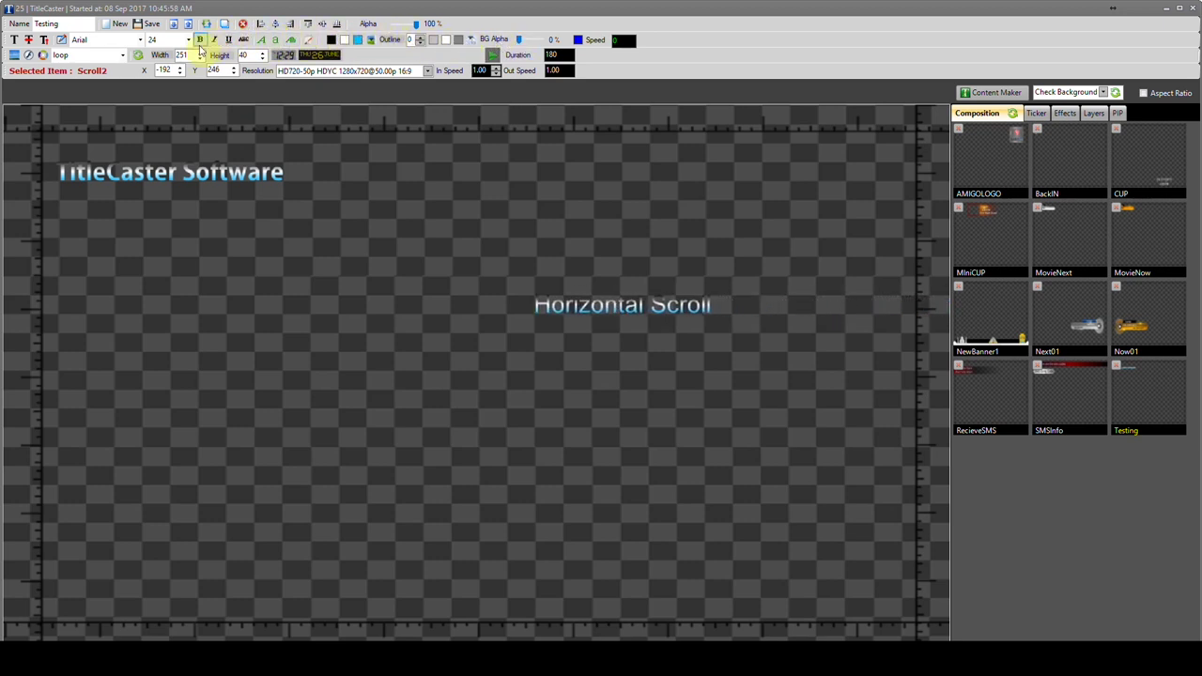
drag(397, 300, 298, 272)
click(150, 24)
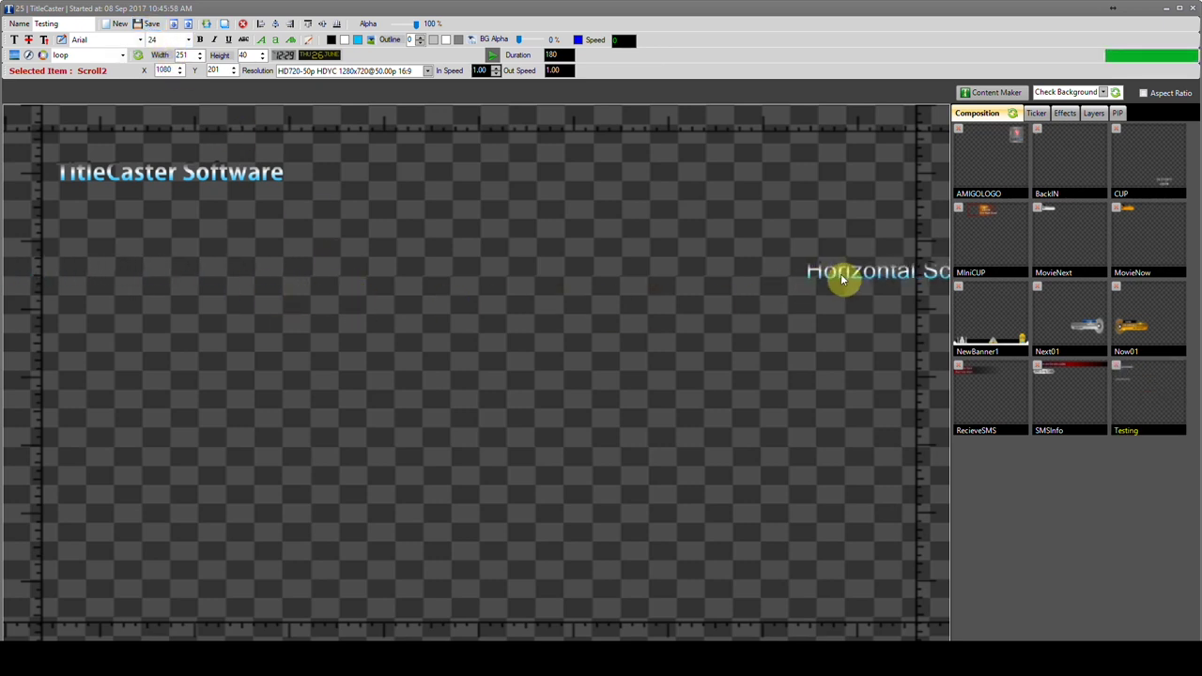
Adjust the horizontal scroll's speed and shift its text to about Y 204.
click(630, 41)
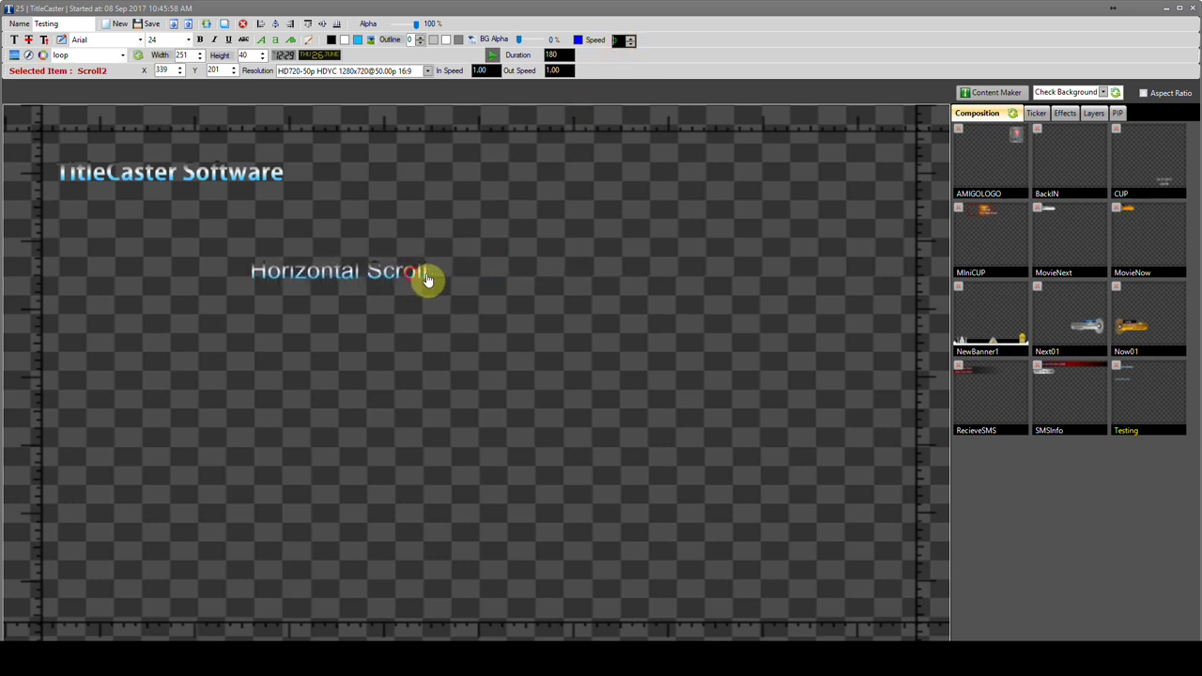
drag(427, 279, 483, 279)
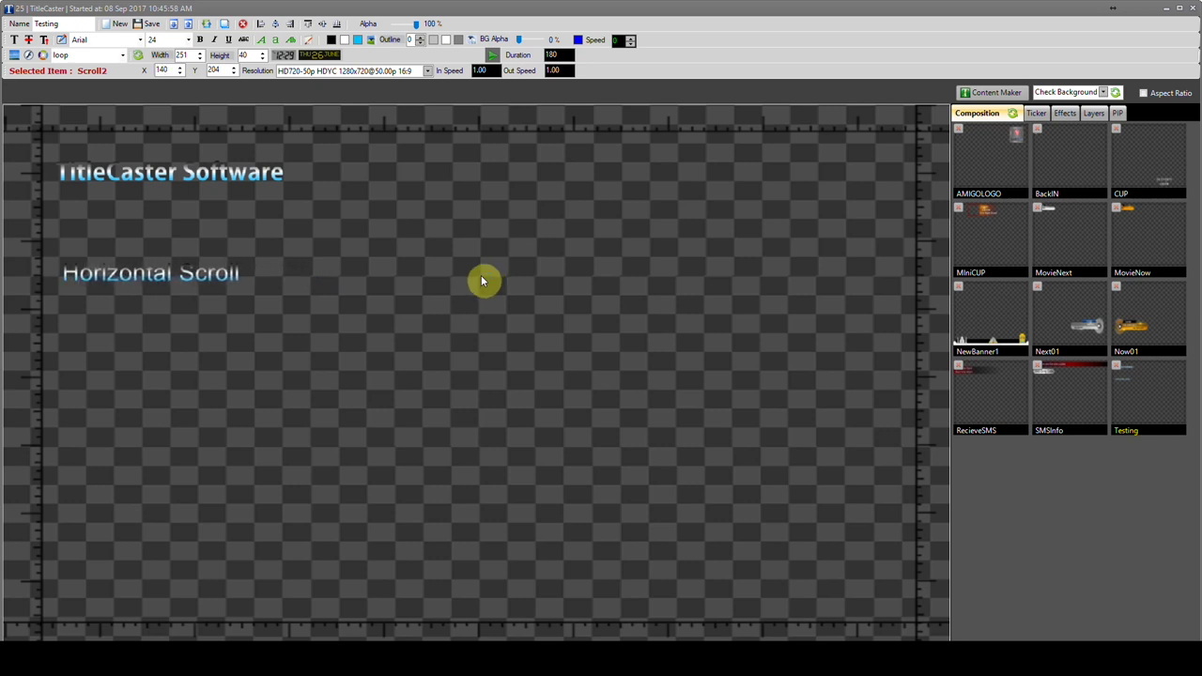
Add a vertically rolling text item reading "Vertical Roll" to the composition.
click(44, 41)
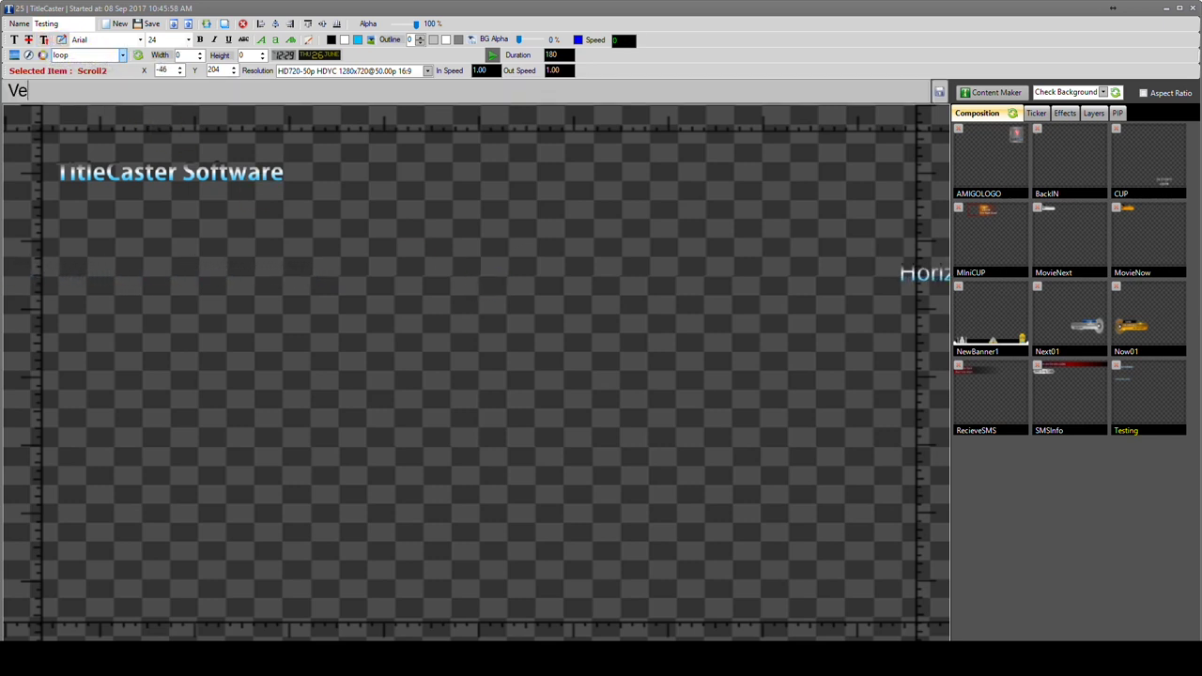
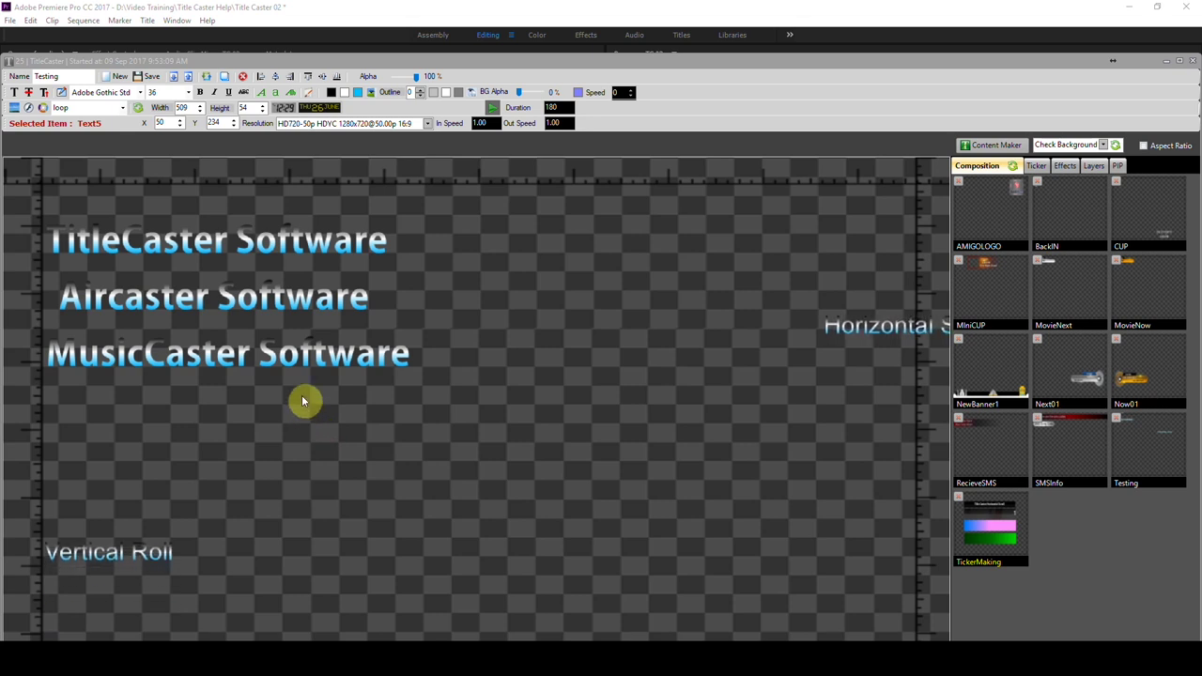
Move the MusicCaster Software text to about X 54, Y 227 and bring it to the top of the stacking order.
mouse_move(287, 373)
mouse_down()
mouse_move(290, 309)
mouse_move(285, 364)
mouse_up()
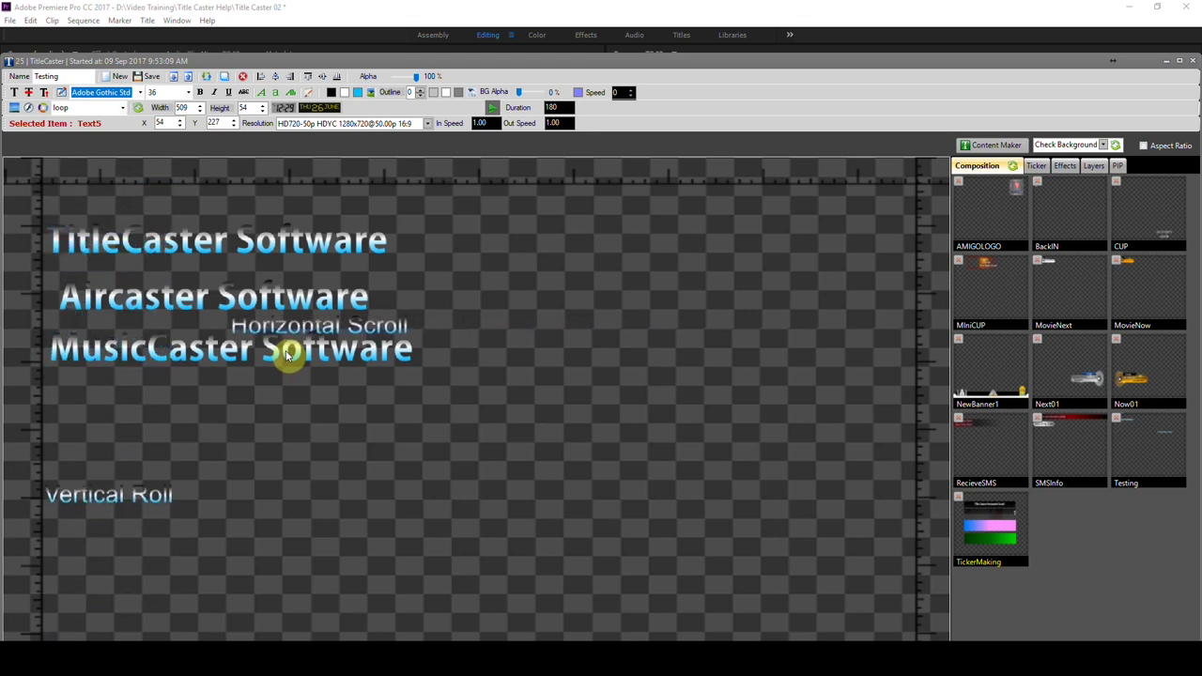
right_click(287, 354)
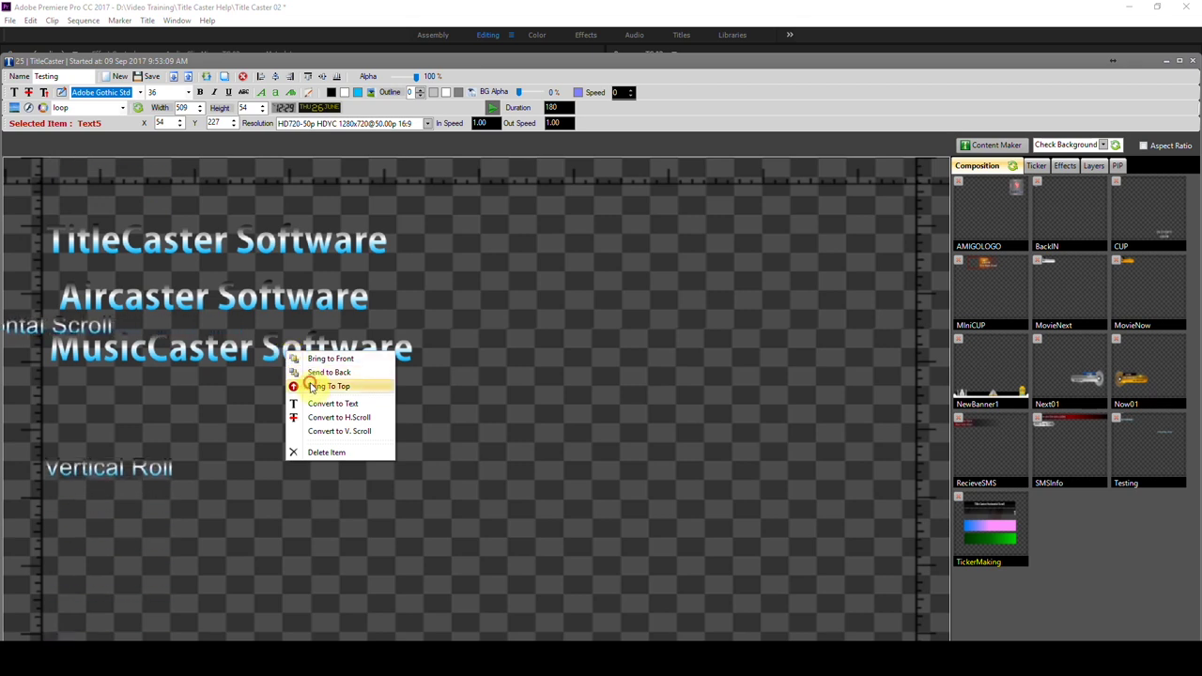
click(313, 387)
Change the Aircaster Software text's stacking order, test it over the MusicCaster Software text, and place it at about X 78, Y 159.
right_click(270, 299)
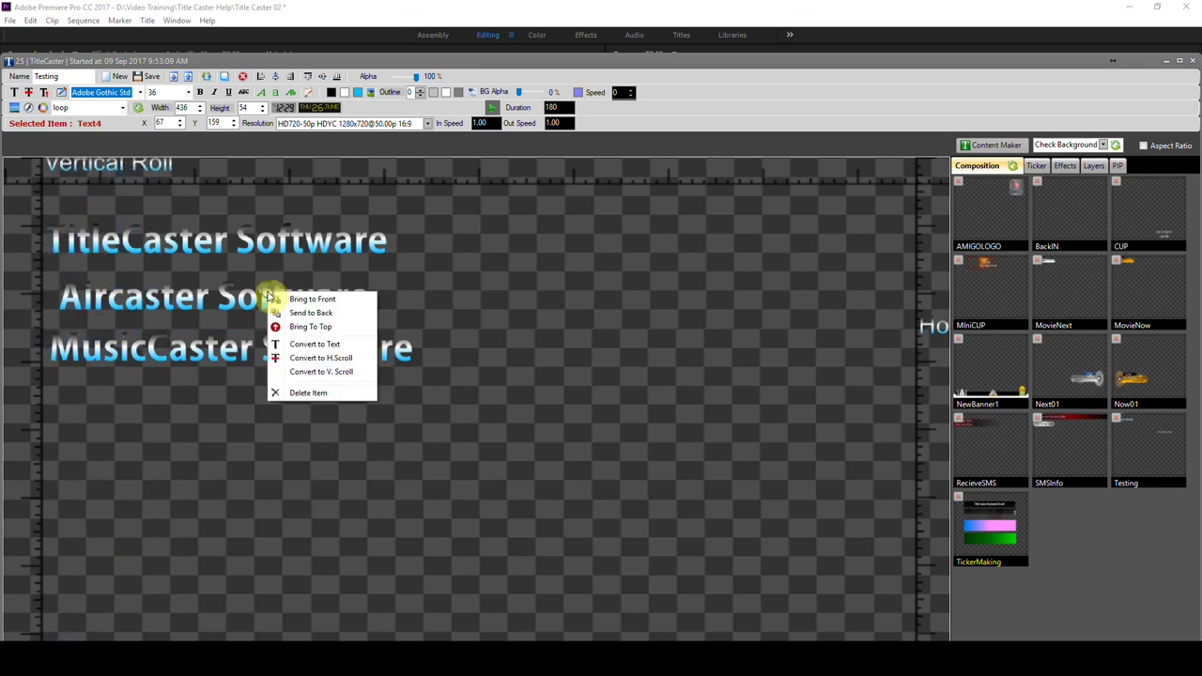
click(292, 317)
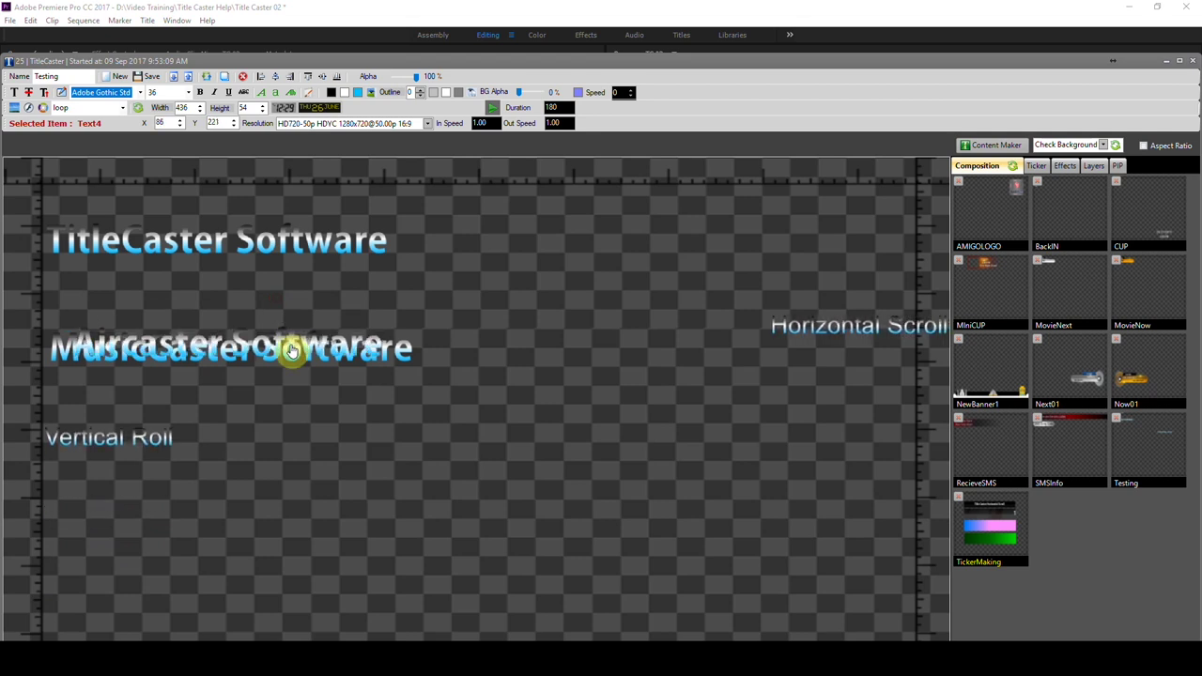
drag(292, 347, 278, 310)
Move the testing-txt-5 layer up one level and reposition the Aircaster Software text at about X 87, Y 161.
click(1092, 168)
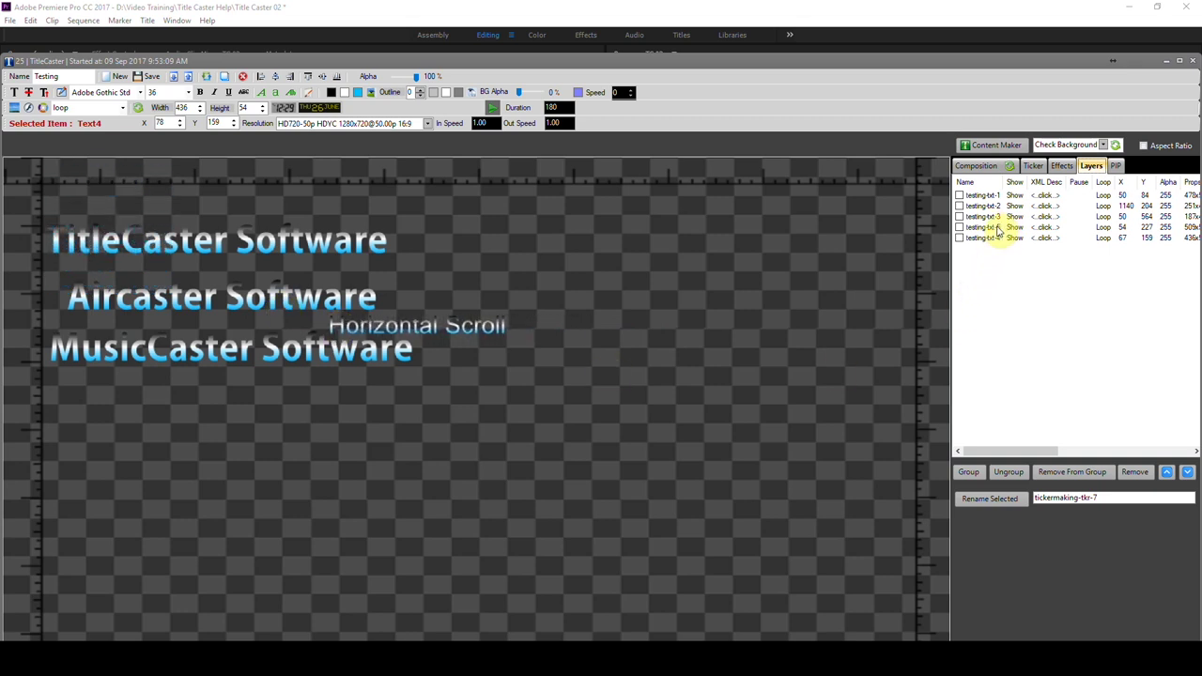
click(1166, 472)
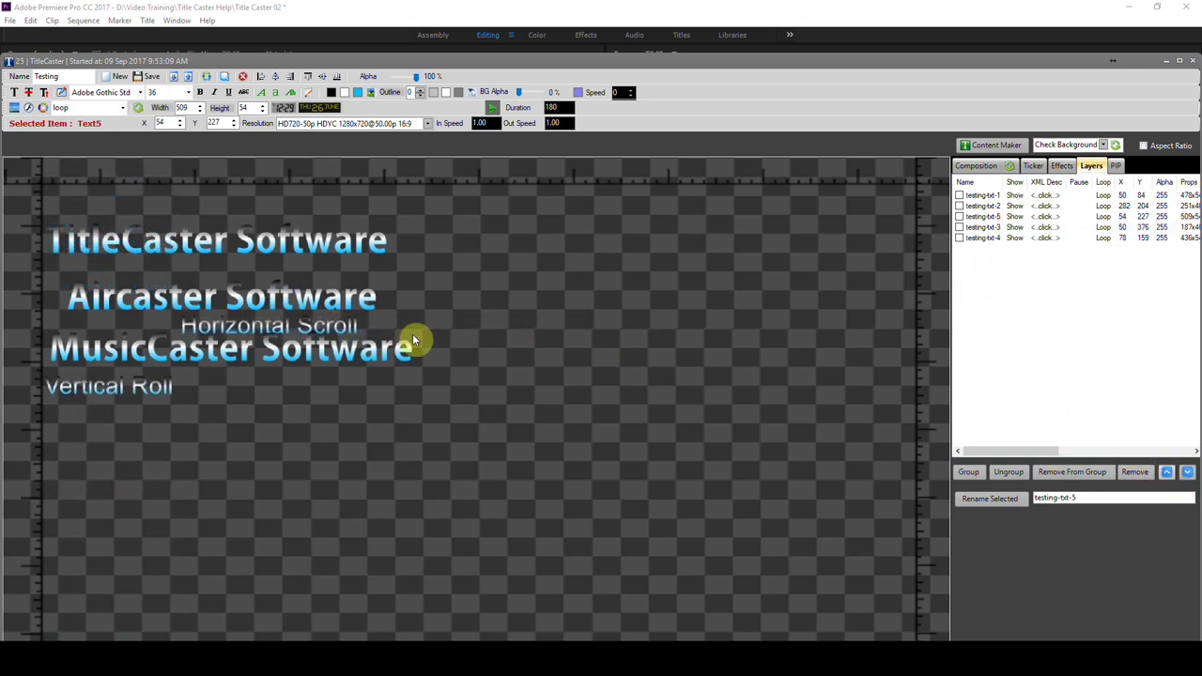
click(230, 299)
mouse_move(230, 299)
mouse_down()
mouse_move(236, 341)
mouse_move(236, 303)
mouse_up()
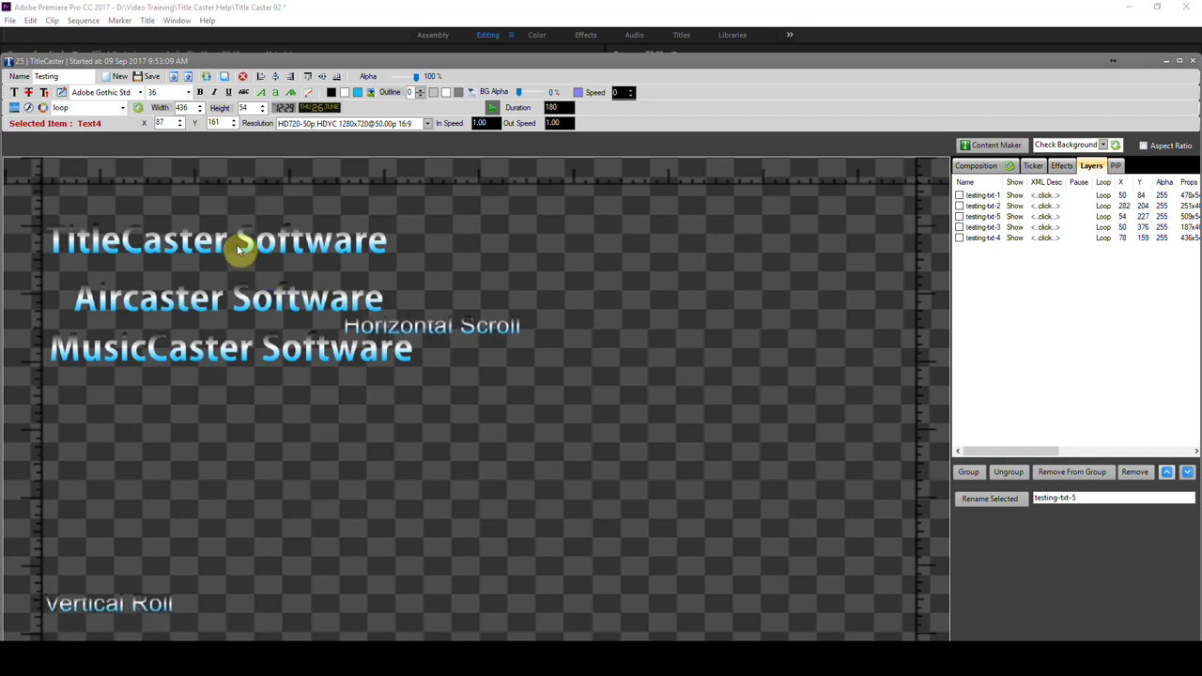
Convert the TitleCaster Software text, shifted to about X 69, Y 88, into a horizontal scroll and save the composition.
drag(238, 247, 251, 253)
right_click(278, 246)
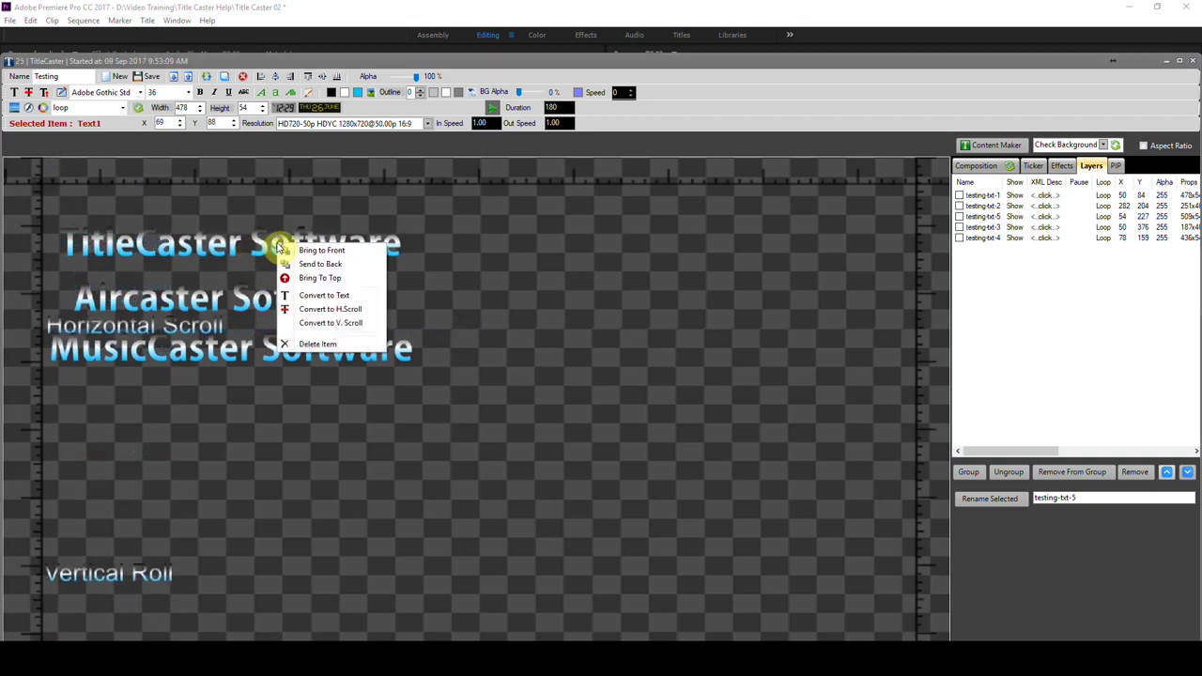
click(310, 309)
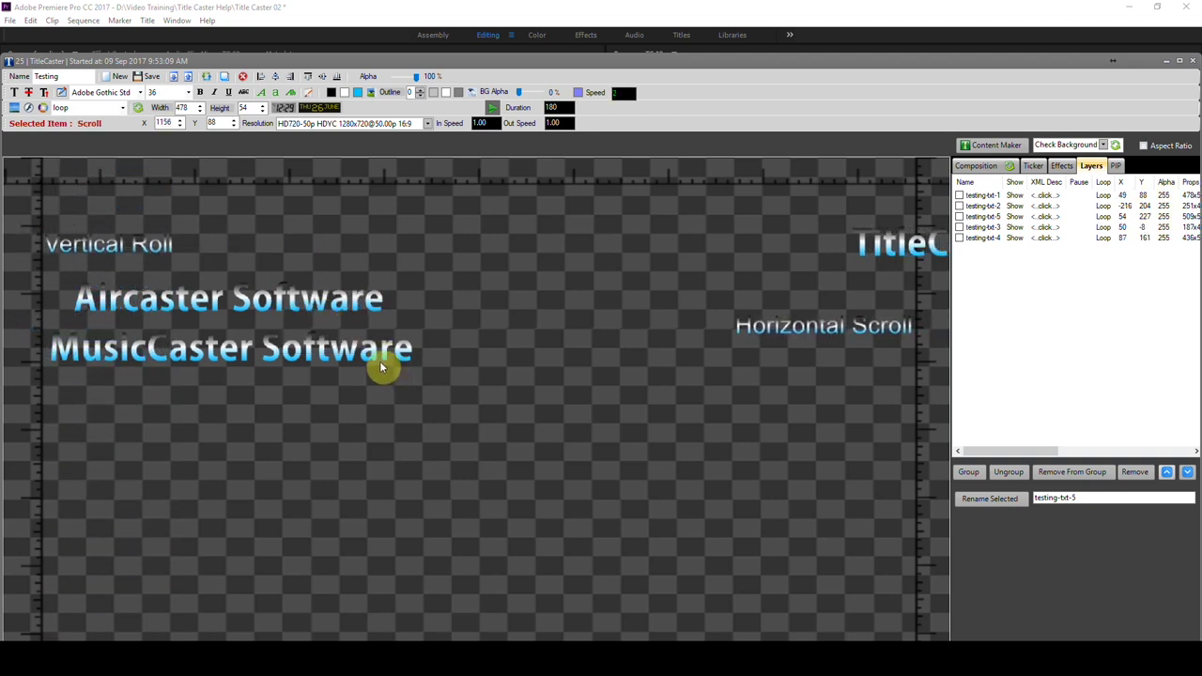
click(147, 75)
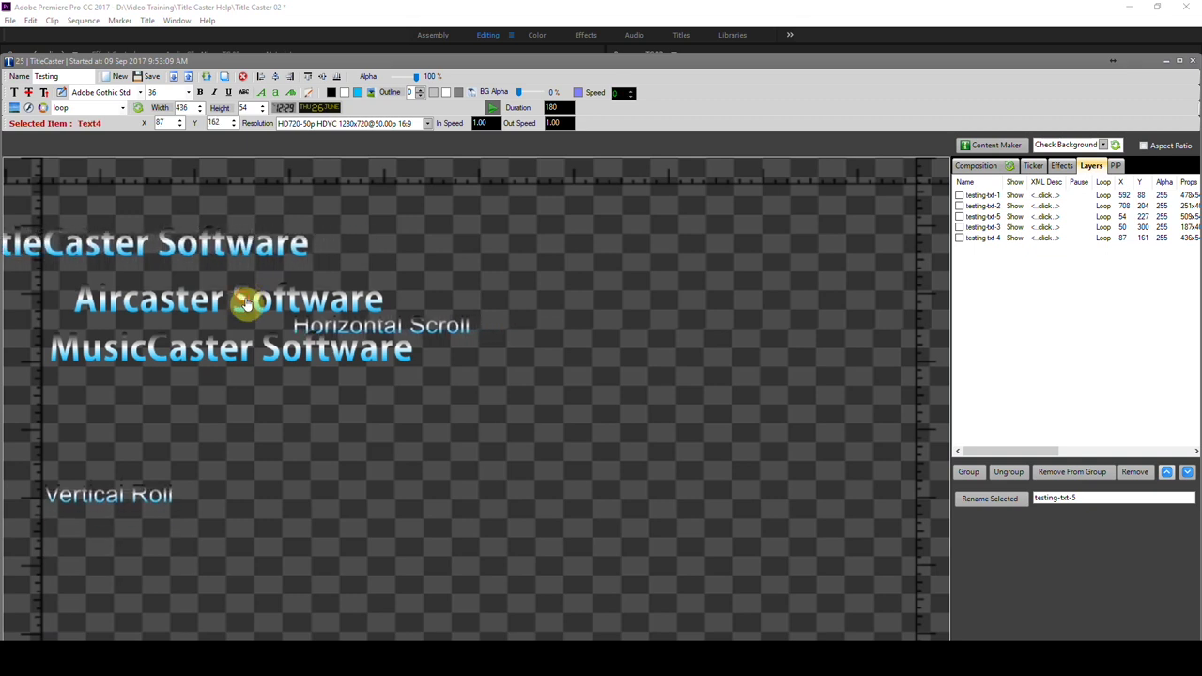
Move the Aircaster Software text to about X 123, Y 153 and convert it to a vertical scroll.
drag(241, 300, 270, 295)
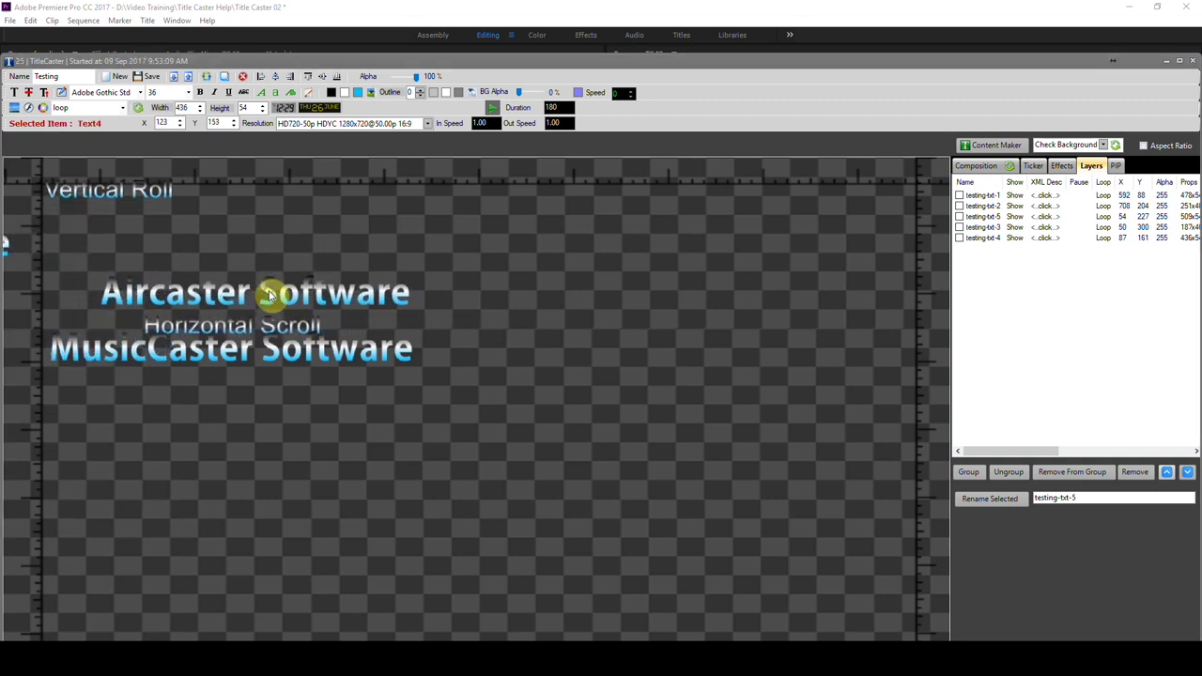
right_click(268, 296)
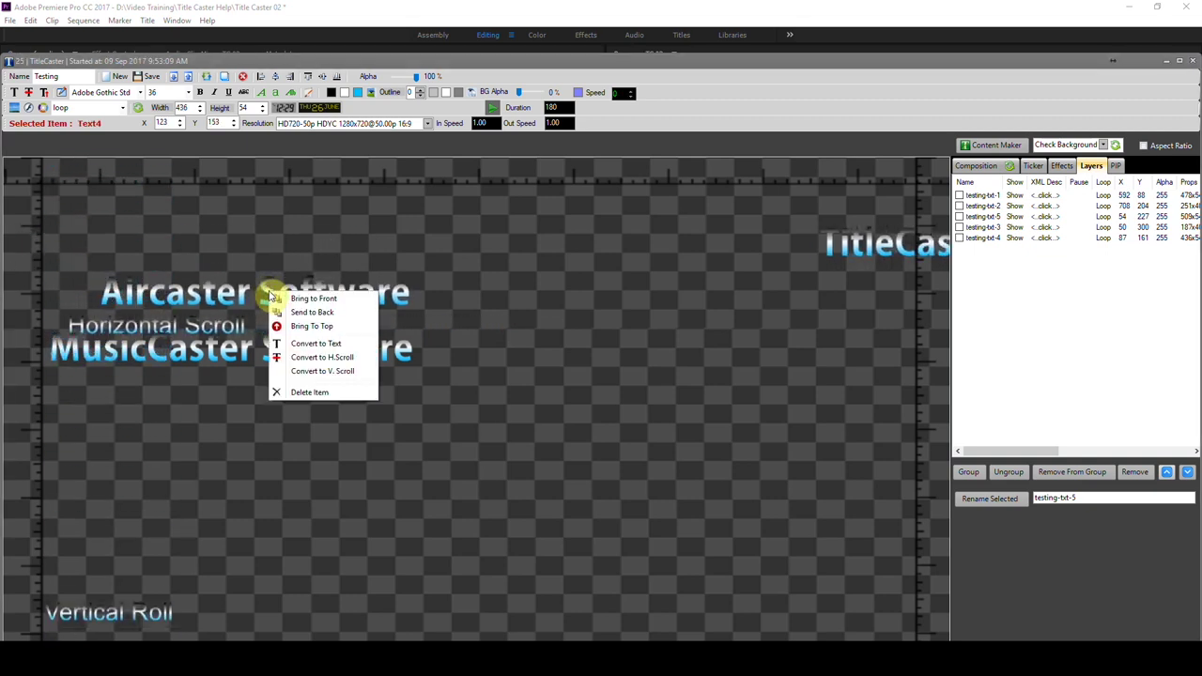
click(302, 373)
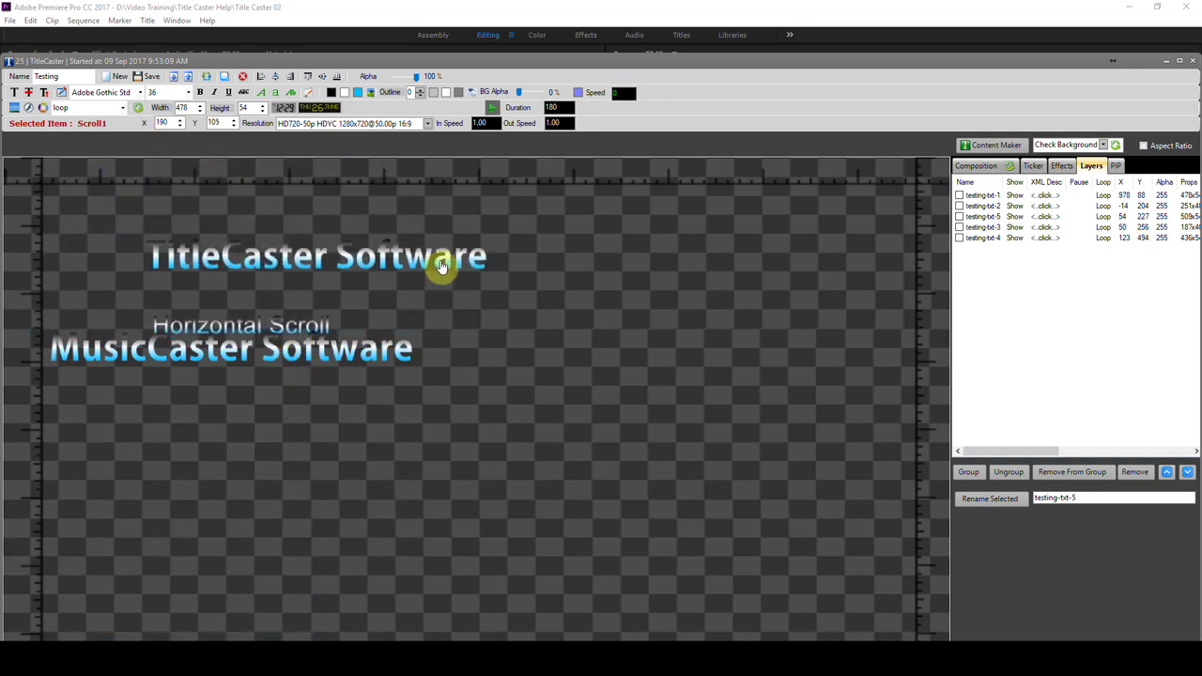
Convert the scrolling TitleCaster Software item back to plain text and place it at about X 114, Y 99.
click(442, 266)
right_click(441, 266)
click(465, 310)
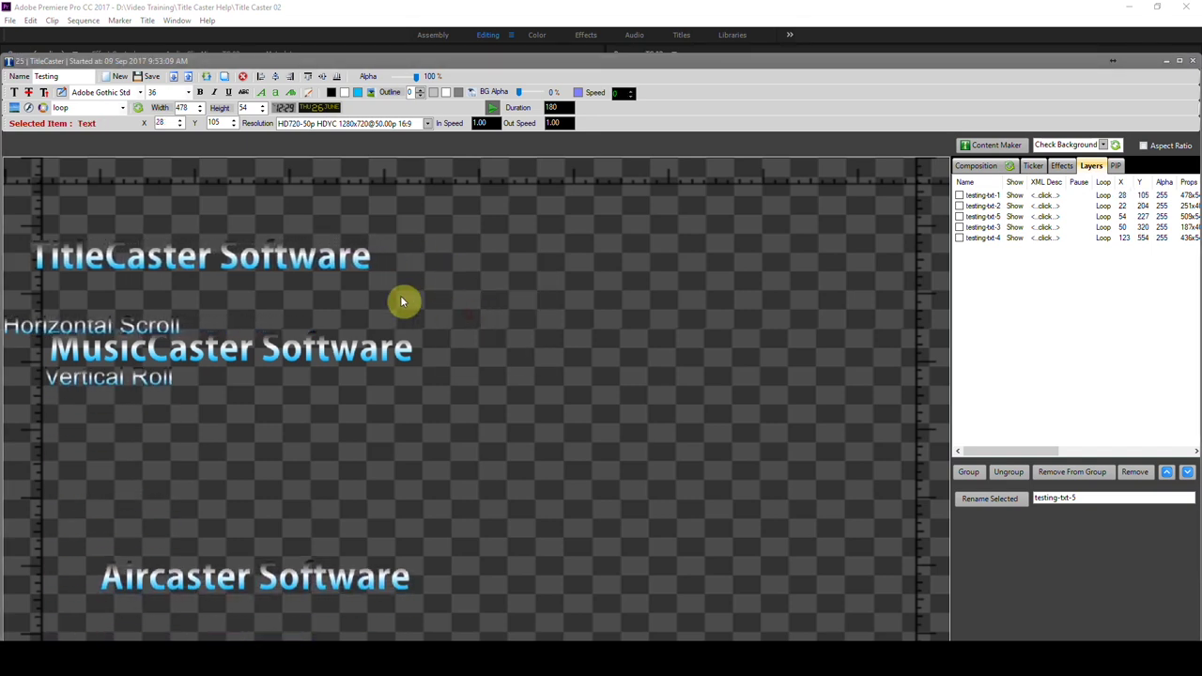
drag(325, 259, 389, 255)
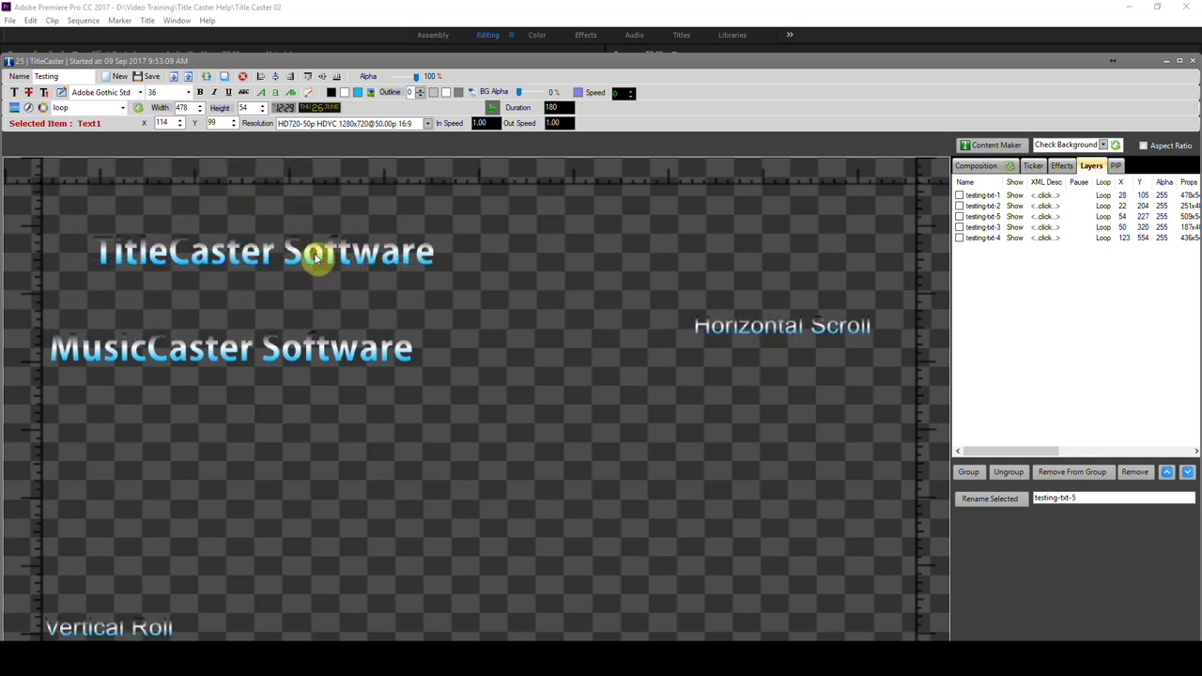
Delete the TitleCaster Software text and reposition the MusicCaster Software text at about X 95, Y 251.
drag(313, 272, 280, 314)
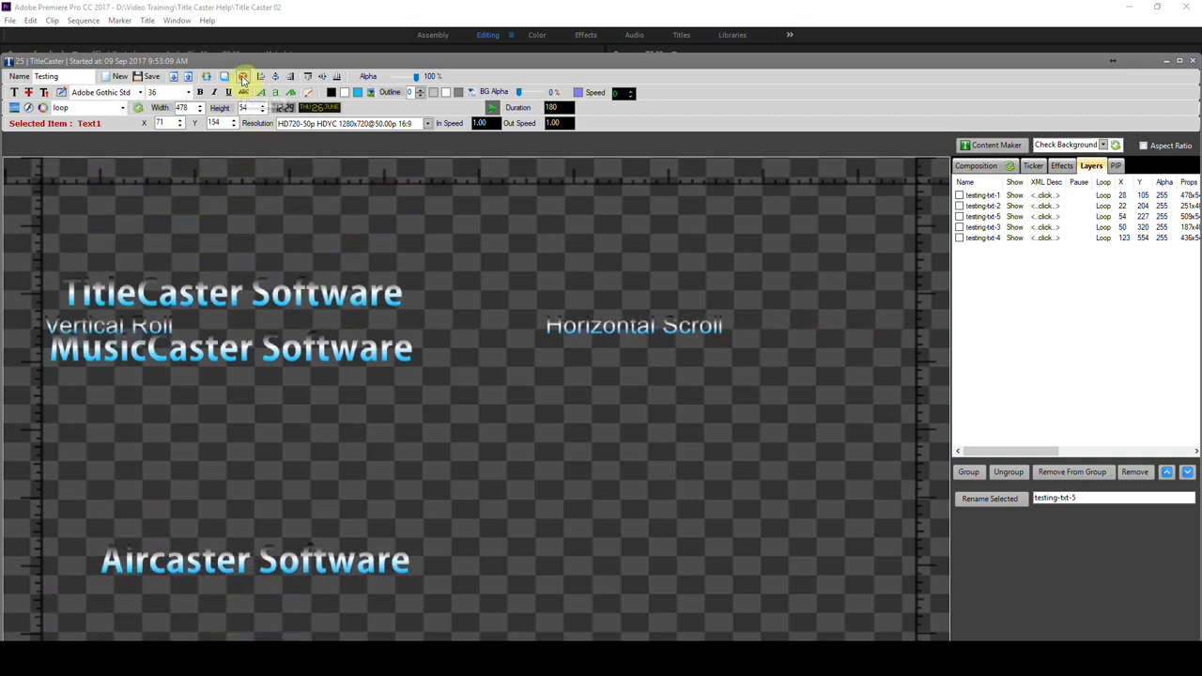
click(242, 79)
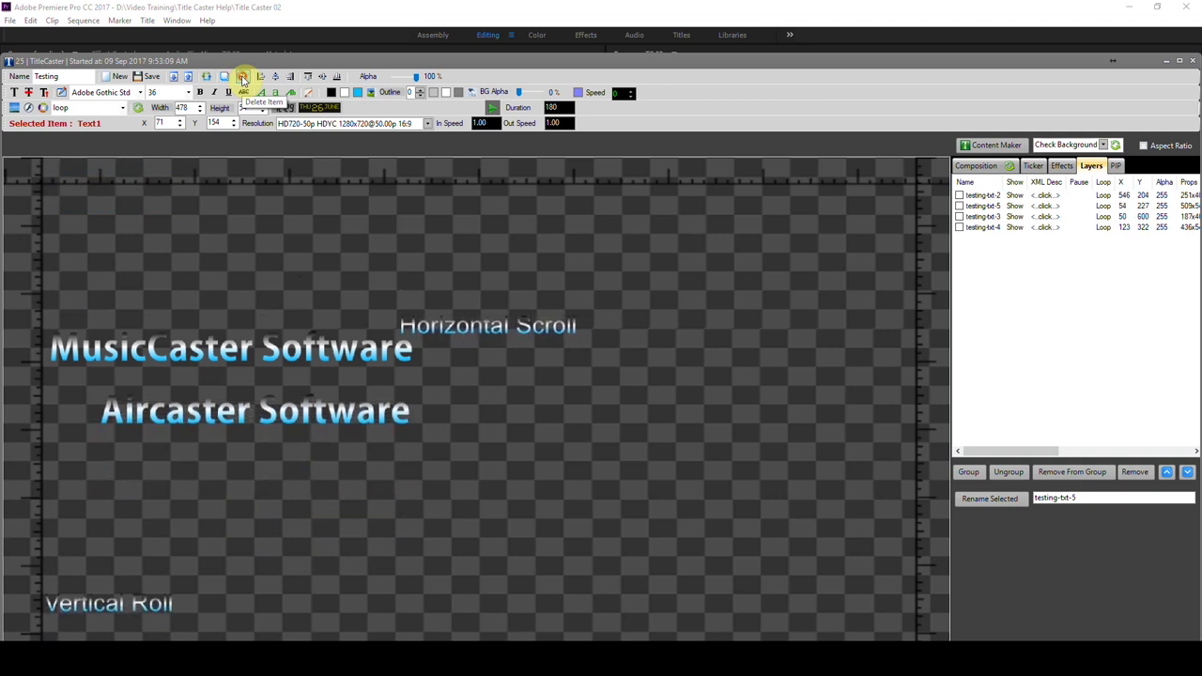
drag(349, 348, 370, 371)
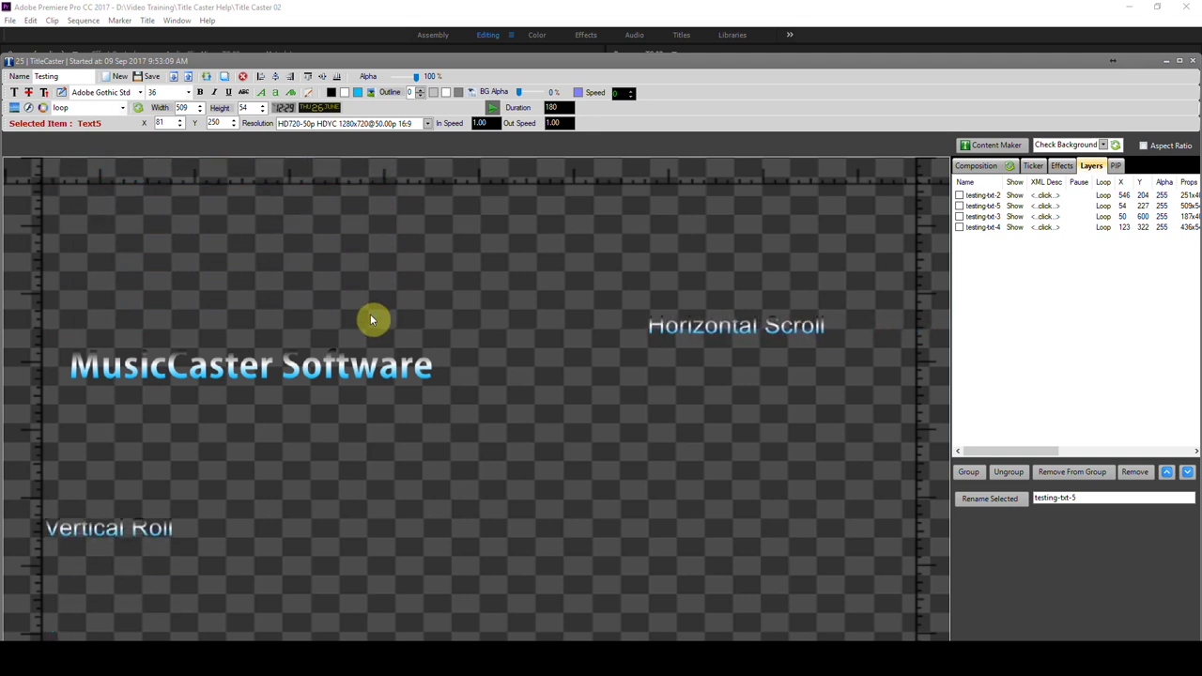
mouse_move(363, 370)
mouse_down()
mouse_move(370, 360)
mouse_move(376, 375)
mouse_up()
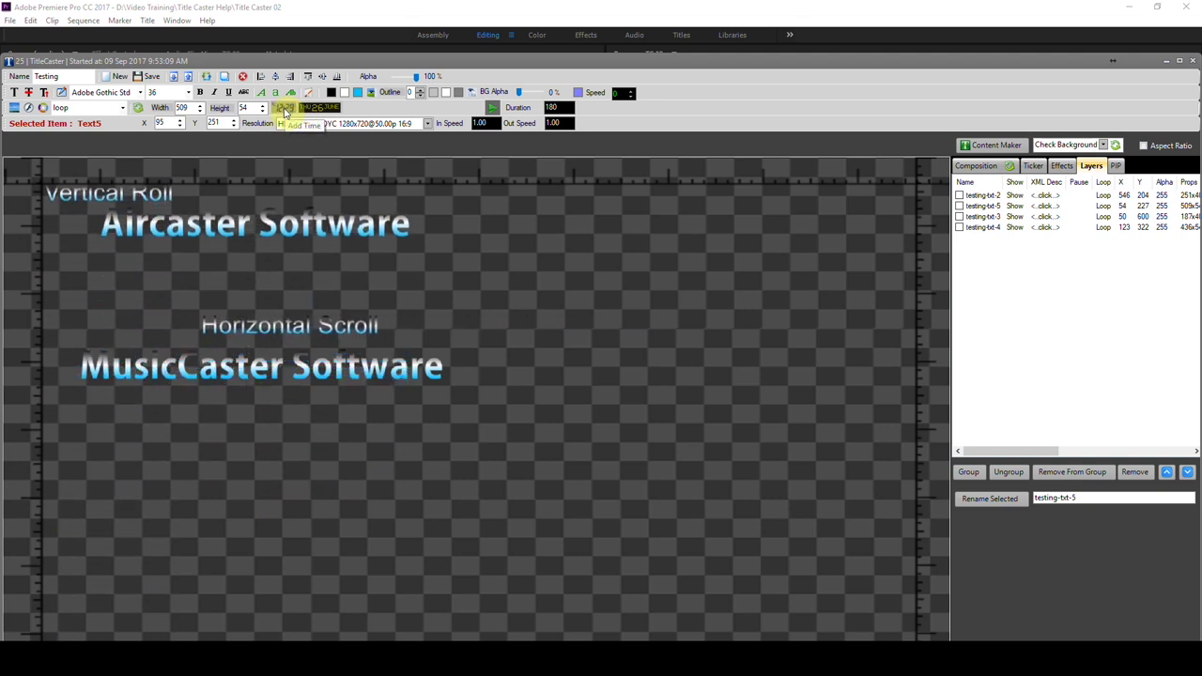
Add a time item in the hours, minutes and AM/PM format and place it at about X 192, Y 132.
click(285, 109)
click(428, 109)
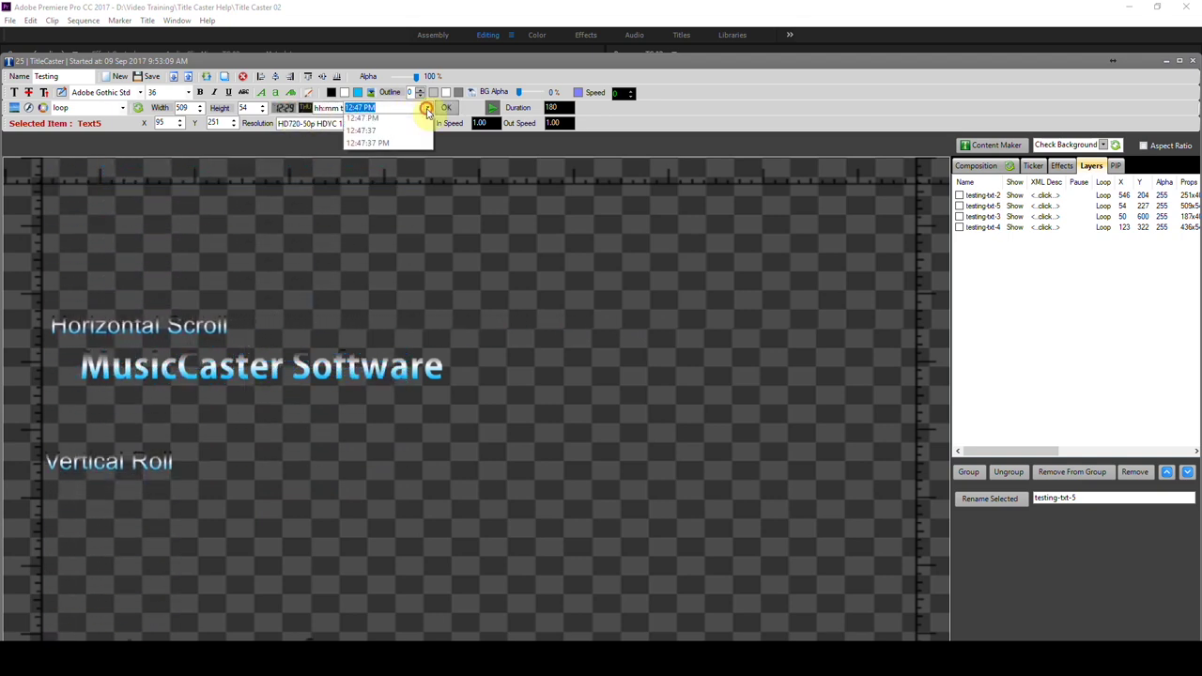
click(428, 110)
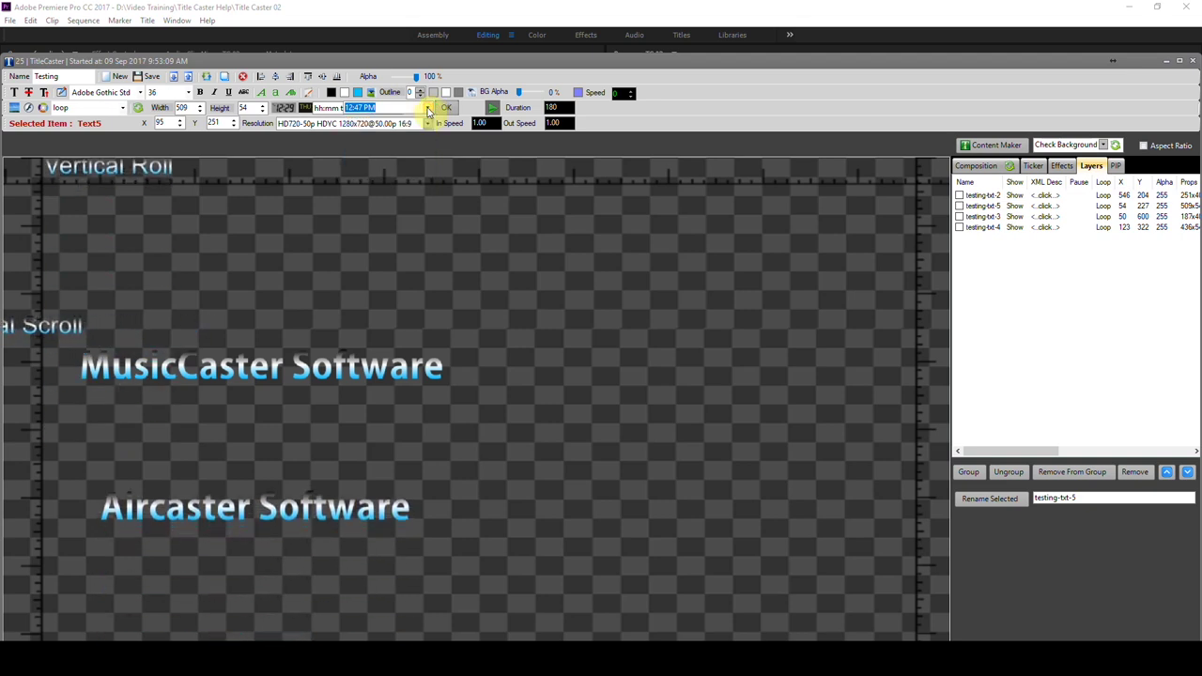
click(446, 109)
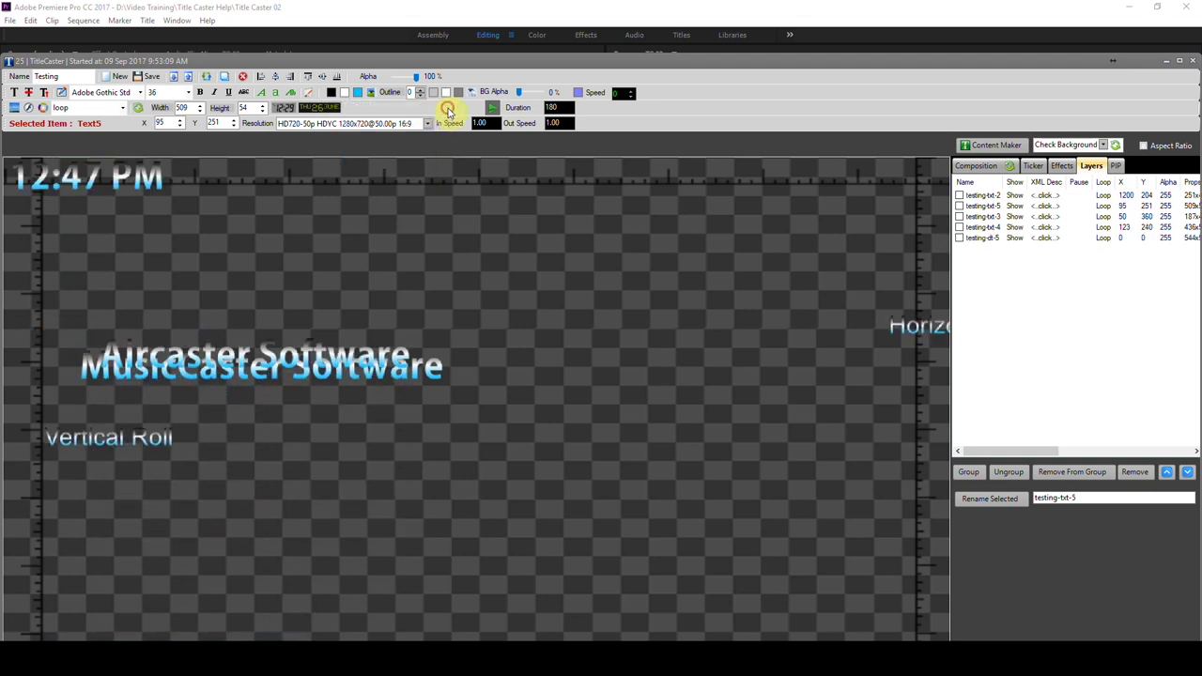
drag(145, 179, 283, 279)
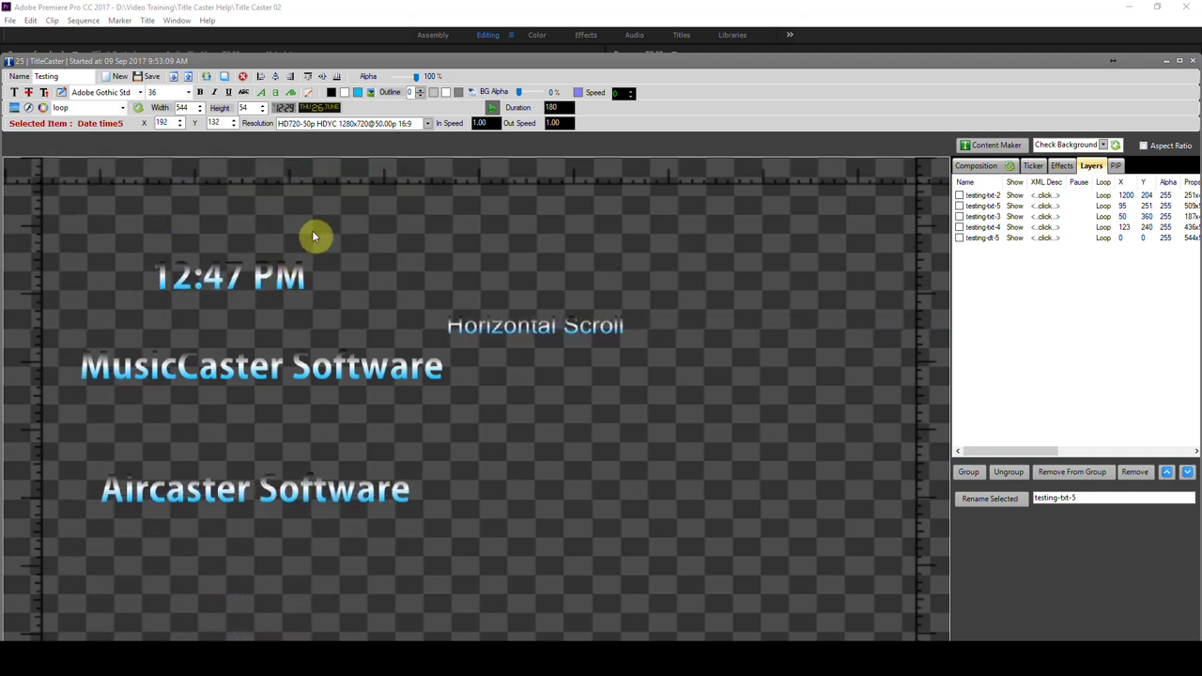
Add a date item in the 09/Sep/2017 format and place it below the time at about X 183, Y 188.
click(326, 110)
click(426, 109)
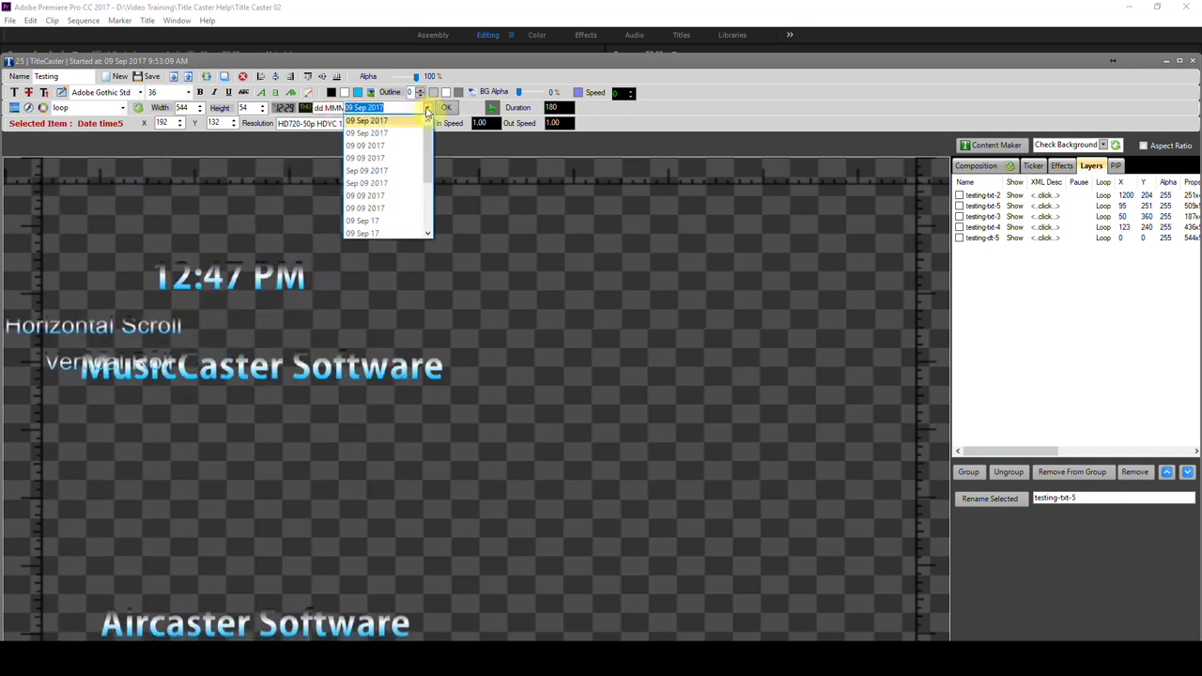
click(418, 134)
click(448, 110)
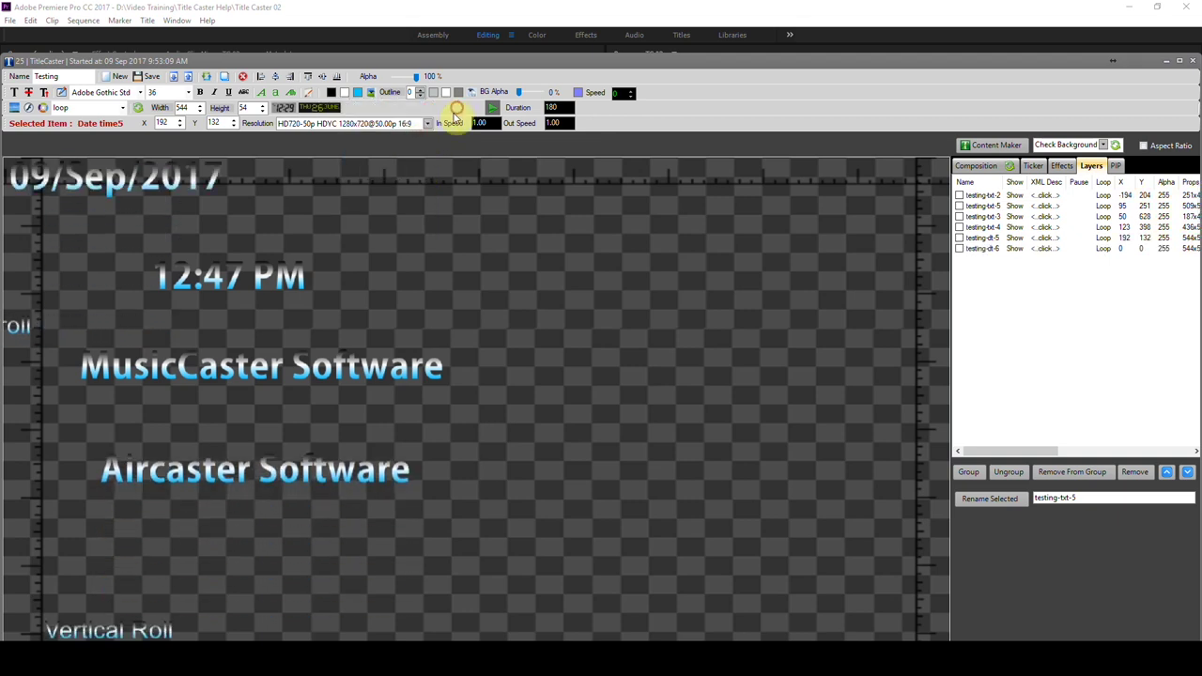
drag(207, 175, 332, 319)
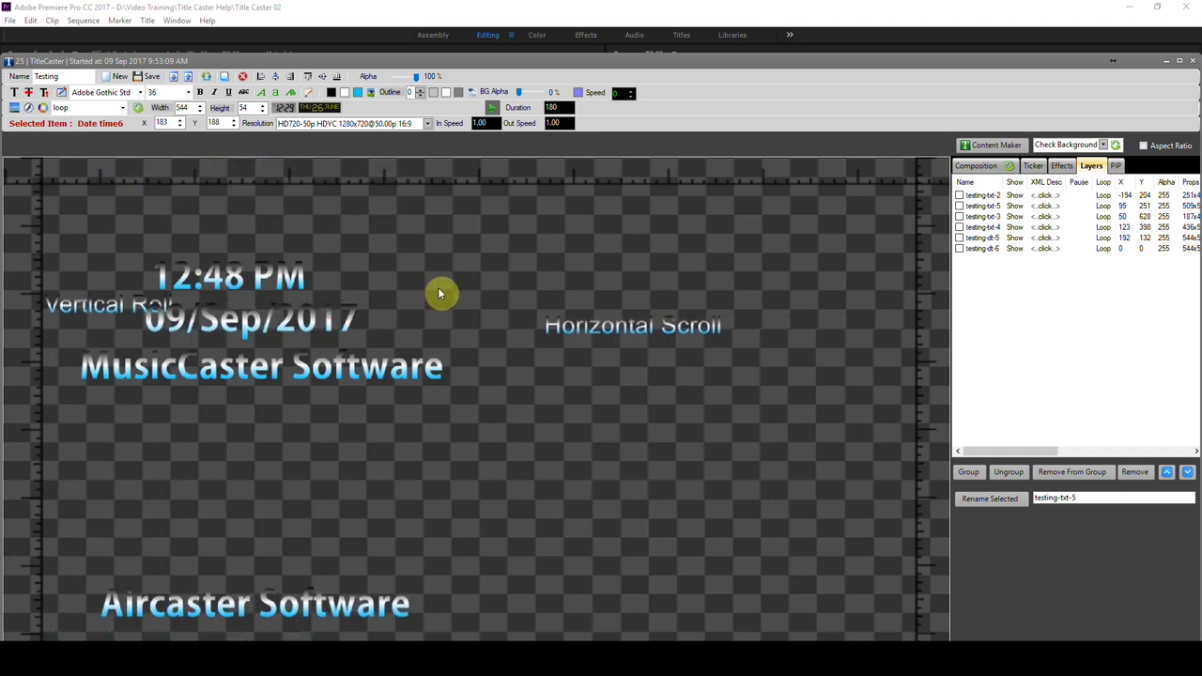
Reposition the time item at about X 209, Y 132 and the date item at about X 175, Y 189.
drag(274, 278, 289, 279)
click(314, 314)
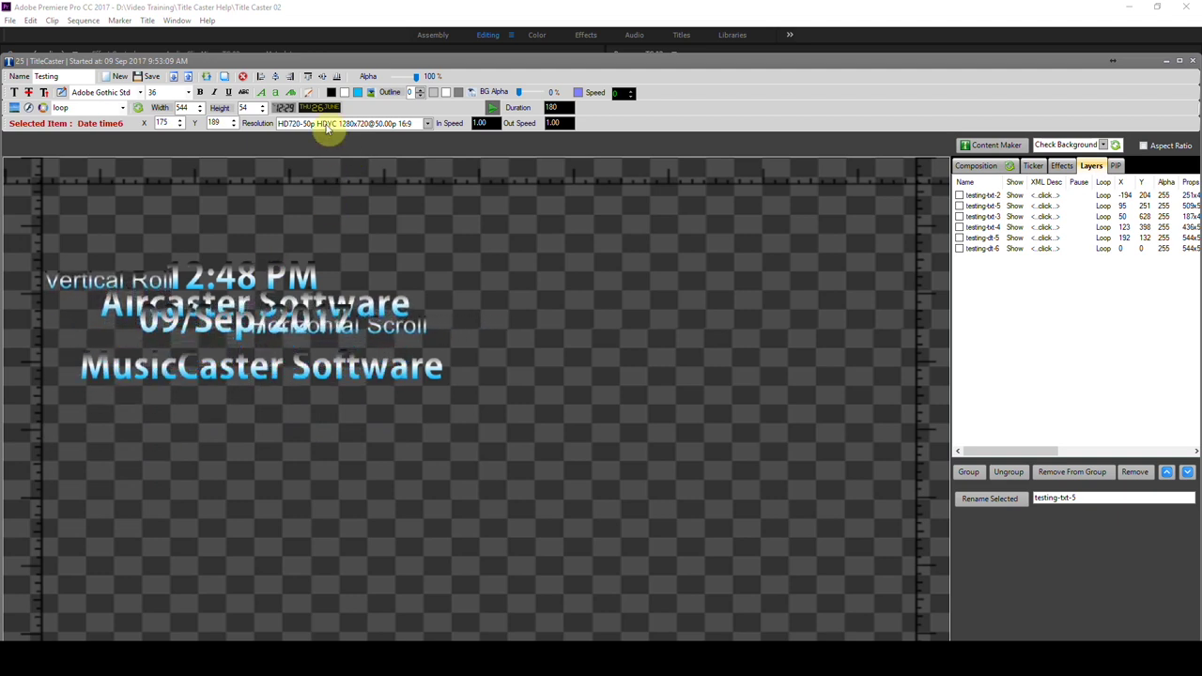
click(291, 320)
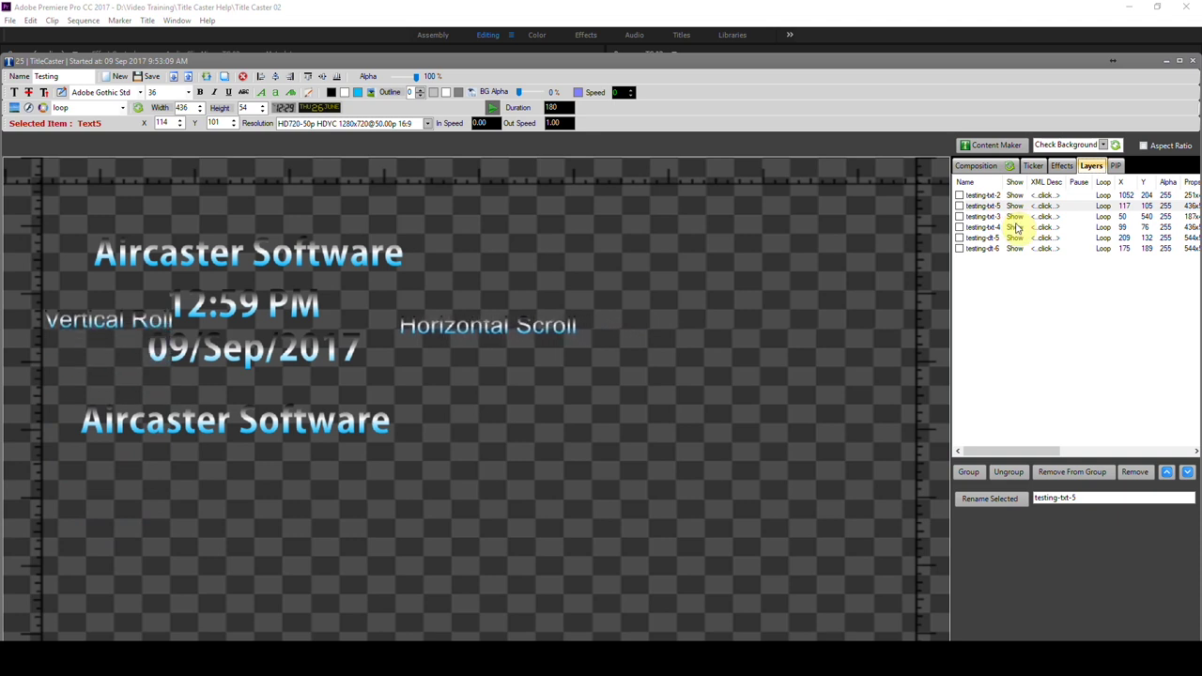
Move the upper Aircaster Software text to about X 114, Y 98 and toggle its testing-txt-5 layer's visibility off and on.
drag(317, 260, 318, 249)
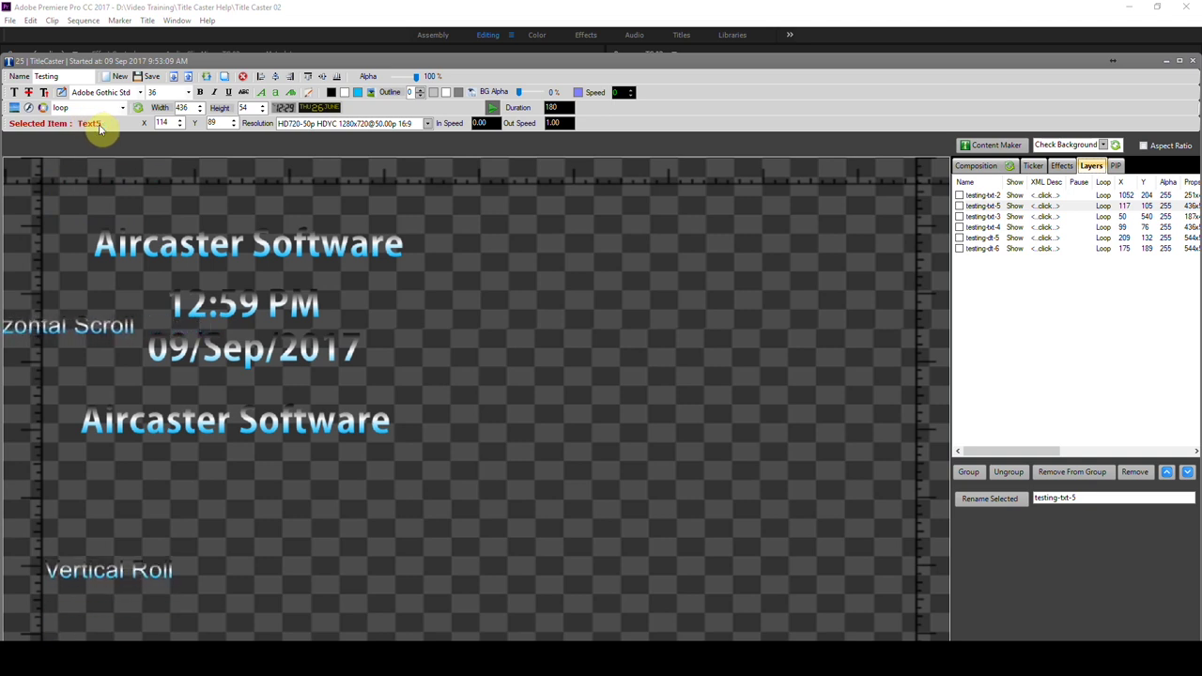
drag(244, 244, 245, 252)
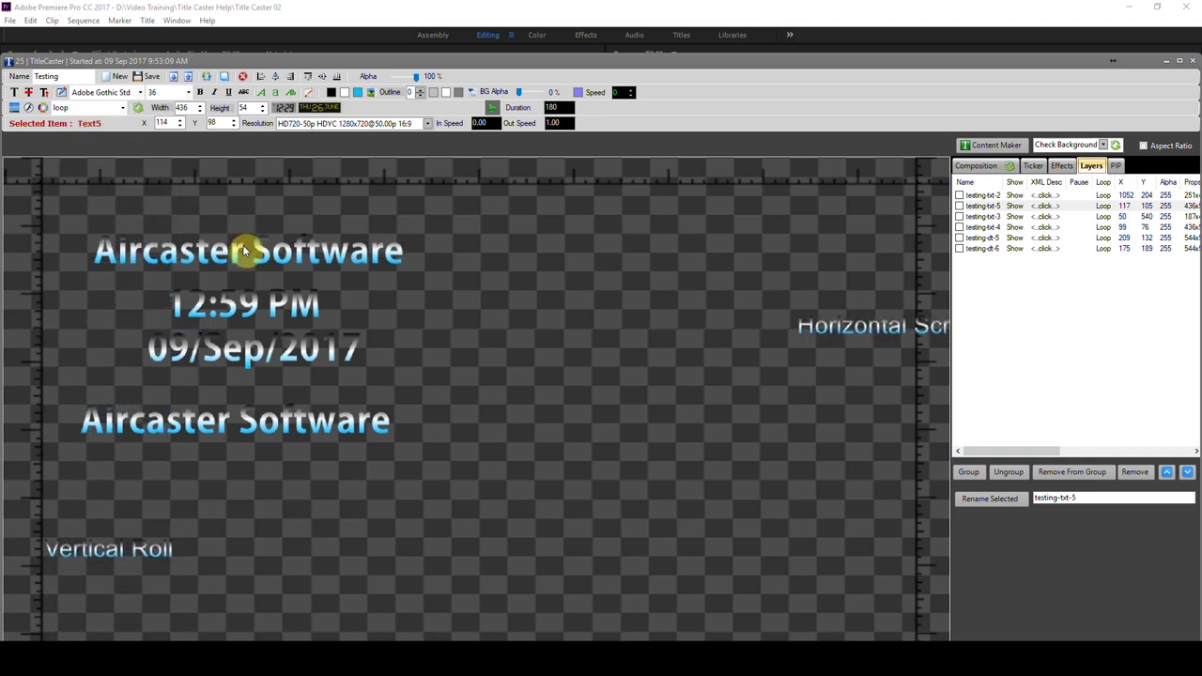
click(1015, 209)
click(1016, 208)
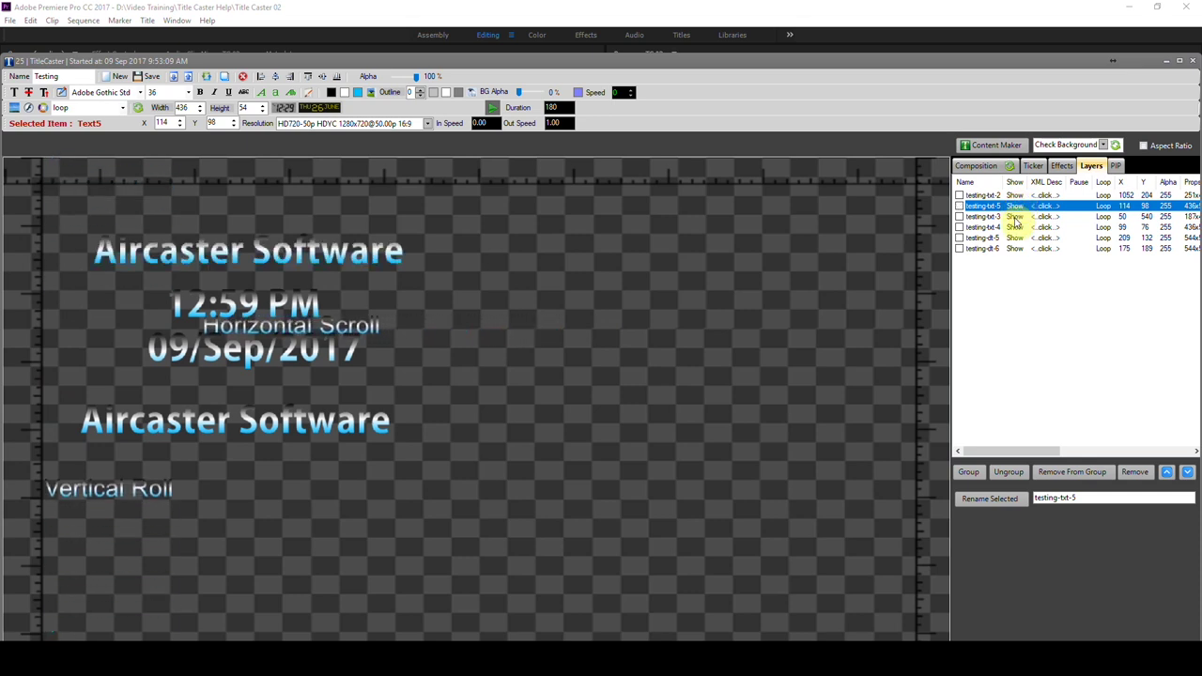
Remove the testing-dt-5 time layer from the composition.
click(1016, 237)
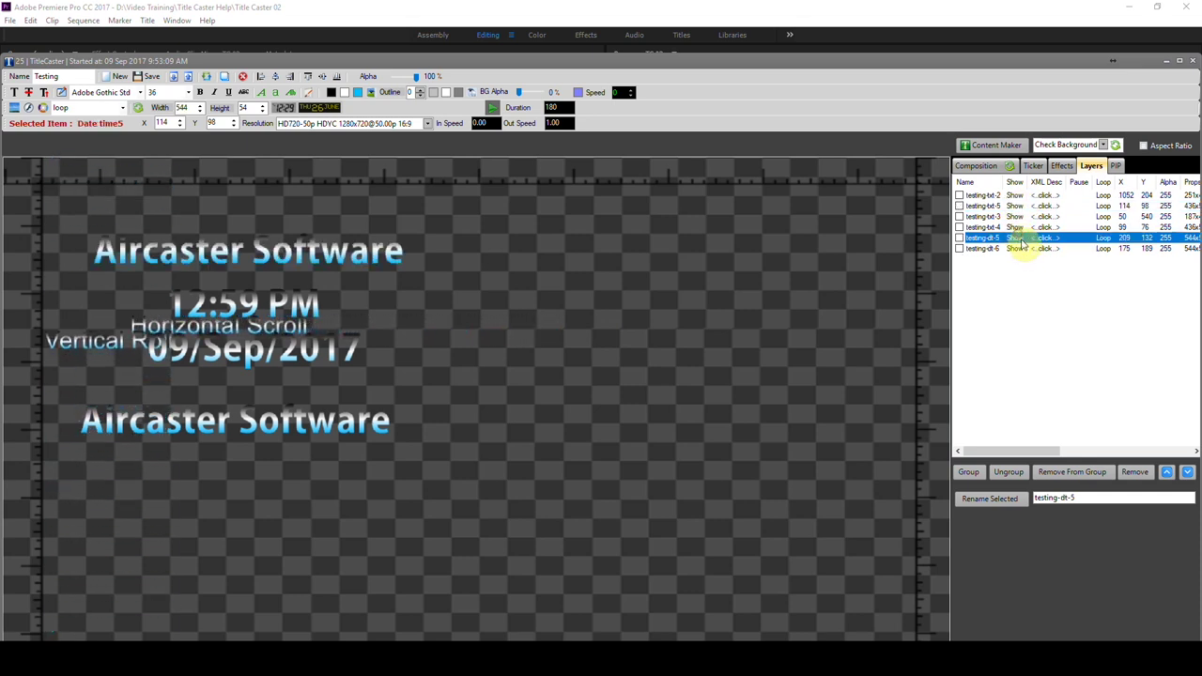
click(1136, 471)
Set the upper Aircaster Software text's duration to 42 and try adjusting its in speed and out speed.
click(289, 254)
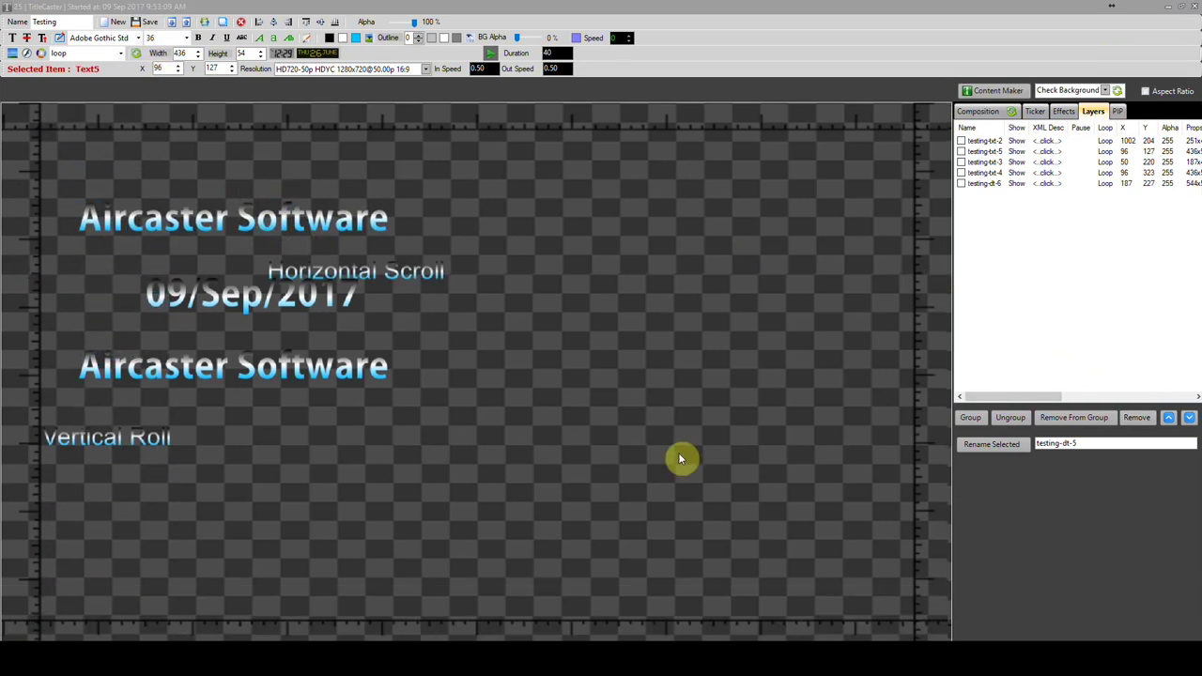
double_click(550, 53)
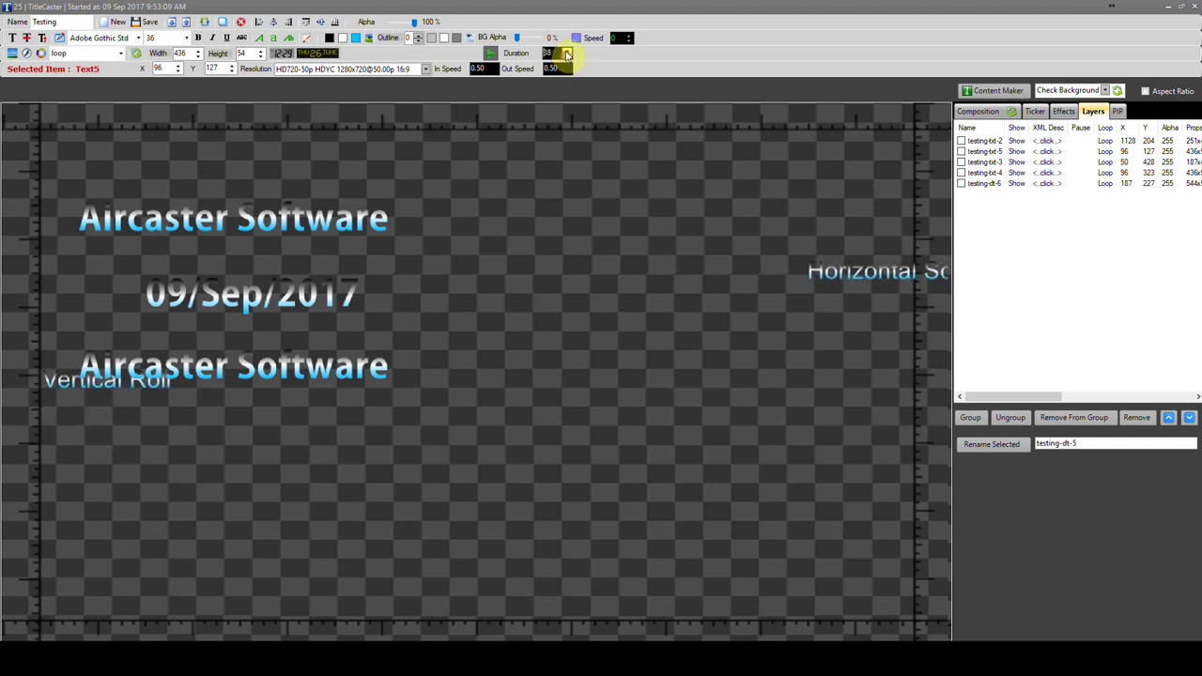
click(566, 53)
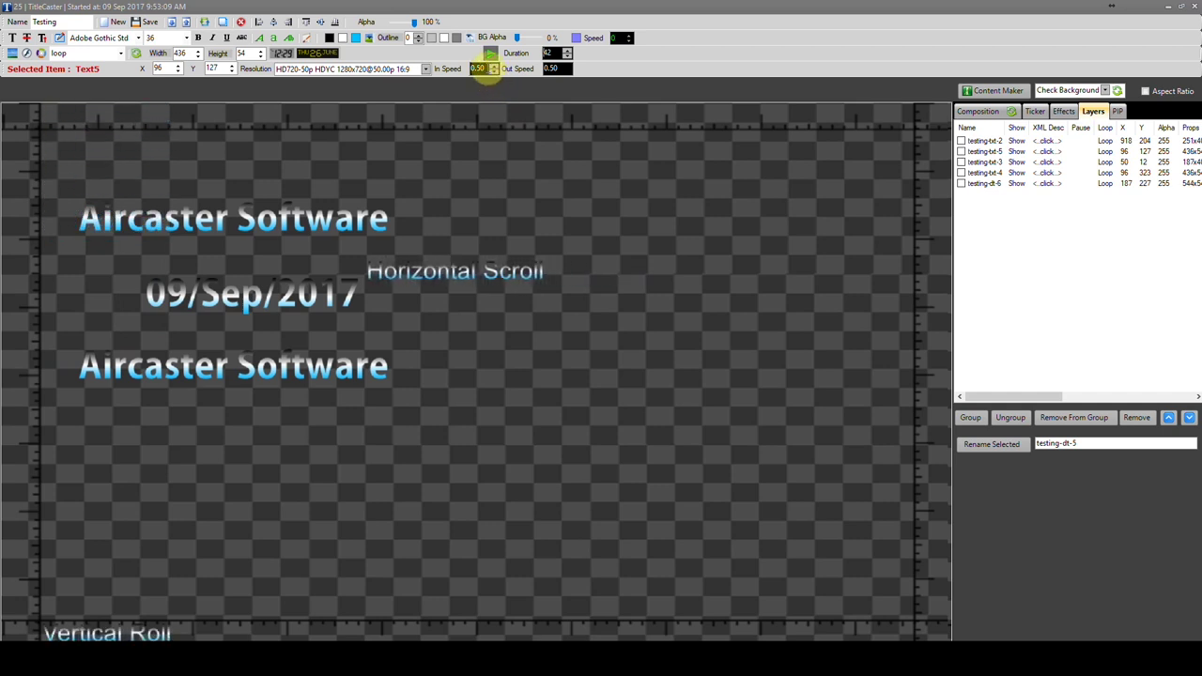
click(493, 72)
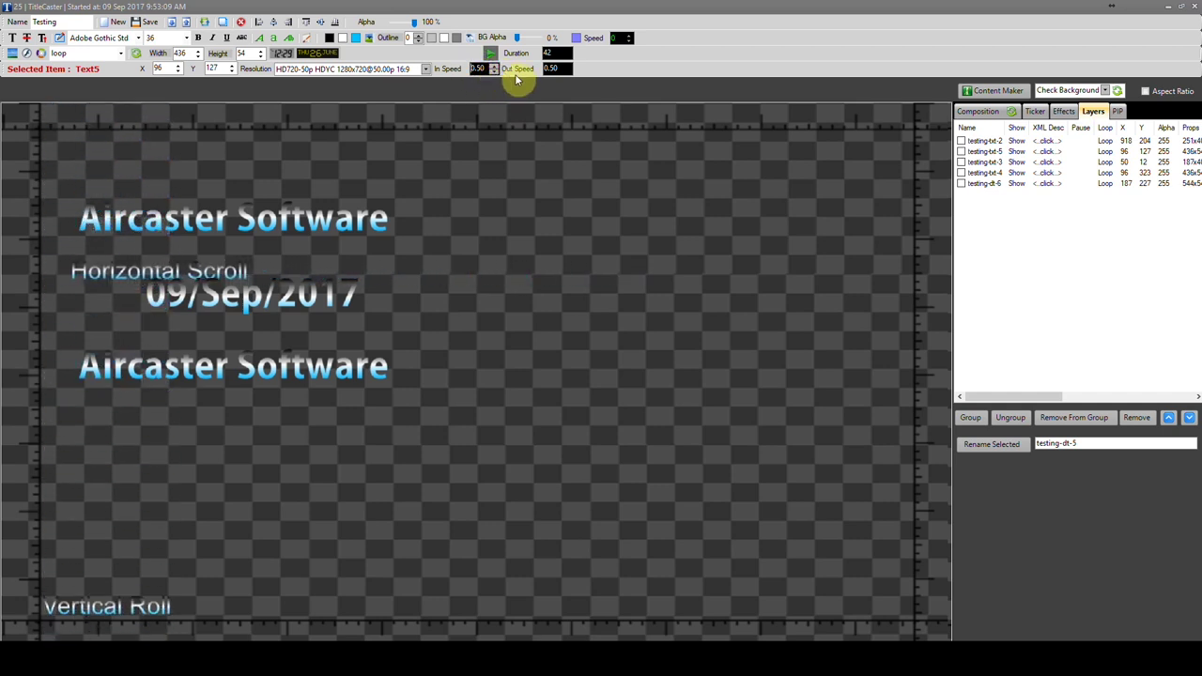
click(556, 70)
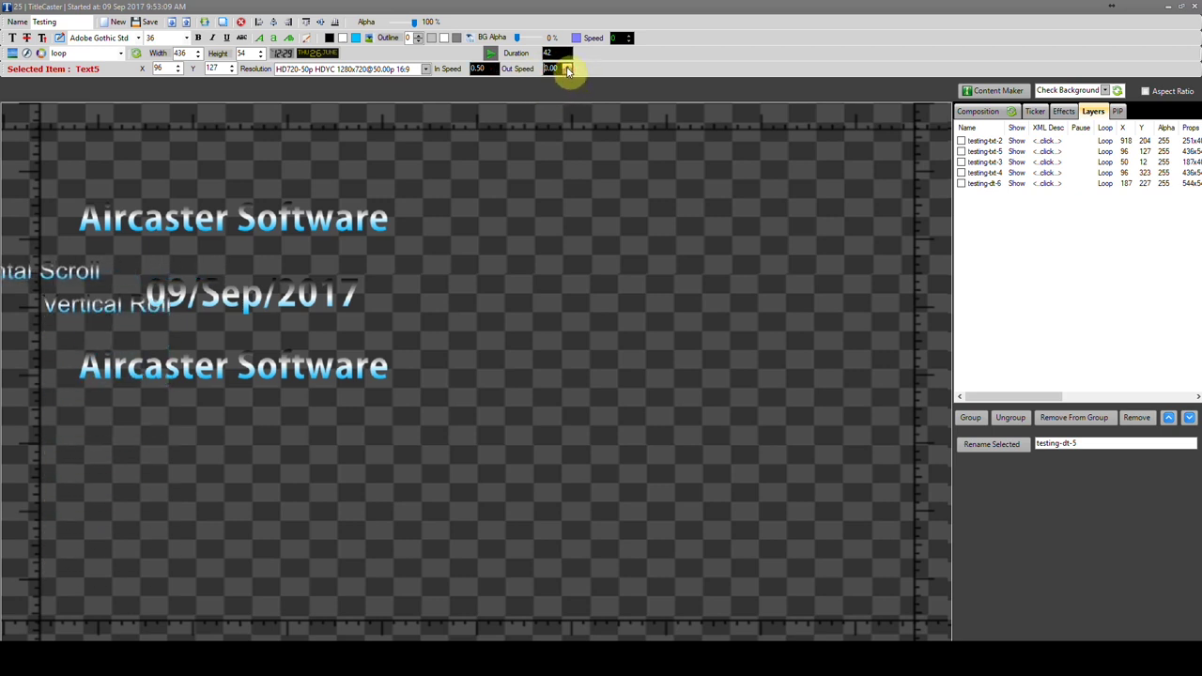
click(569, 72)
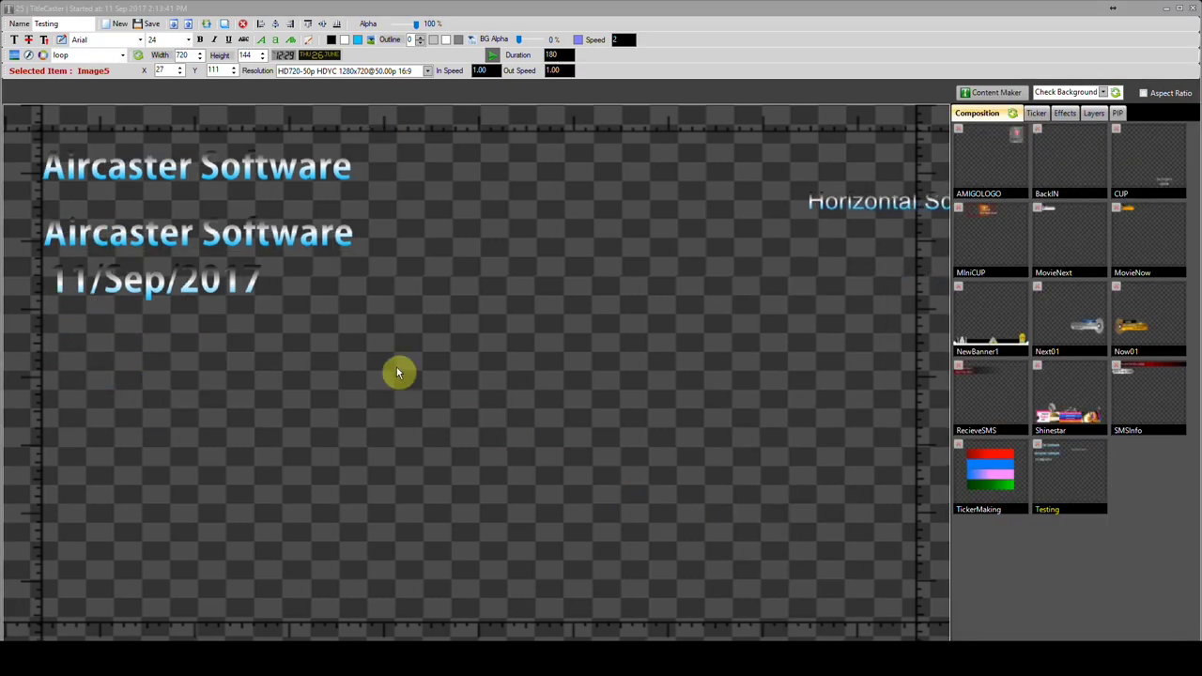
Insert the Jay Bhavani Jawellers Flash file and place the banner near the canvas bottom at about X 51, Y 543.
click(29, 55)
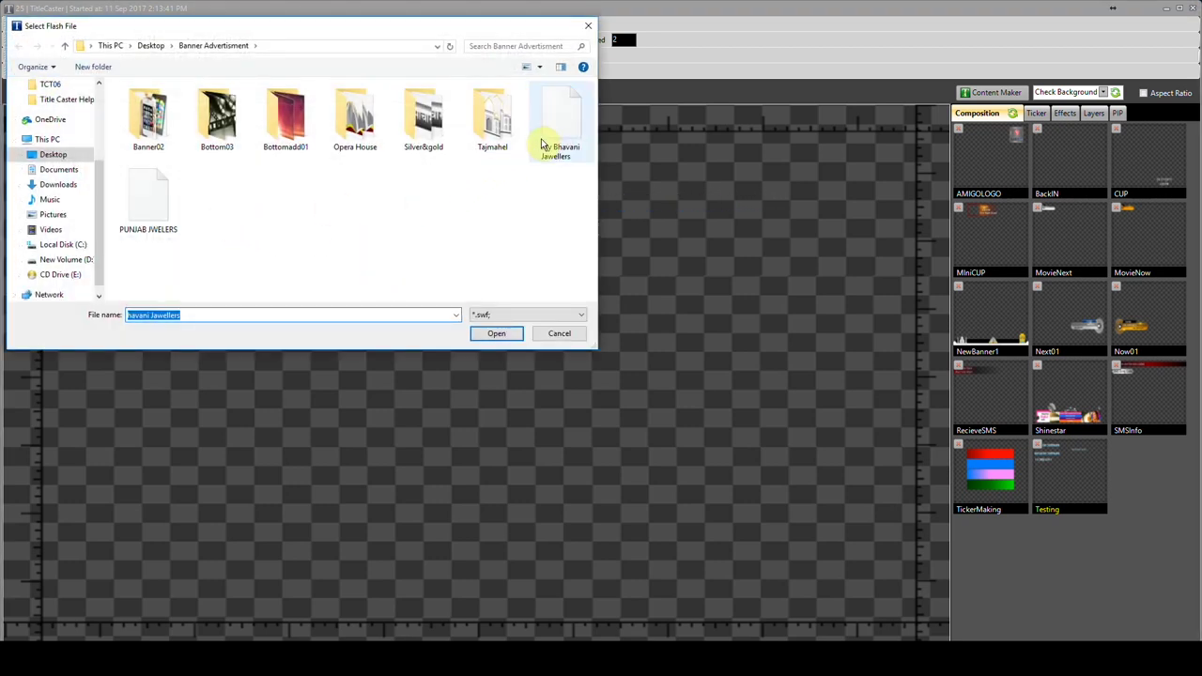
click(498, 334)
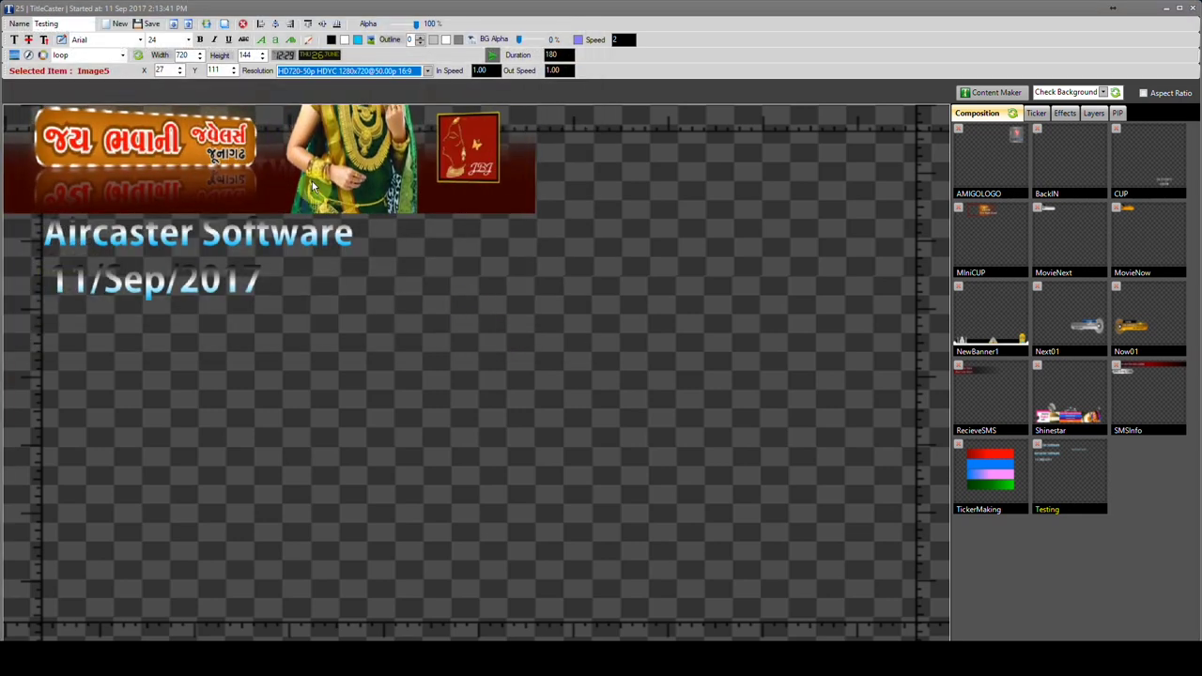
drag(312, 181, 345, 590)
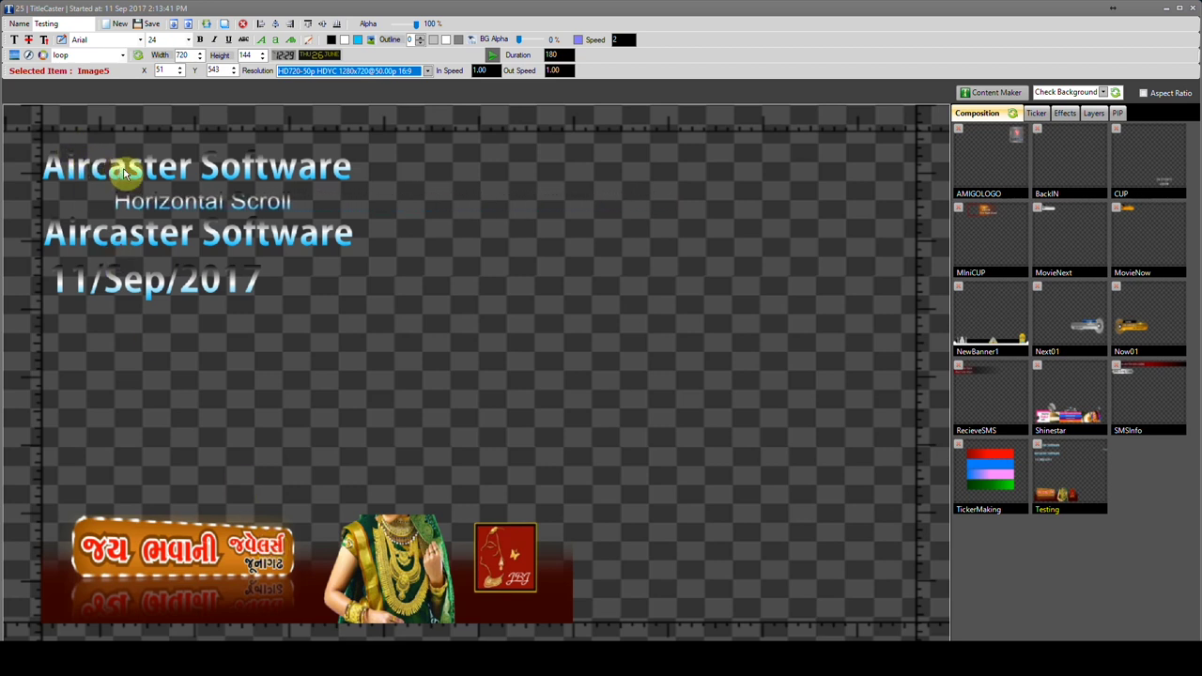
Insert the IMG1 image from the Banner02 folder and place it above the jewellers banner at about X 94, Y 327.
click(15, 56)
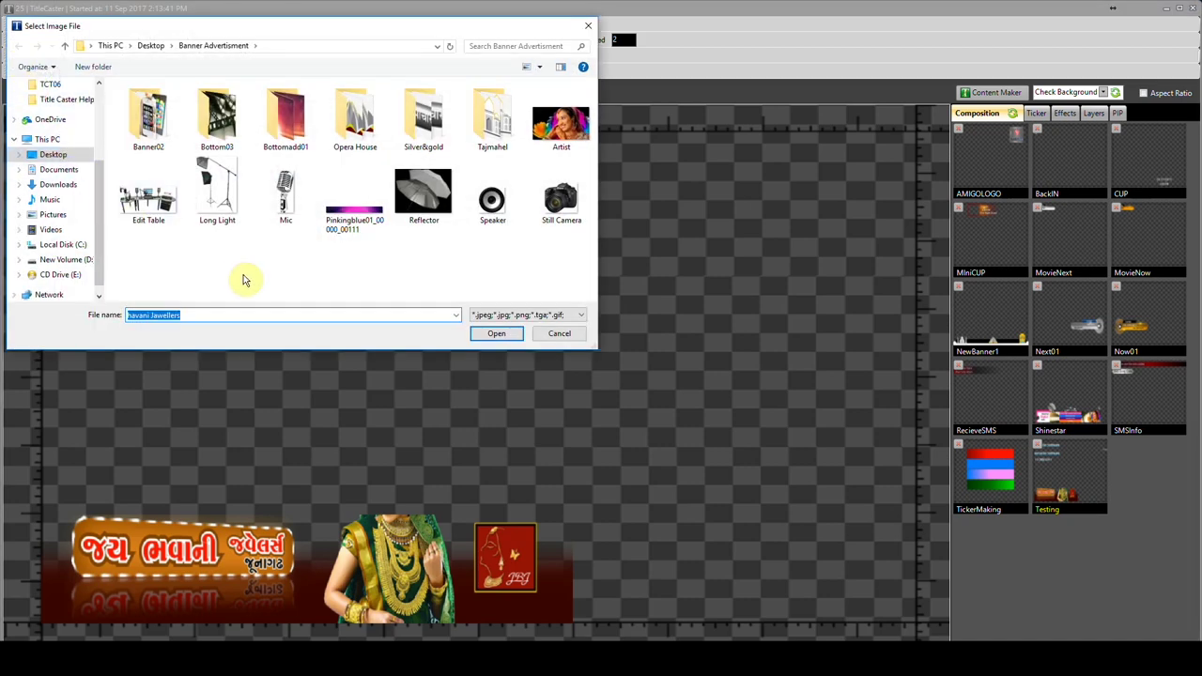
double_click(160, 117)
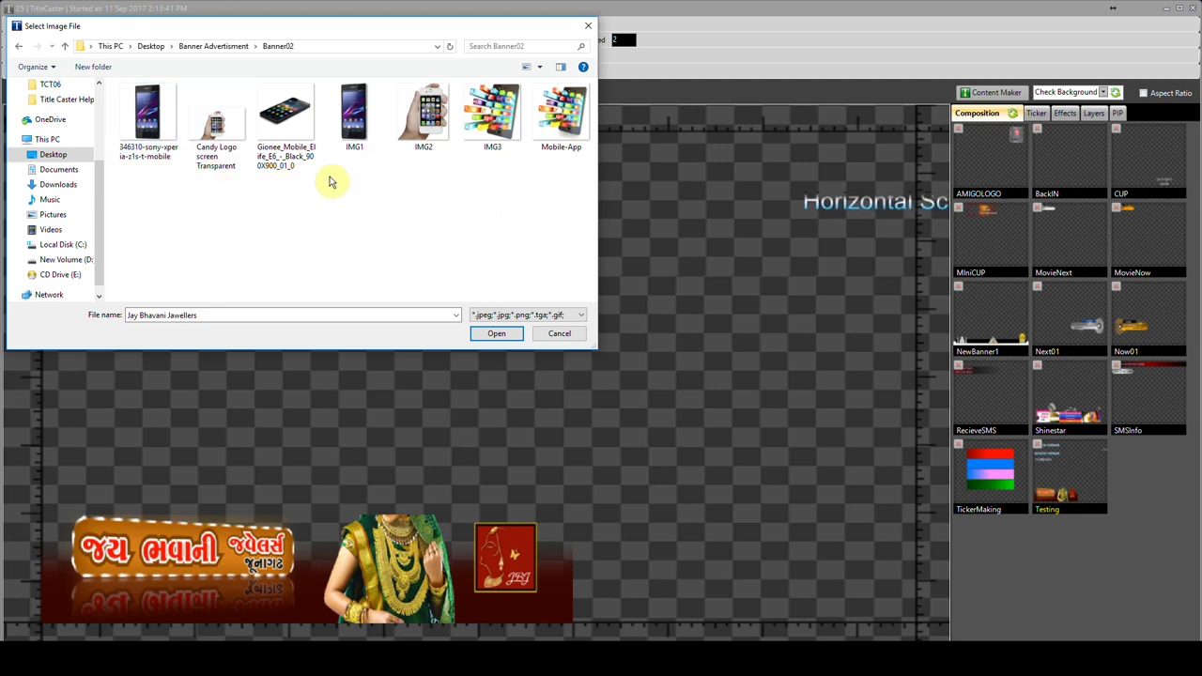
click(374, 125)
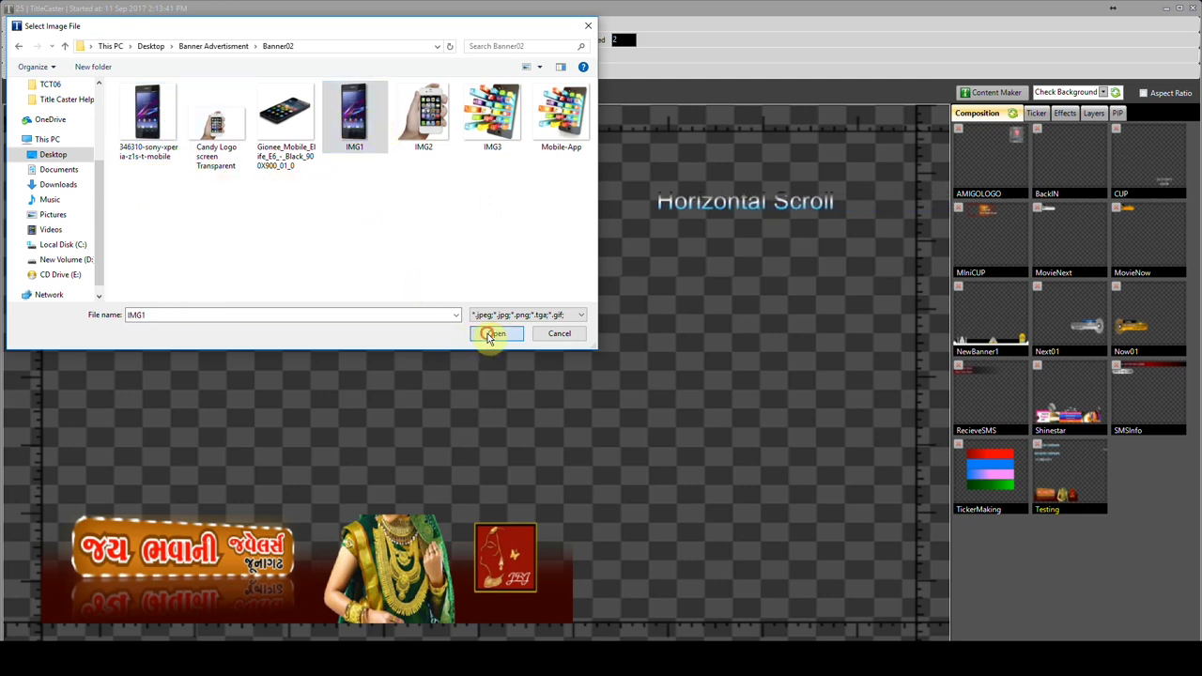
click(491, 333)
drag(49, 176, 94, 407)
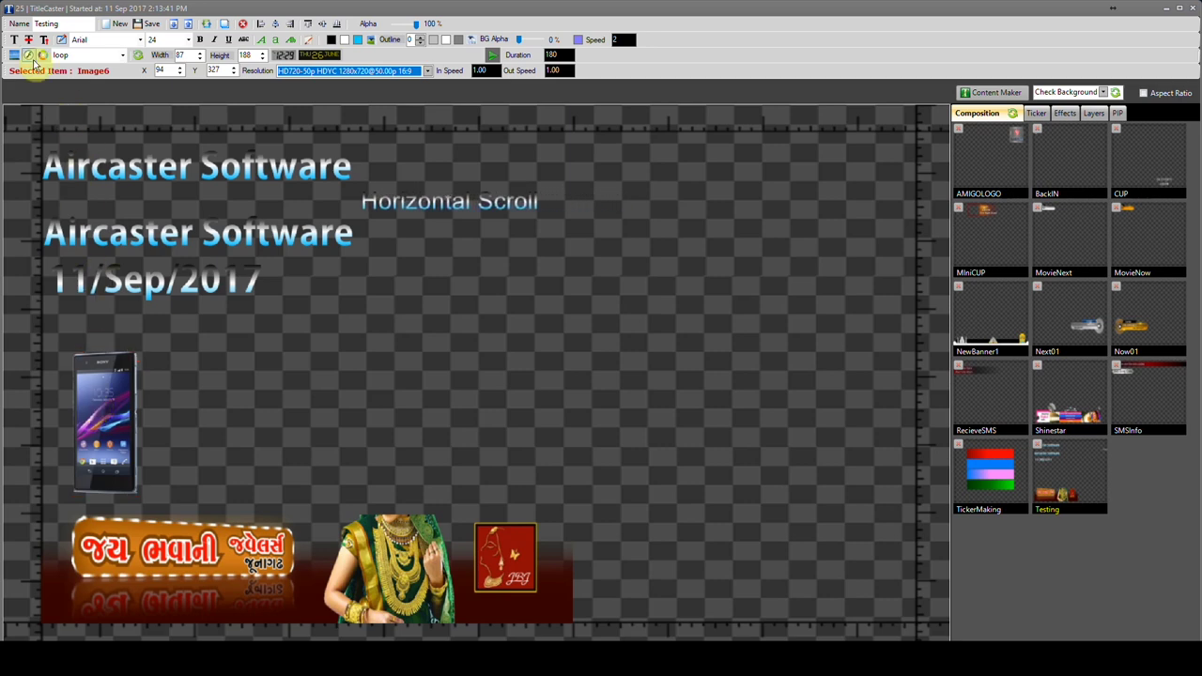
Insert the IMG2 image, enlarge it to about 382 by 316, place it at about X 220, Y 228 and save the composition.
click(14, 55)
click(424, 141)
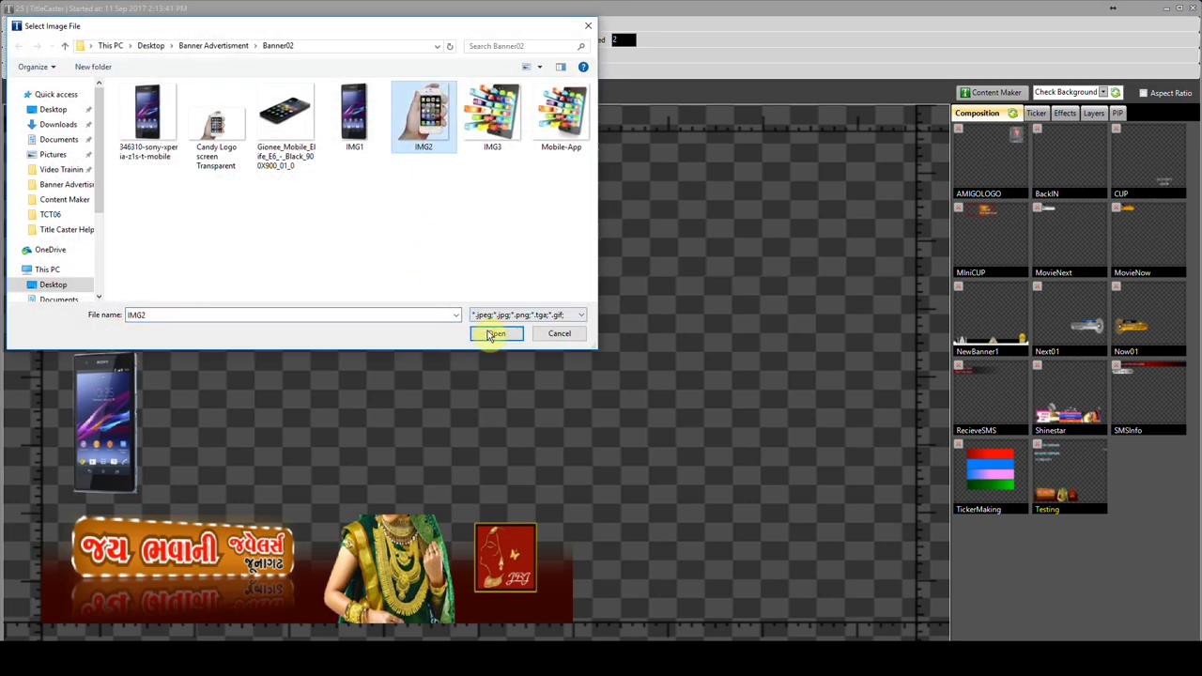
click(495, 334)
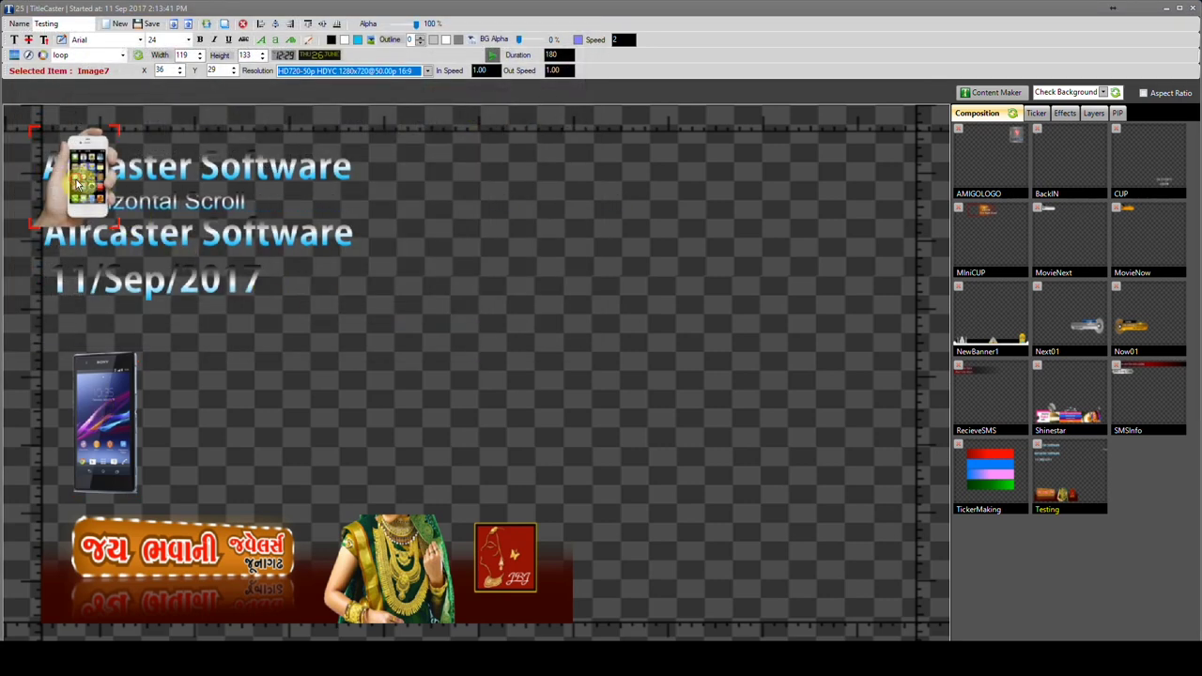
drag(119, 226, 306, 359)
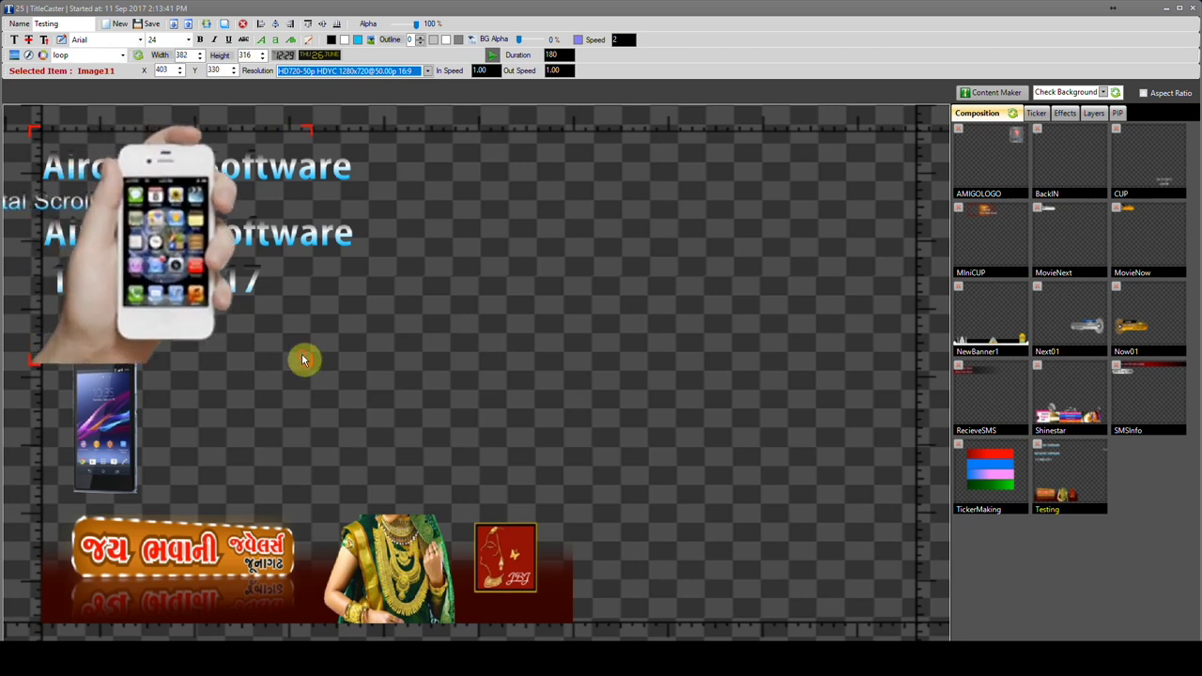
drag(150, 231, 286, 385)
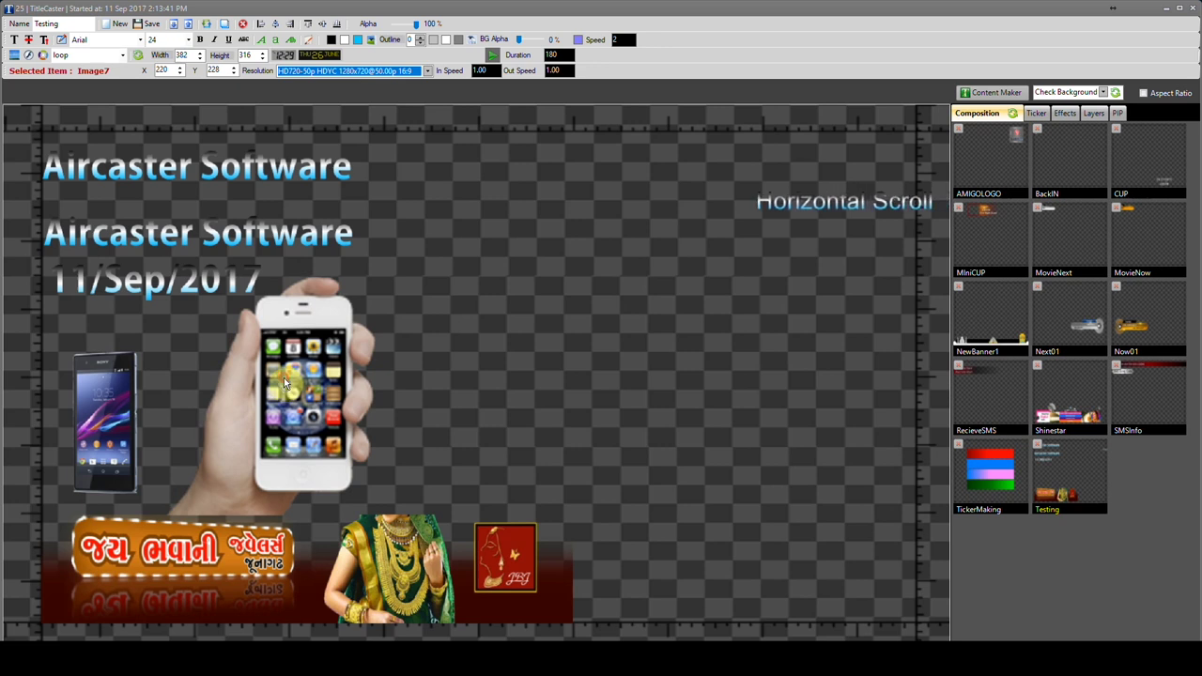
click(146, 23)
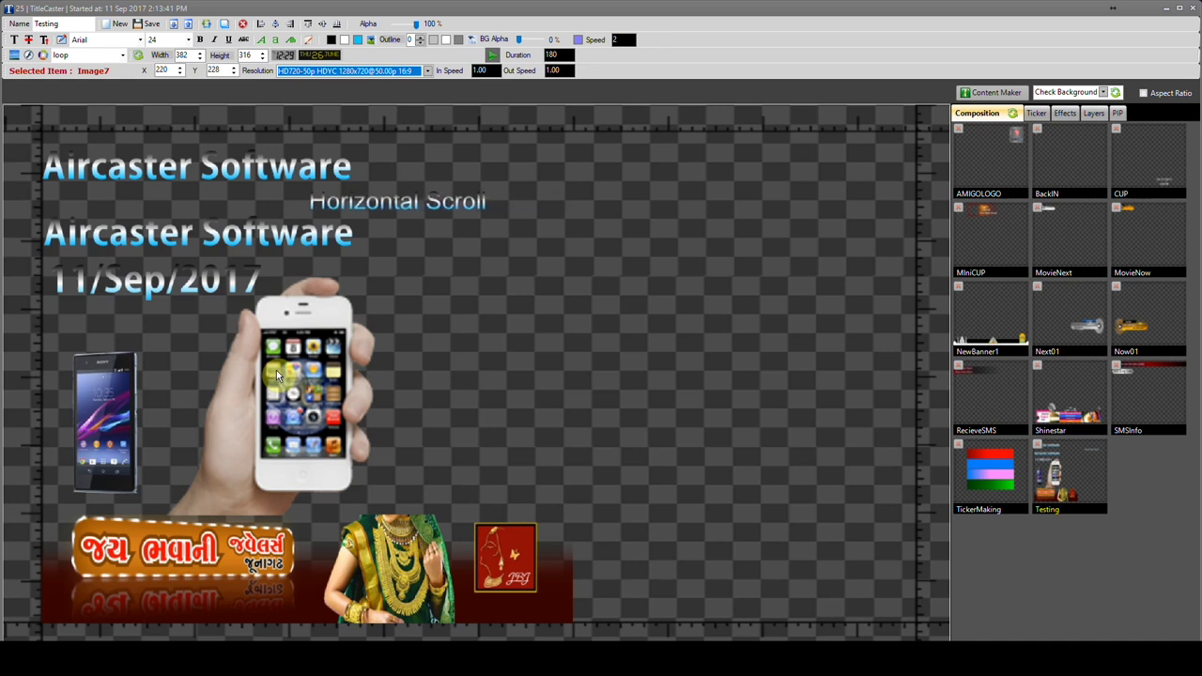
Insert the TAJ_00000 image sequence from the Tajmahel folder and place it beside the hand-held phone at about X 535, Y 407.
click(44, 57)
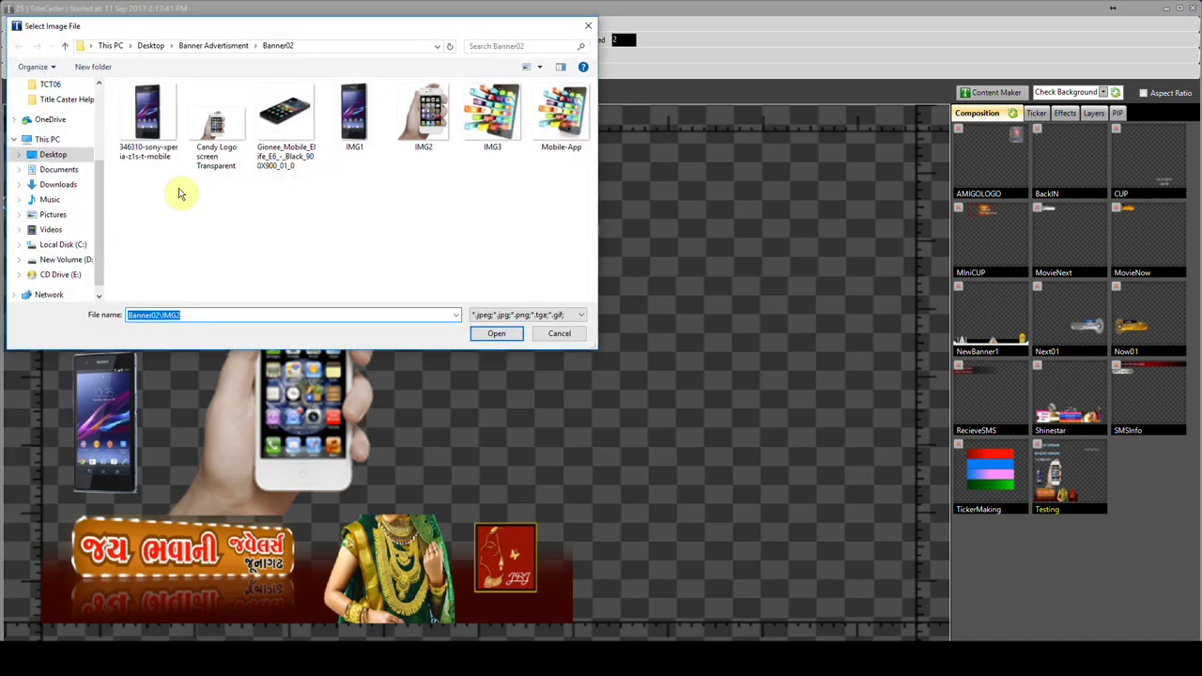
click(240, 47)
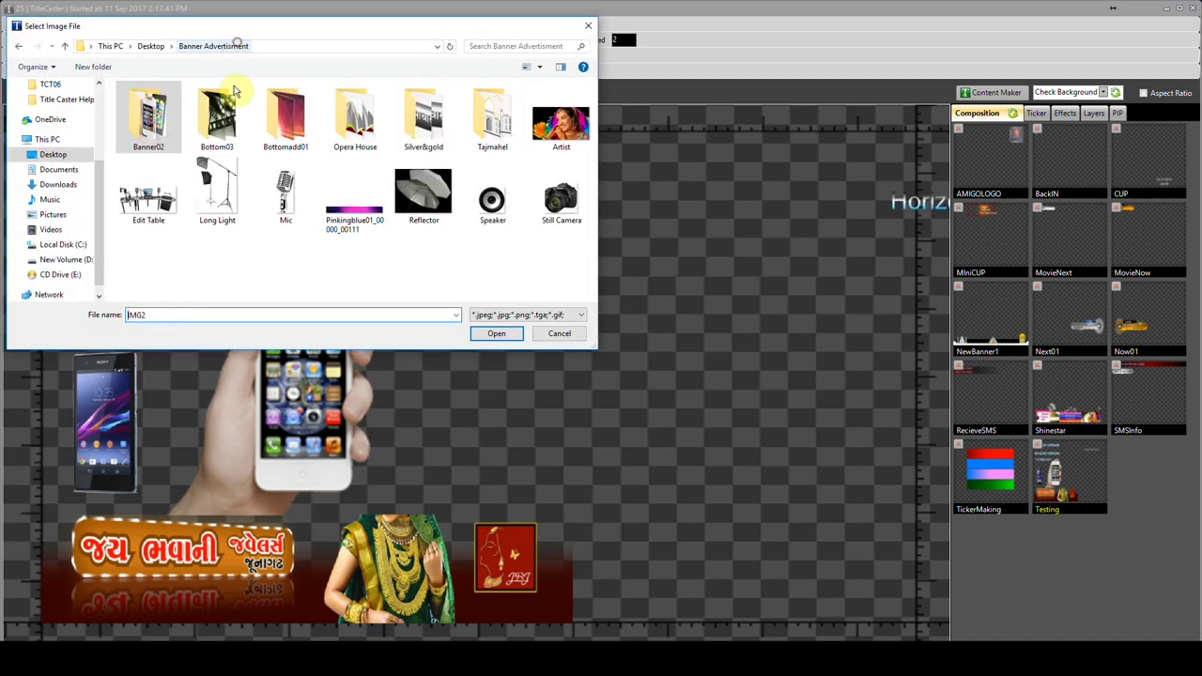
double_click(353, 137)
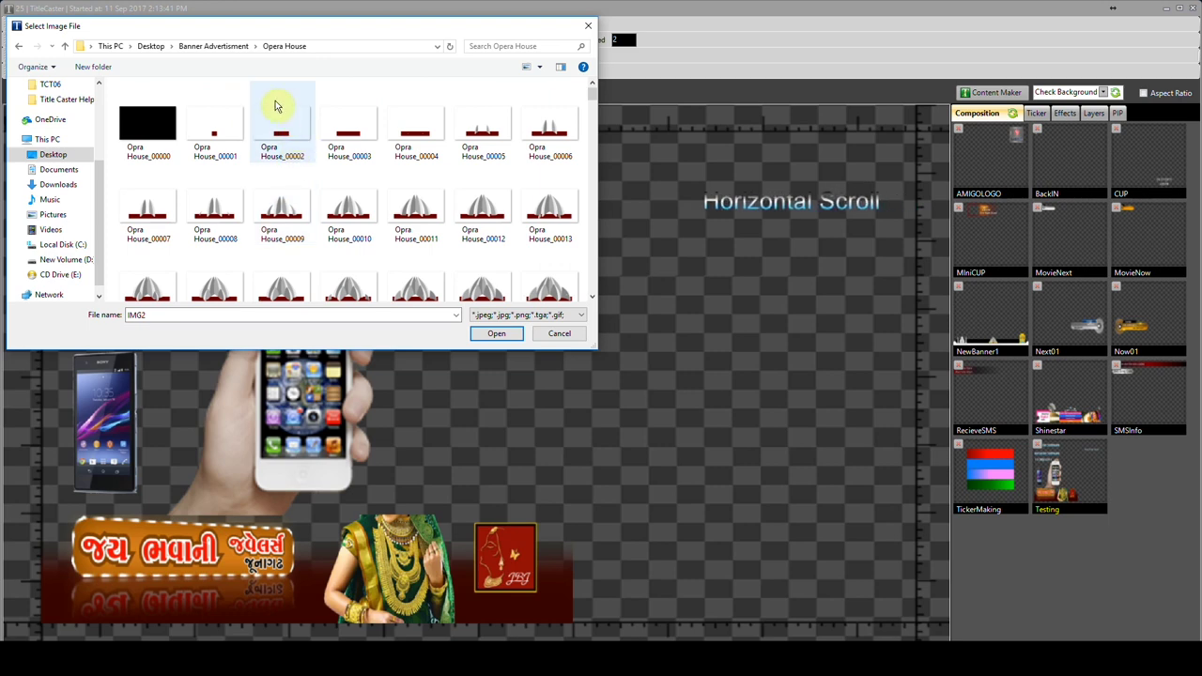
click(238, 47)
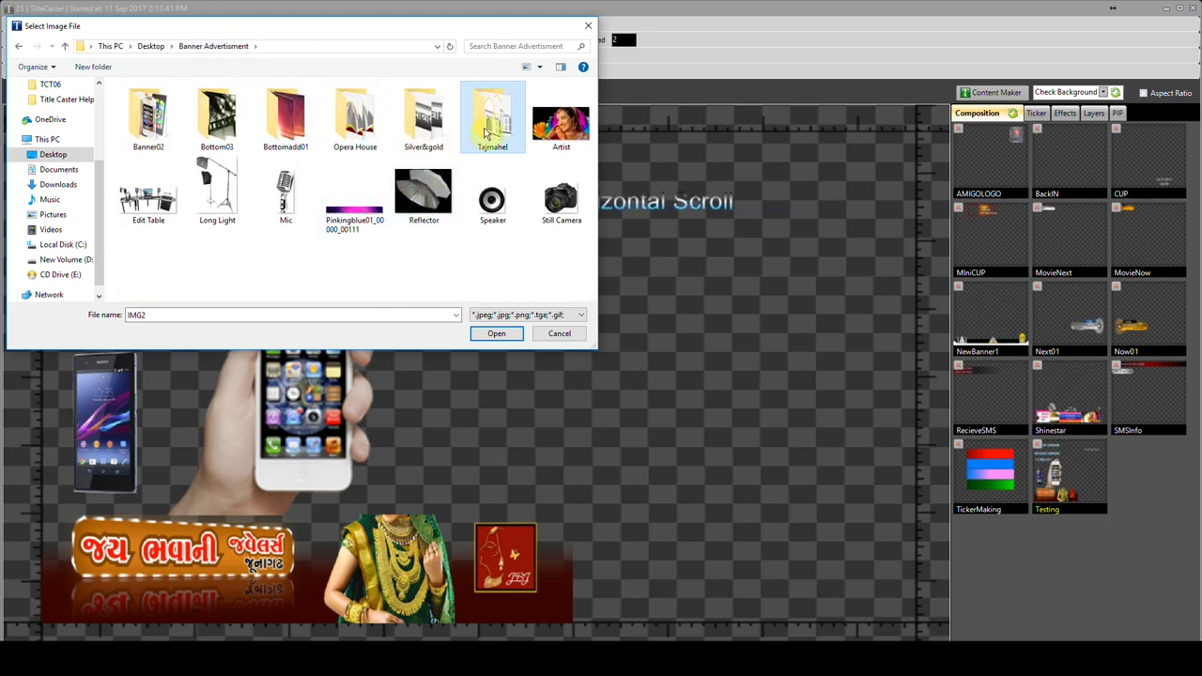
double_click(496, 103)
click(147, 105)
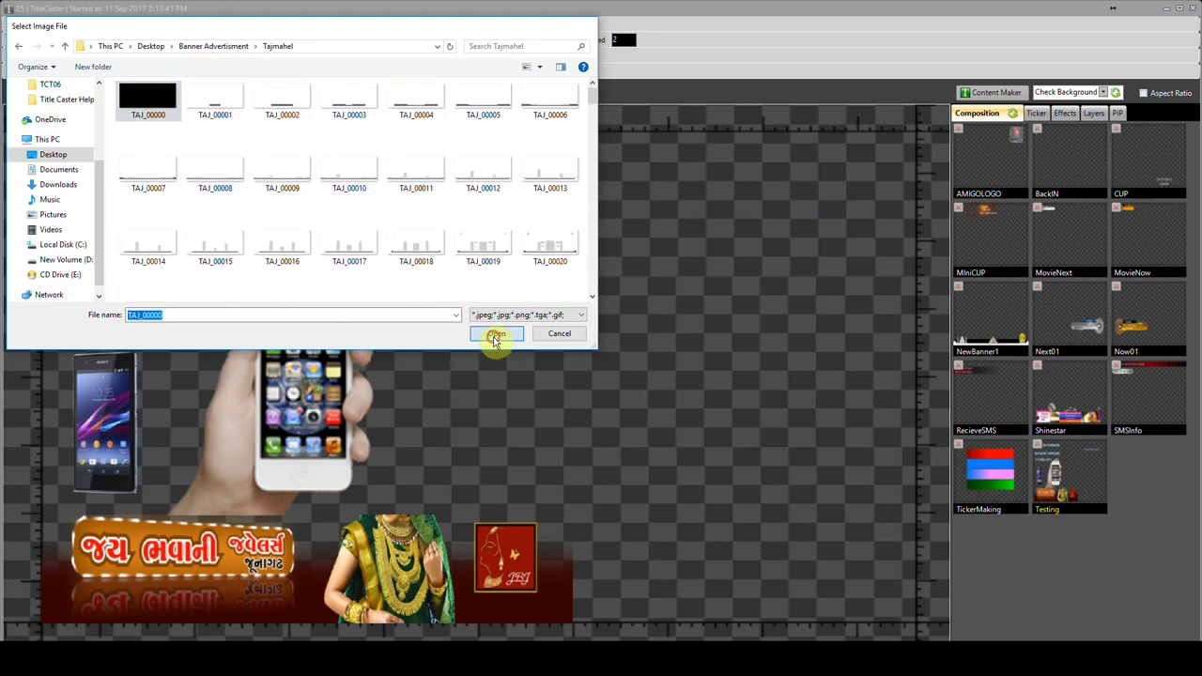
click(495, 336)
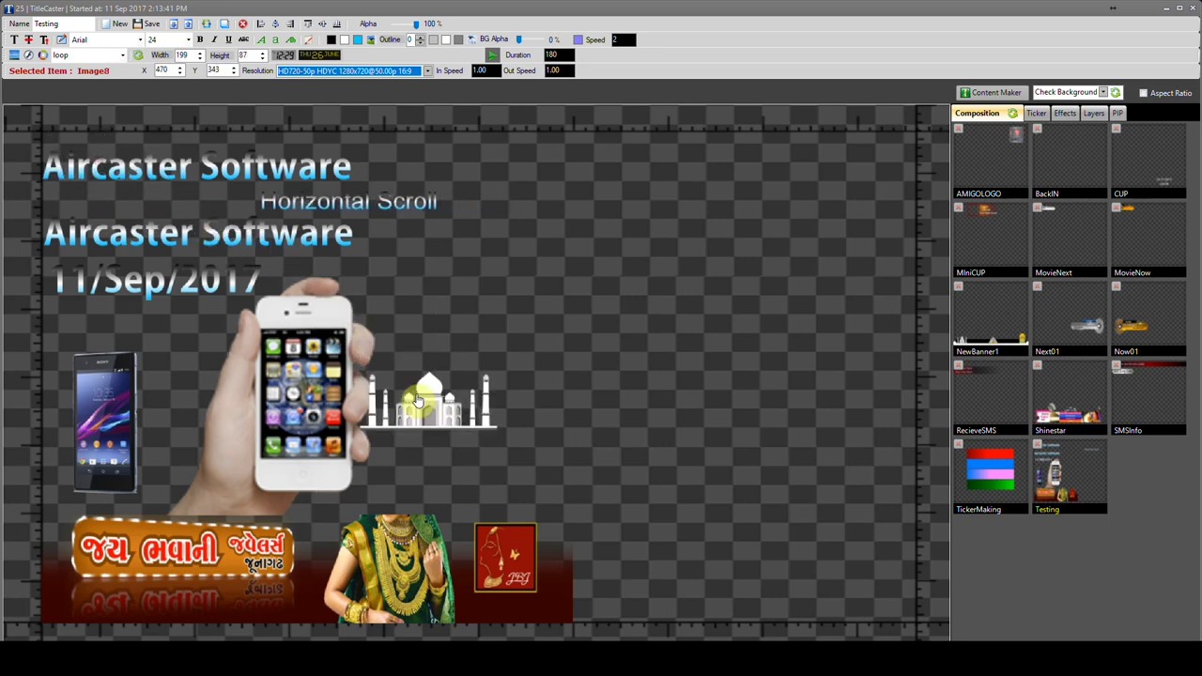
drag(419, 402, 464, 446)
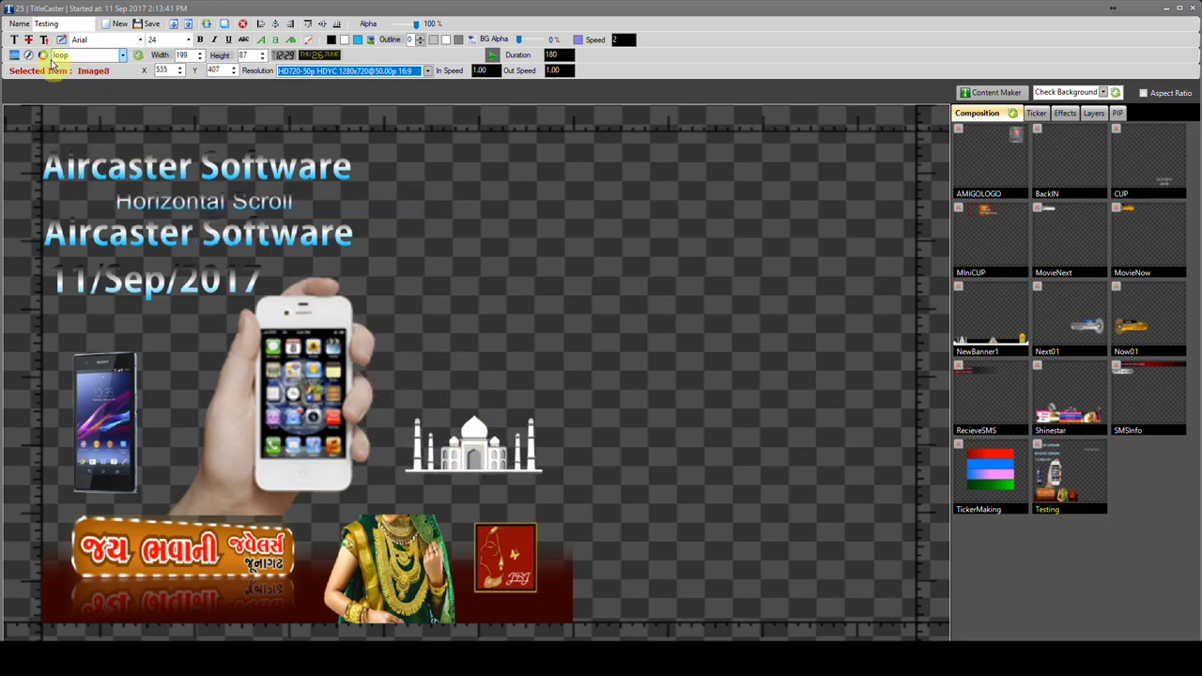
Insert the Opra House_00000 image sequence from the Opera House folder above the Taj Mahal at about X 546, Y 271.
click(16, 57)
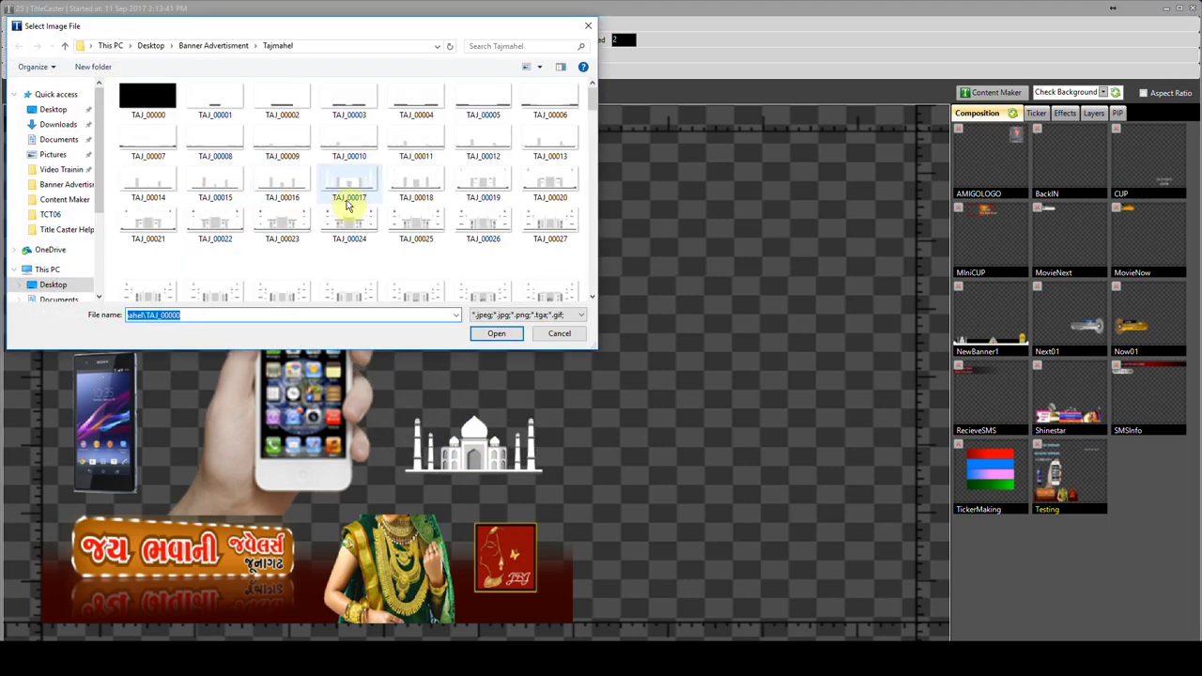
click(224, 49)
double_click(356, 108)
click(148, 104)
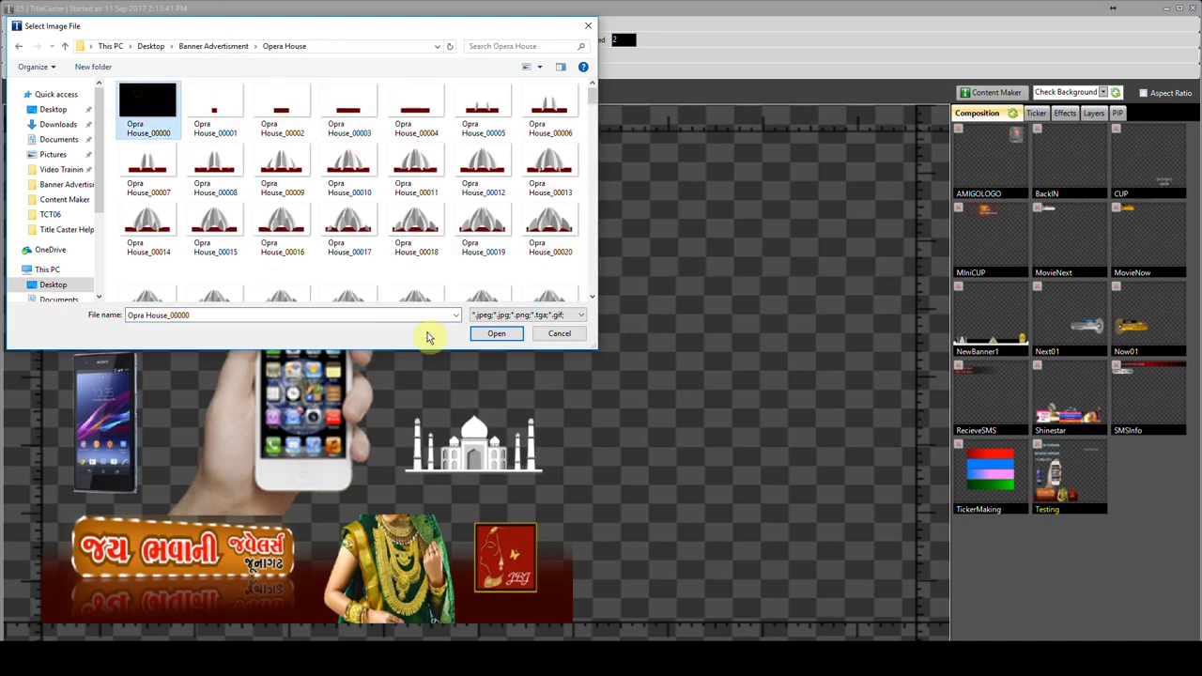
click(495, 336)
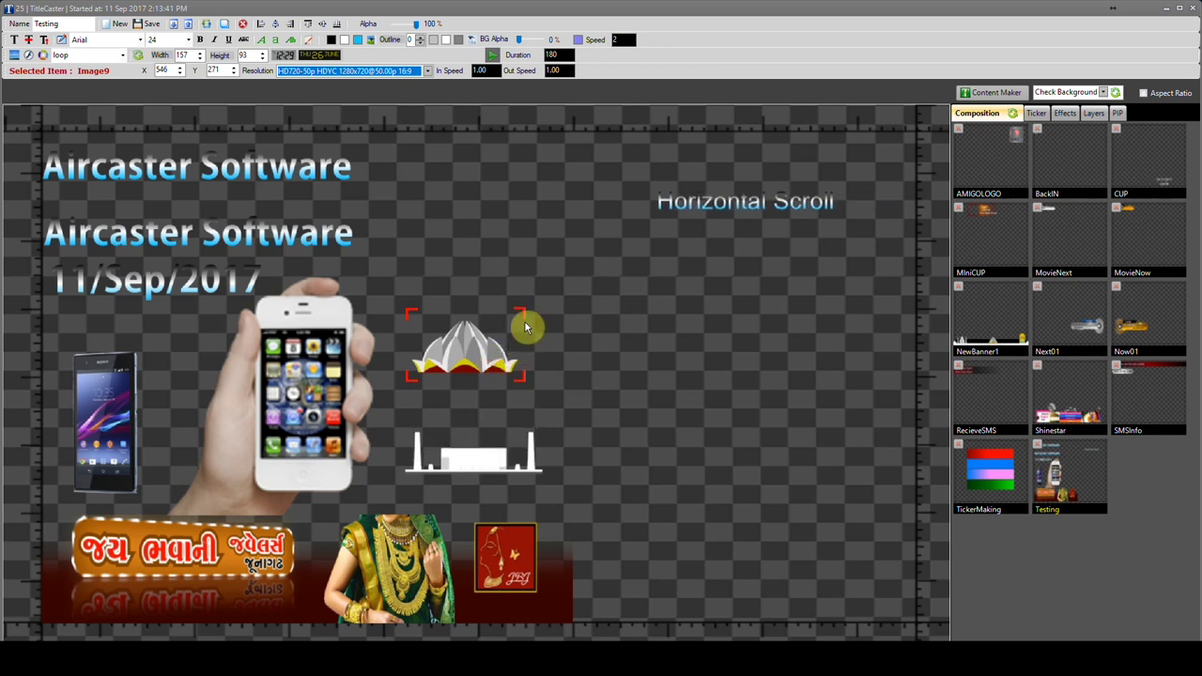
Try enlarging the Opera House sequence to about 403 by 232, and reset it to its original size.
click(525, 322)
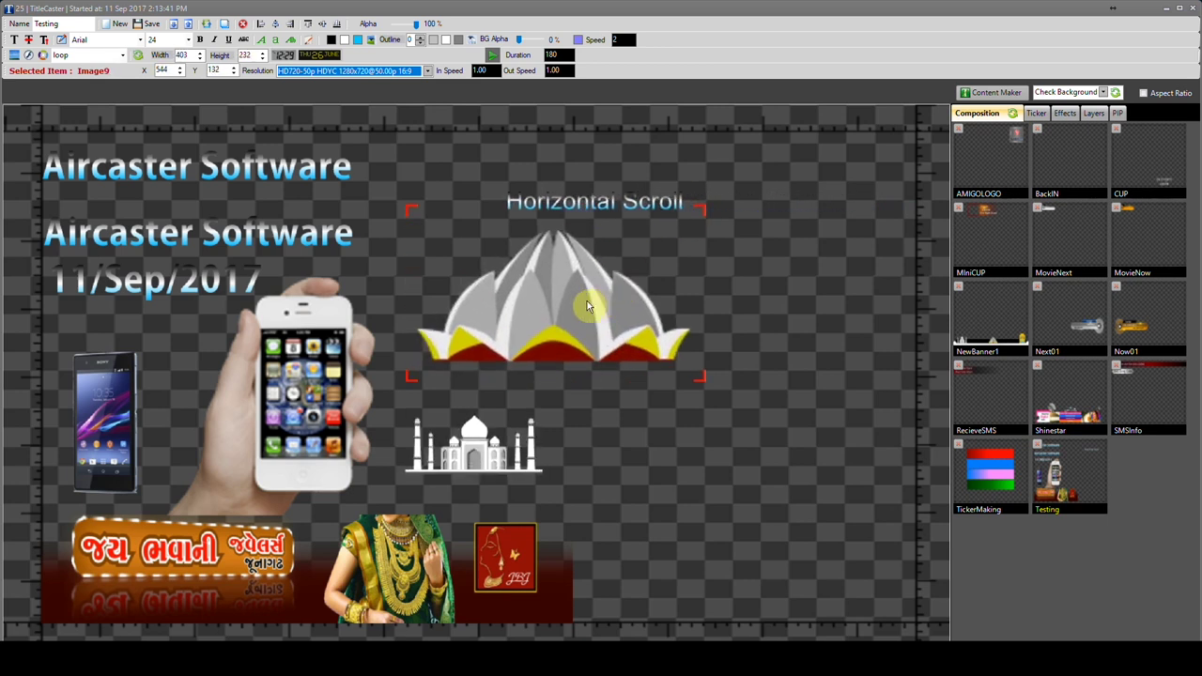
click(587, 301)
click(140, 59)
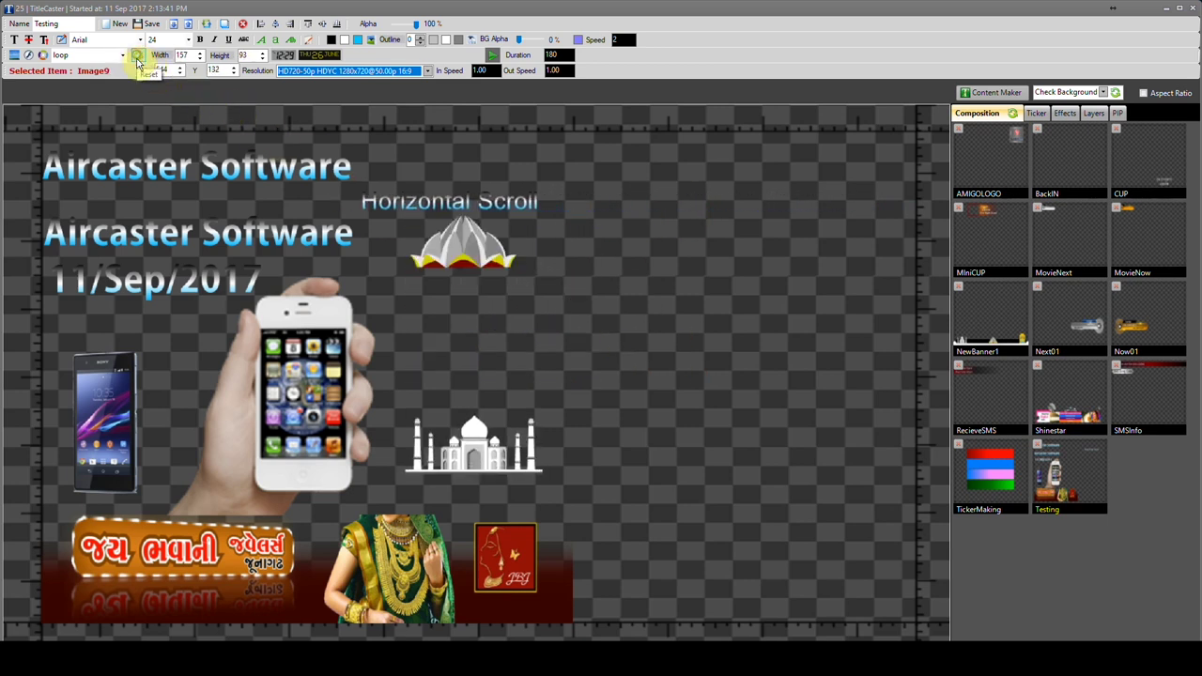
Place the Opera House sequence just above the Taj Mahal at about X 557, Y 283 and save the composition.
drag(455, 254, 464, 366)
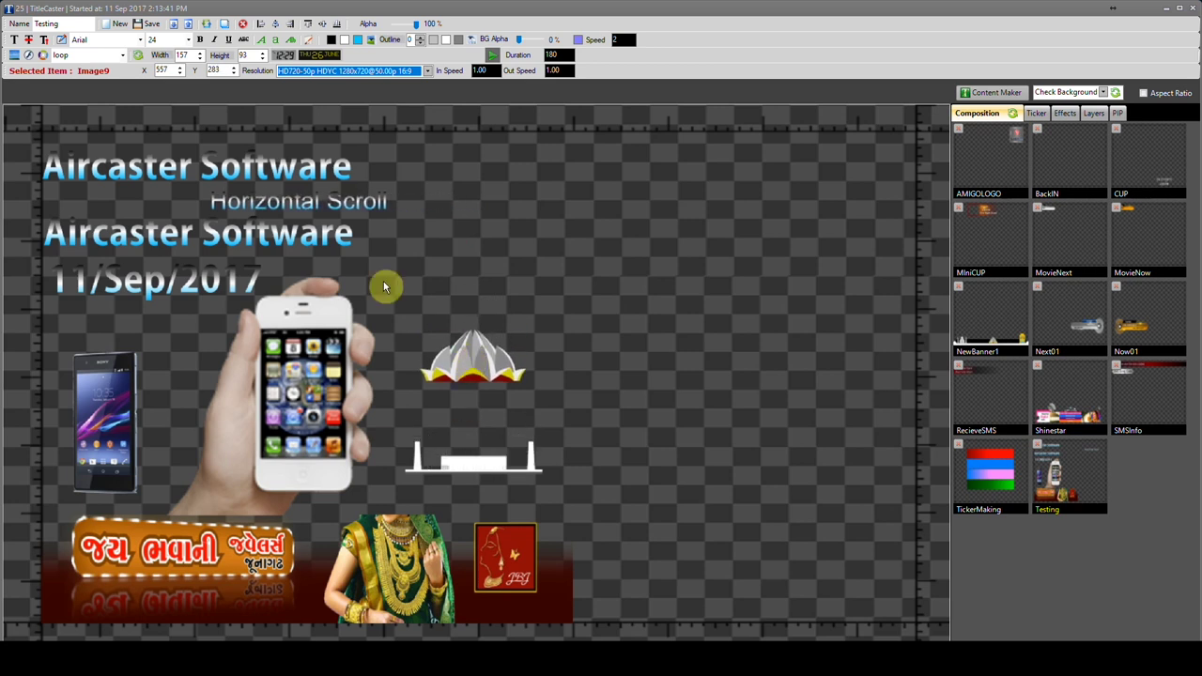
click(146, 24)
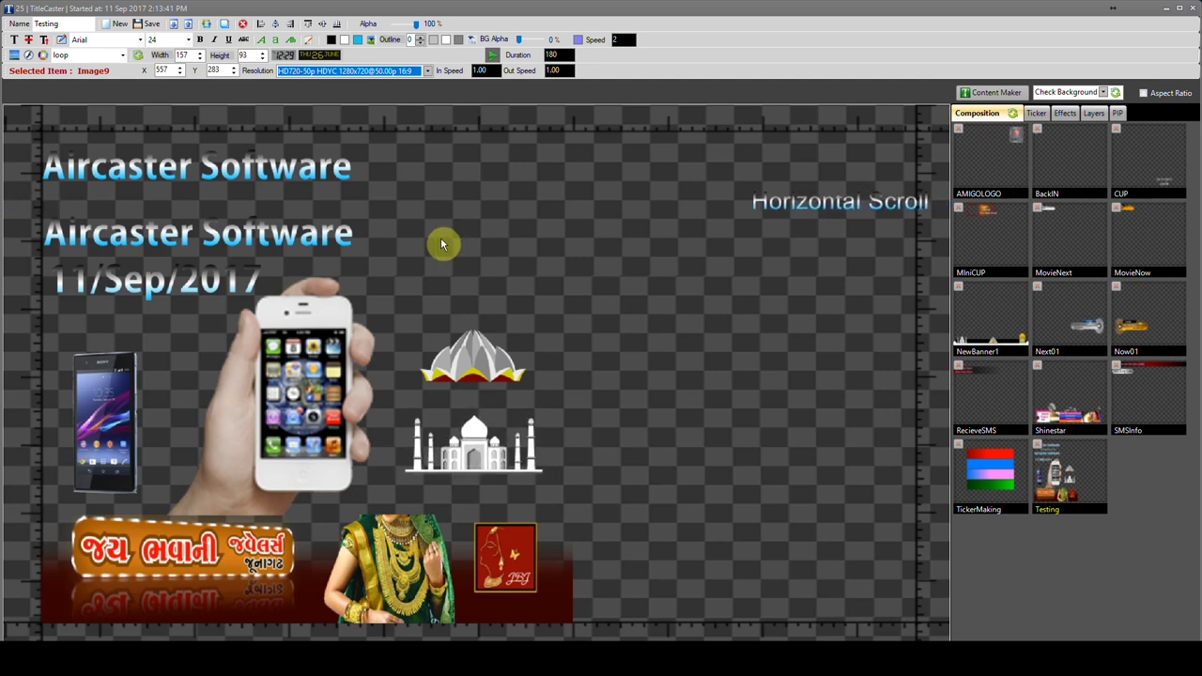
Examine the playback mode options and the range of available composition resolutions.
click(121, 54)
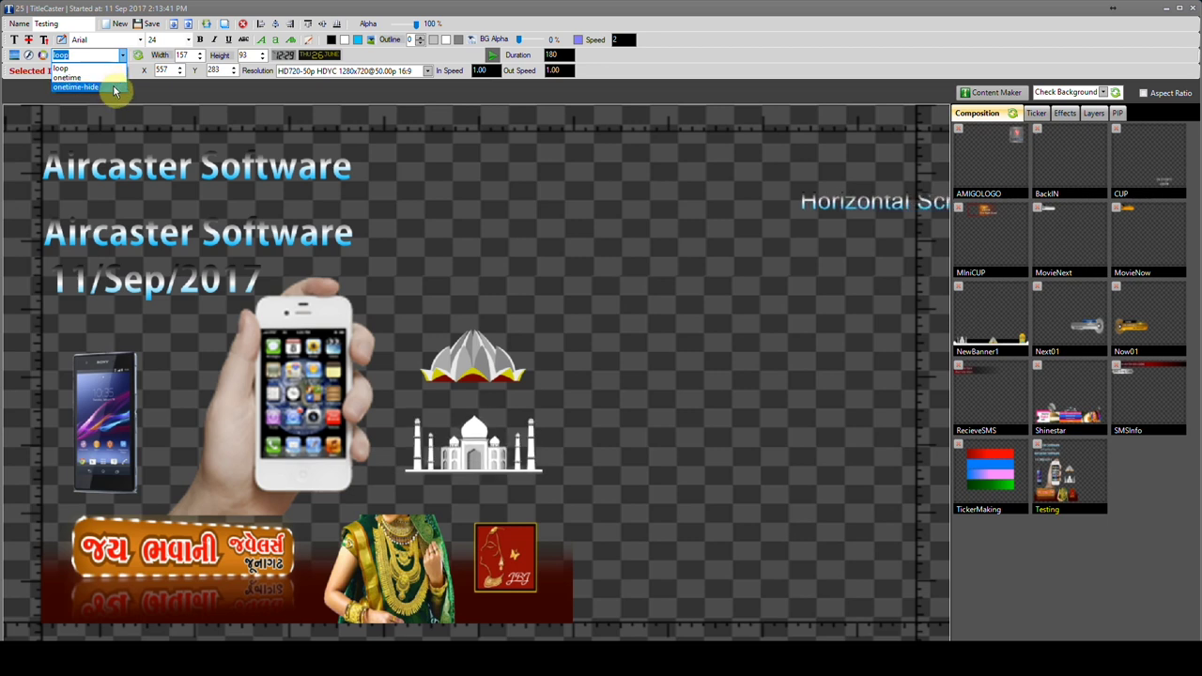
click(122, 57)
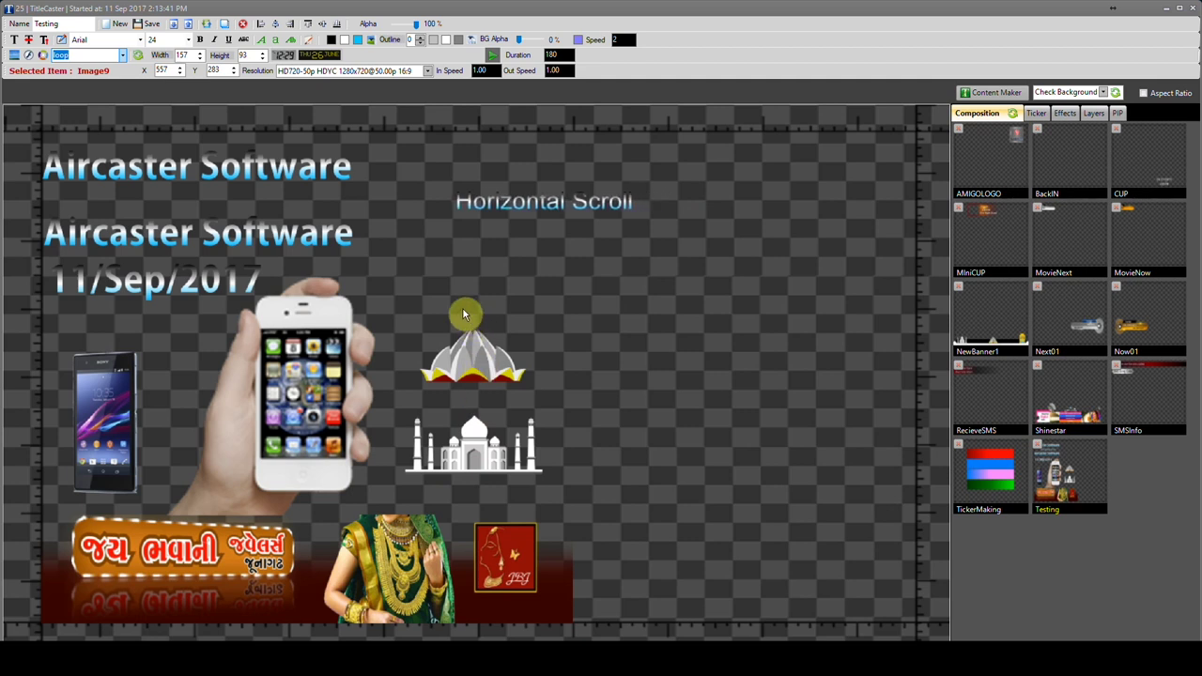
click(426, 71)
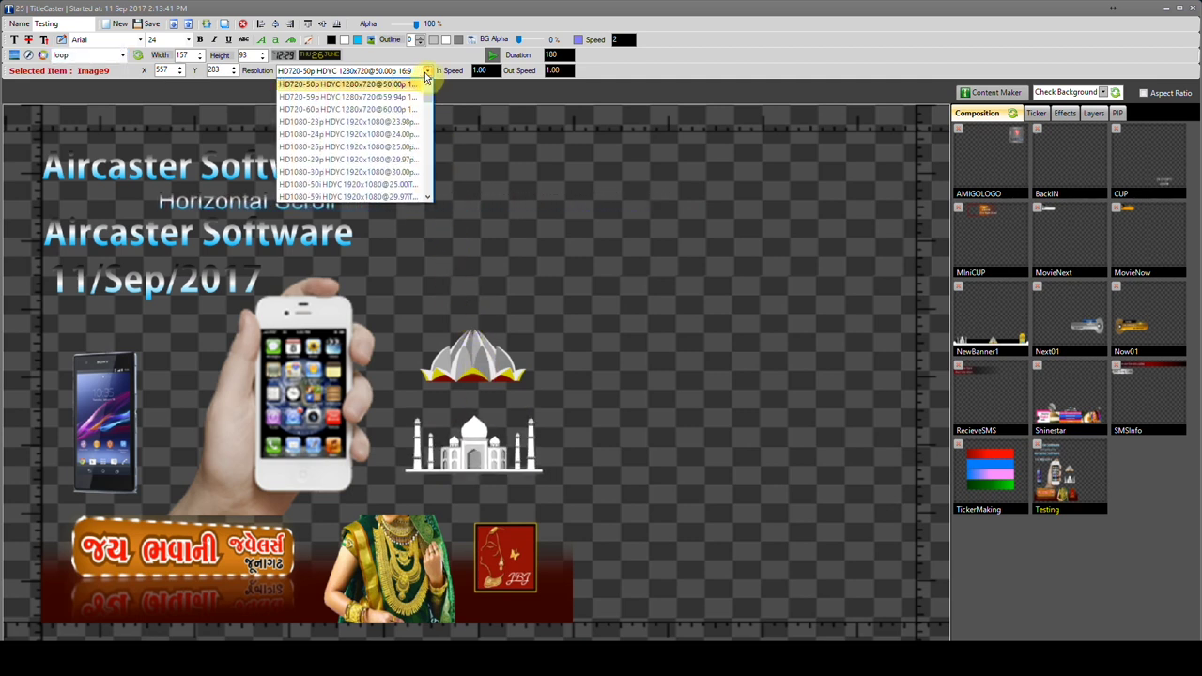
scroll(426, 103, up, 2)
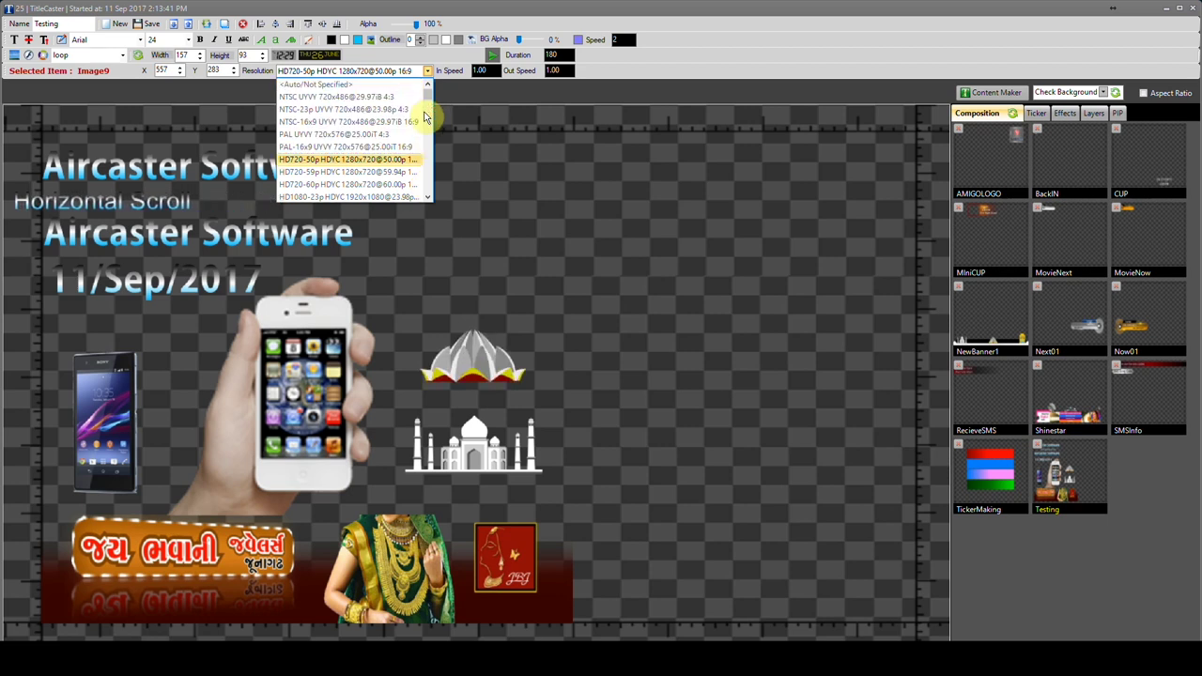
scroll(425, 116, down, 10)
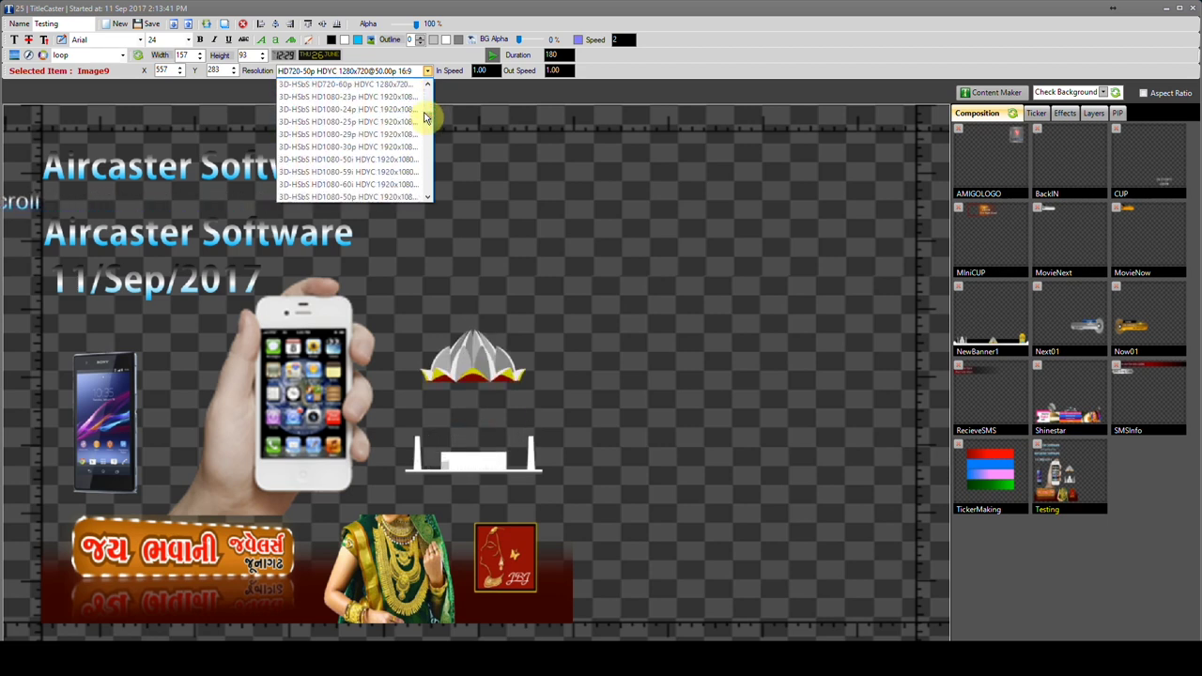
scroll(425, 116, up, 2)
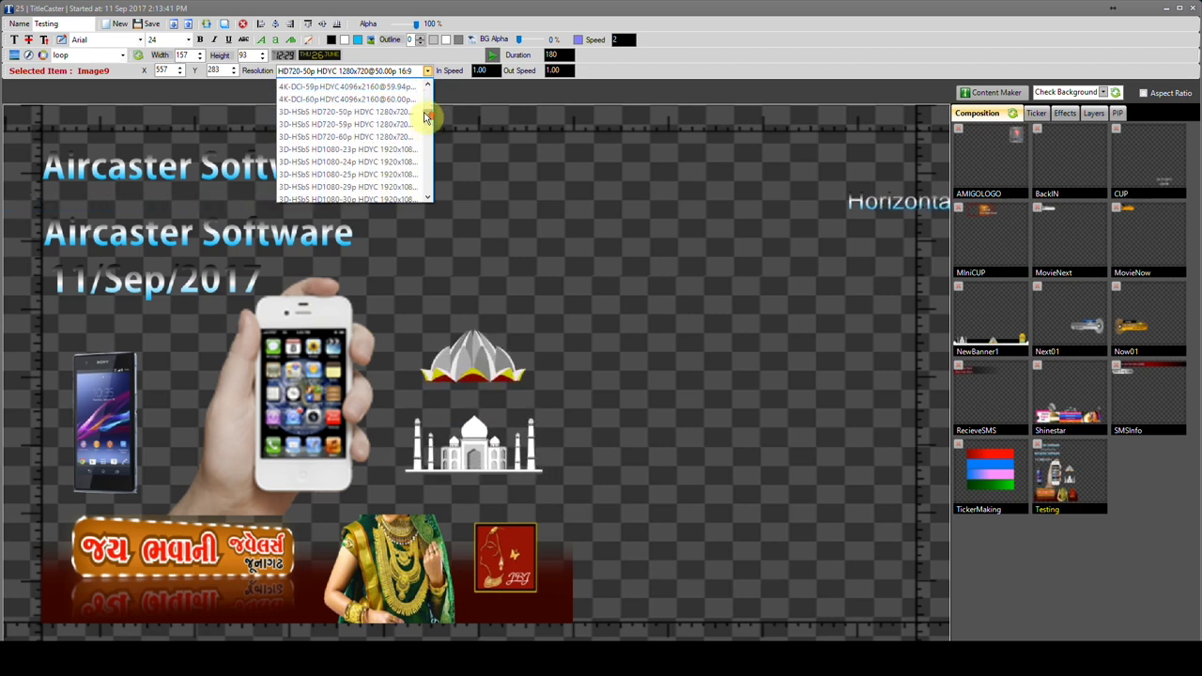
scroll(425, 116, up, 5)
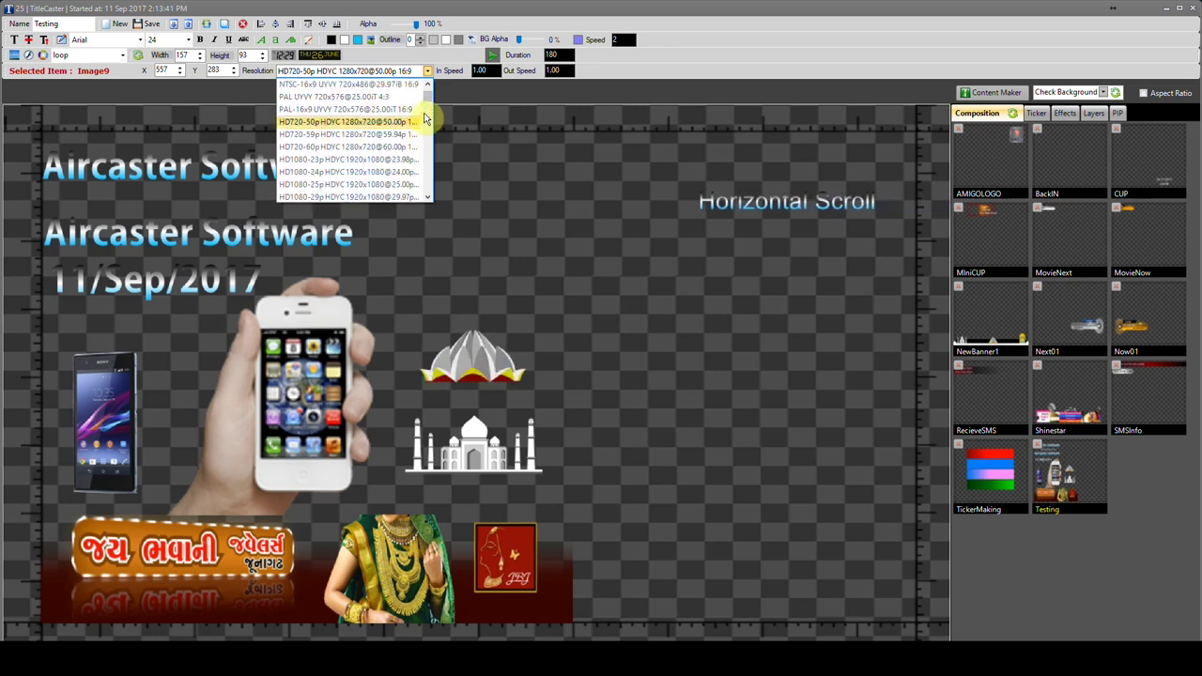
click(420, 121)
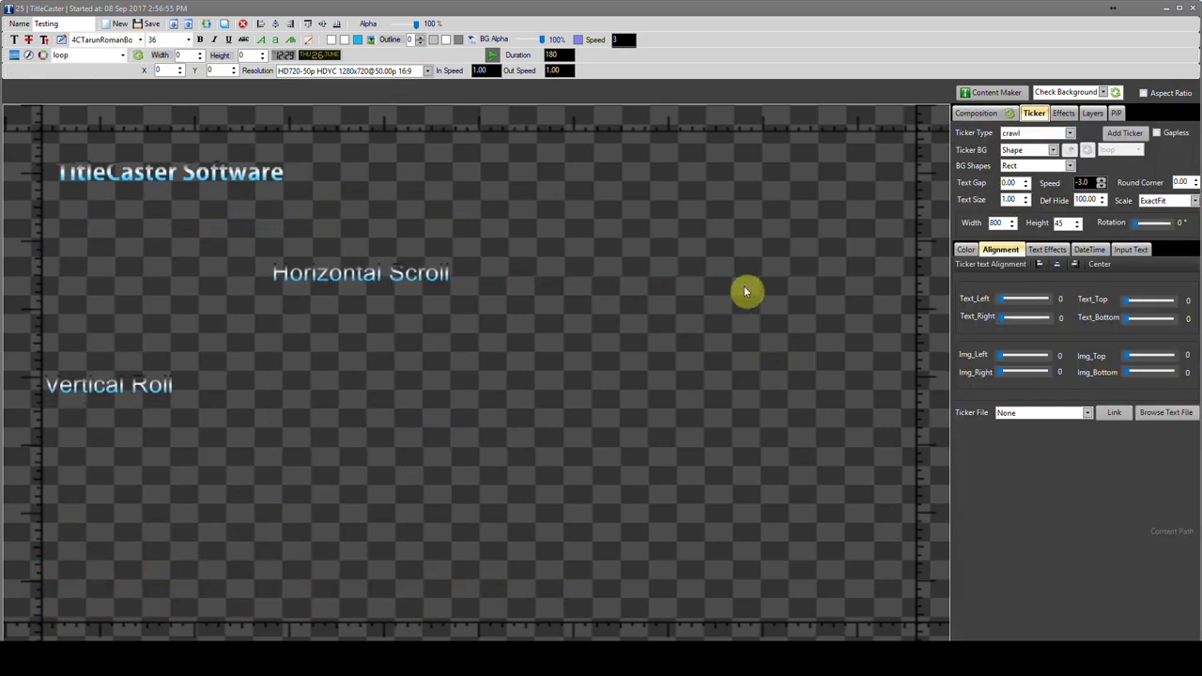
Create a new composition named TickerMaking and check it in the composition list.
click(119, 25)
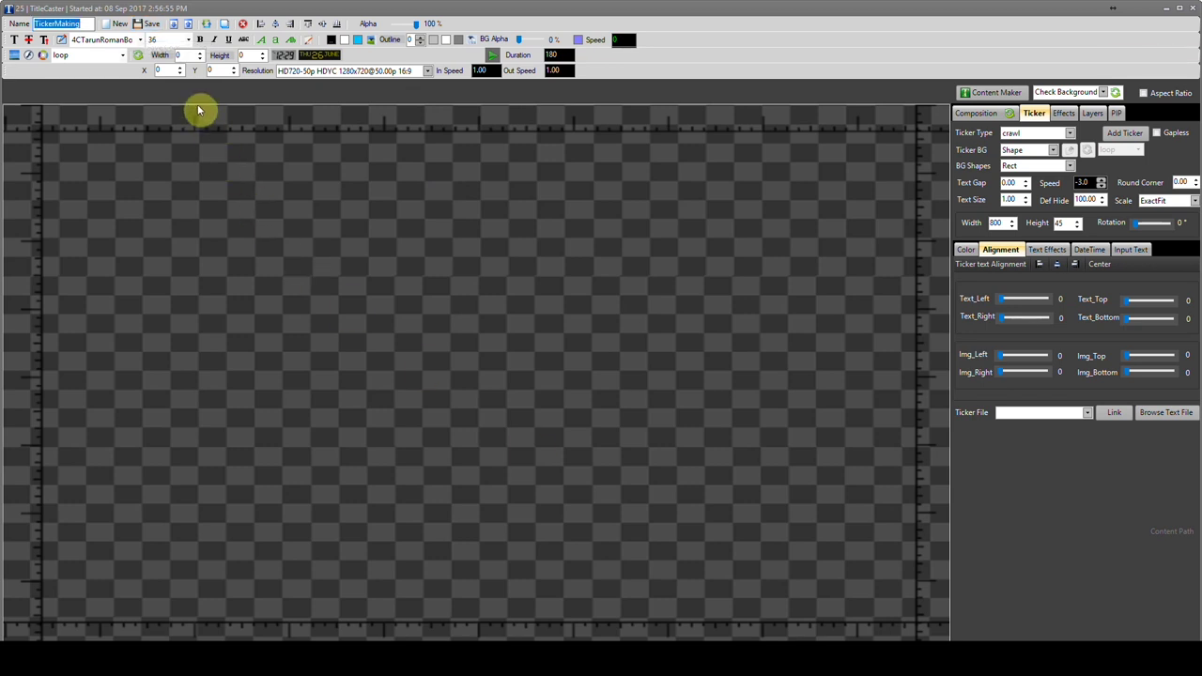
click(977, 114)
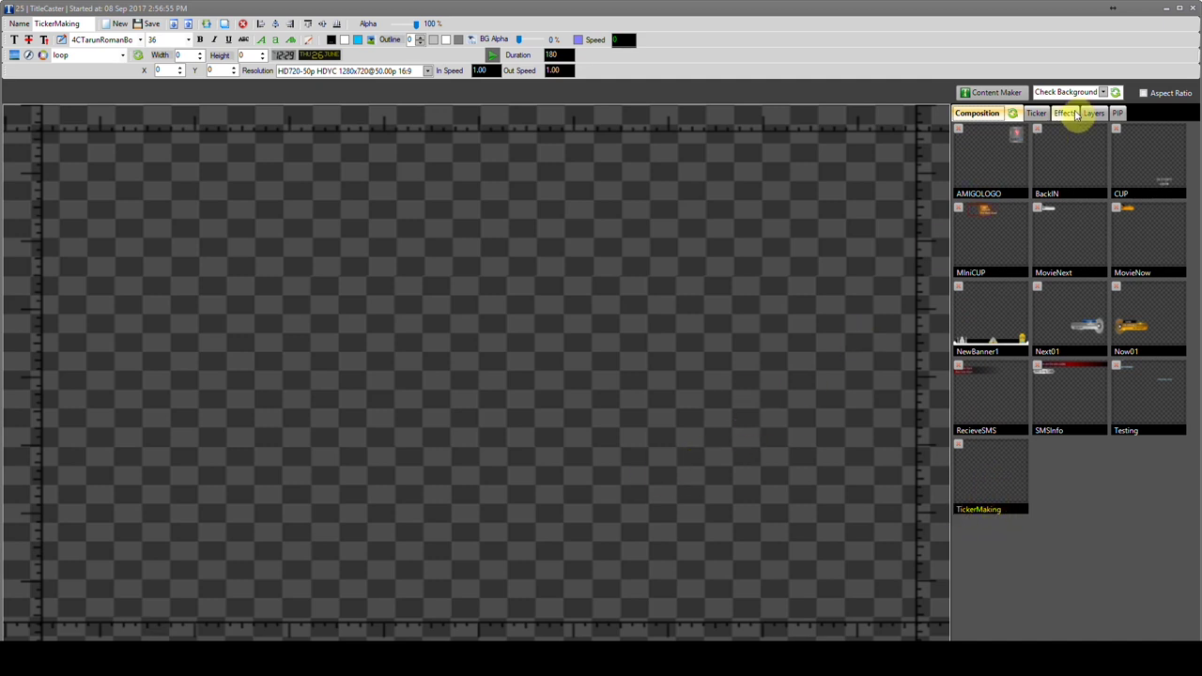
Add a crawl ticker with a rectangular shape background and place it mid-canvas at about X 210, Y 346.
click(1039, 114)
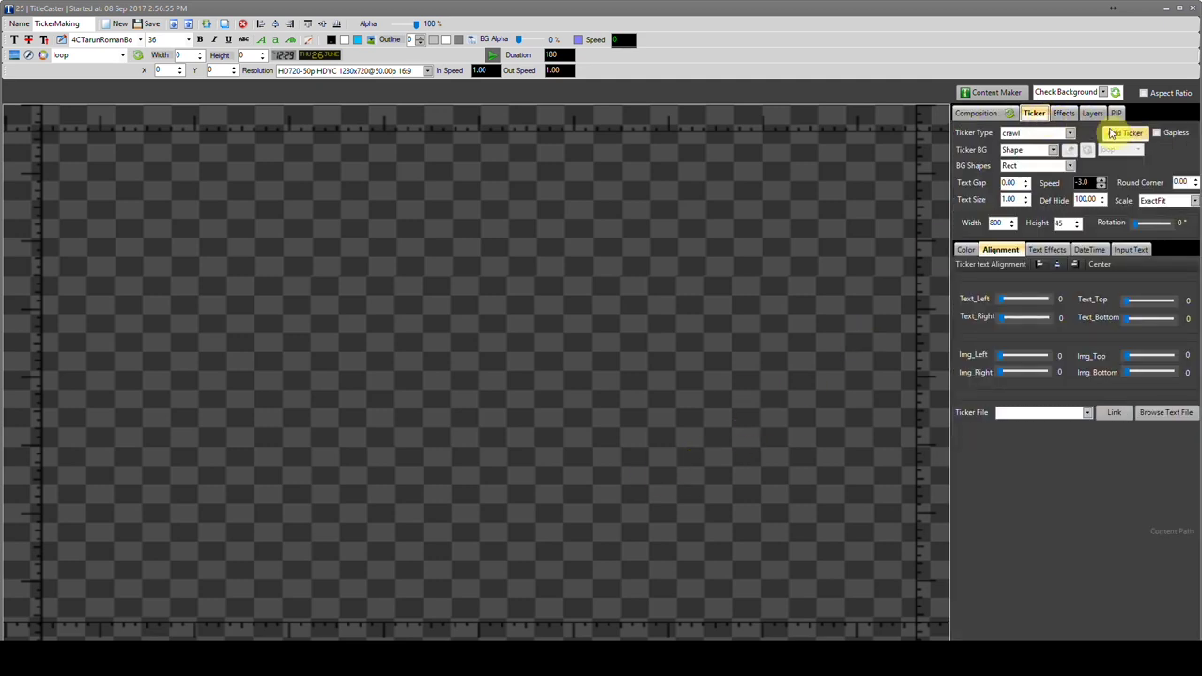
click(1125, 134)
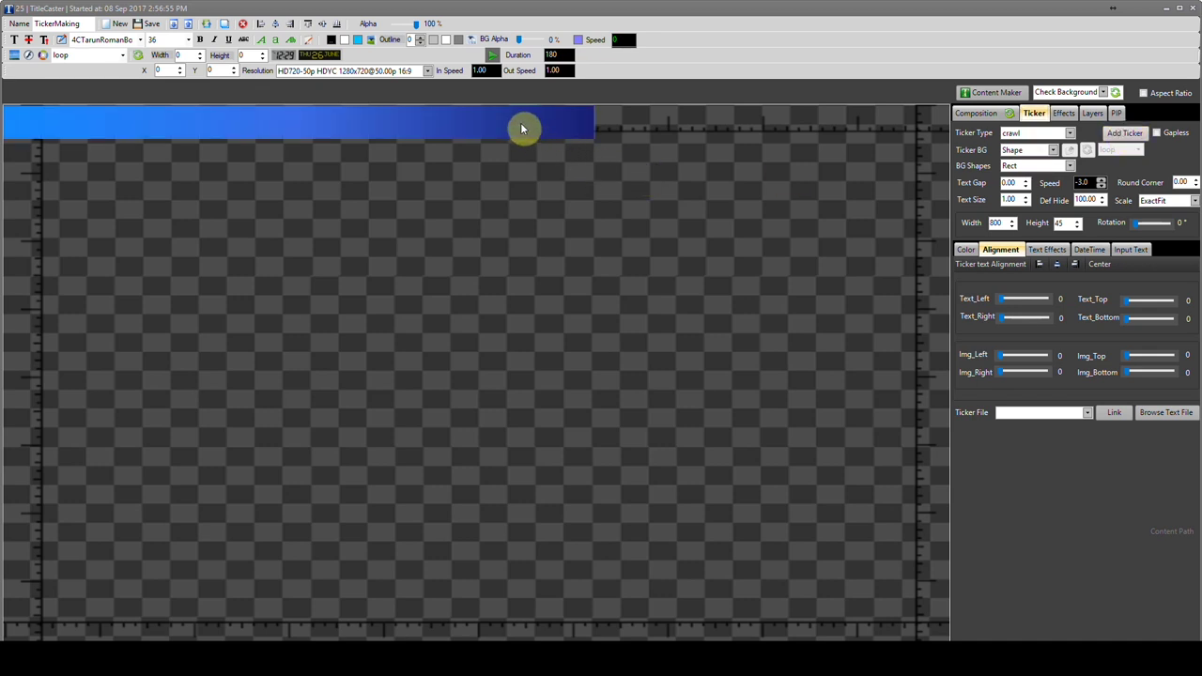
drag(523, 128, 698, 588)
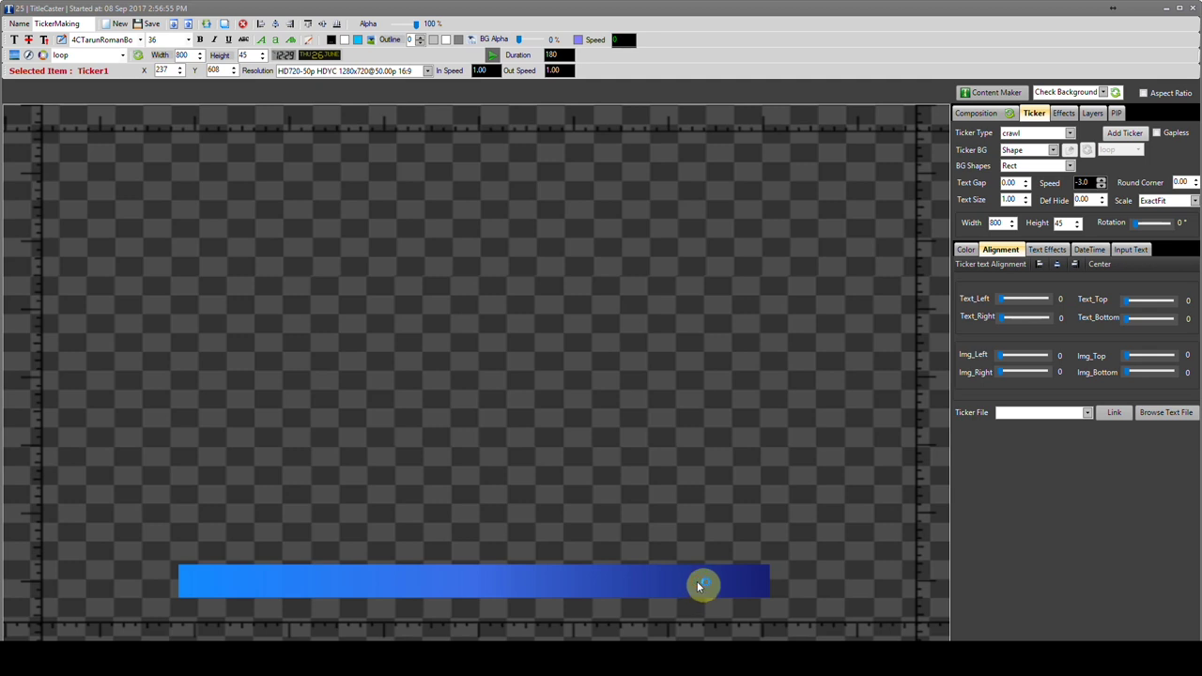
drag(374, 593, 355, 393)
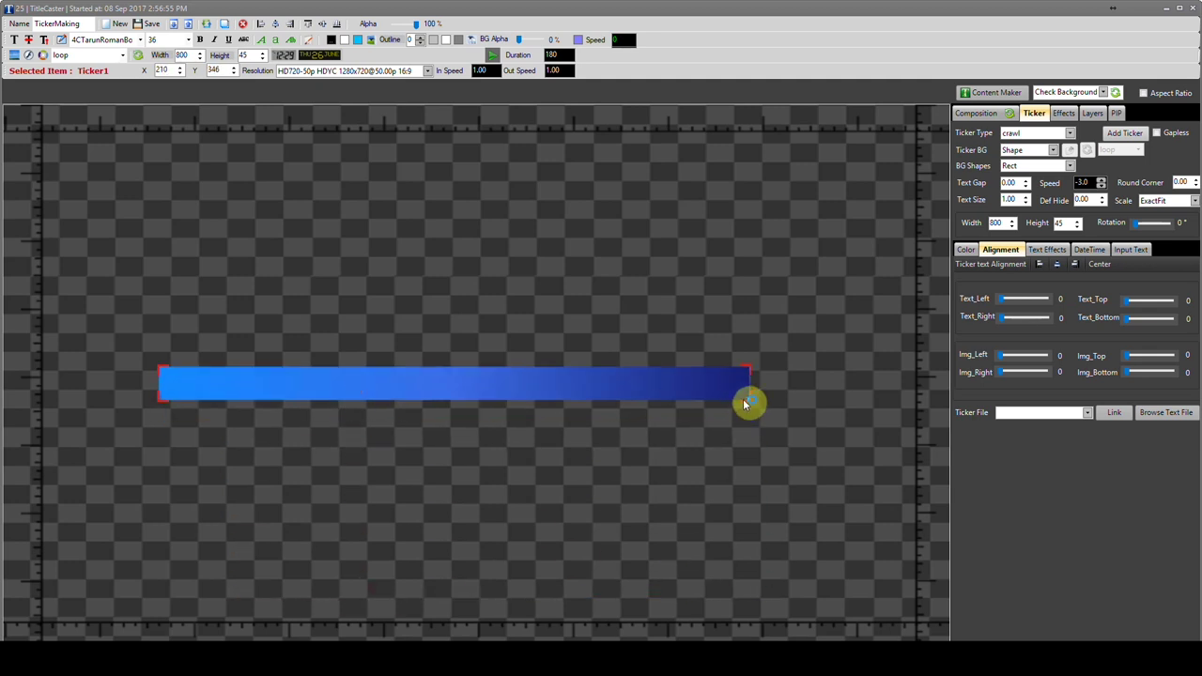
Resize the ticker bar to about 773 by 137 and move it to about X 255, Y 329.
drag(748, 402, 737, 489)
drag(160, 493, 172, 461)
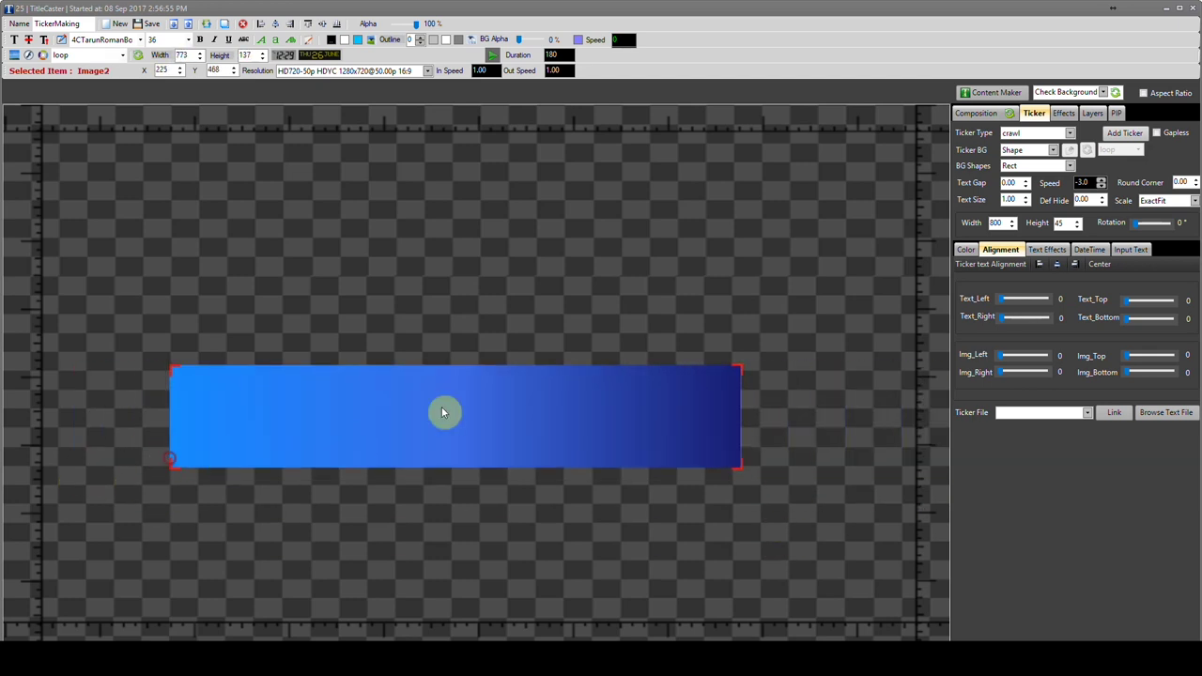
click(469, 407)
drag(557, 445, 573, 416)
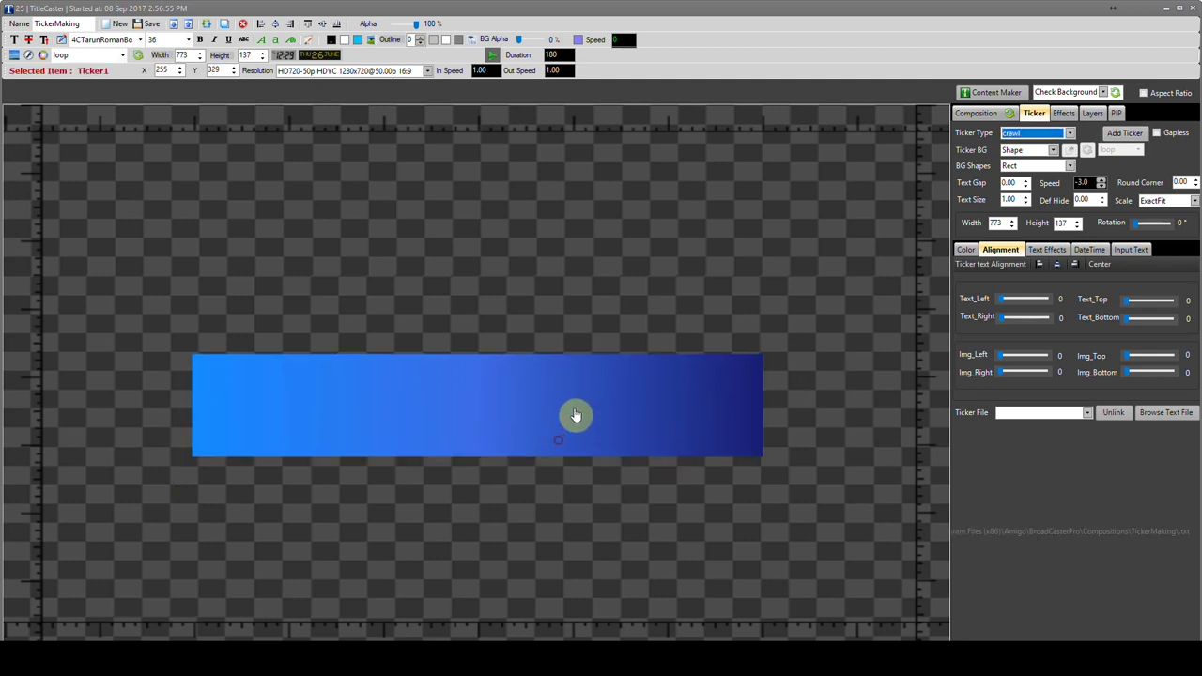
Review the ticker types, keep crawl, and move the ticker bar up to about X 256, Y 261.
click(1072, 137)
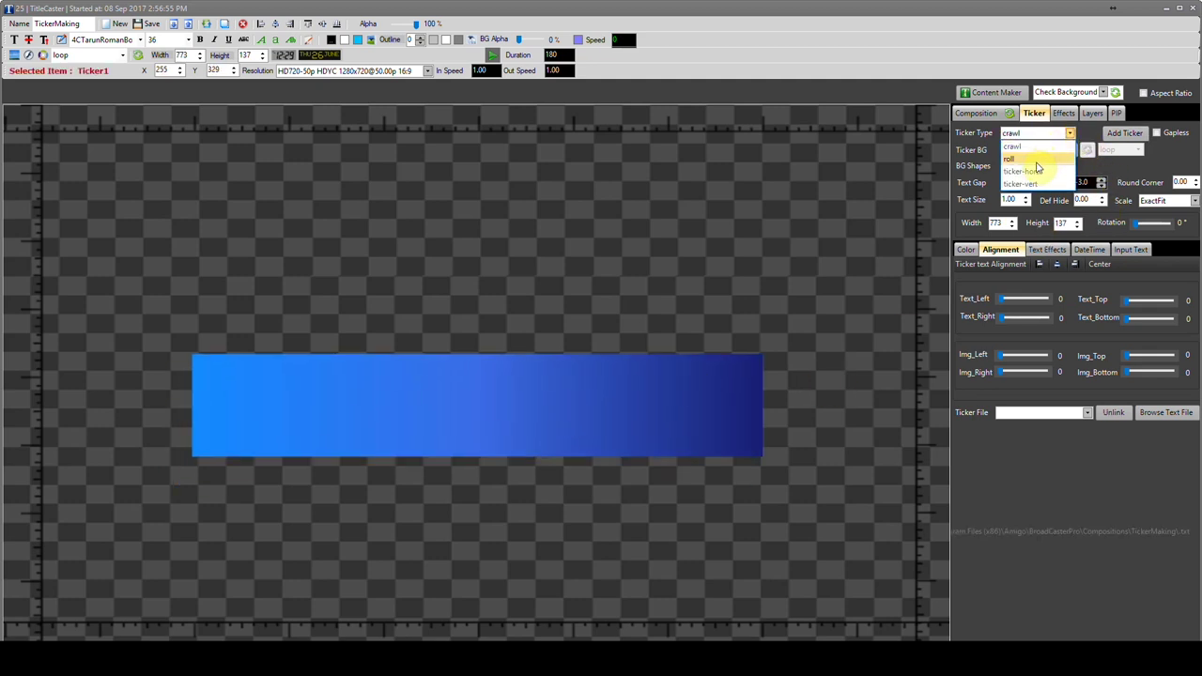
click(1031, 146)
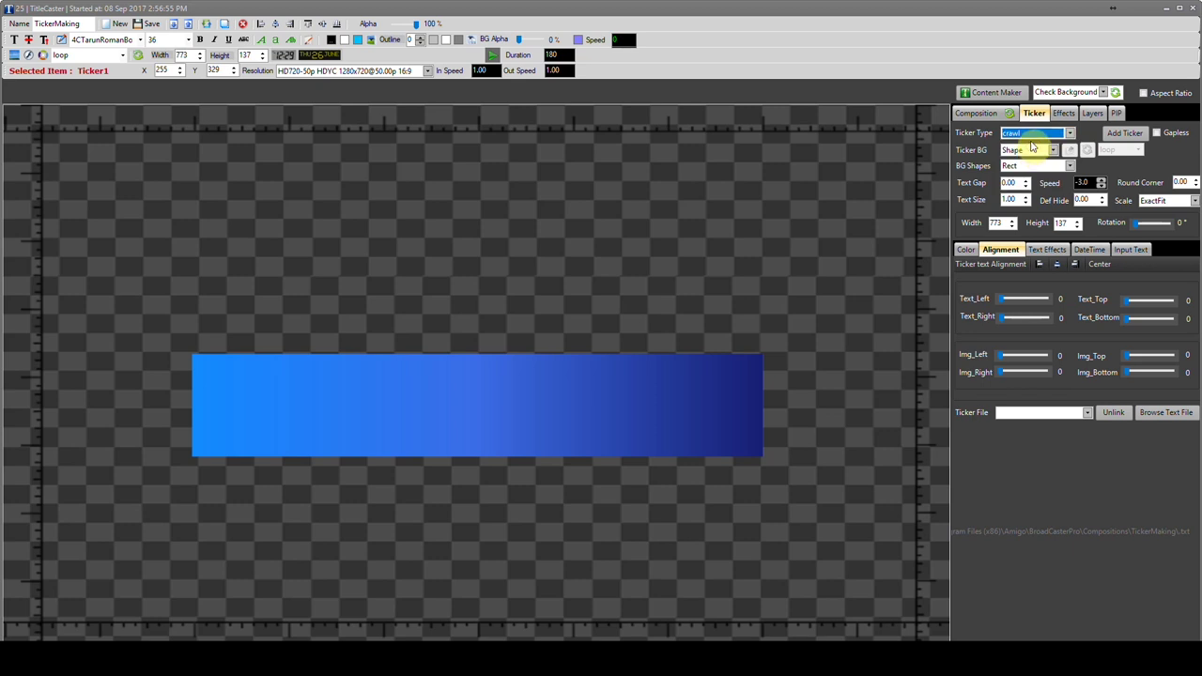
drag(648, 413, 648, 354)
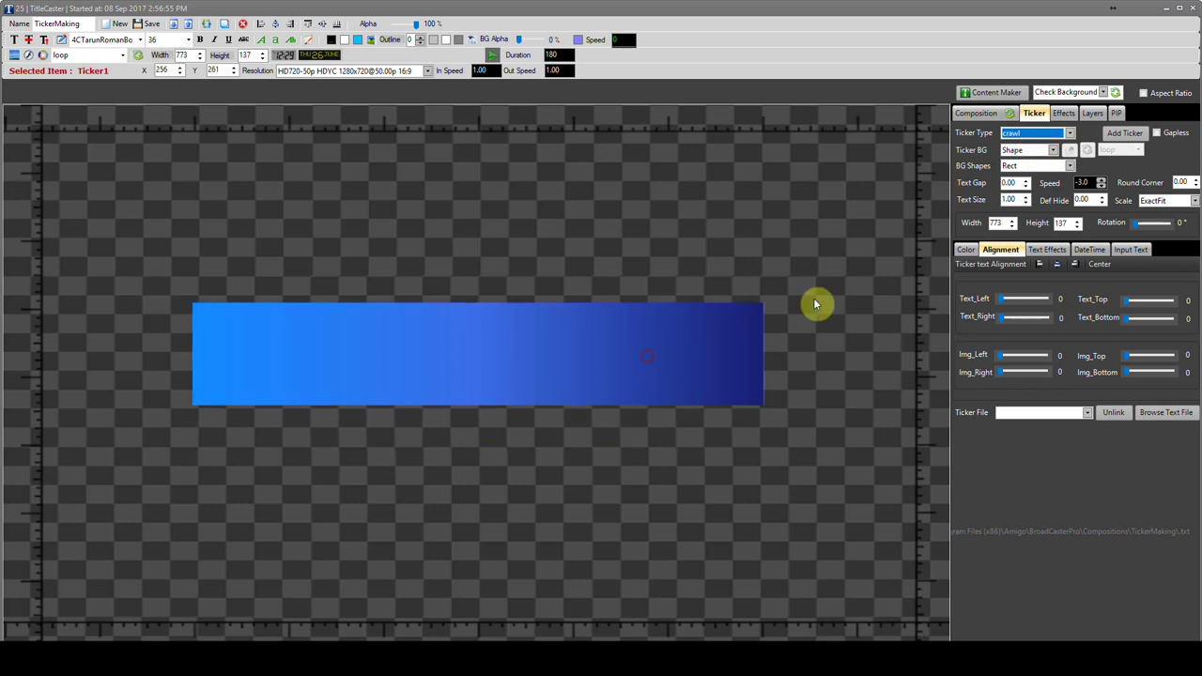
Try the Block, Circle and Star background shapes, restore Rect, and place the ticker bar at about X 256, Y 251.
click(1068, 167)
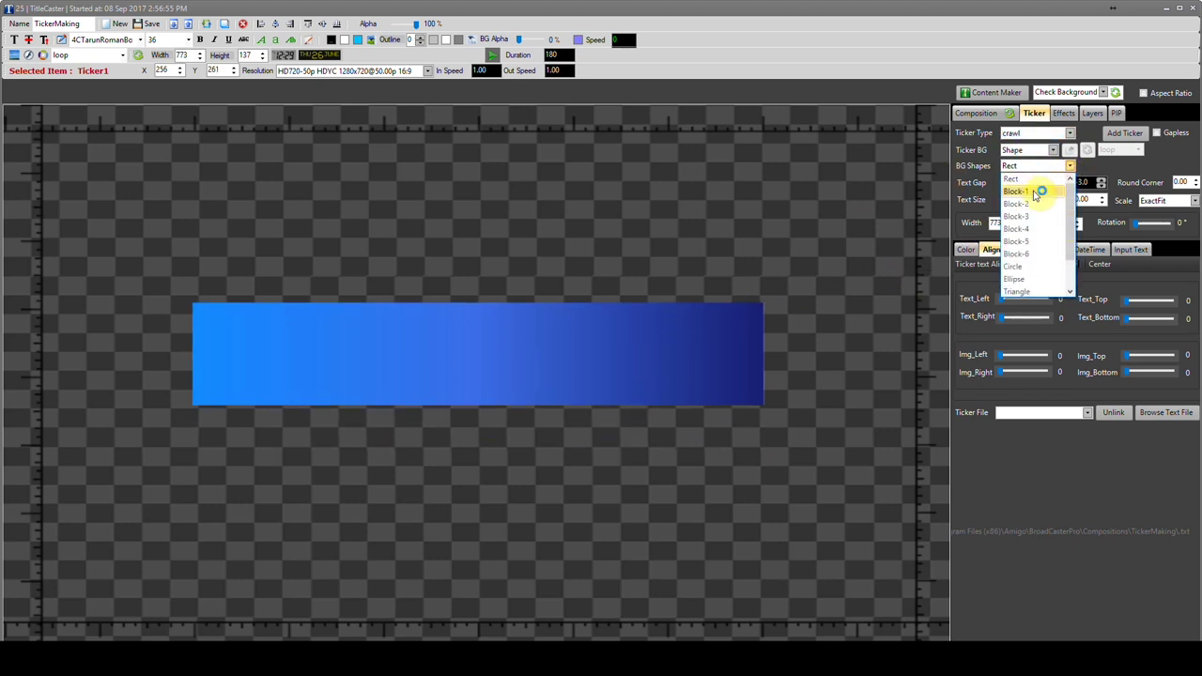
click(1037, 194)
key(Down)
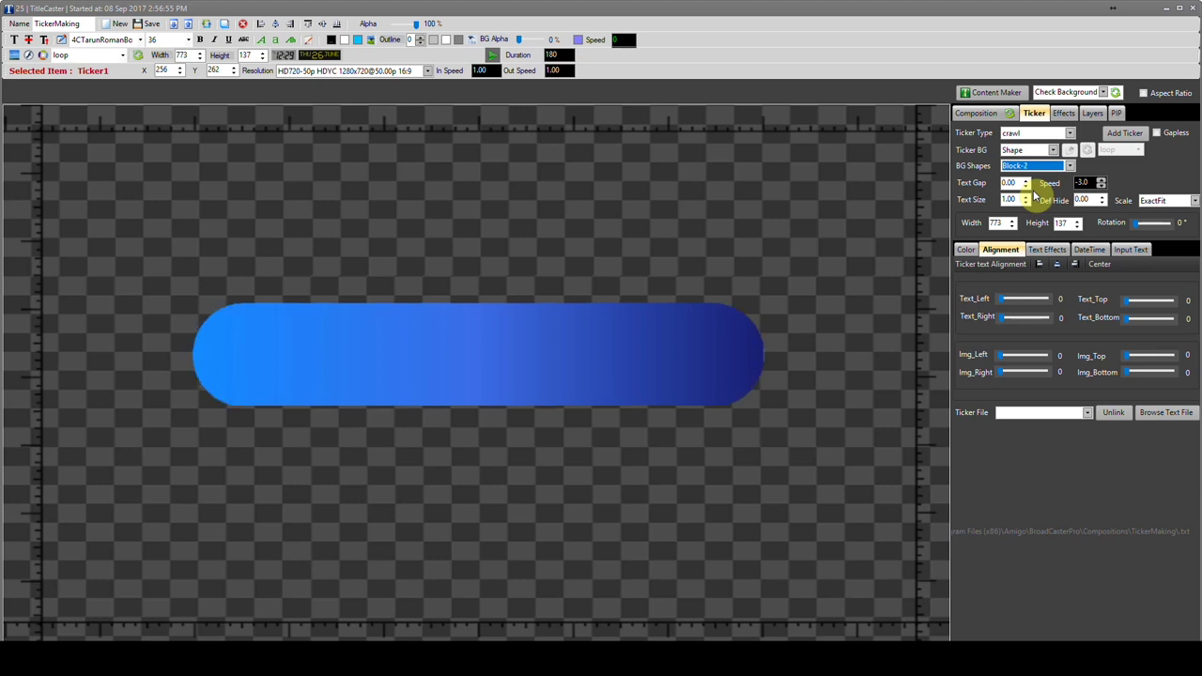
key(Down)
key(Down)
key(Down)
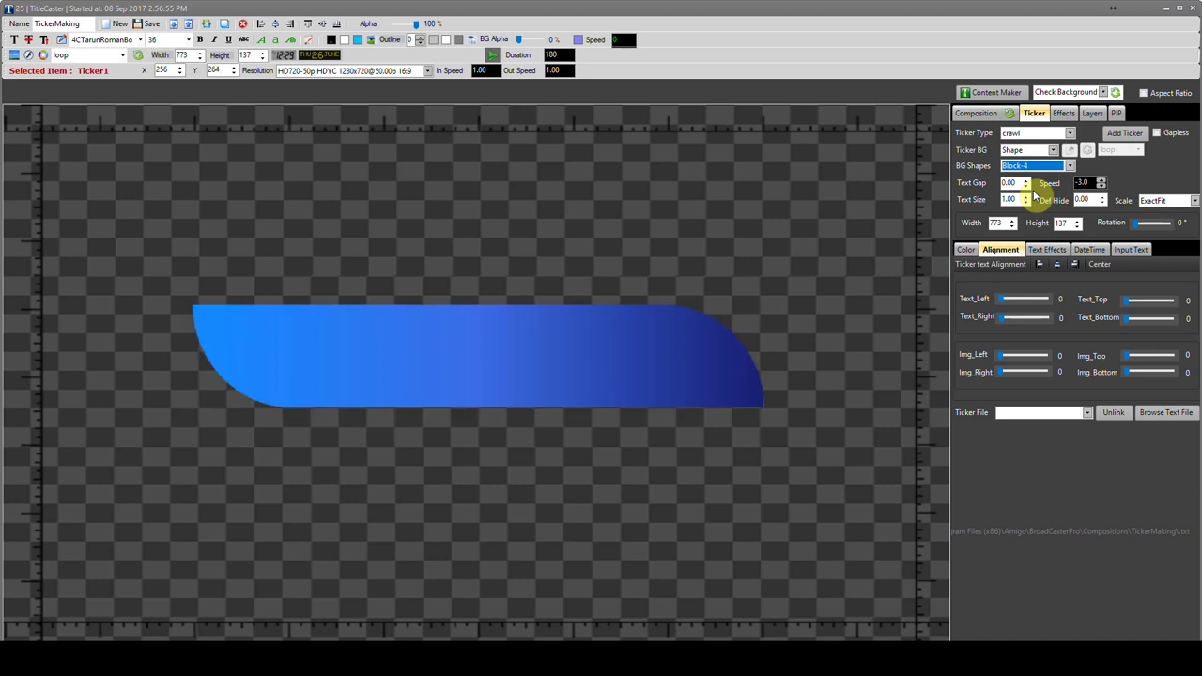
key(Down)
key(Down)
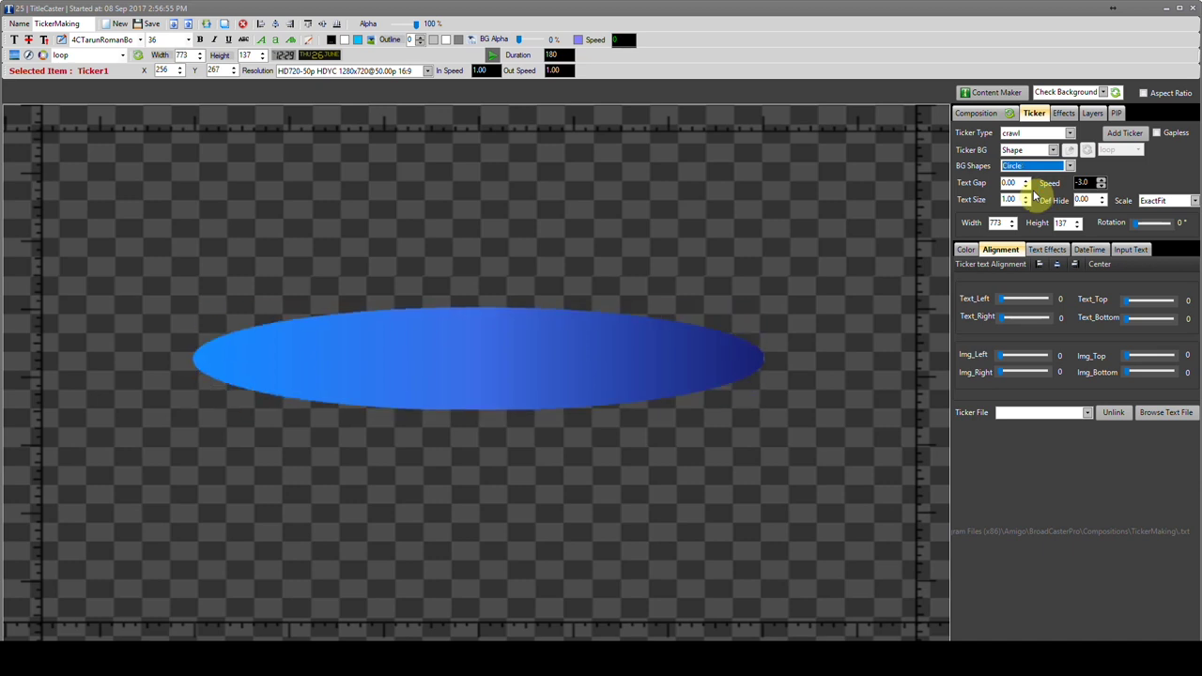
key(Down)
key(Down)
key(Down)
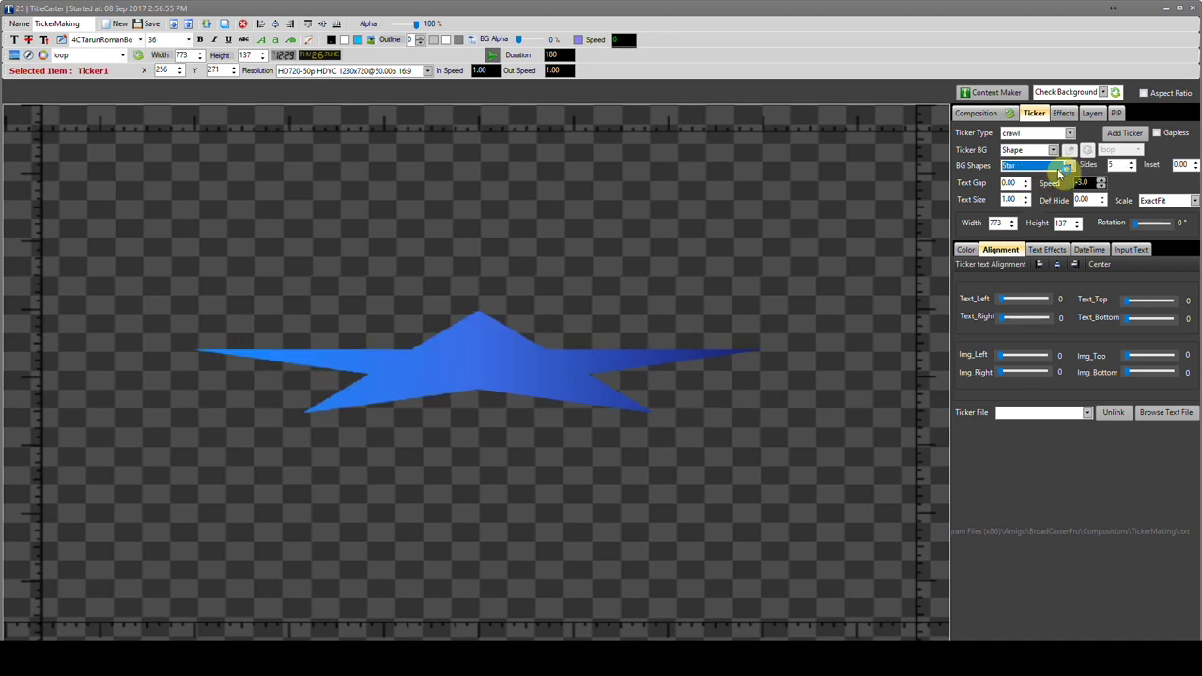
click(1065, 167)
click(1036, 179)
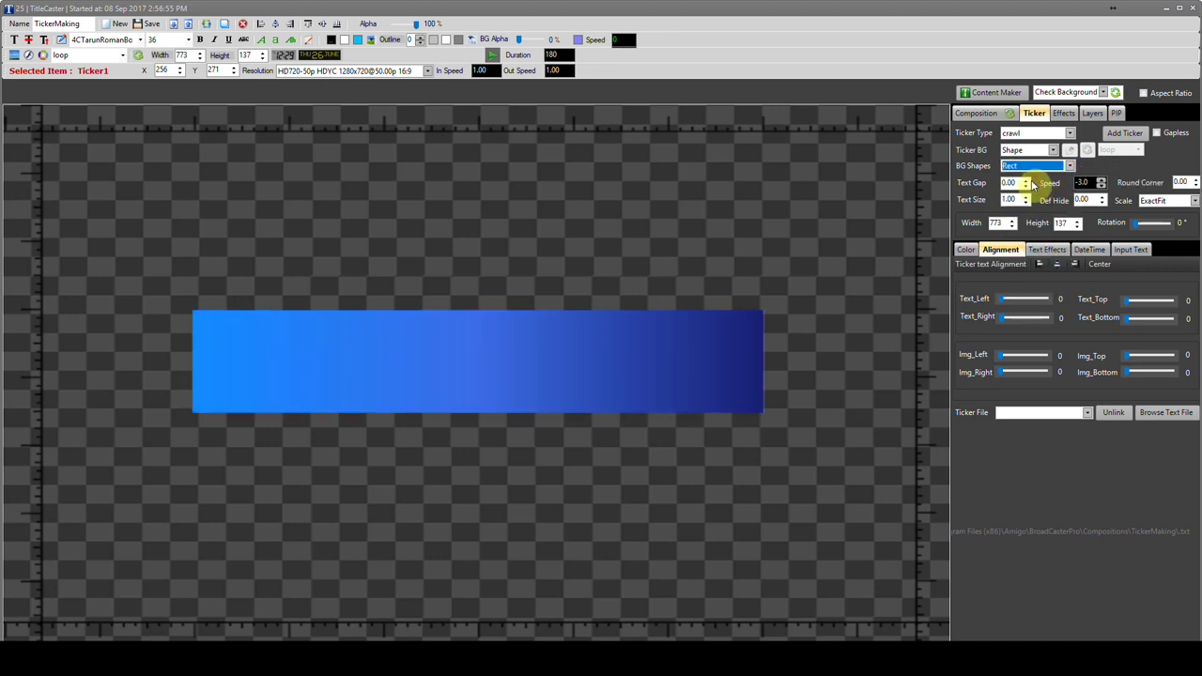
drag(588, 383, 587, 368)
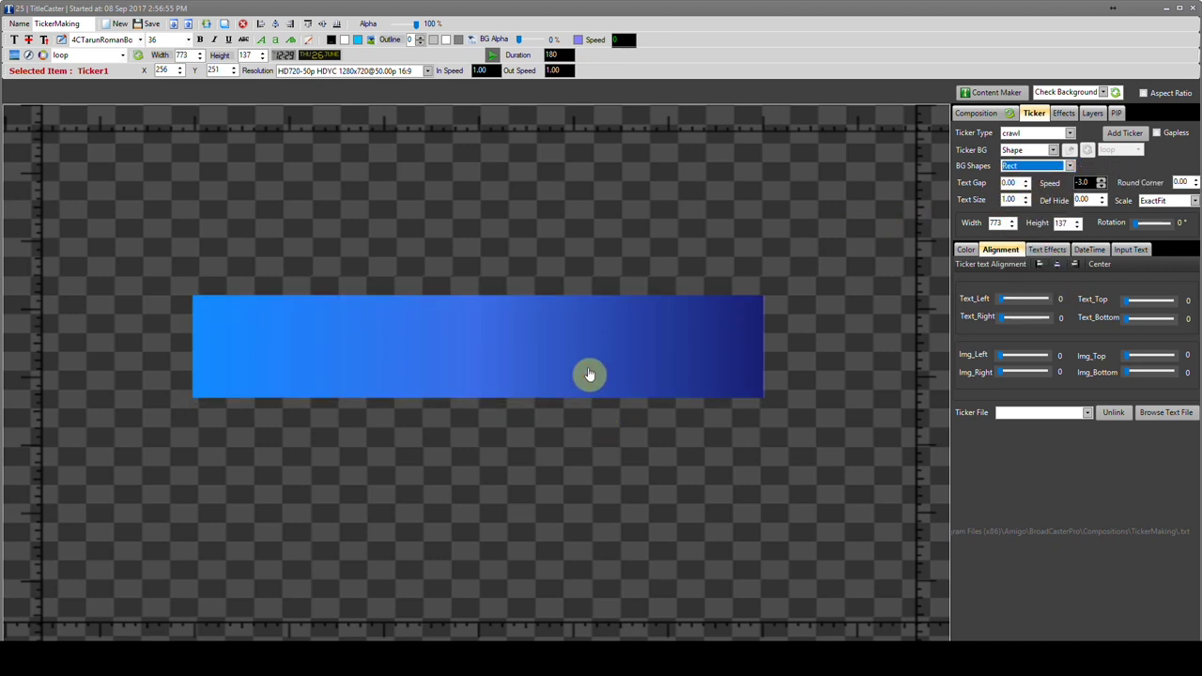
Color the ticker bar's gradient with dark red as the first color and bright red as the second and third.
click(967, 251)
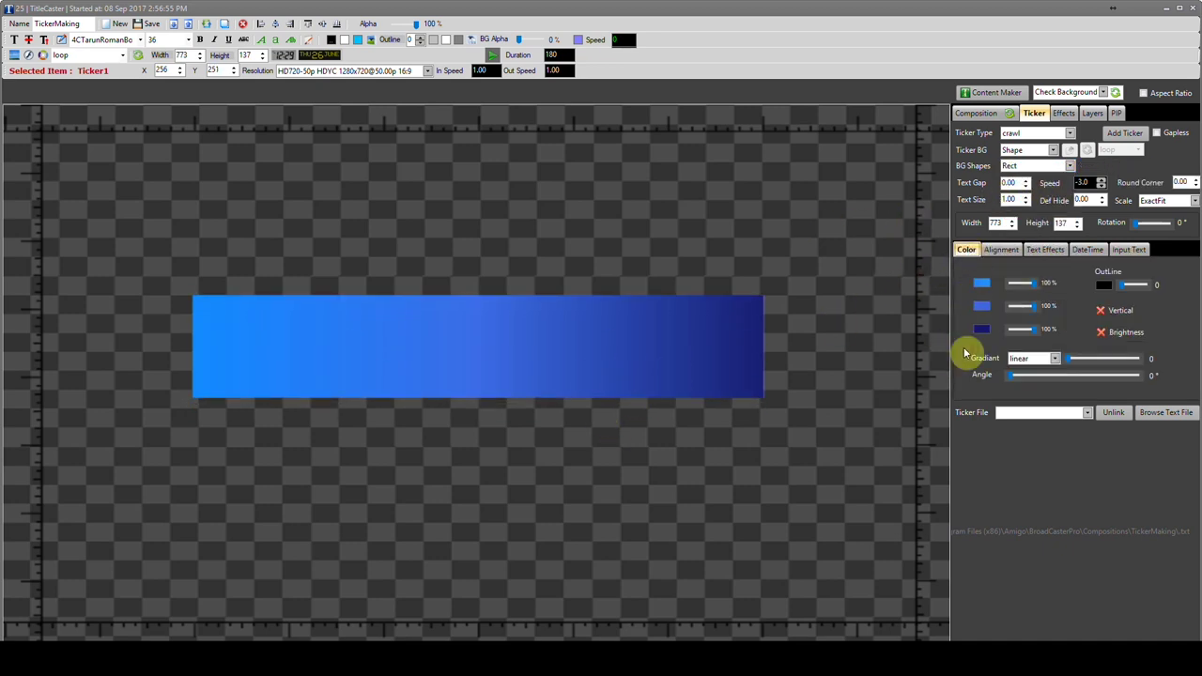
click(982, 285)
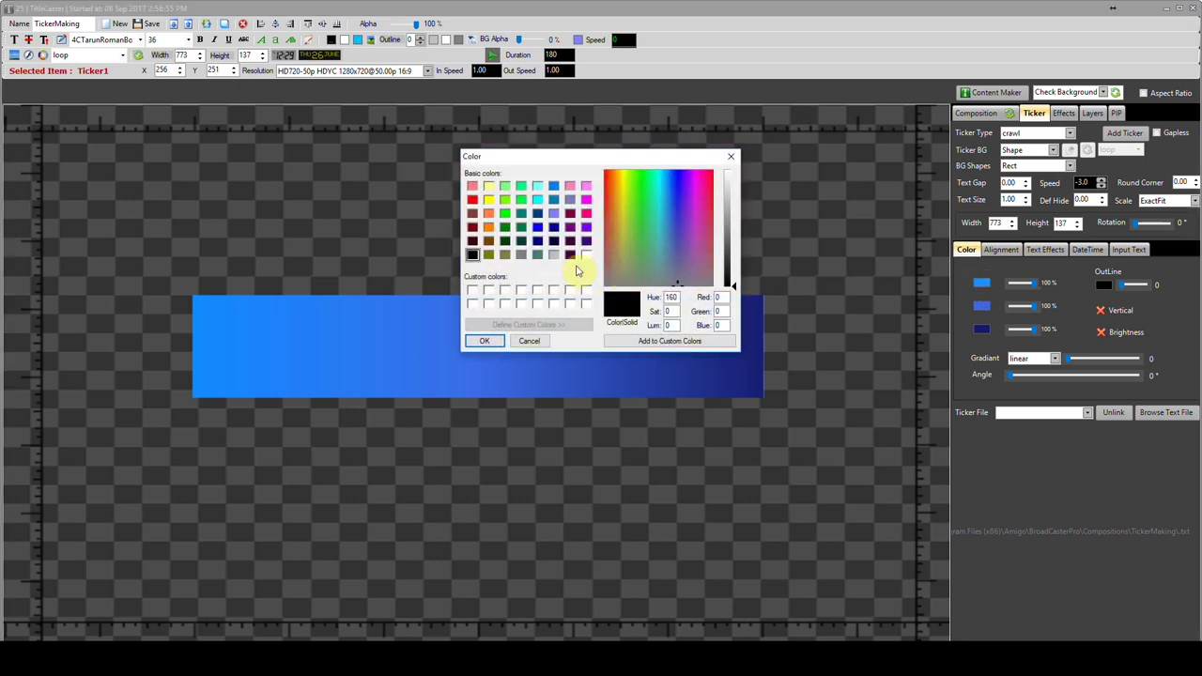
click(475, 227)
click(485, 341)
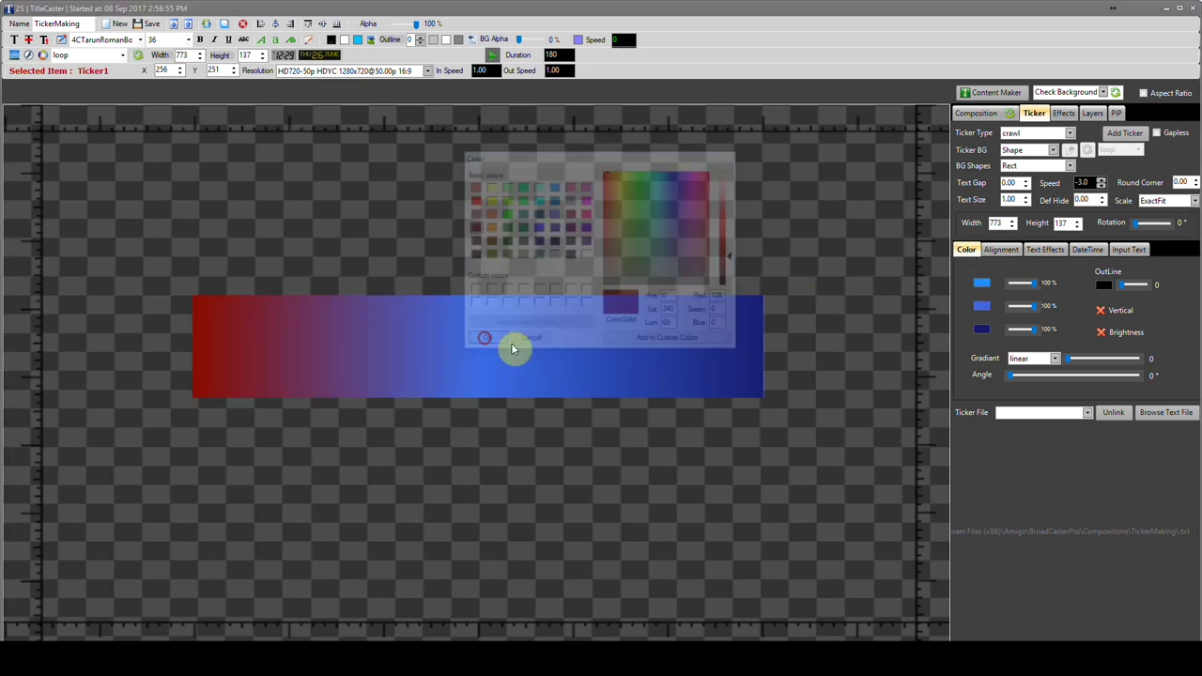
click(984, 310)
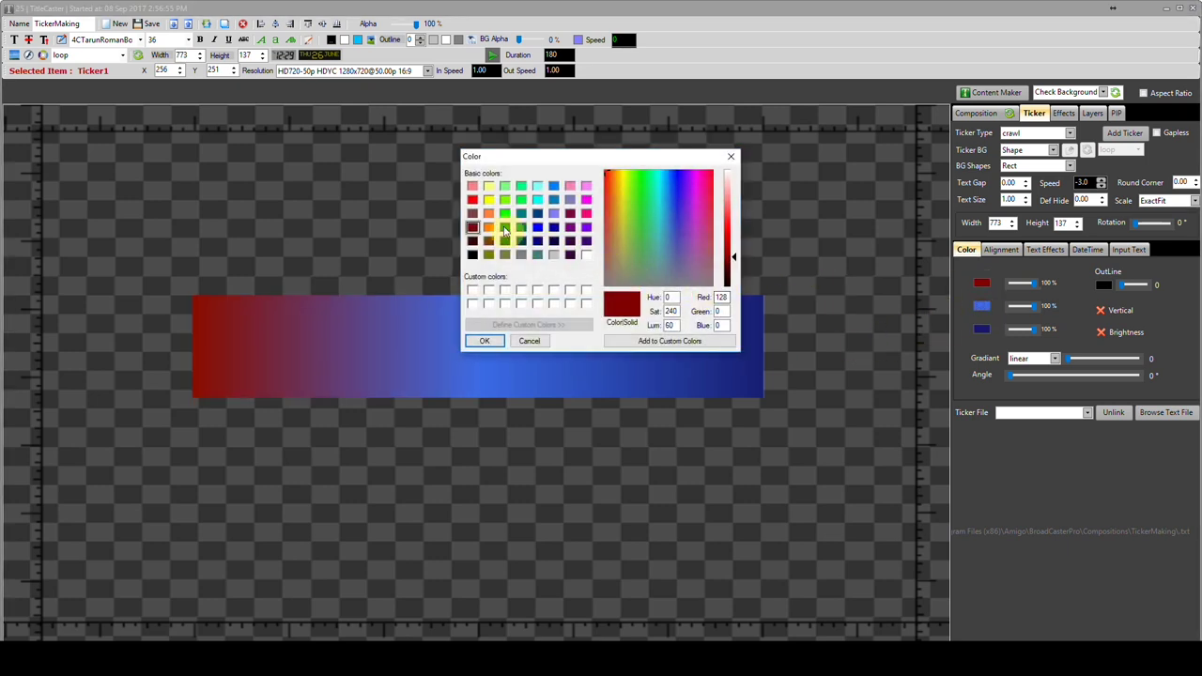
click(472, 200)
click(485, 341)
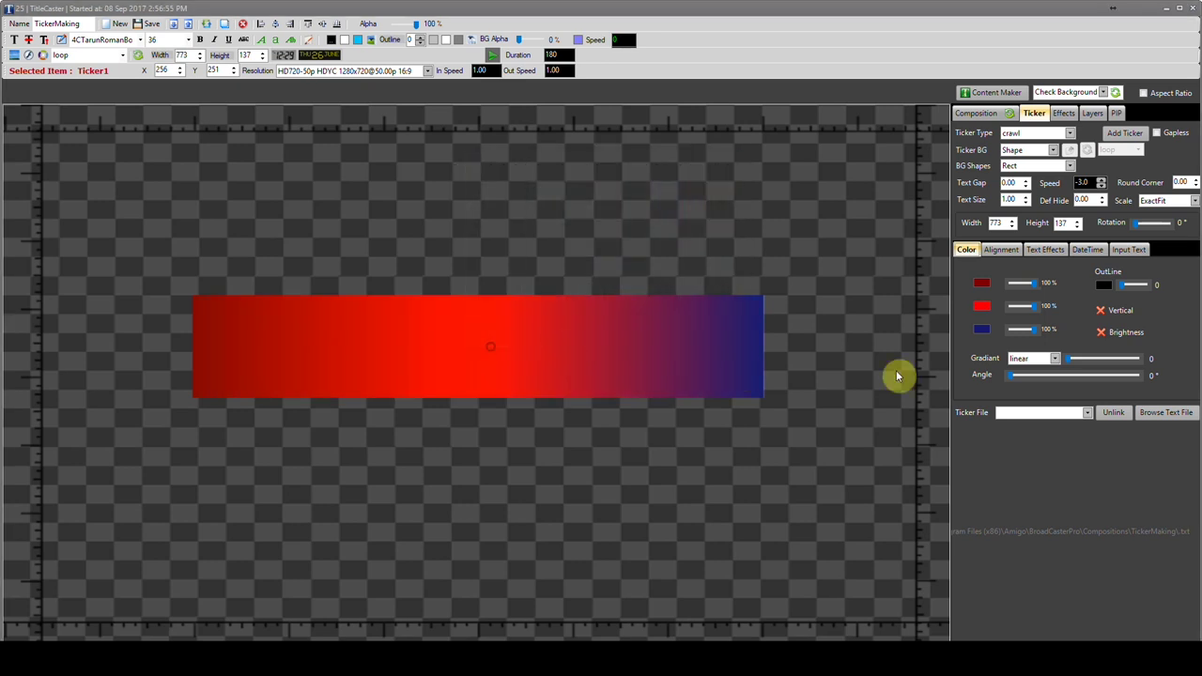
click(981, 330)
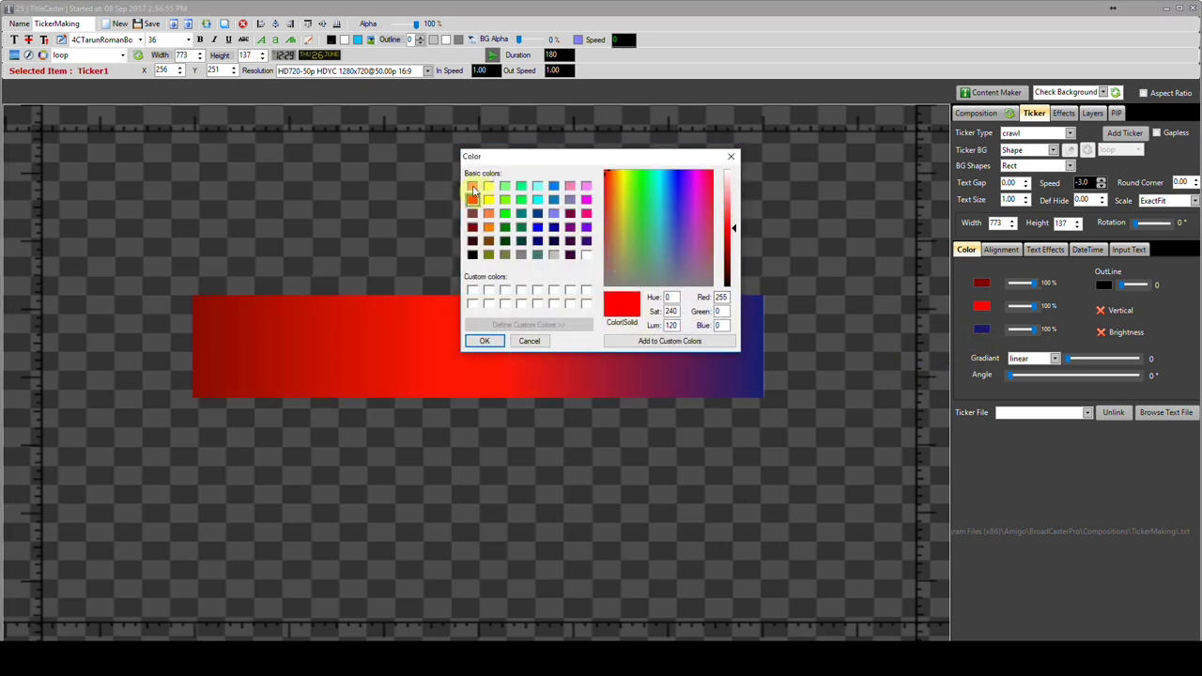
click(484, 341)
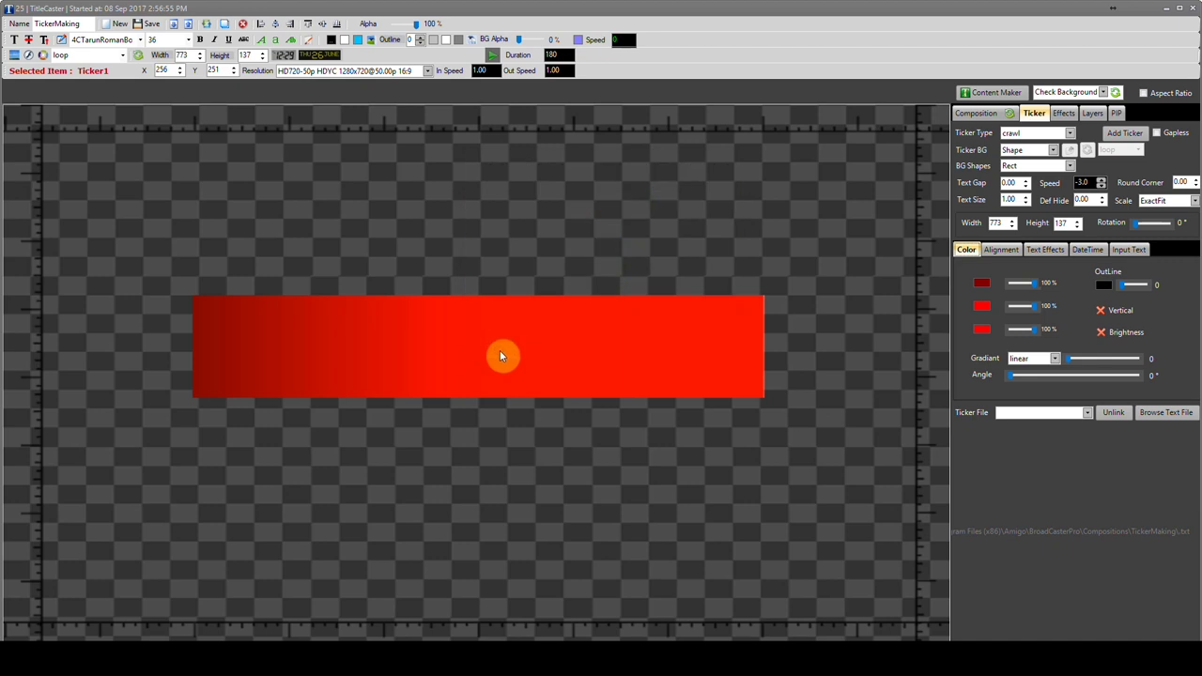
Try the path, center, corners and mix gradient types on the ticker bar and return to linear.
click(1055, 359)
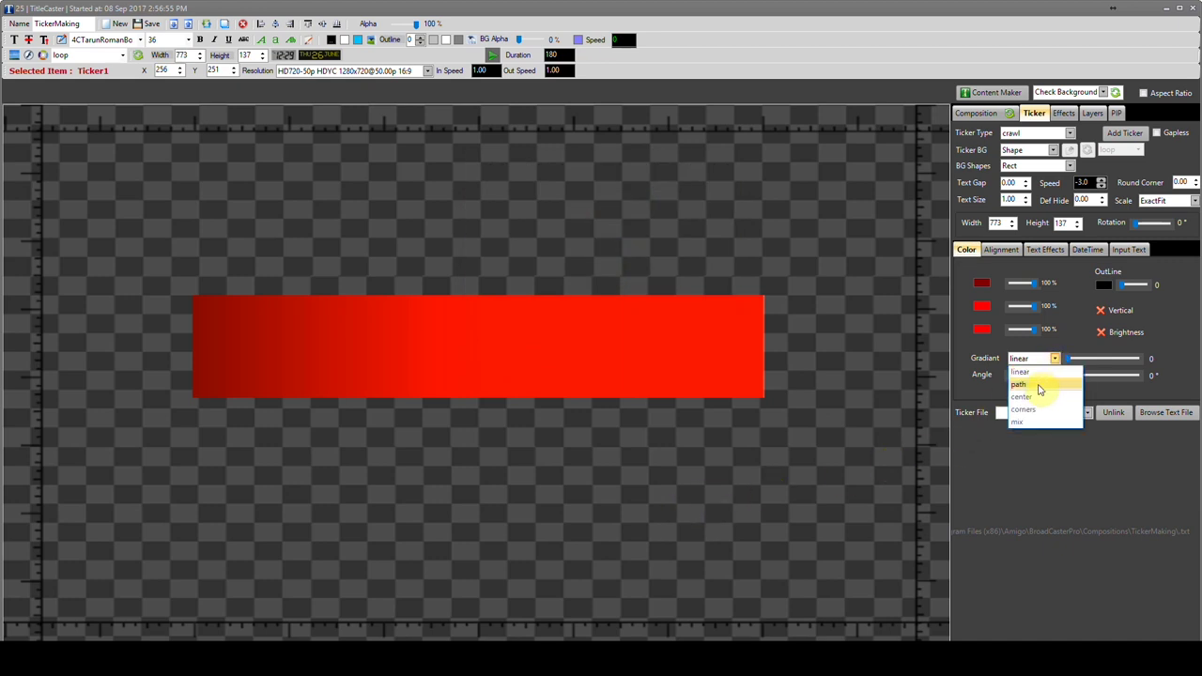
click(1036, 385)
click(1055, 362)
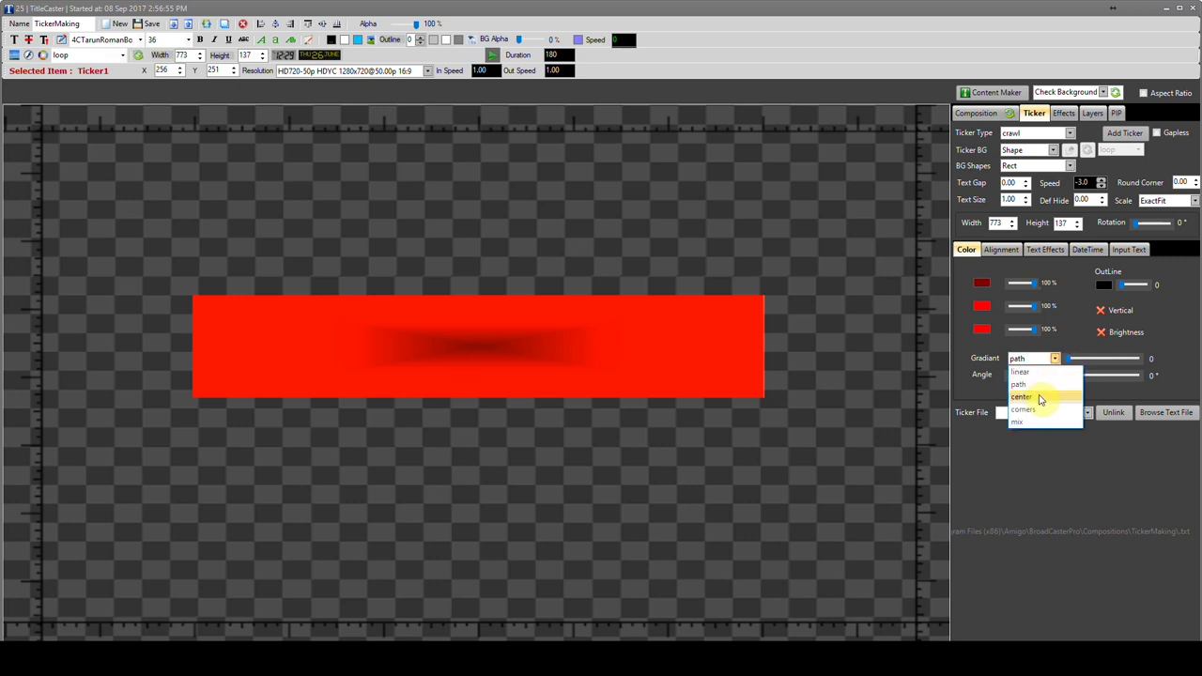
click(1039, 397)
click(1053, 363)
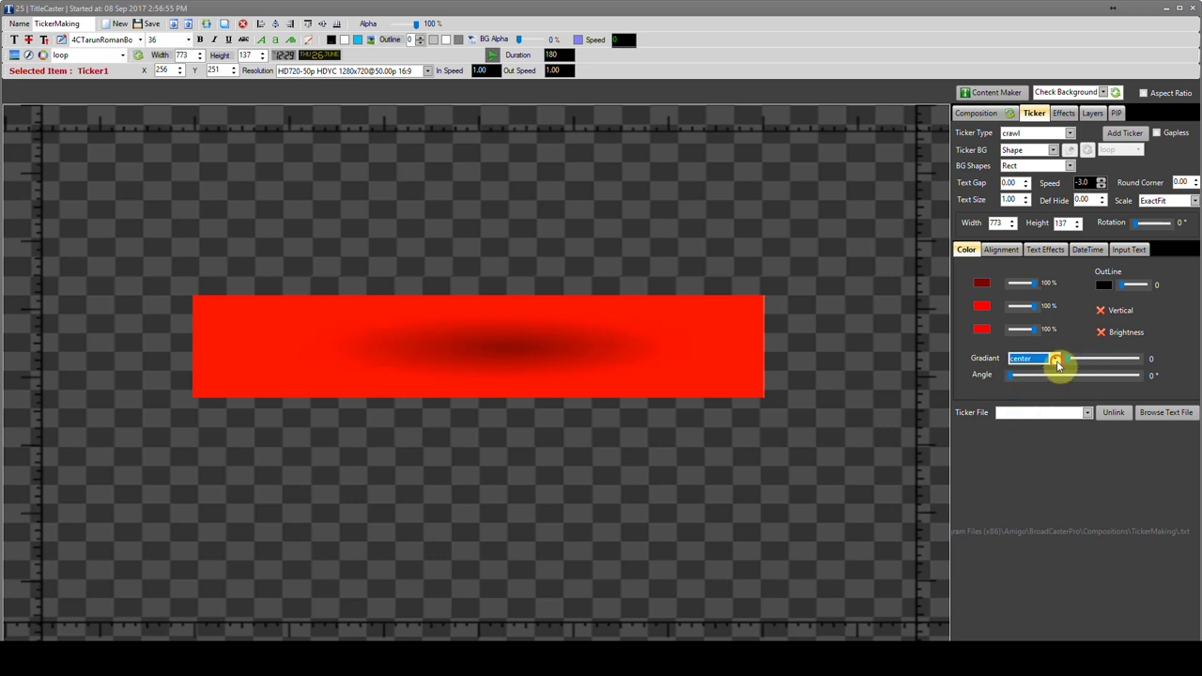
click(1056, 358)
click(1039, 410)
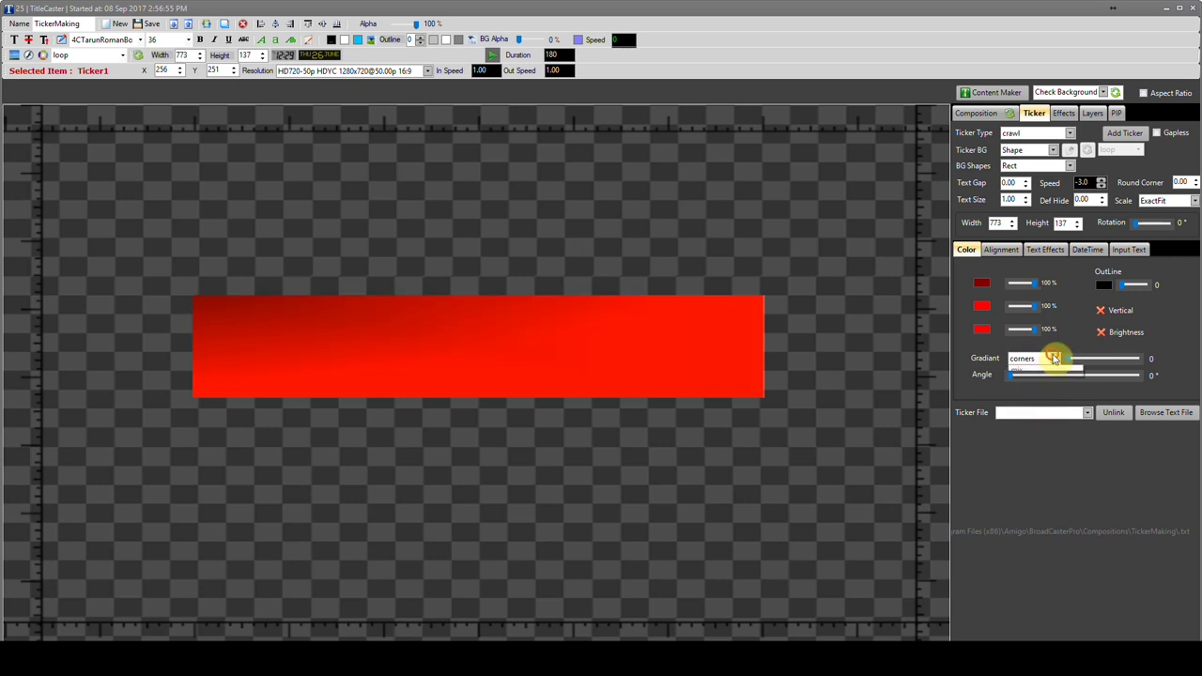
click(1054, 359)
click(1037, 424)
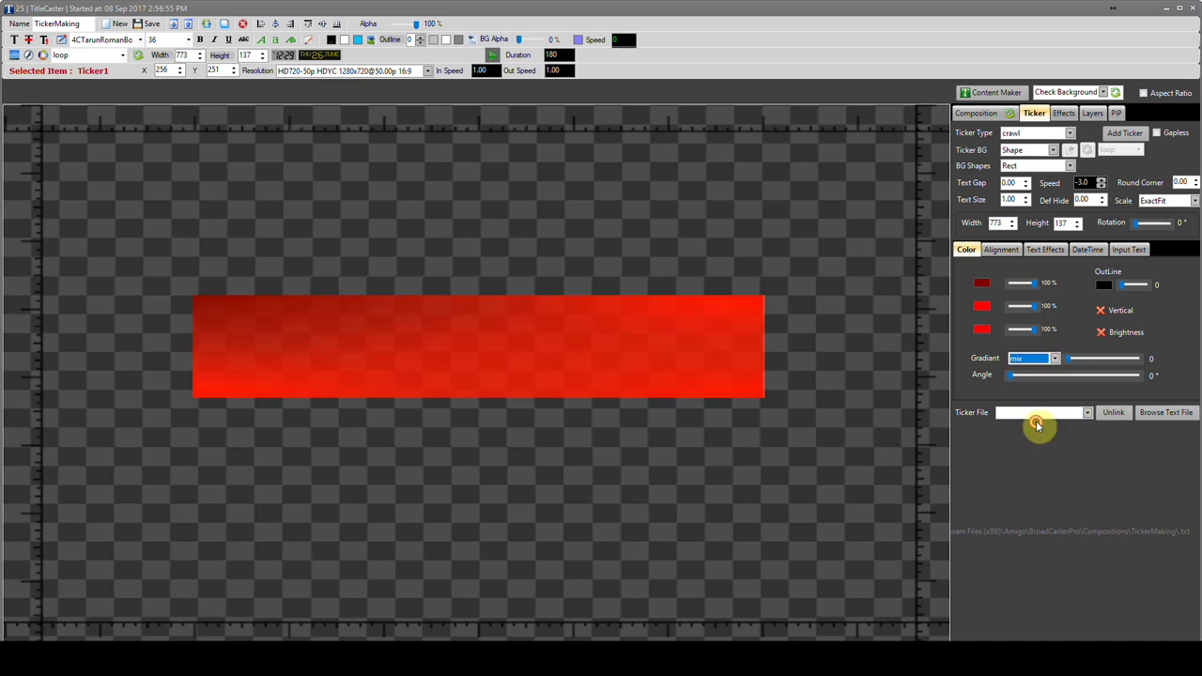
click(1055, 359)
click(1042, 372)
Try the vertical and brightness options and the gradient amount on the ticker bar, leaving vertical off.
click(1104, 313)
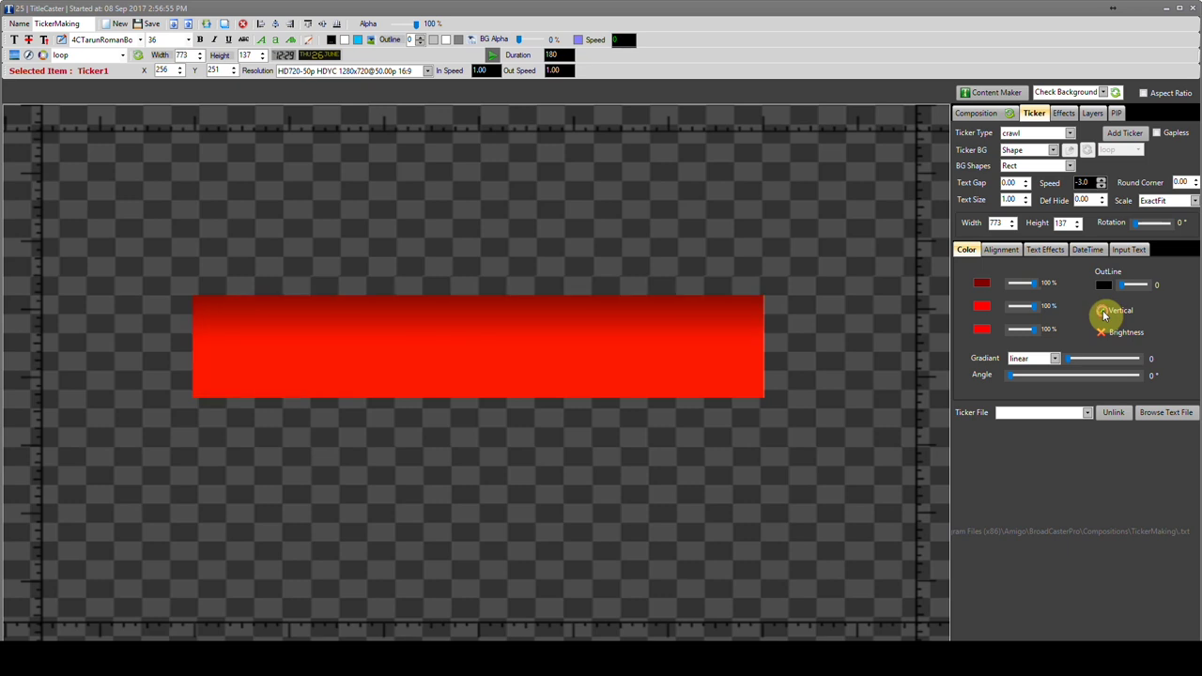
click(1102, 312)
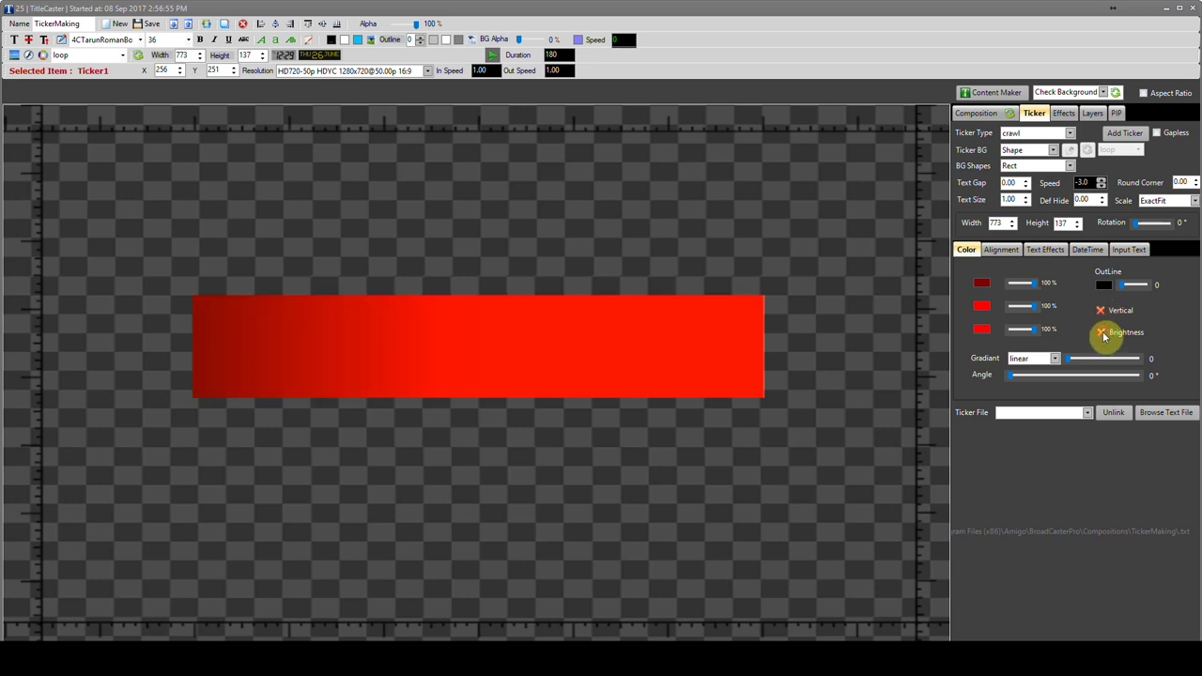
click(1103, 333)
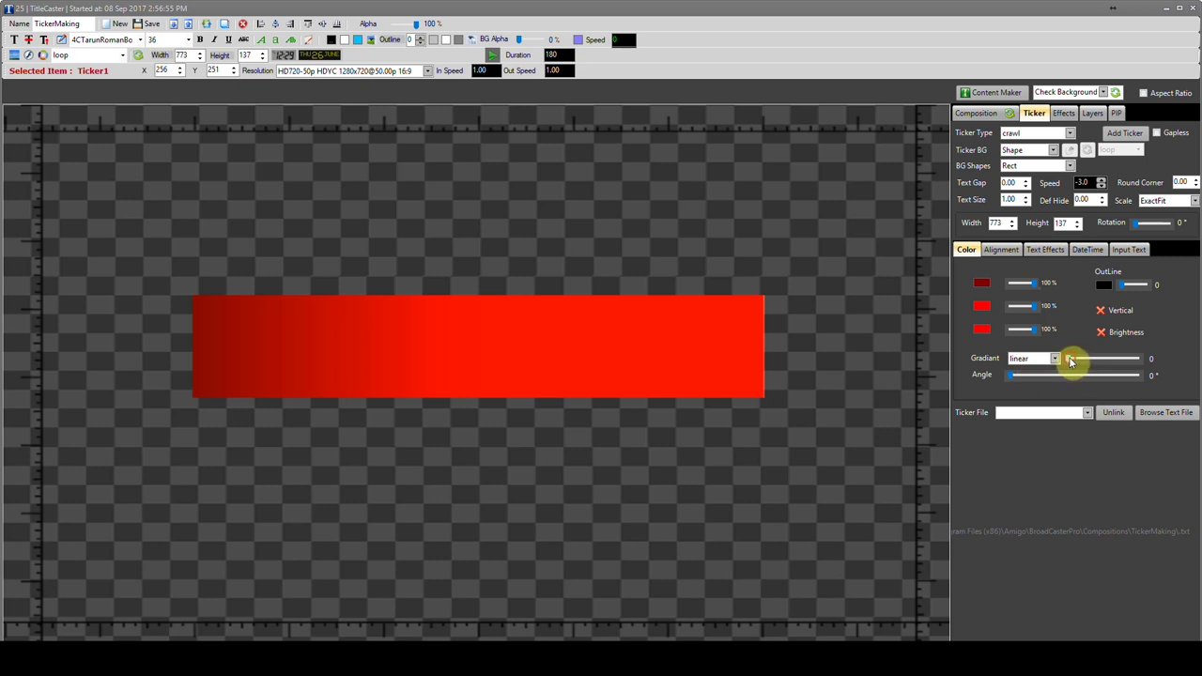
drag(1070, 362, 989, 389)
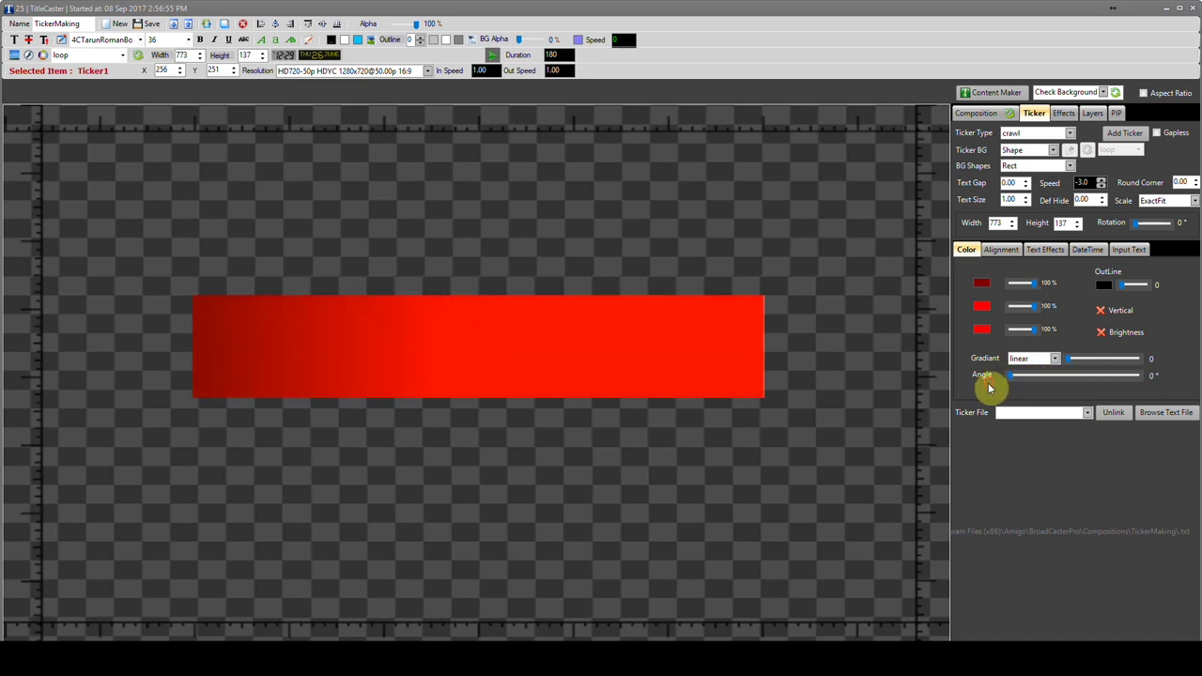
Move the ticker bar to about X 242, Y 104 and add a second crawl ticker below it at about X 240, Y 258.
drag(685, 330, 663, 234)
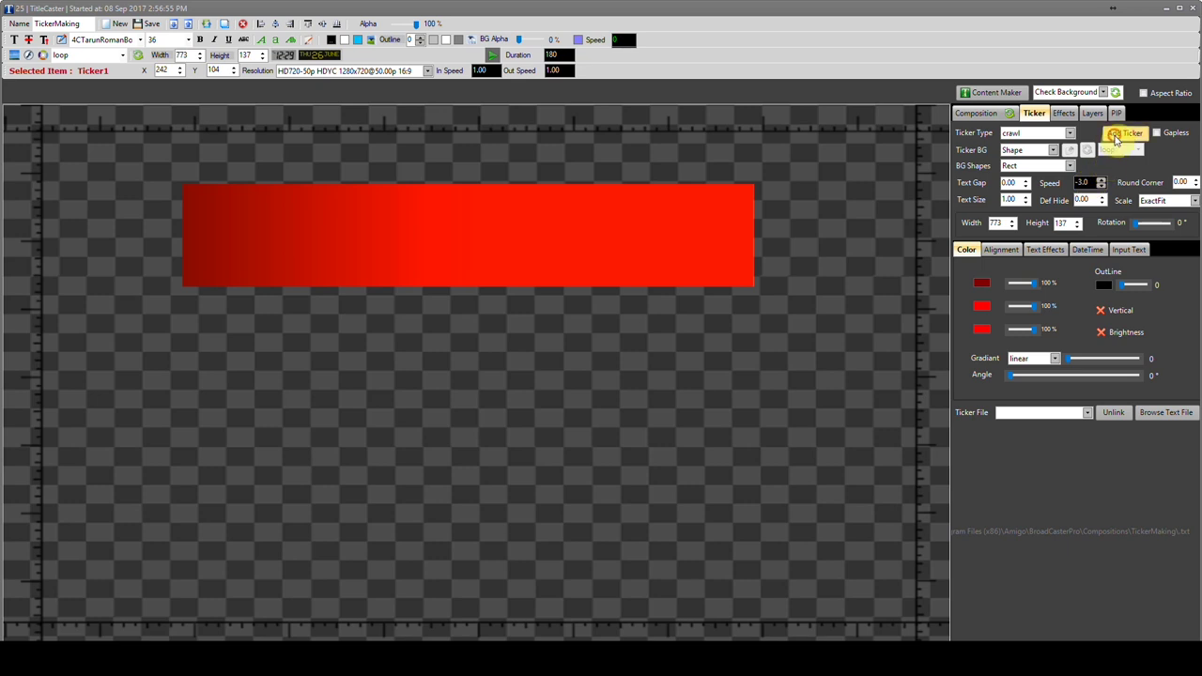
click(1124, 134)
drag(464, 173, 642, 365)
Add two more crawl tickers below the others, at about X 242, Y 412 and X 245, Y 564.
click(1126, 133)
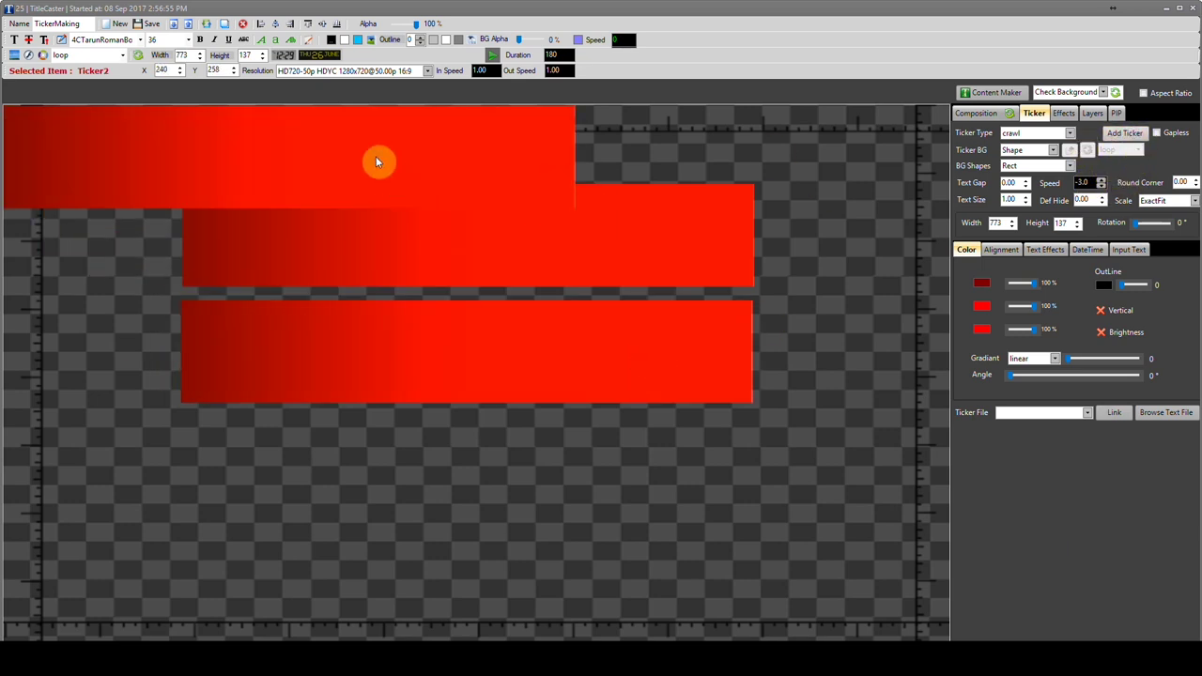
drag(376, 161, 555, 470)
click(1125, 133)
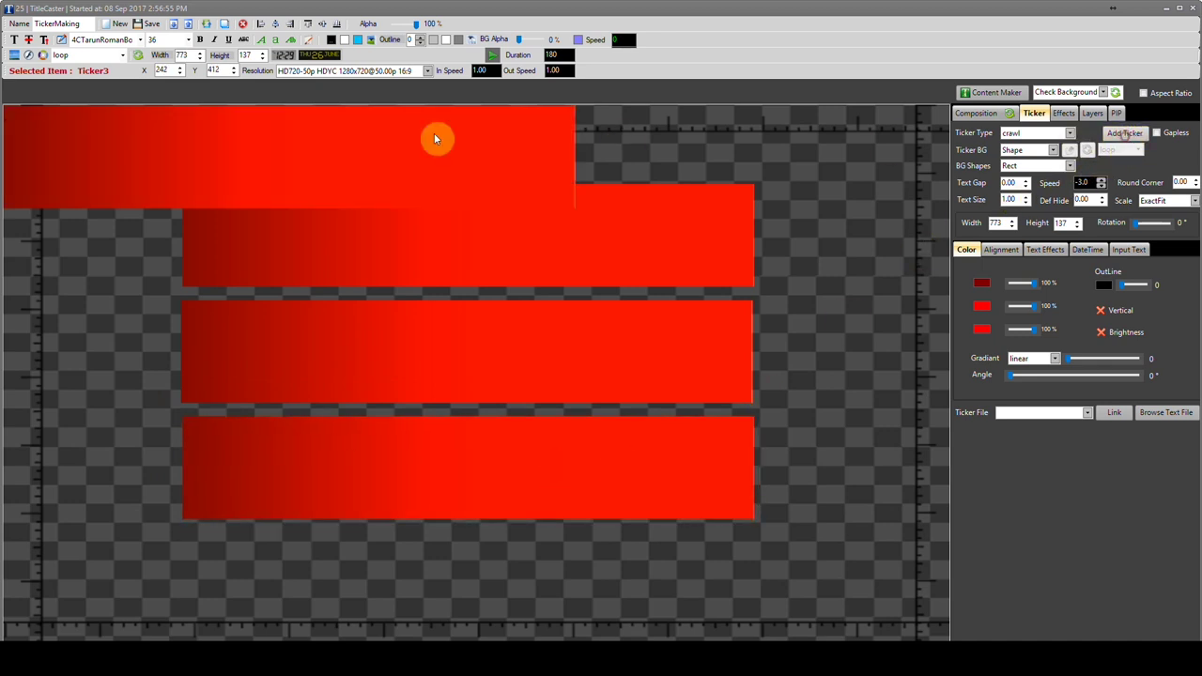
drag(435, 137, 554, 565)
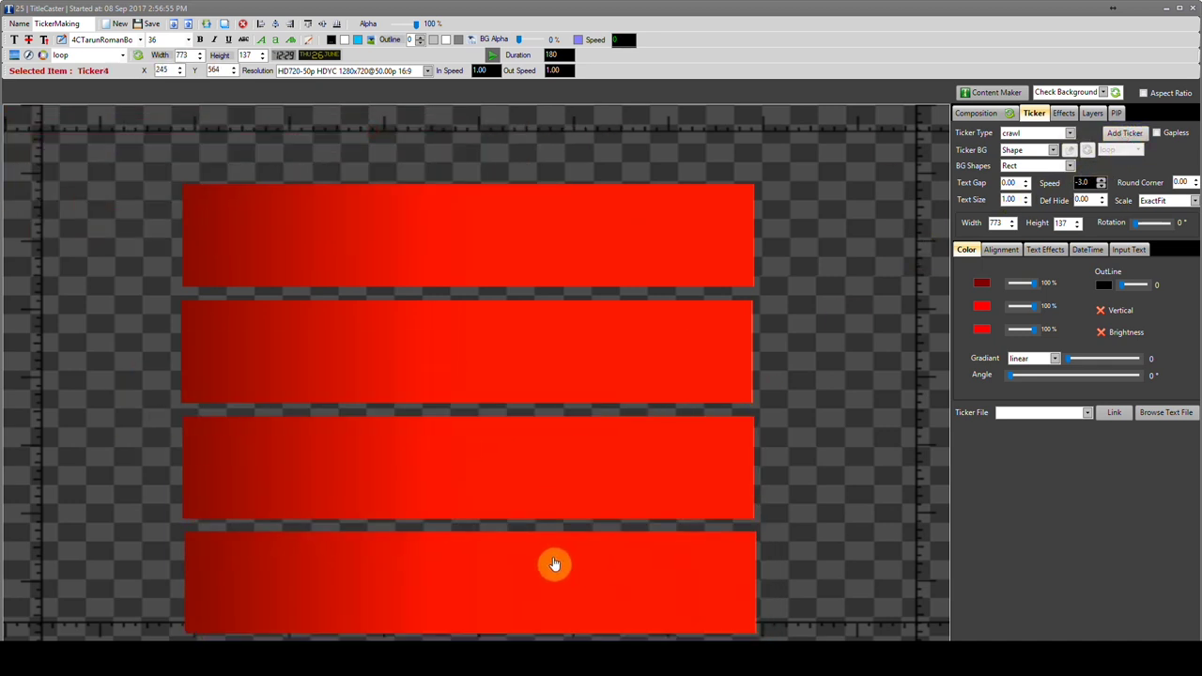
Set the lowest ticker's height to 100.
double_click(1062, 223)
text(10)
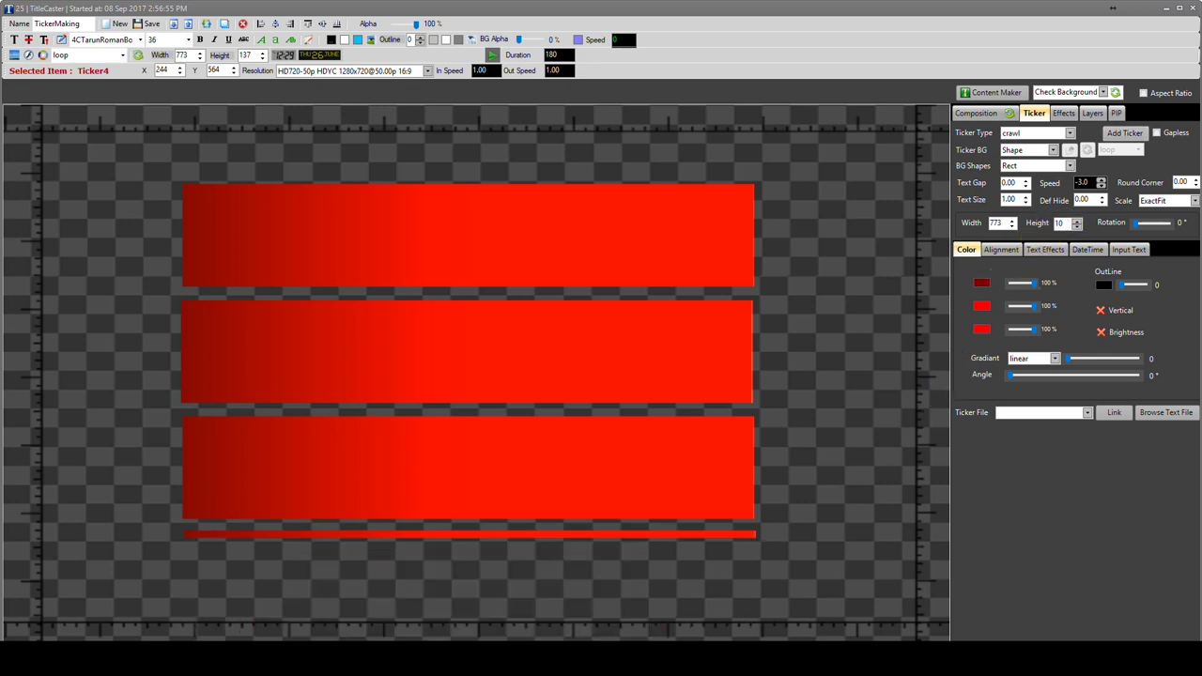
text(0)
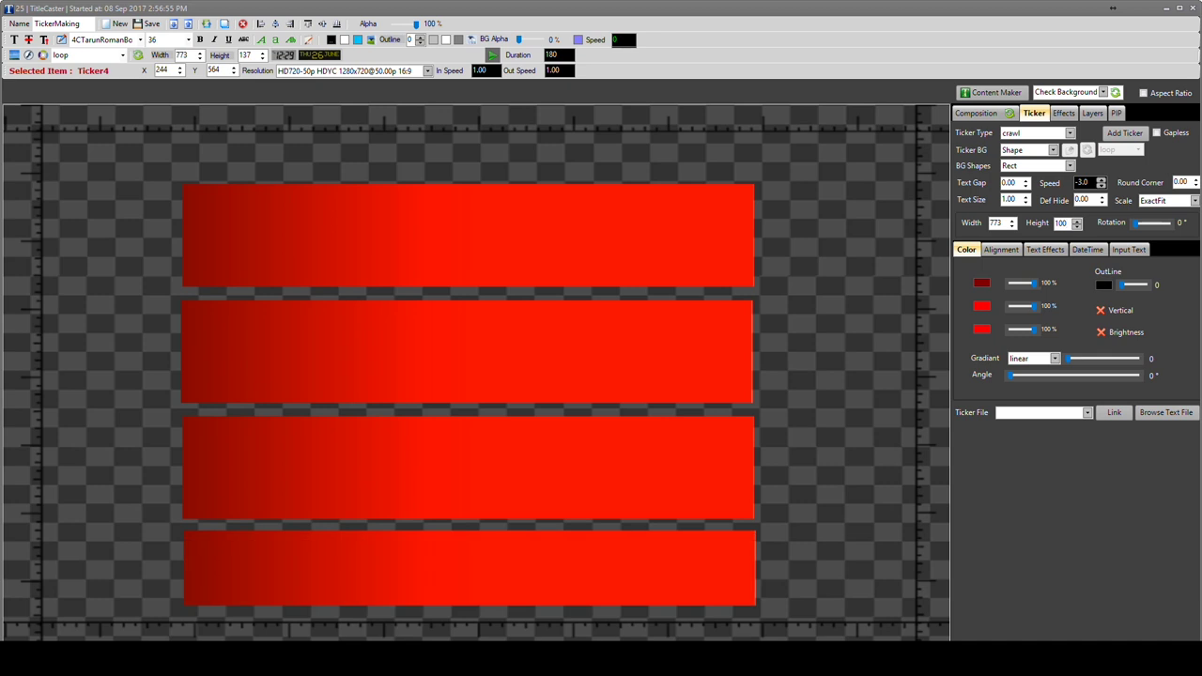
Recolor the second ticker's three-part gradient to cyan, medium blue and medium blue.
click(665, 354)
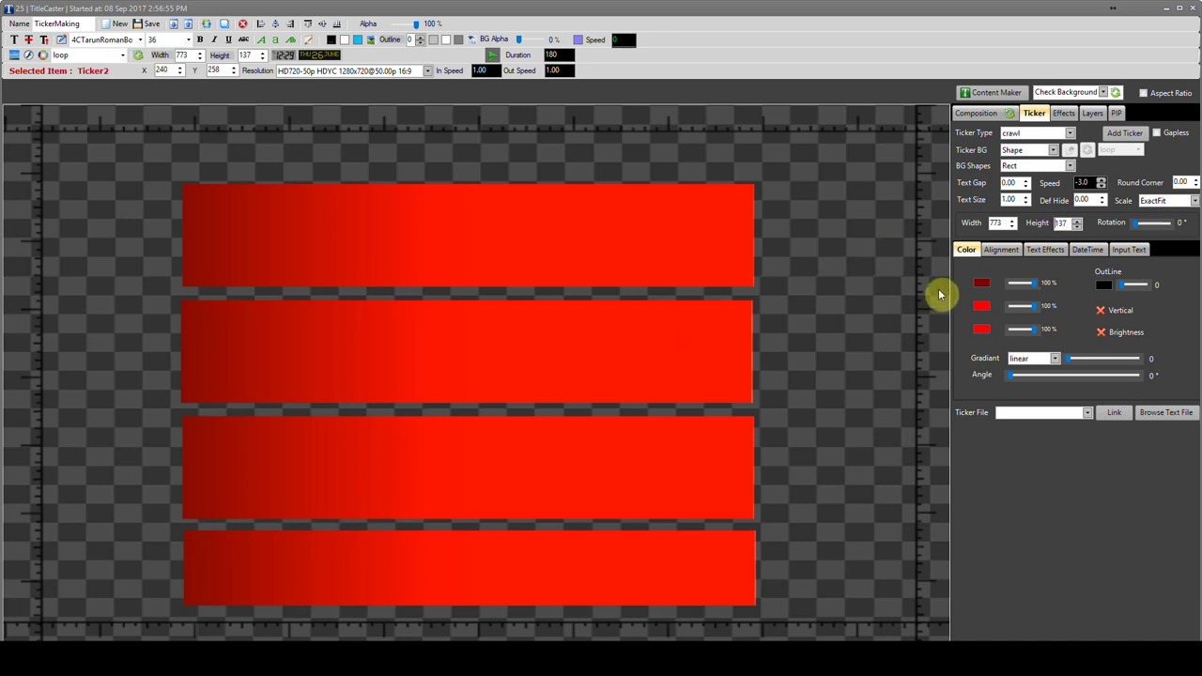
click(980, 284)
click(537, 199)
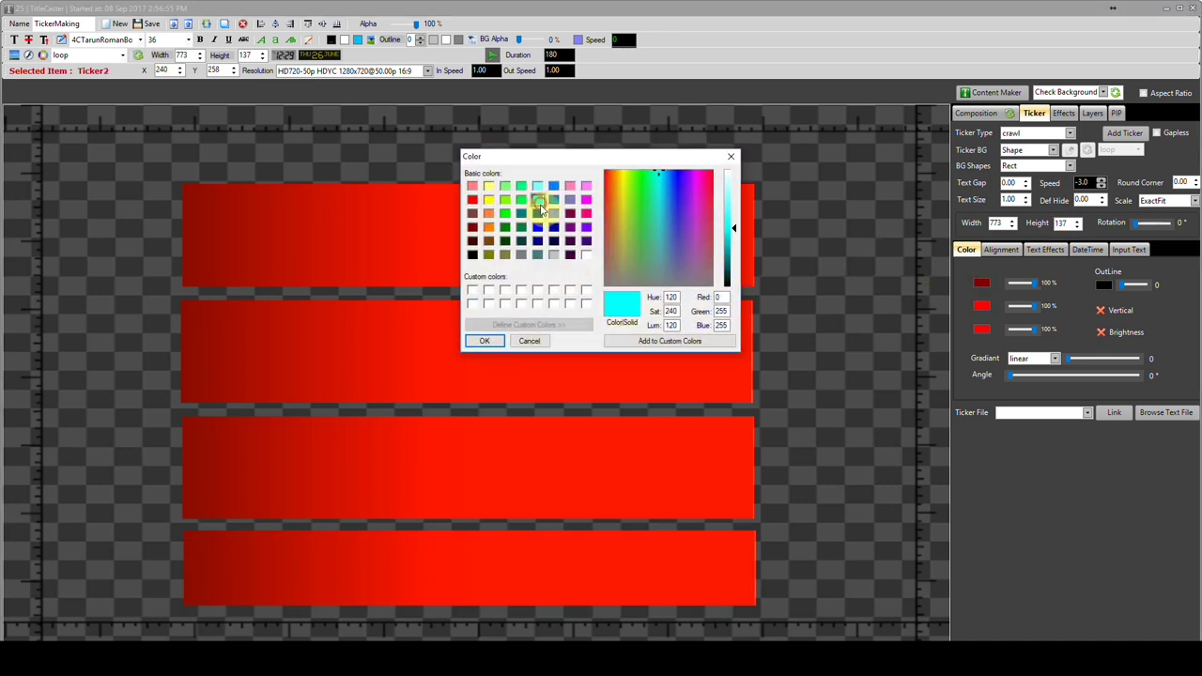
click(486, 342)
click(982, 306)
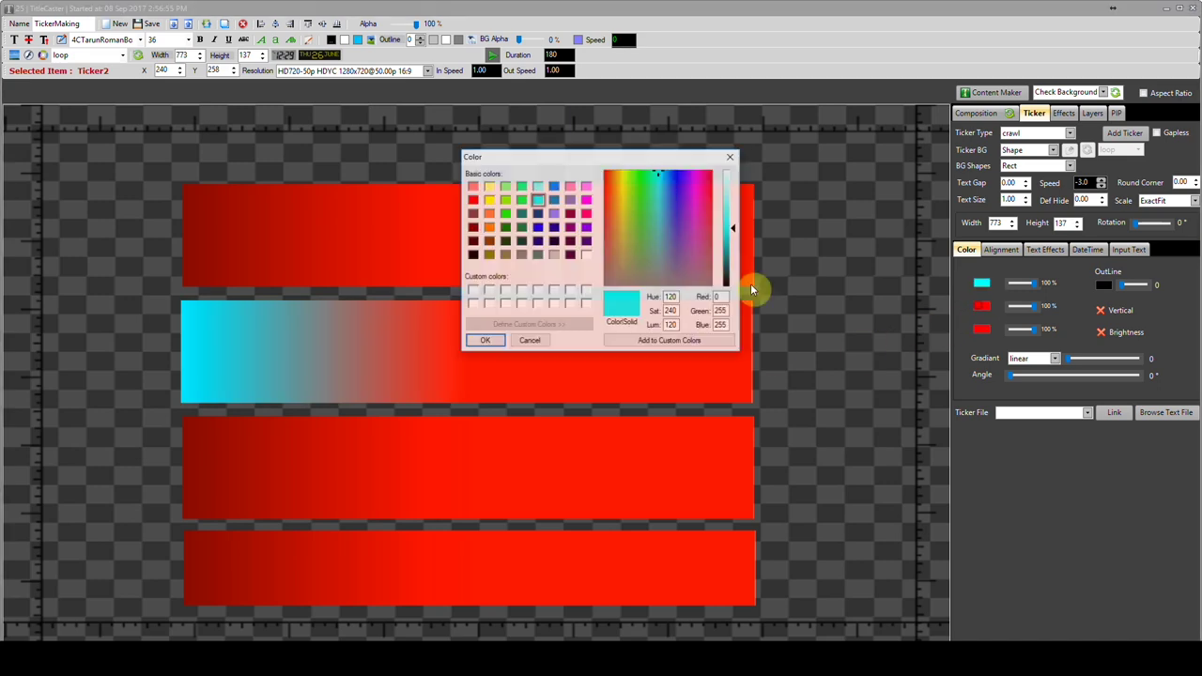
click(552, 201)
click(485, 341)
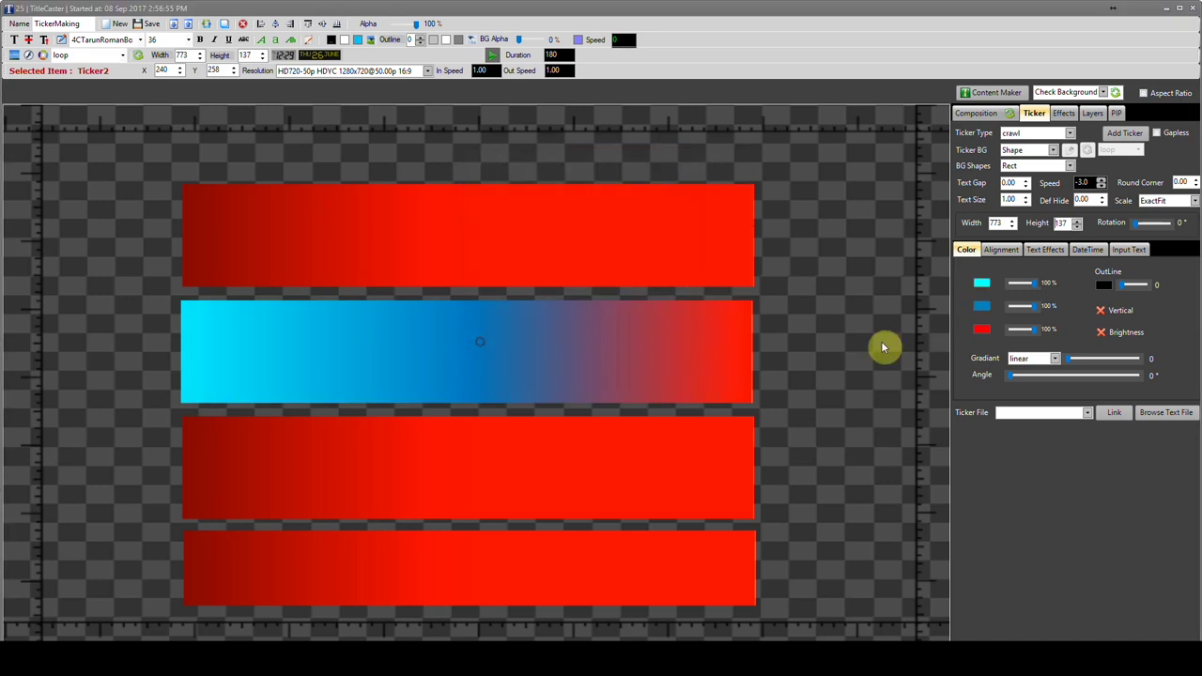
click(981, 329)
click(486, 341)
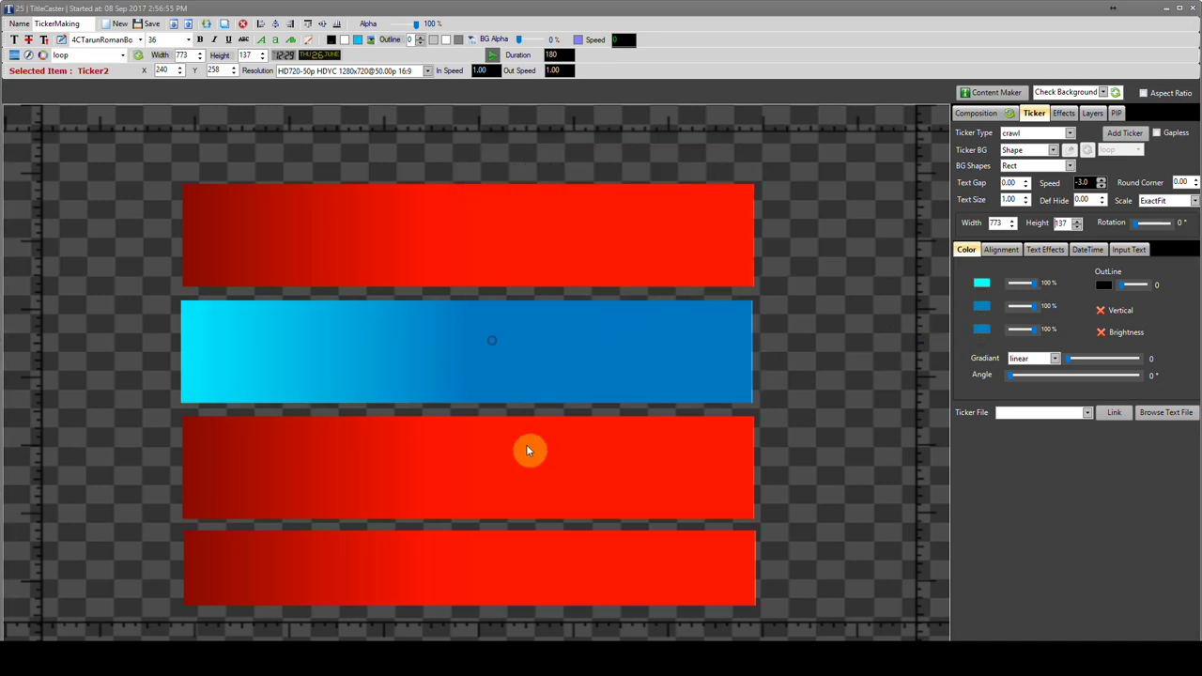
Recolor the third ticker's three-part gradient to bright blue, pink and light magenta.
click(528, 449)
click(982, 284)
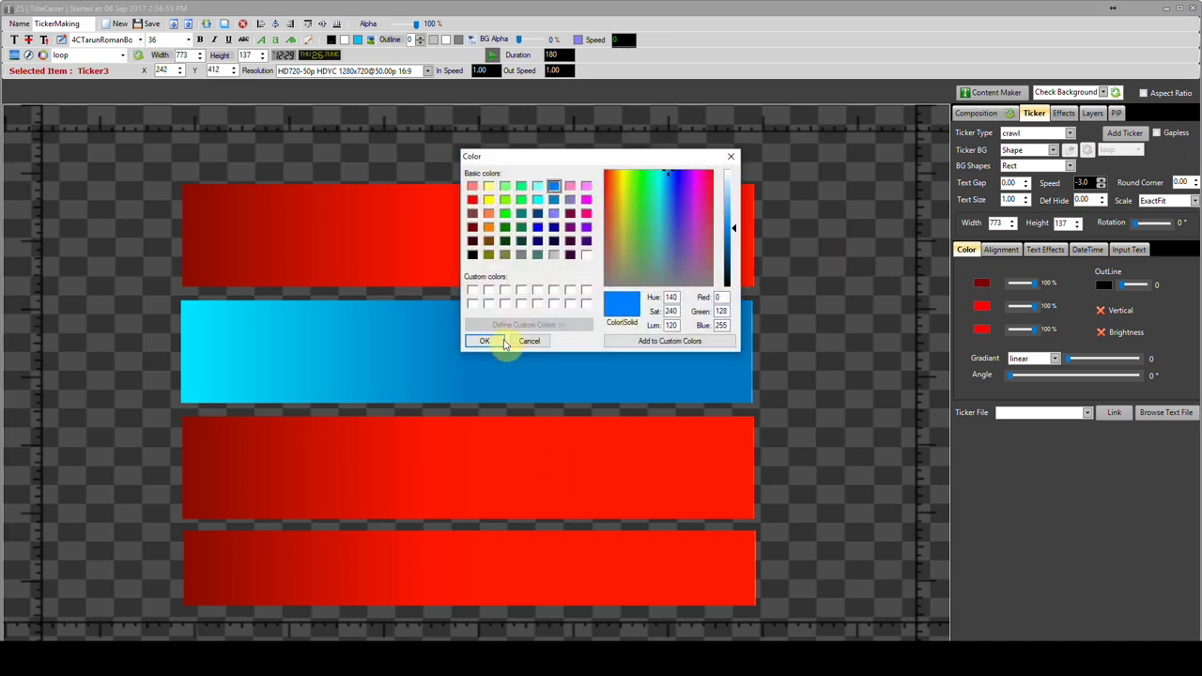
click(498, 341)
click(982, 306)
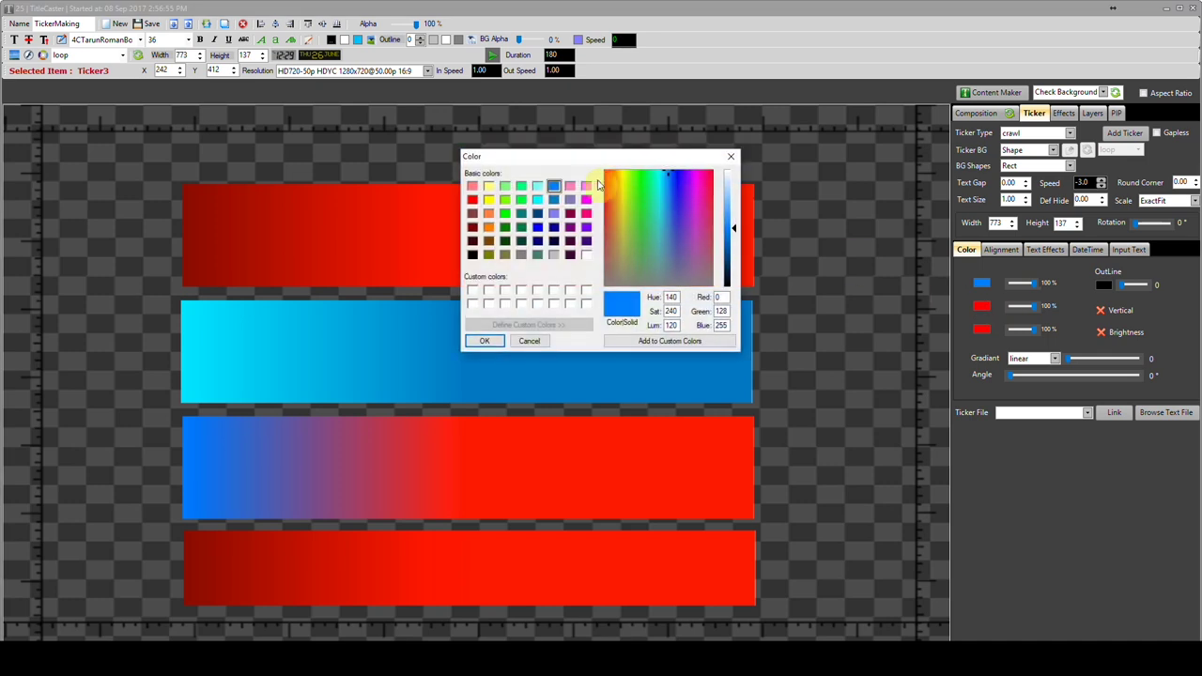
click(575, 191)
click(488, 340)
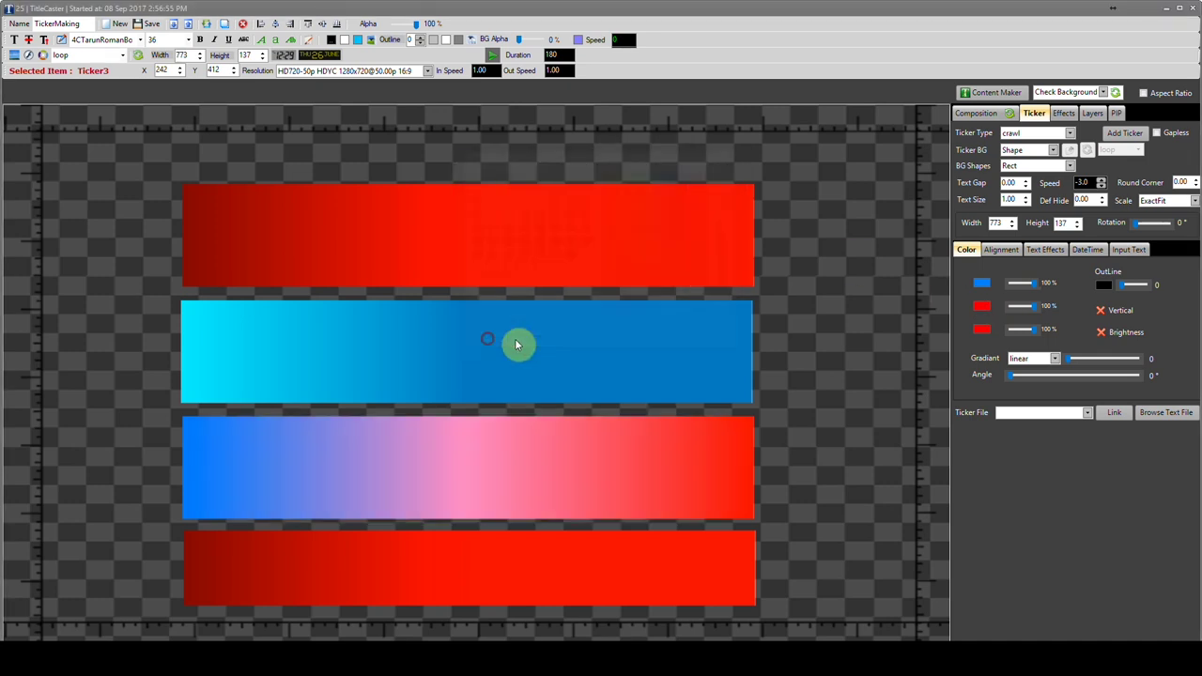
click(982, 330)
click(586, 186)
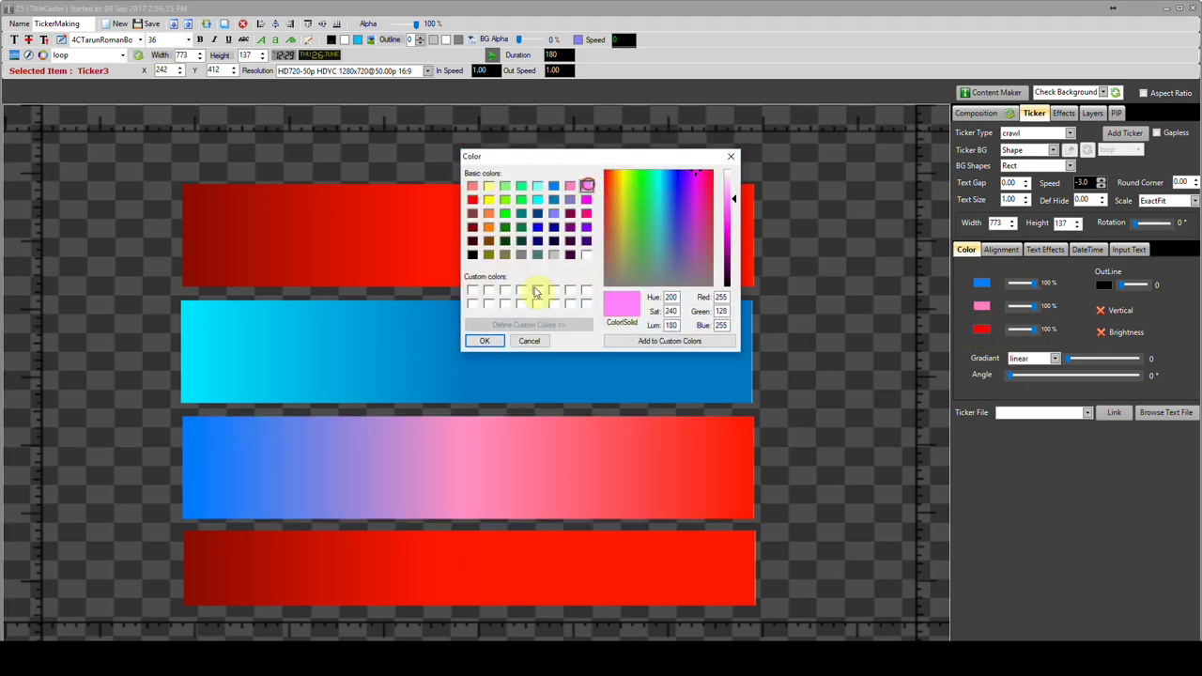
click(485, 341)
Recolor the lowest ticker's three-part gradient to dark green, medium green and bright green.
click(499, 567)
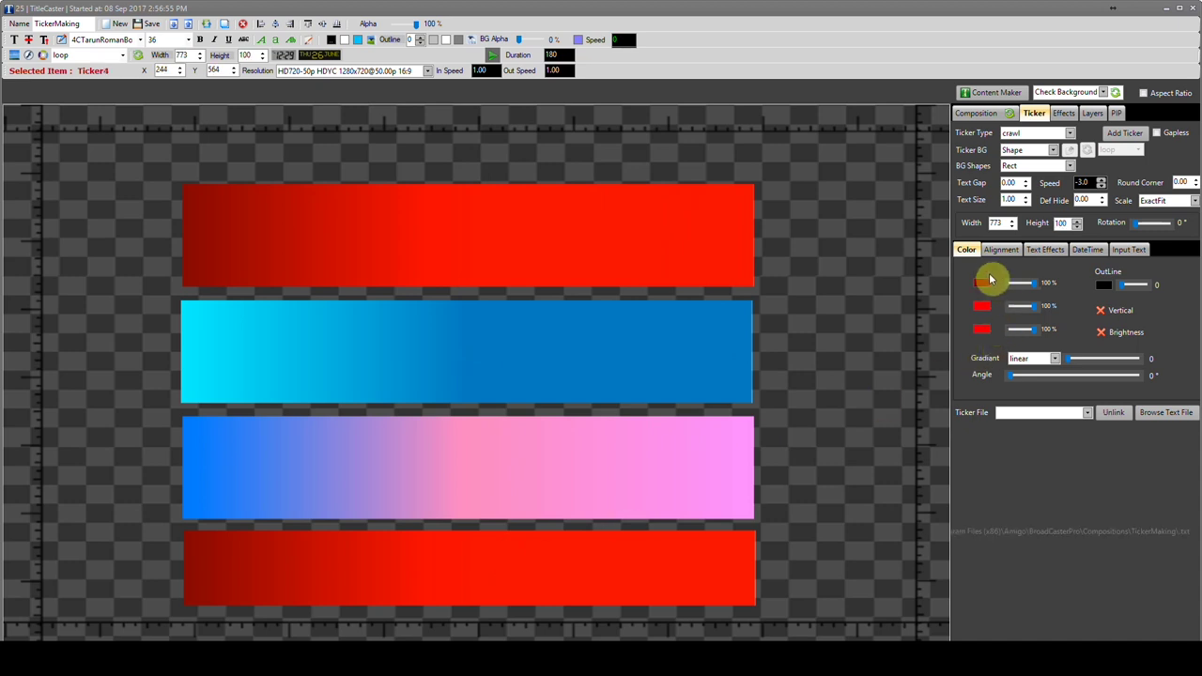
click(981, 282)
click(505, 240)
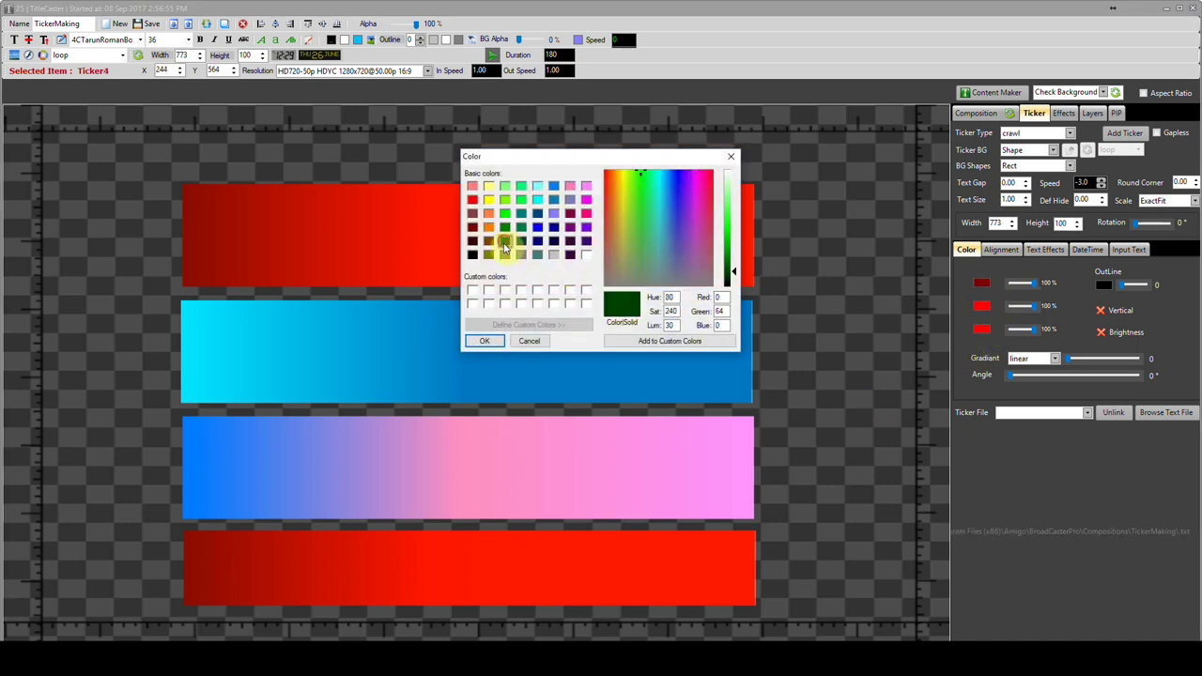
click(485, 341)
click(980, 312)
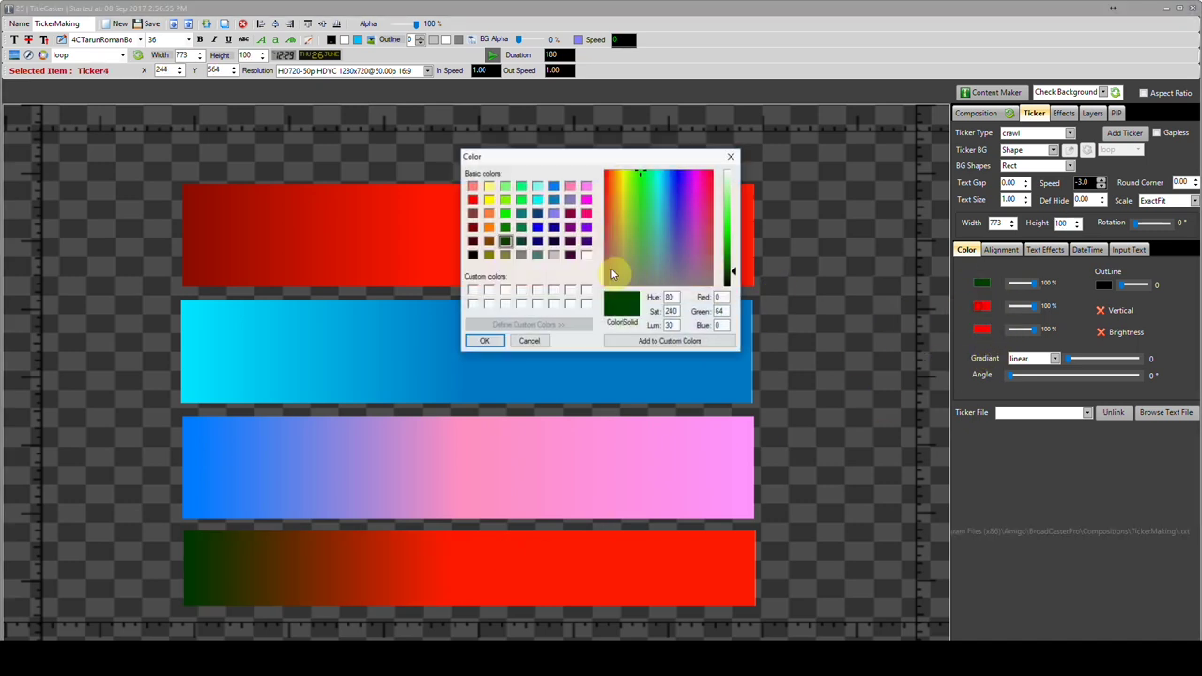
click(504, 226)
click(485, 341)
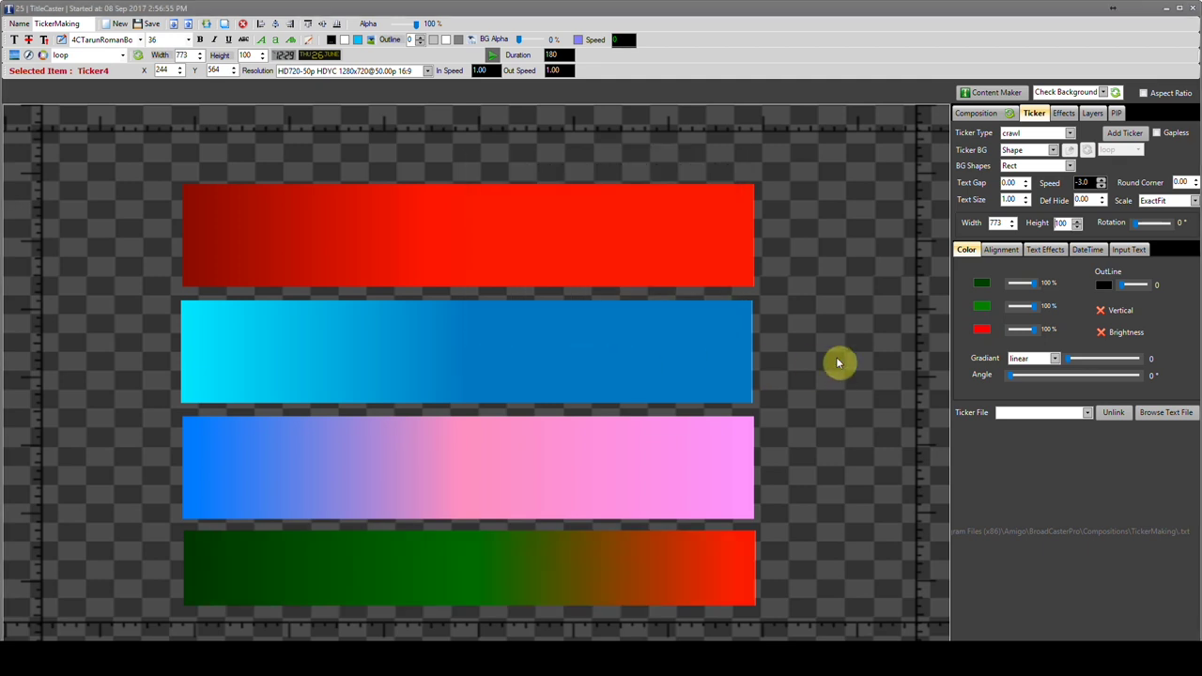
click(981, 329)
click(504, 213)
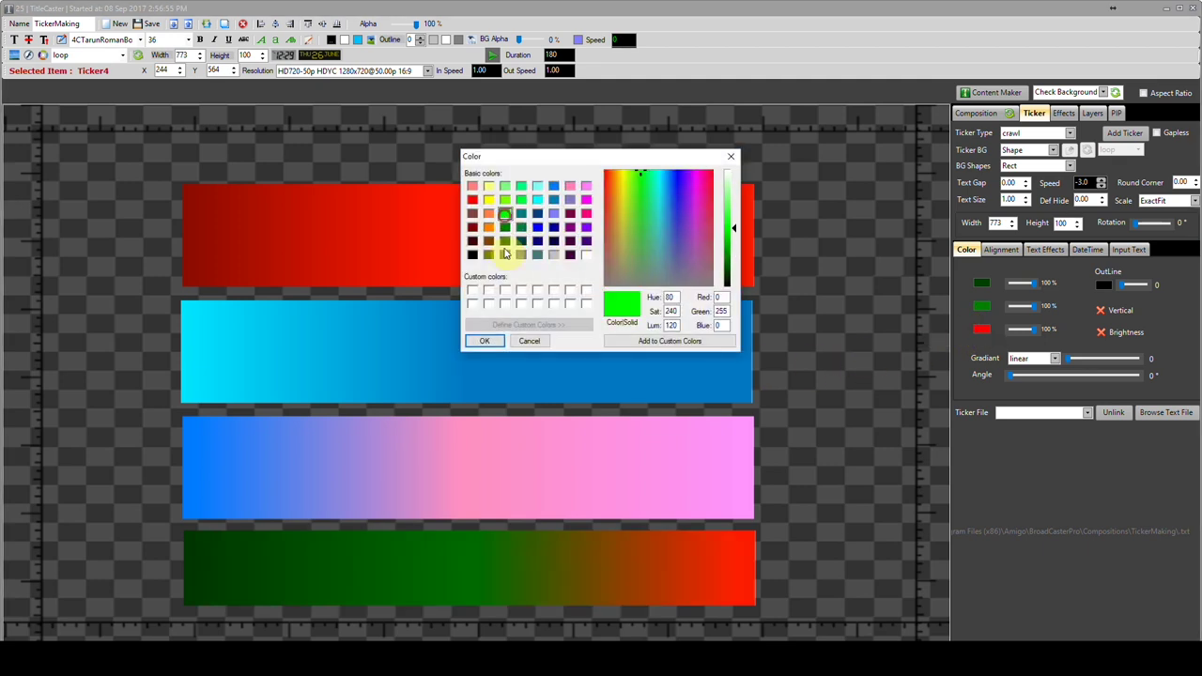
click(481, 341)
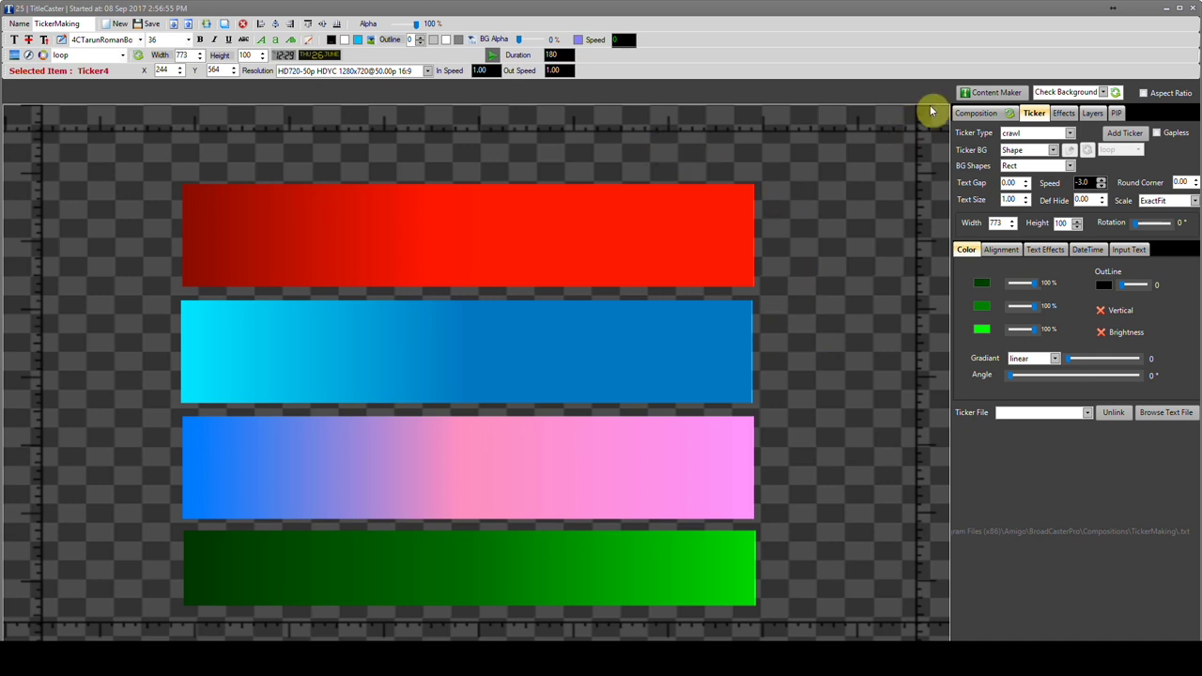
Open the Content Maker and create a ticker content file named Text.
click(986, 92)
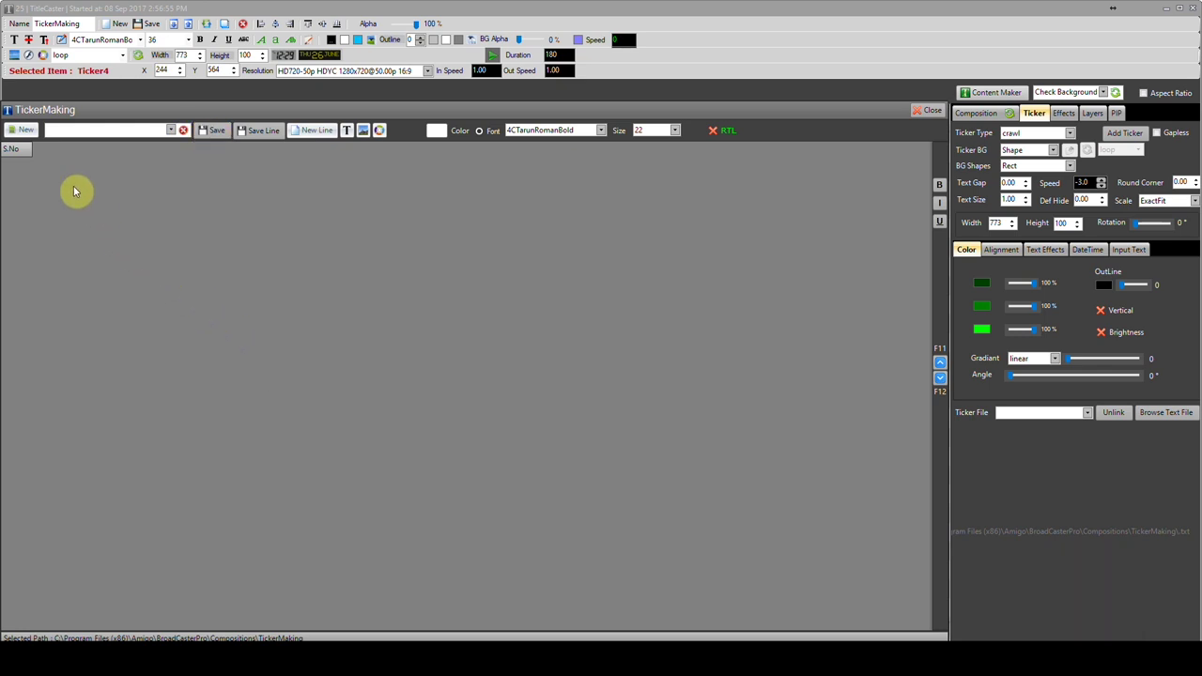
click(24, 134)
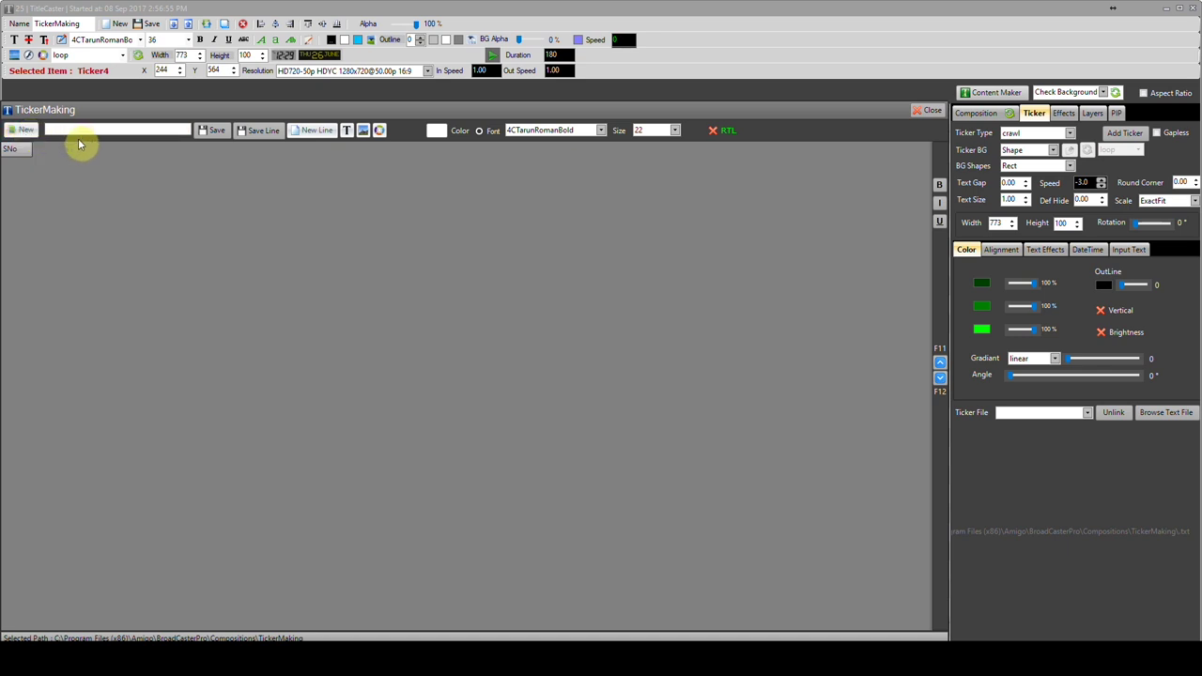
text(Text)
click(211, 129)
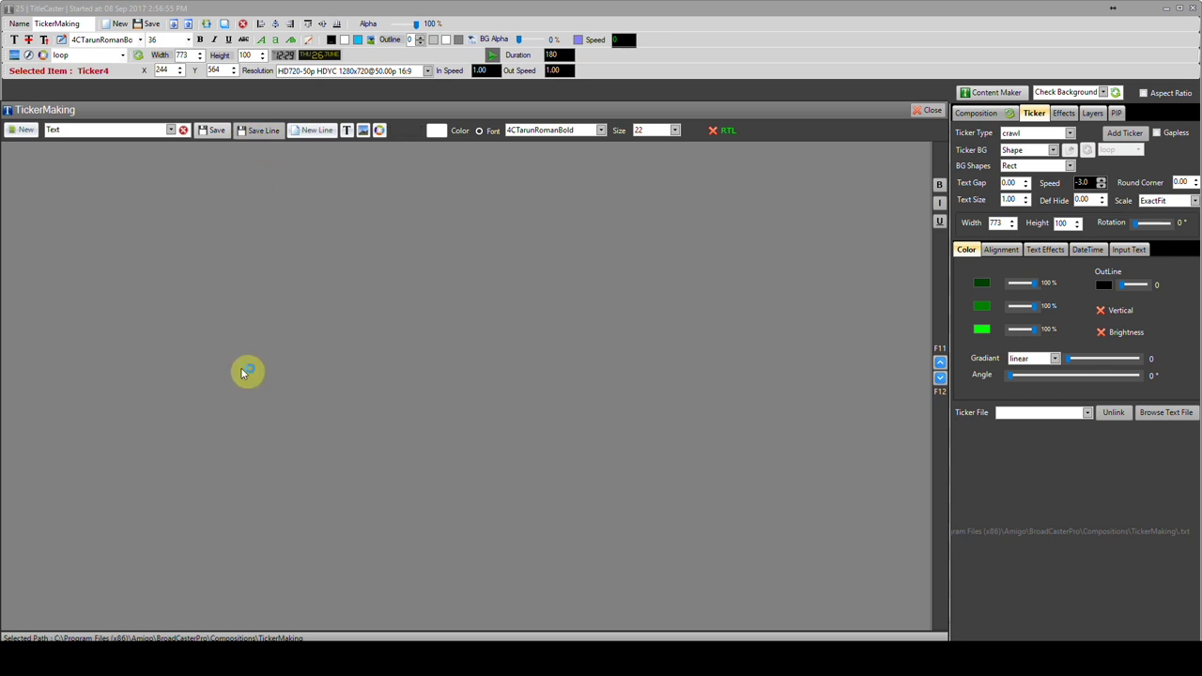
Add a first text line to the Text file and choose Arial as the font.
click(318, 130)
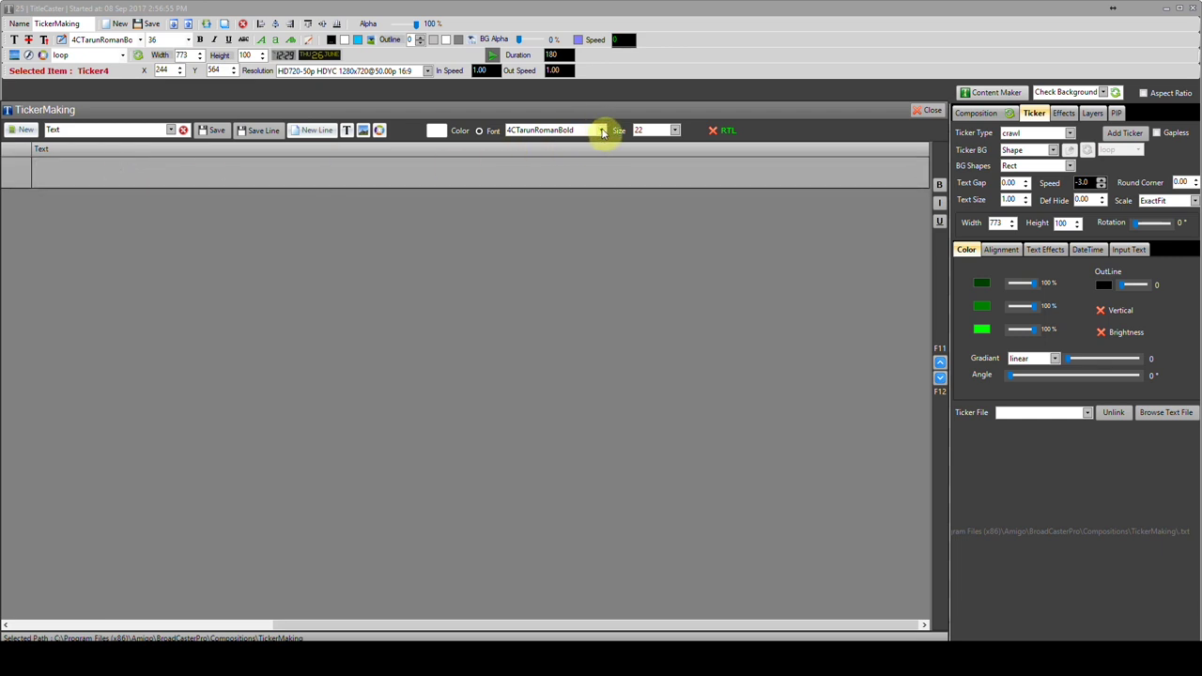
click(601, 130)
key(Down)
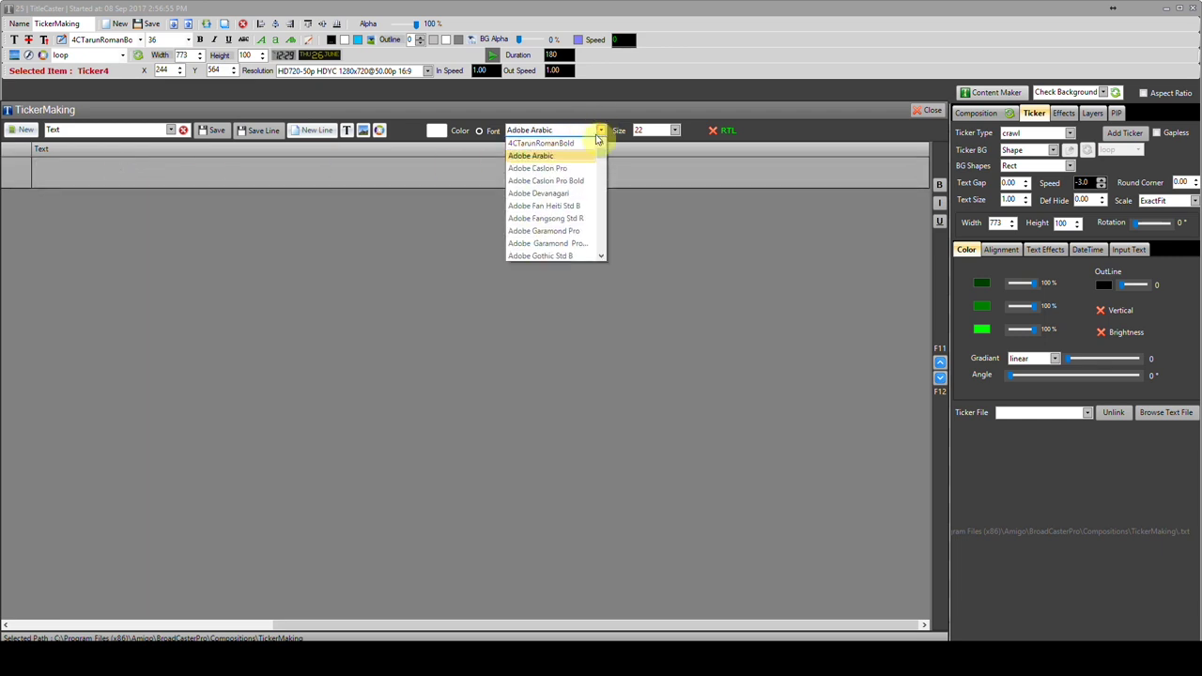
scroll(569, 192, down, 2)
scroll(569, 192, down, 5)
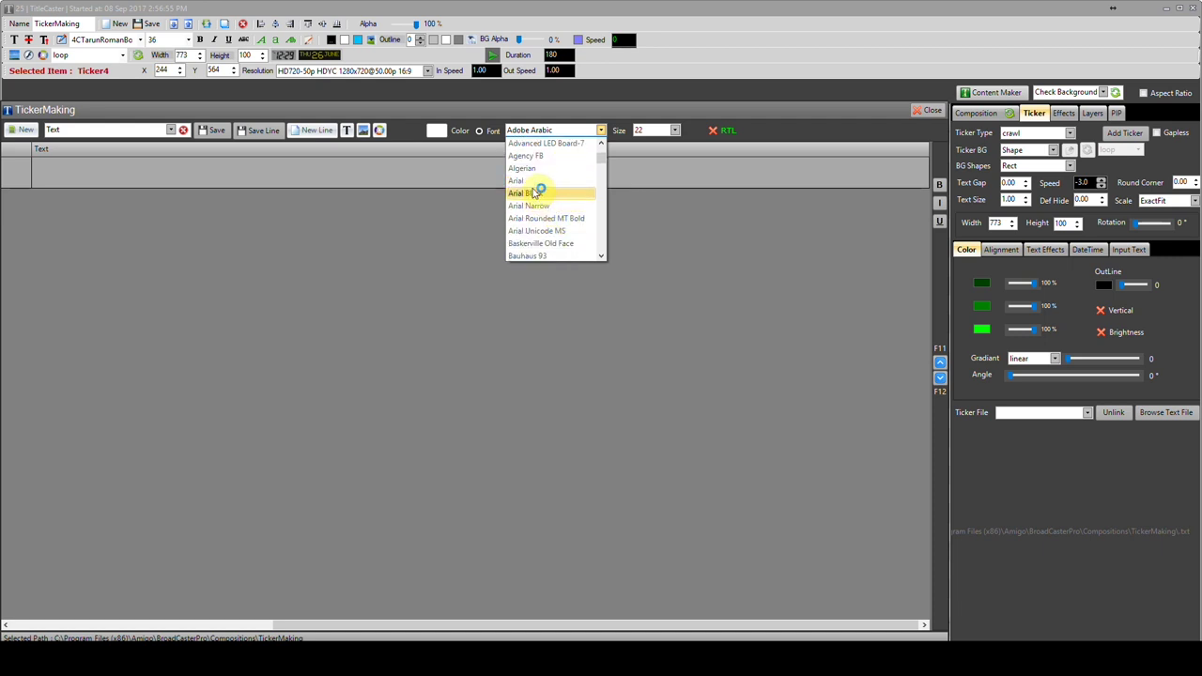
click(531, 191)
Enter "Title Caster Horizontal Scroll" in the first line and save the file.
click(268, 178)
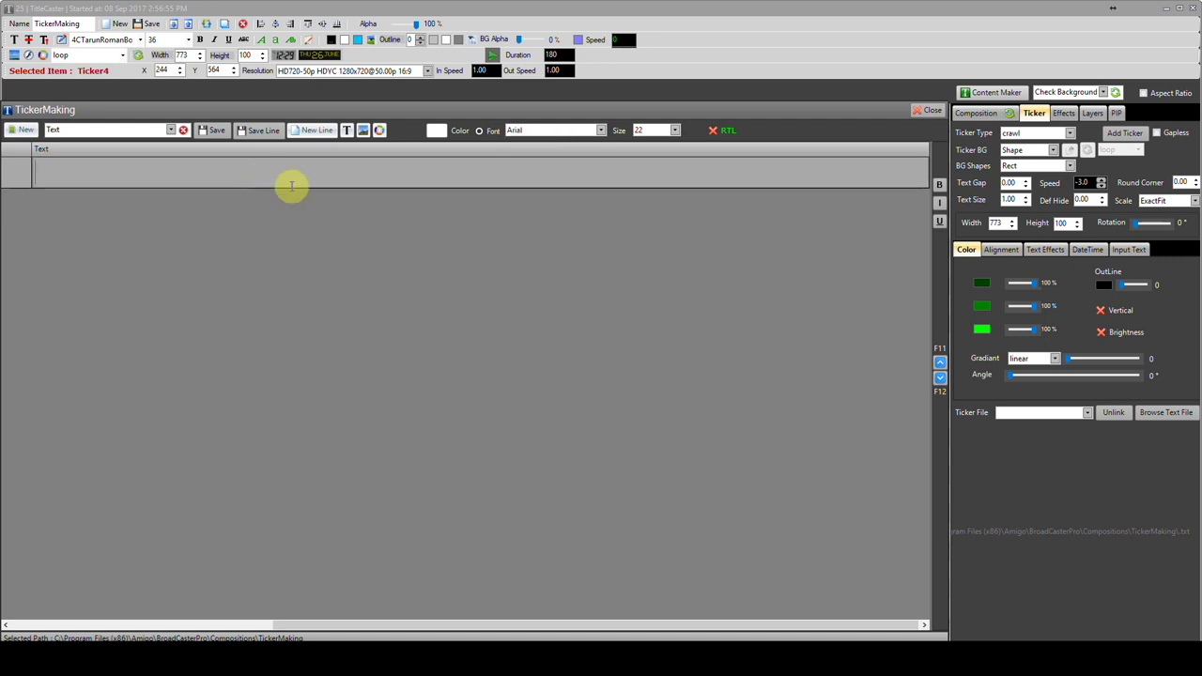
text(Tit)
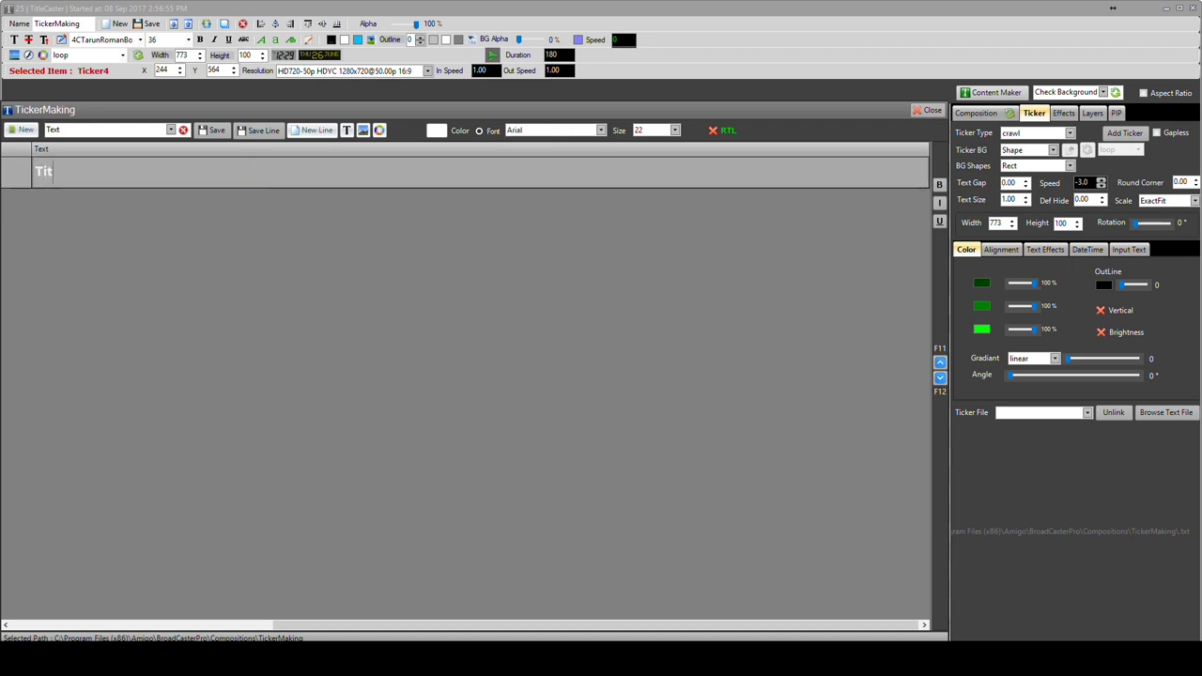
text(le Caster Horizontal Scr)
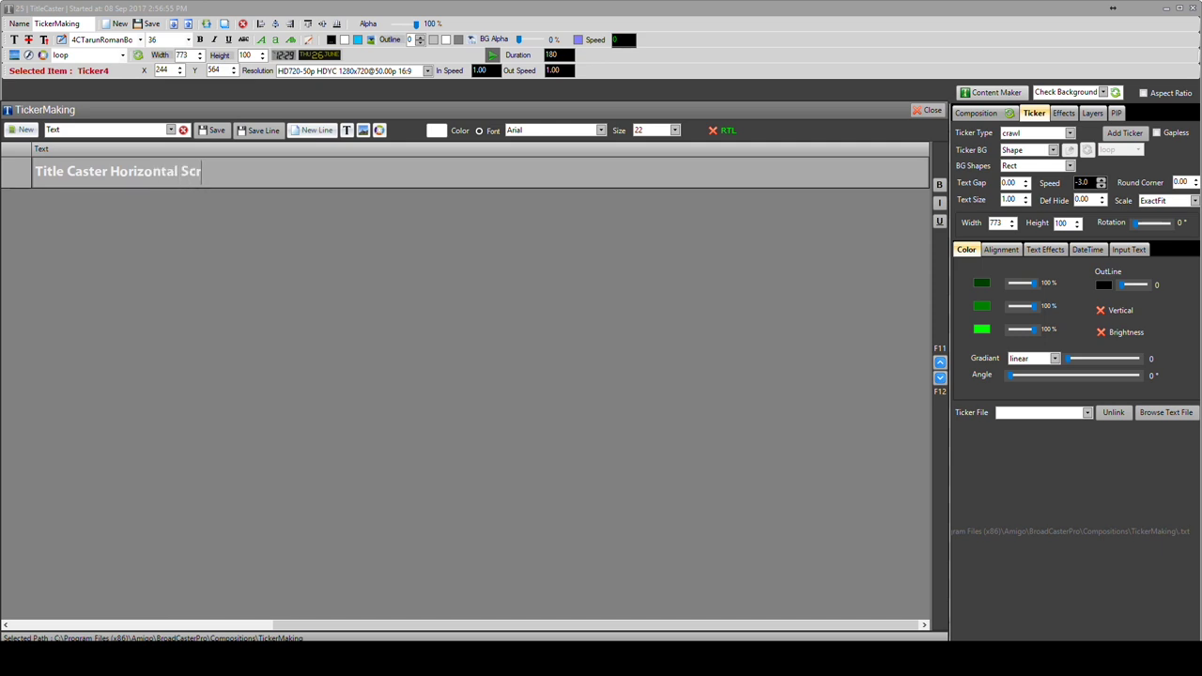
text(oll)
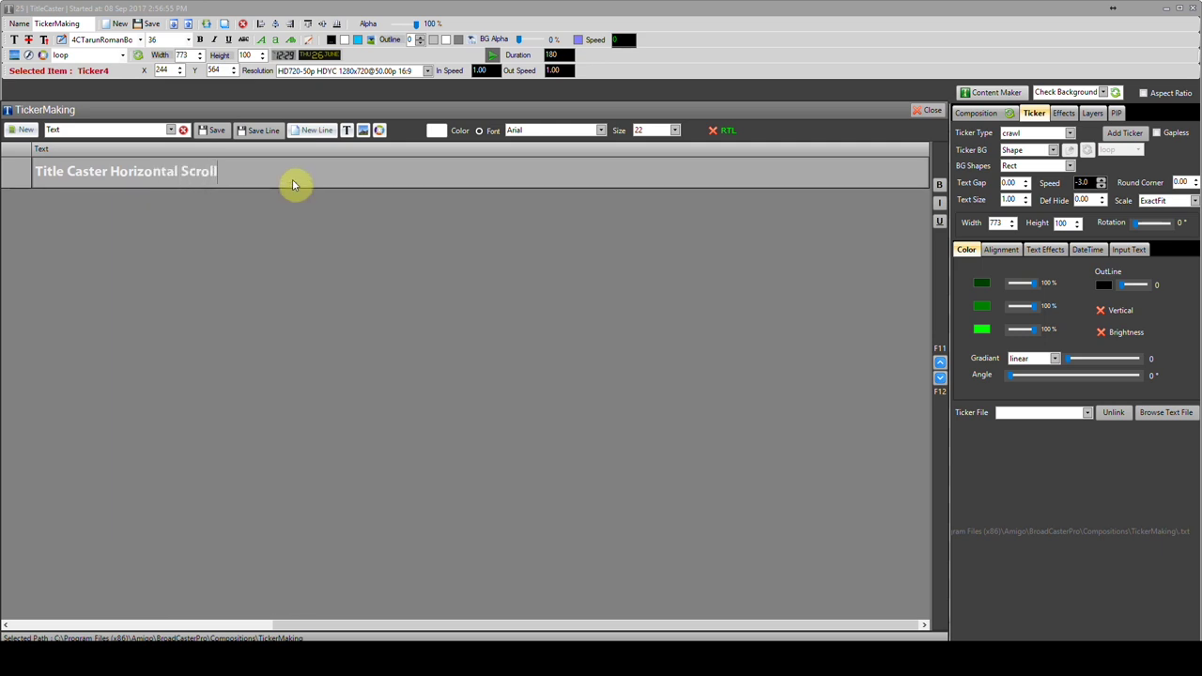
click(214, 130)
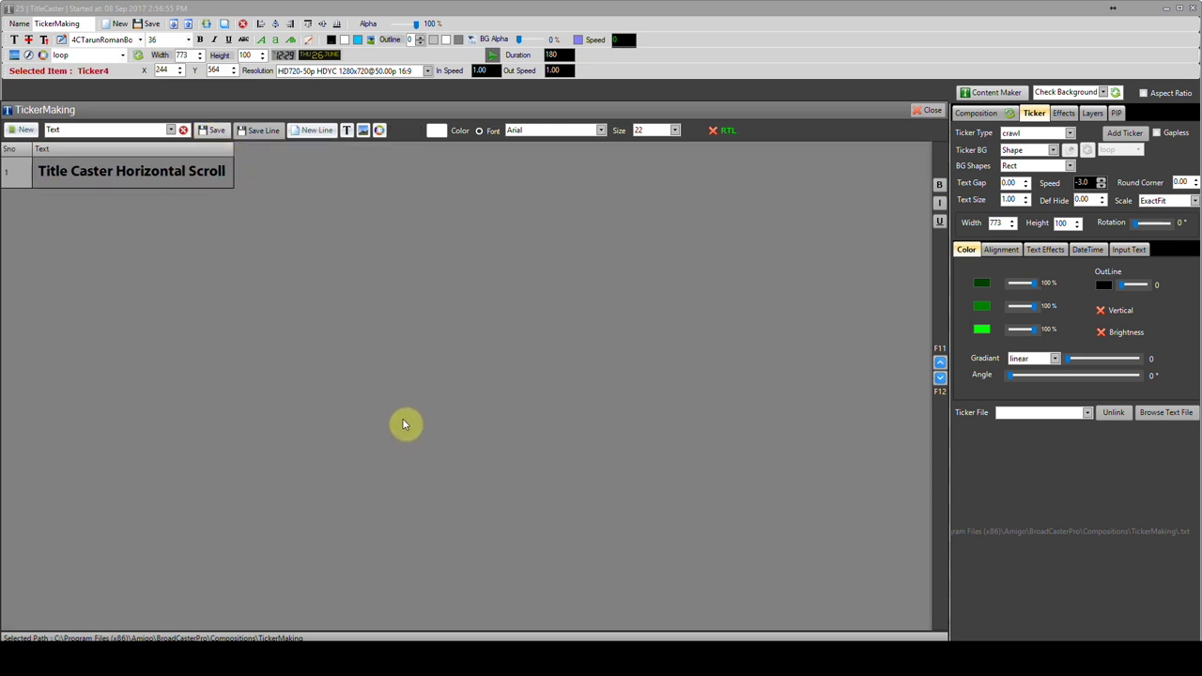
Add and save two more lines reading "Aircaster Horizontal Scroll" and "MusicCaster Horizontal Scroll".
click(314, 129)
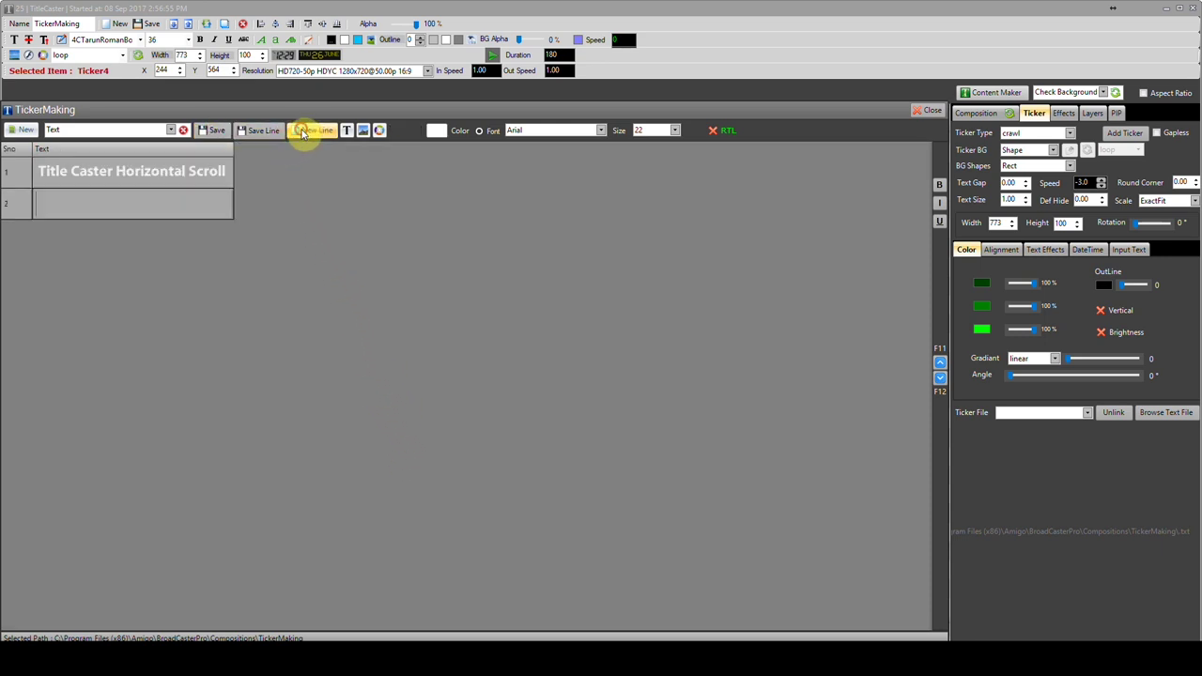
text(Aircaster Horizontal Scroll)
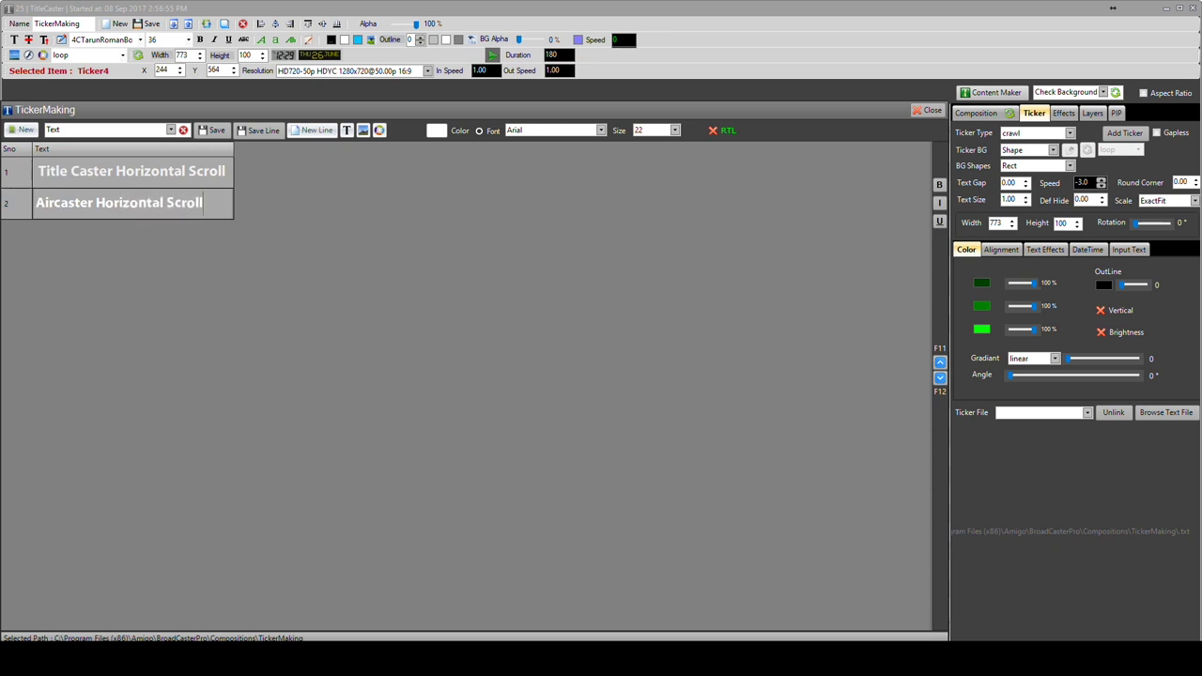
click(211, 130)
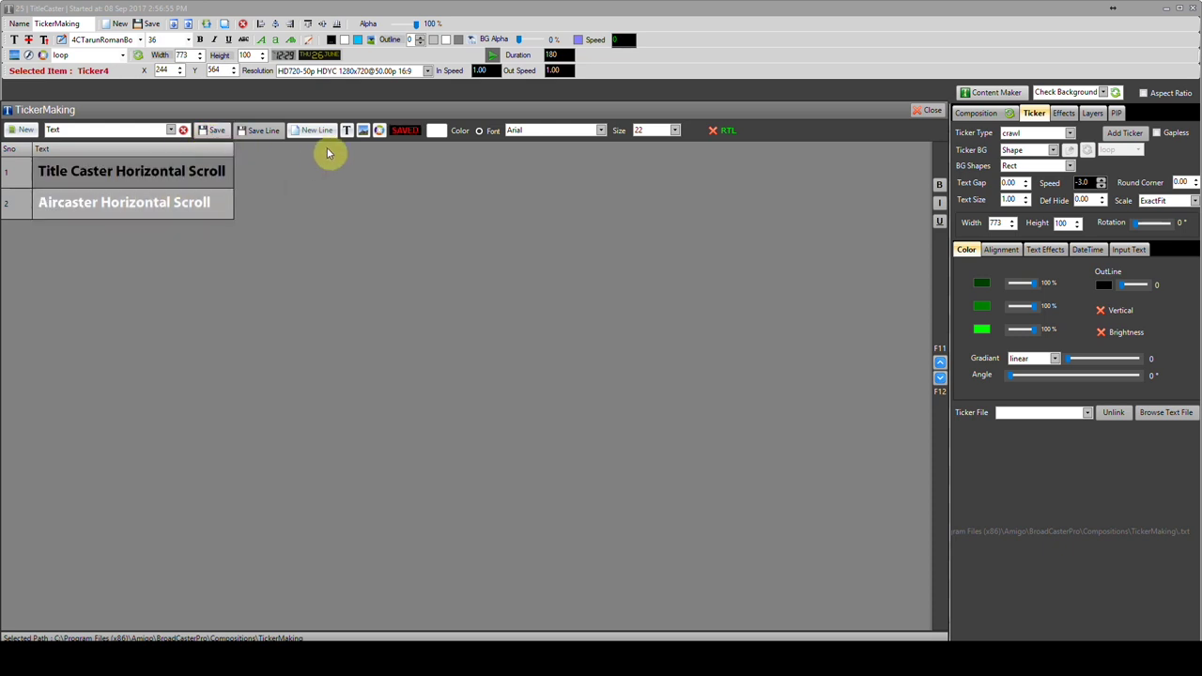
click(320, 131)
text(MusicCaster Horizontal Scroll)
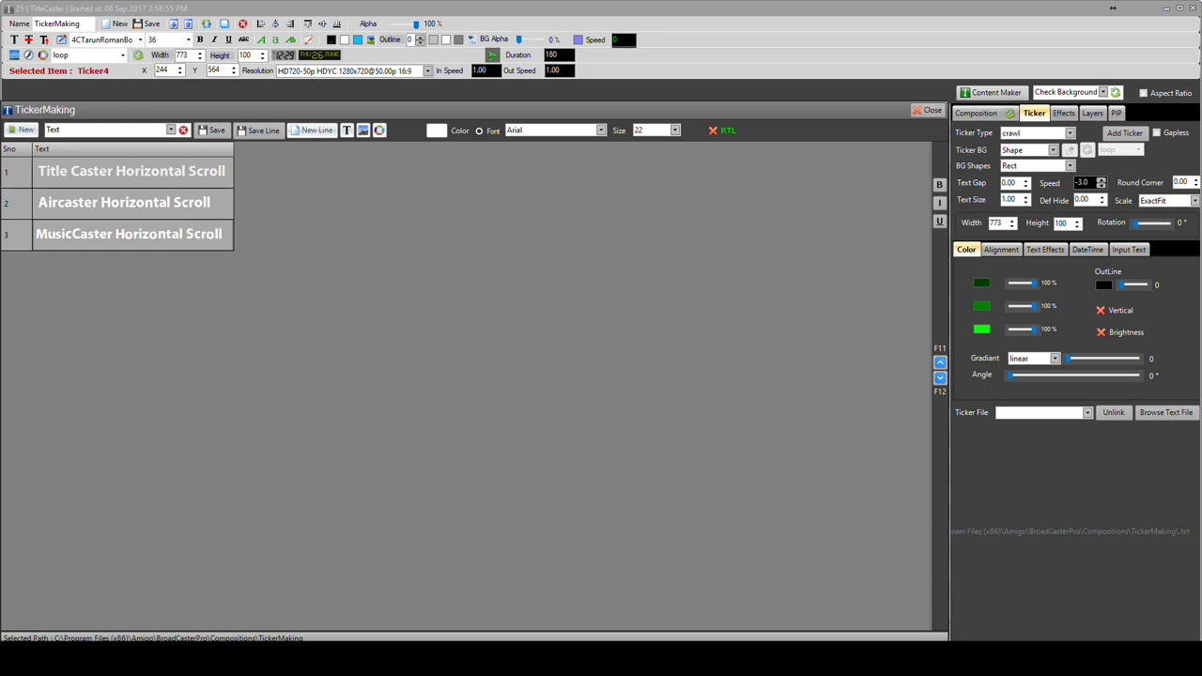
click(215, 131)
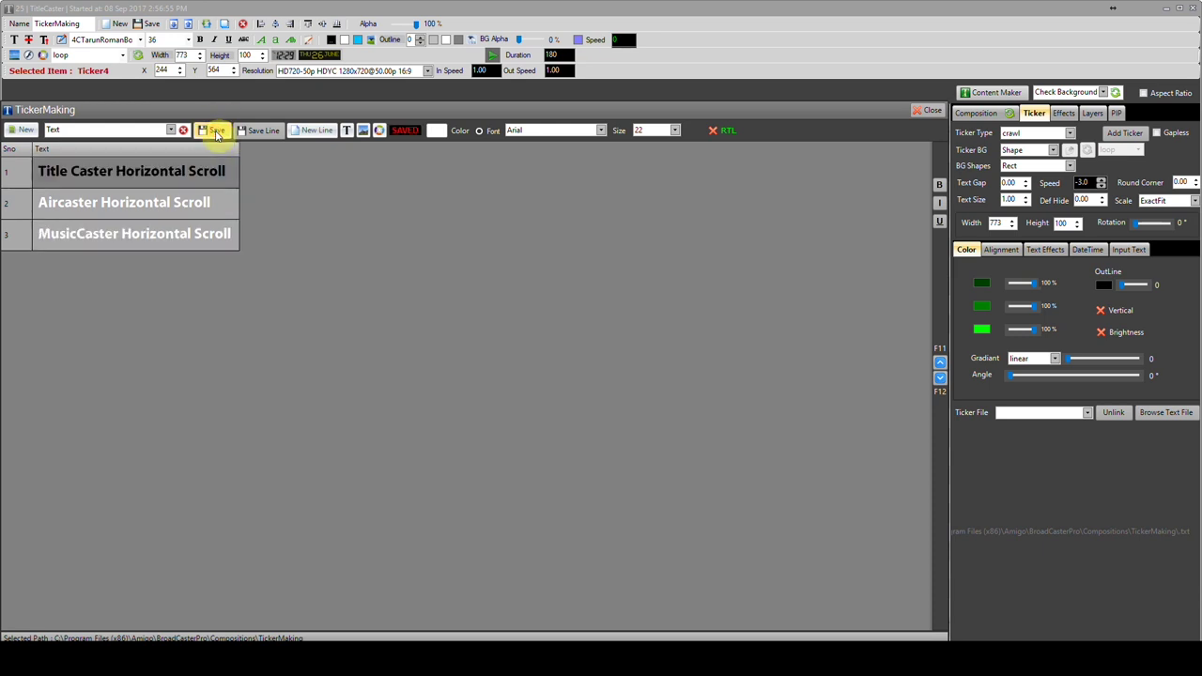
Set the text color of the ticker lines to white and save the Text file.
click(17, 175)
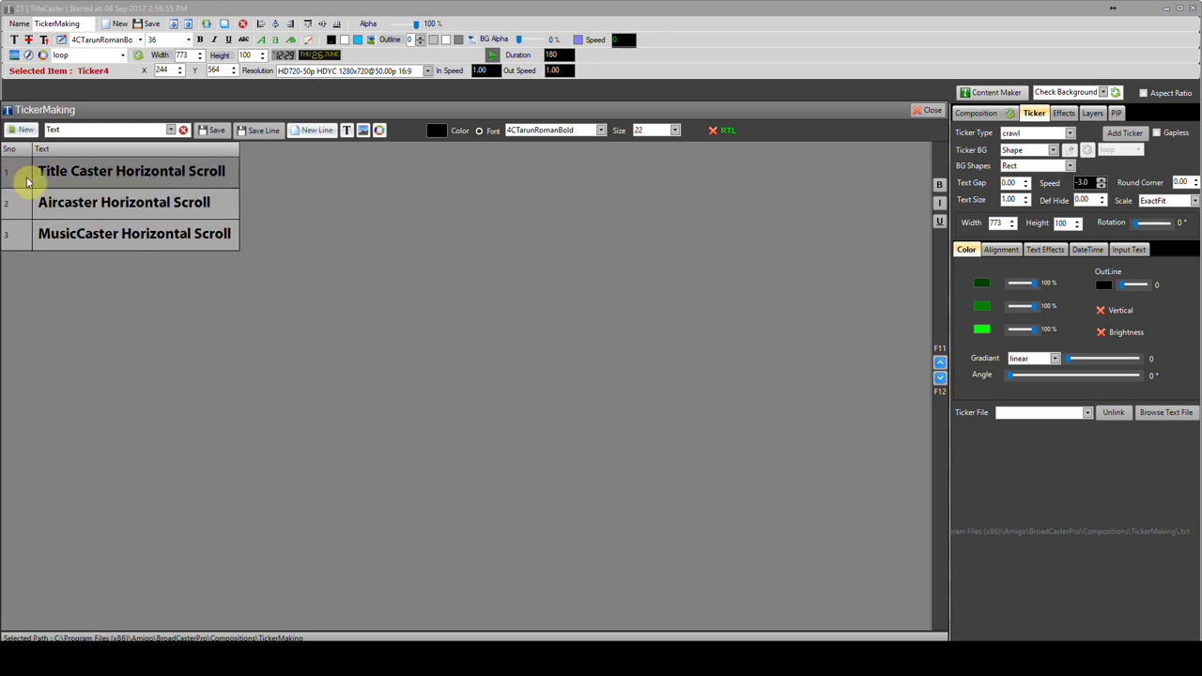
click(437, 130)
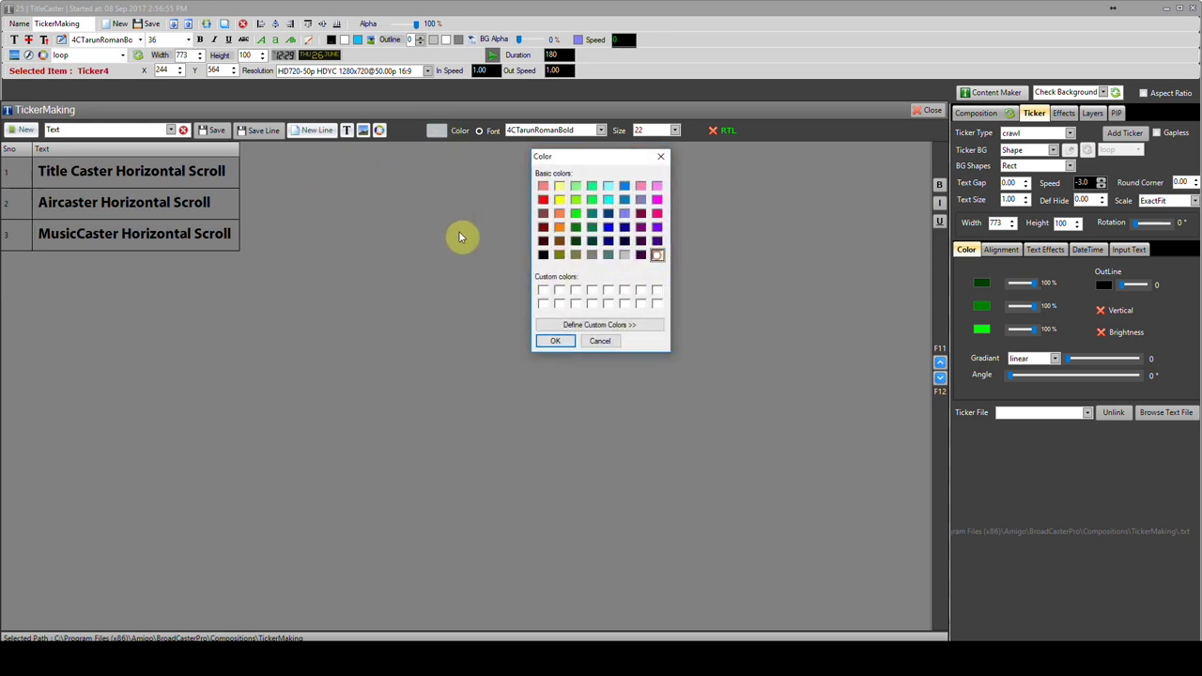
click(559, 341)
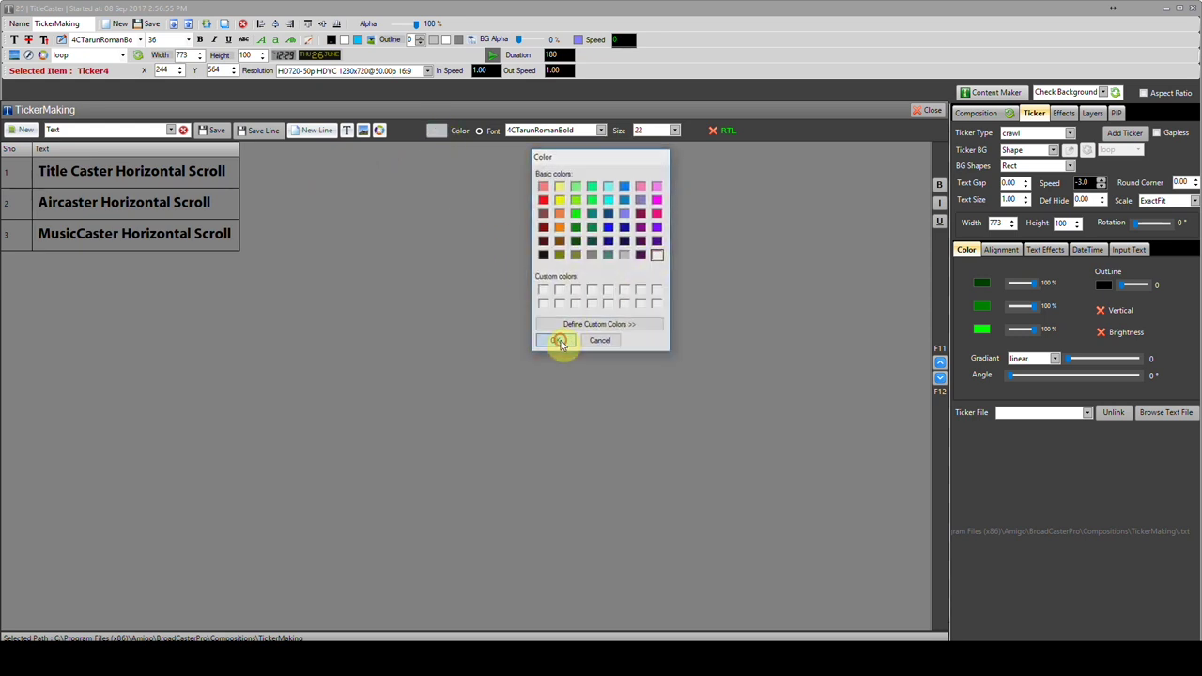
click(214, 130)
click(194, 201)
click(183, 178)
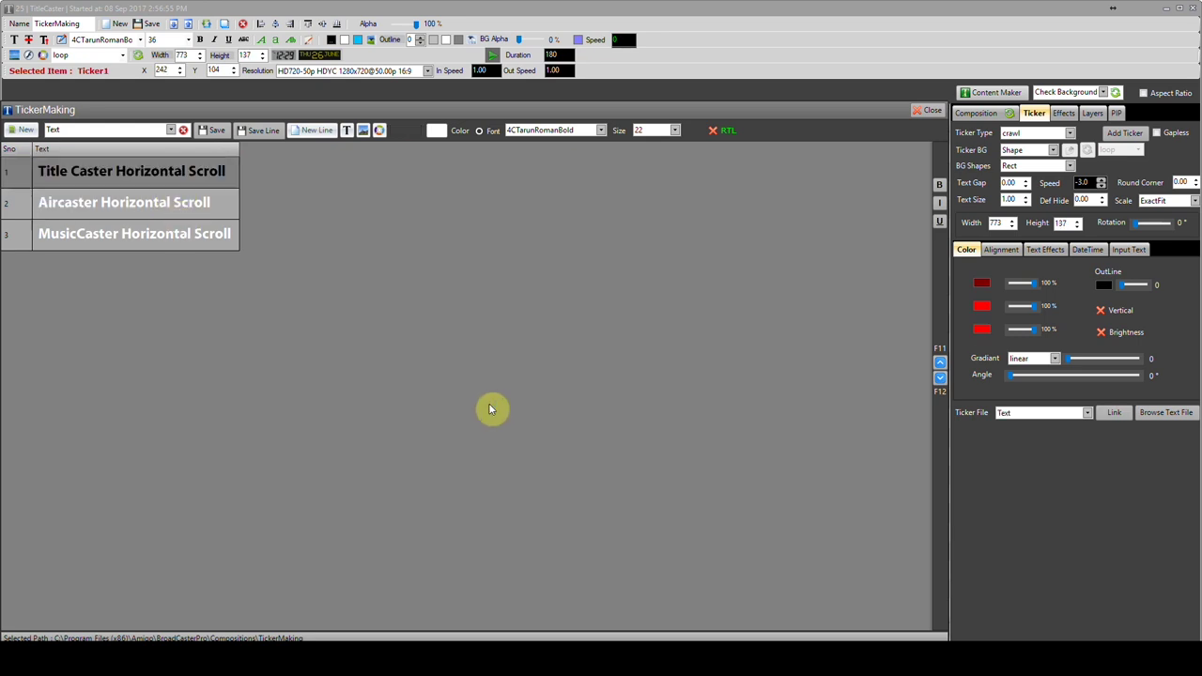
Close the Content Maker and link the Text file to the red ticker.
click(927, 112)
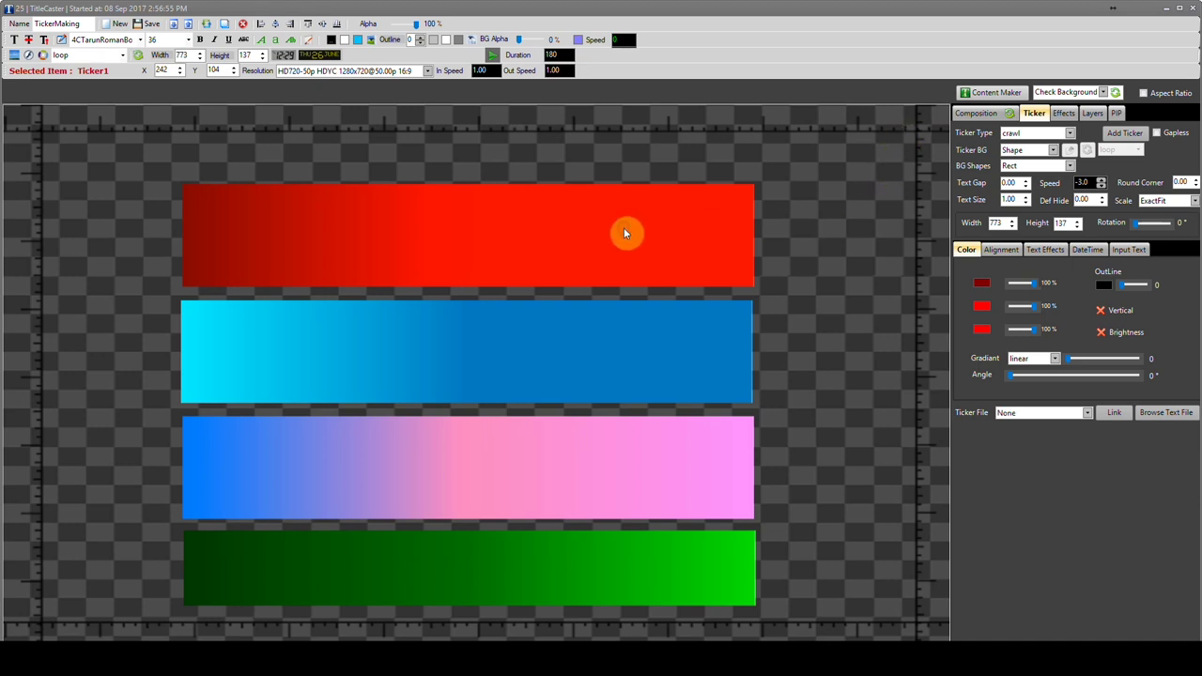
click(1088, 414)
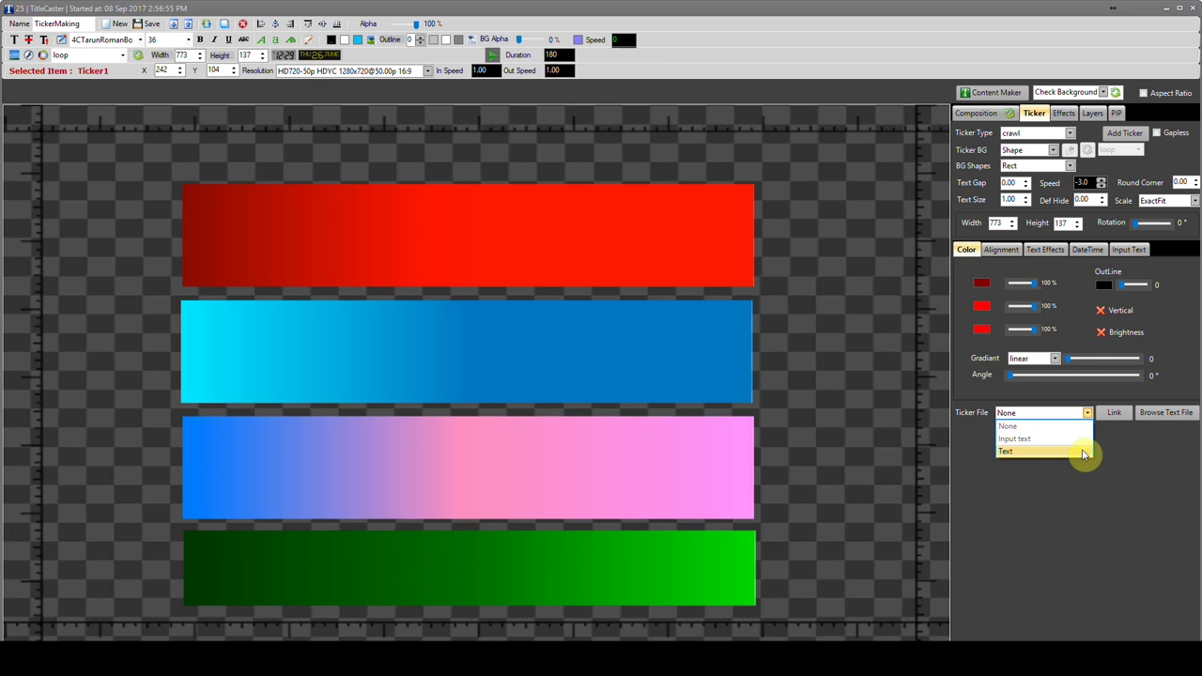
click(1083, 453)
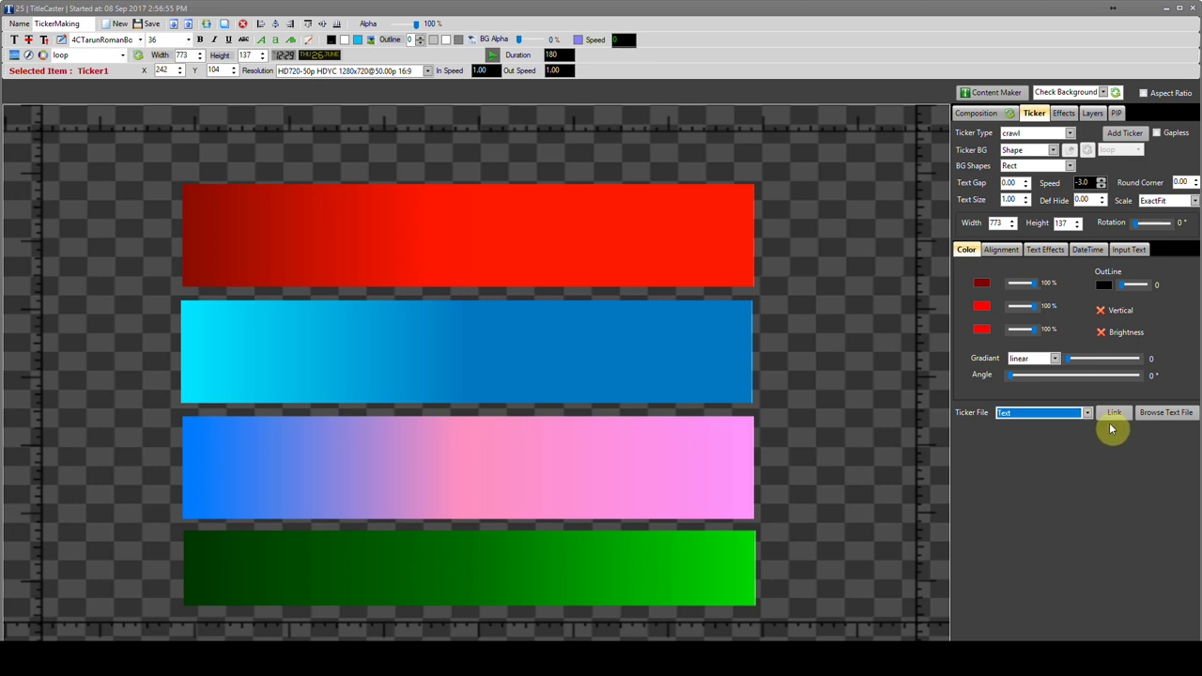
click(1112, 414)
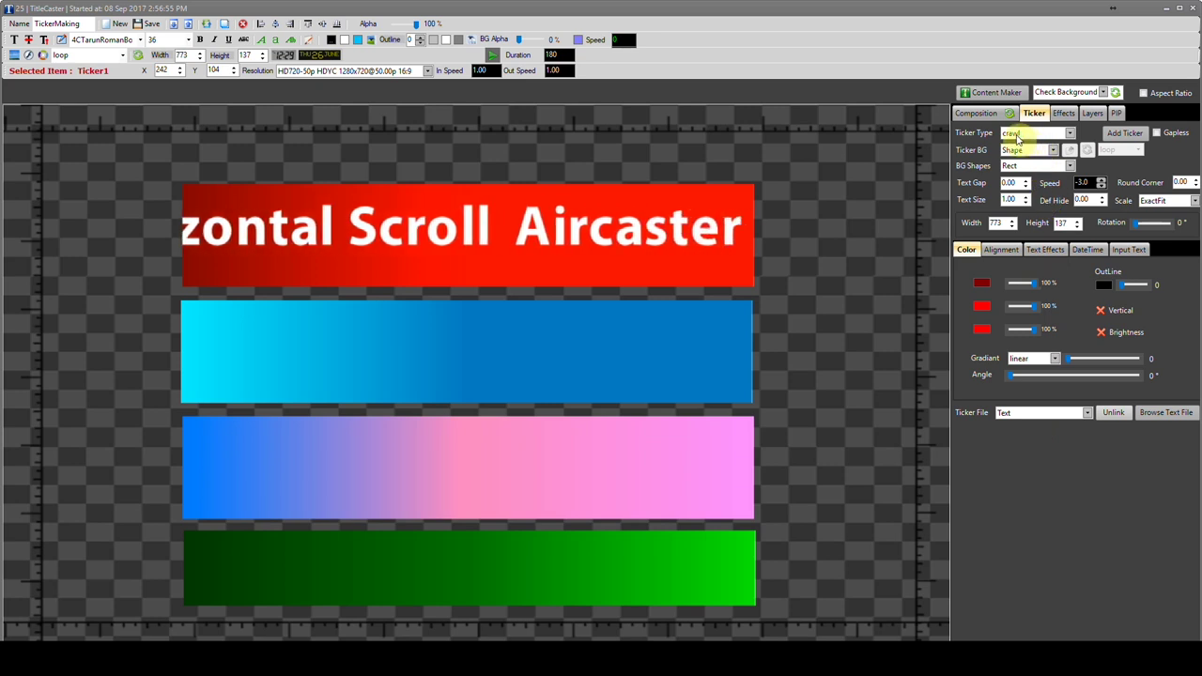
Try the roll and ticker-horz ticker types on the red ticker.
click(628, 239)
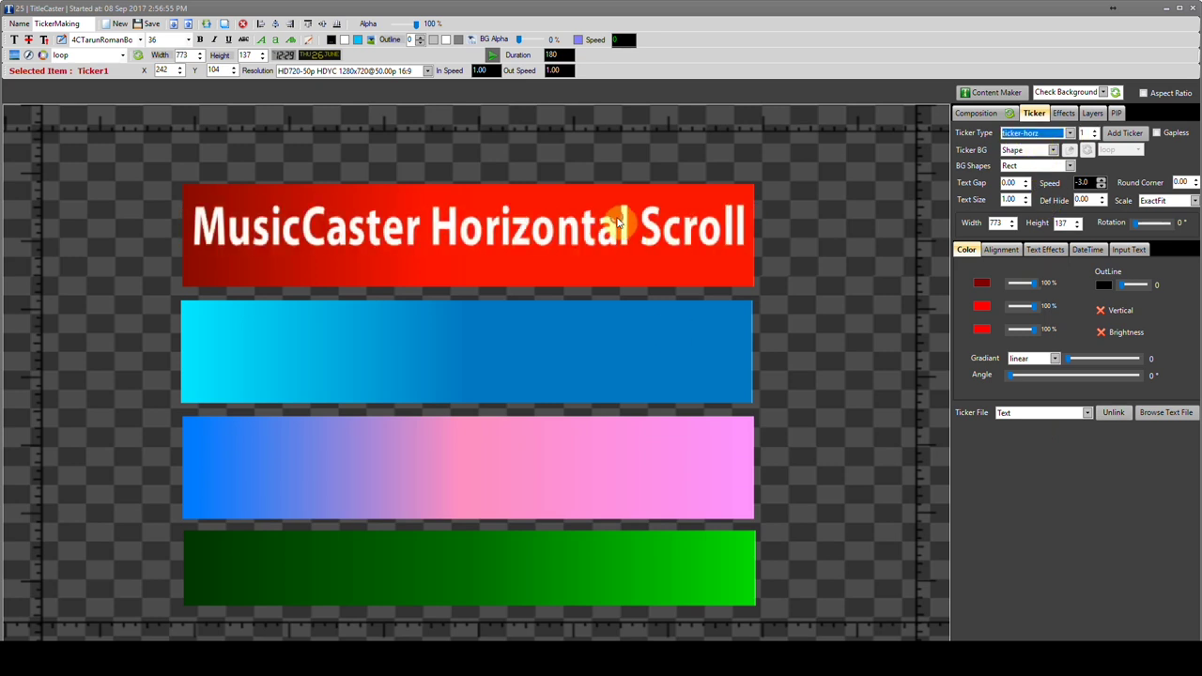
click(1070, 133)
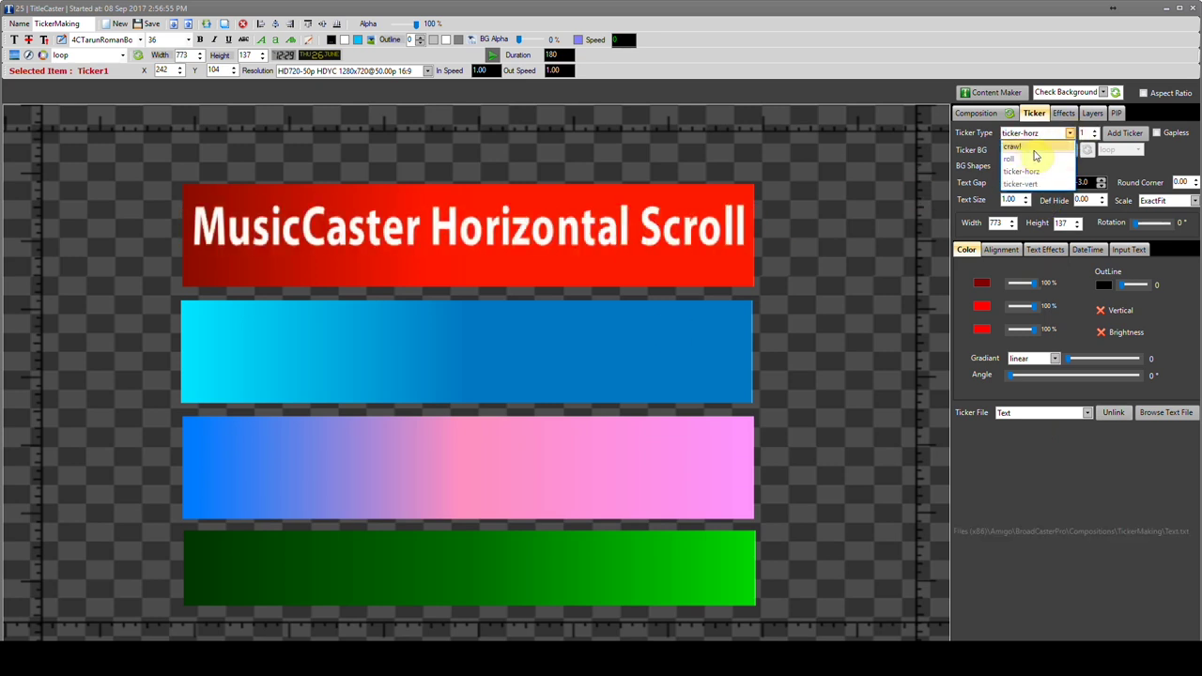
click(1020, 159)
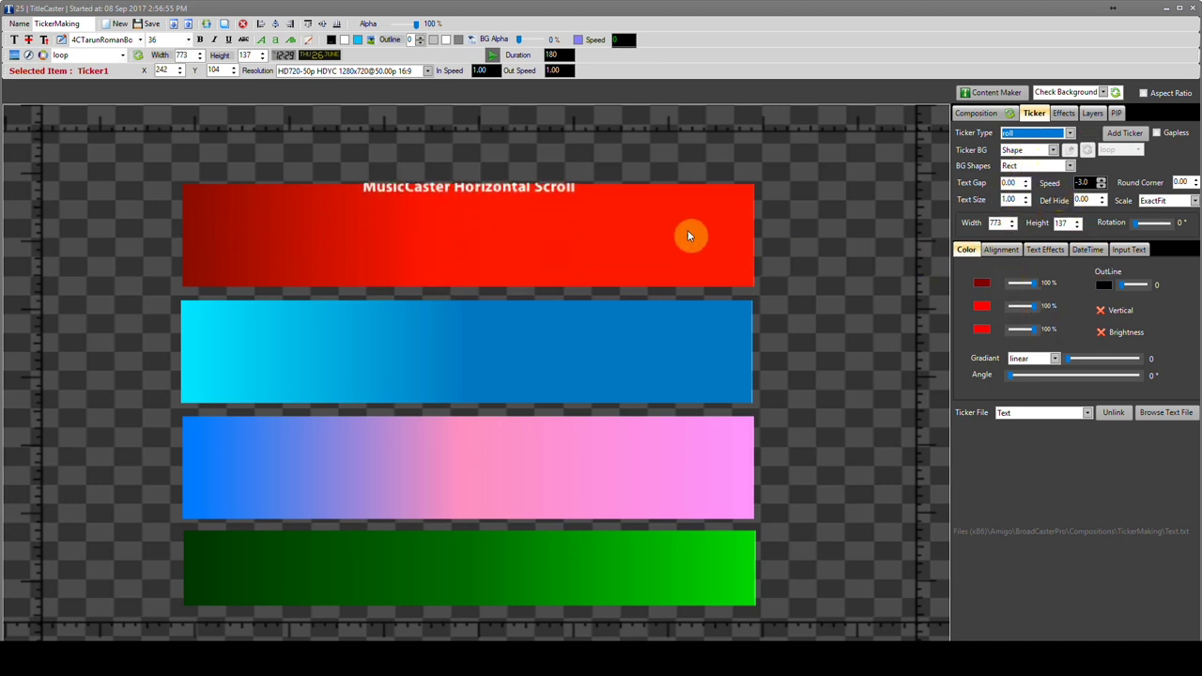
click(1070, 133)
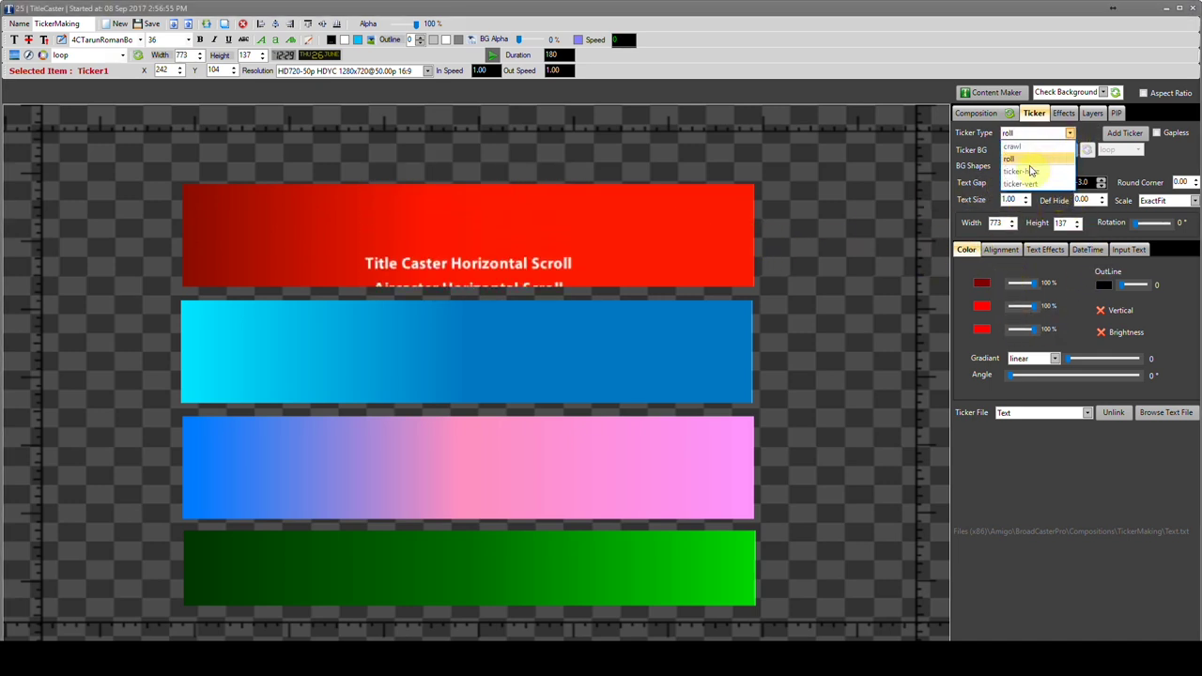
click(1025, 172)
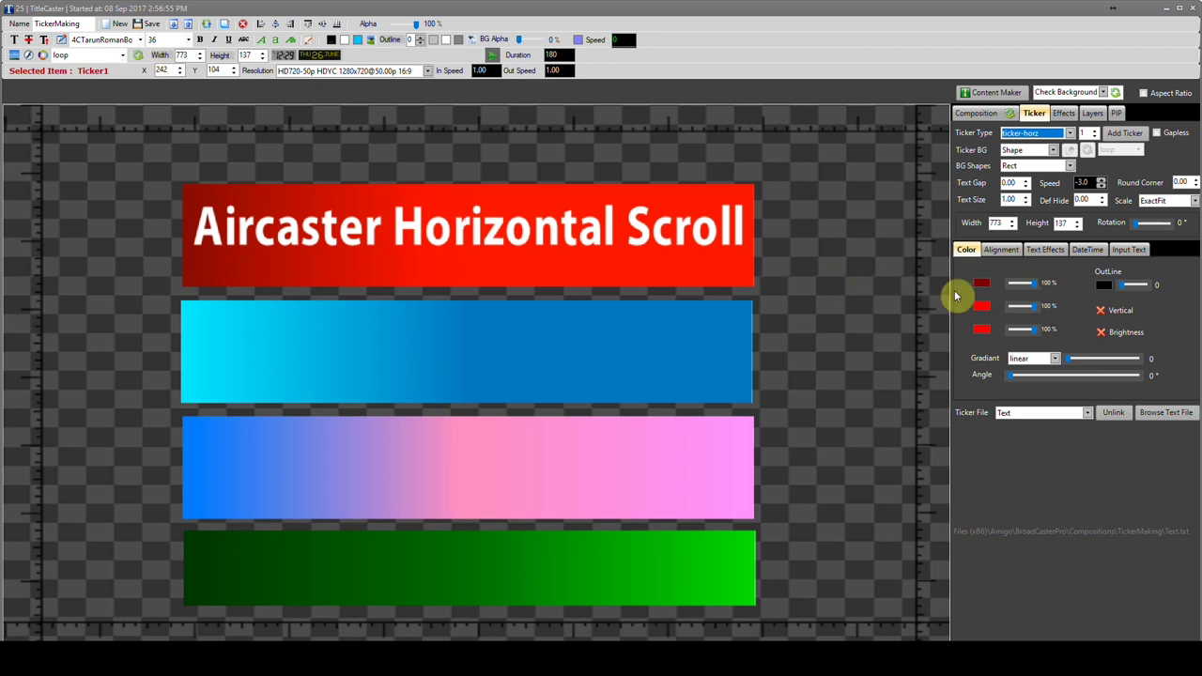
Try a text size of 1.10 on the red ticker and restore it to 1.00.
click(1028, 197)
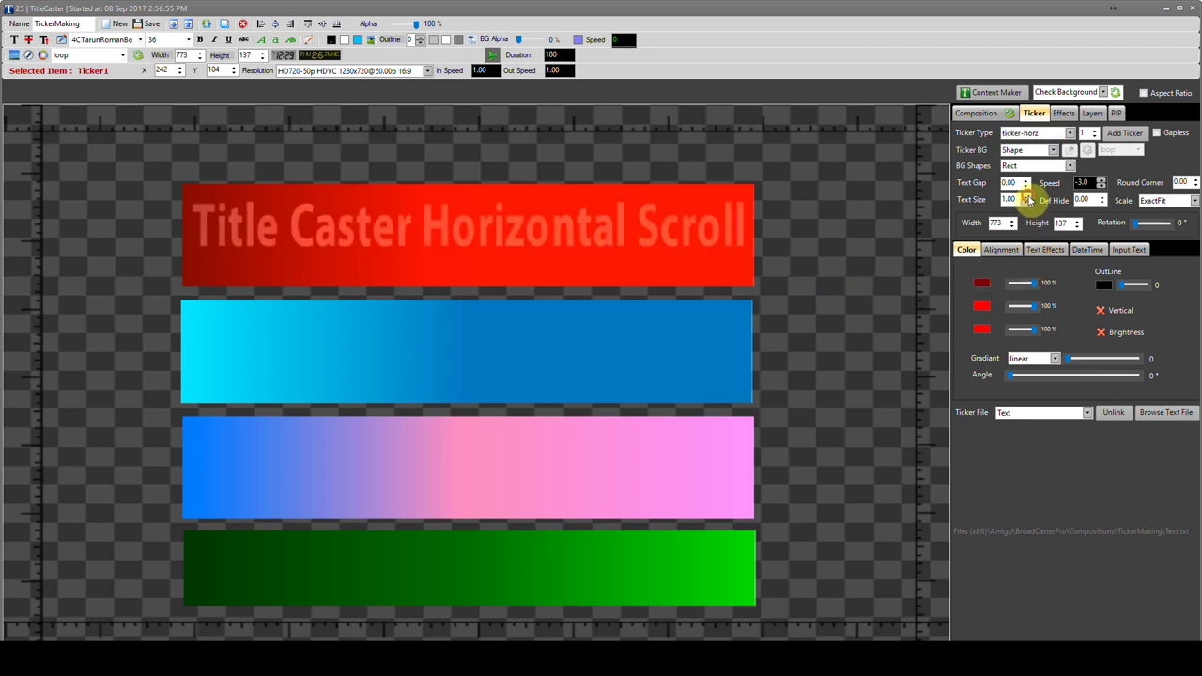
click(1027, 207)
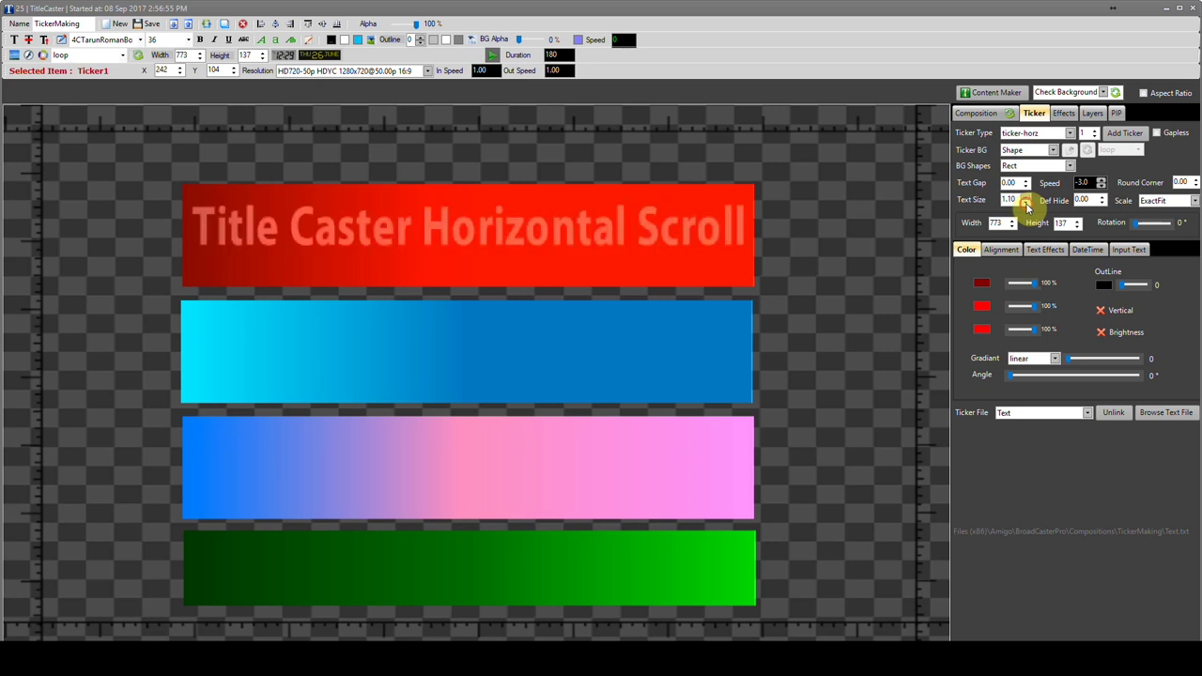
click(1028, 204)
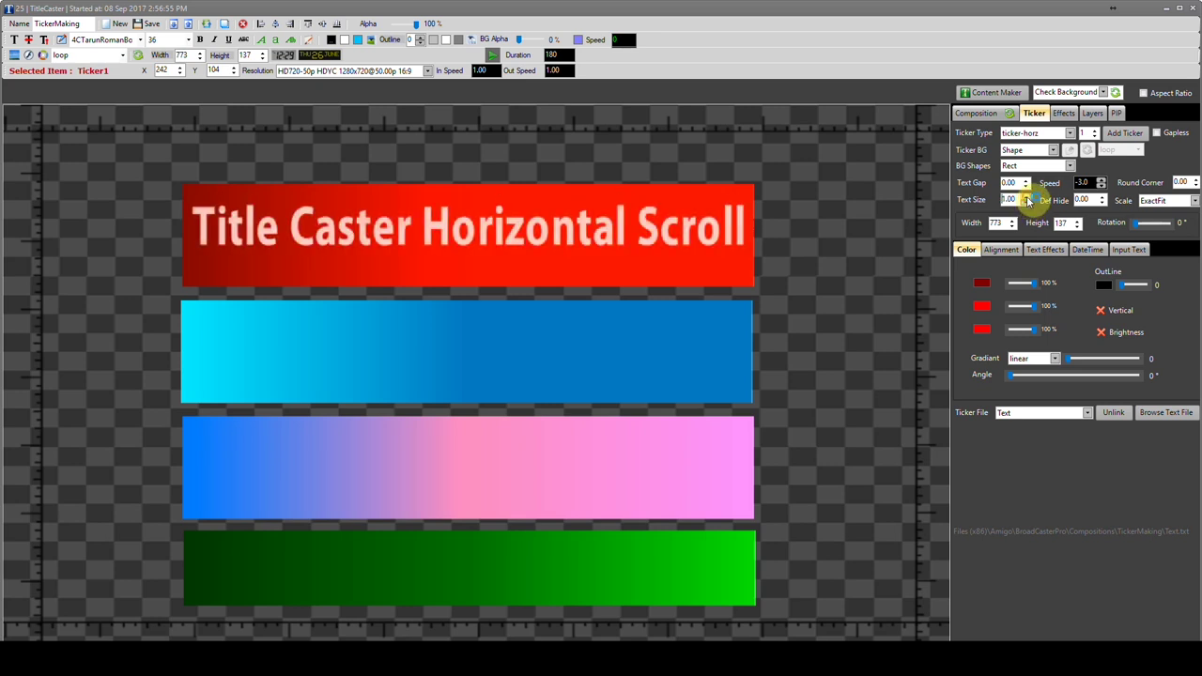
click(1028, 196)
Set the red ticker's type to crawl and its Text_Left alignment offset to 43.
click(1042, 133)
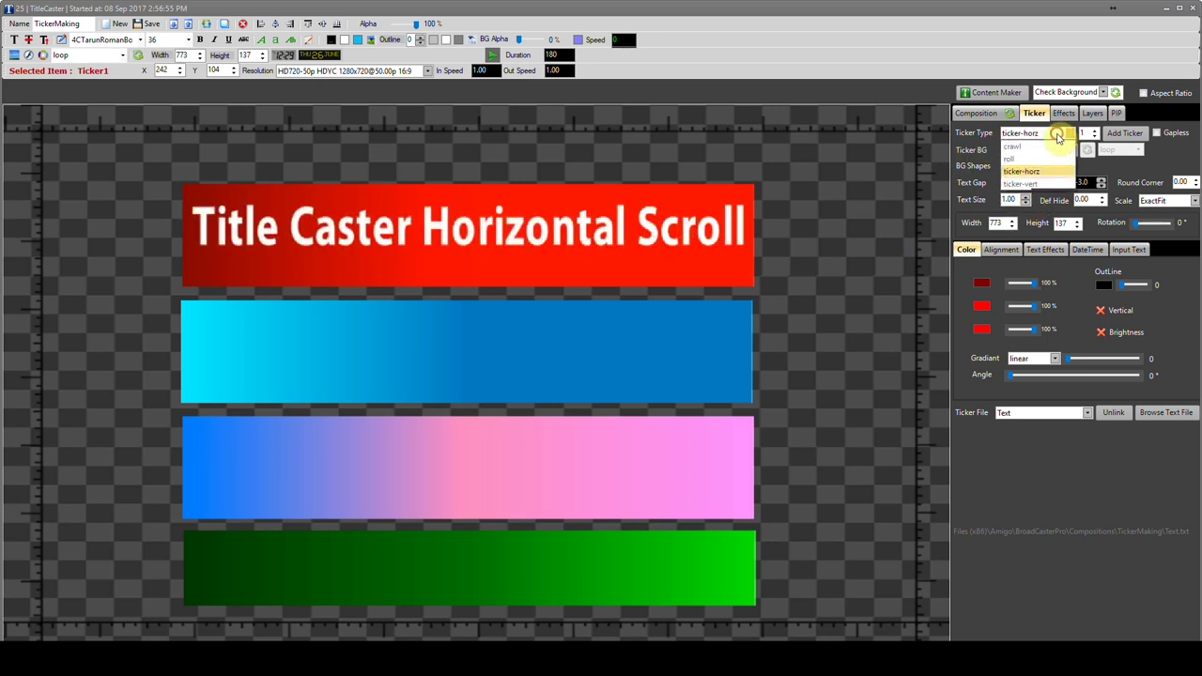
click(1031, 150)
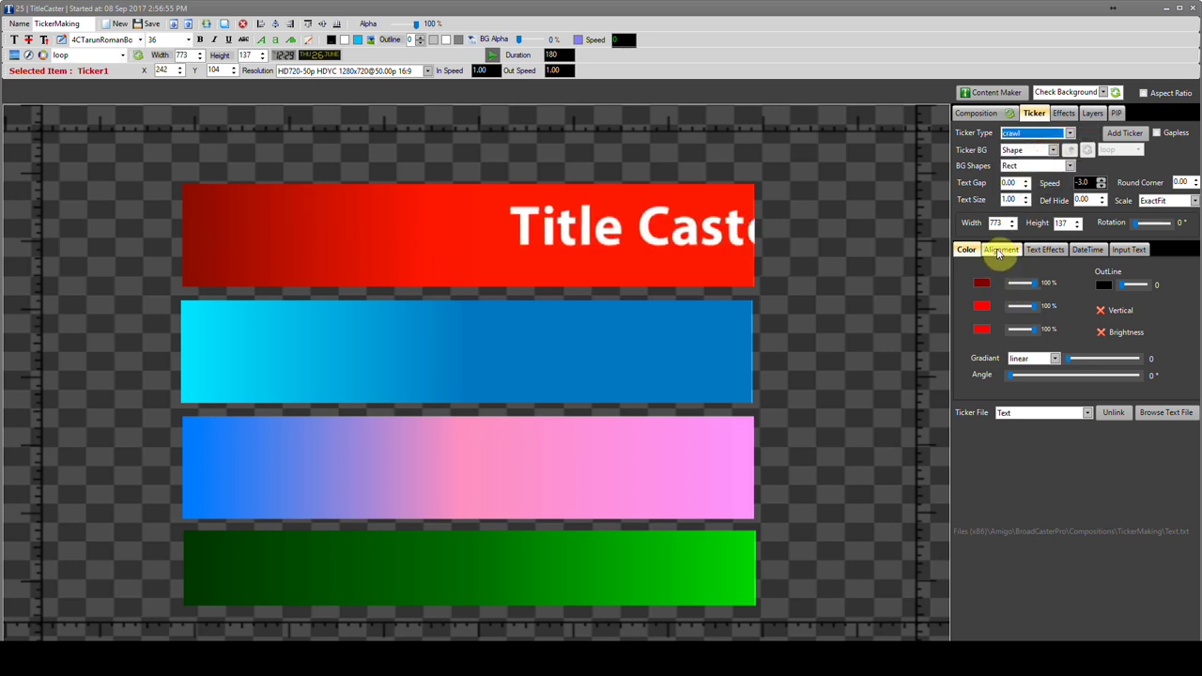
click(997, 249)
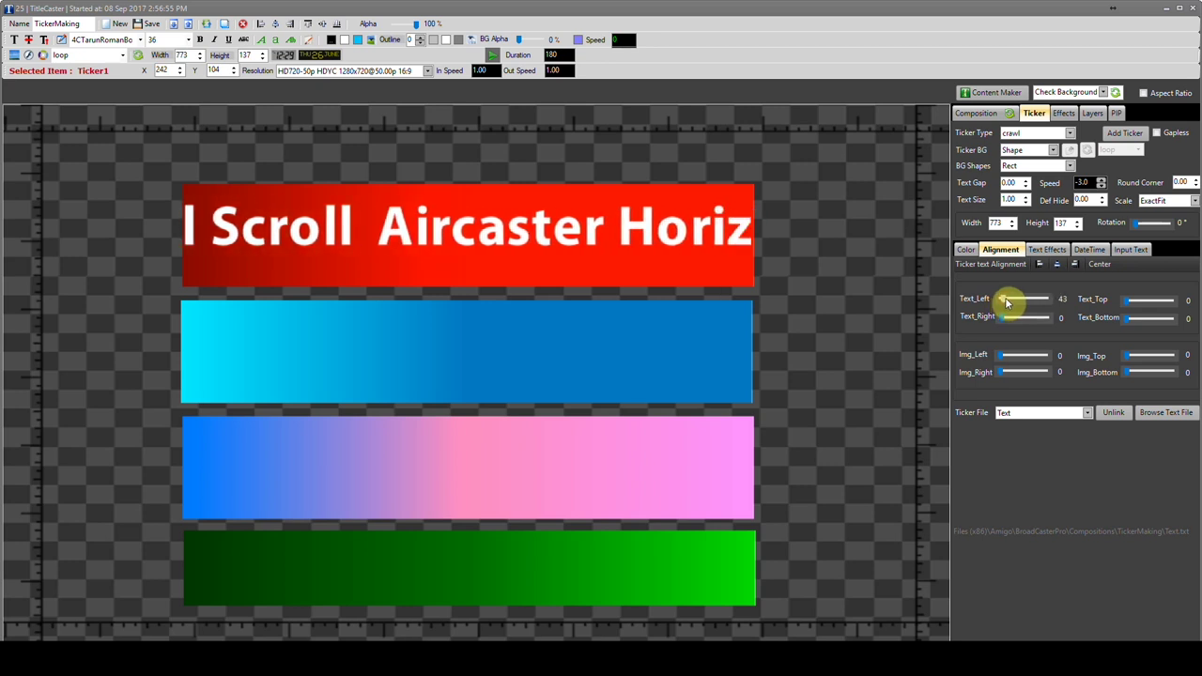
drag(1012, 301, 1036, 300)
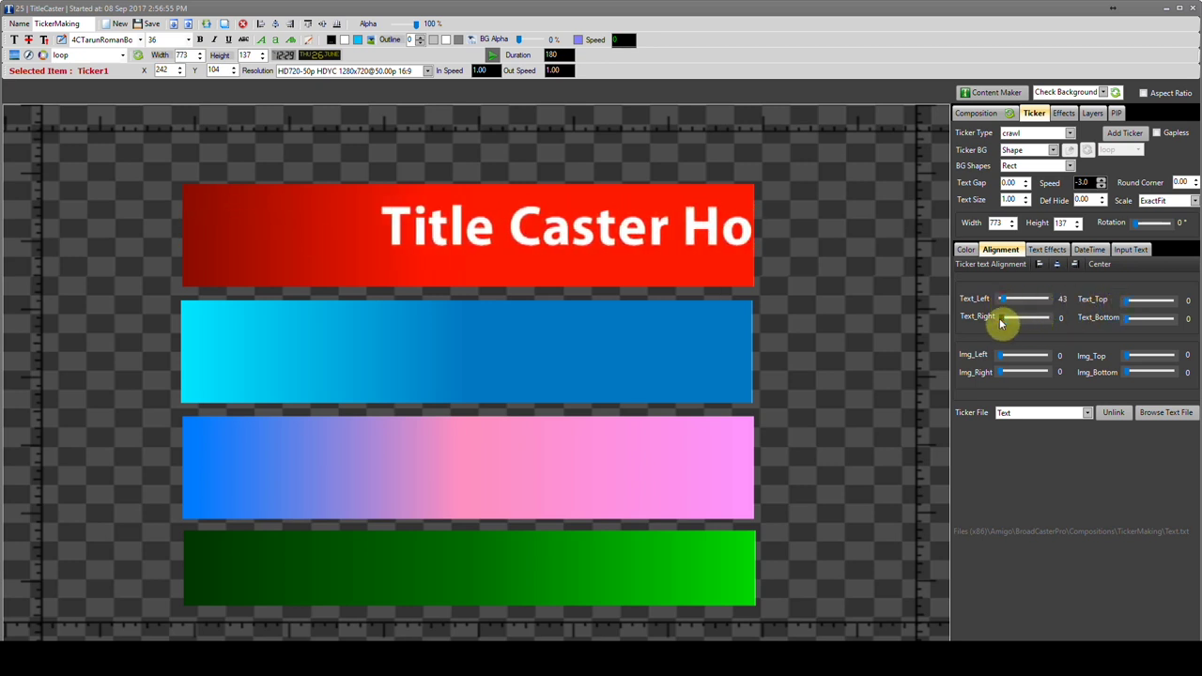
drag(998, 317, 1003, 320)
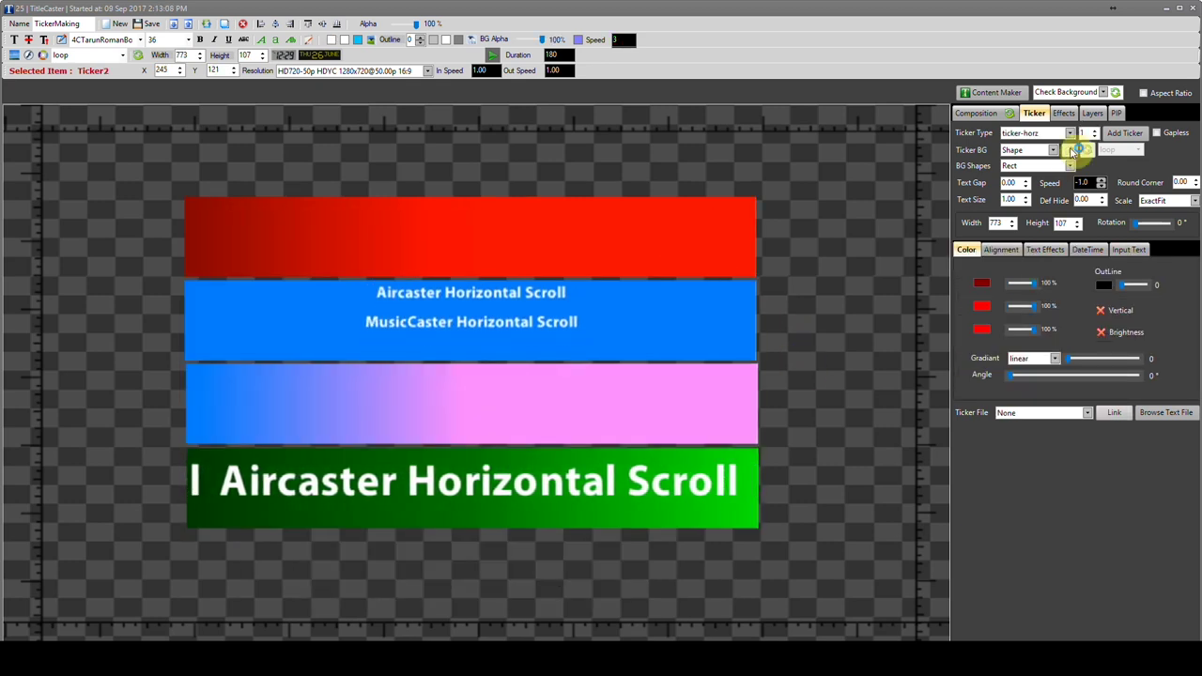
Set the red ticker's type to ticker-horz and link the Text file to it.
click(1070, 133)
click(1063, 171)
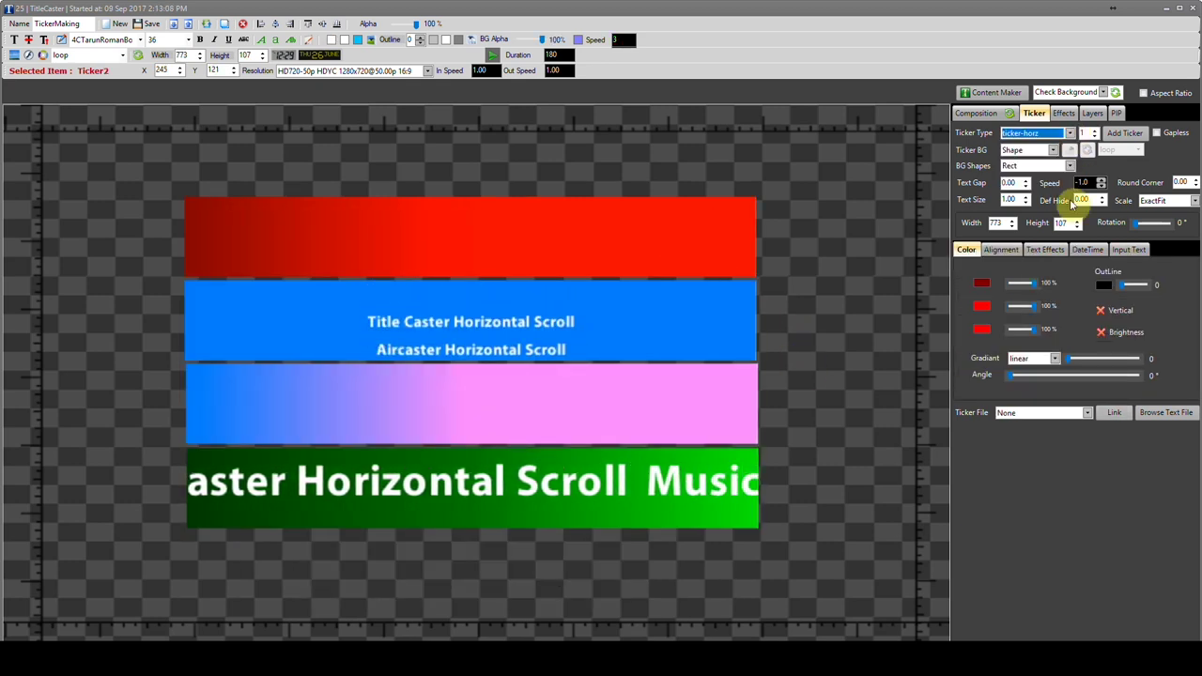
click(1080, 412)
click(1044, 477)
click(1111, 416)
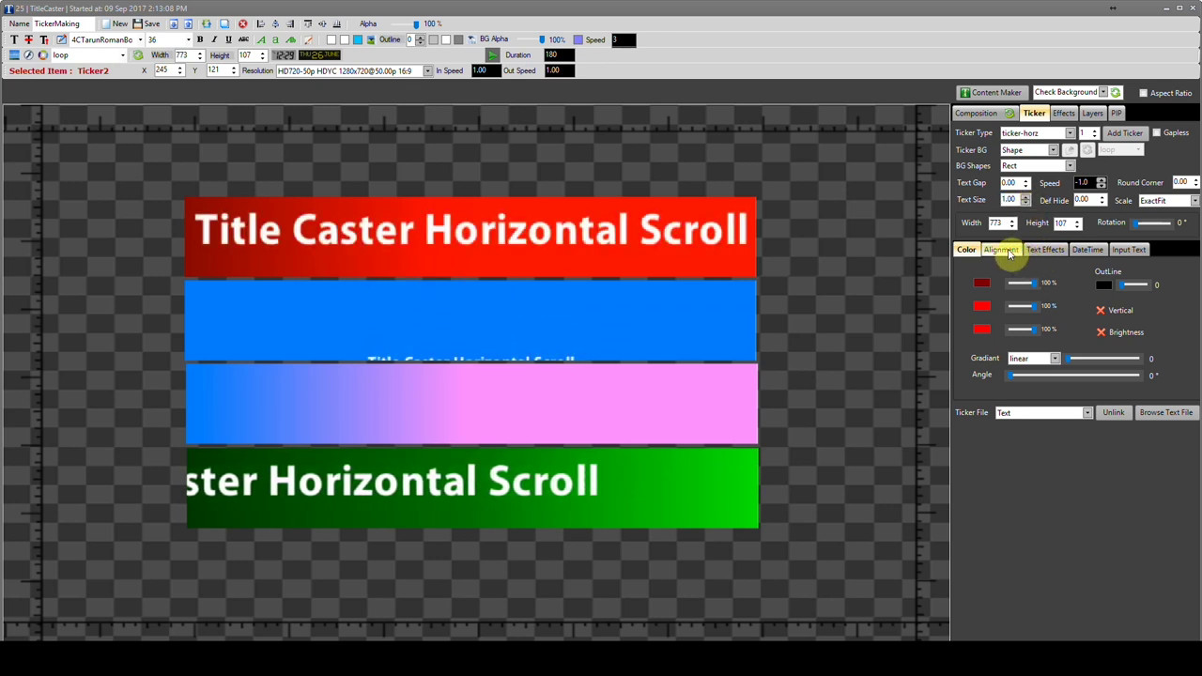
Open the red ticker's text effects settings, keeping ticker-horz as the ticker type.
click(1007, 254)
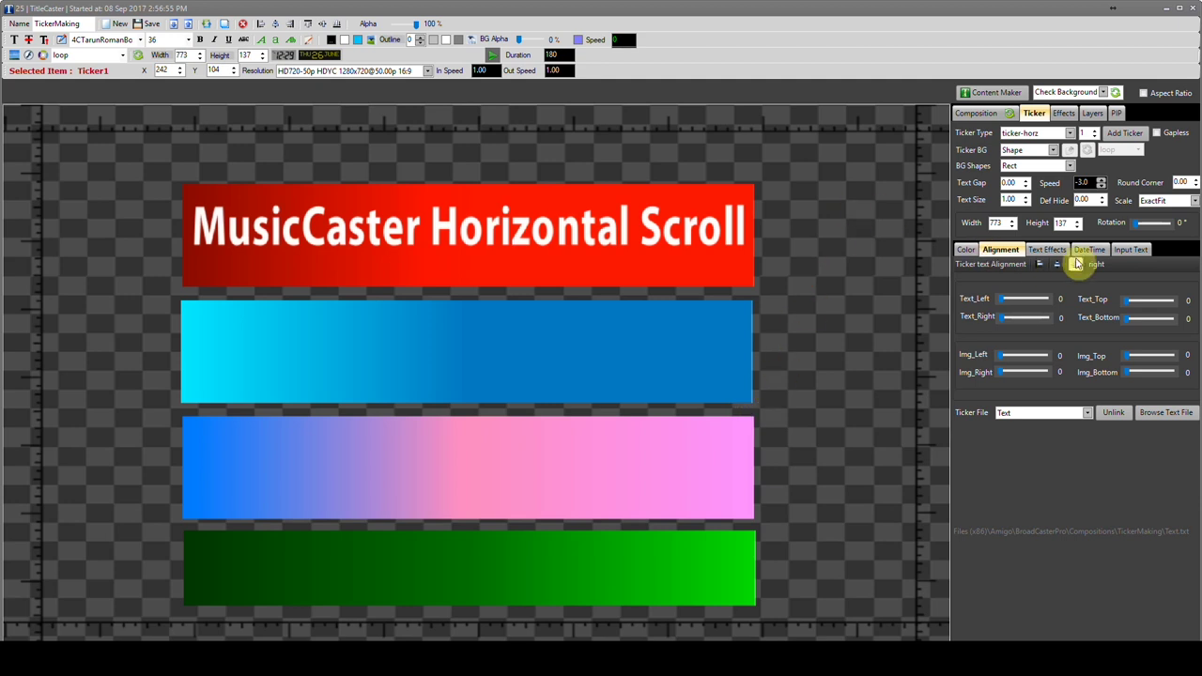
click(1047, 251)
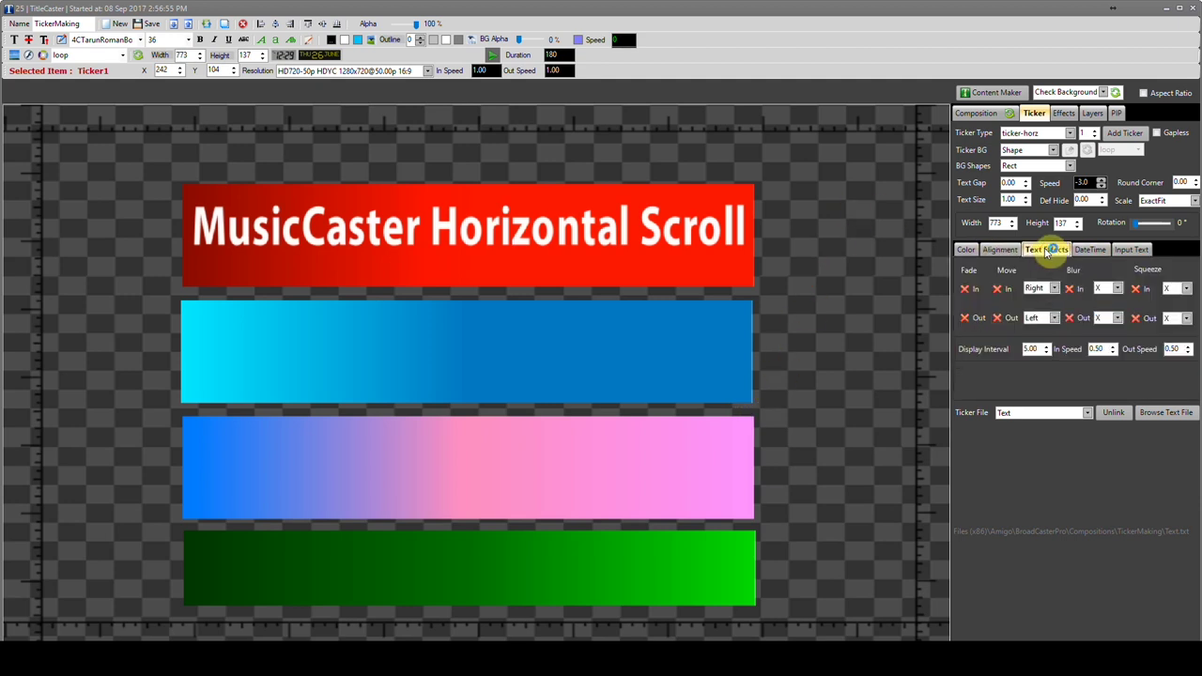
click(1070, 133)
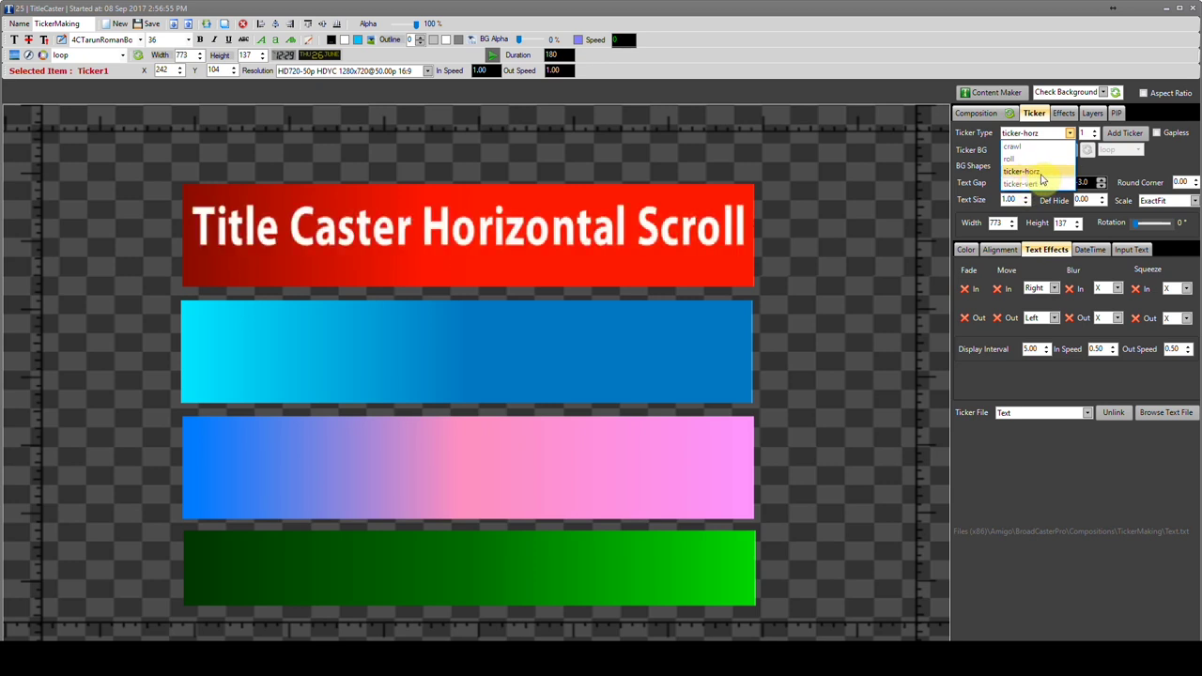
click(1071, 135)
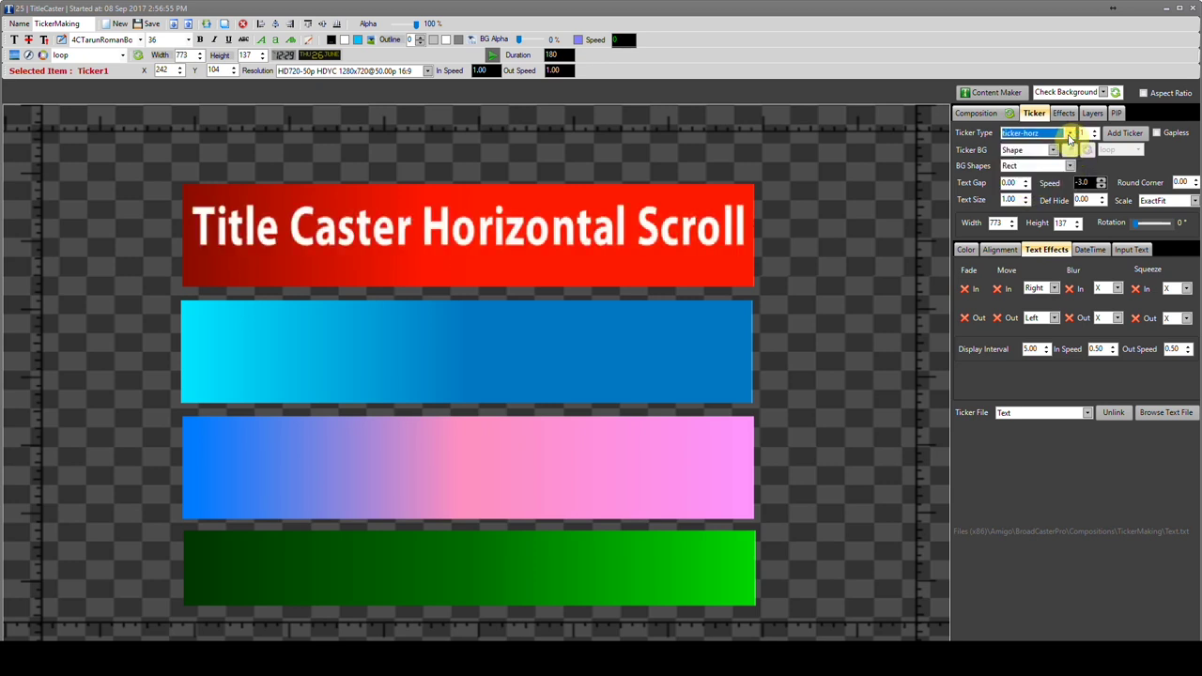
click(1069, 134)
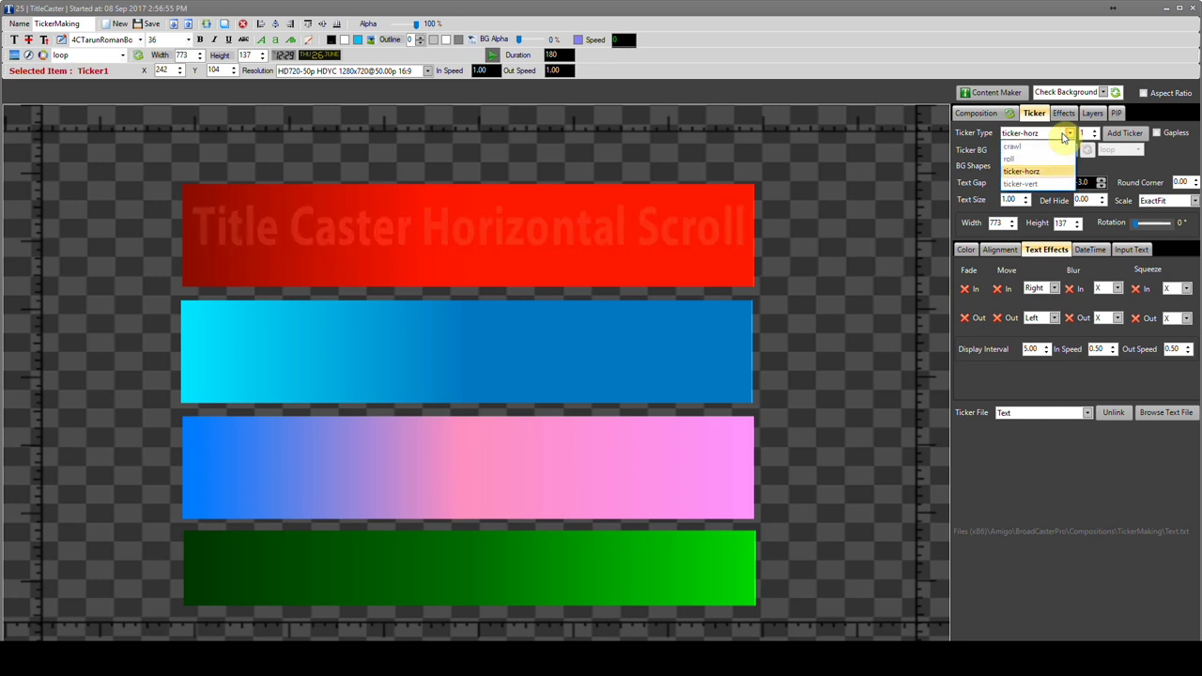
click(967, 193)
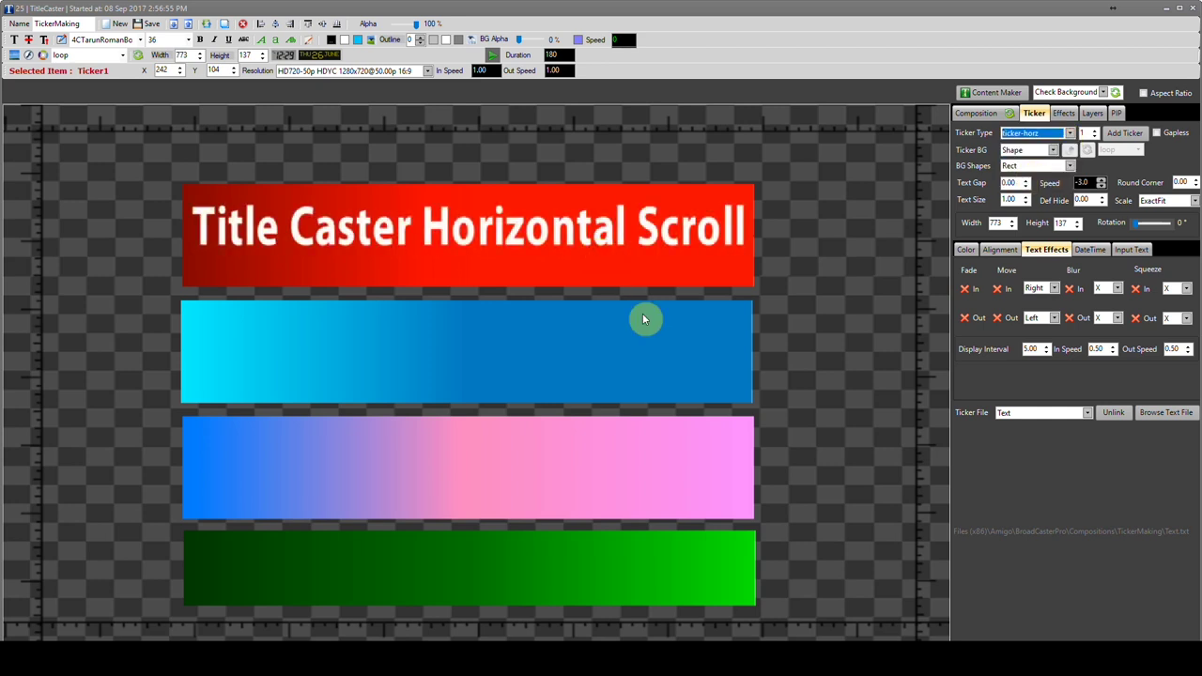
Turn on fade in and fade out for the ticker text, and review its display interval, in speed and out speed.
click(965, 291)
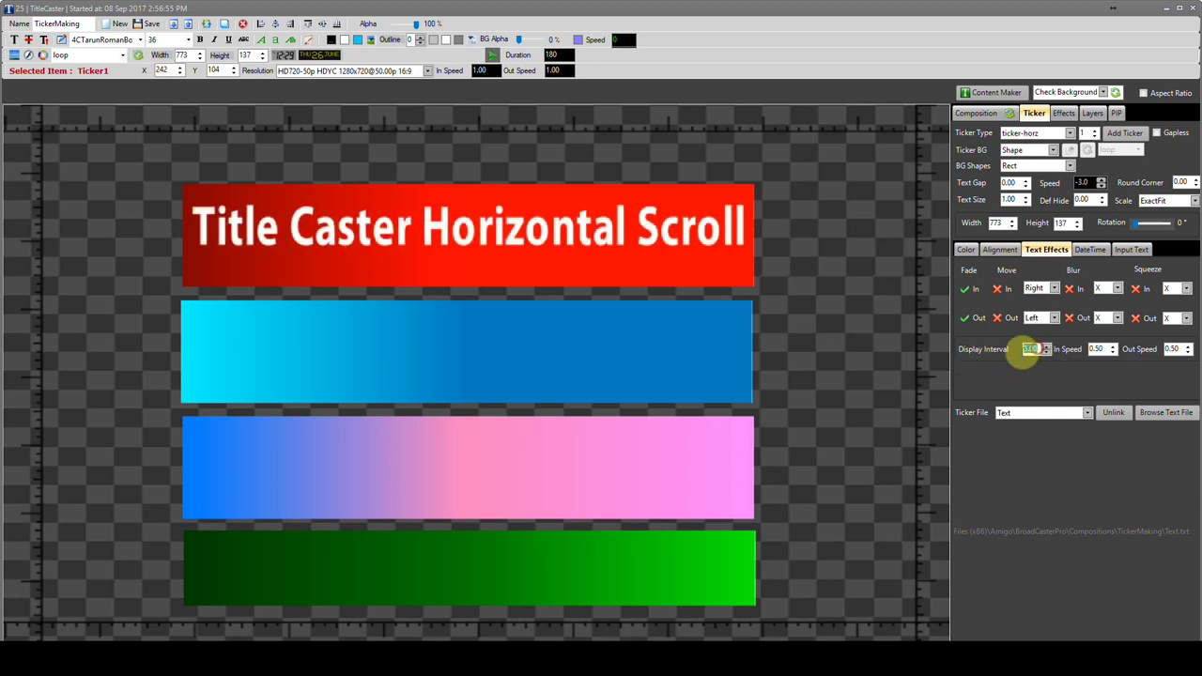
click(1033, 349)
click(1094, 350)
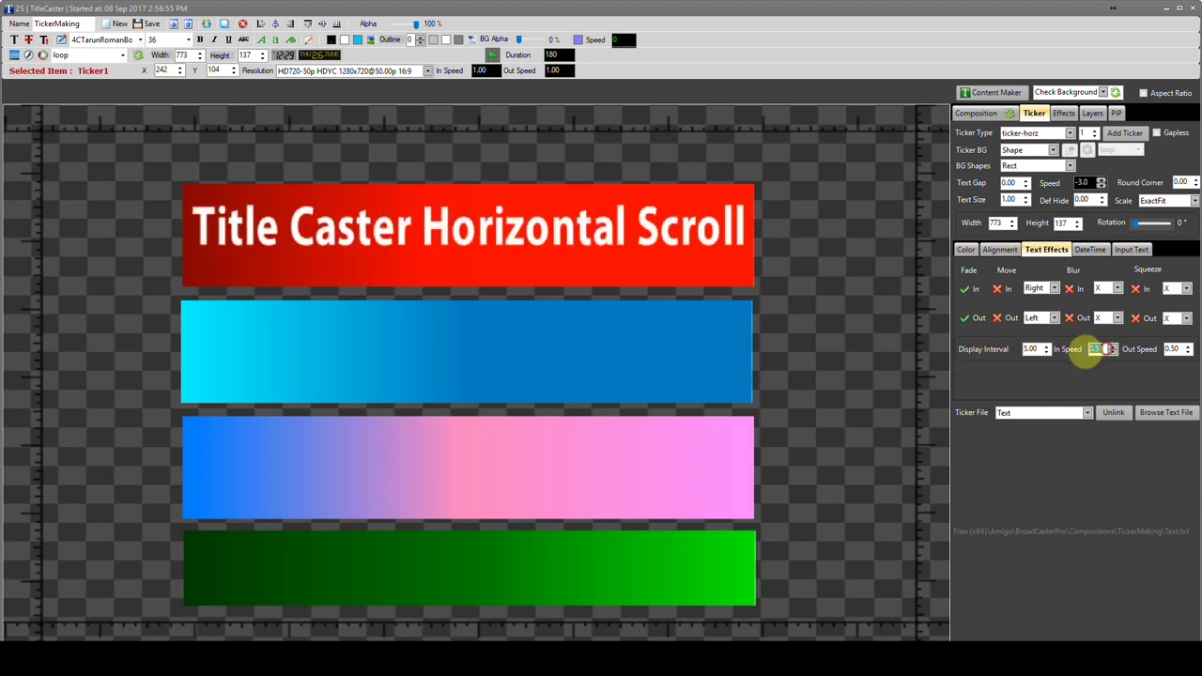
click(1175, 349)
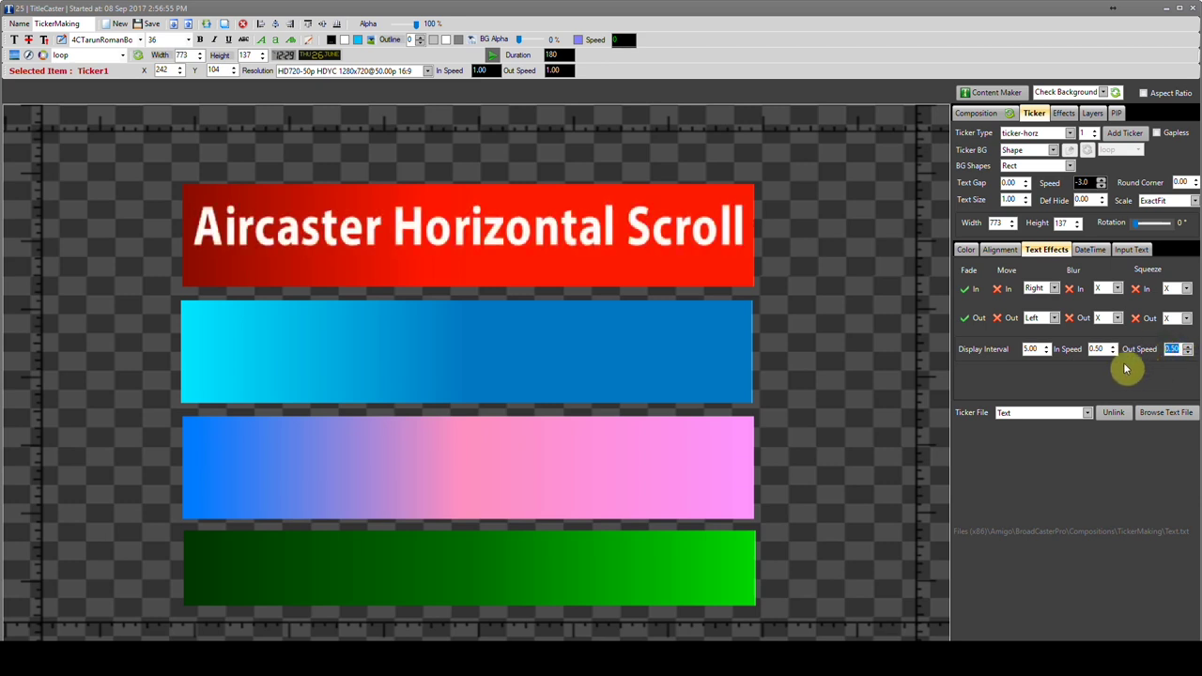
Turn on move in and move out for the ticker text, keeping Right as the move-in direction.
click(999, 291)
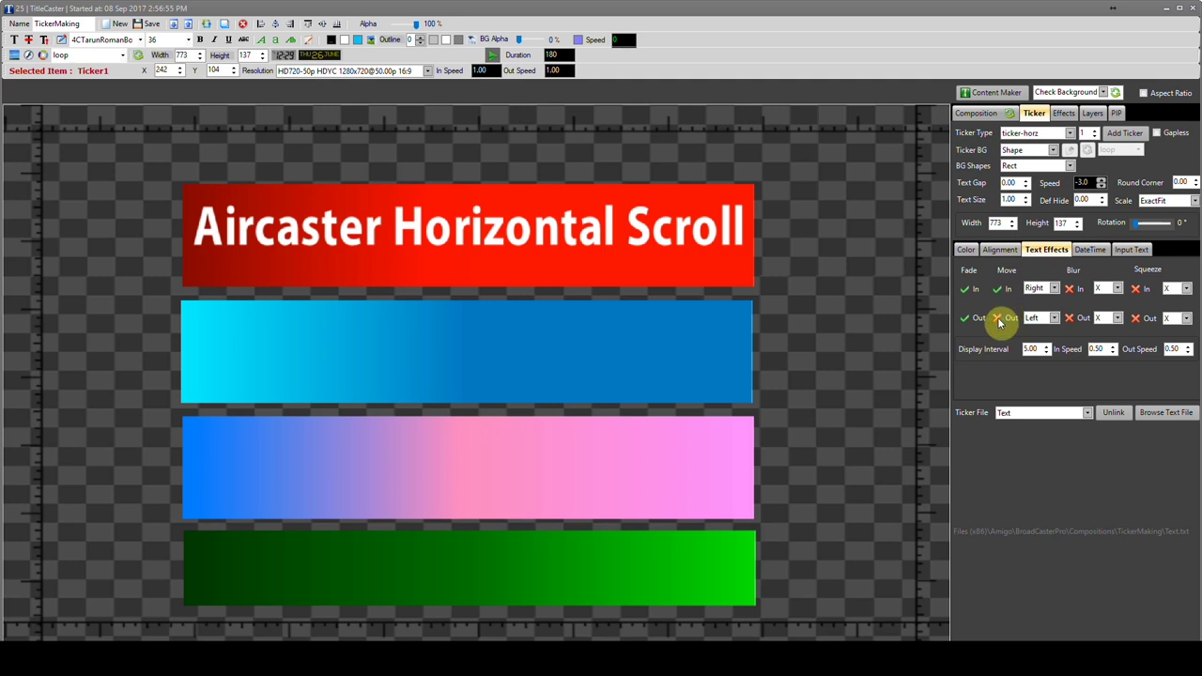
click(1054, 289)
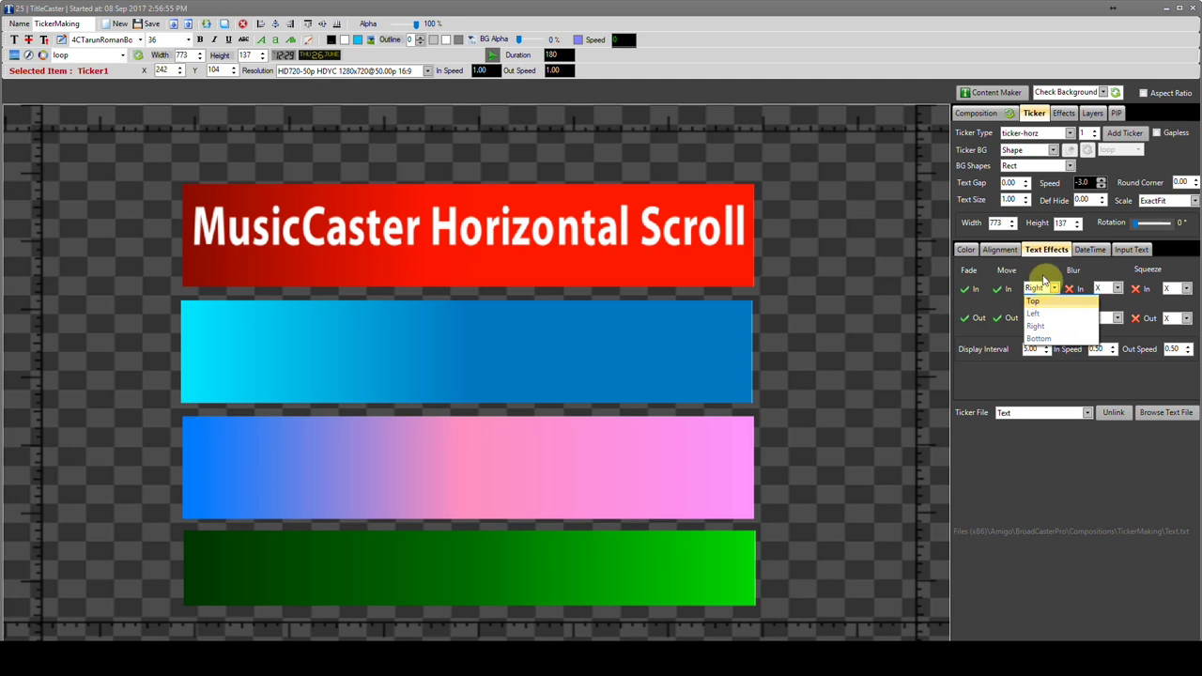
click(1043, 283)
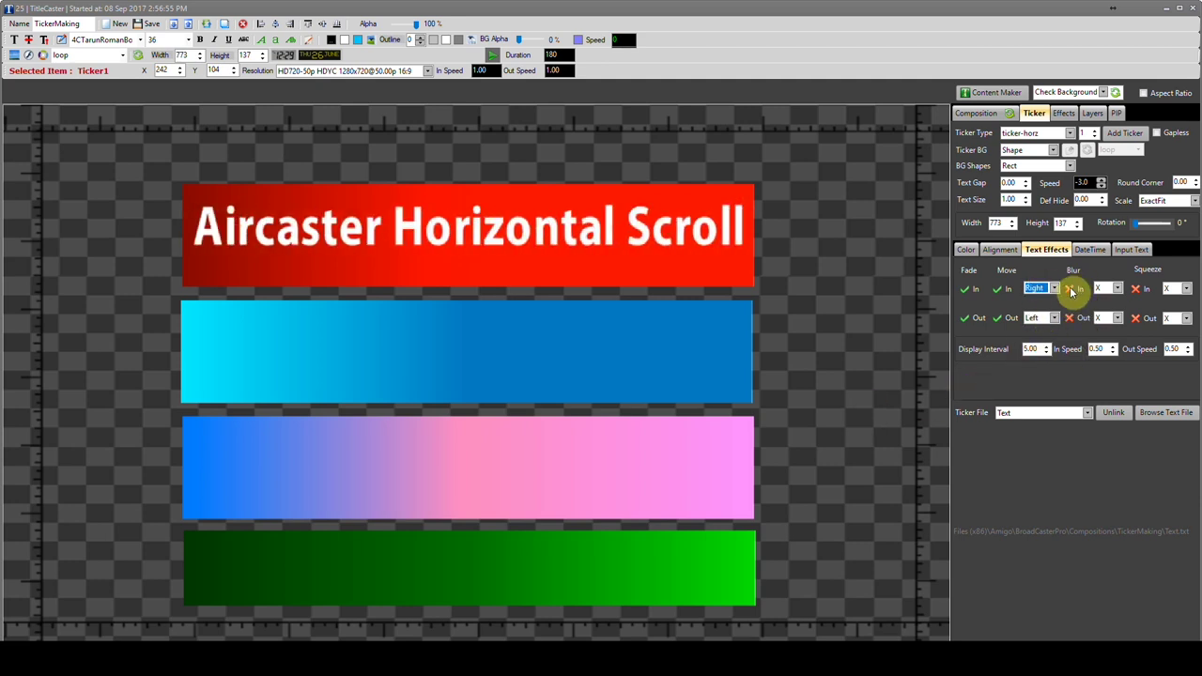
Turn on blur in and out and squeeze in and out for the ticker text, keeping X as the blur-in axis.
click(1071, 289)
click(1069, 318)
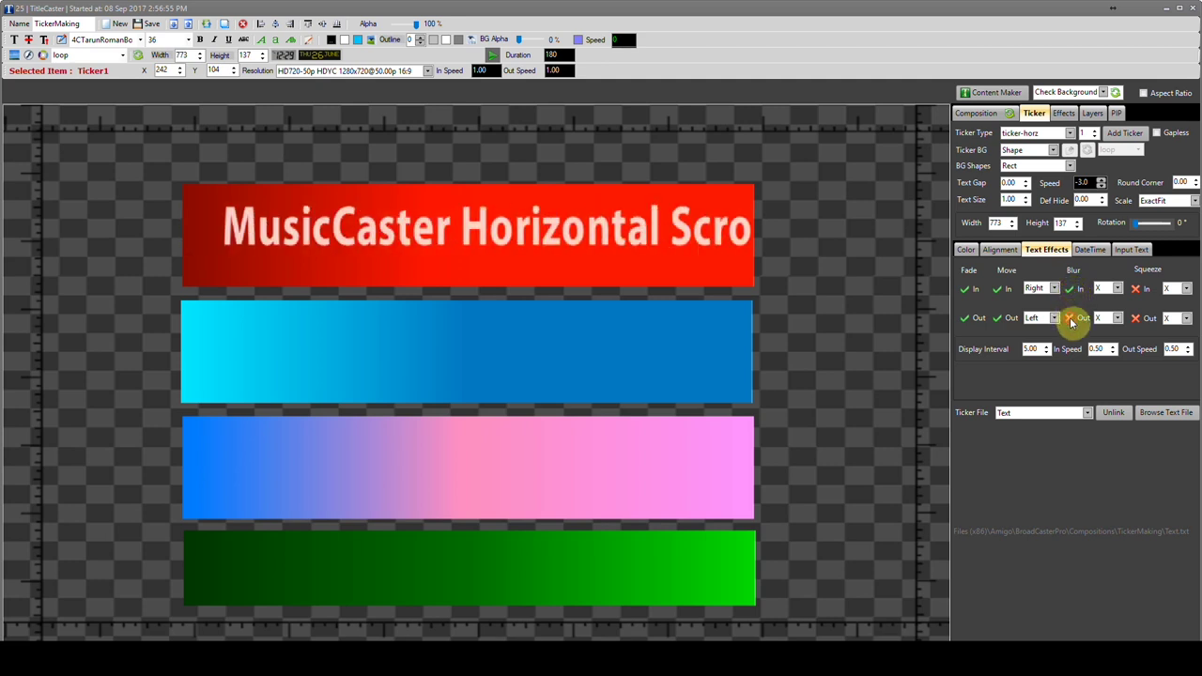
click(1139, 289)
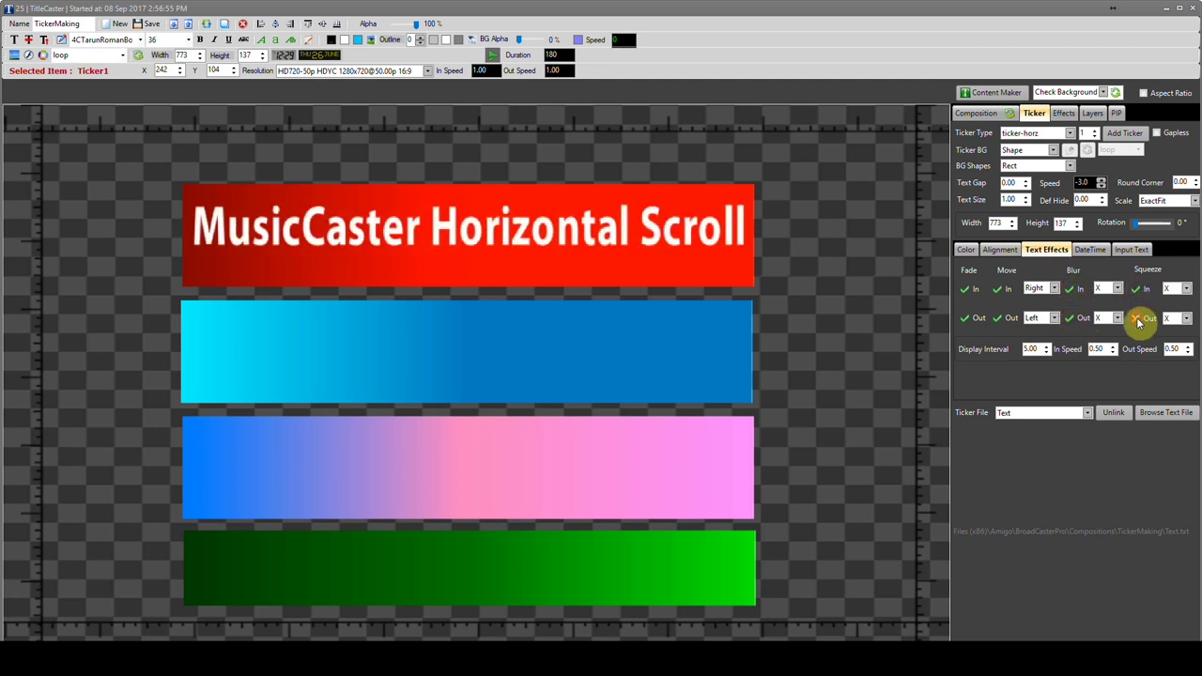
click(1115, 289)
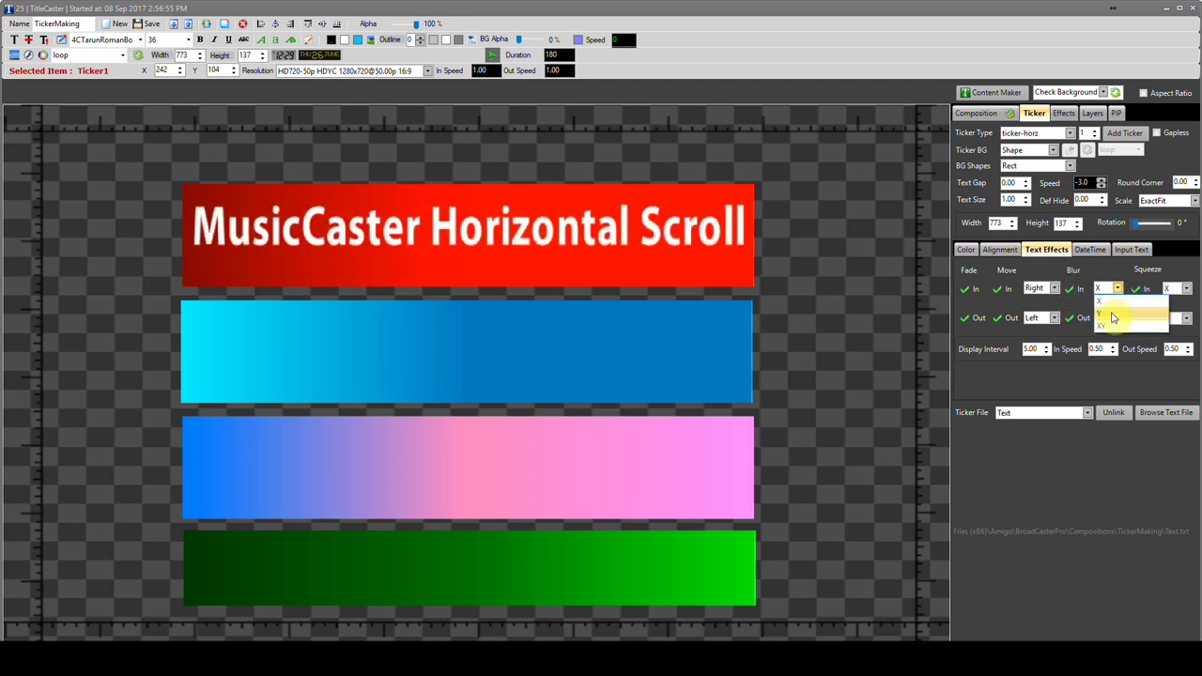
click(1105, 287)
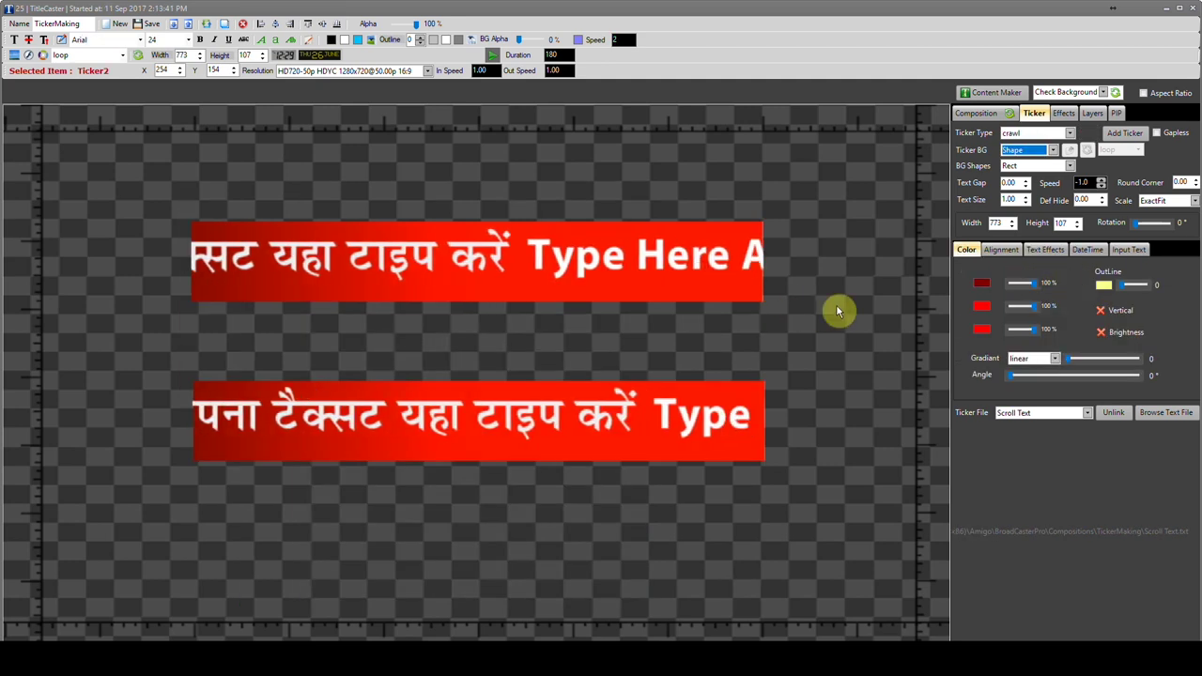
Examine the background types available for the selected crawl ticker, keeping Shape with the Rect background shape.
click(1054, 152)
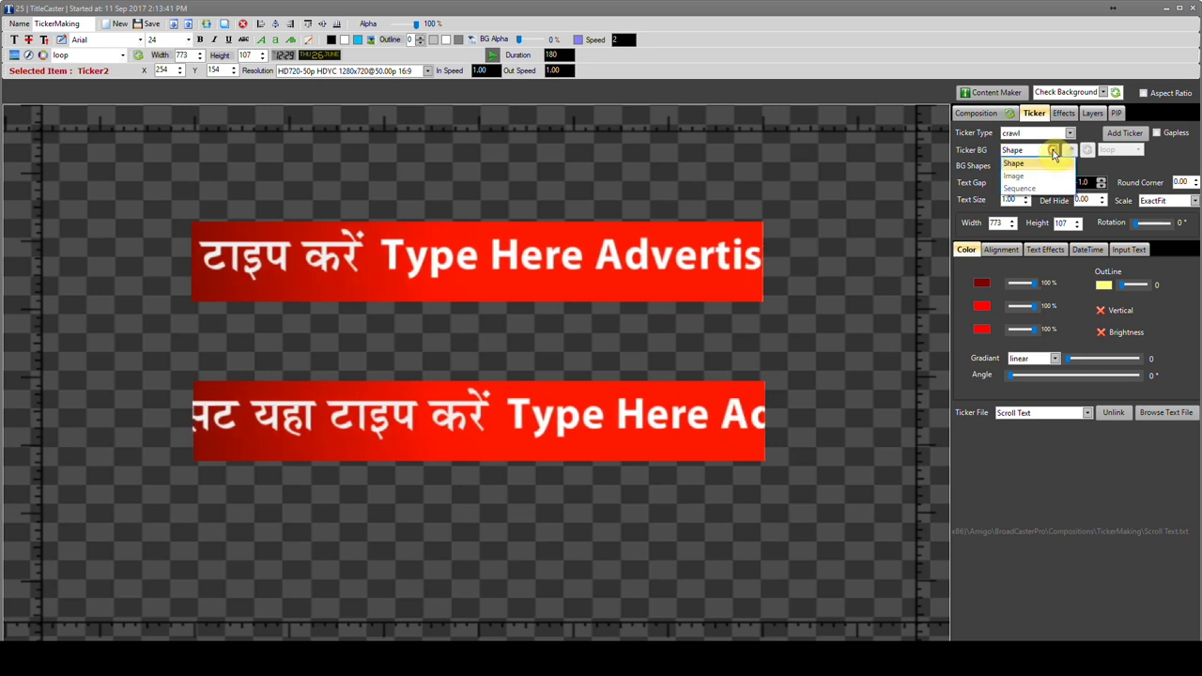
click(1052, 151)
click(1051, 151)
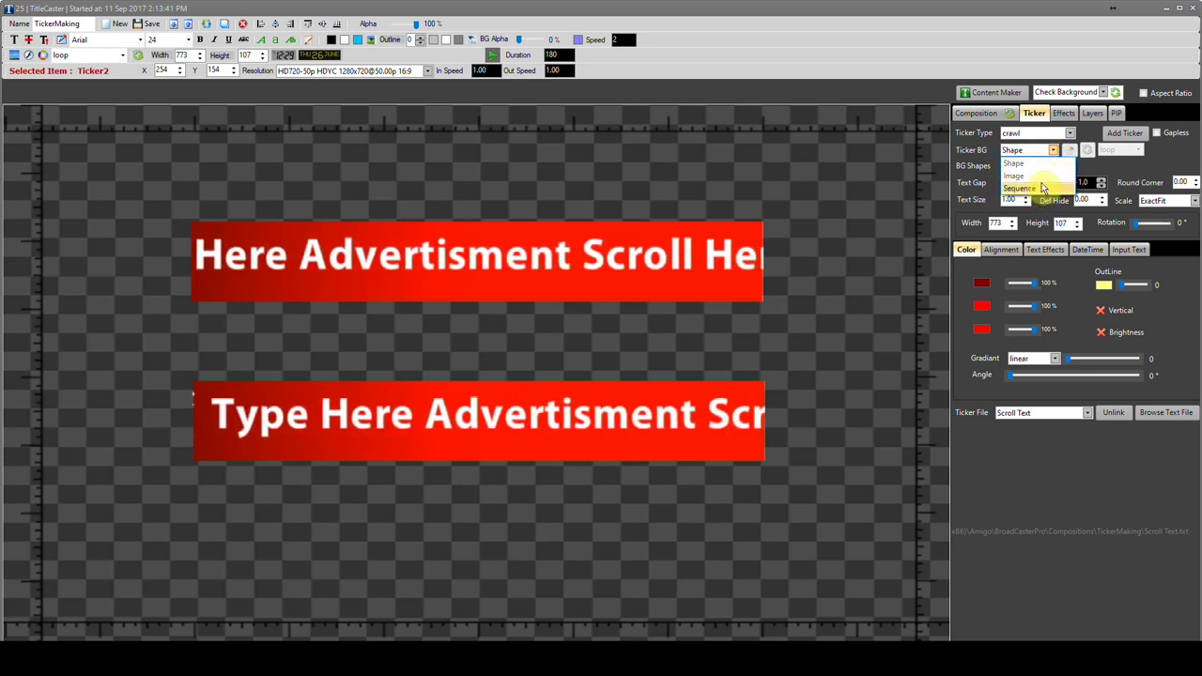
click(1015, 163)
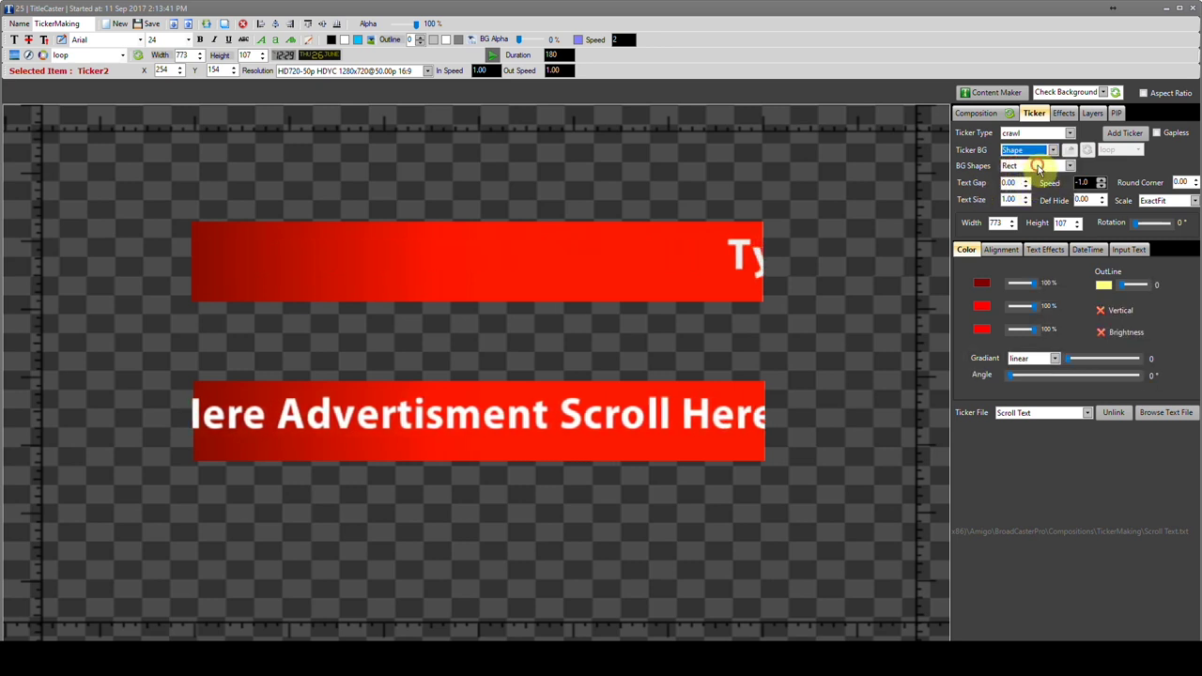
click(1033, 166)
click(1036, 166)
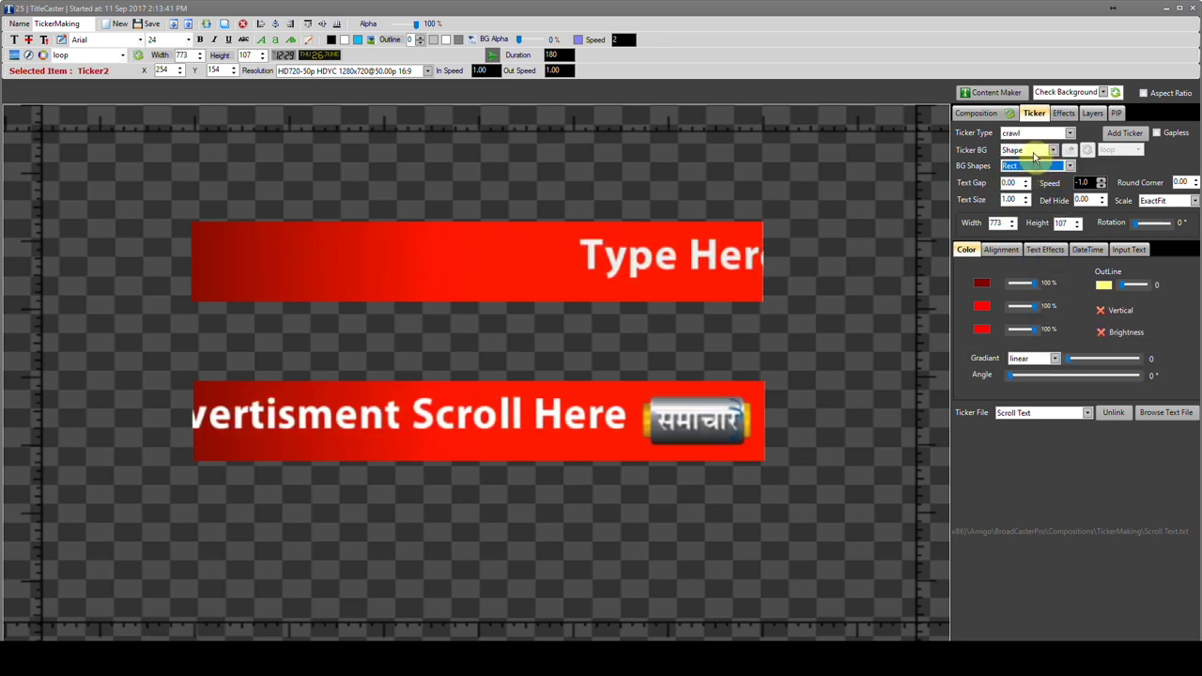
click(1036, 151)
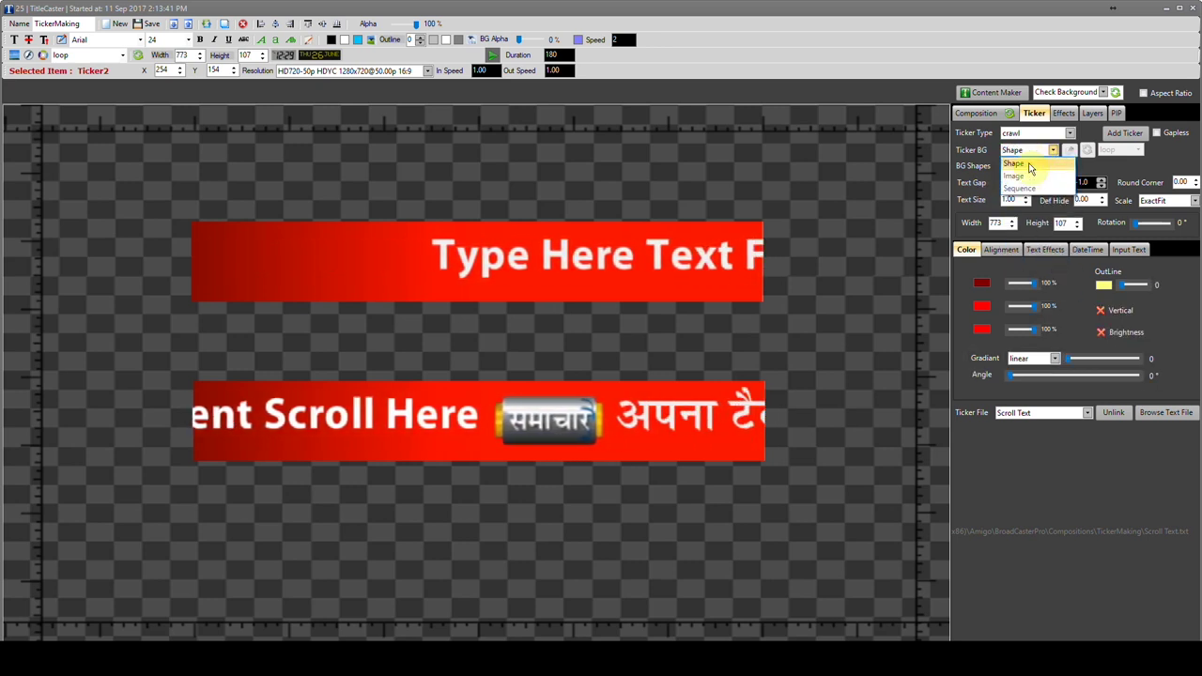
Set the upper crawl ticker's background to the image Pinkingblue01_00000_00111 from the Banner Advertisment folder and save the composition.
click(1020, 179)
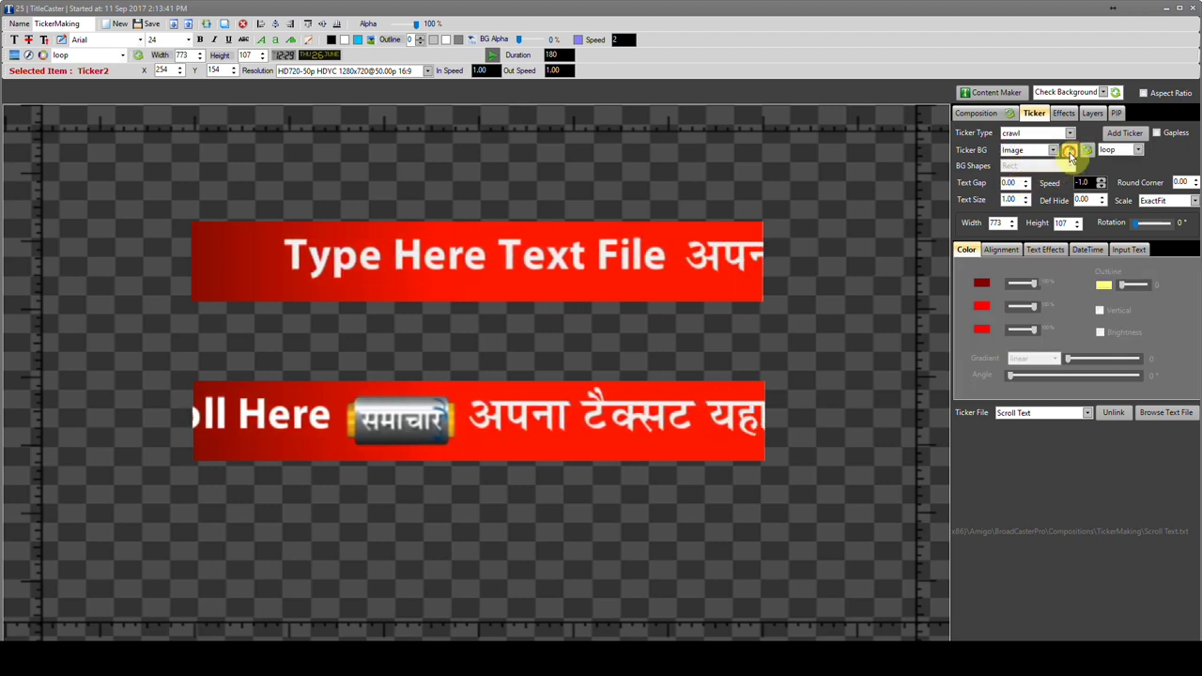
click(1069, 152)
click(249, 45)
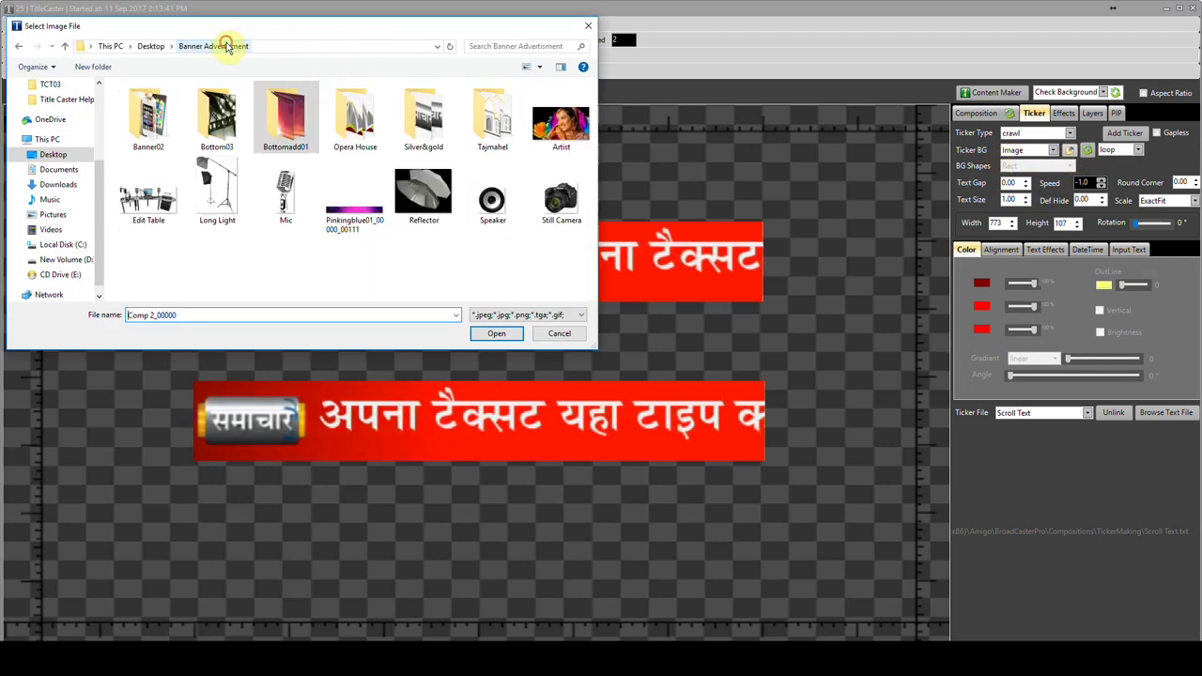
click(354, 194)
click(494, 334)
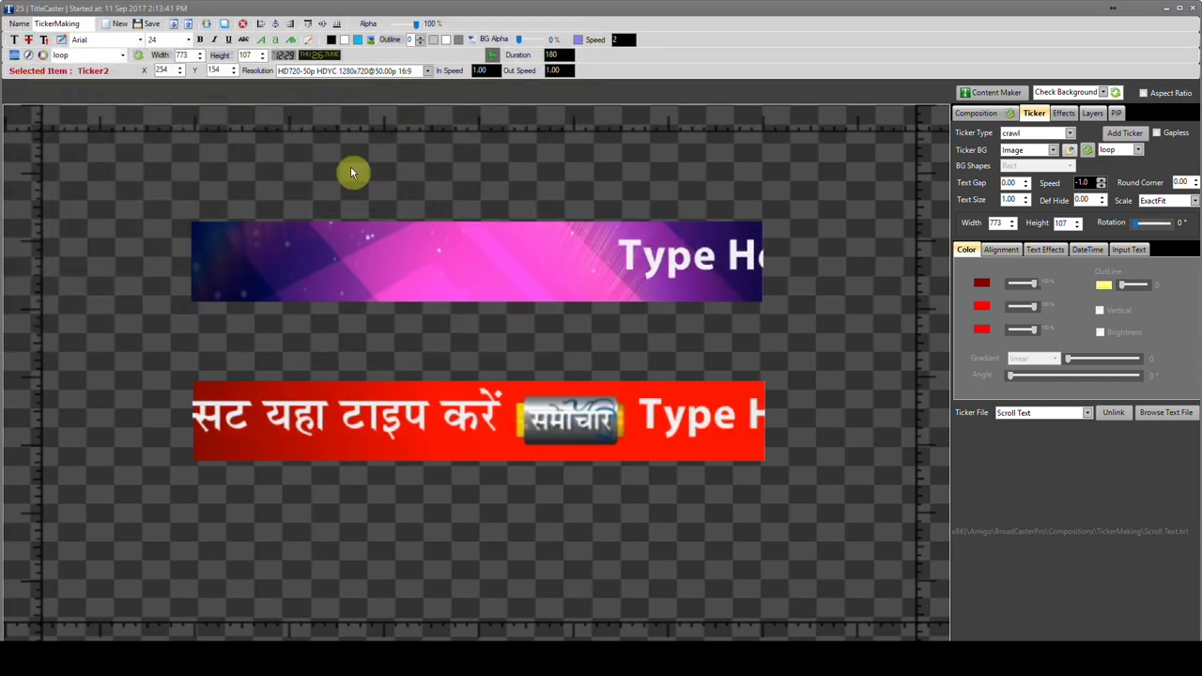
click(149, 23)
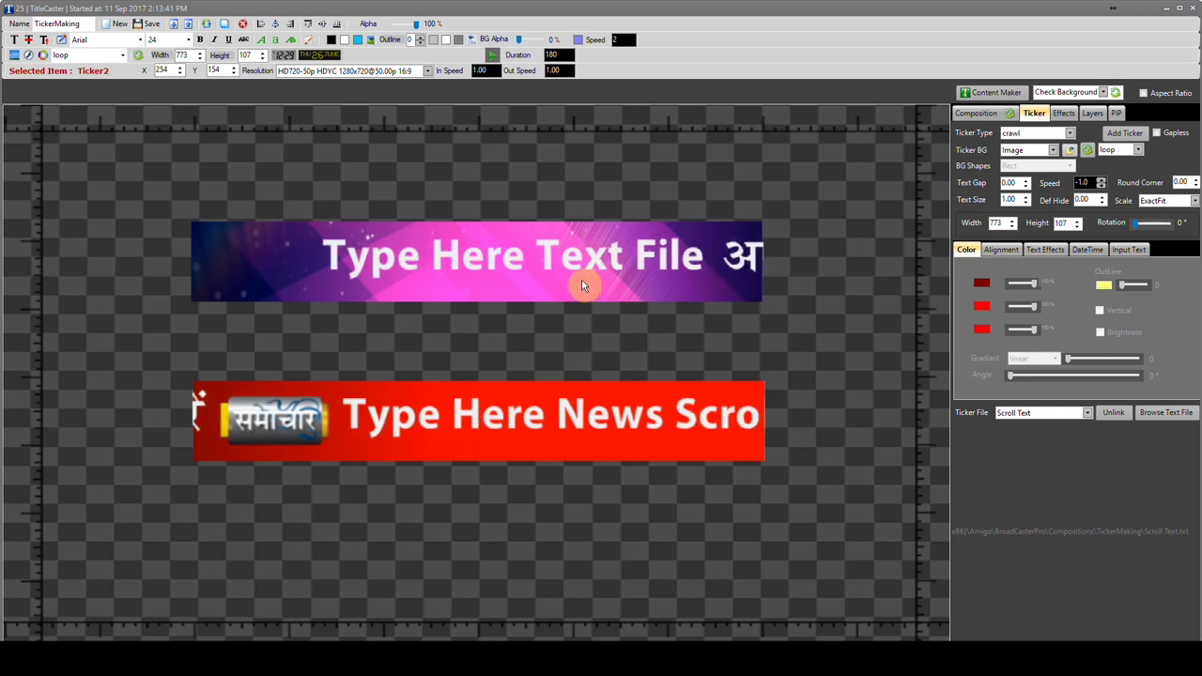
Give the lower crawl ticker a sequence background starting from Comp 2_00000 in the Bottomadd01 folder and save the composition.
click(600, 414)
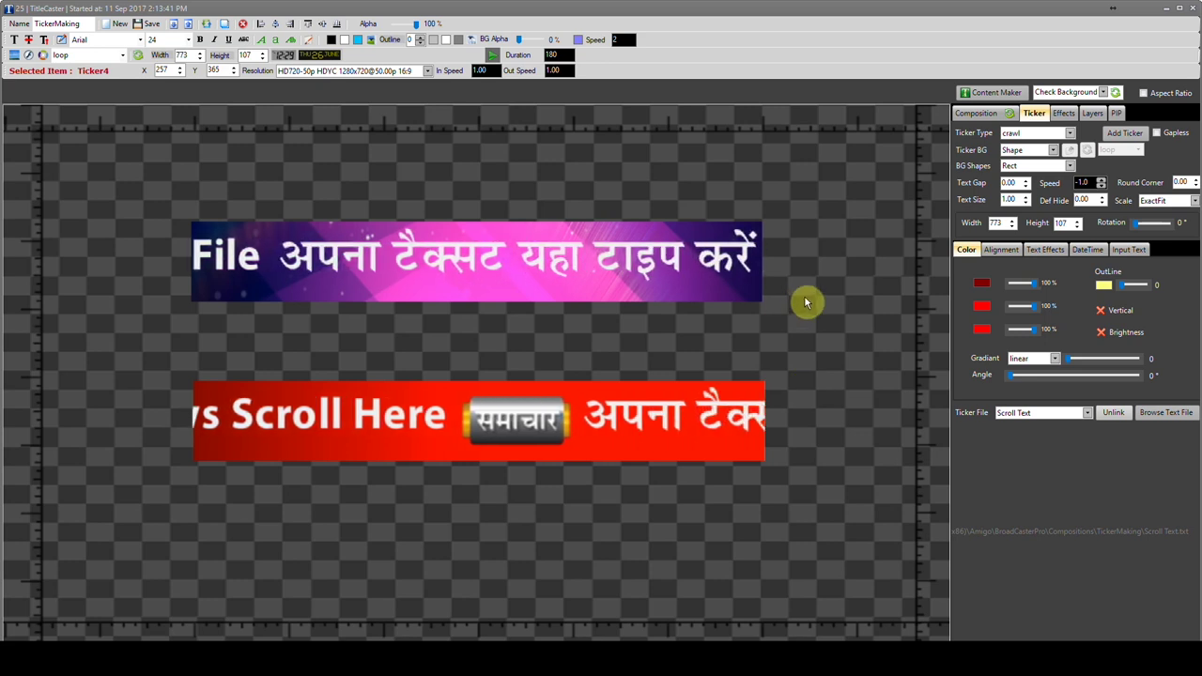
click(1045, 154)
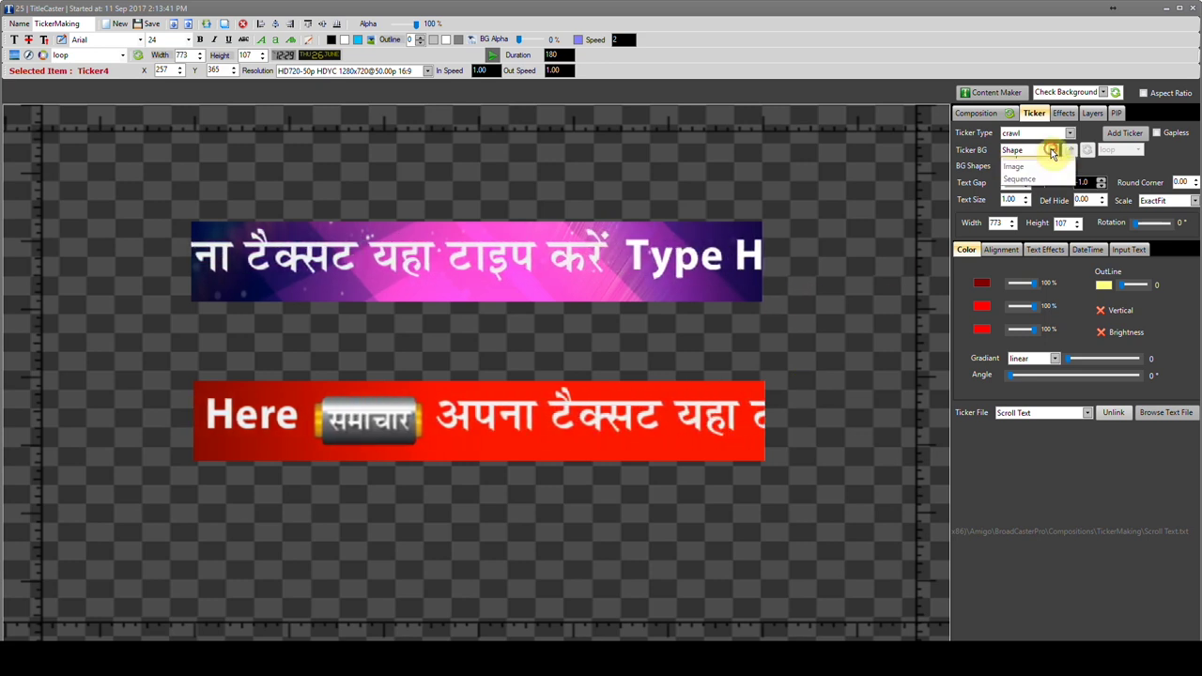
click(1038, 180)
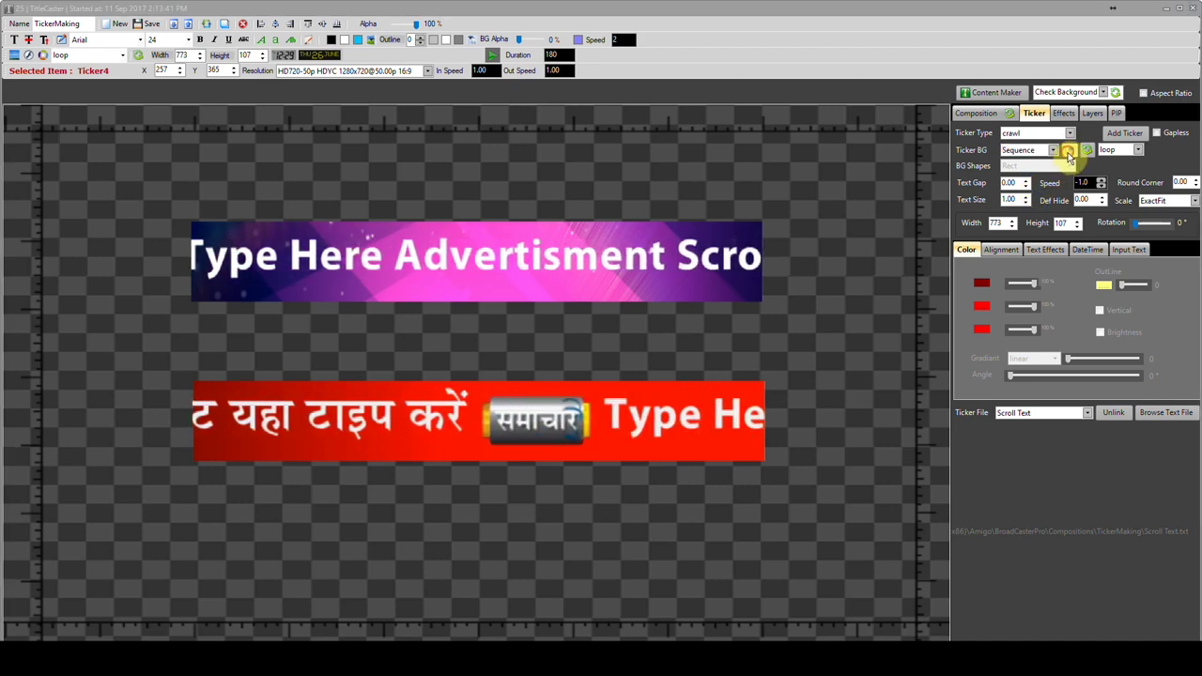
click(1068, 152)
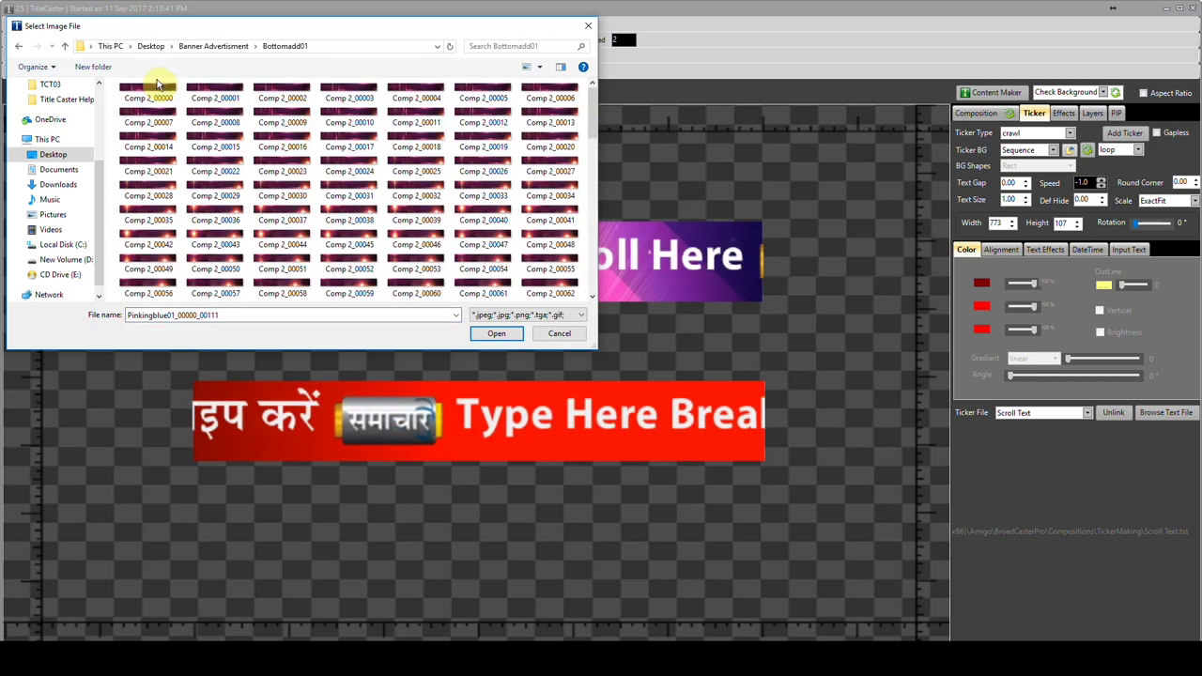
click(155, 91)
click(496, 333)
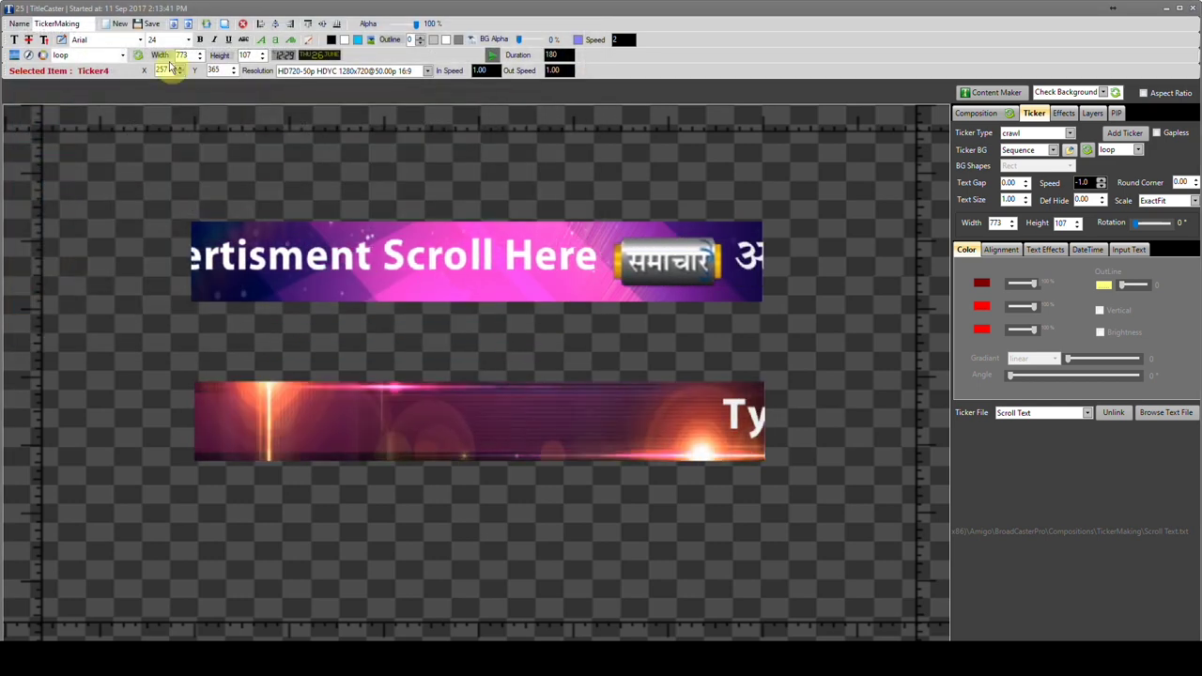
click(141, 23)
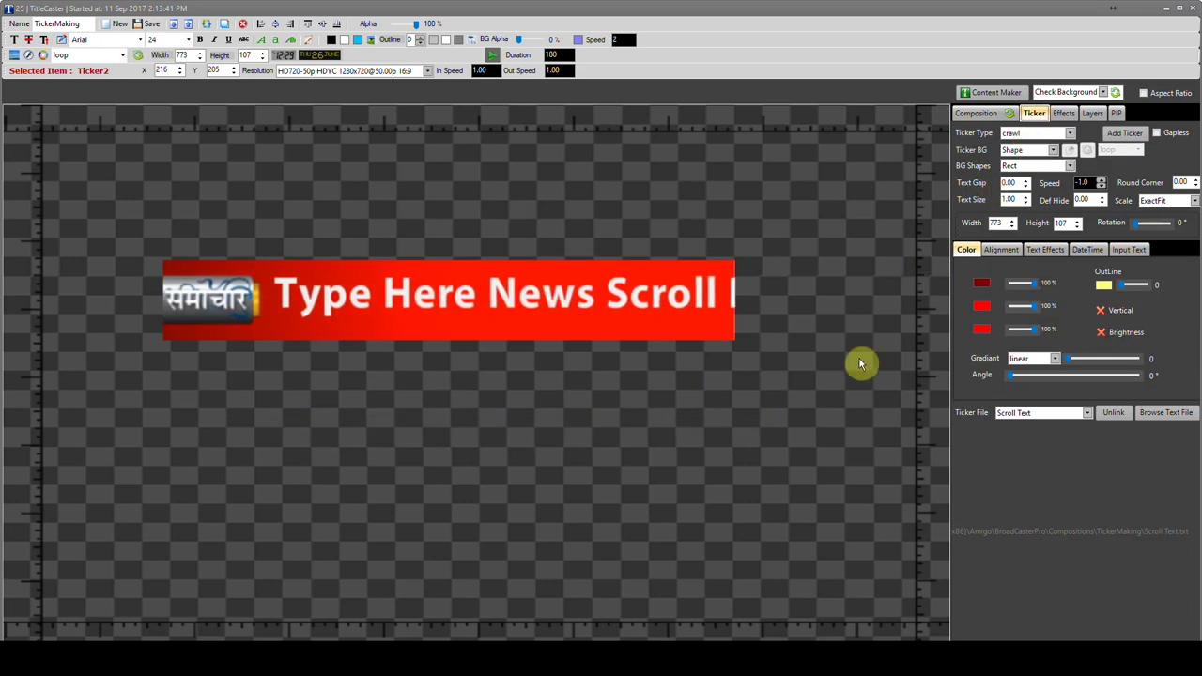
Set the red crawl ticker's outline colour to dark blue, and try an outline thickness of 10 before removing it.
drag(598, 303, 603, 320)
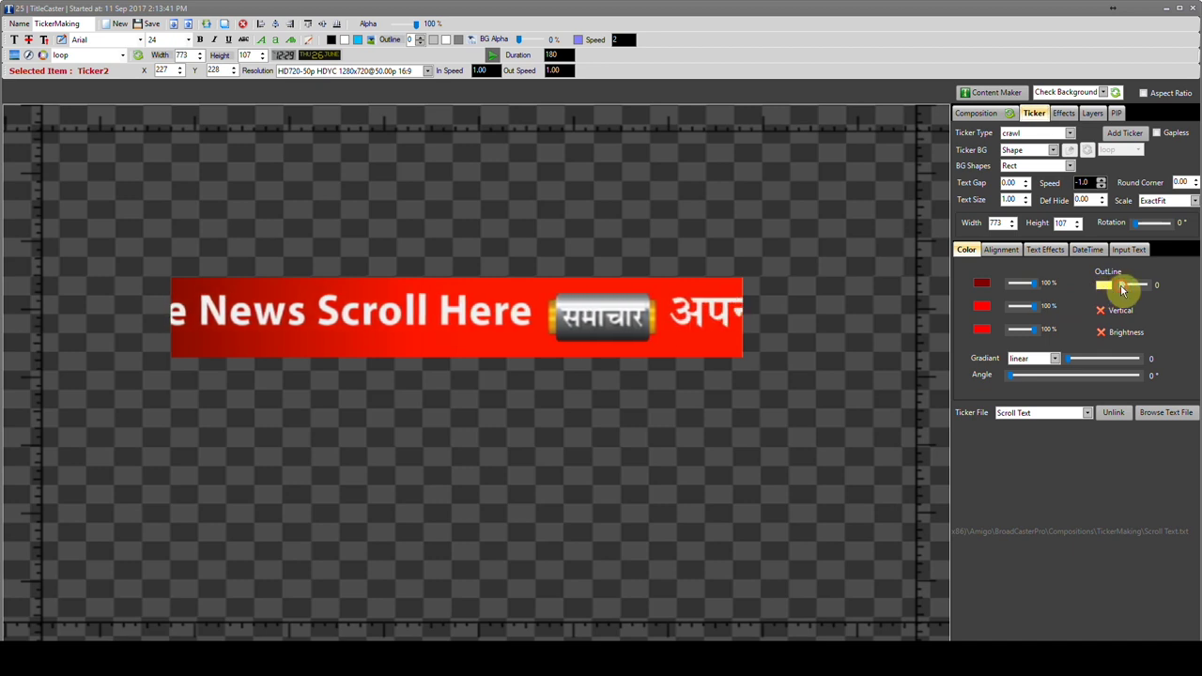
mouse_move(1122, 291)
mouse_down()
mouse_move(1139, 290)
mouse_move(1115, 297)
mouse_up()
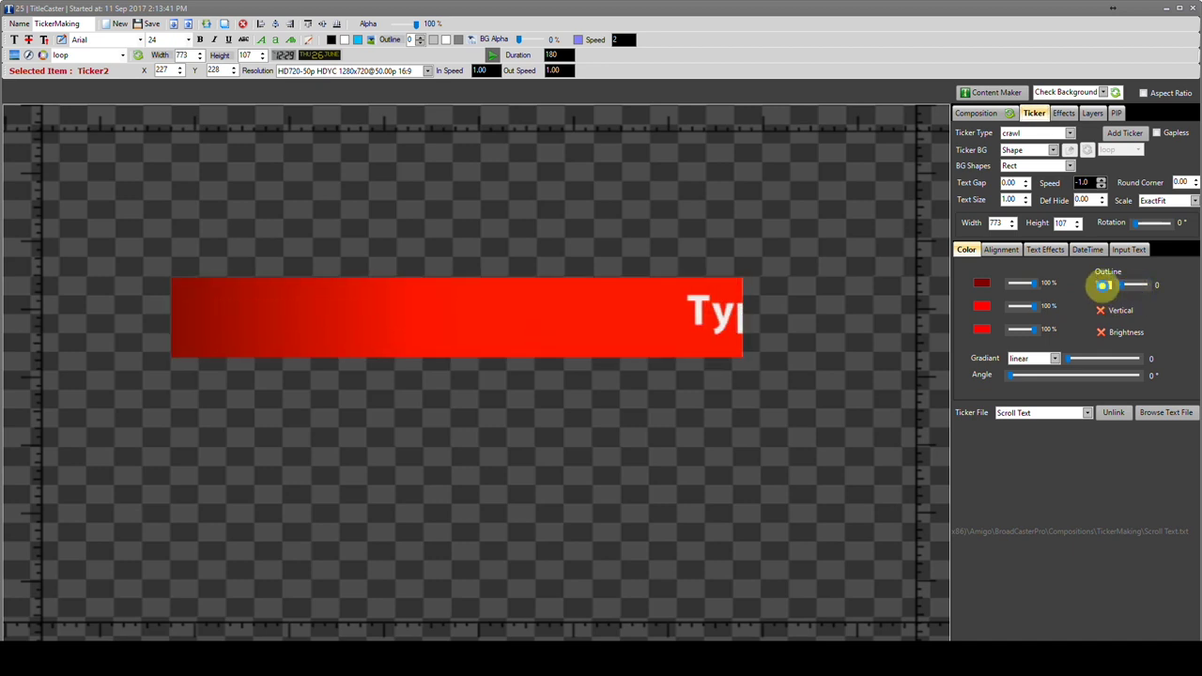
click(1104, 285)
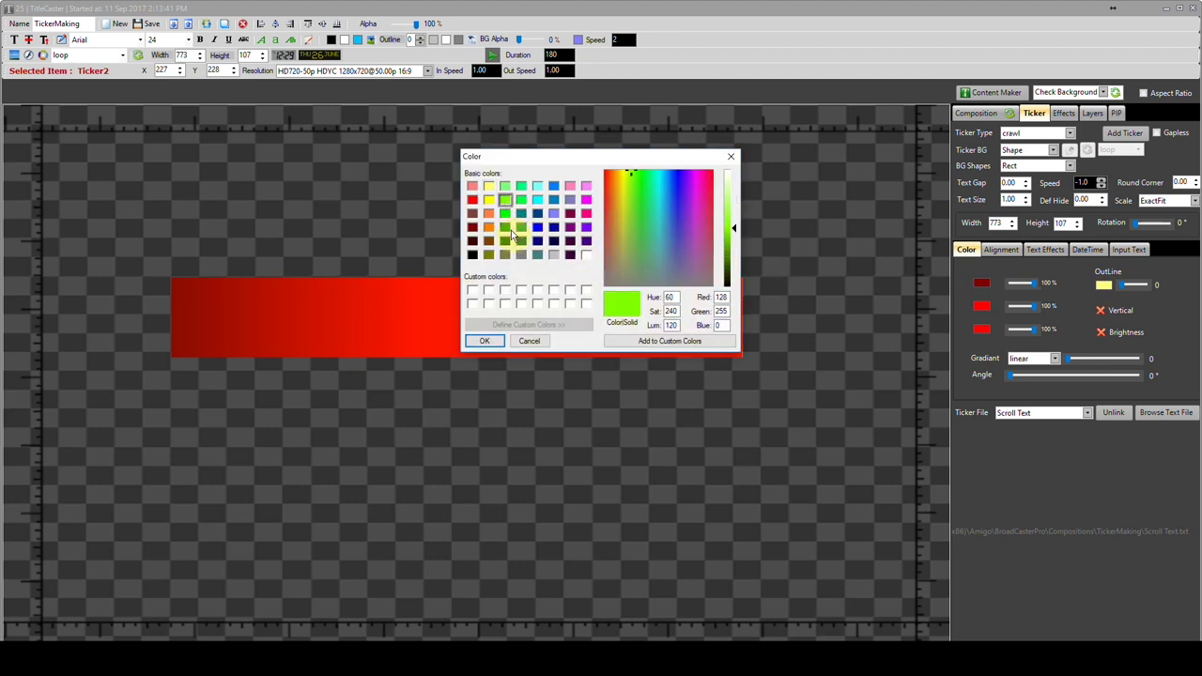
click(485, 341)
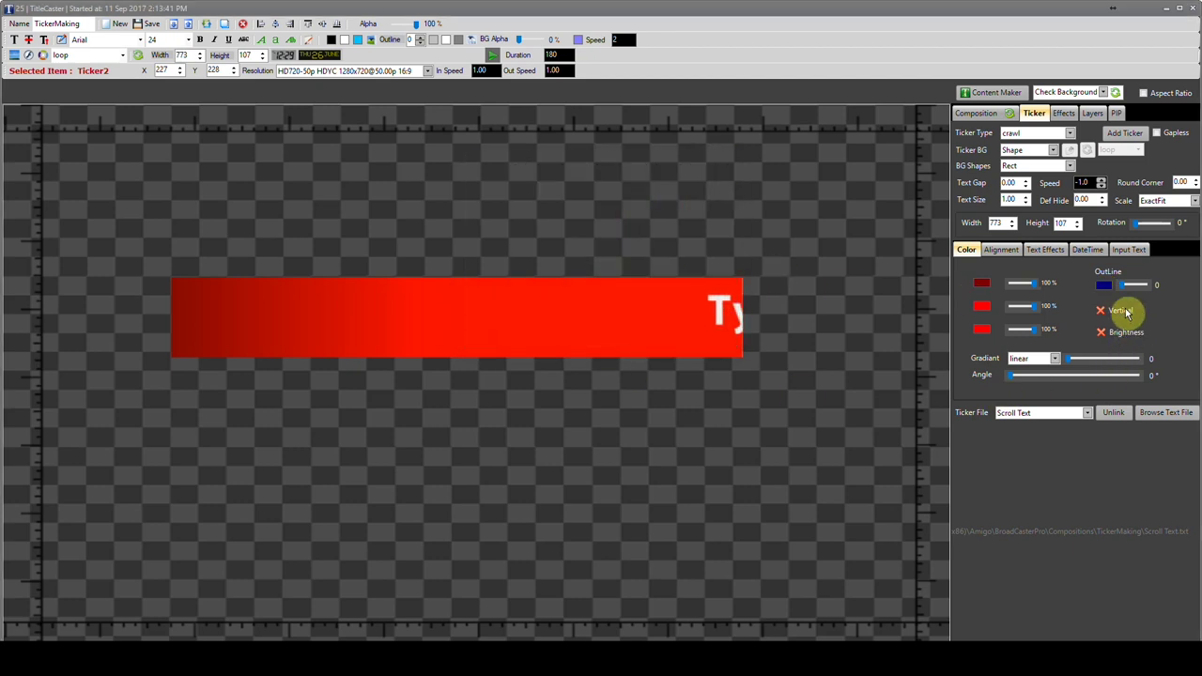
drag(1131, 289, 1149, 290)
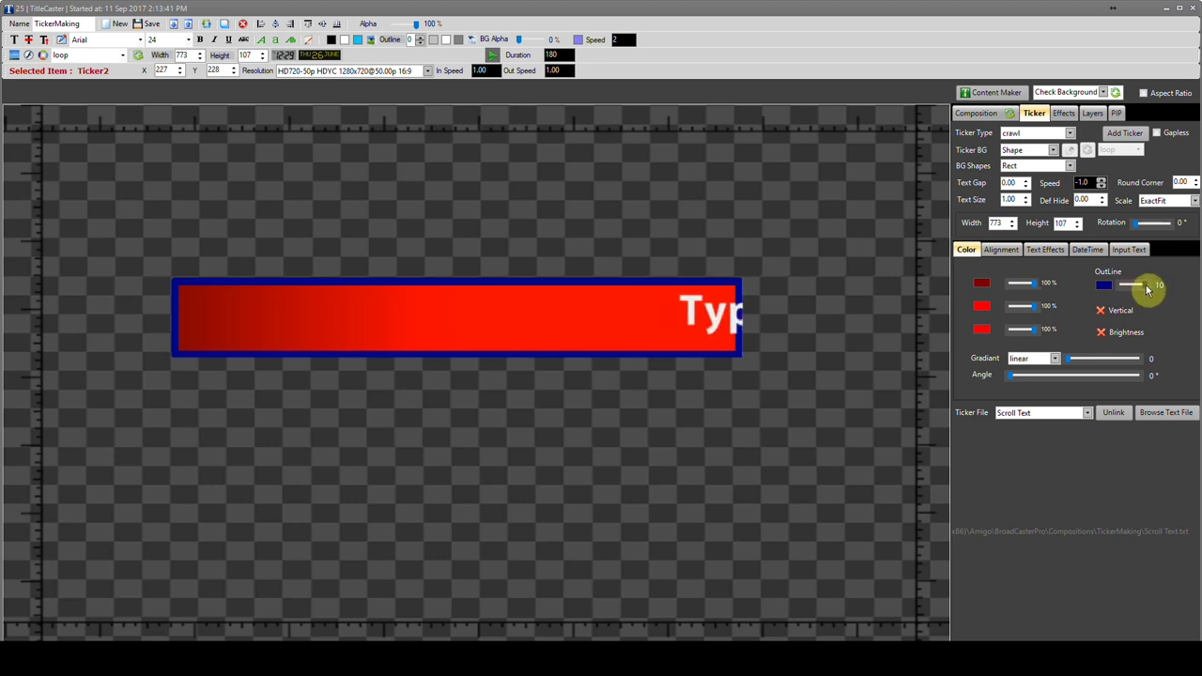
drag(1145, 291, 1091, 295)
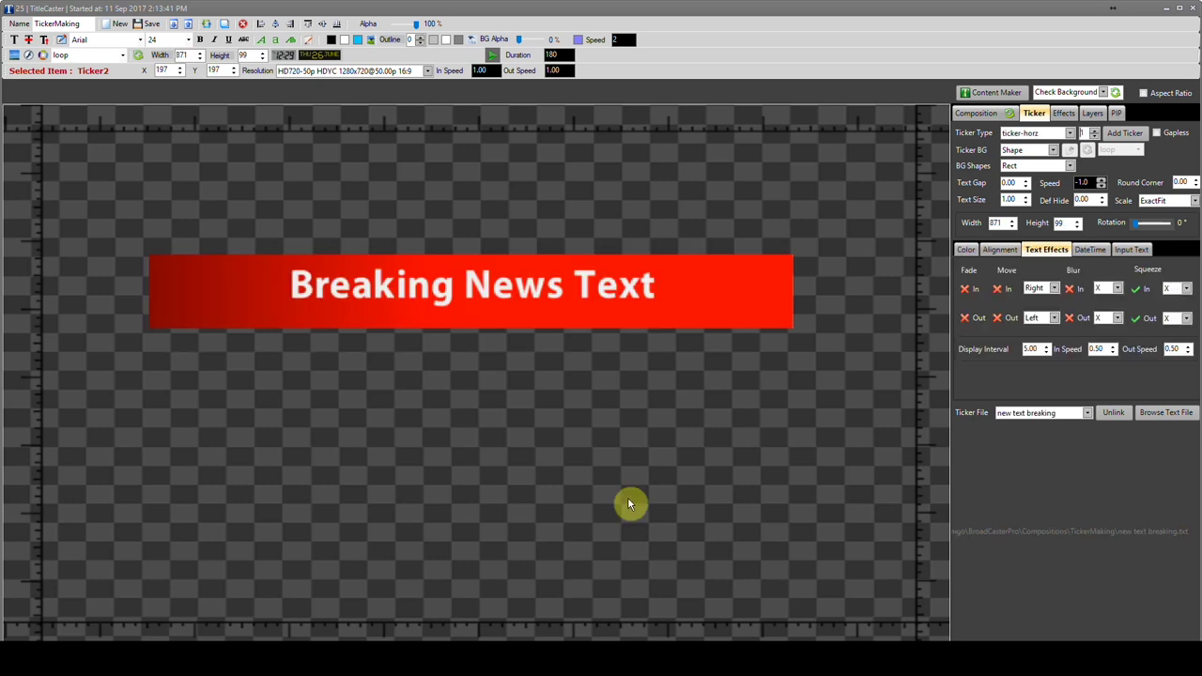
Show three text lines in the Breaking News ticker and enlarge its box to about 877 by 404.
drag(613, 289, 617, 296)
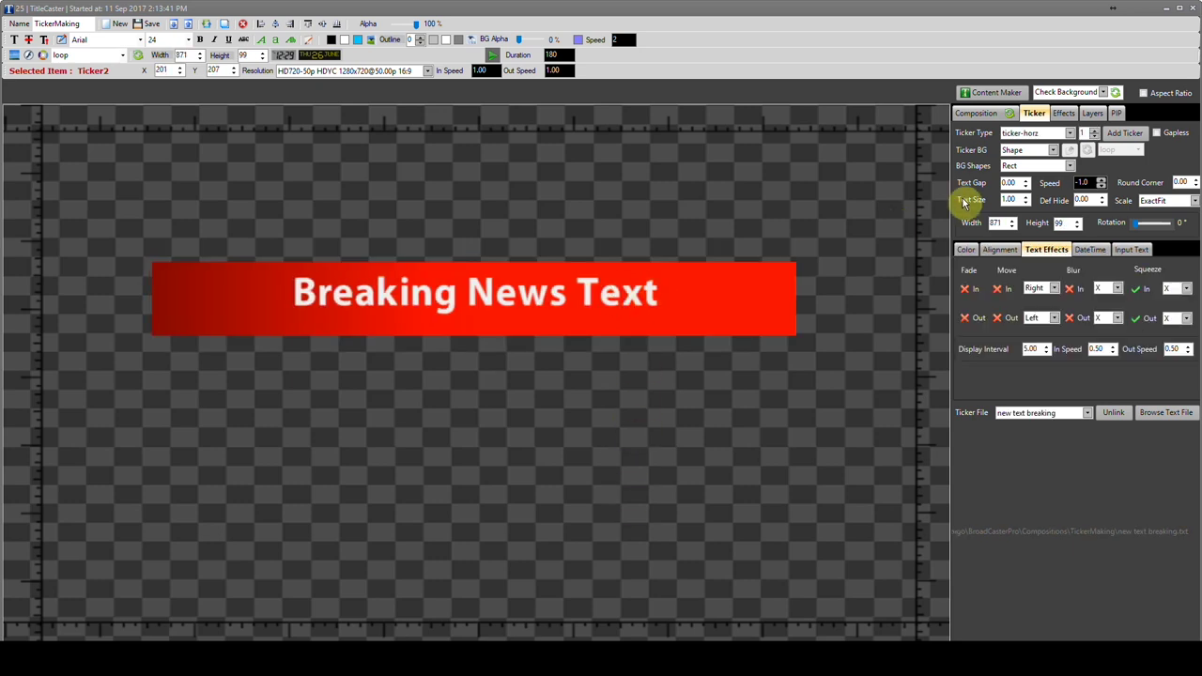
click(1094, 131)
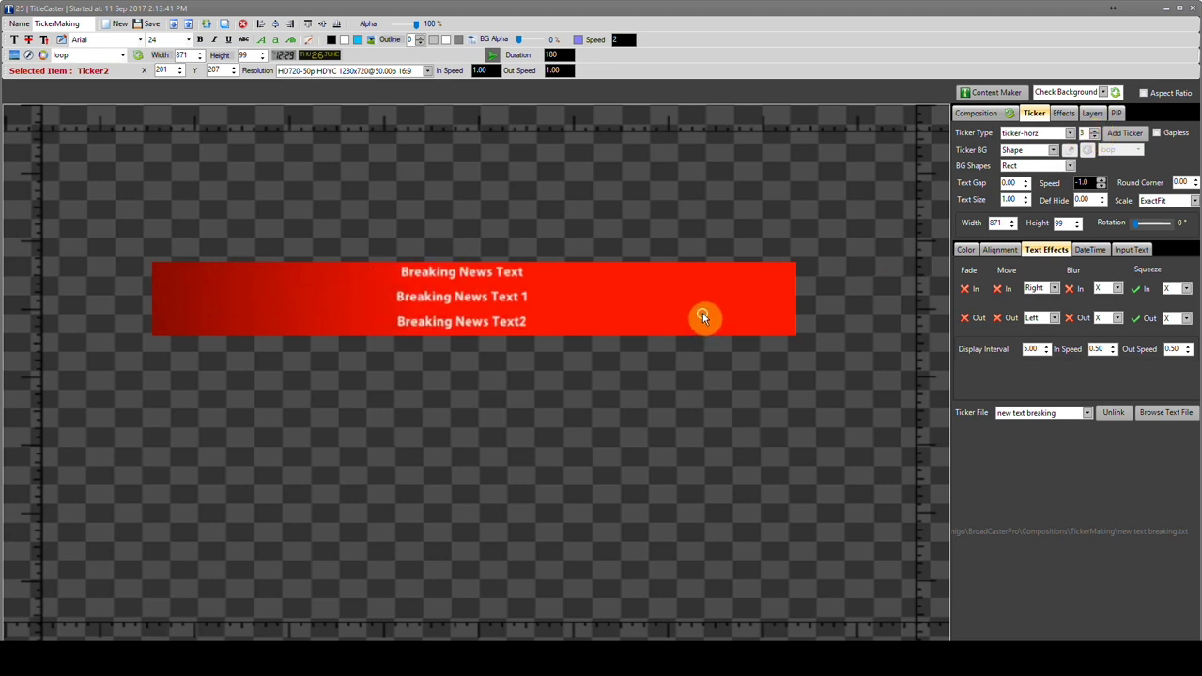
drag(788, 335, 790, 555)
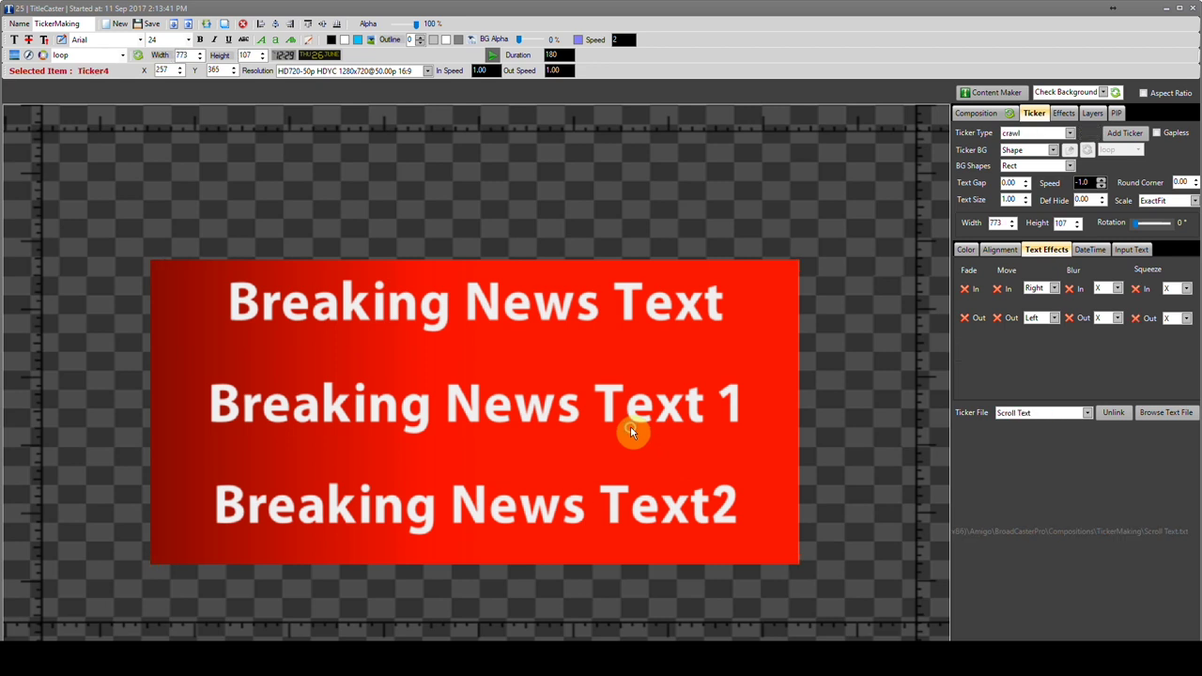
click(629, 344)
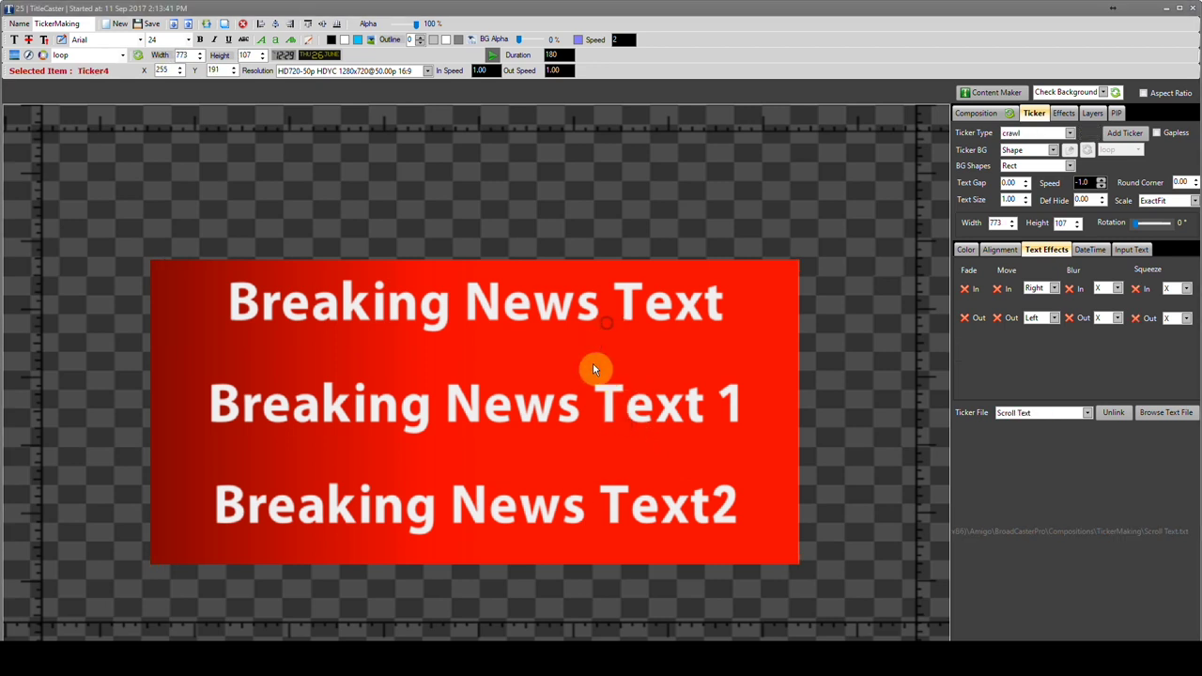
click(594, 385)
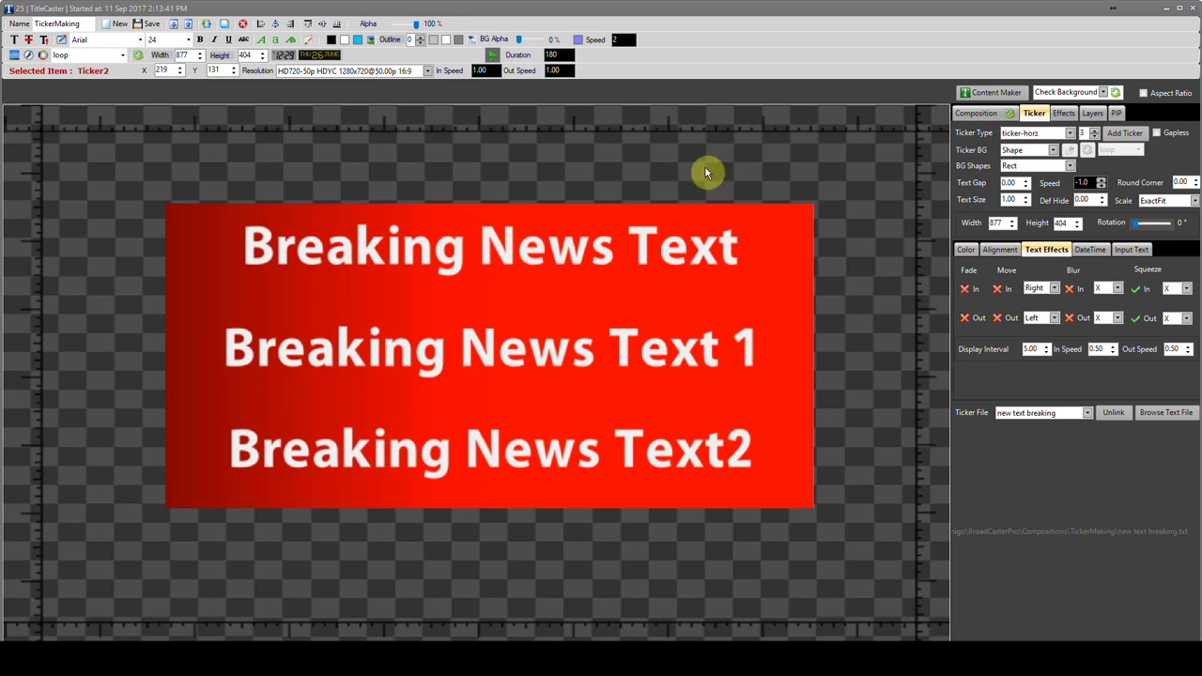
Lower the opacity of the Breaking News ticker's background colours, with the first at 24% and the second at 33%.
click(965, 250)
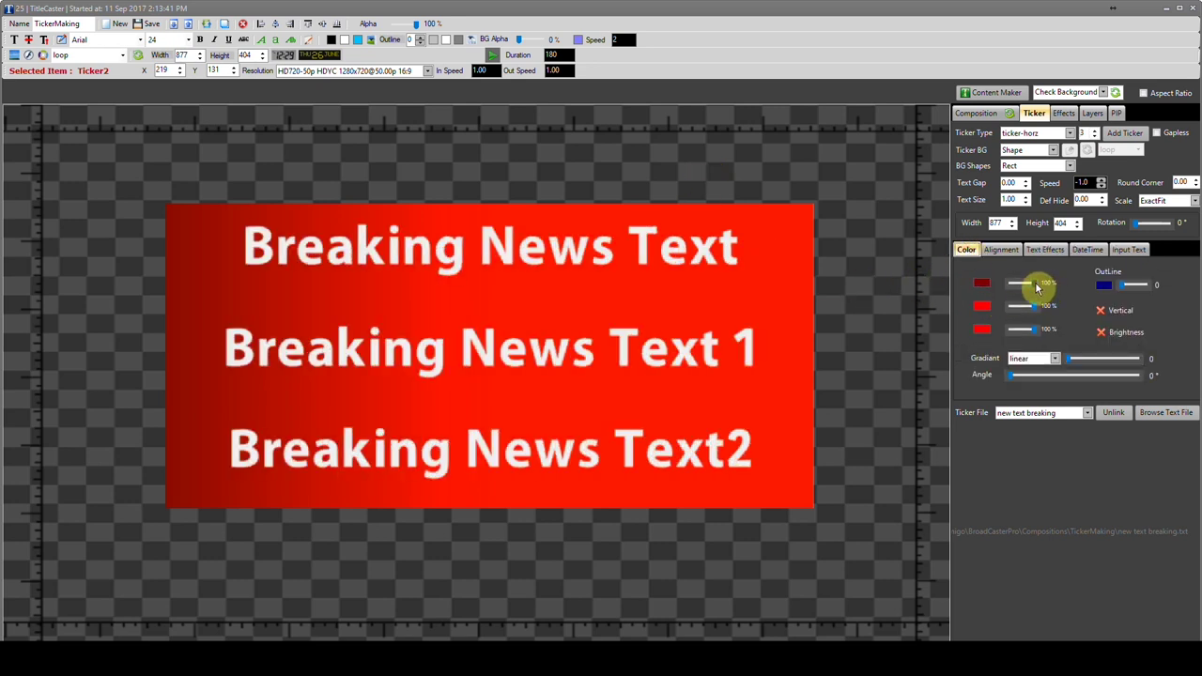
click(1020, 289)
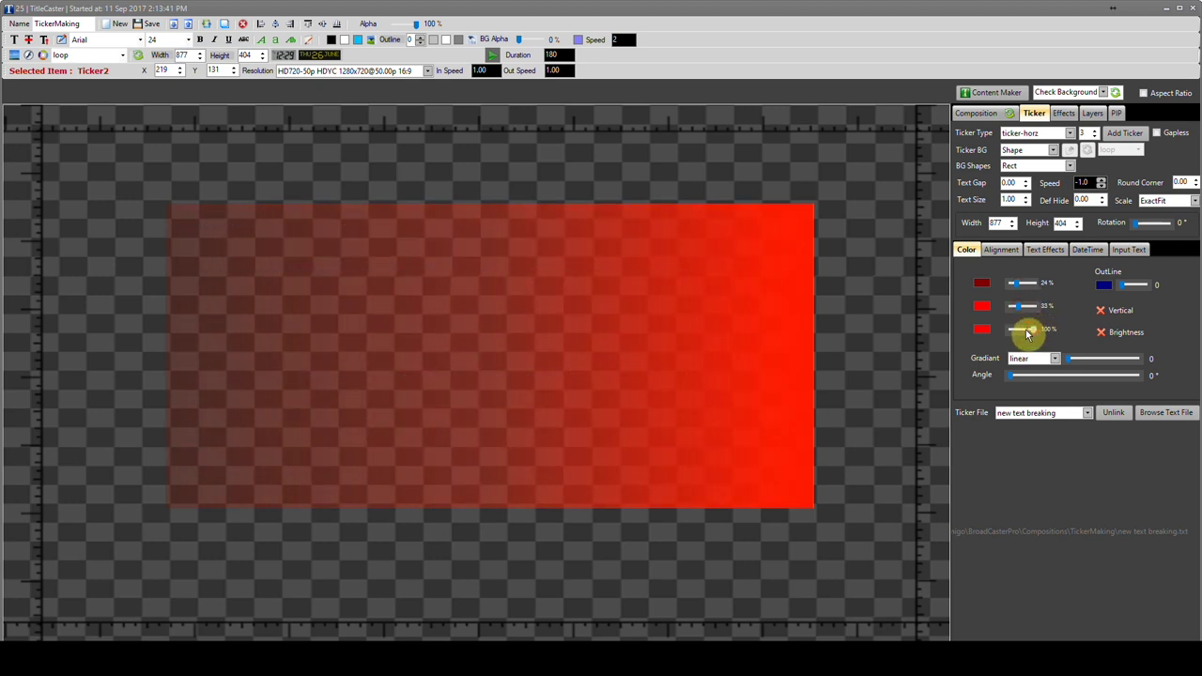
drag(1026, 328, 1046, 311)
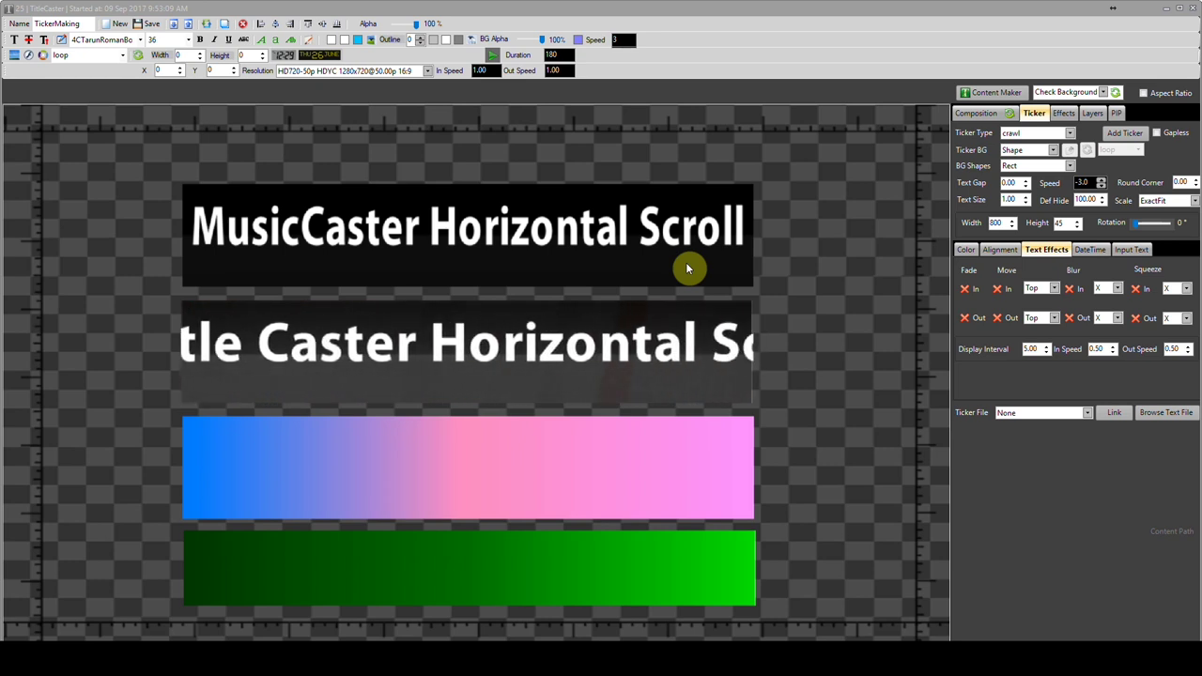
Resize the topmost horizontal scroll ticker to a width of 600 and a height of 100.
click(686, 264)
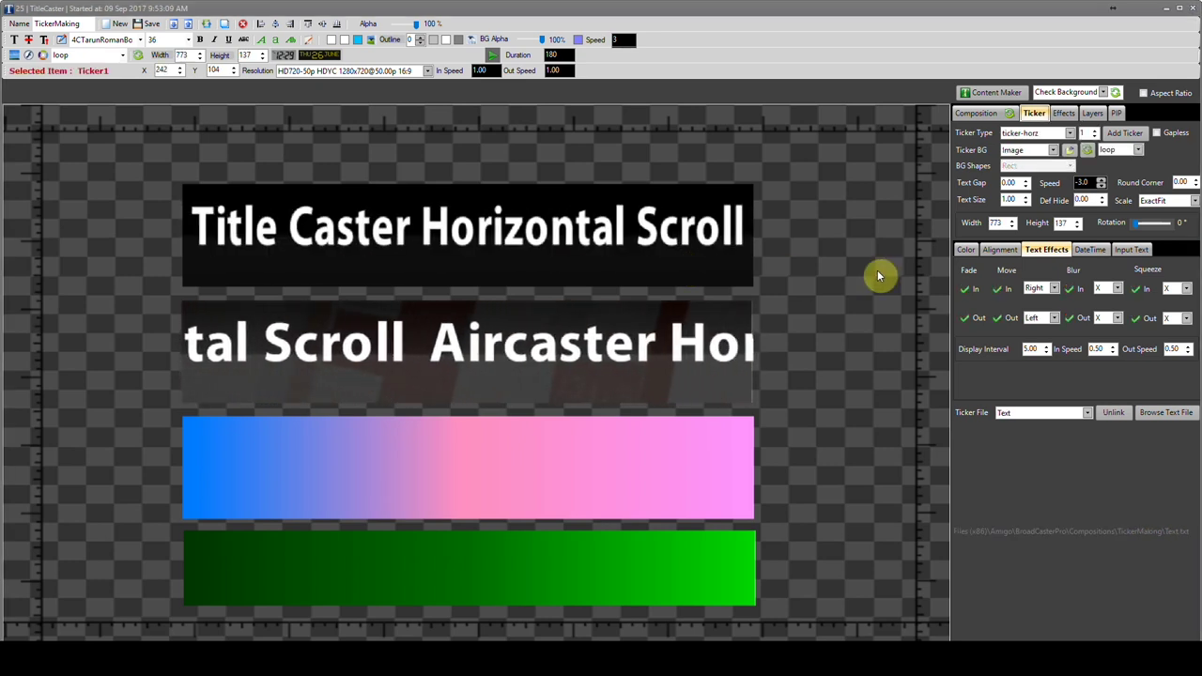
click(1005, 224)
text(6)
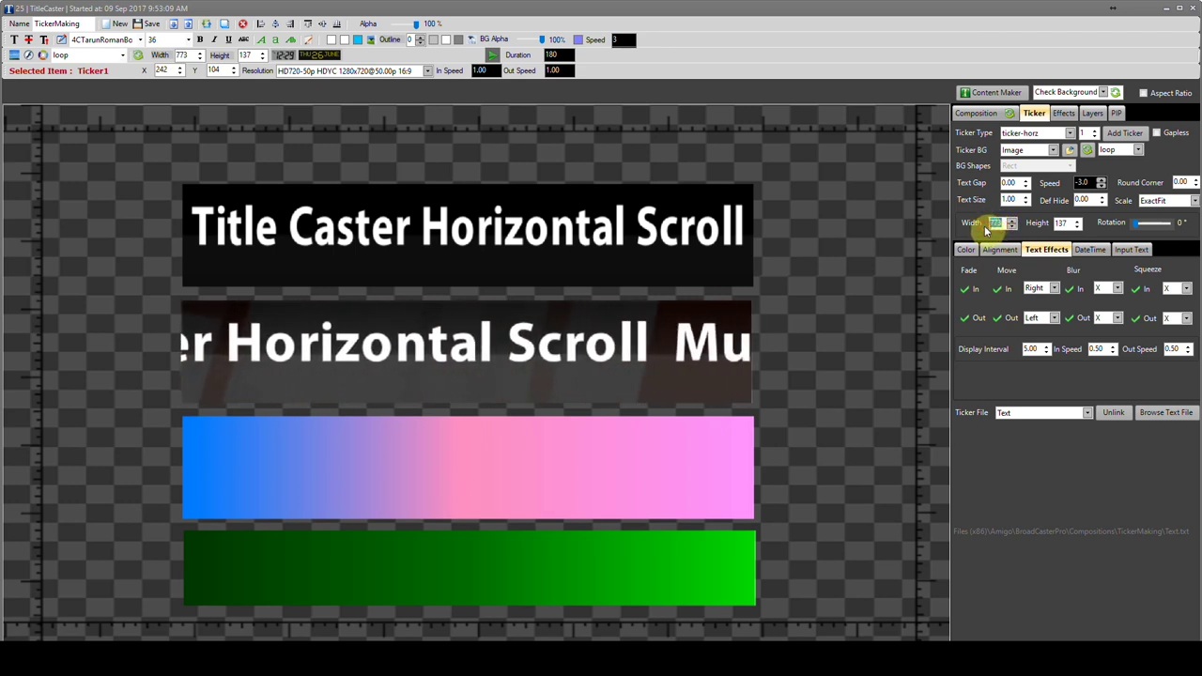
text(00)
key(Return)
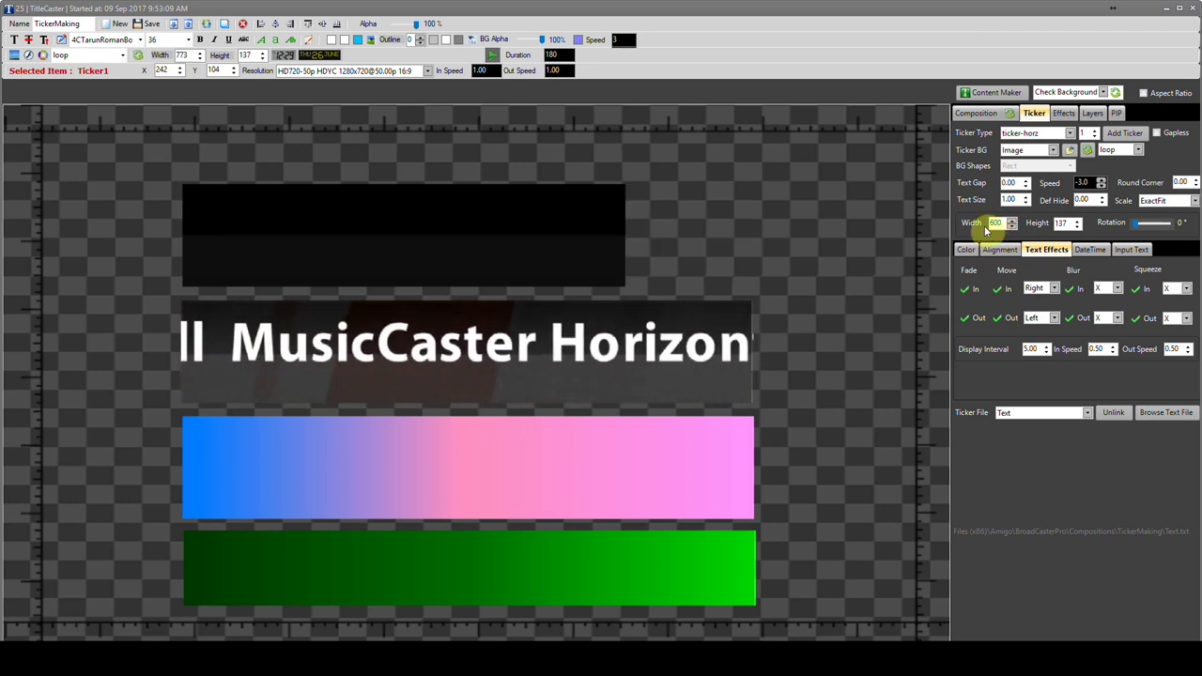
click(1063, 223)
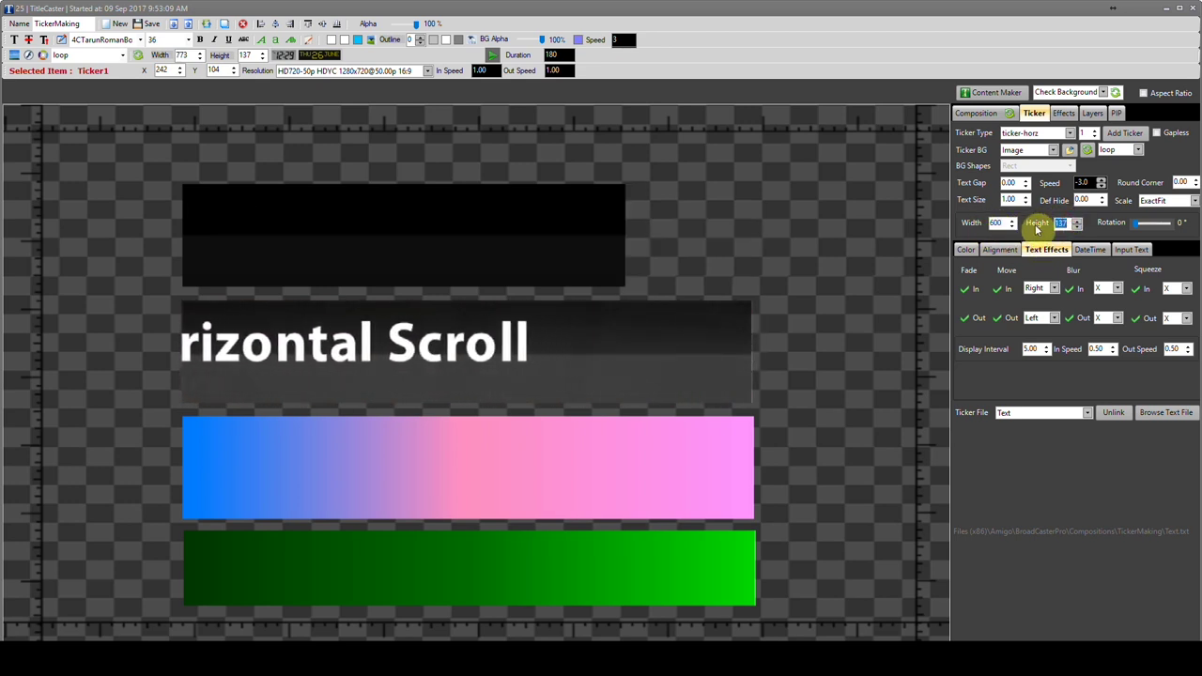
text(100)
key(Return)
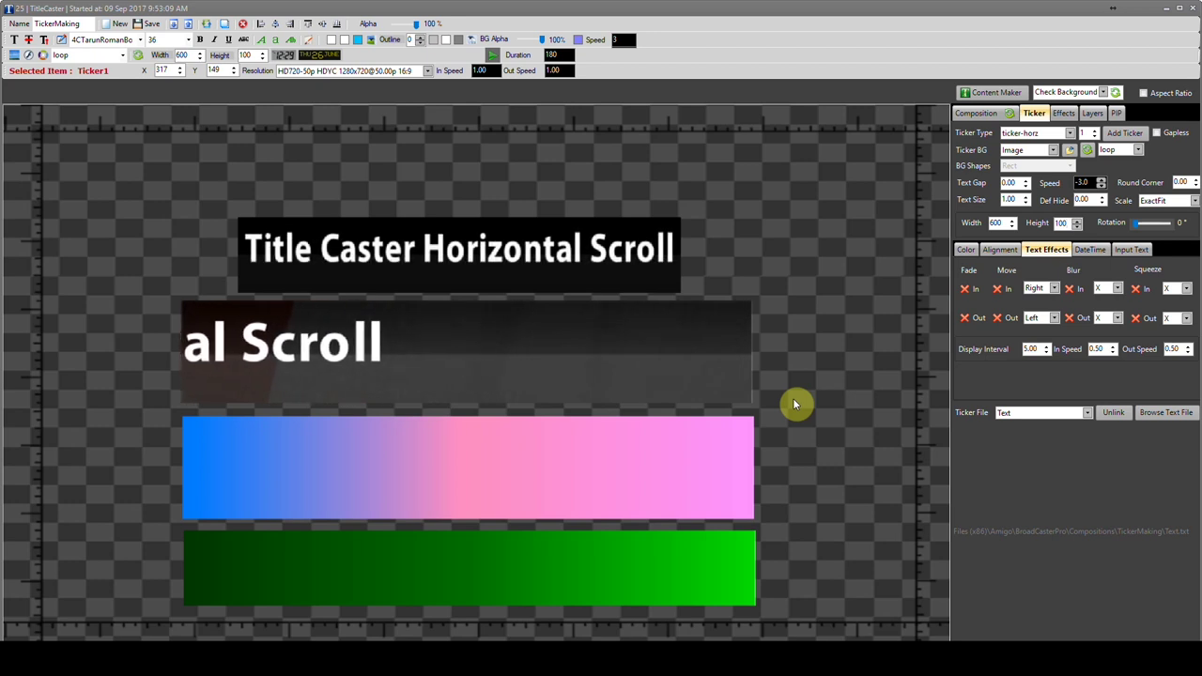
Set the topmost ticker's Move In effect to fade and move from the Left with an In Delay of 0.20.
click(1062, 114)
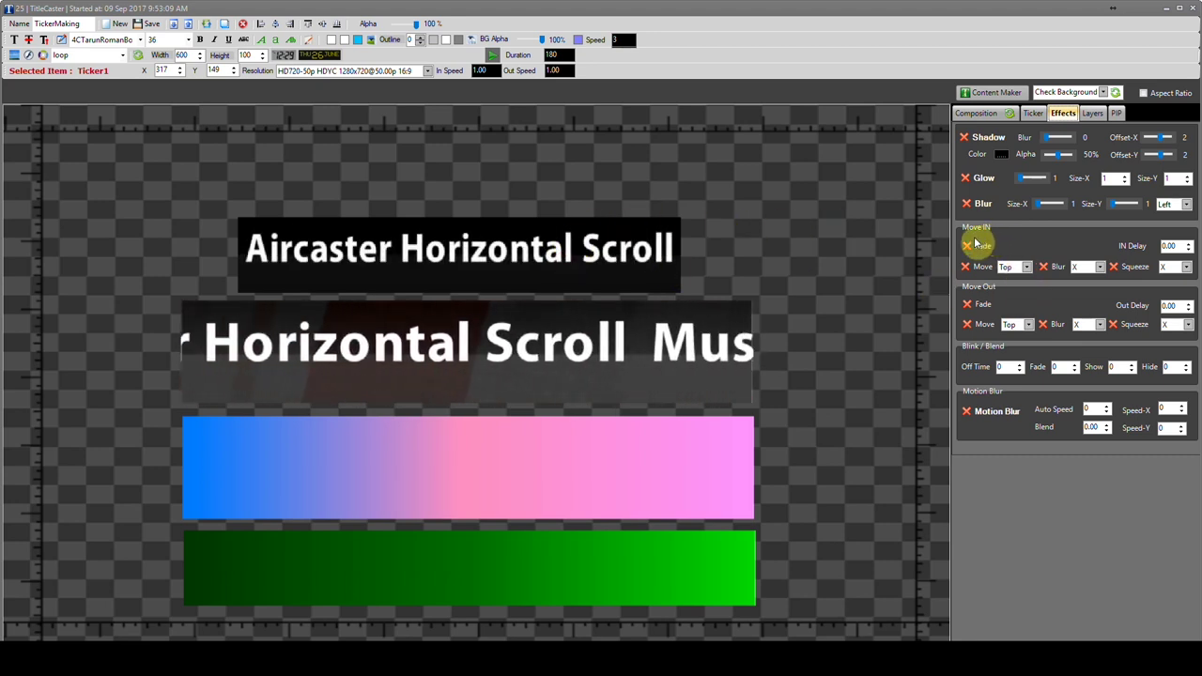
click(1028, 268)
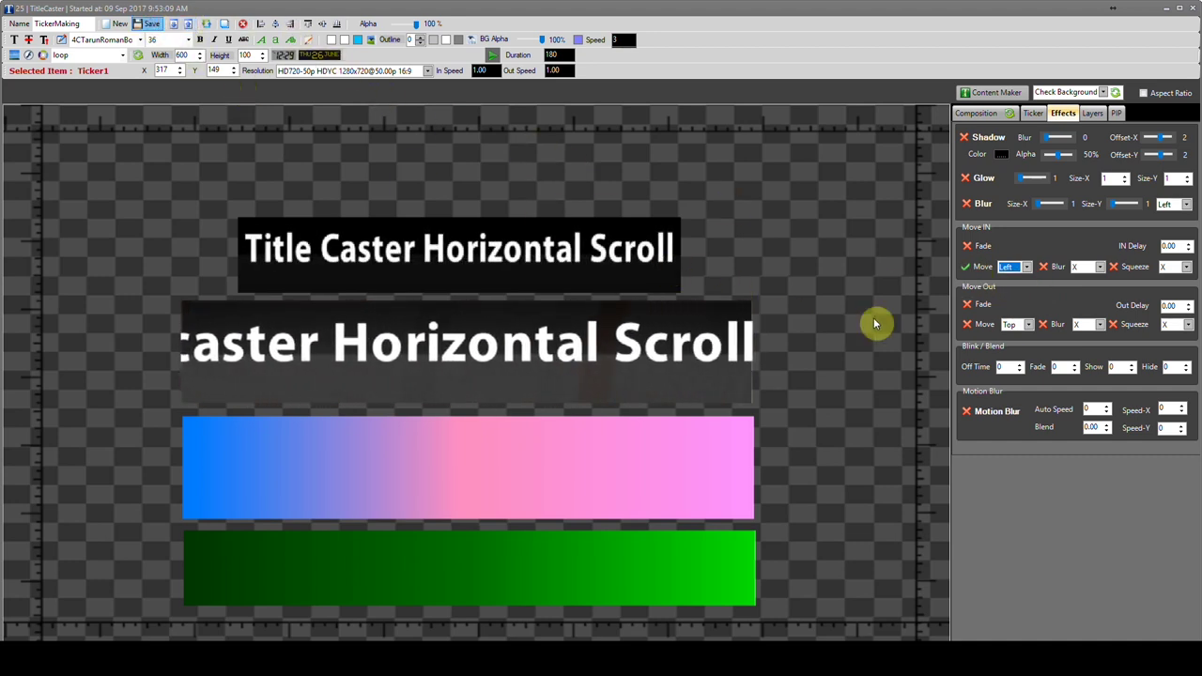
click(1189, 243)
click(1189, 243)
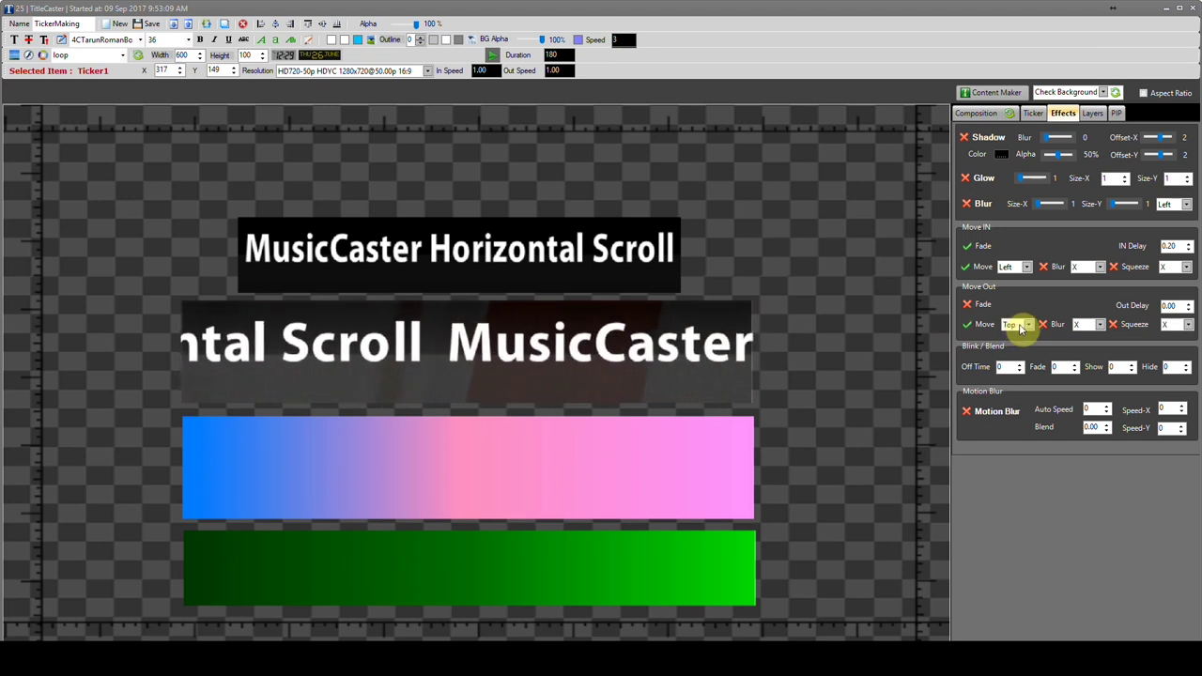
Set the ticker's Move Out to fade, move Top and blur X with a 0.20 delay, and save and preview the composition.
click(1014, 337)
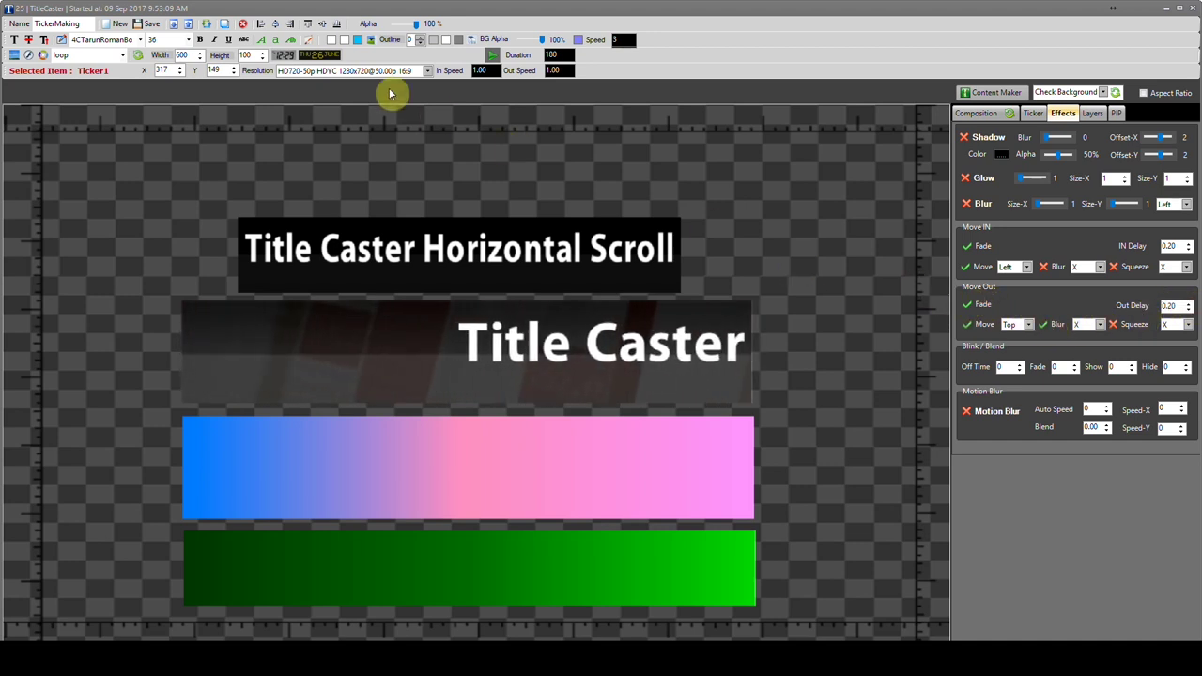
click(149, 23)
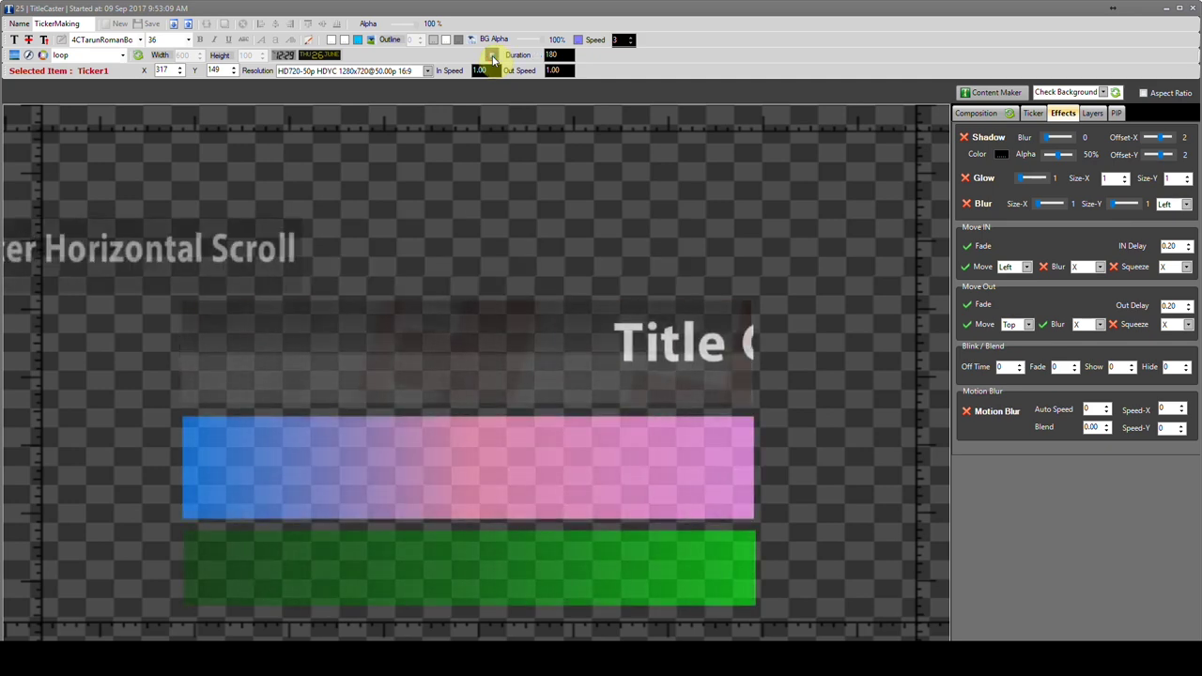
click(493, 59)
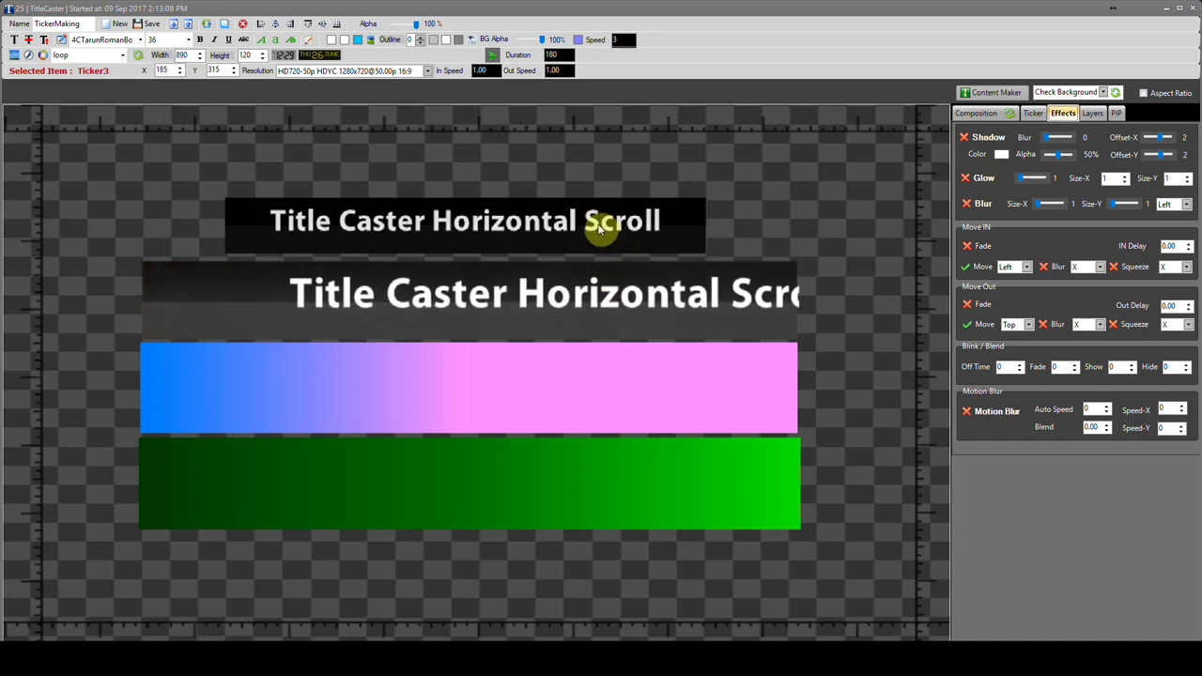
Enable a pink shadow on the topmost ticker's text and save the composition.
click(599, 228)
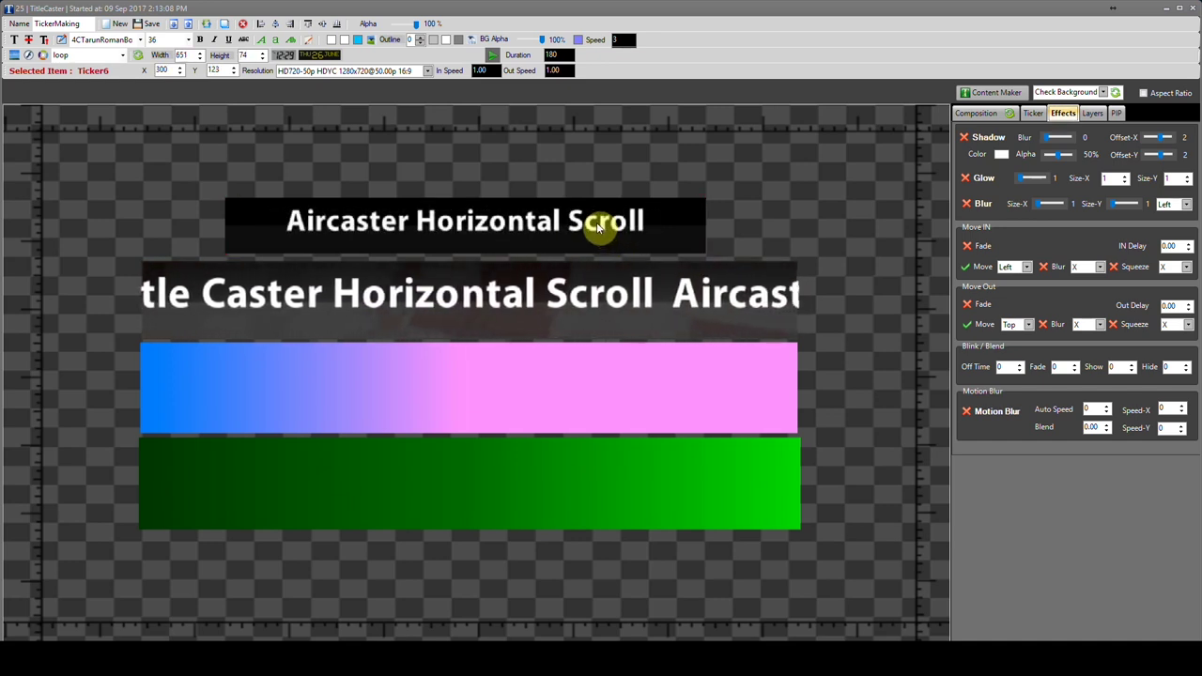
click(966, 137)
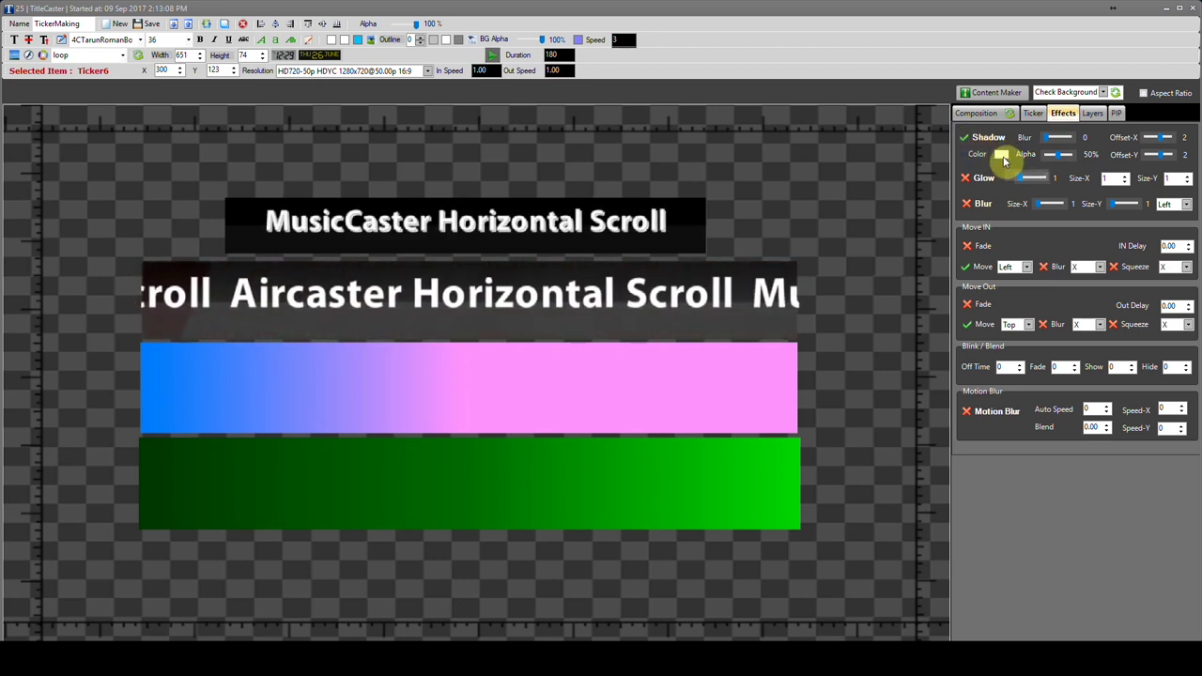
click(1002, 156)
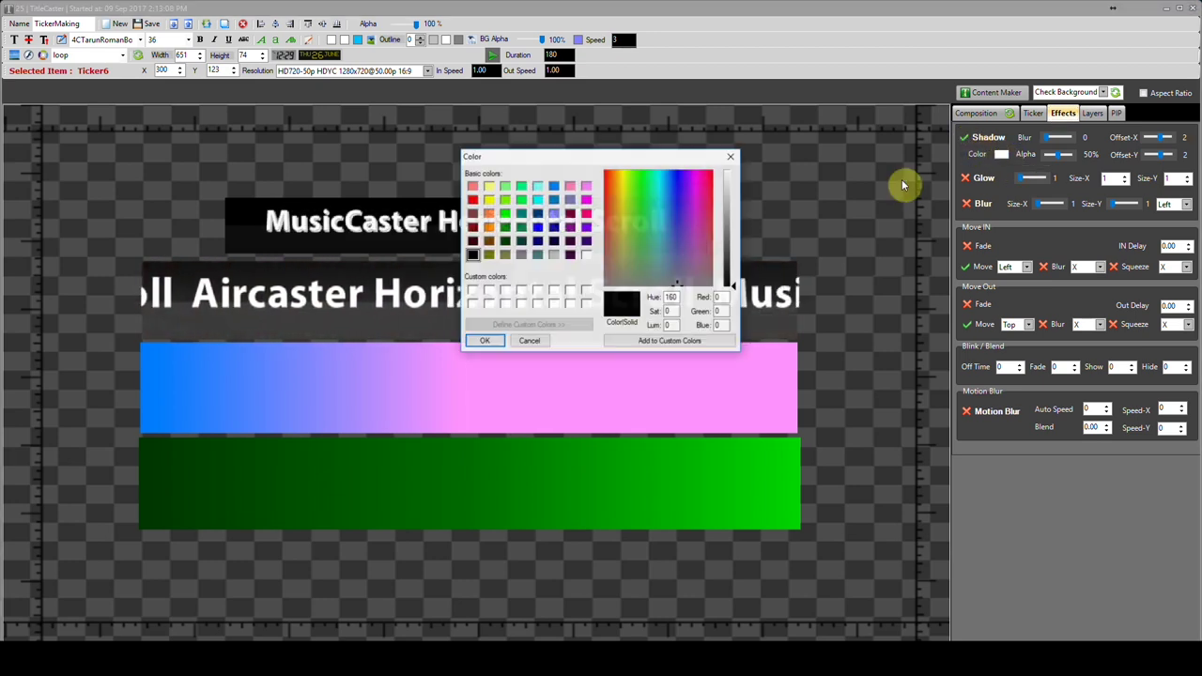
click(485, 342)
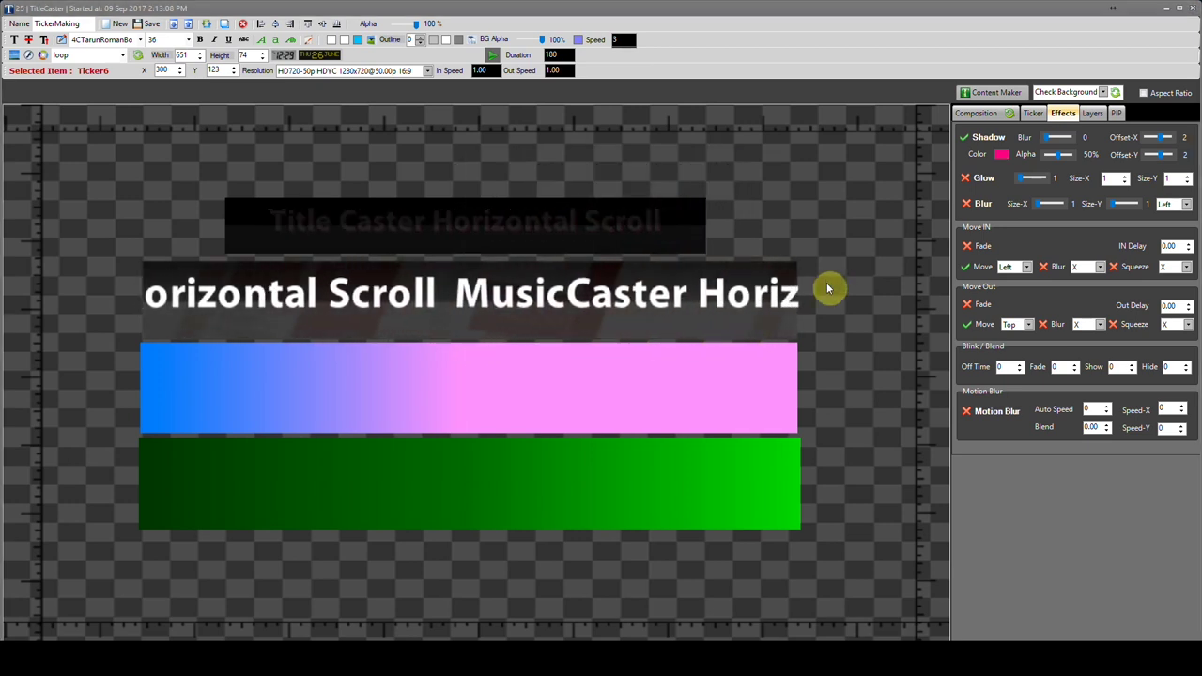
click(147, 24)
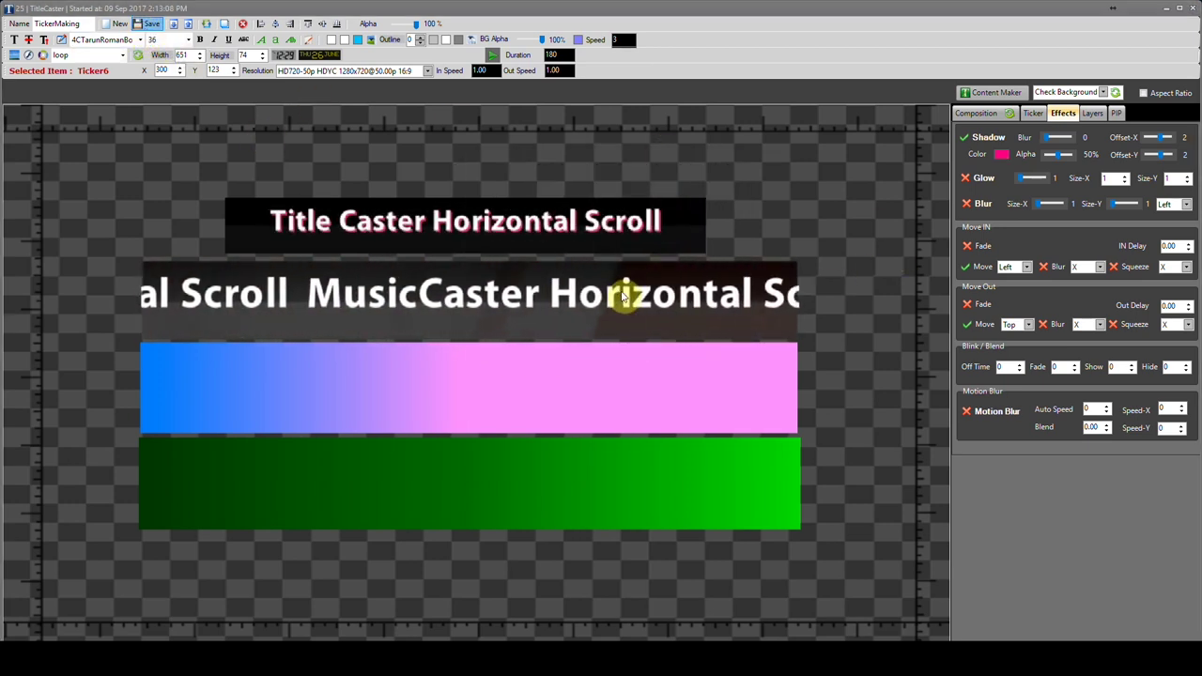
Set the topmost ticker's shadow to alpha 65%, blur 49, and X and Y offsets of 1, leaving glow off.
mouse_move(1060, 154)
mouse_down()
mouse_move(1051, 139)
mouse_move(1065, 139)
mouse_up()
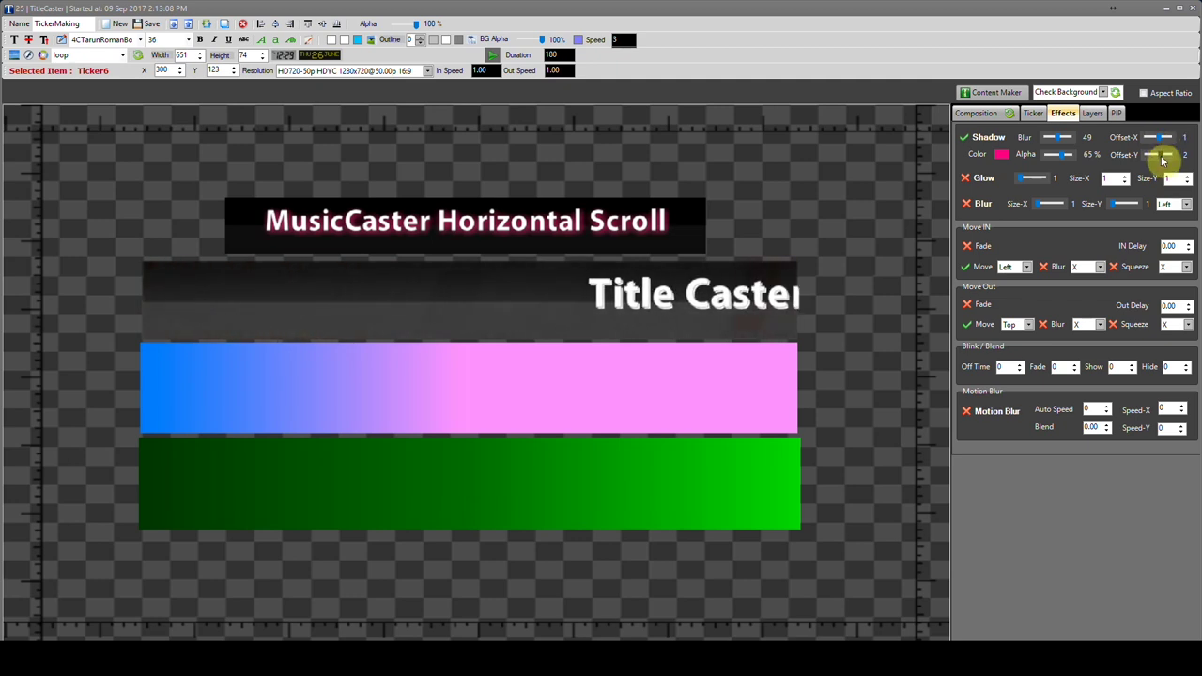
drag(1165, 153, 1165, 156)
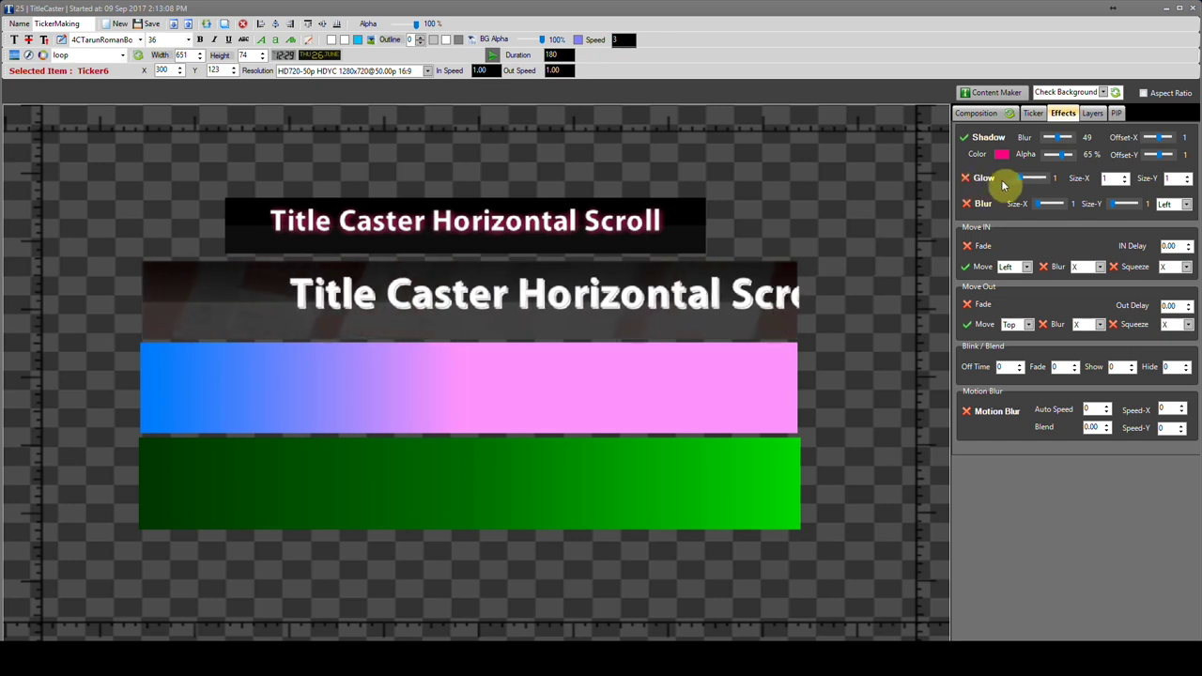
mouse_move(1024, 178)
mouse_down()
mouse_move(1039, 181)
mouse_move(1019, 181)
mouse_up()
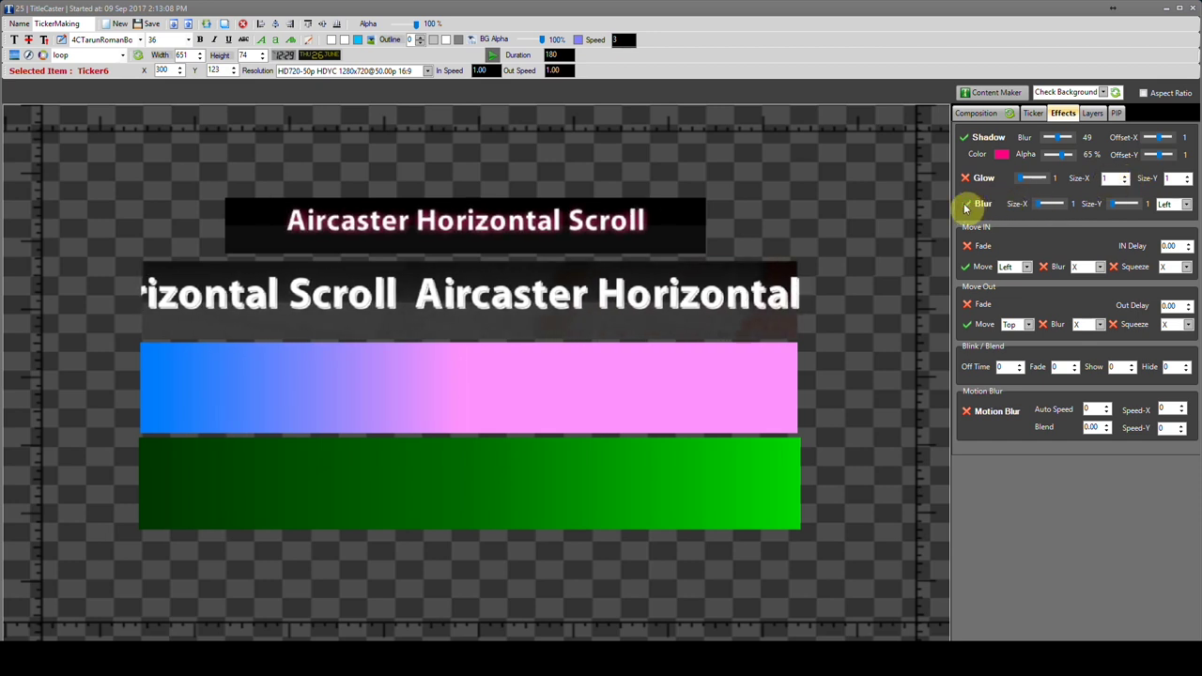
Enable the blur effect on the second ticker and adjust its horizontal blur size.
click(642, 295)
click(968, 203)
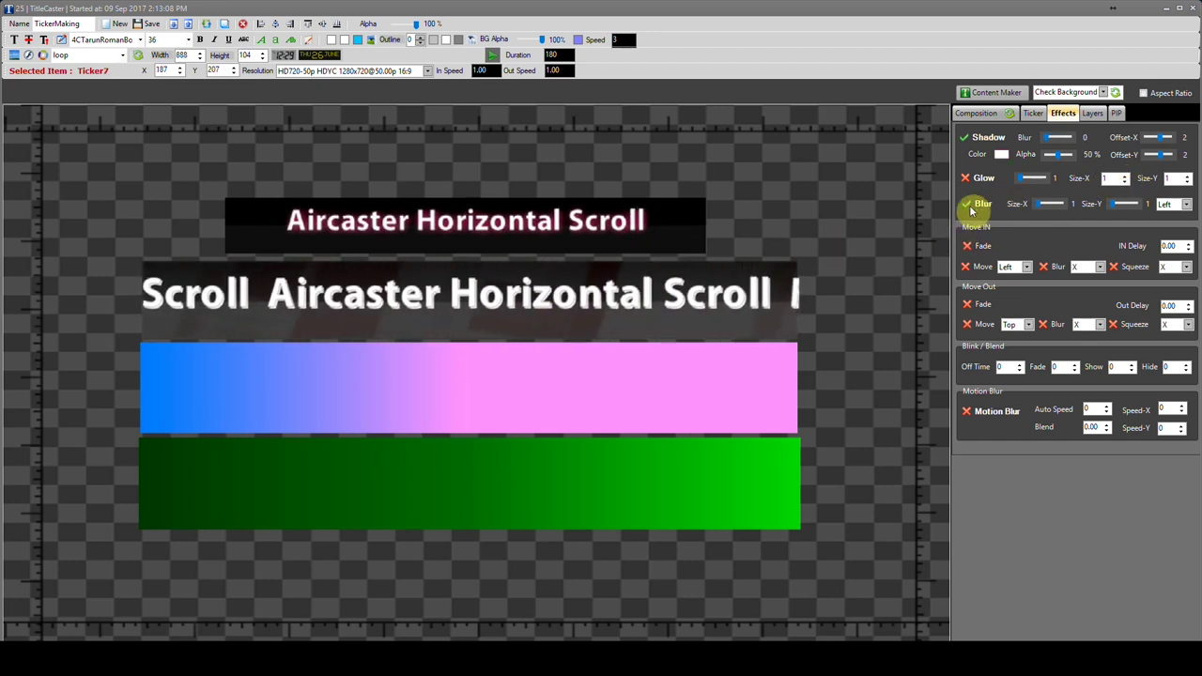
drag(1046, 204, 1044, 203)
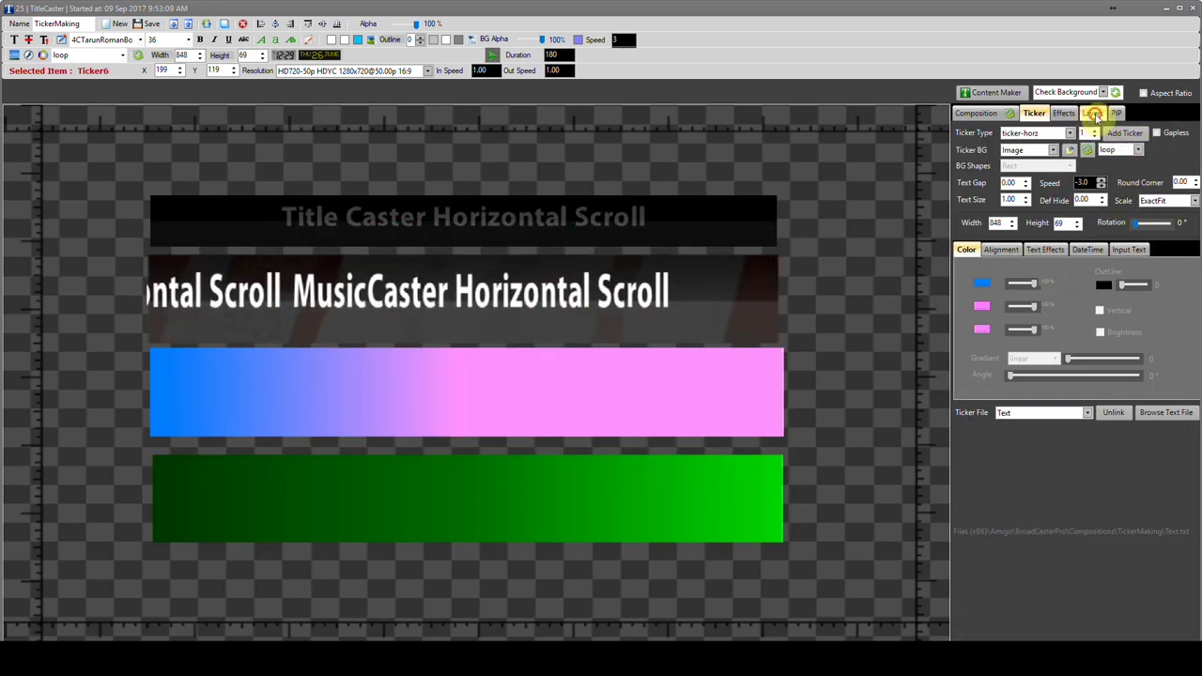
Hide the tickermaking-tkr-6 layer and show it again.
click(1092, 114)
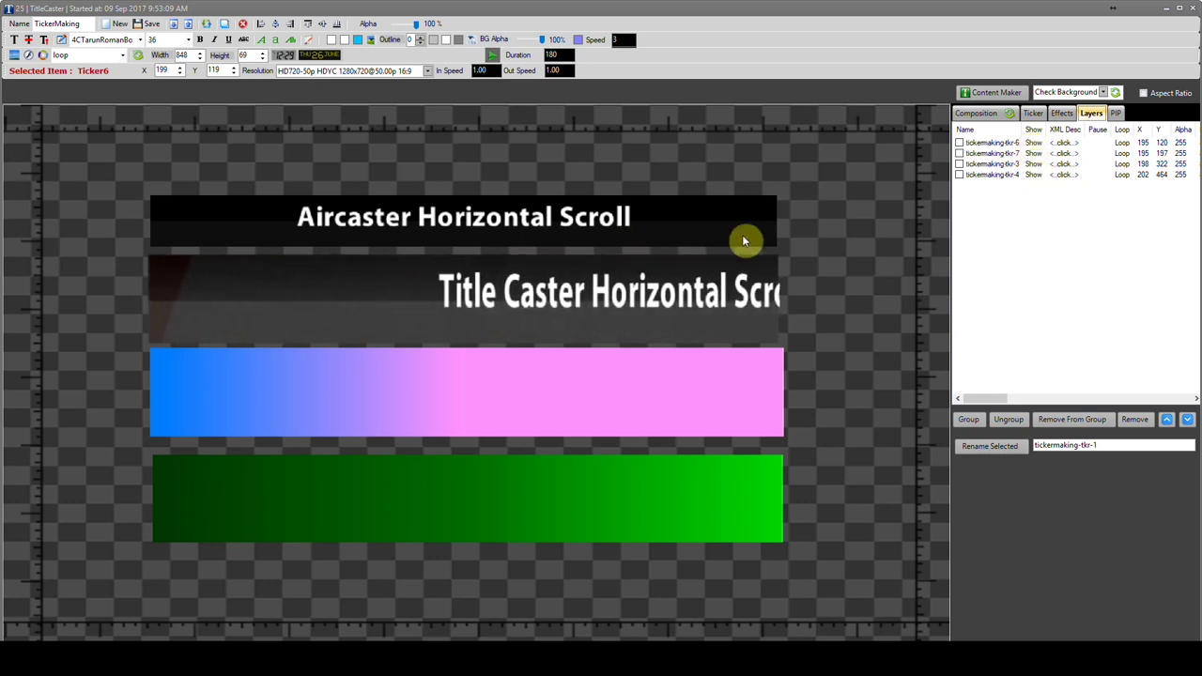
click(1033, 143)
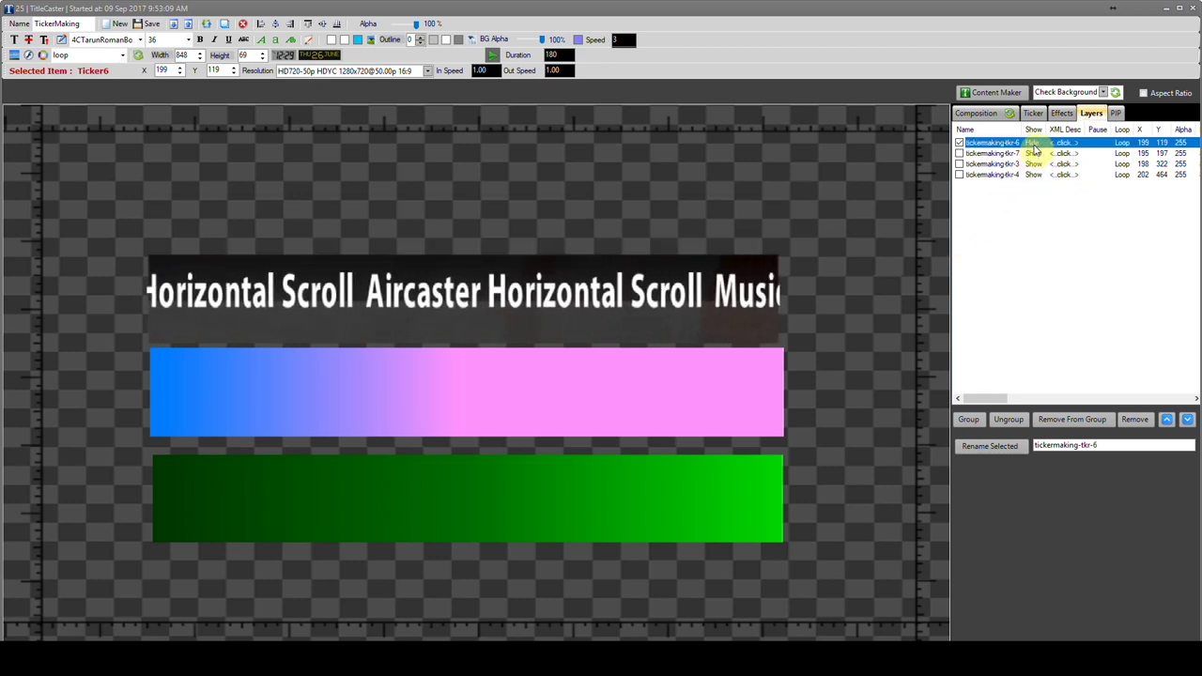
click(1033, 142)
Select the second ticker, then the topmost one, and shift the topmost ticker slightly on the canvas.
click(699, 297)
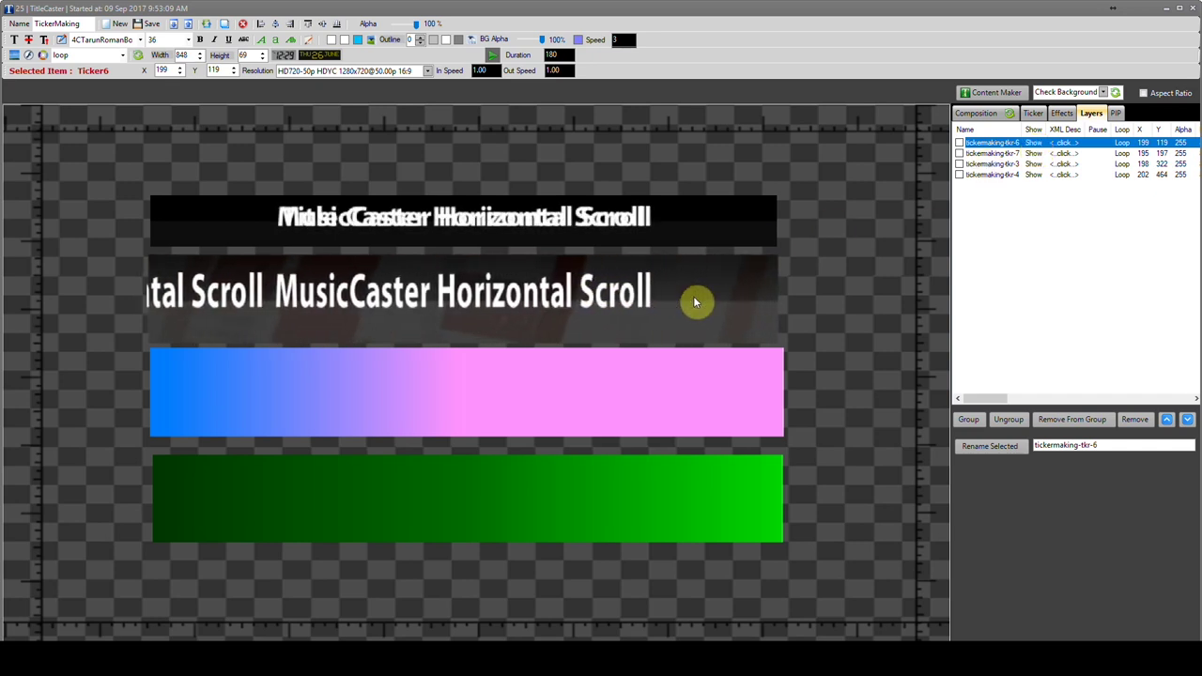
click(714, 303)
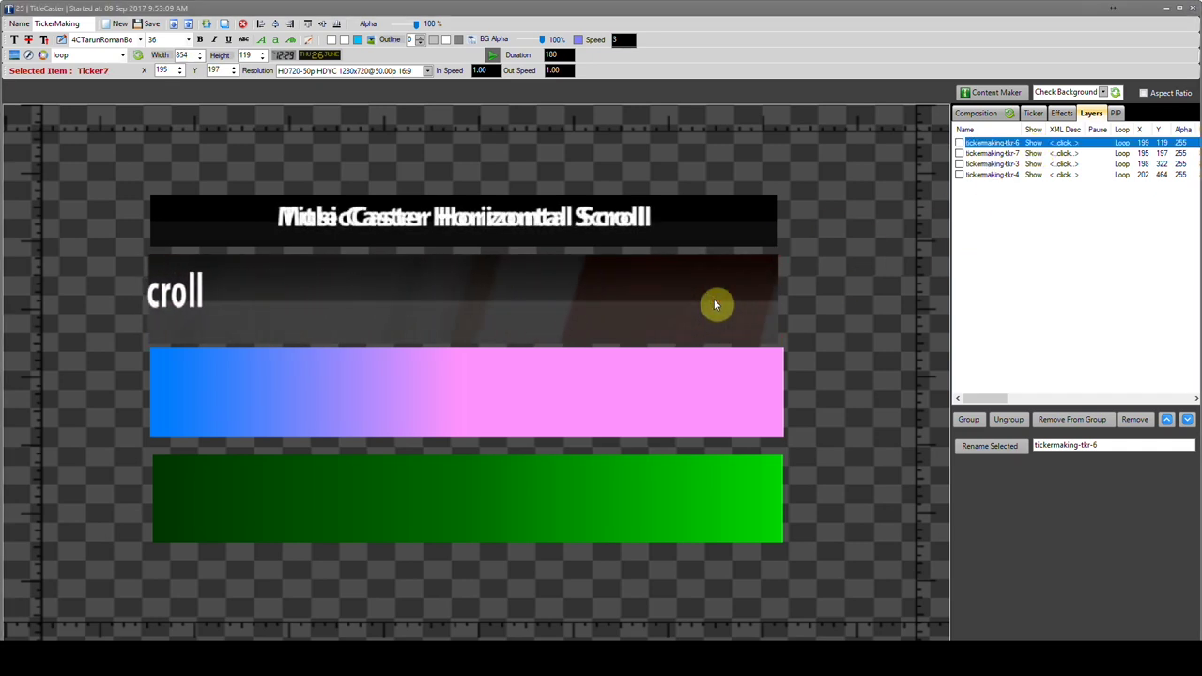
click(722, 228)
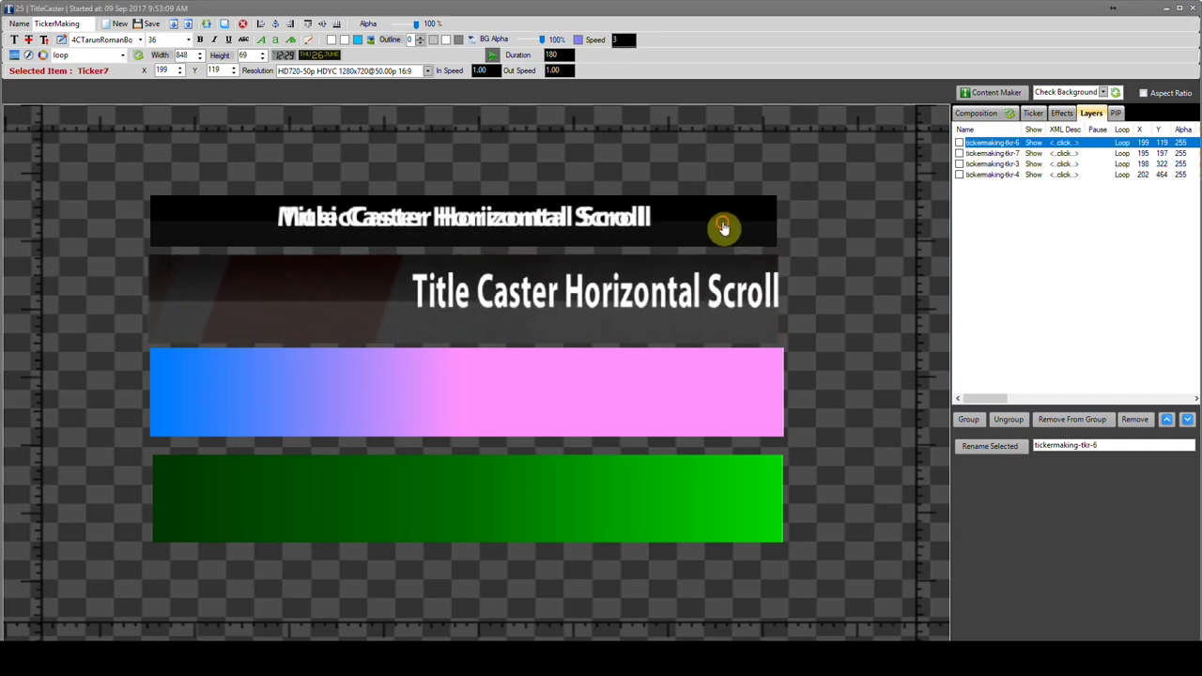
drag(724, 235, 726, 229)
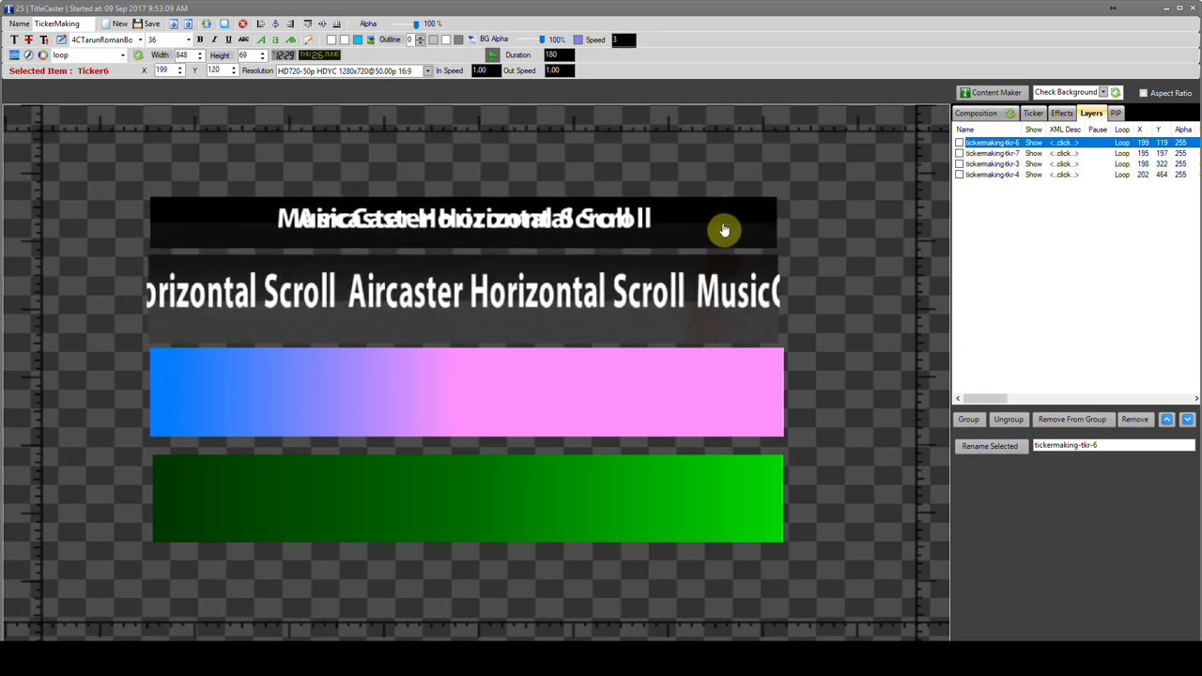
Move the second ticker up to X 199, Y 184 and raise its tickermaking-tkr-7 layer one level.
click(983, 154)
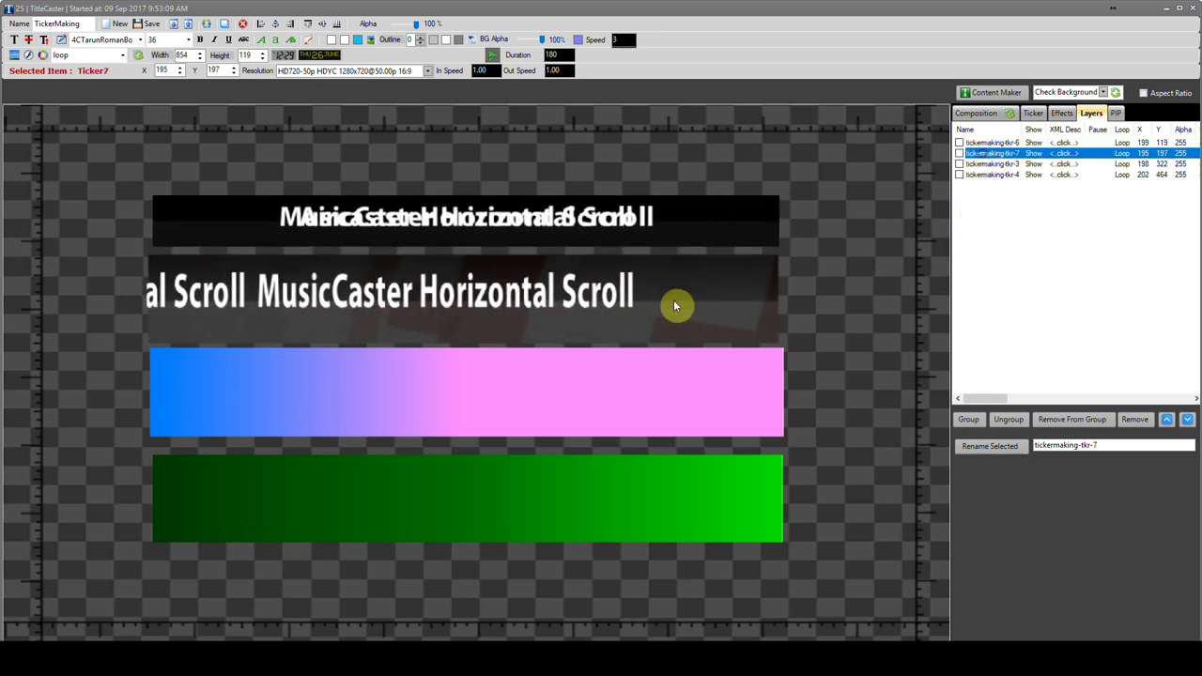
mouse_move(679, 303)
mouse_down()
mouse_move(679, 279)
mouse_move(676, 299)
mouse_up()
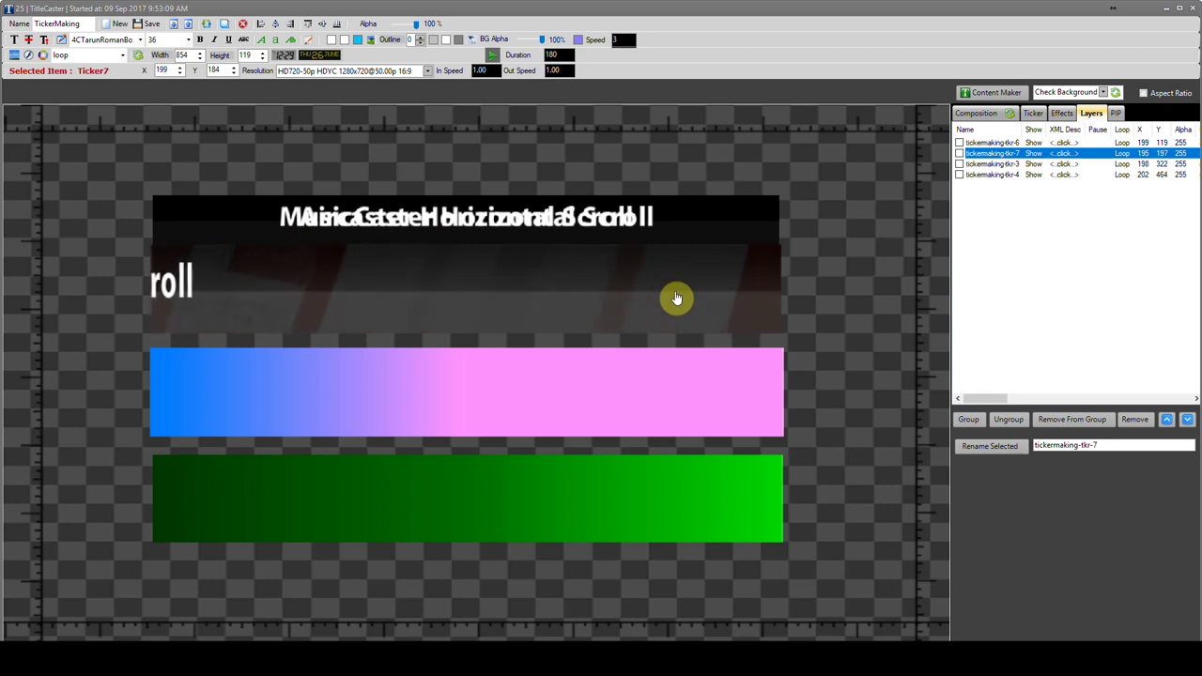
click(1168, 420)
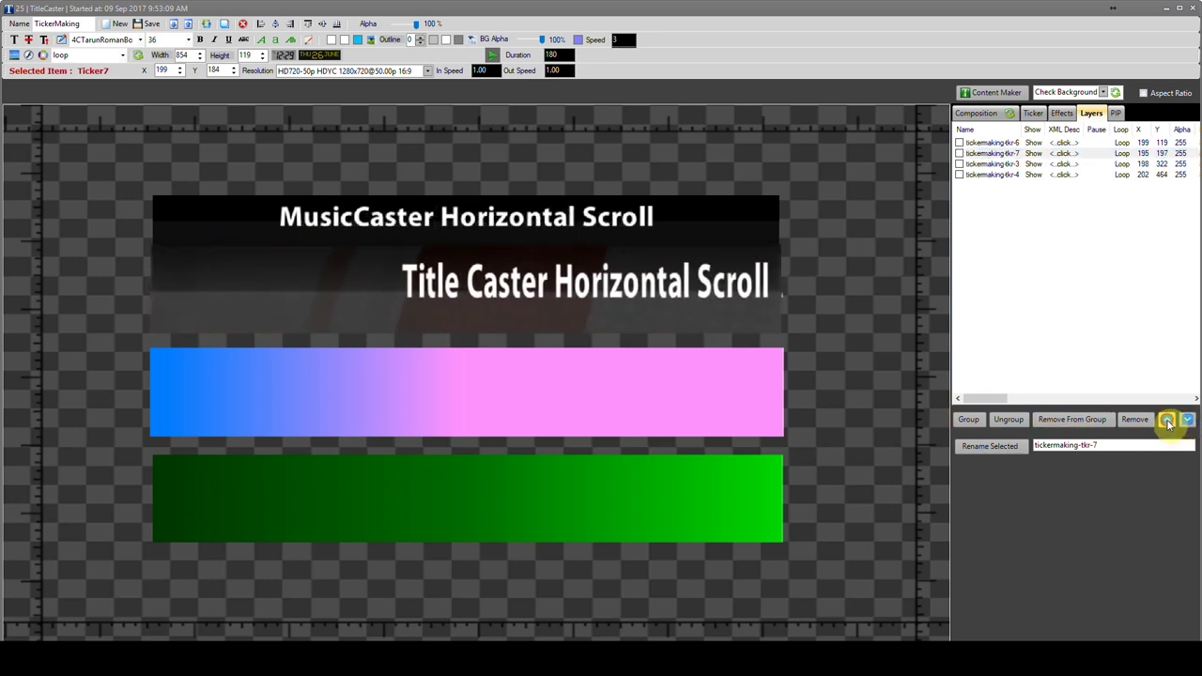
Move the second ticker down to X 222, Y 265 to overlap the blue-pink ticker, and send the blue-pink ticker to back twice.
drag(617, 314, 631, 367)
right_click(592, 388)
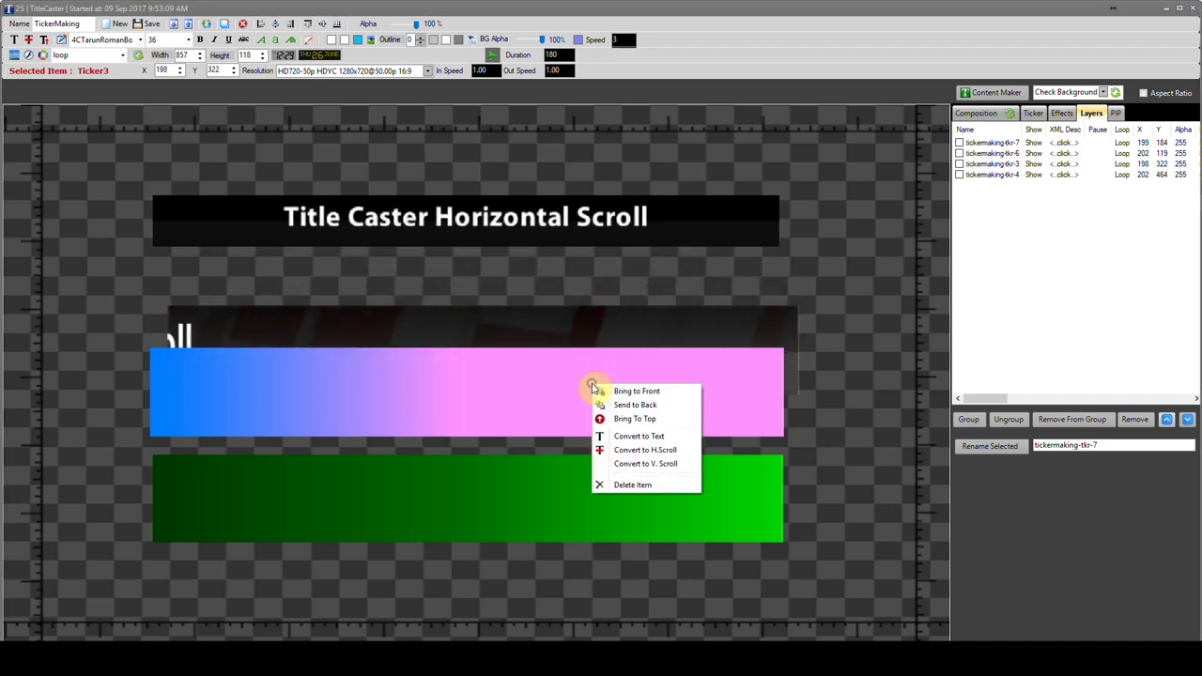
click(636, 405)
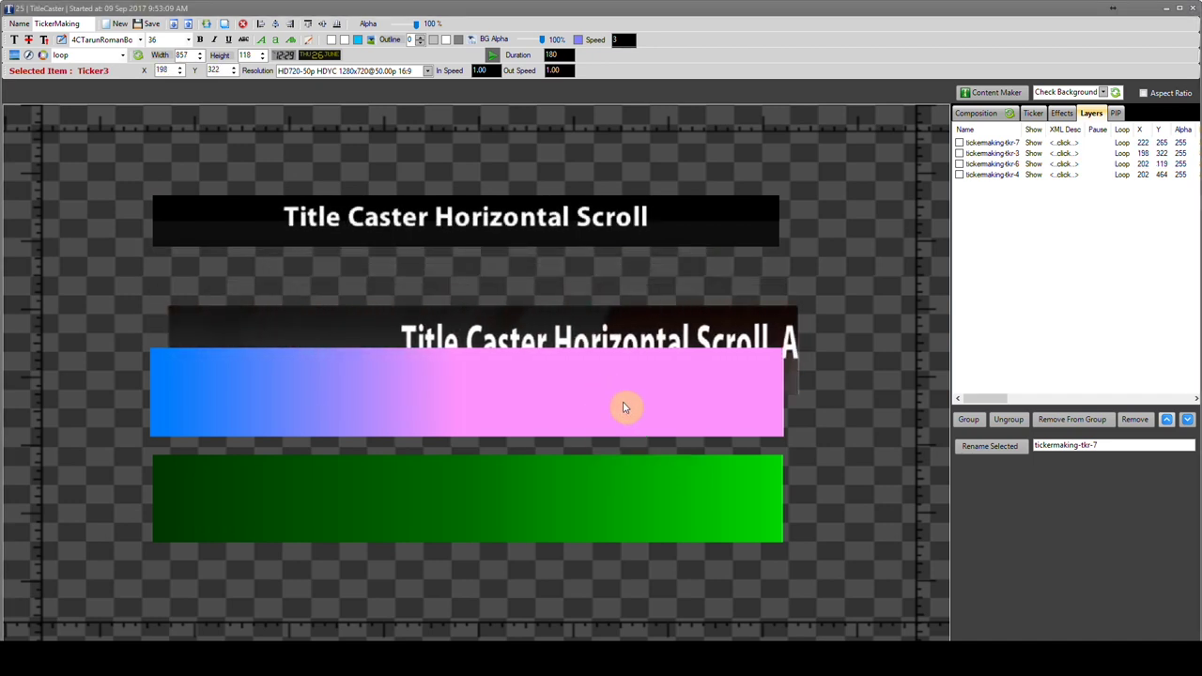
right_click(587, 385)
click(632, 405)
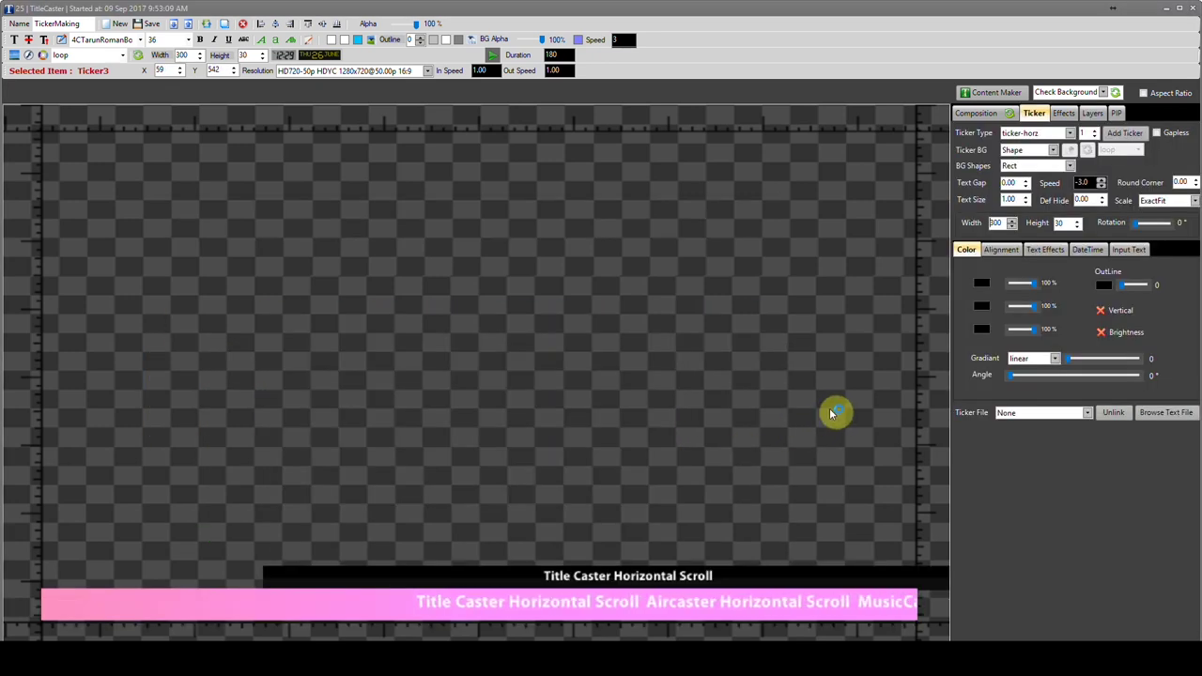
Add a horizontal ticker at X 49, Y 610 above the pink ticker and enable its Time, Day and Date content.
click(1088, 250)
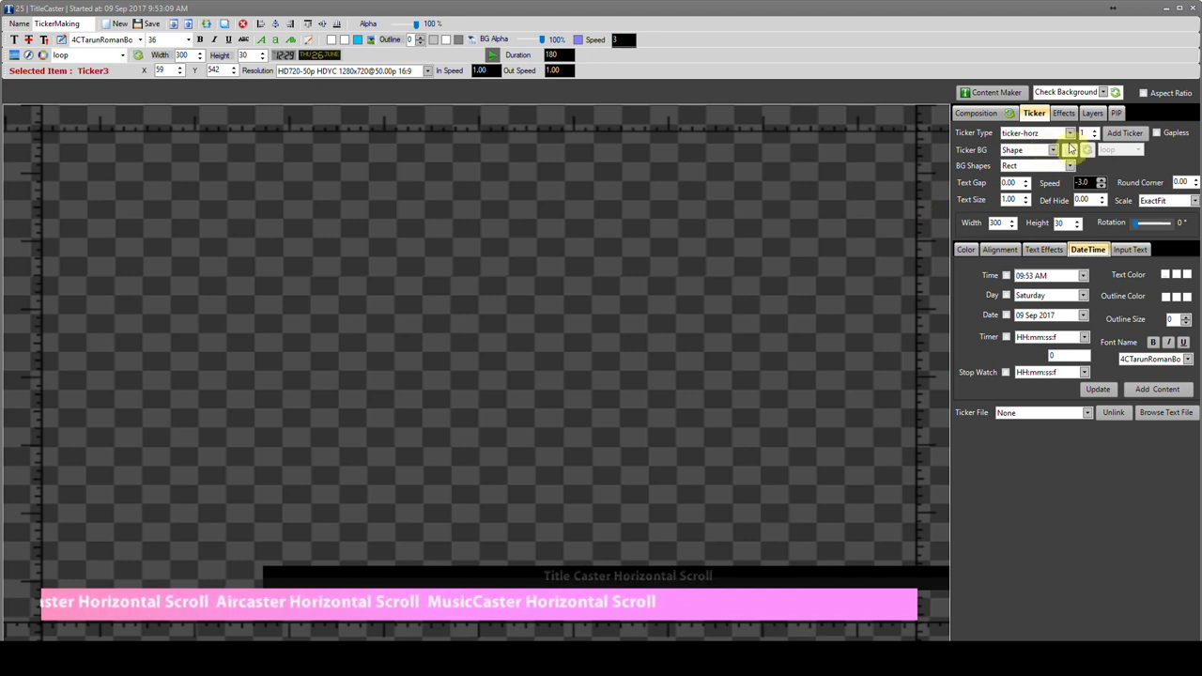
click(1126, 132)
drag(164, 116, 209, 573)
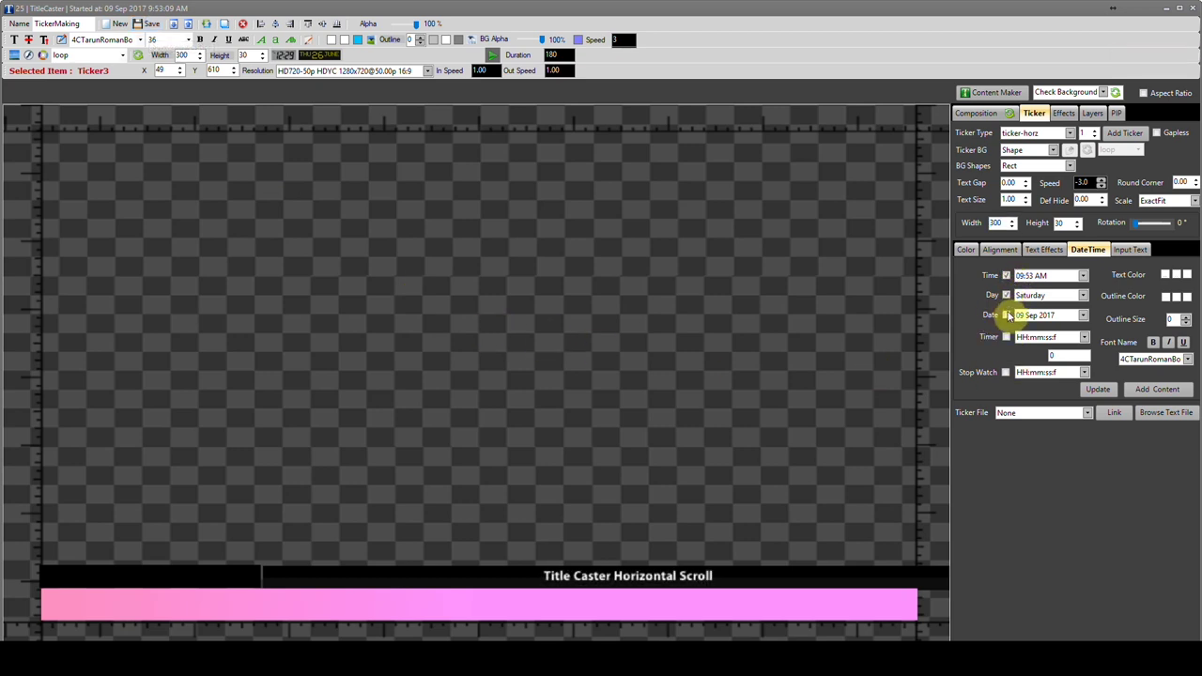
Set the first DateTime text colour to white, reviewing the colour choice again without further changes.
click(1165, 276)
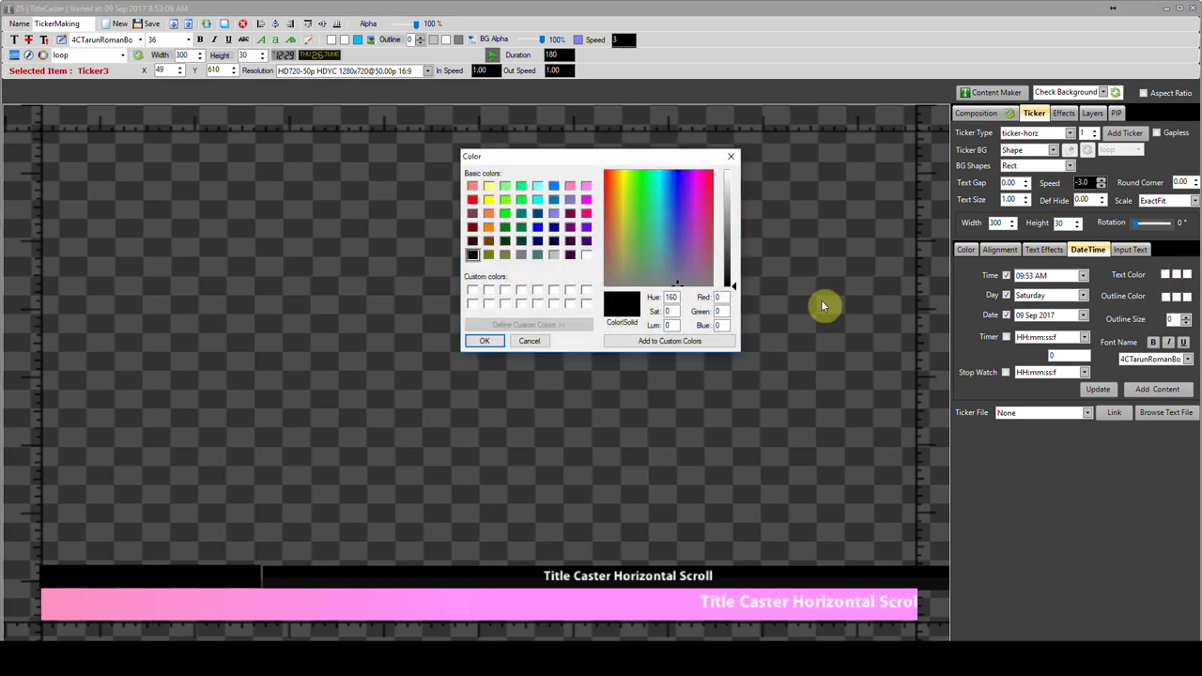
click(586, 255)
click(484, 342)
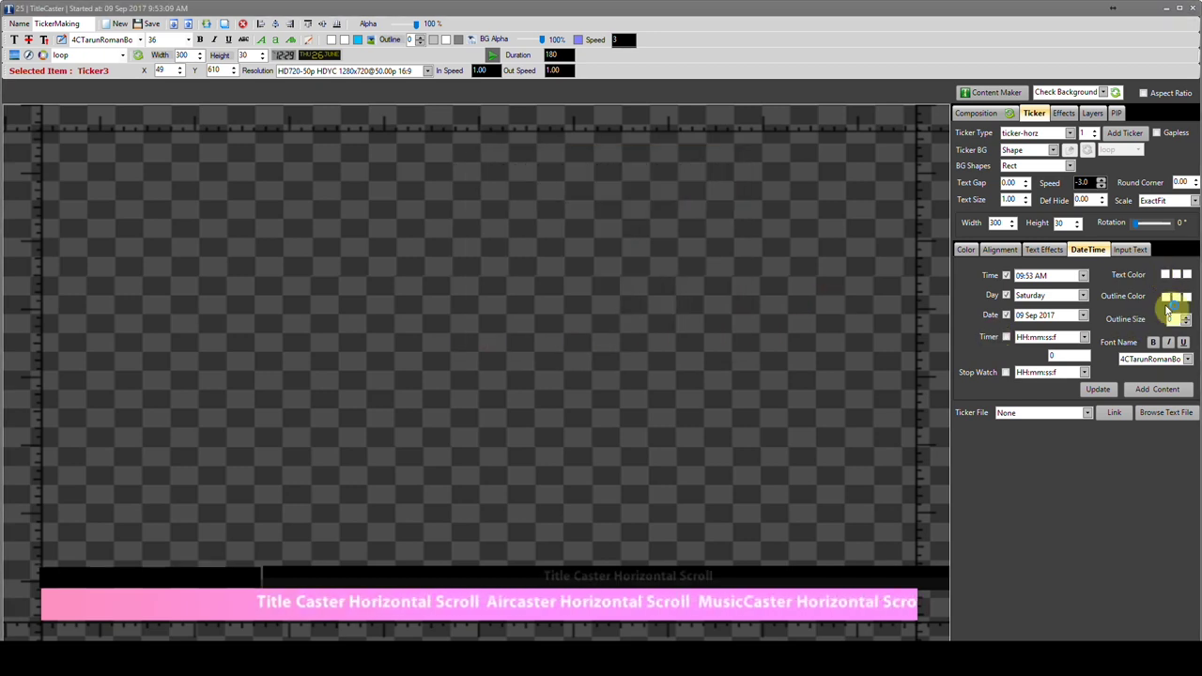
click(1166, 275)
click(480, 342)
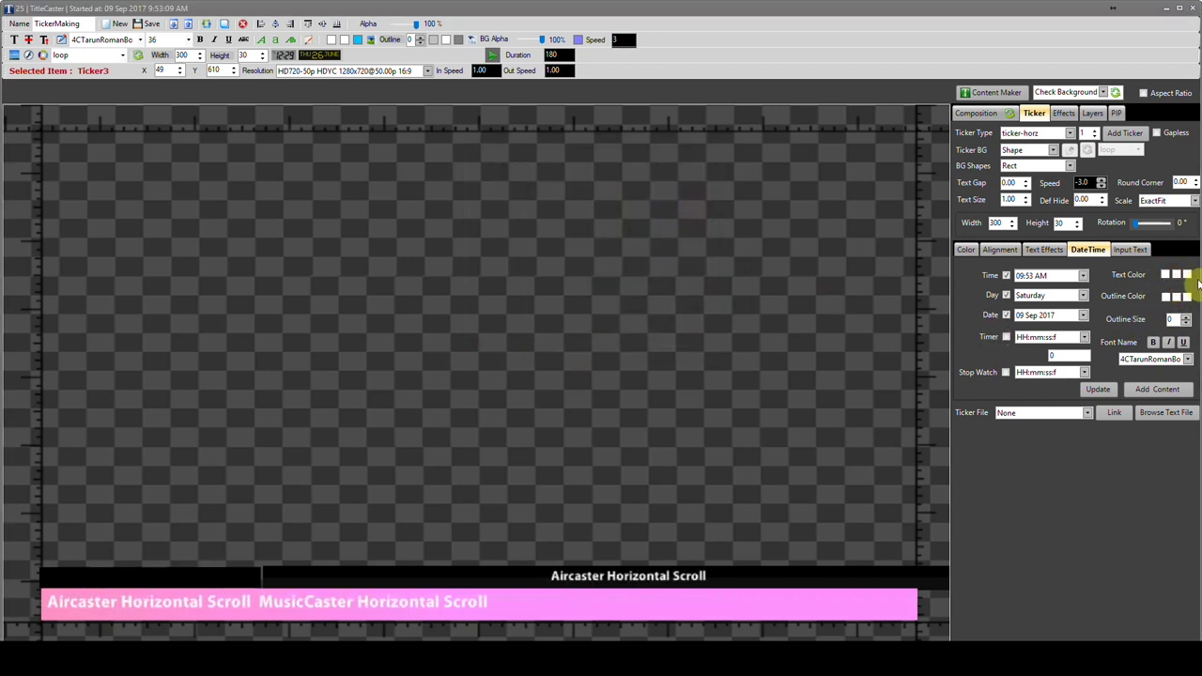
click(1169, 275)
click(527, 342)
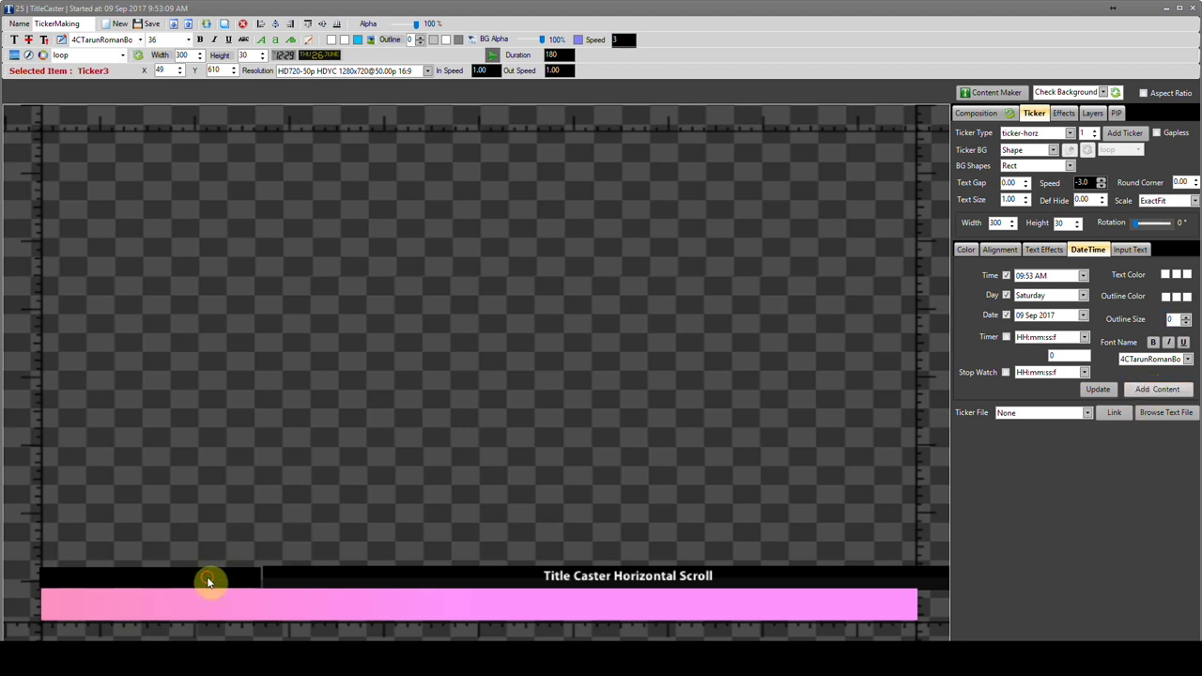
Link the new ticker's file source to DateTime and try left and right alignment for its text.
click(1086, 414)
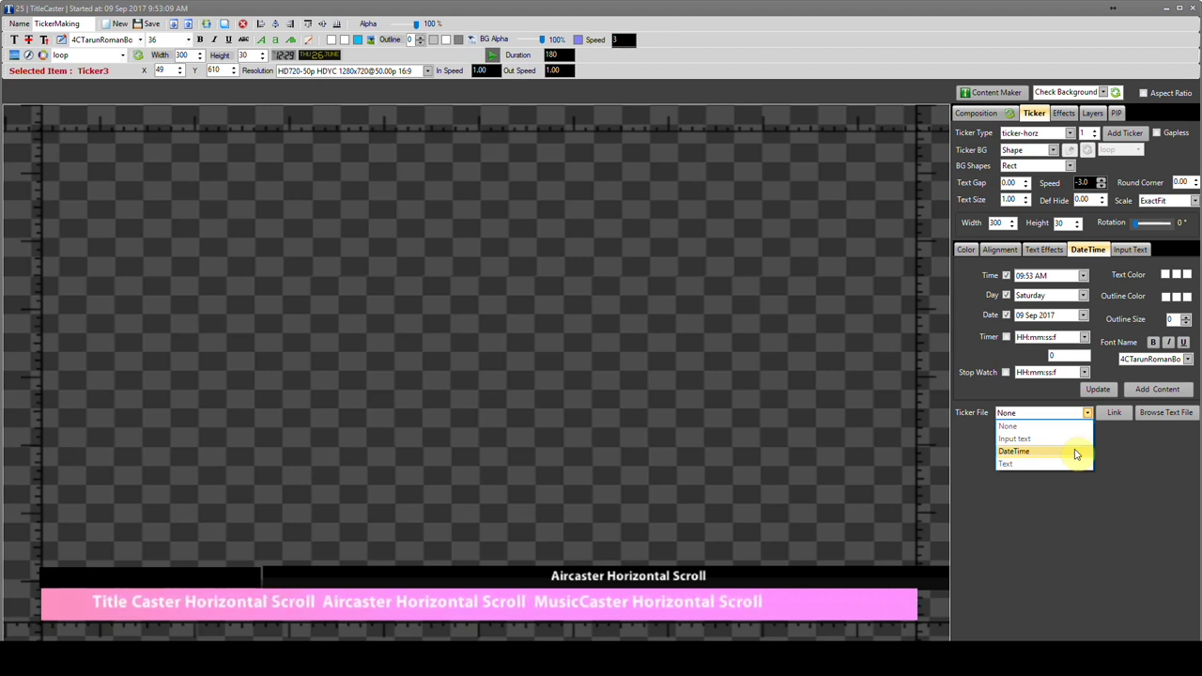
click(1075, 452)
click(1125, 418)
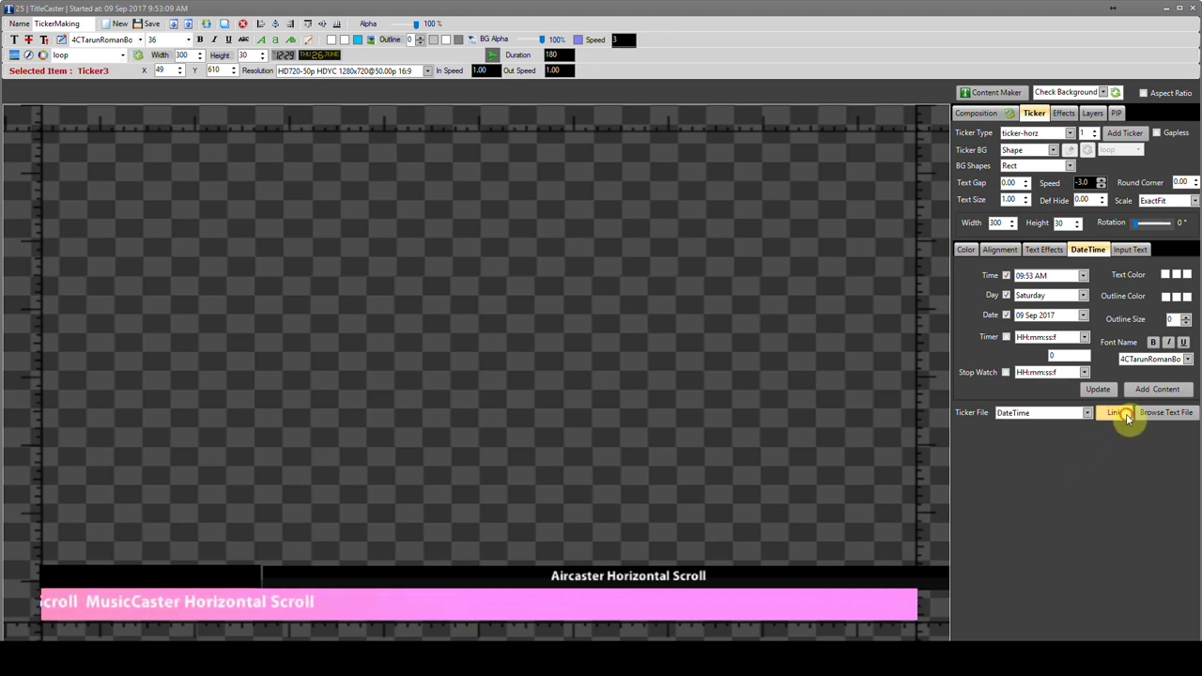
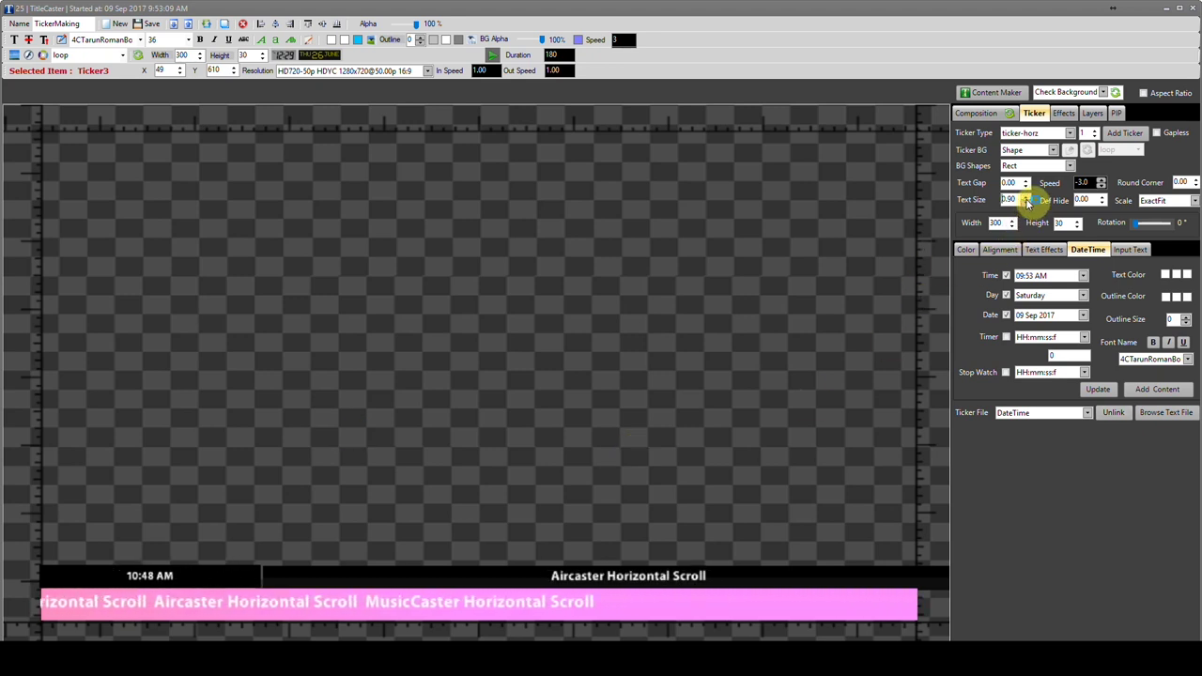
click(1000, 249)
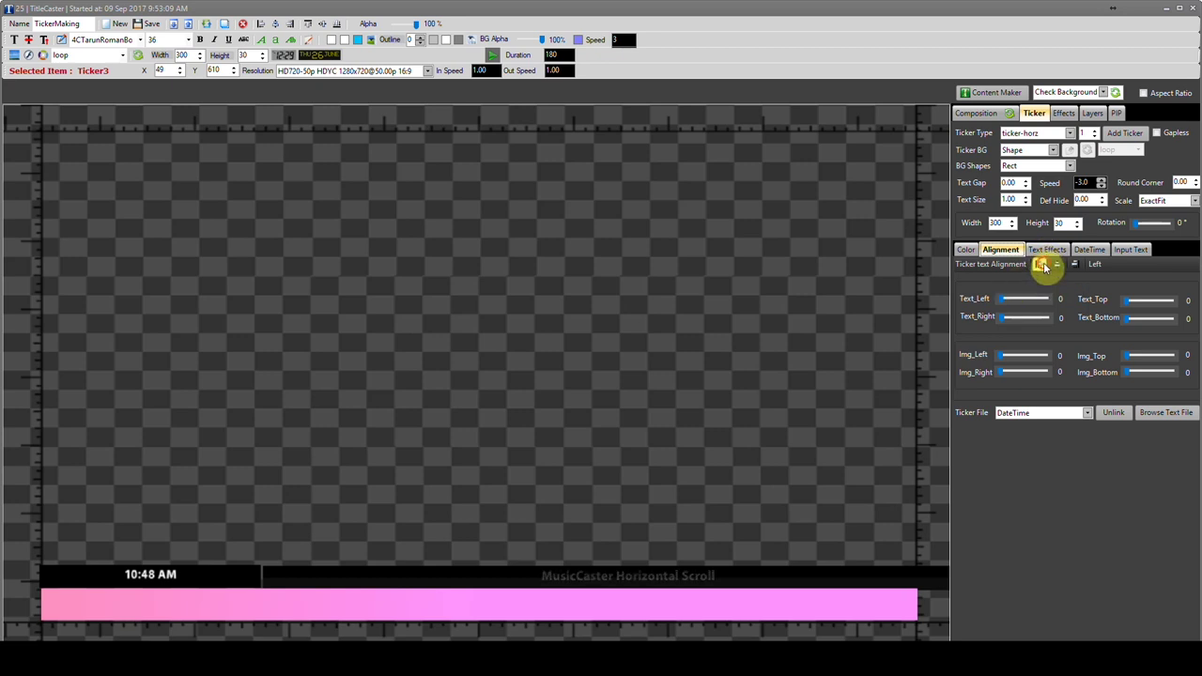
click(1040, 265)
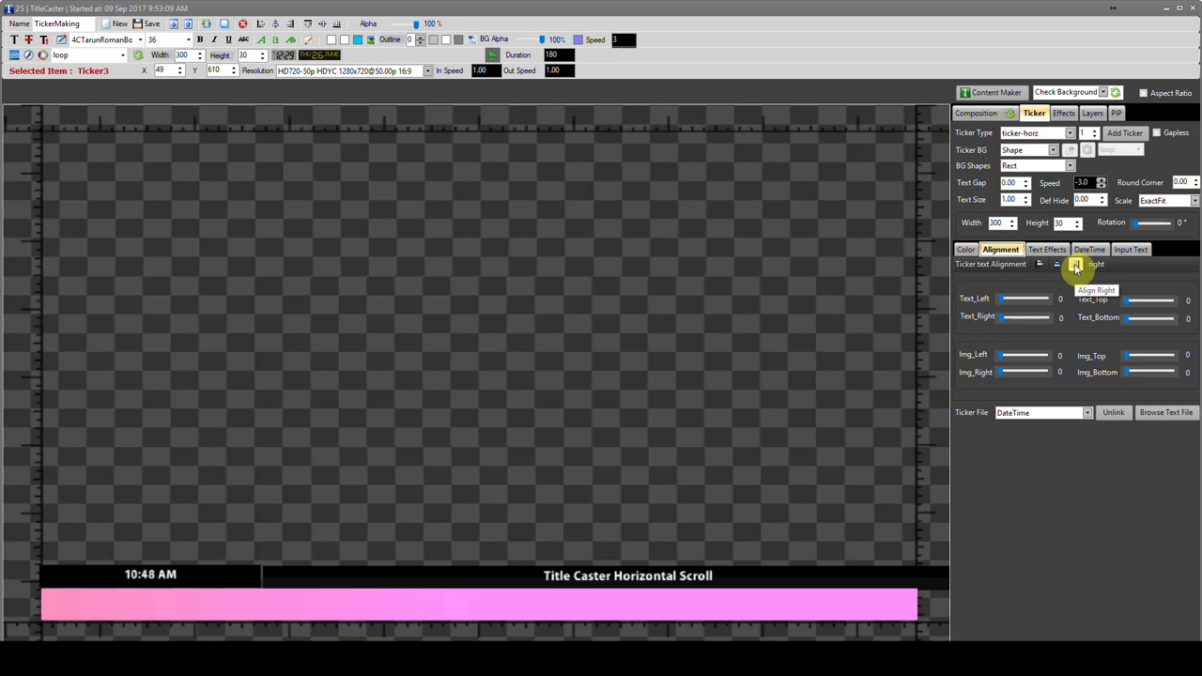
Enable Timer content, add another horizontal ticker with a width of 200, and place it at X 96, Y 445.
click(1089, 250)
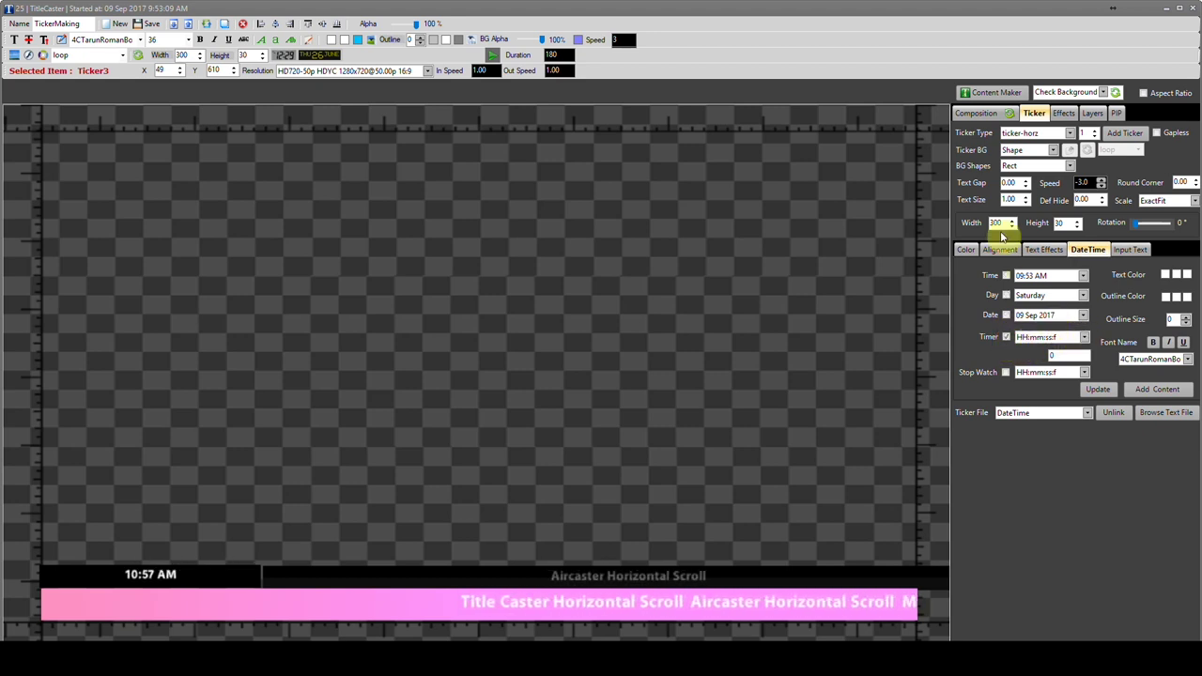
click(1124, 132)
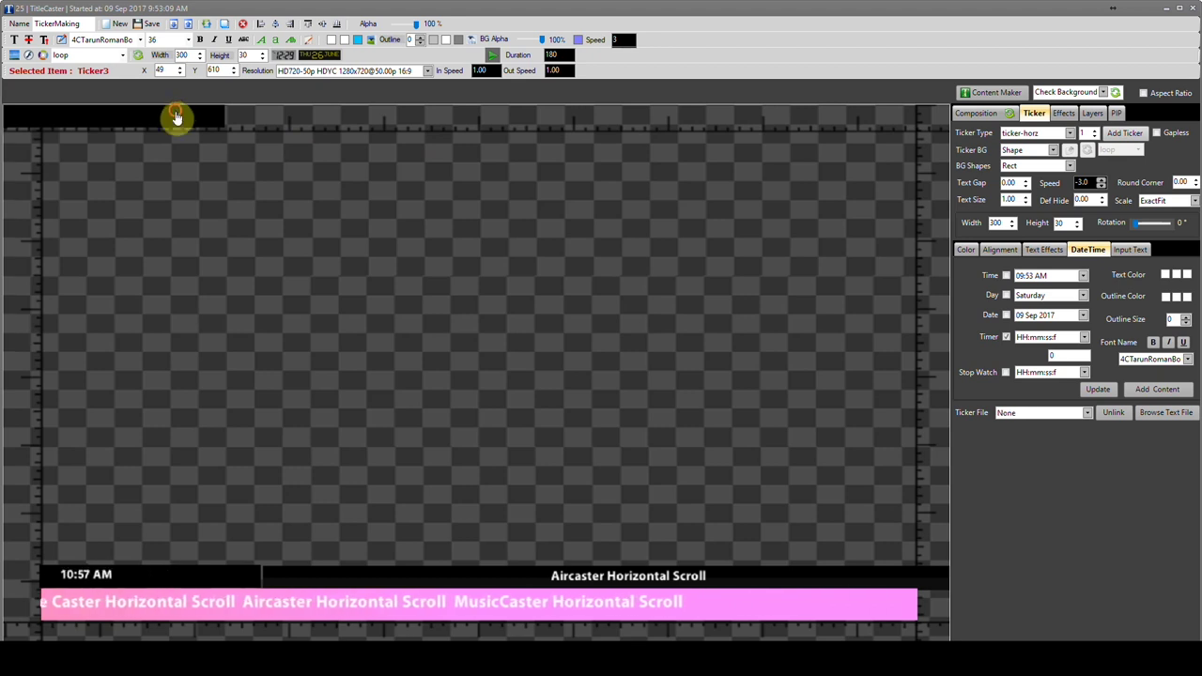
drag(177, 117, 217, 507)
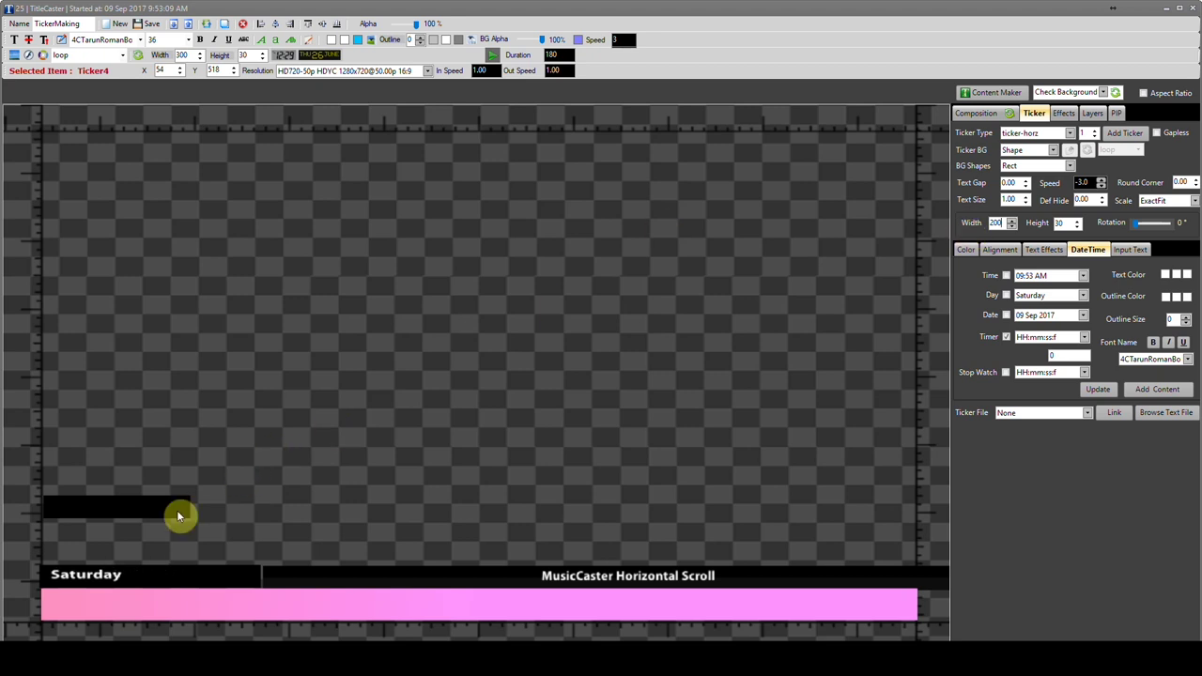
drag(178, 516, 207, 458)
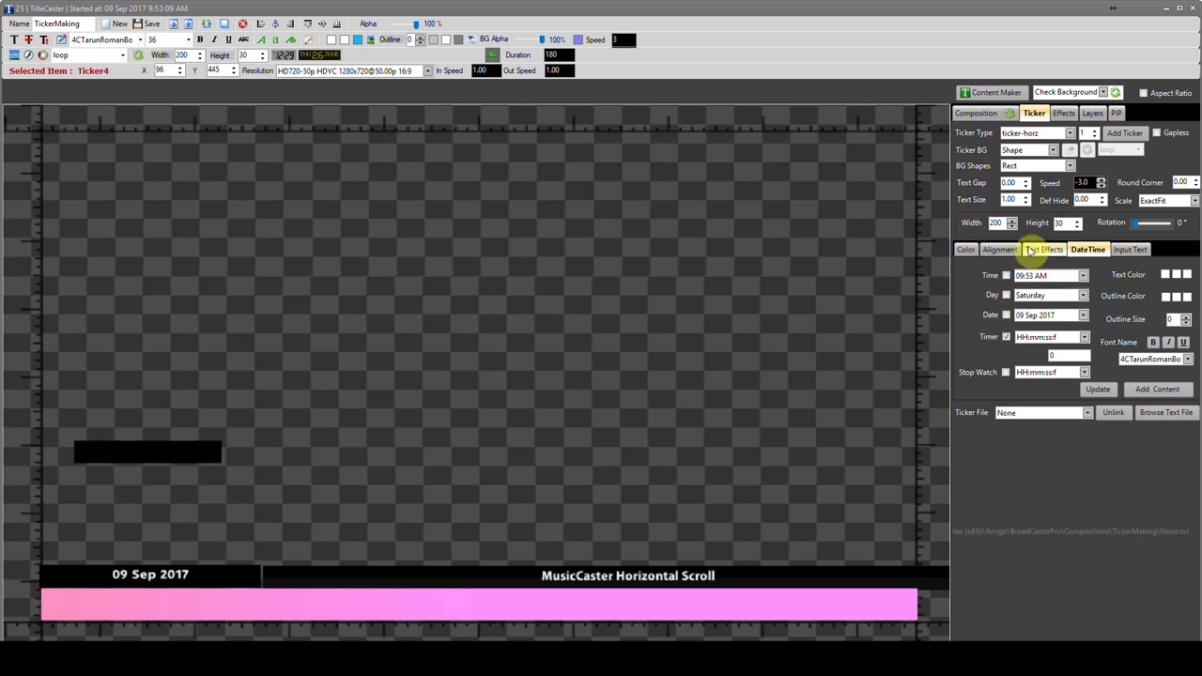
Set all three background colours of the new ticker to dark red (Red 64, Green 0, Blue 0).
click(965, 251)
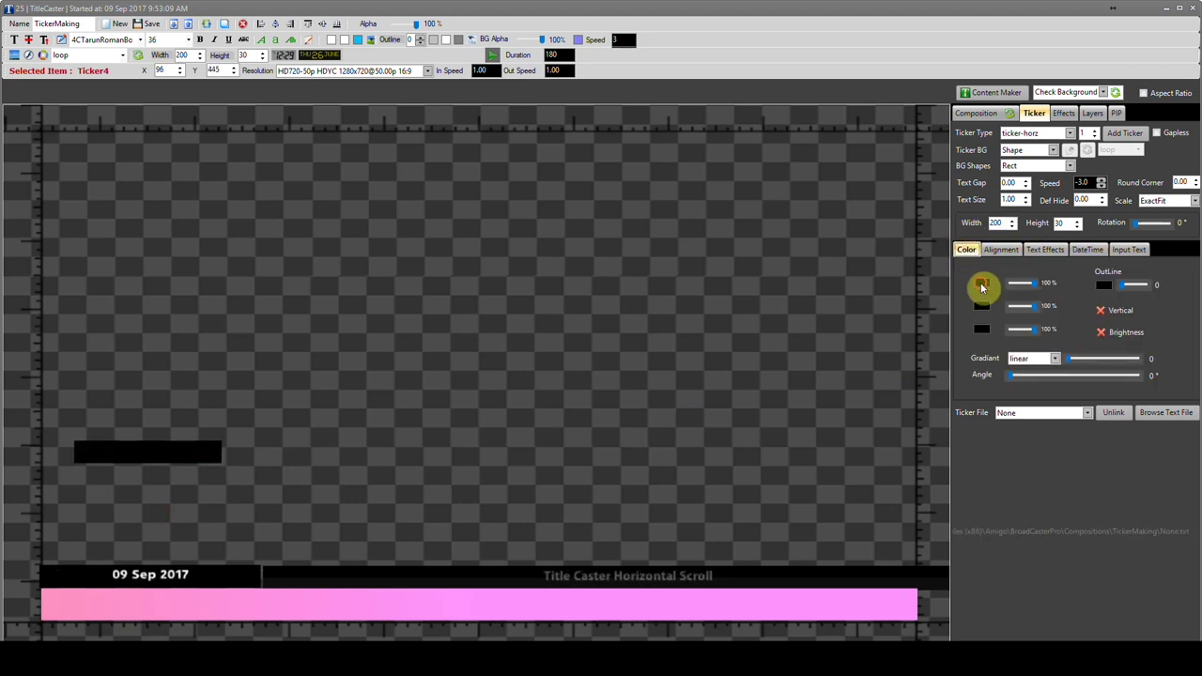
click(981, 284)
click(472, 241)
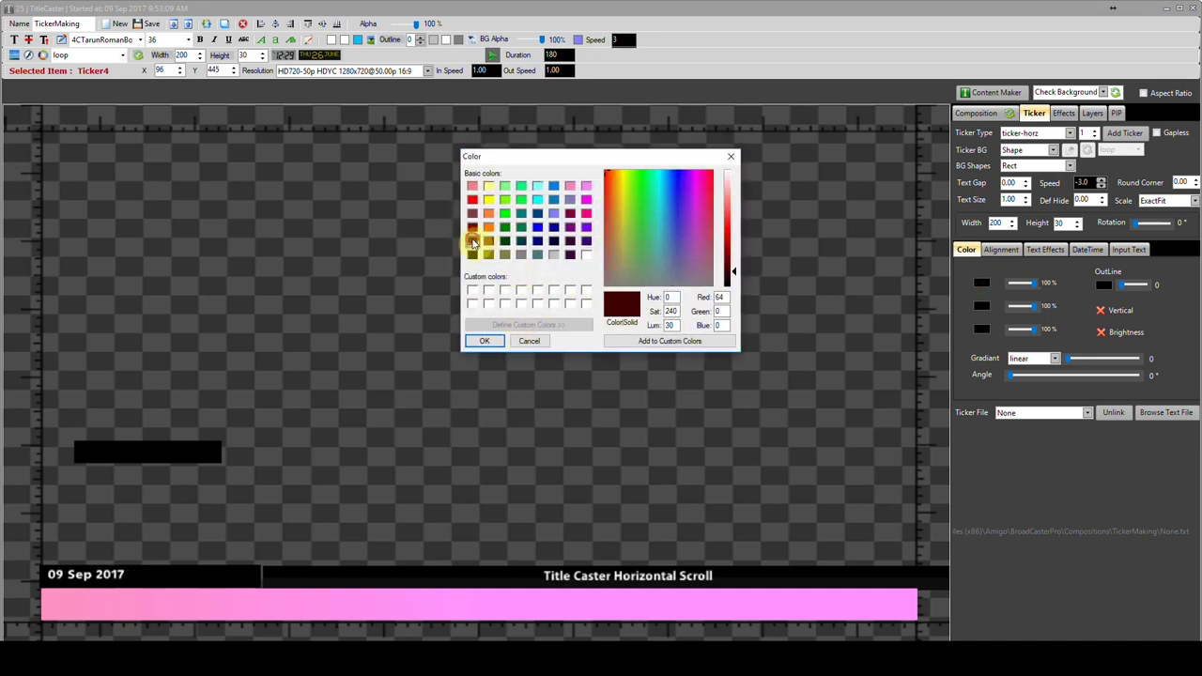
click(486, 341)
click(977, 313)
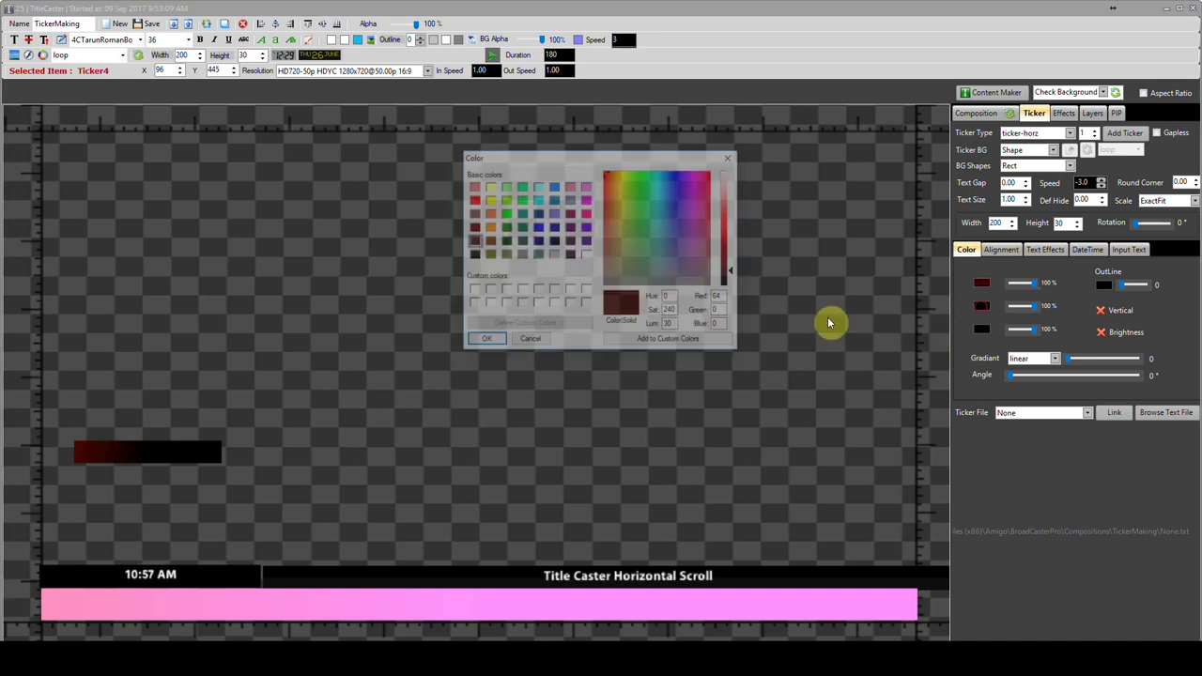
click(485, 341)
click(982, 329)
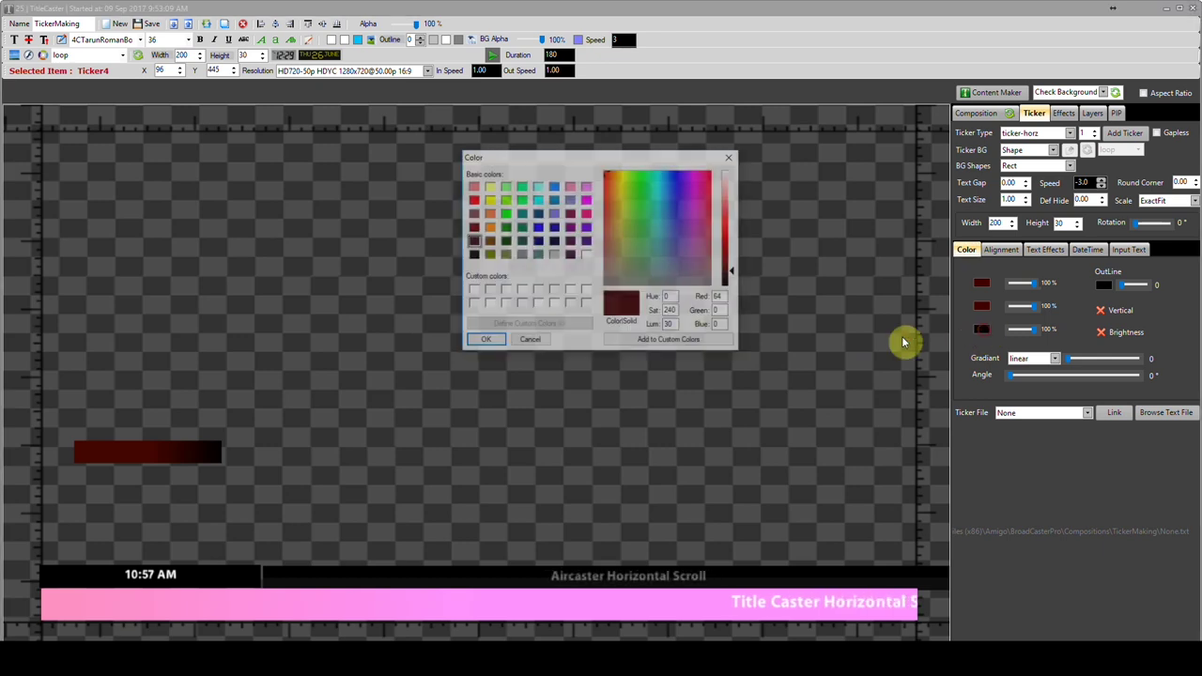
click(487, 341)
Add timer content with a value of 30, link the dark red ticker to Timer, and place it at X 149, Y 577 above the date ticker.
drag(192, 449, 199, 411)
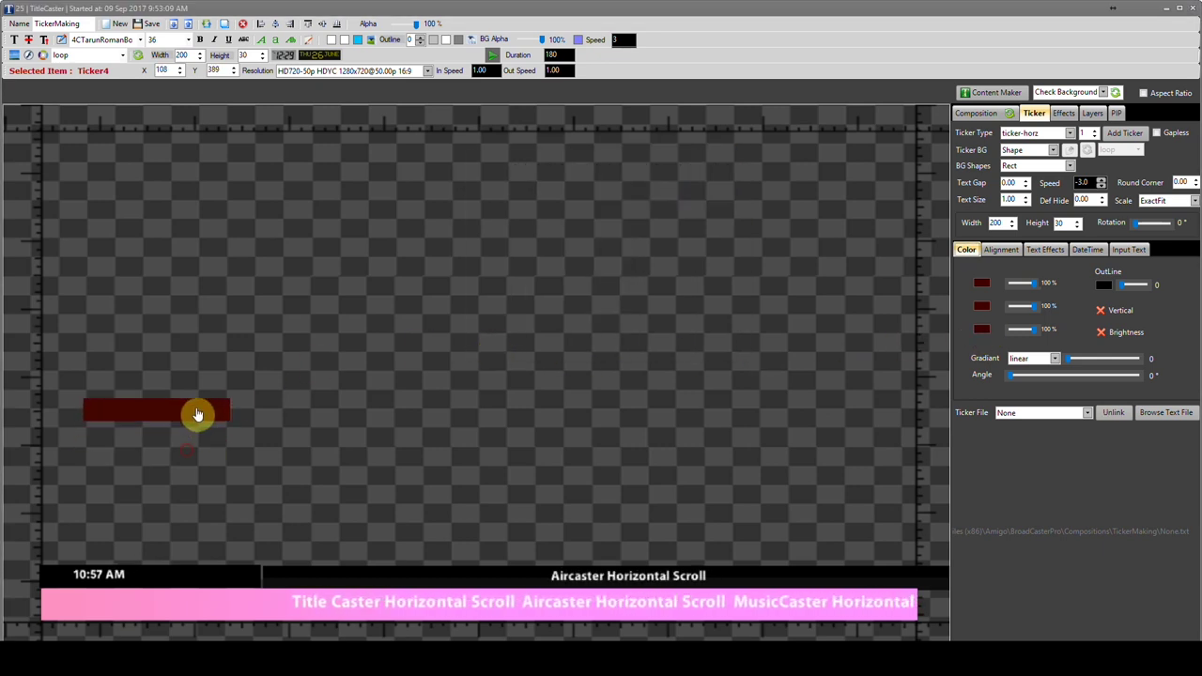
click(1085, 250)
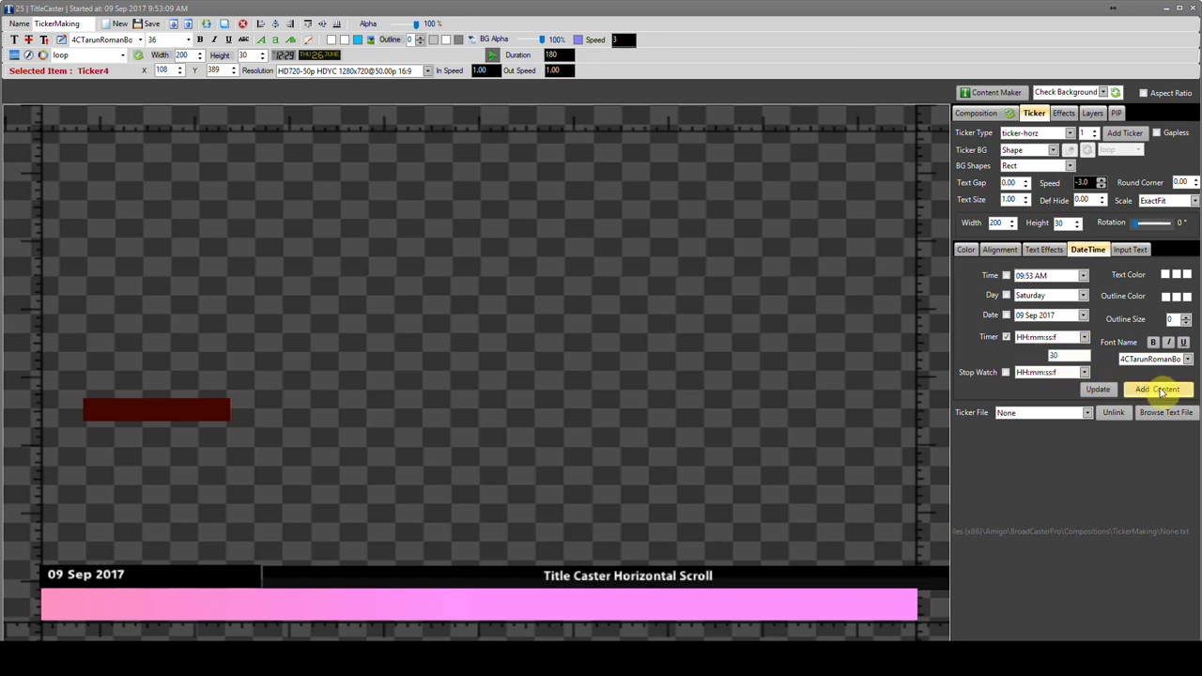
drag(154, 405, 168, 391)
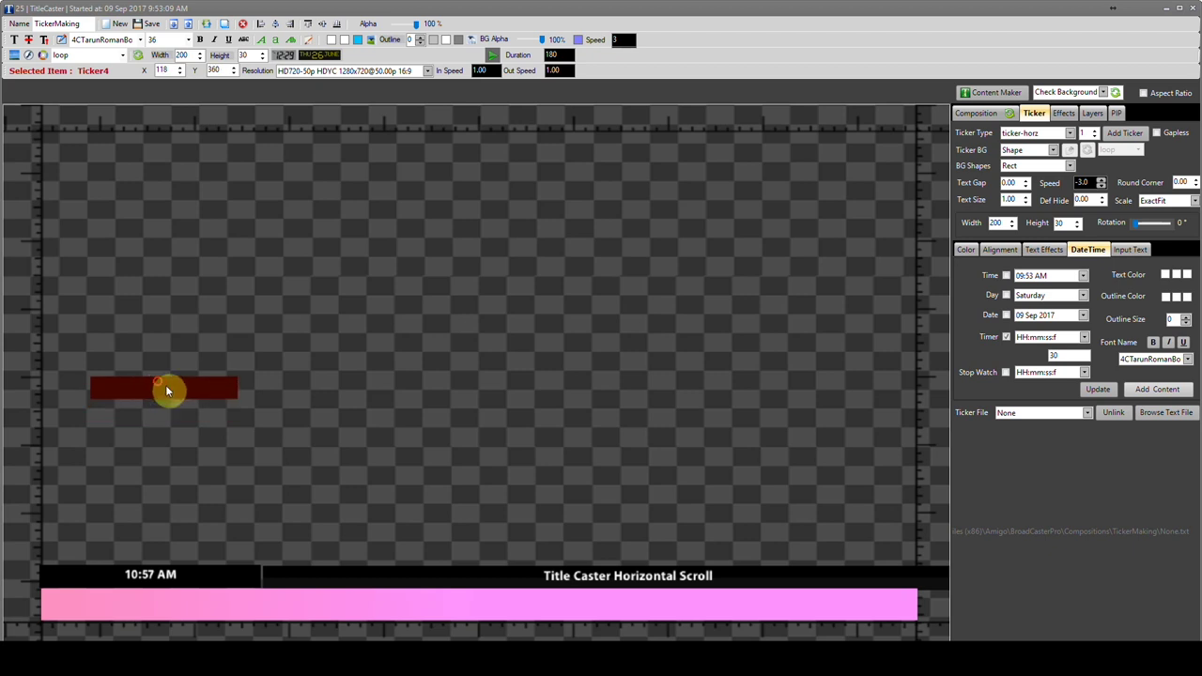
click(1068, 417)
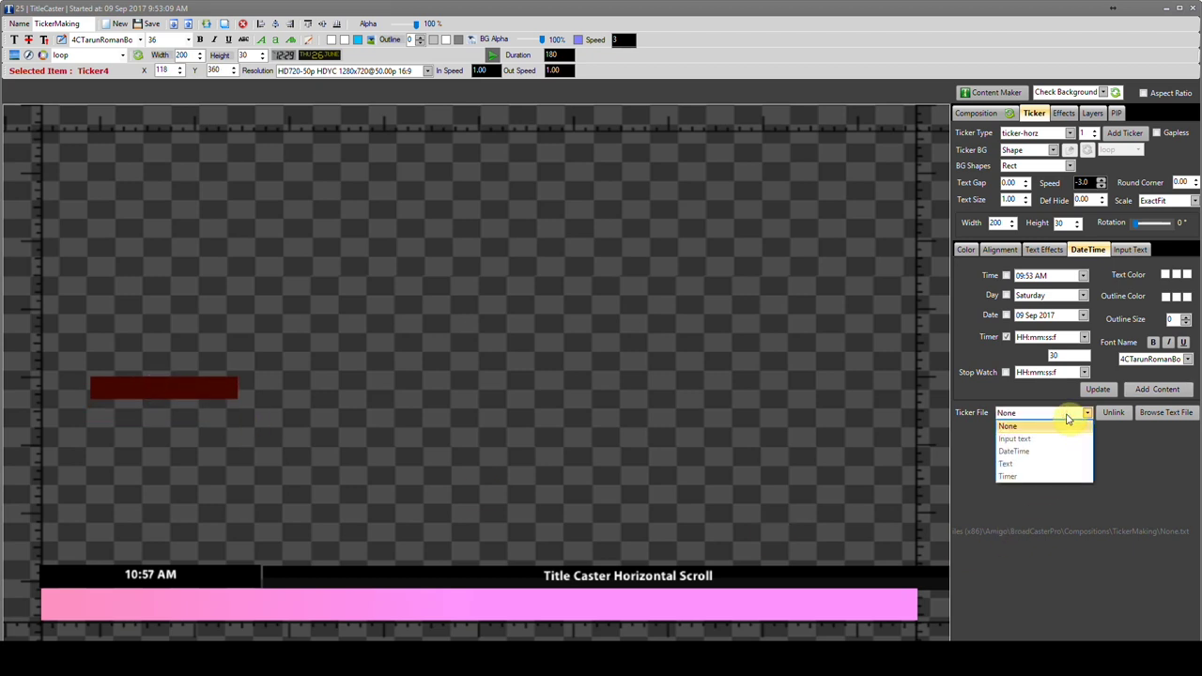
click(1029, 481)
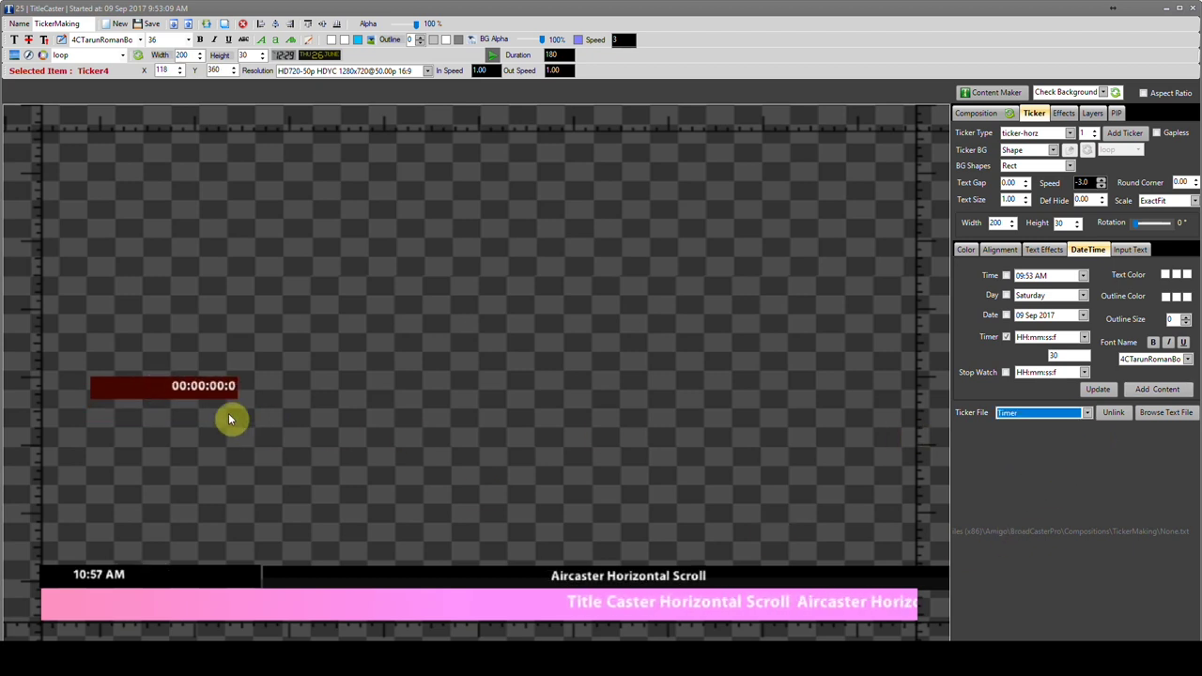
drag(188, 388, 208, 559)
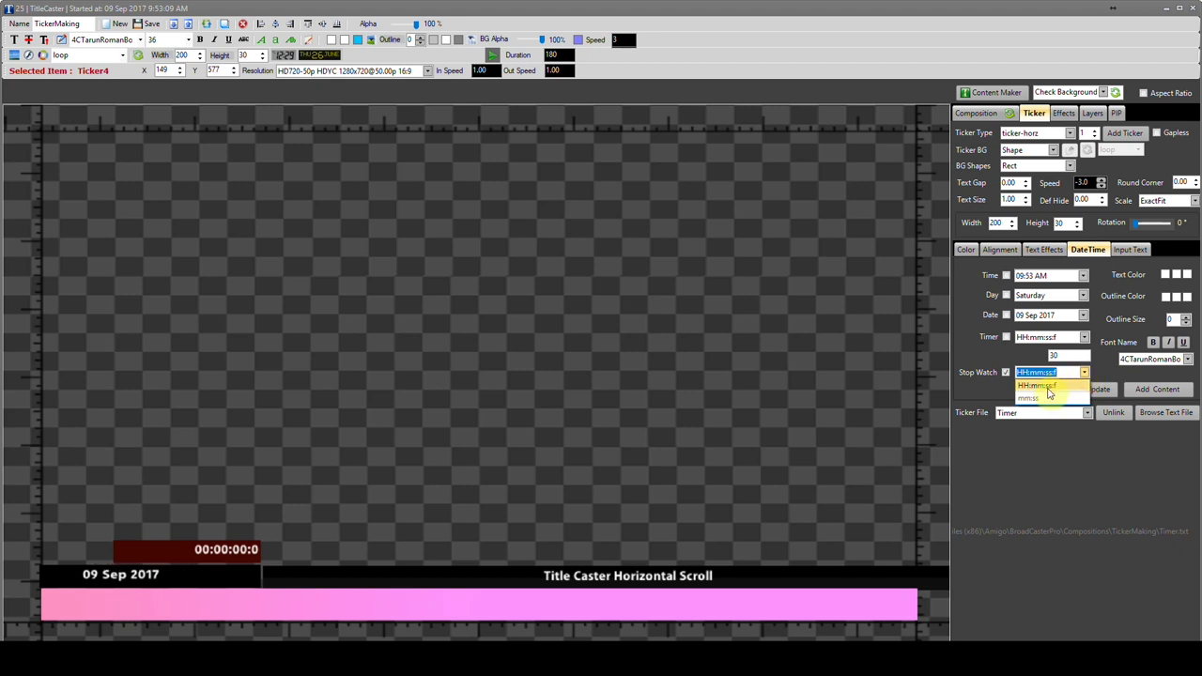
Set the Stop Watch format to mm:ss and add another horizontal ticker at X 148, Y 542 above the timer ticker.
click(1042, 398)
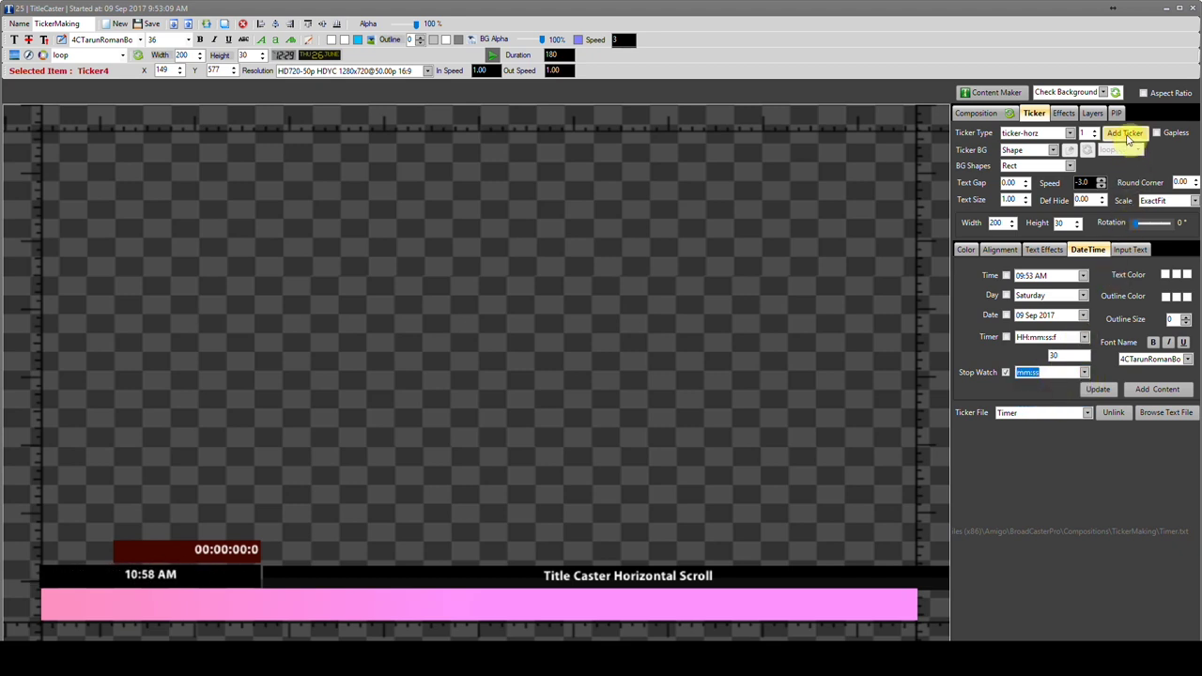
click(1127, 135)
drag(80, 115, 186, 528)
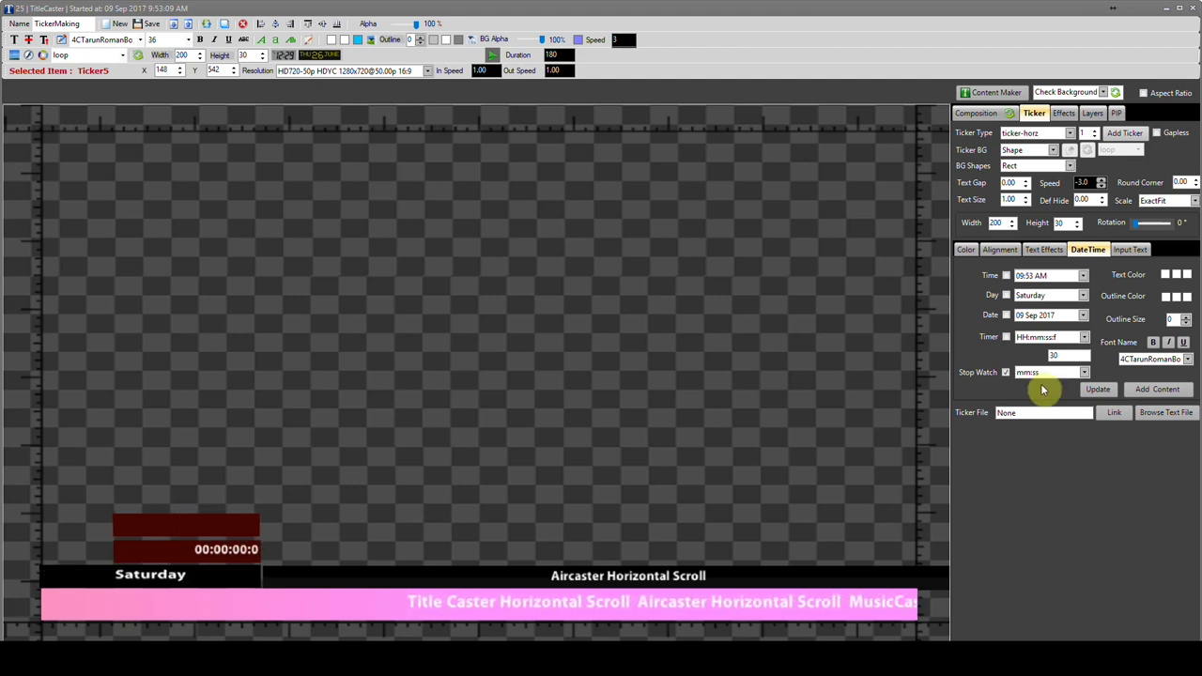
Set all three background colours of the stopwatch ticker to dark blue.
click(966, 254)
click(981, 283)
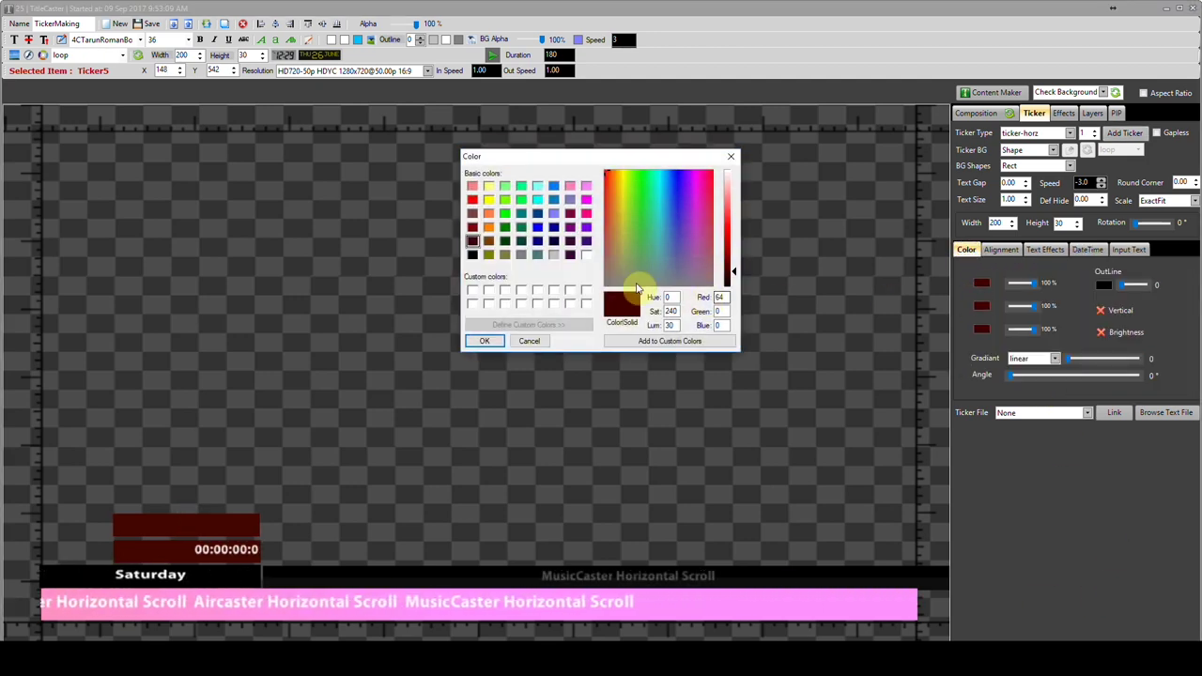
click(505, 240)
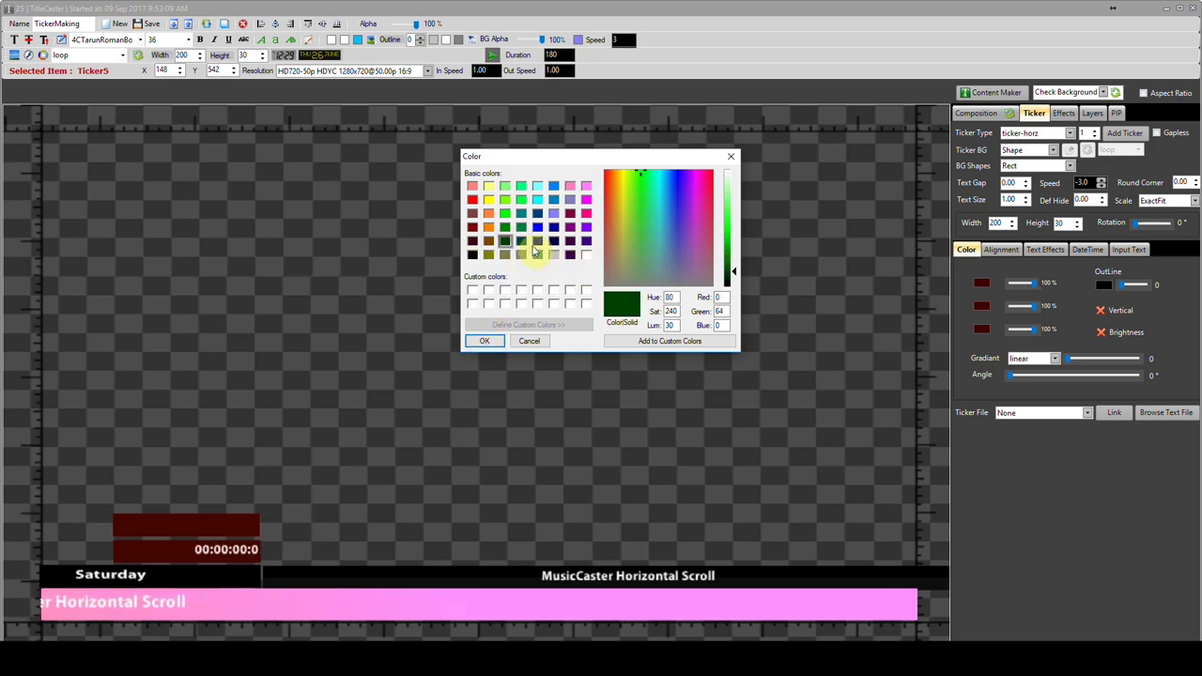
click(537, 241)
click(485, 340)
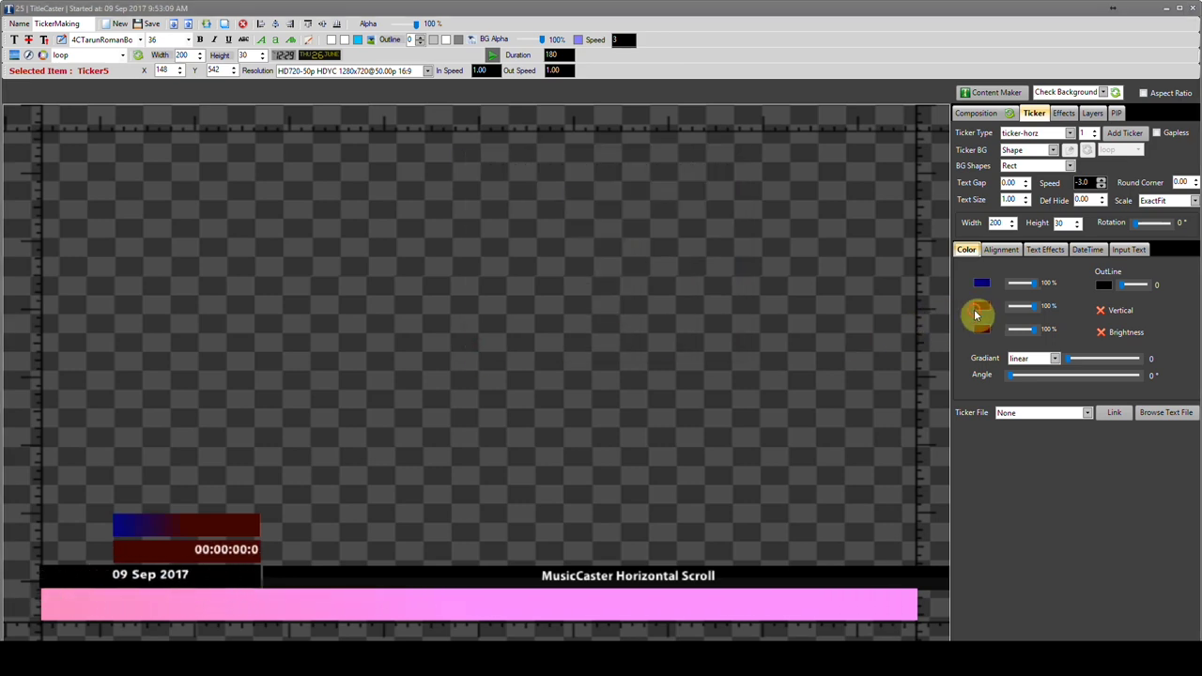
click(978, 311)
click(479, 340)
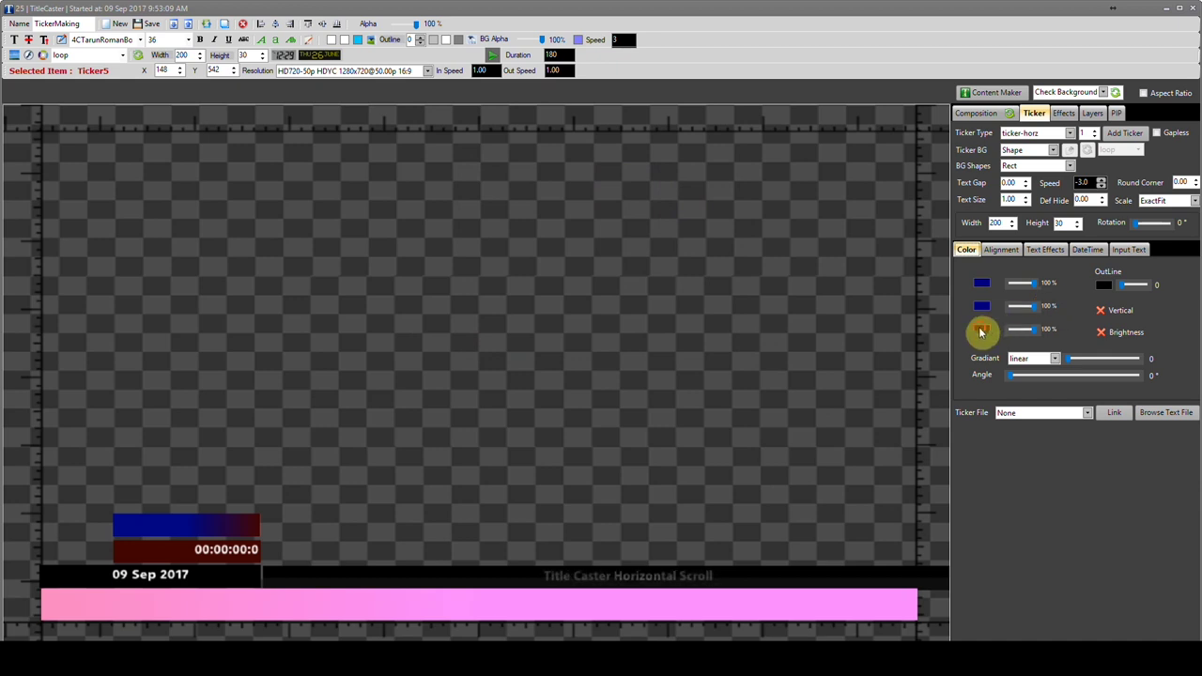
click(982, 331)
click(493, 342)
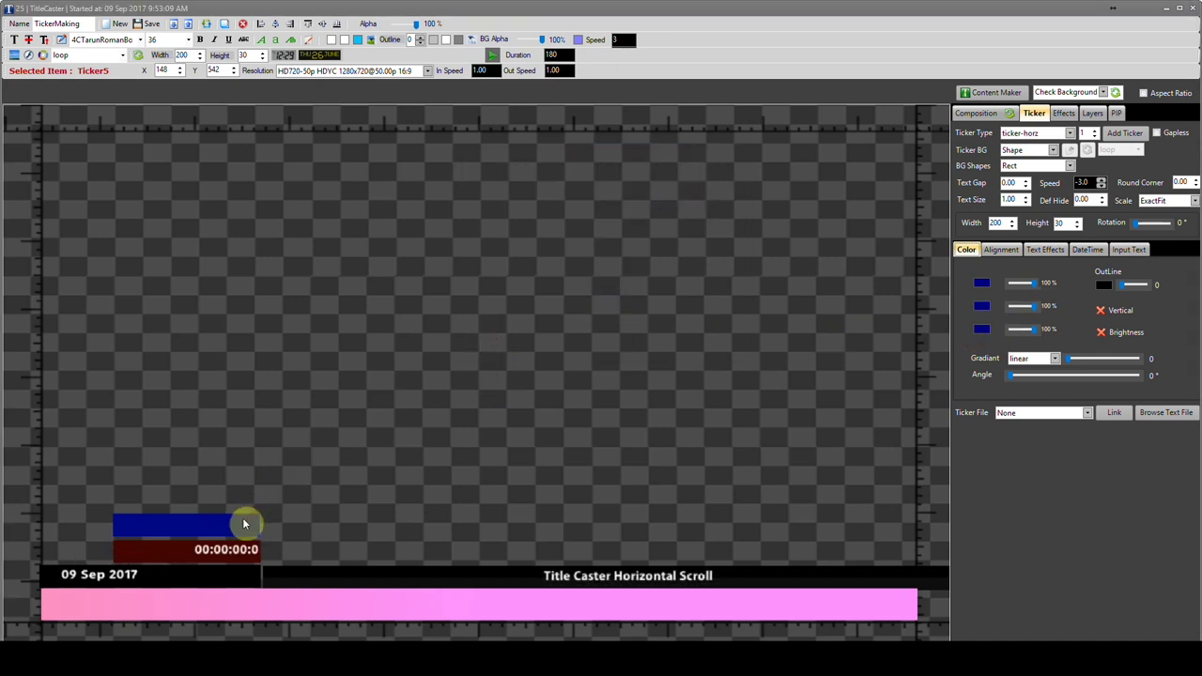
Move the blue ticker to X 149, Y 545, add the mm:ss Stop Watch content, and link the ticker to stopwatch.
drag(241, 520, 244, 530)
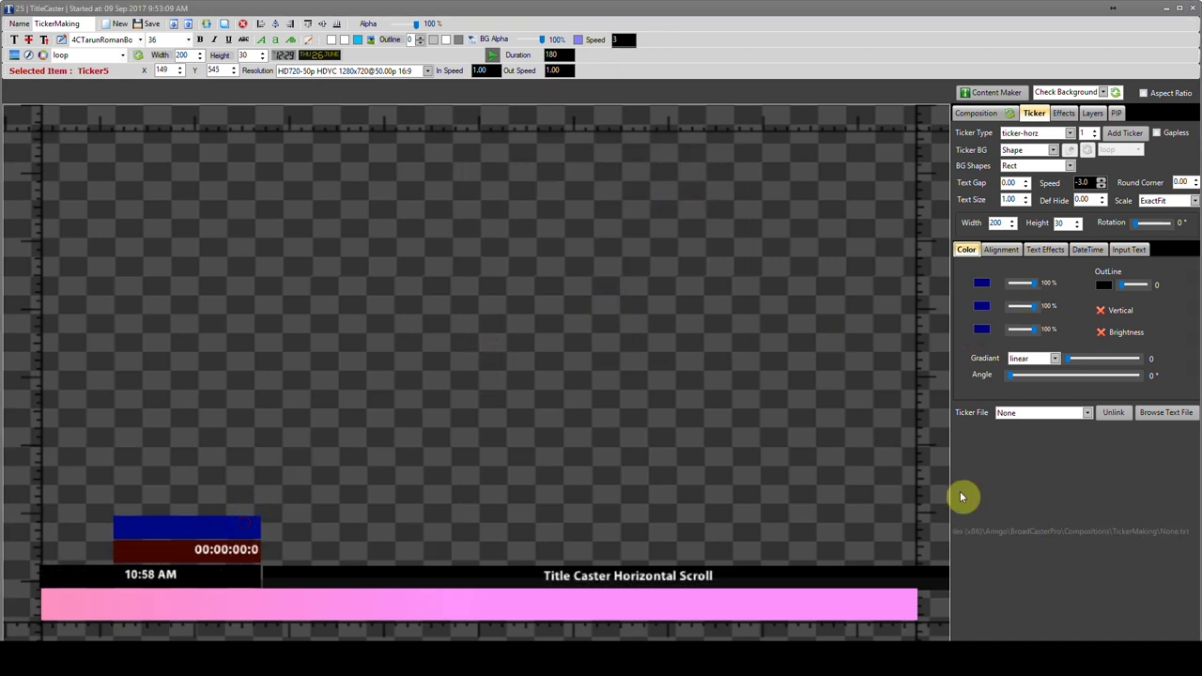
click(1090, 252)
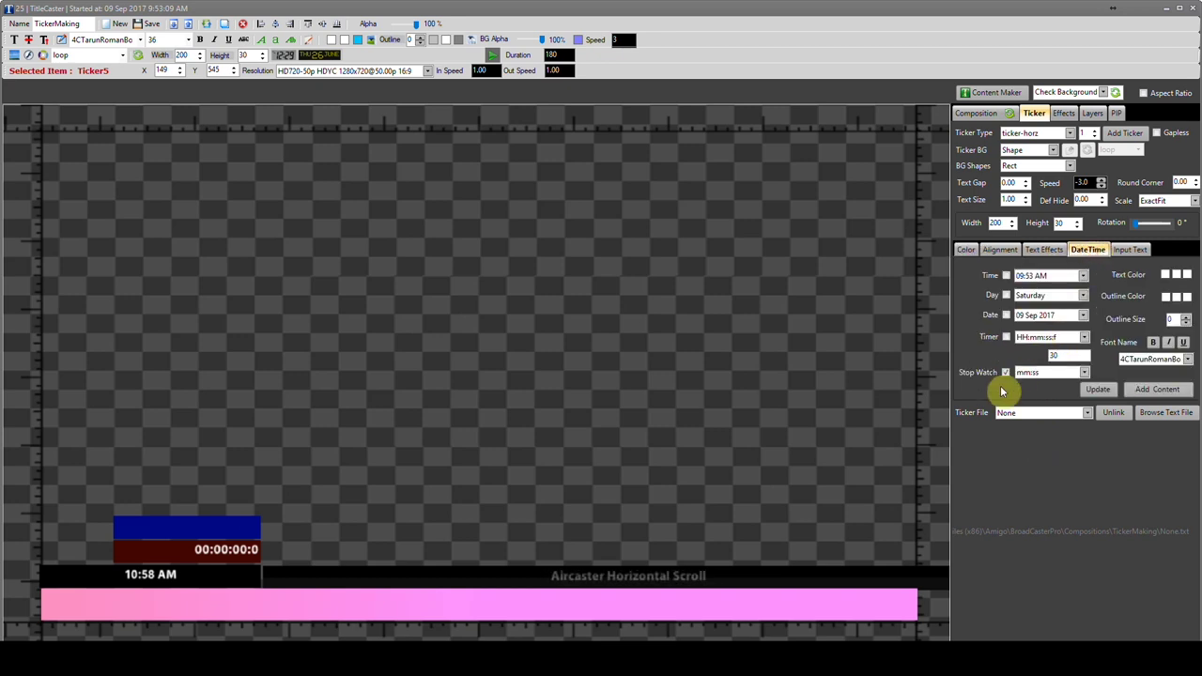
click(1159, 391)
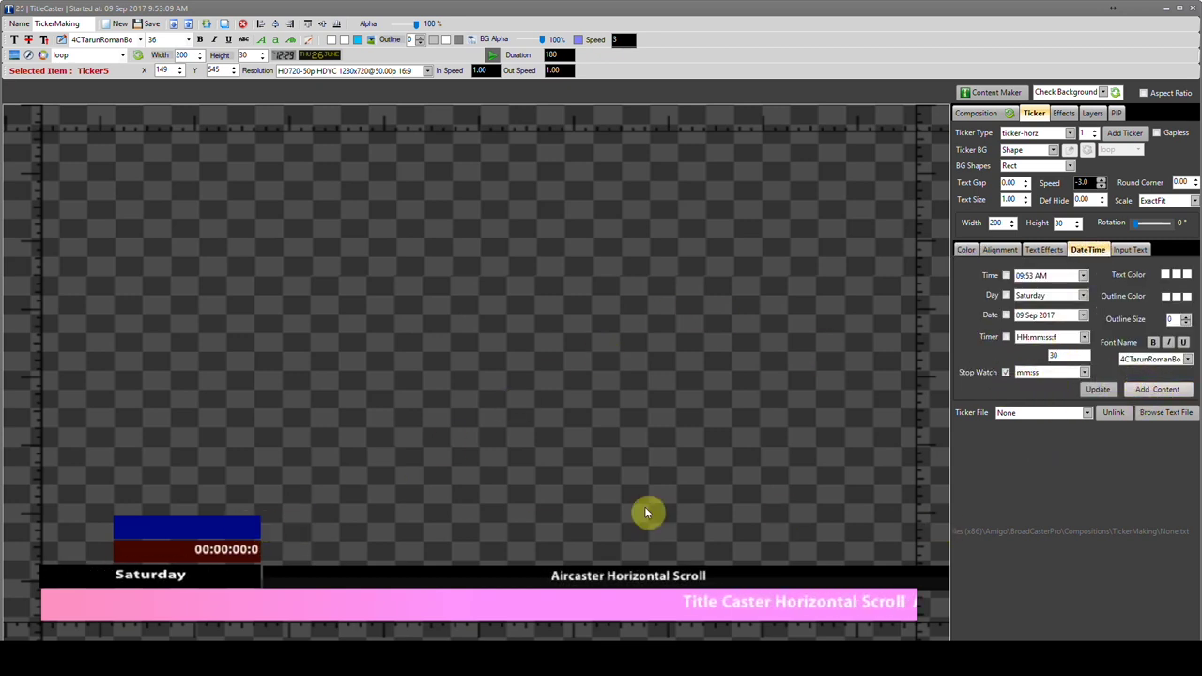
click(1087, 413)
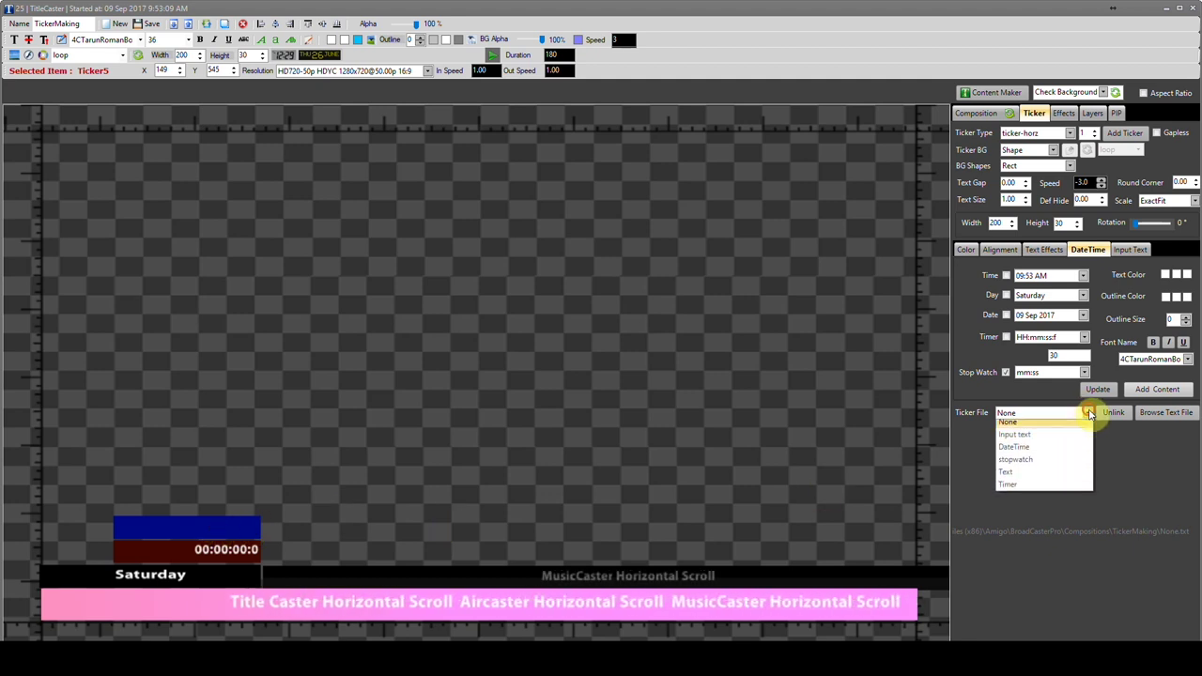
click(1015, 459)
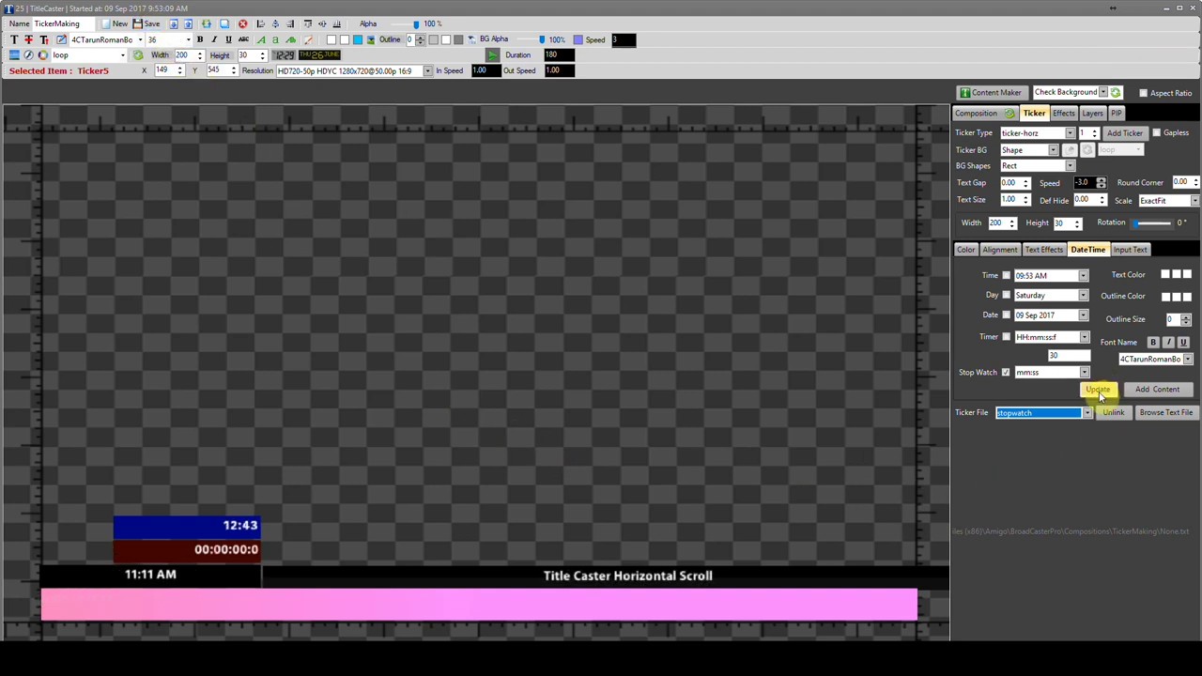
Update the black date ticker's DateTime content with Day and Date enabled and Stop Watch disabled.
click(210, 570)
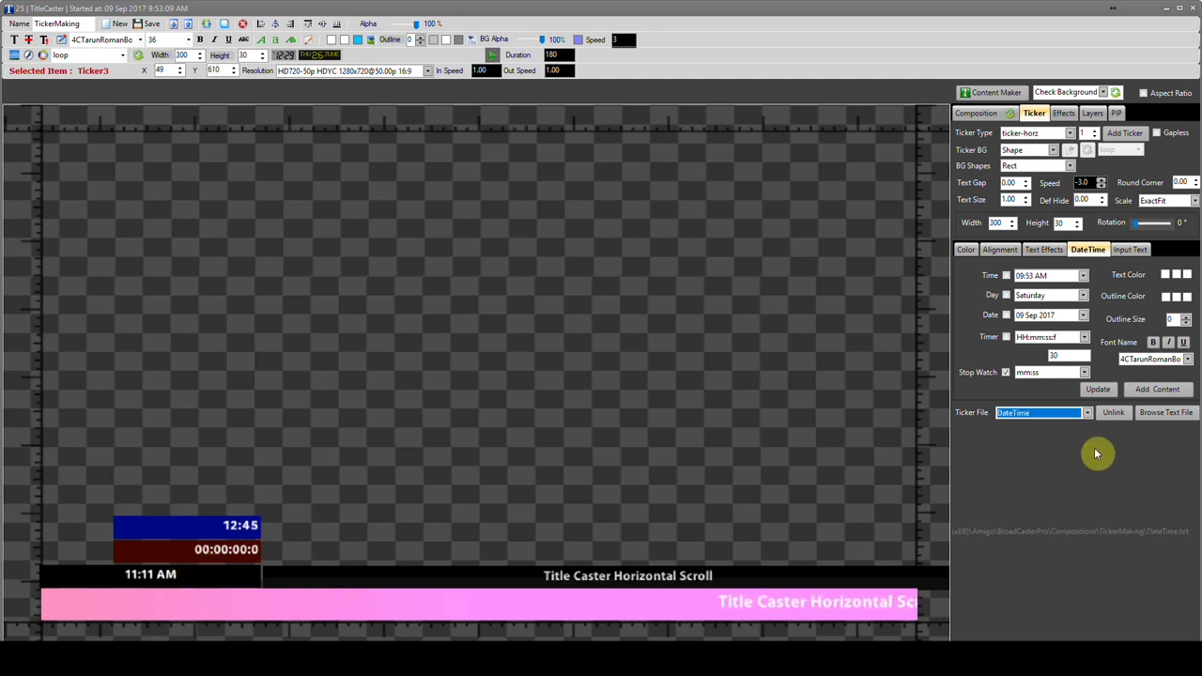
click(1006, 373)
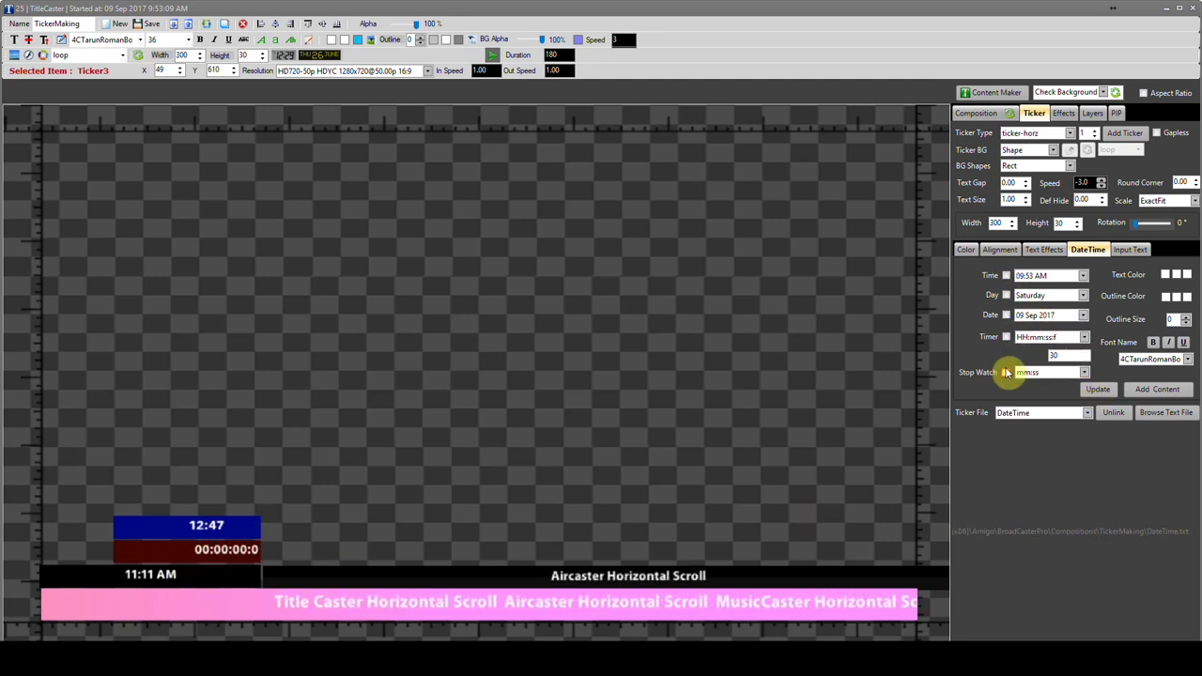
click(1005, 315)
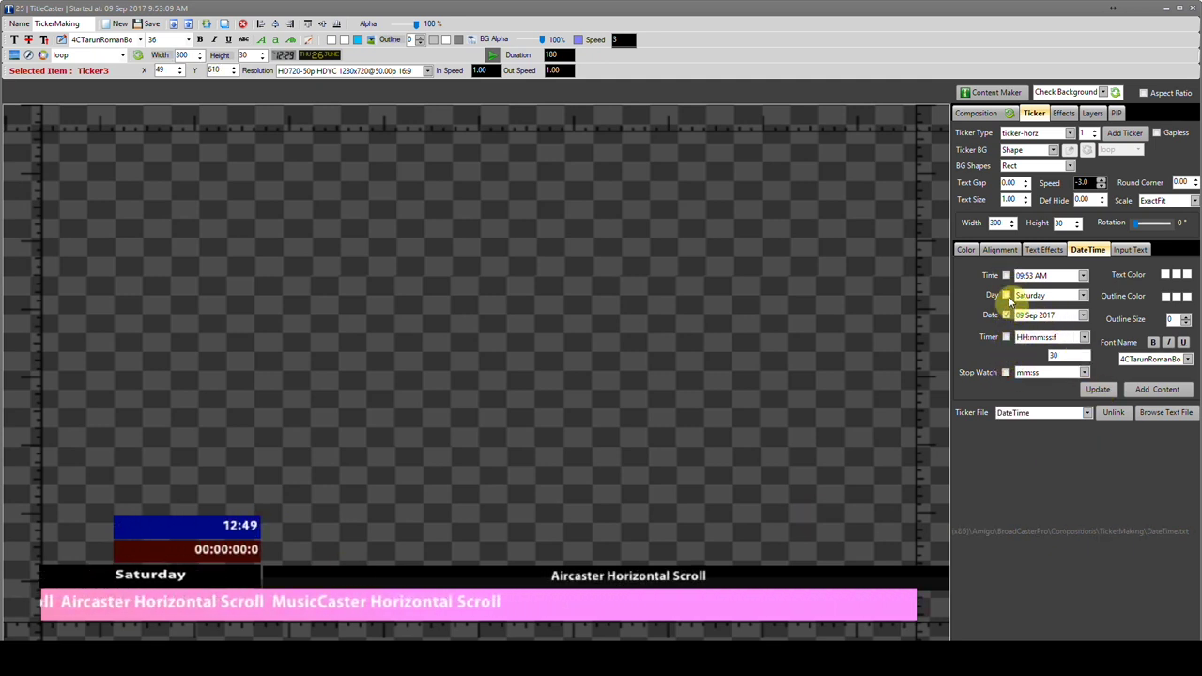
click(1007, 295)
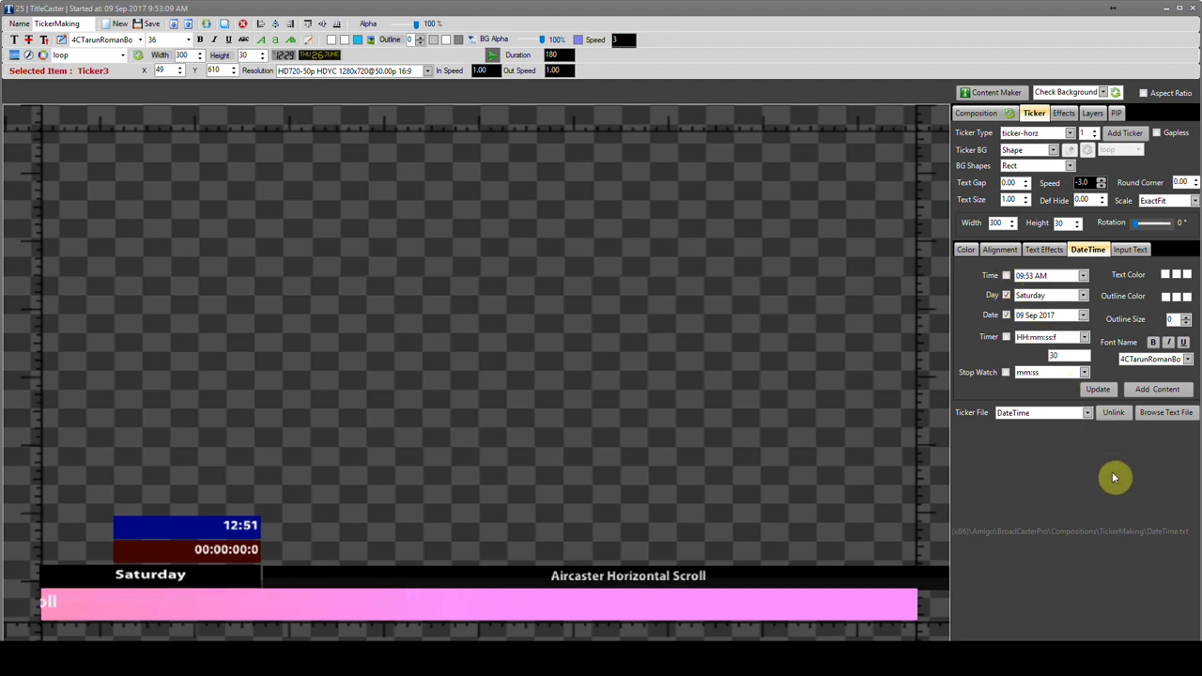
click(1101, 390)
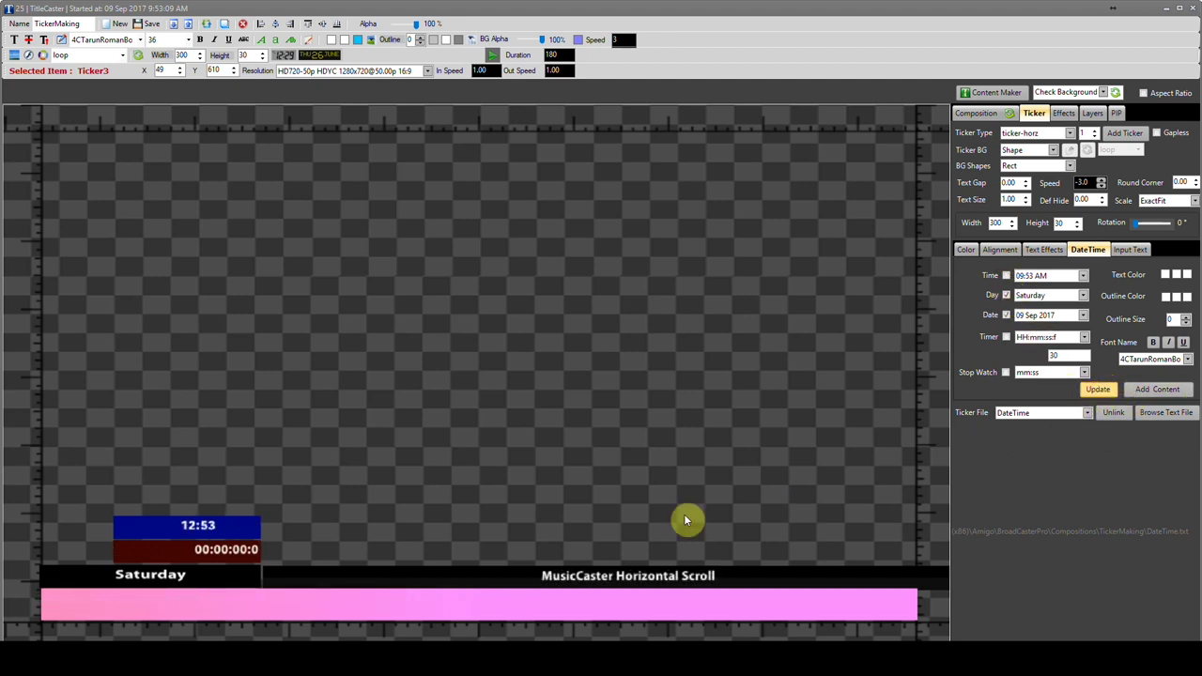
click(188, 578)
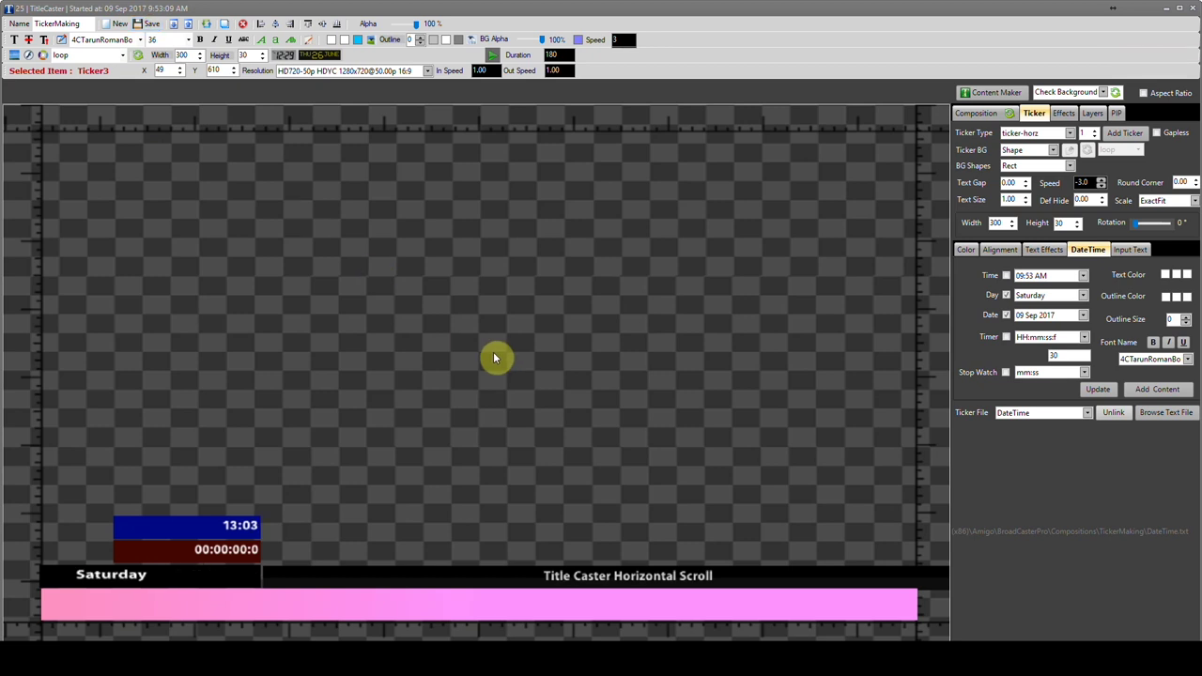
Switch the Ticker BG from Image to Shape and add another horizontal ticker with a Rect background.
click(743, 573)
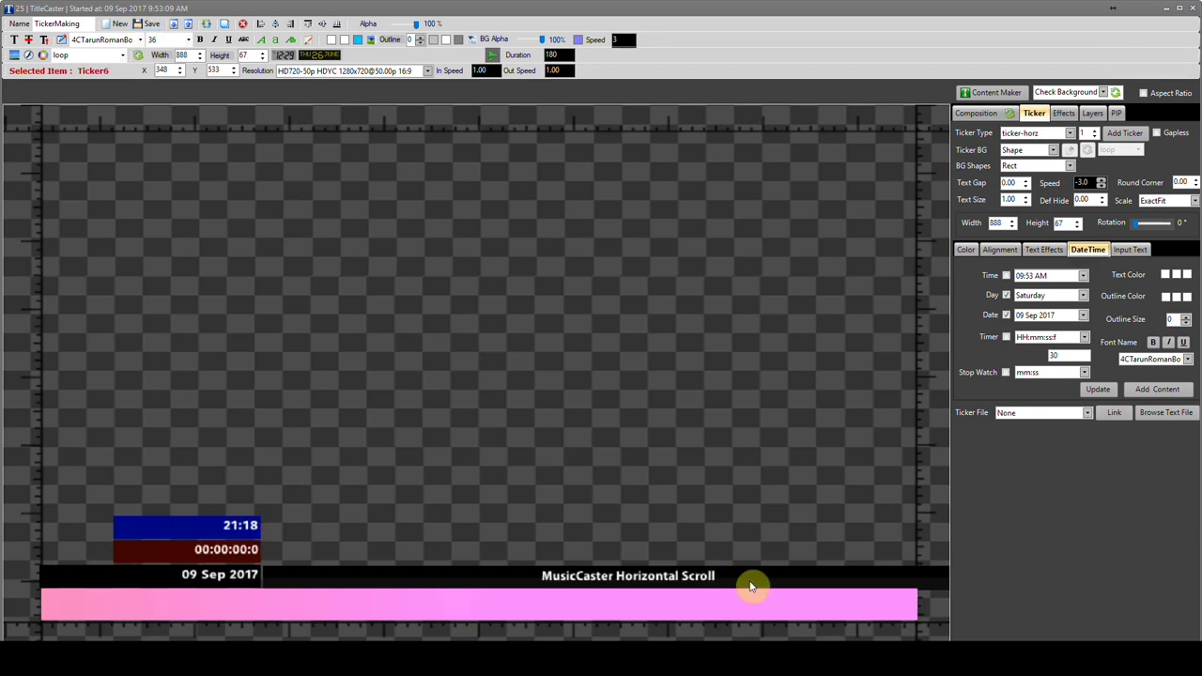
click(752, 586)
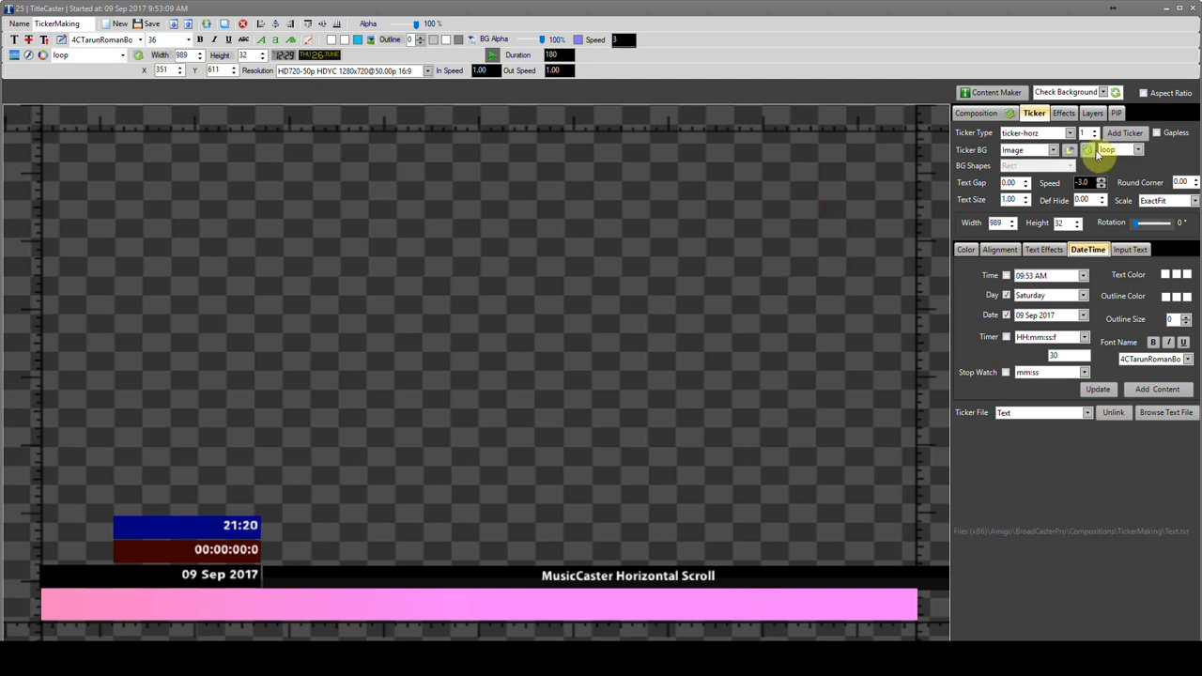
click(1130, 249)
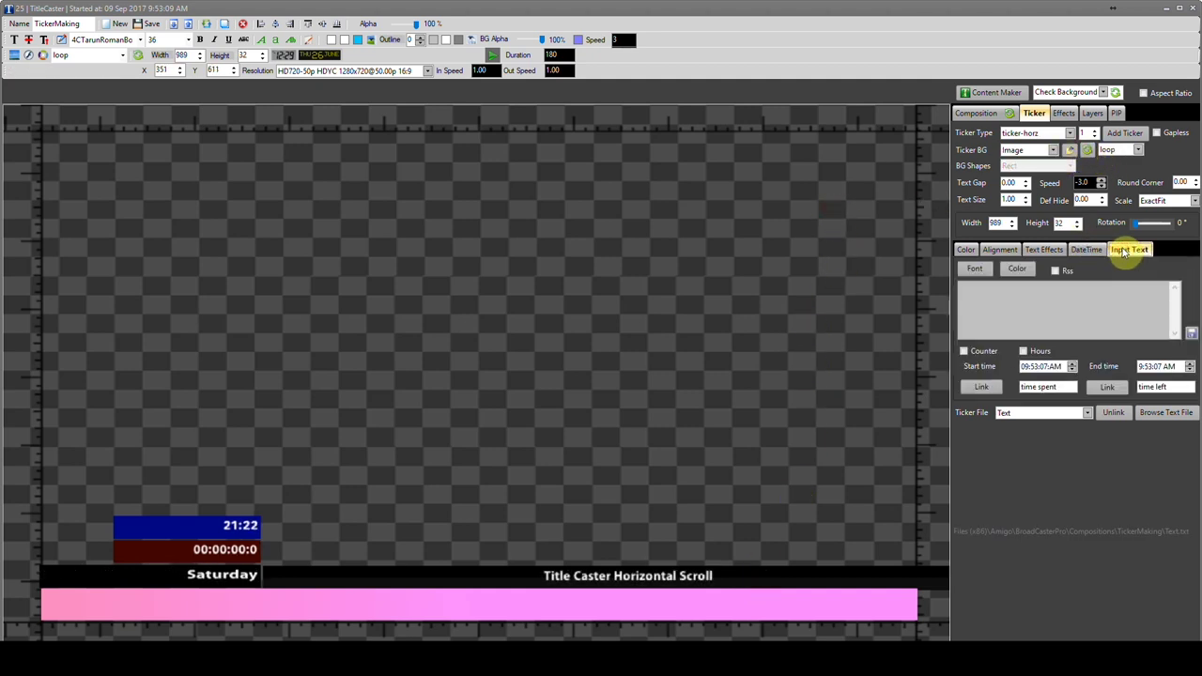
click(1053, 150)
click(1023, 173)
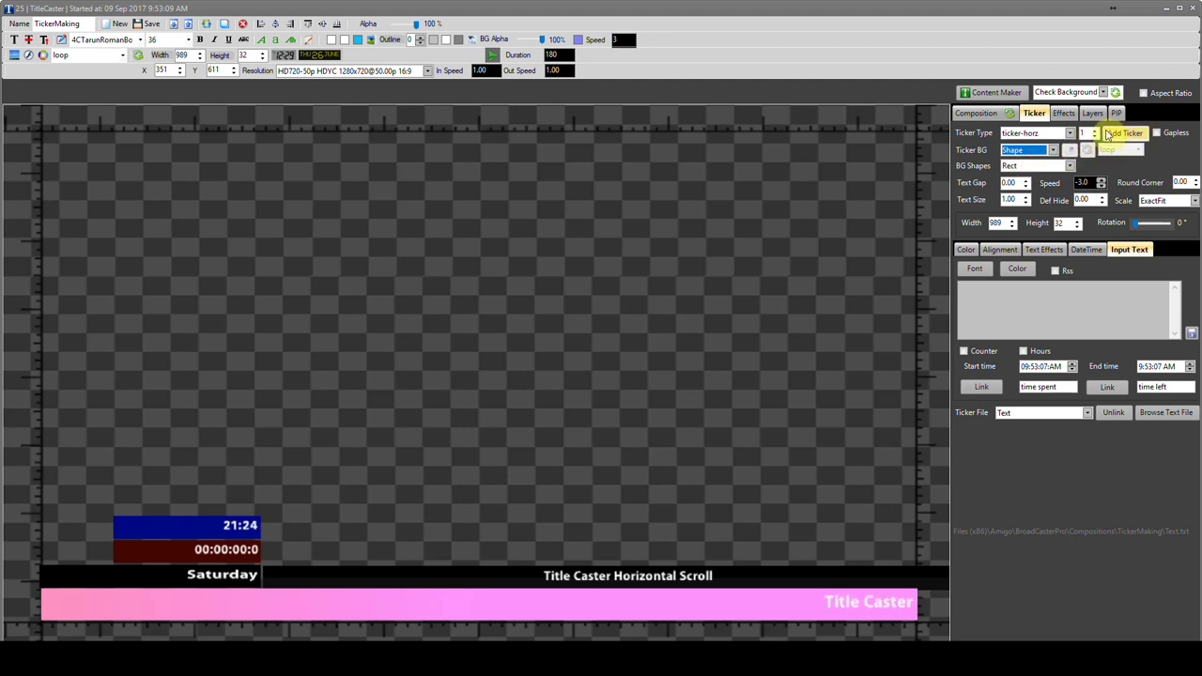
click(1124, 133)
Resize the new cyan ticker to about 848 by 69 and place it above the black scroll ticker at X 352, Y 542.
drag(461, 125, 633, 478)
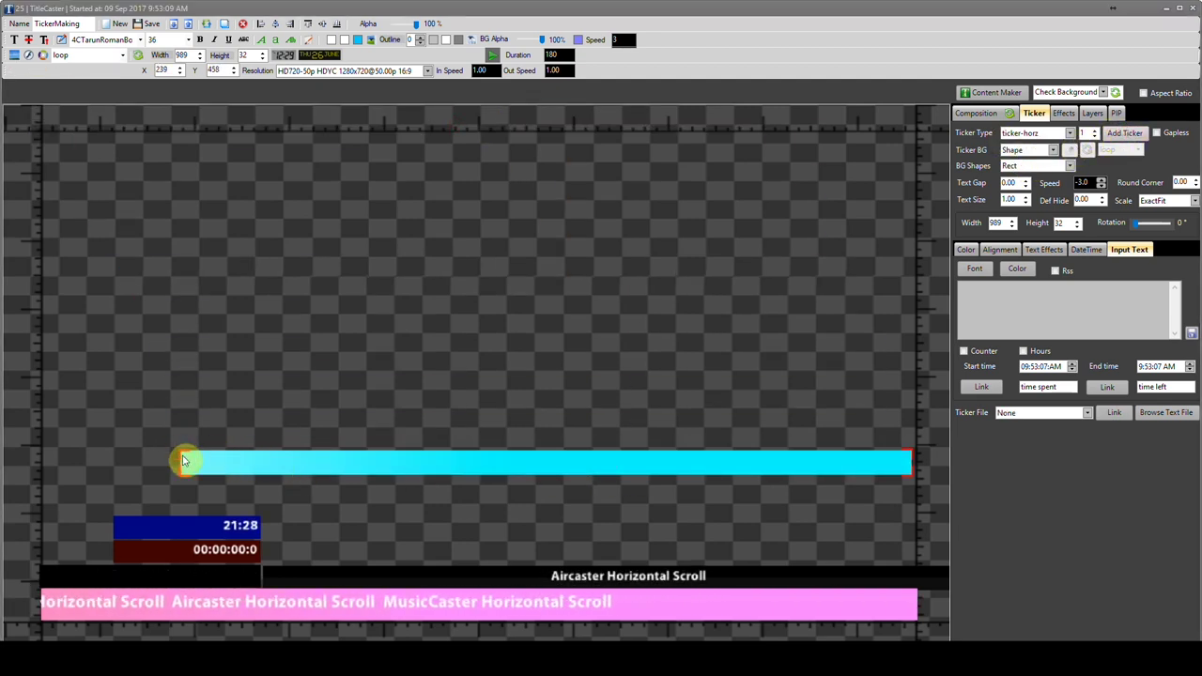
drag(182, 461, 288, 423)
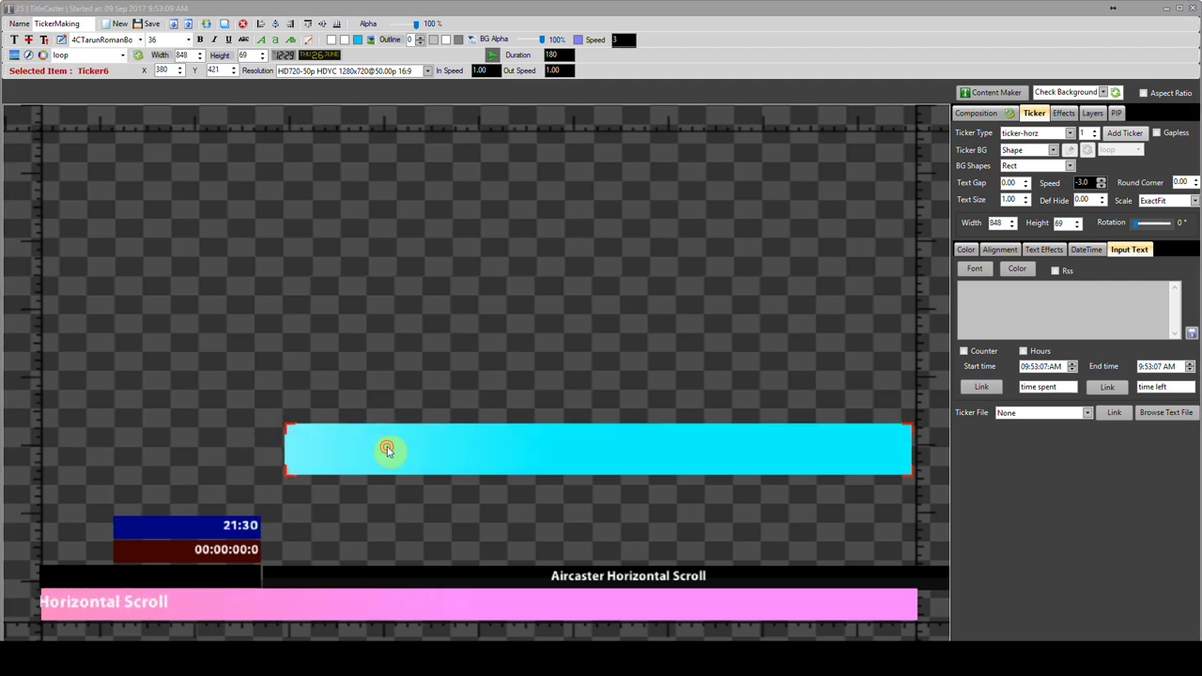
drag(389, 448, 368, 545)
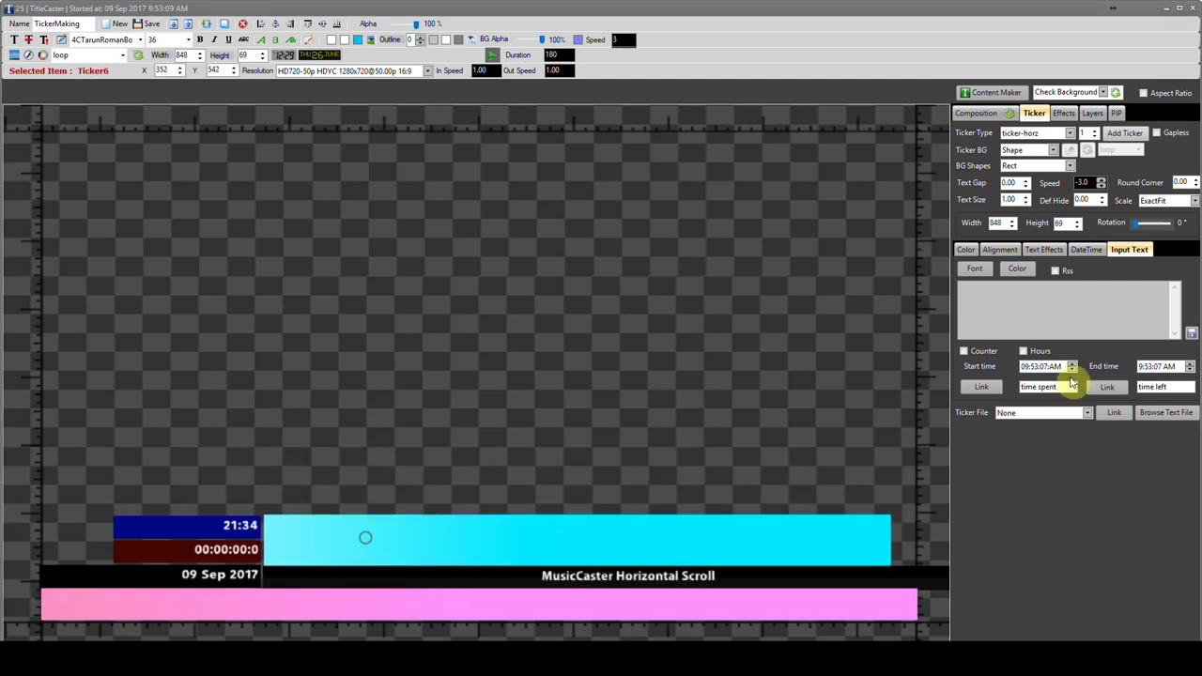
Set the cyan ticker's first background colour to dark red and the other two to red, and save the composition.
click(966, 249)
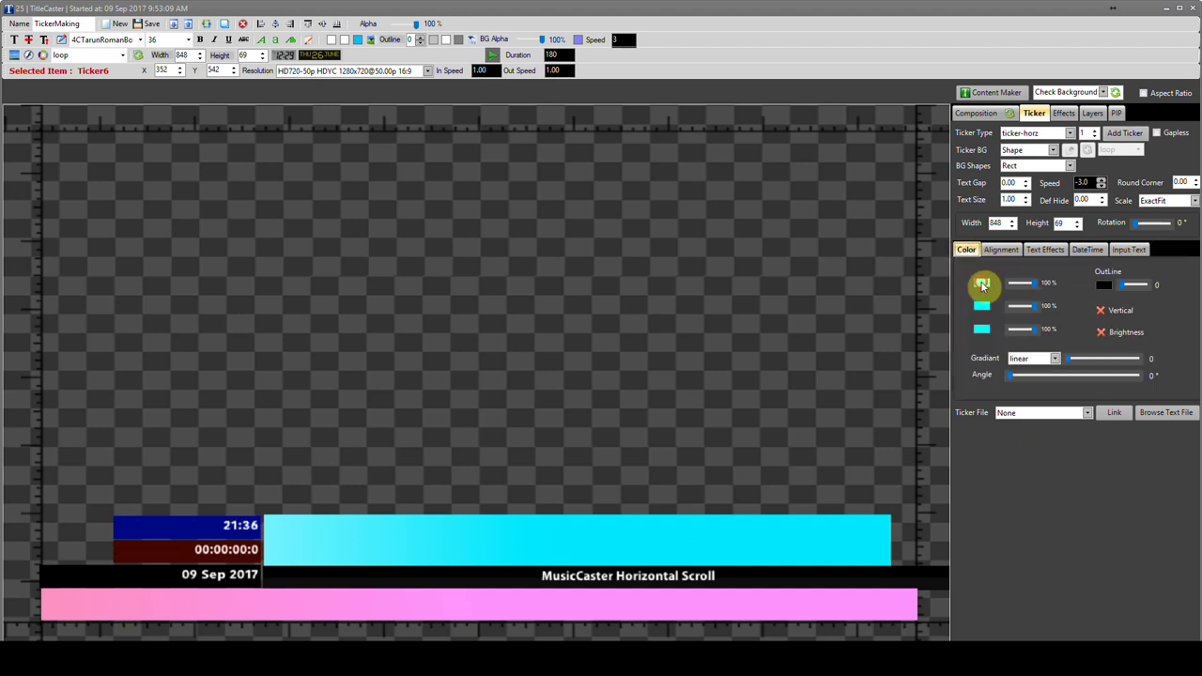
click(981, 283)
click(475, 228)
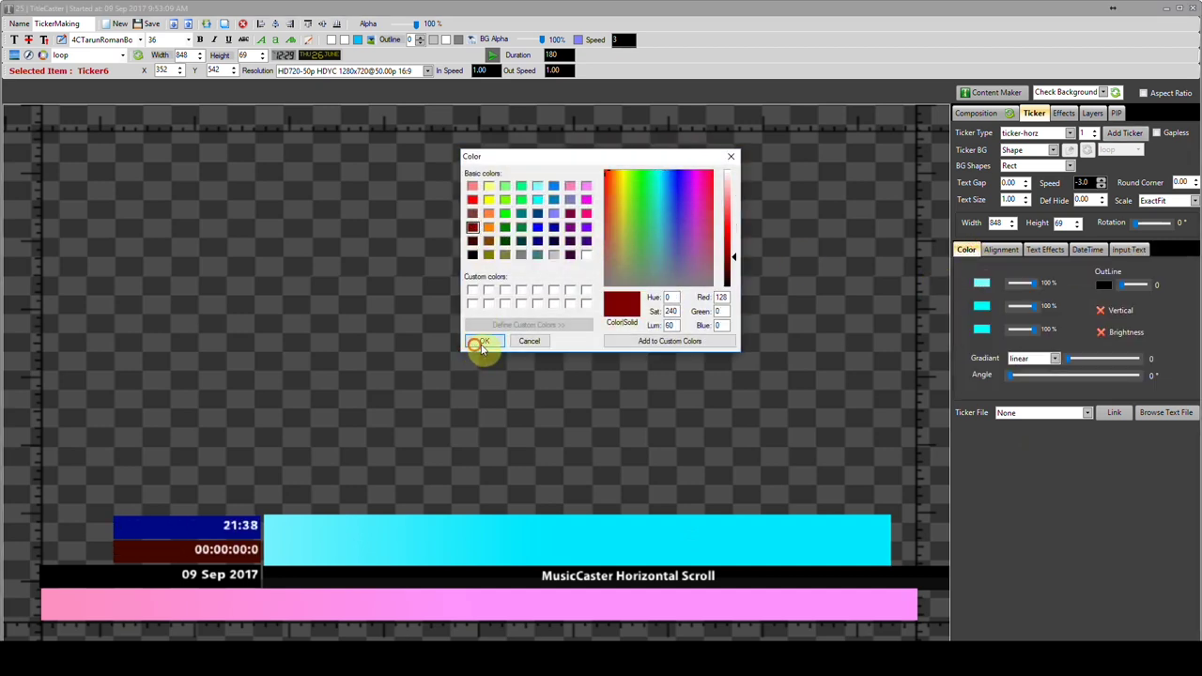
click(981, 305)
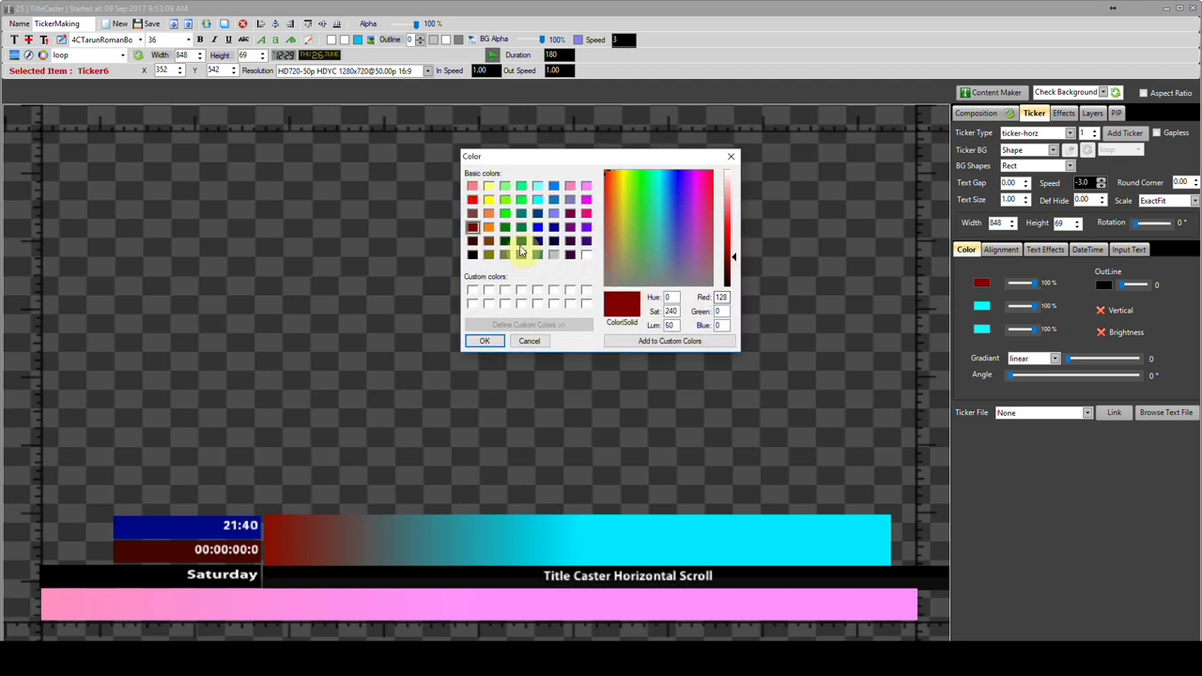
click(473, 199)
click(498, 340)
click(982, 328)
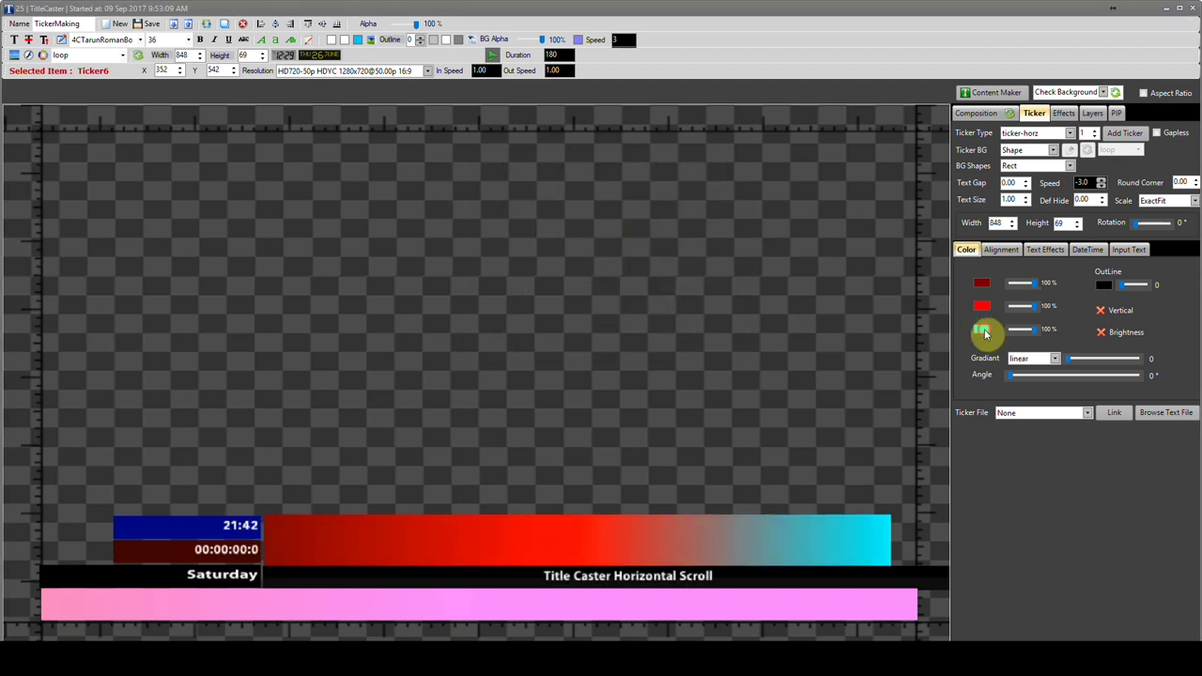
click(490, 341)
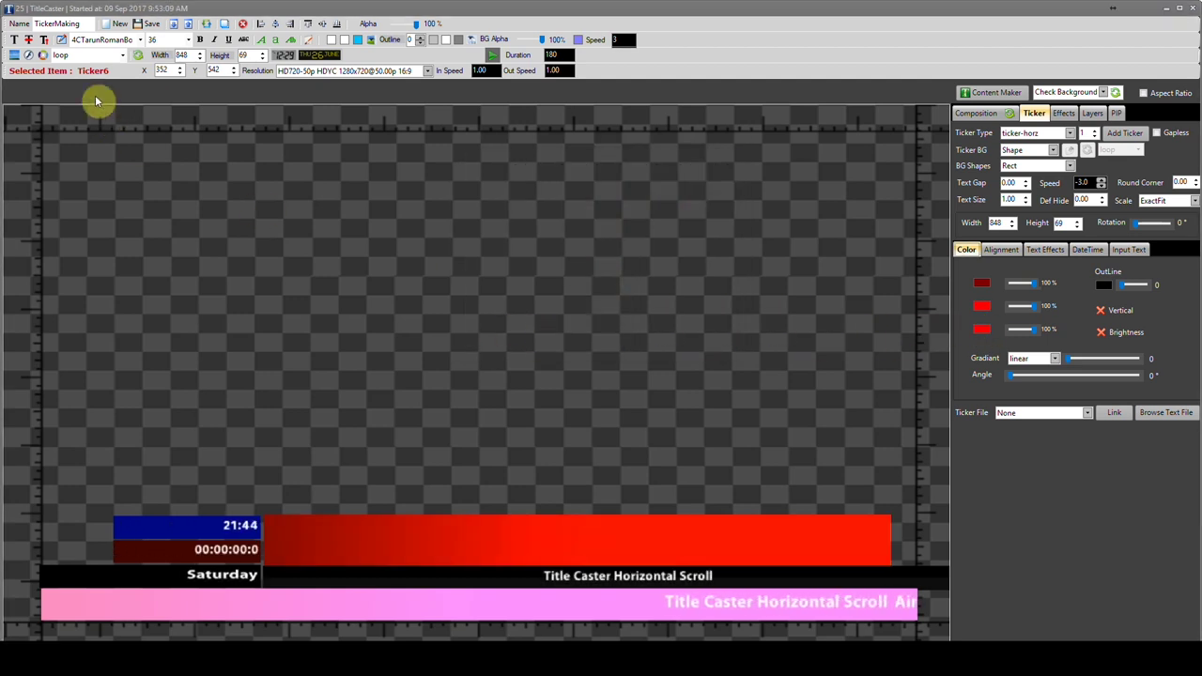
click(143, 28)
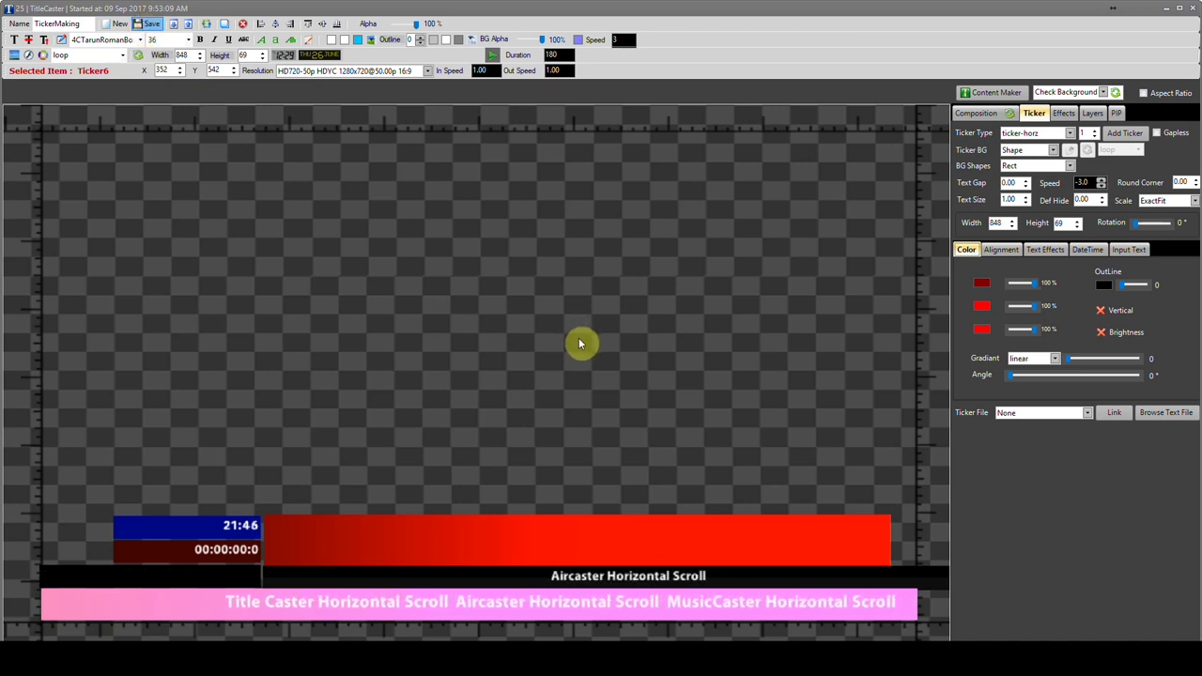
Enter "Type Here Instant Text" as the red ticker's input text, assign the Input text ticker file, and save the composition.
click(1123, 249)
click(1022, 304)
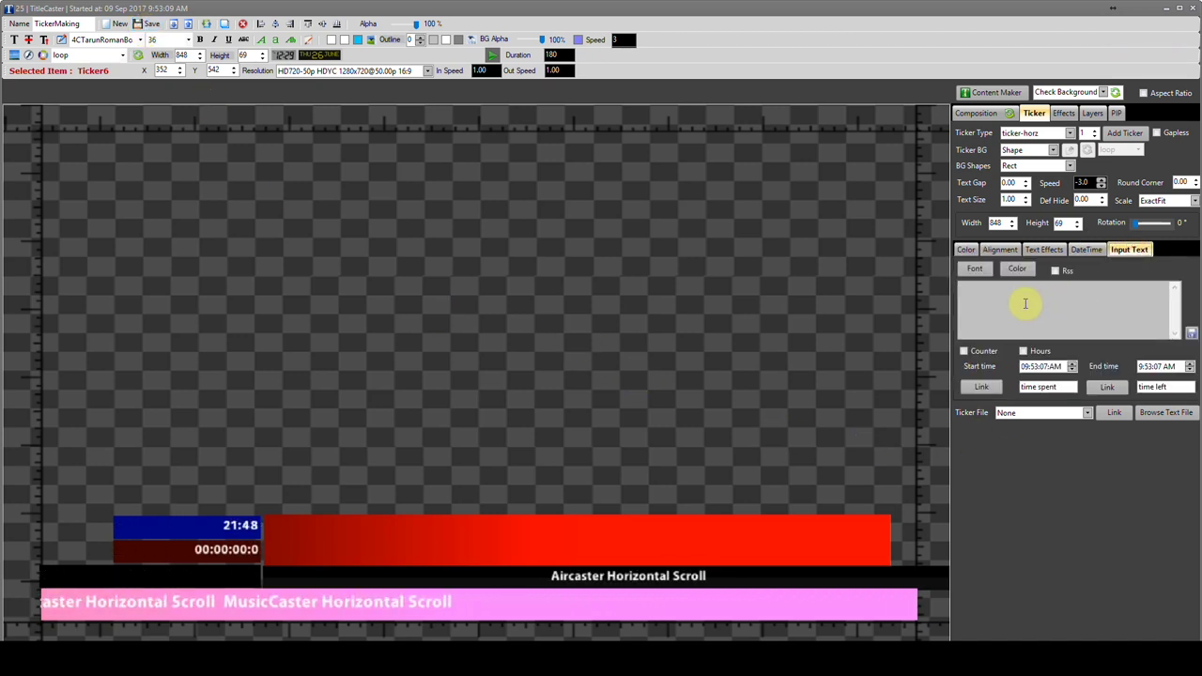
text(Type)
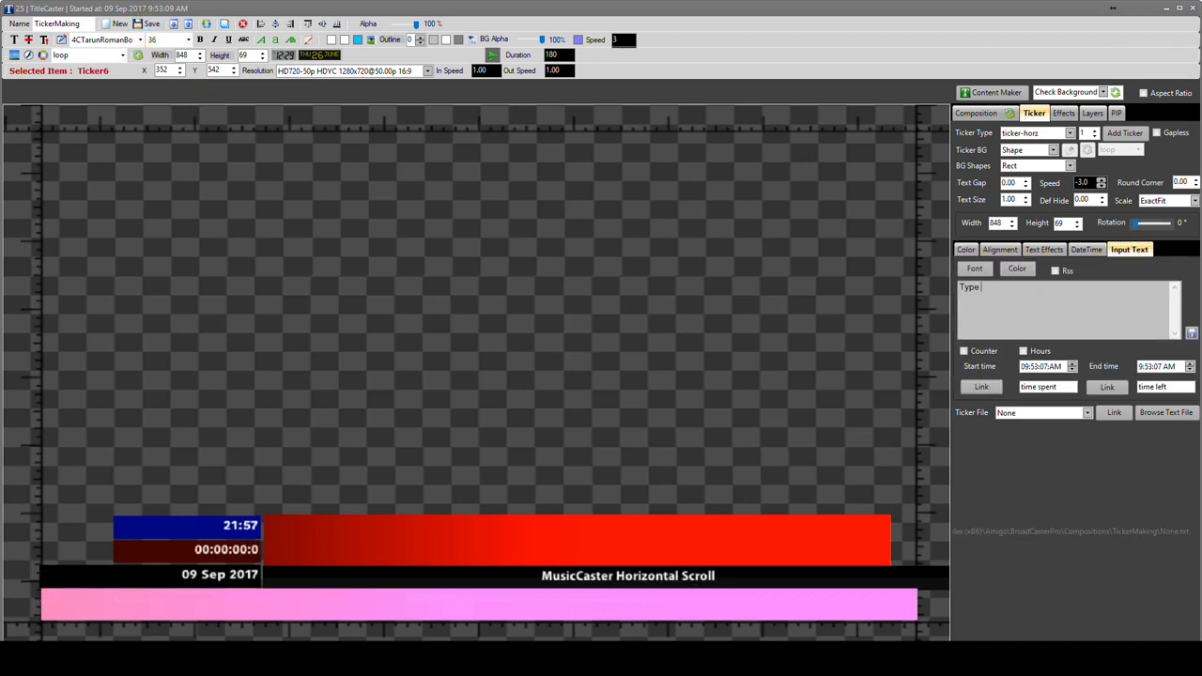
text( Here Instant Text)
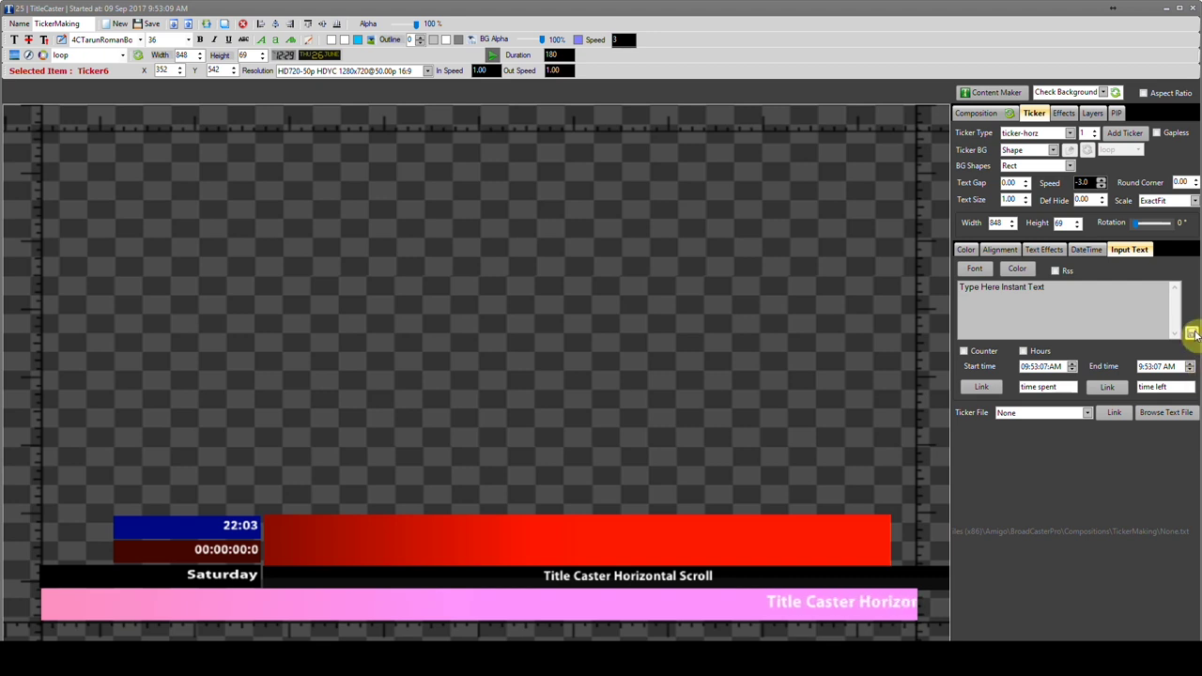
click(1042, 413)
click(1046, 448)
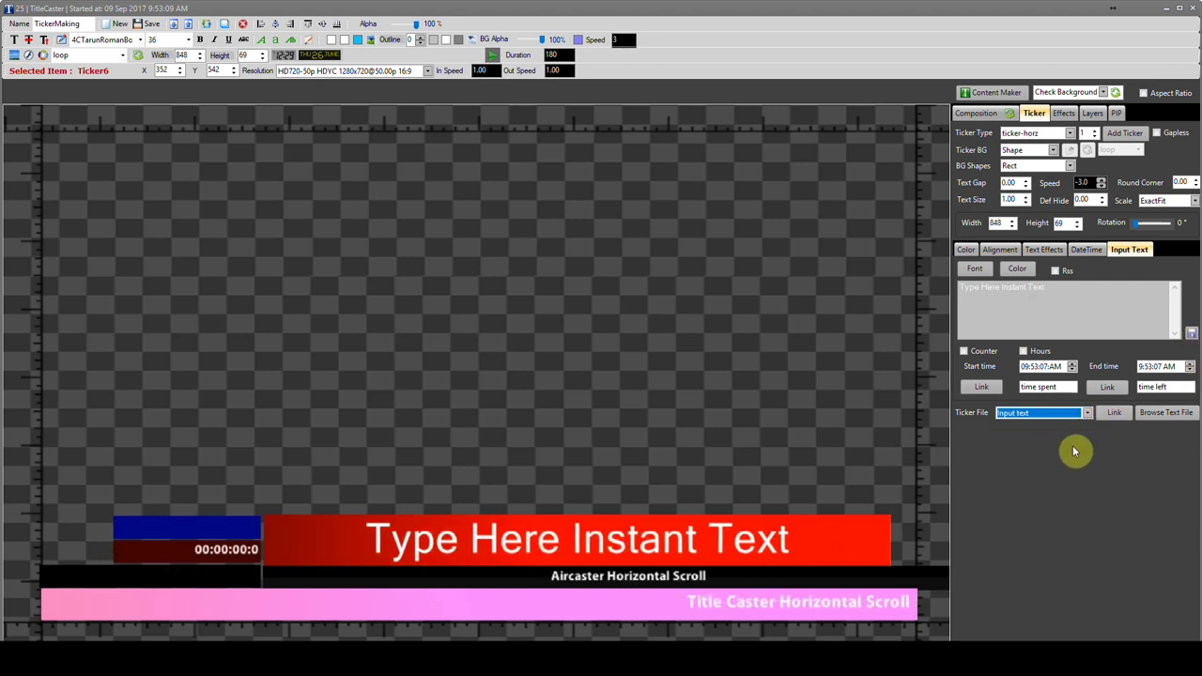
click(145, 24)
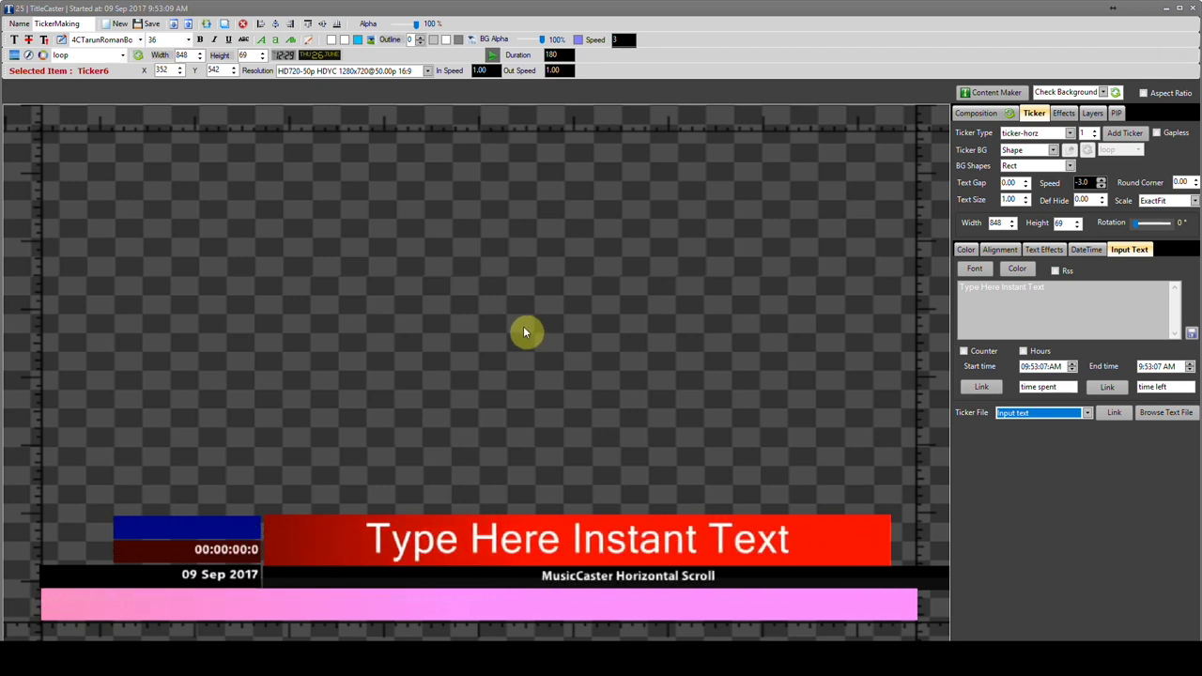
Clear the input text, switch to the web browser, and search Google for "News Rss Feed".
click(997, 314)
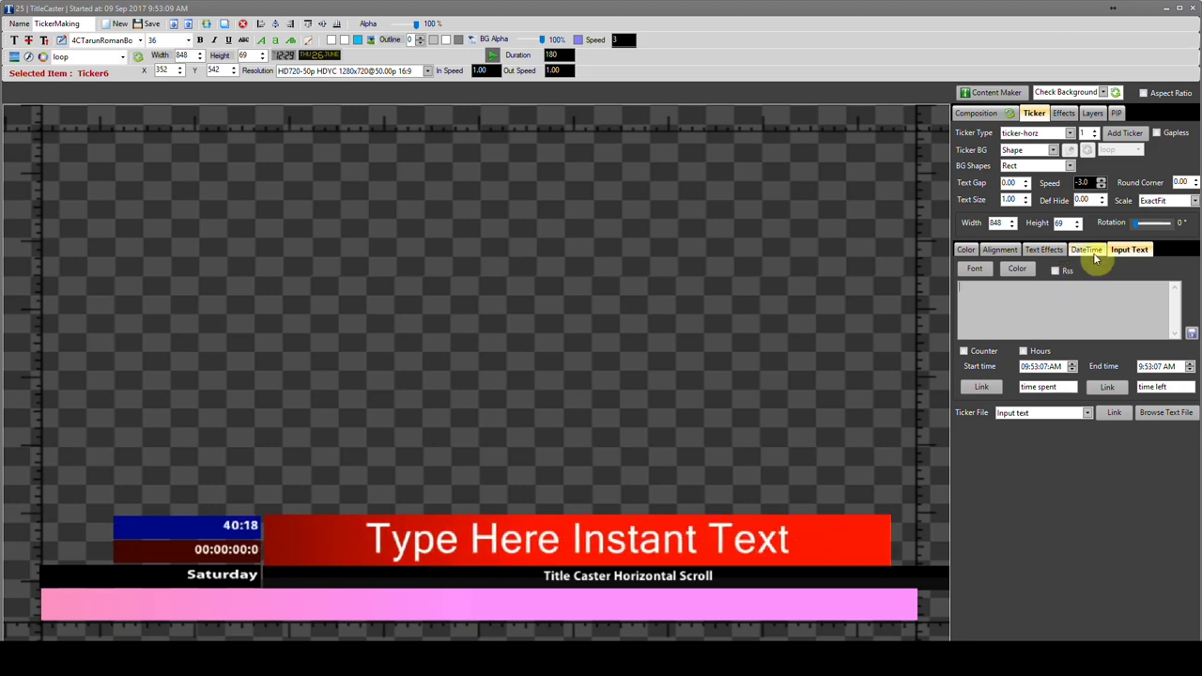
click(1166, 8)
click(163, 73)
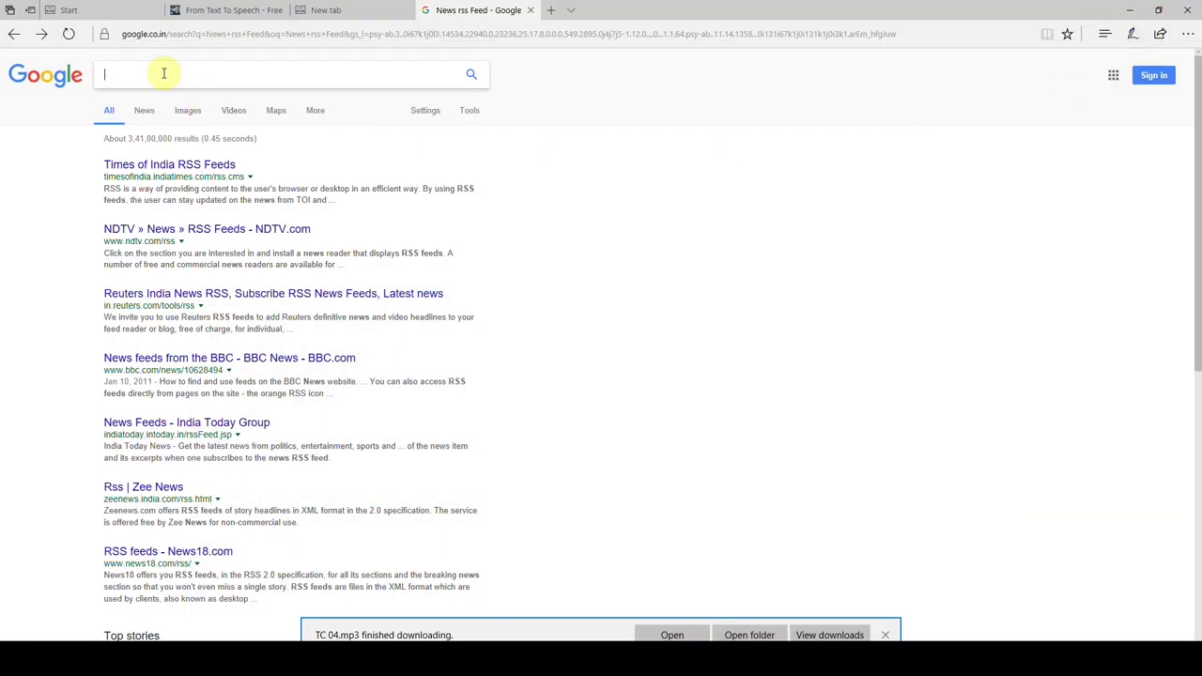
text(News Rss Feed)
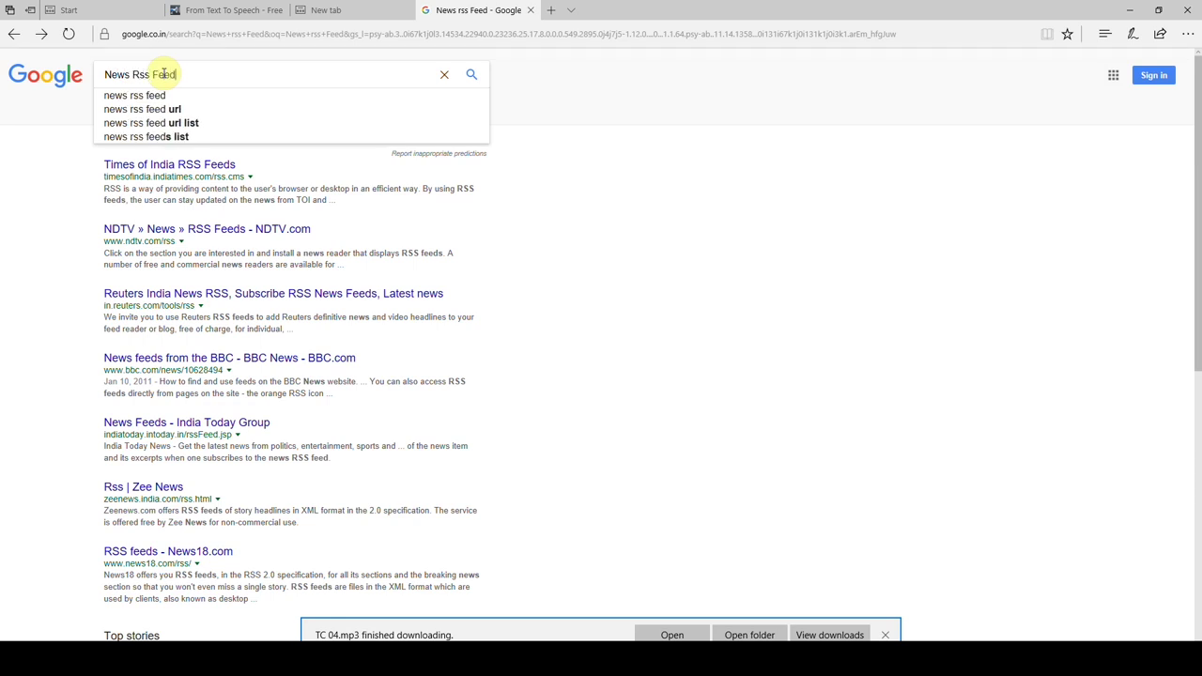
Open the NDTV RSS Feeds search result in a new tab and bring up its Top-stories feed.
right_click(229, 229)
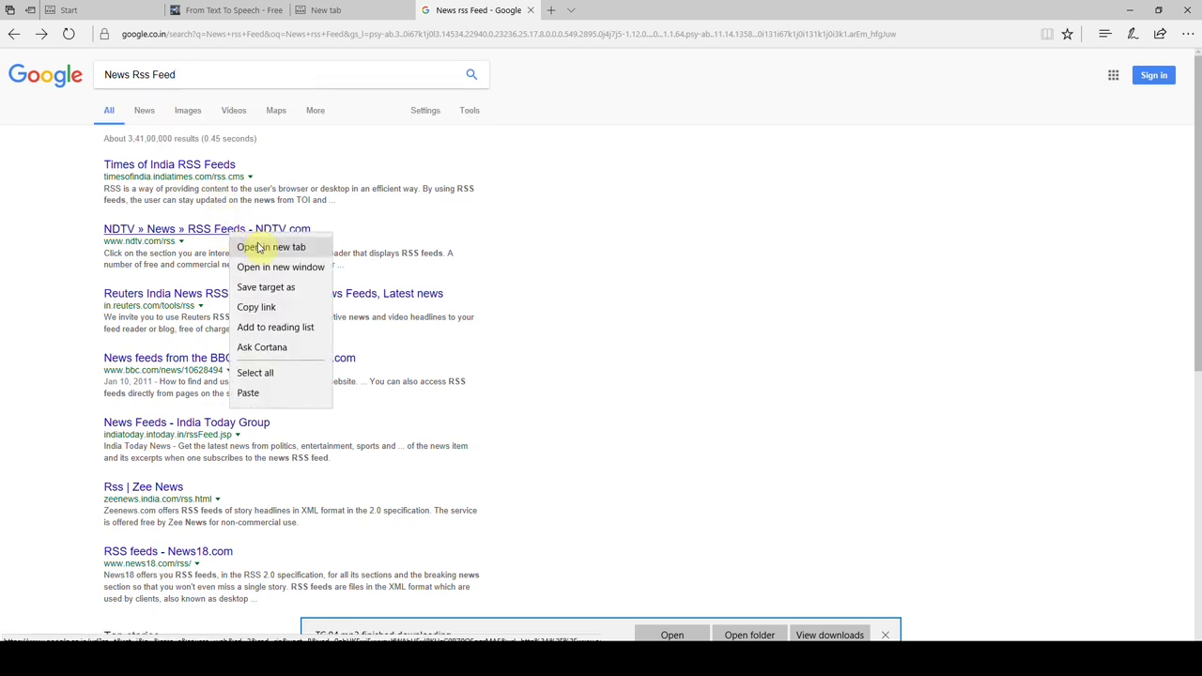
click(260, 244)
click(568, 13)
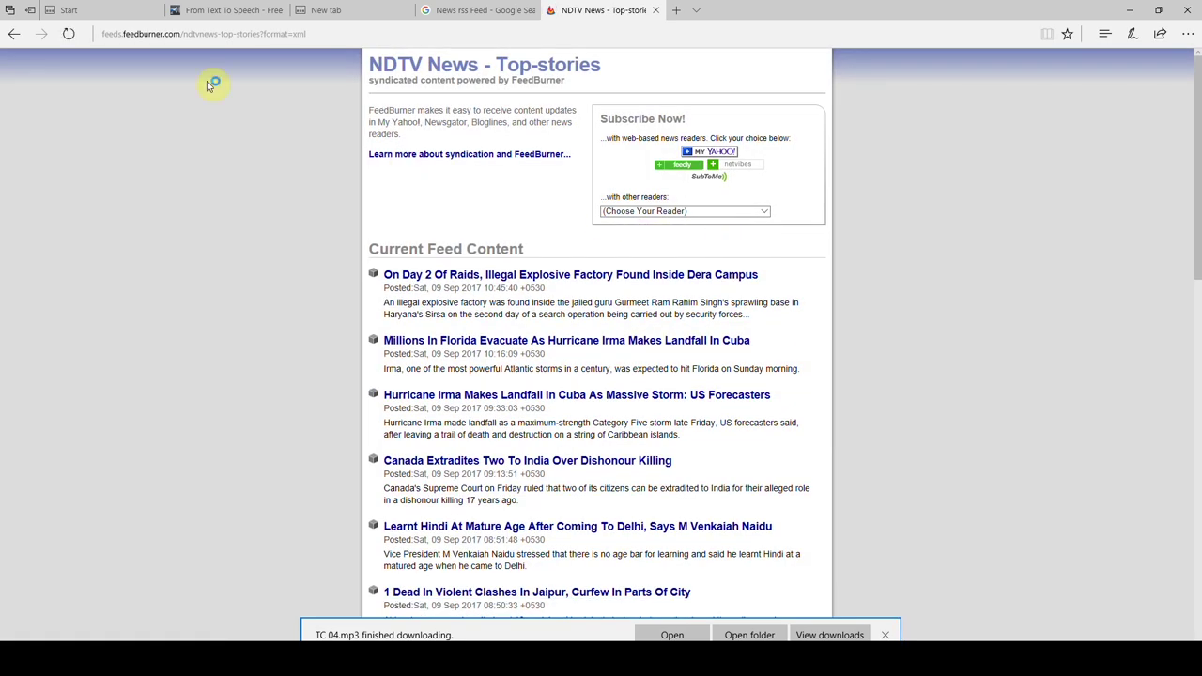
click(263, 34)
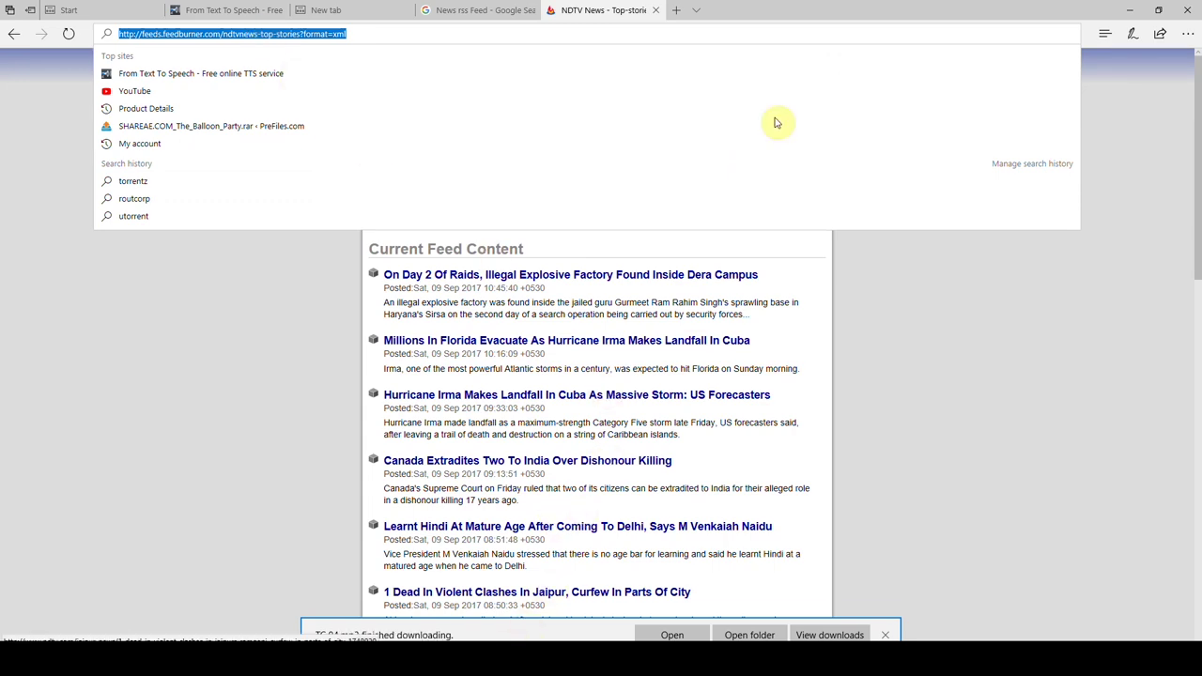
click(1134, 11)
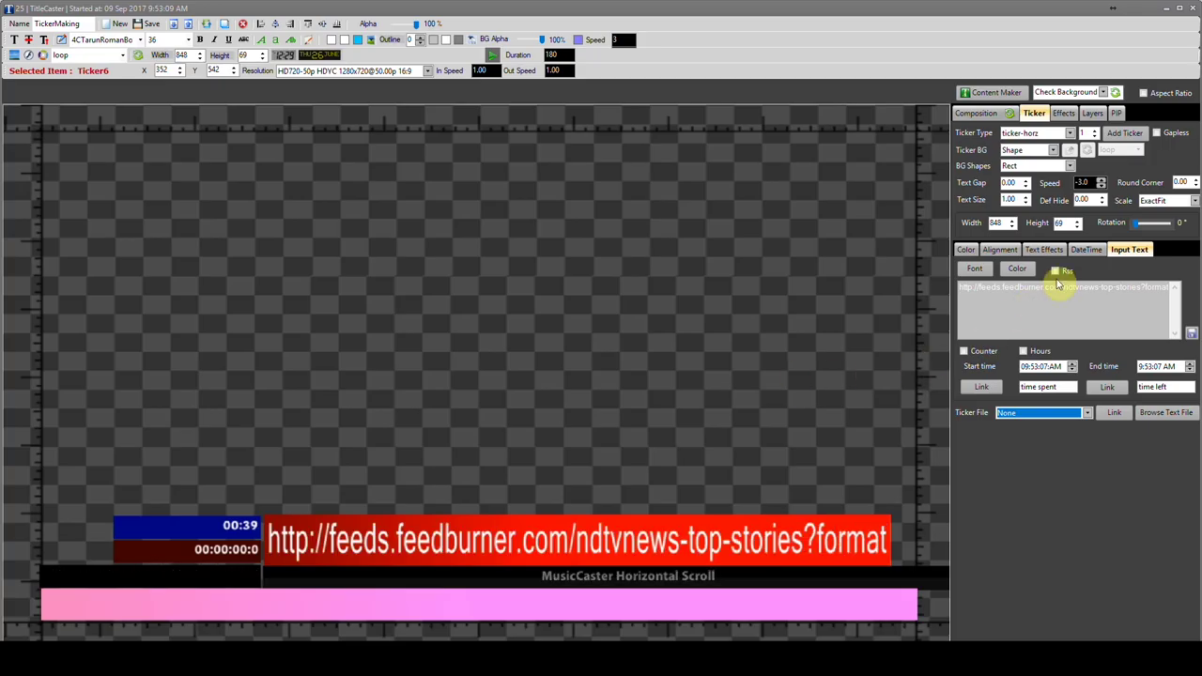
click(1191, 336)
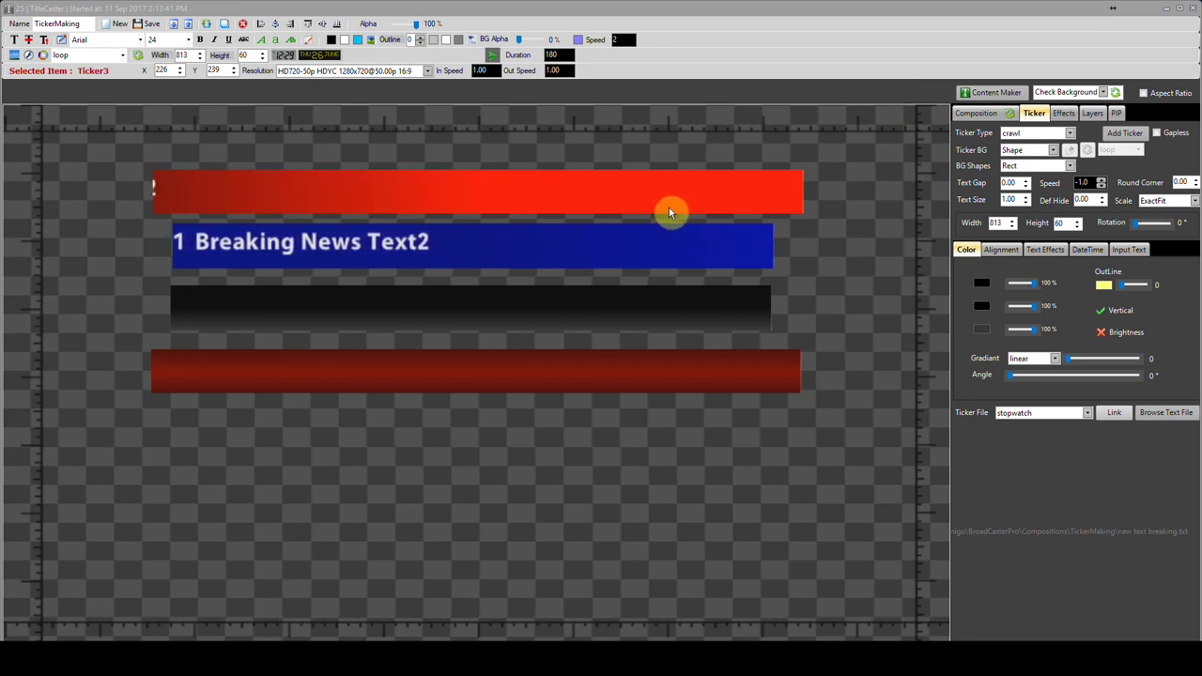
Create and save a new content file named Scroll Text in Content Maker, and add a new line to it.
click(977, 95)
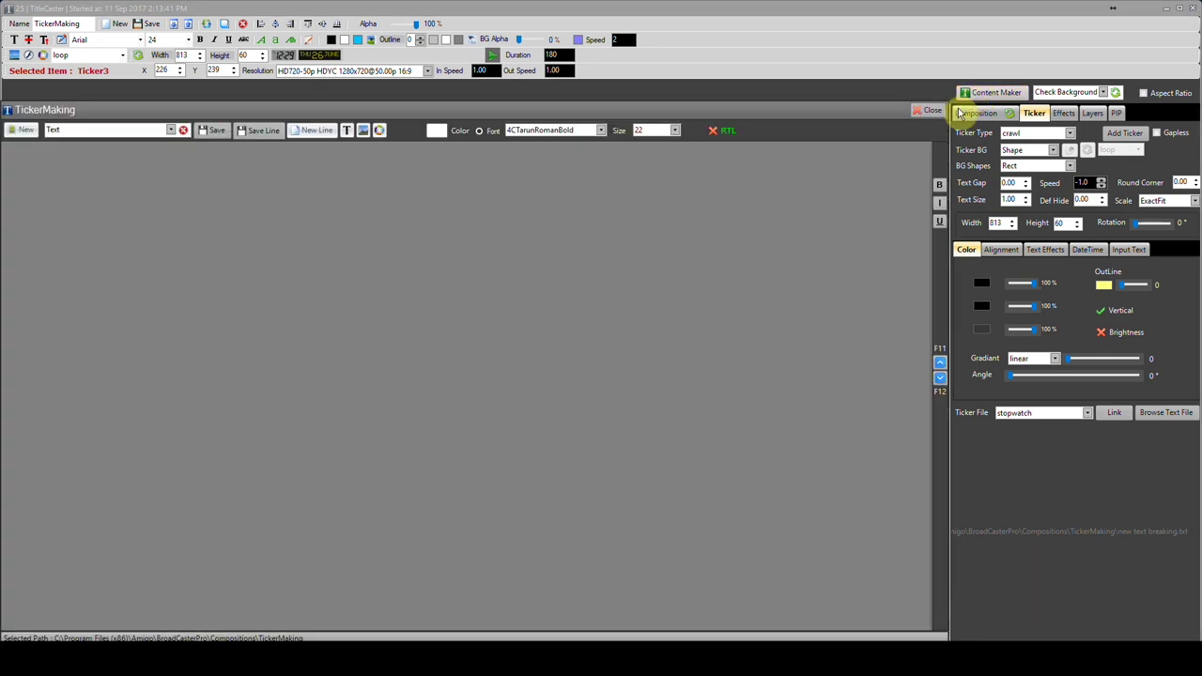
click(24, 131)
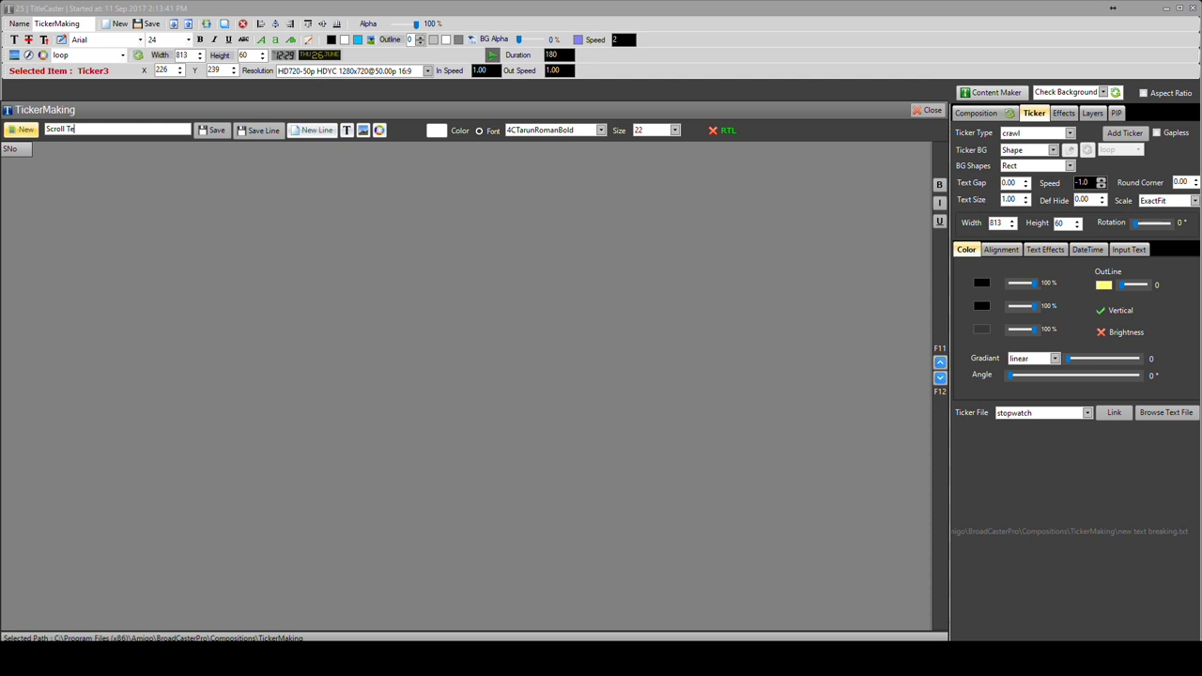
click(211, 130)
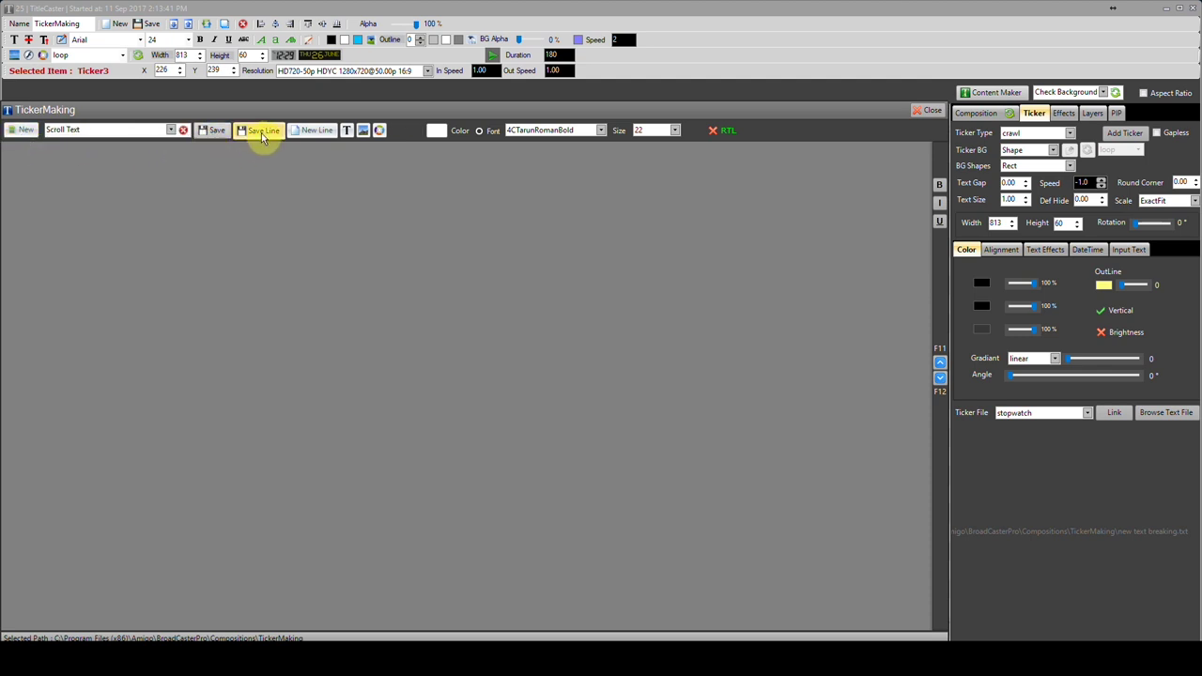
click(317, 131)
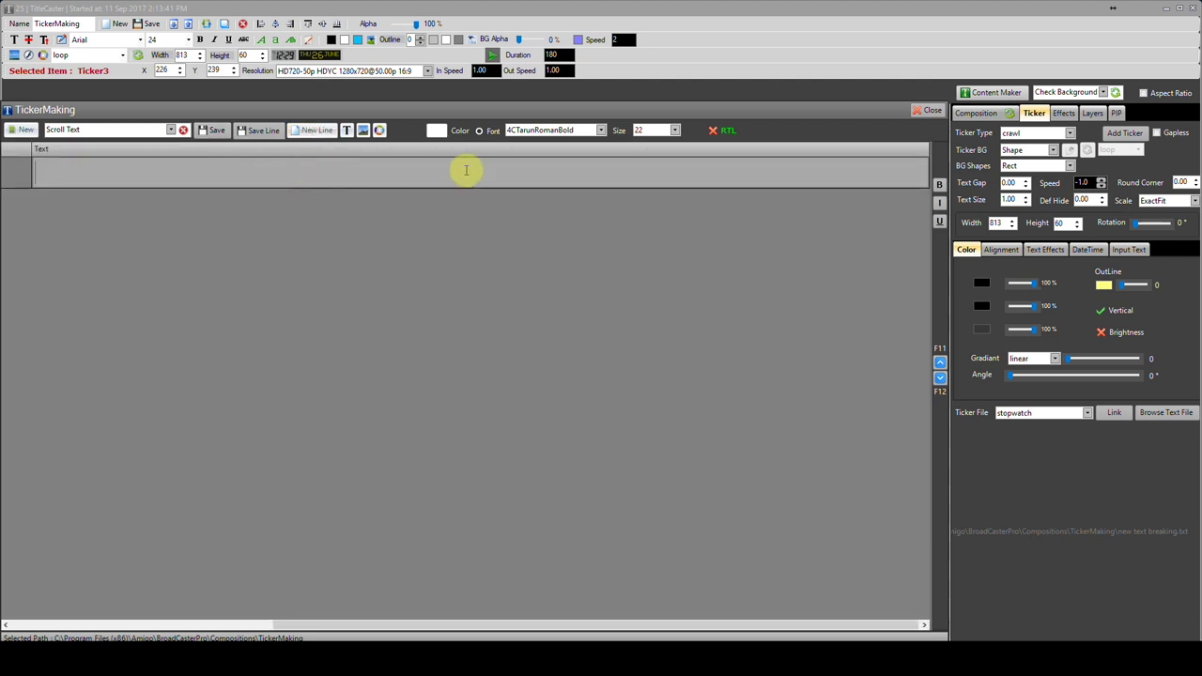
Look through the font choices for the new line and try the RTL option on and off.
click(598, 130)
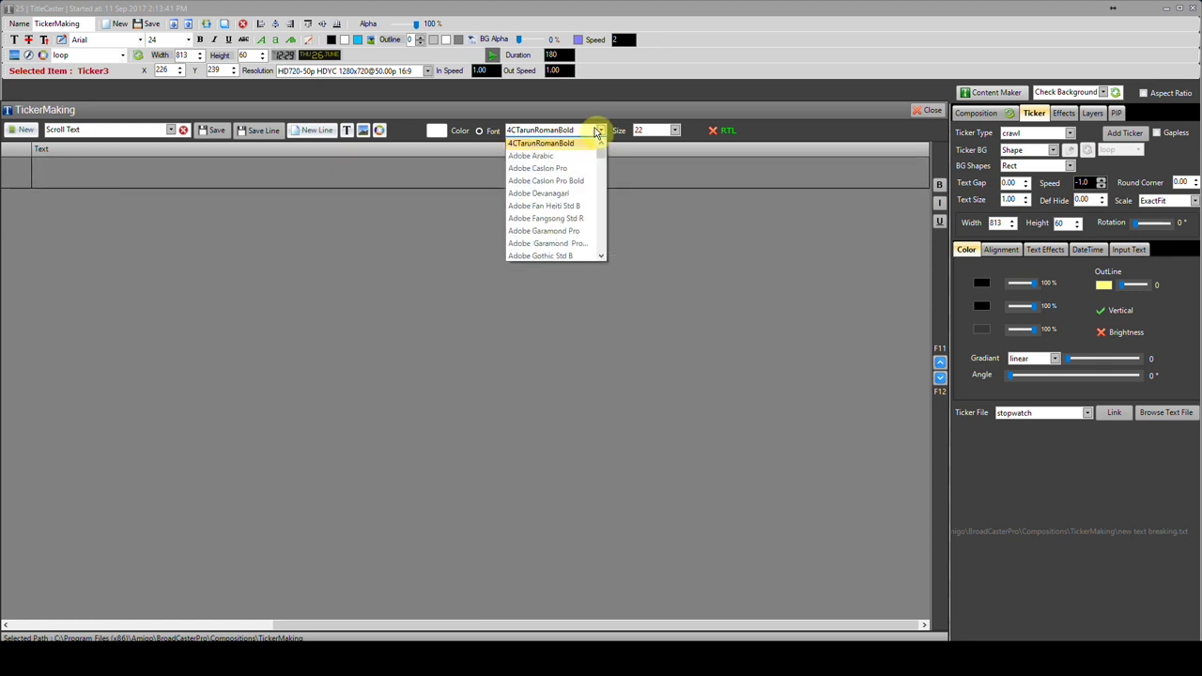
click(597, 130)
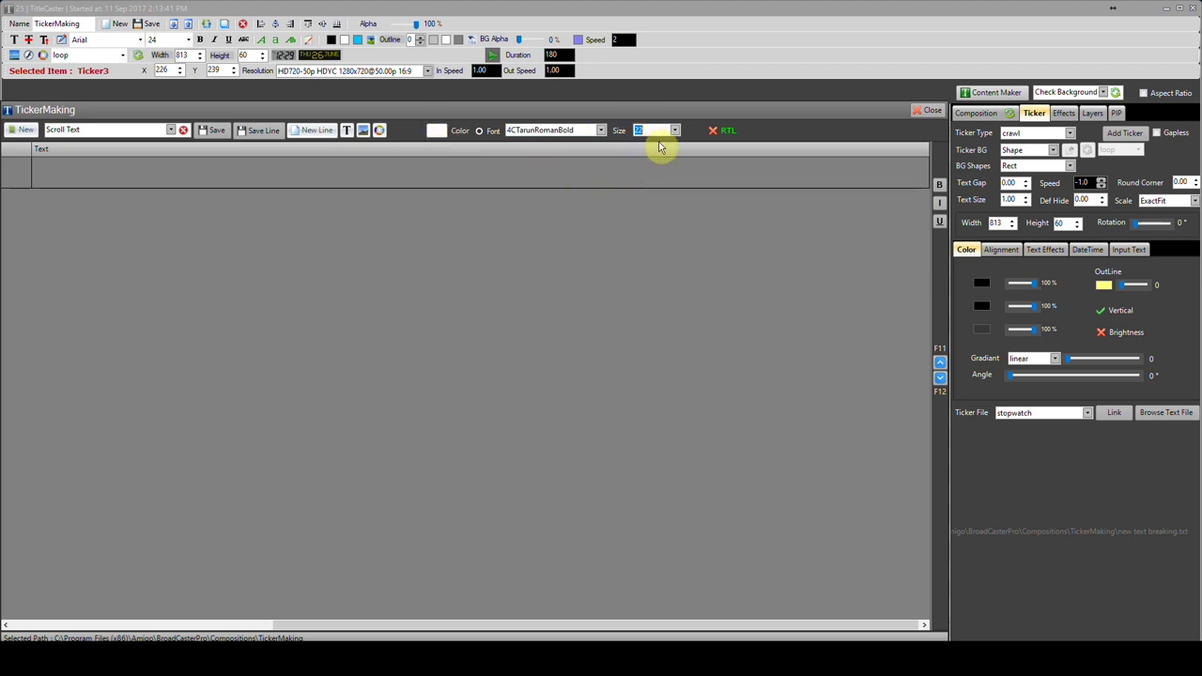
click(712, 135)
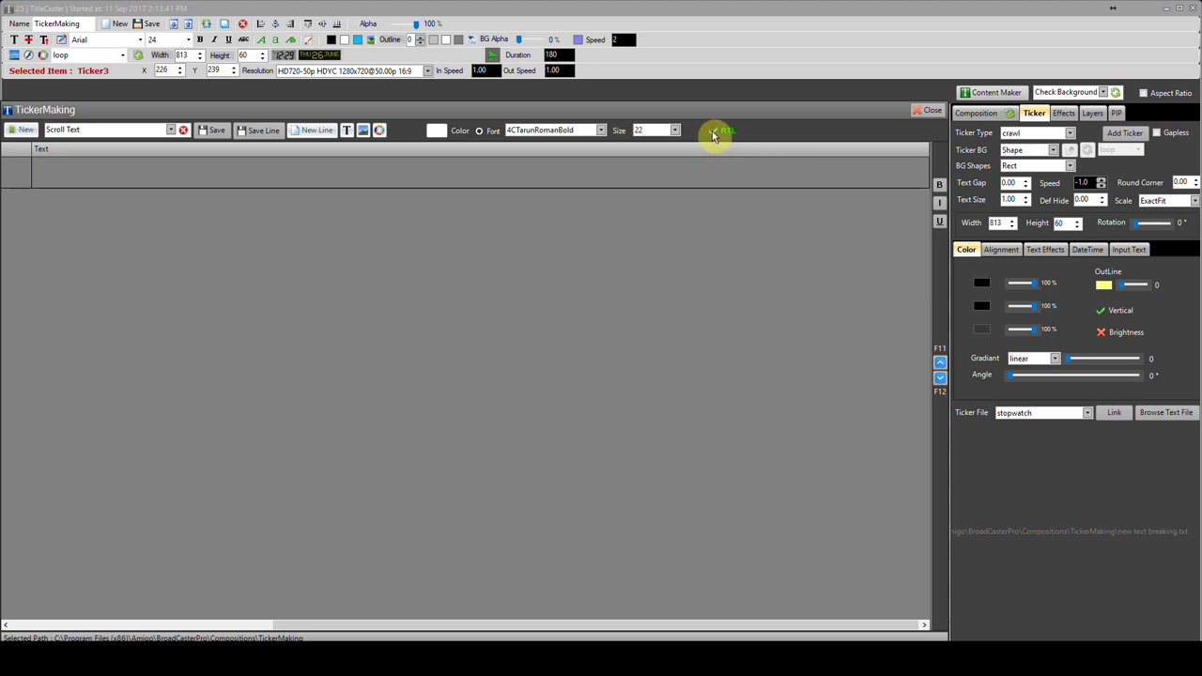
click(714, 135)
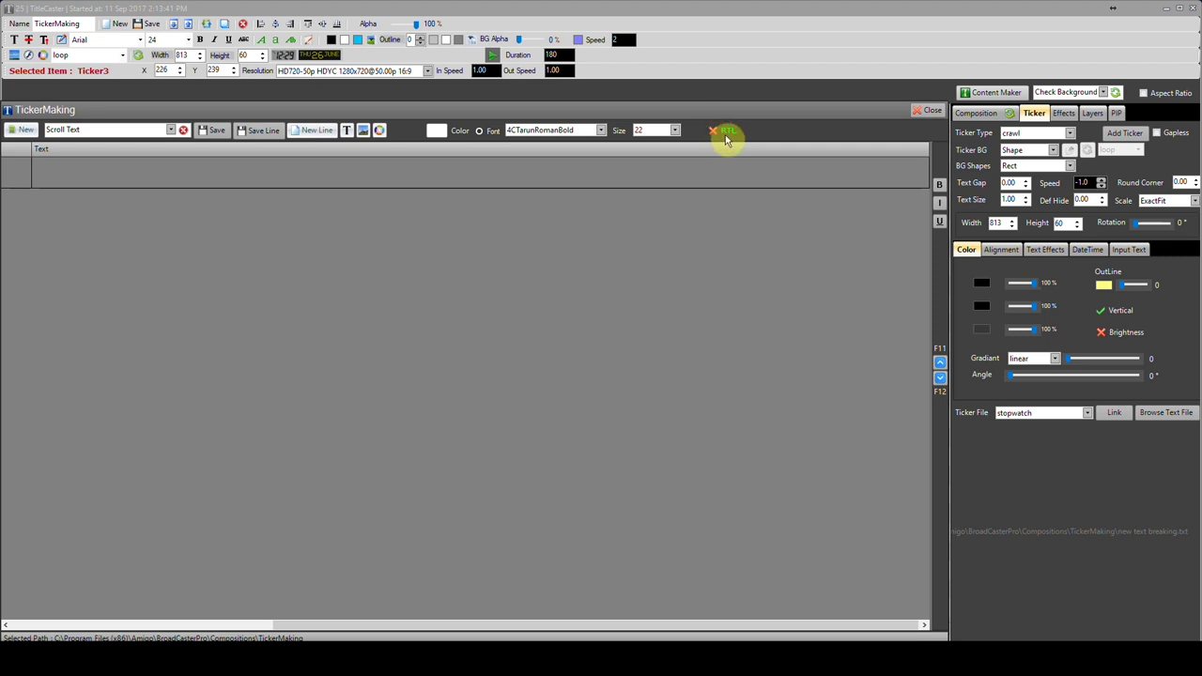
Enter "Type here text line one" as the first line of the Scroll Text file and save it.
click(140, 168)
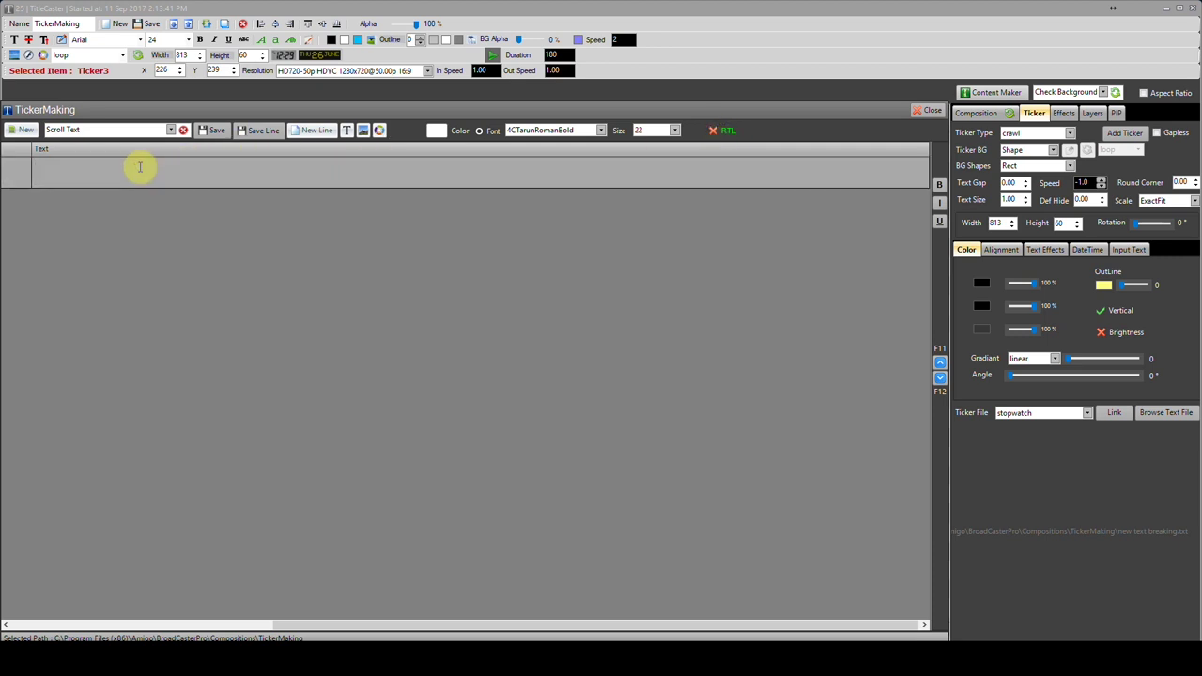
text(T)
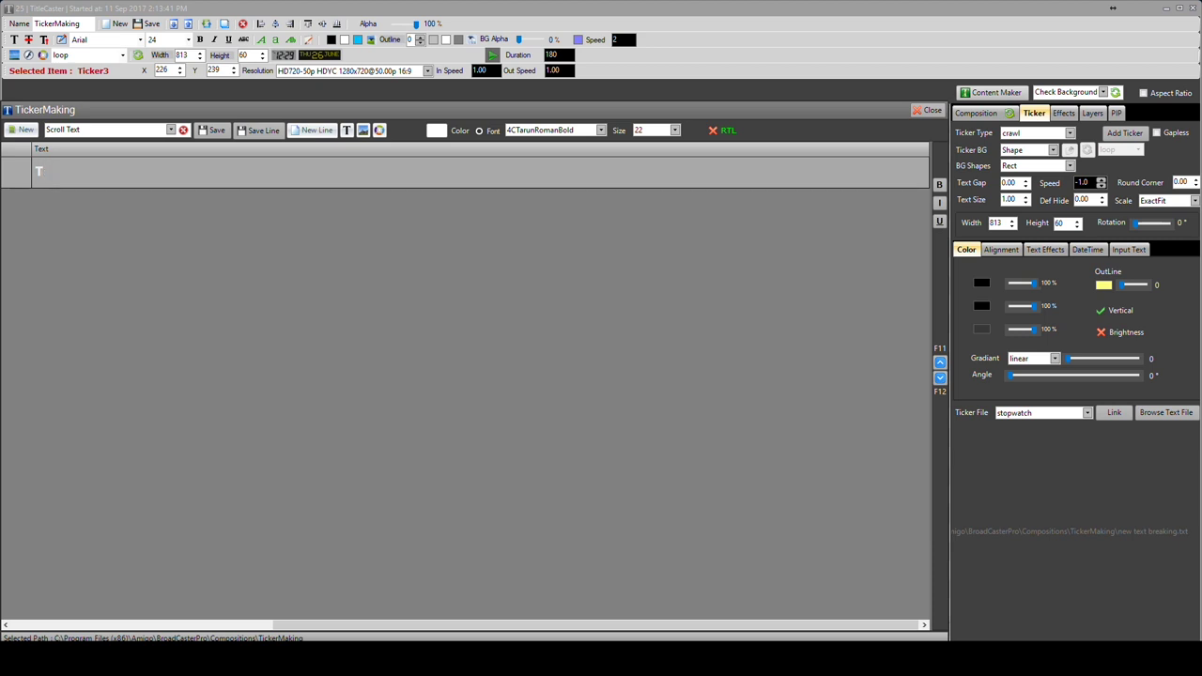
text(ype here text line one)
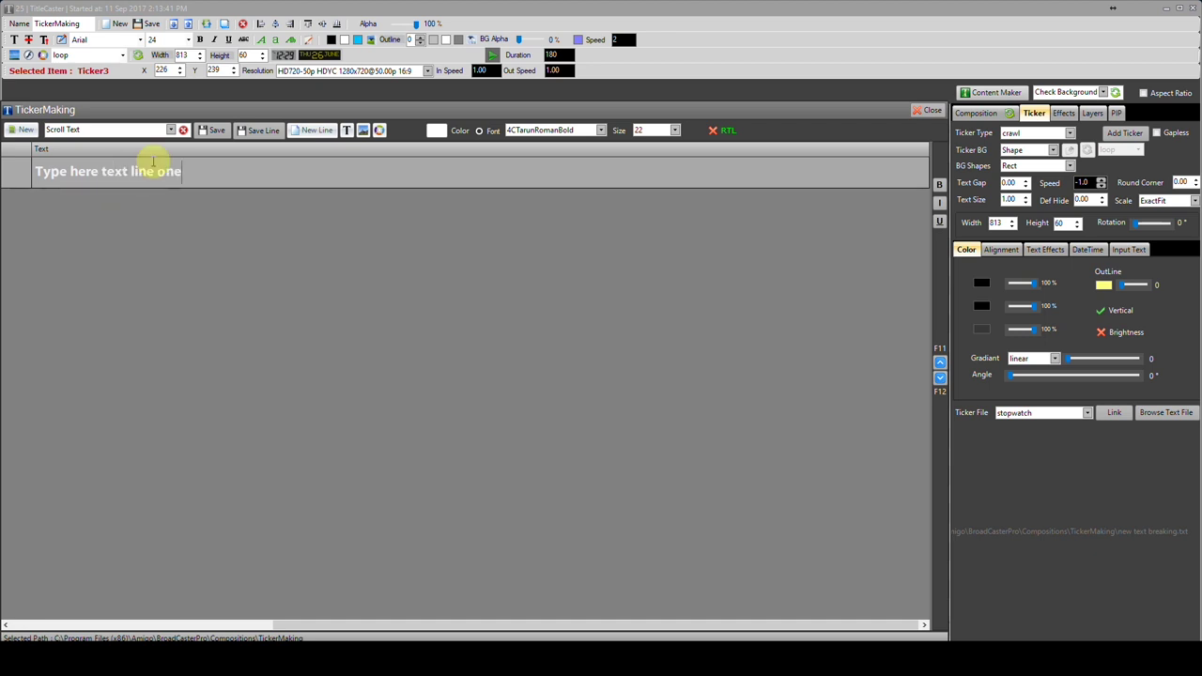
click(211, 132)
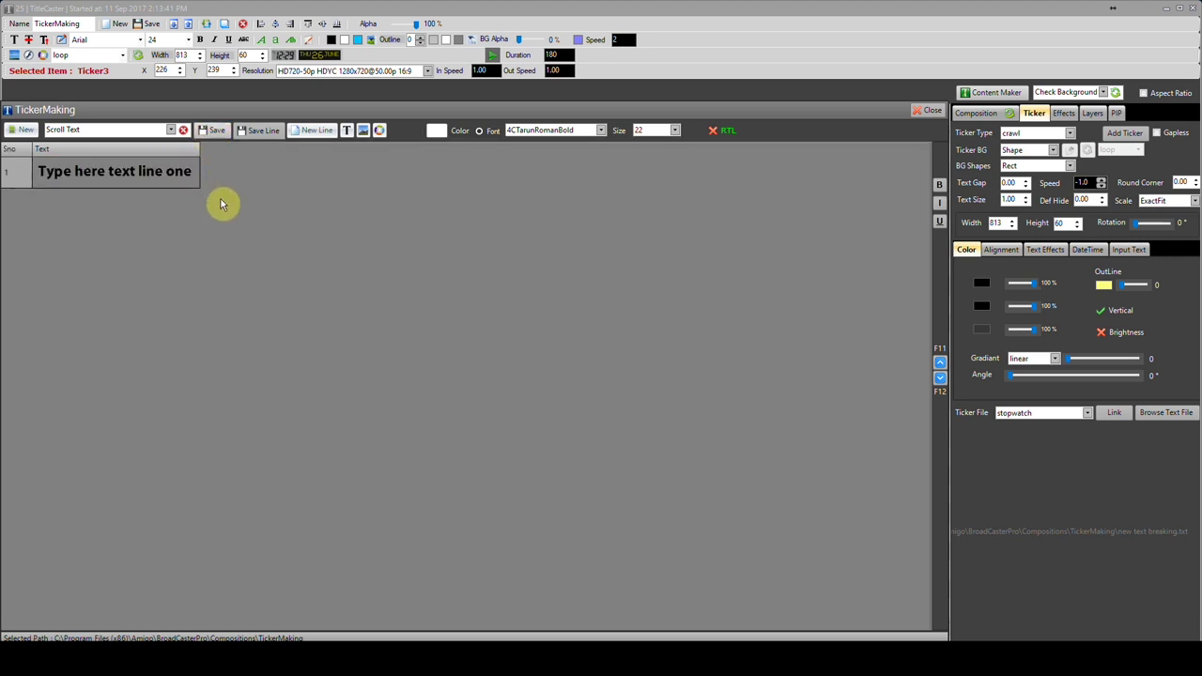
Add a second line reading "Type Here Text Line Two" and save the file.
click(313, 130)
text(T)
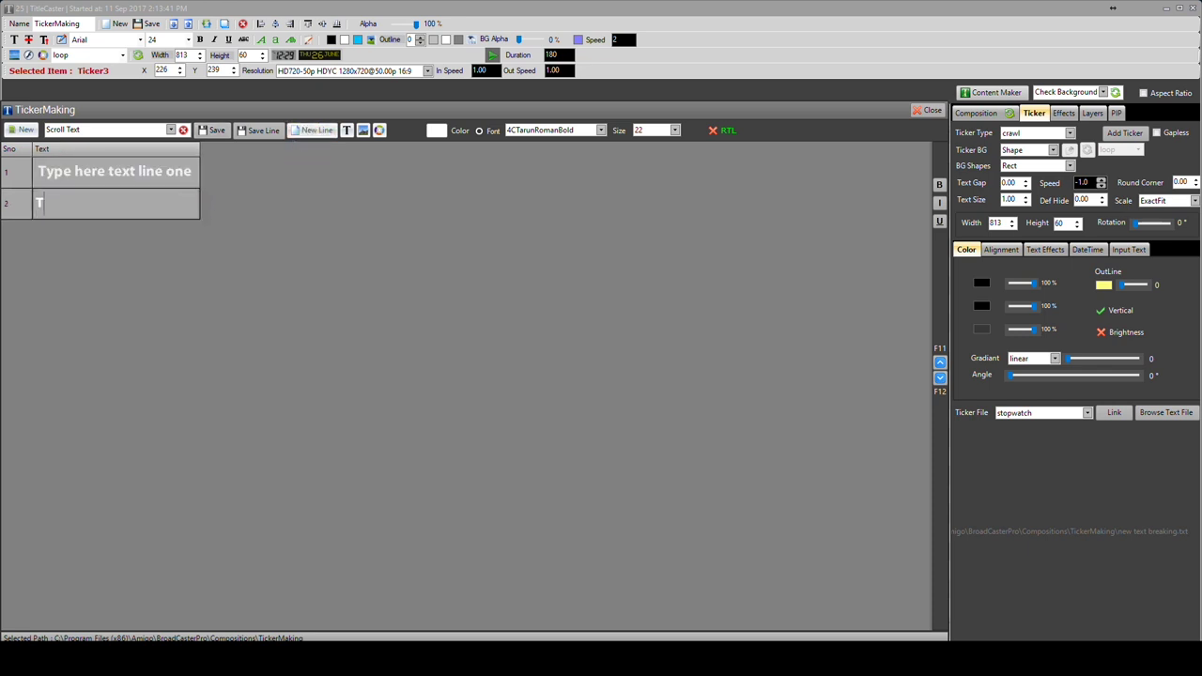
text(ype Here Text Li)
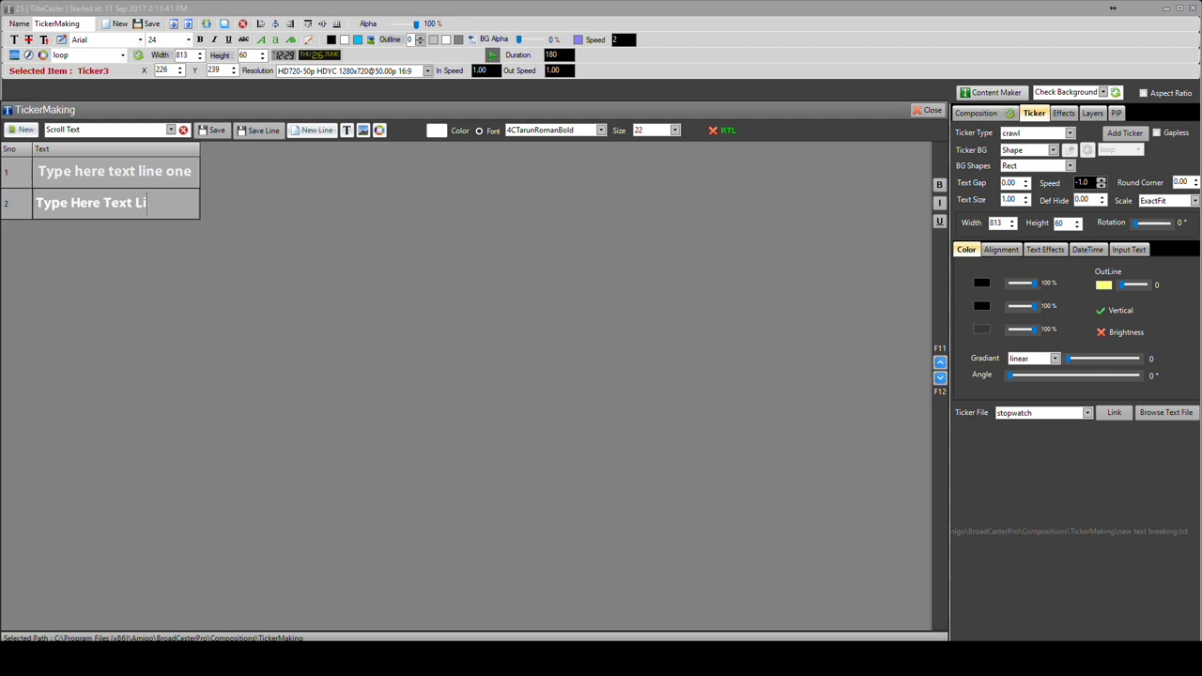
text(ne Two)
click(214, 129)
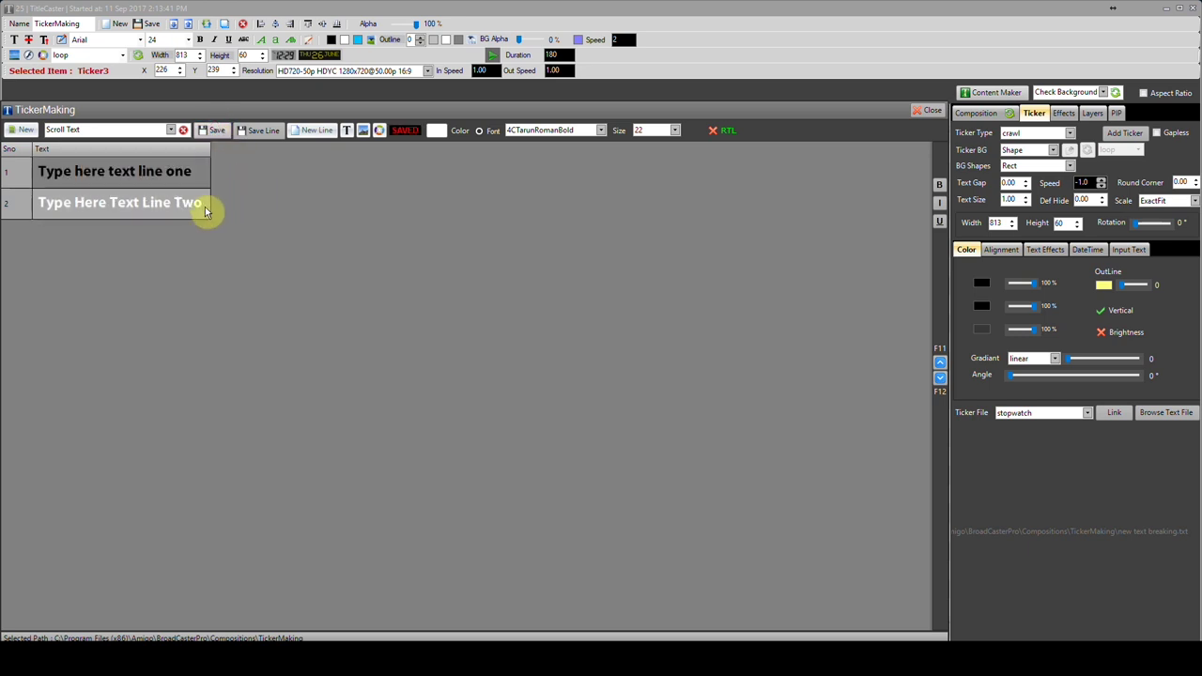
Add a third line "Type Here Text Line Three" and a fourth line "Type Here Text Line Four", saving after each.
click(316, 131)
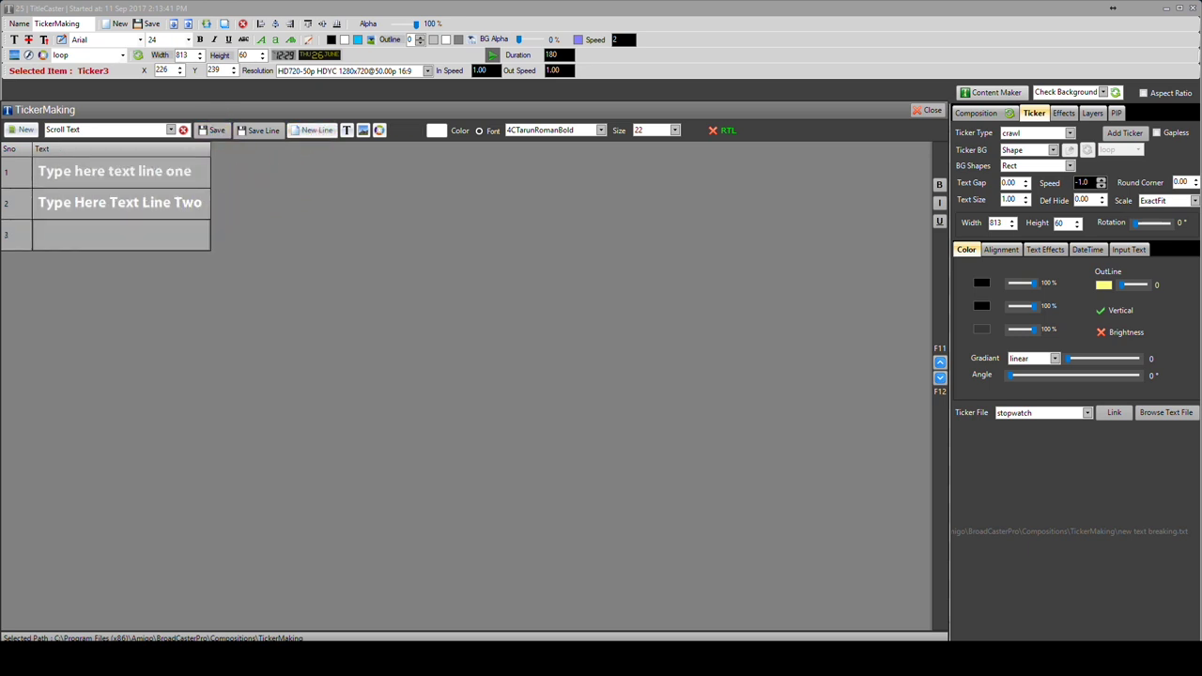
text(Type Here Text Line Three)
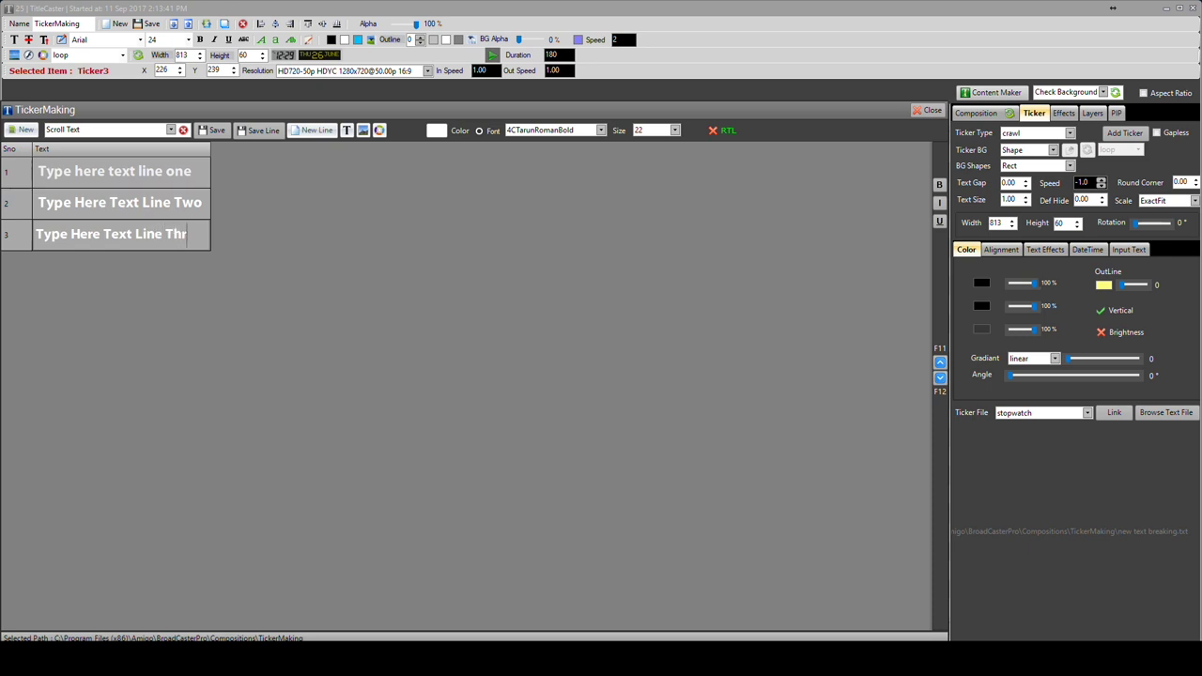
click(219, 136)
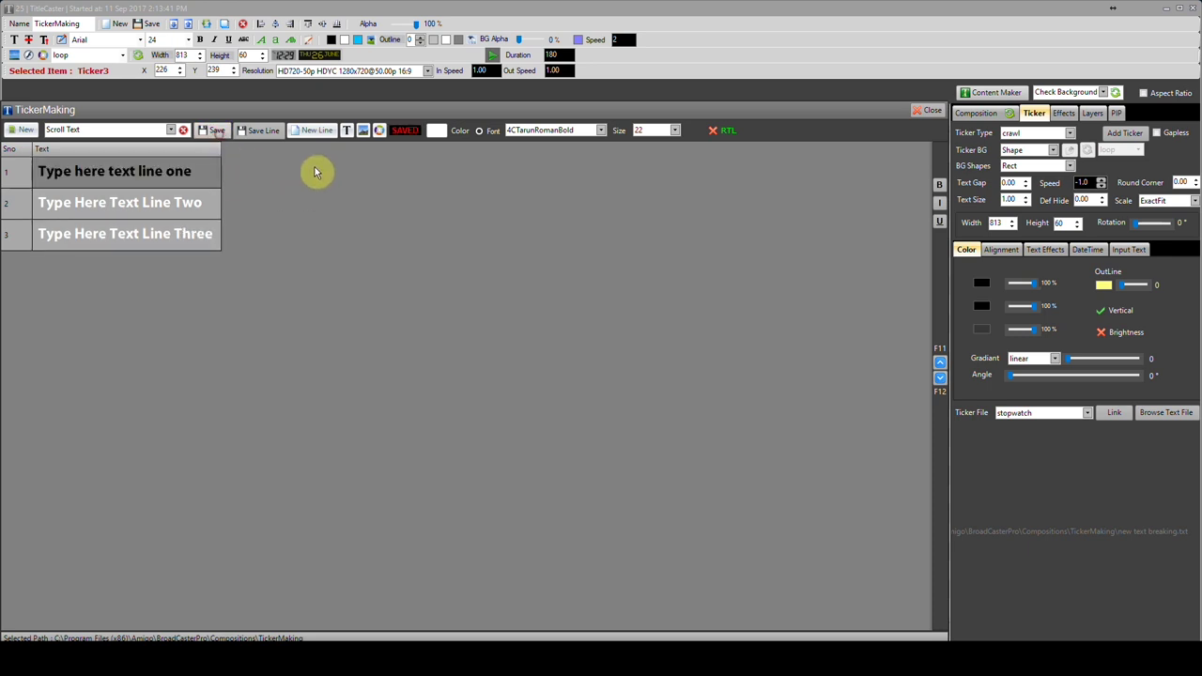
click(316, 130)
text(Typ)
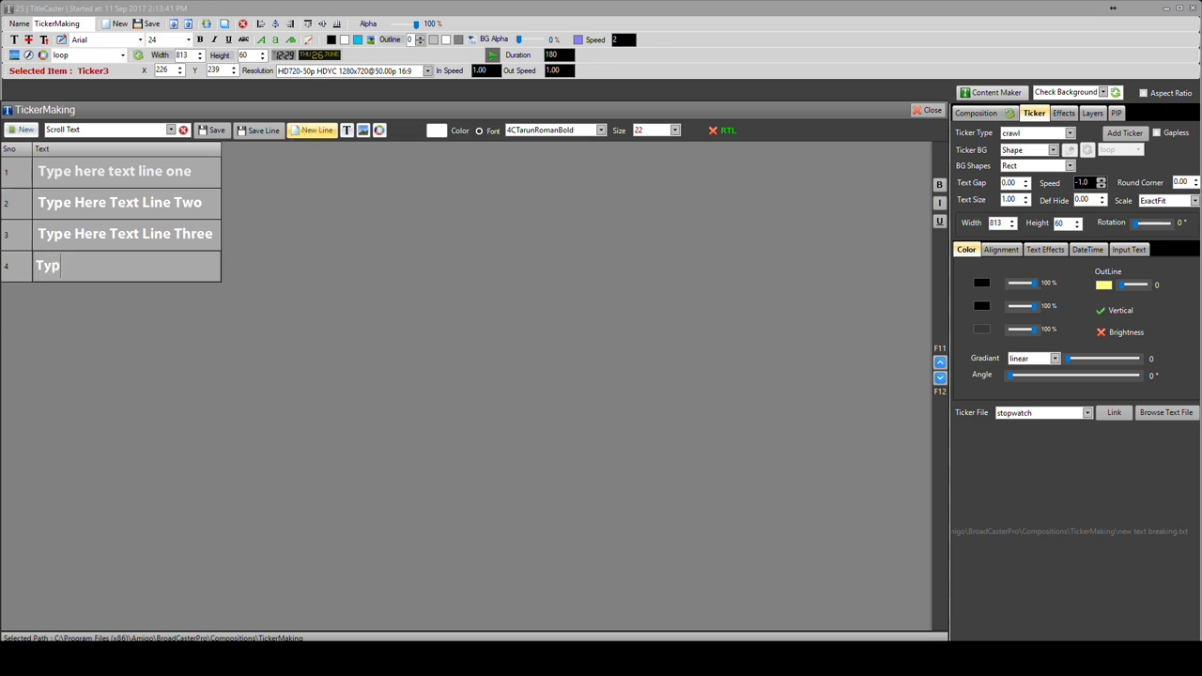
text(e Here Text Line Four)
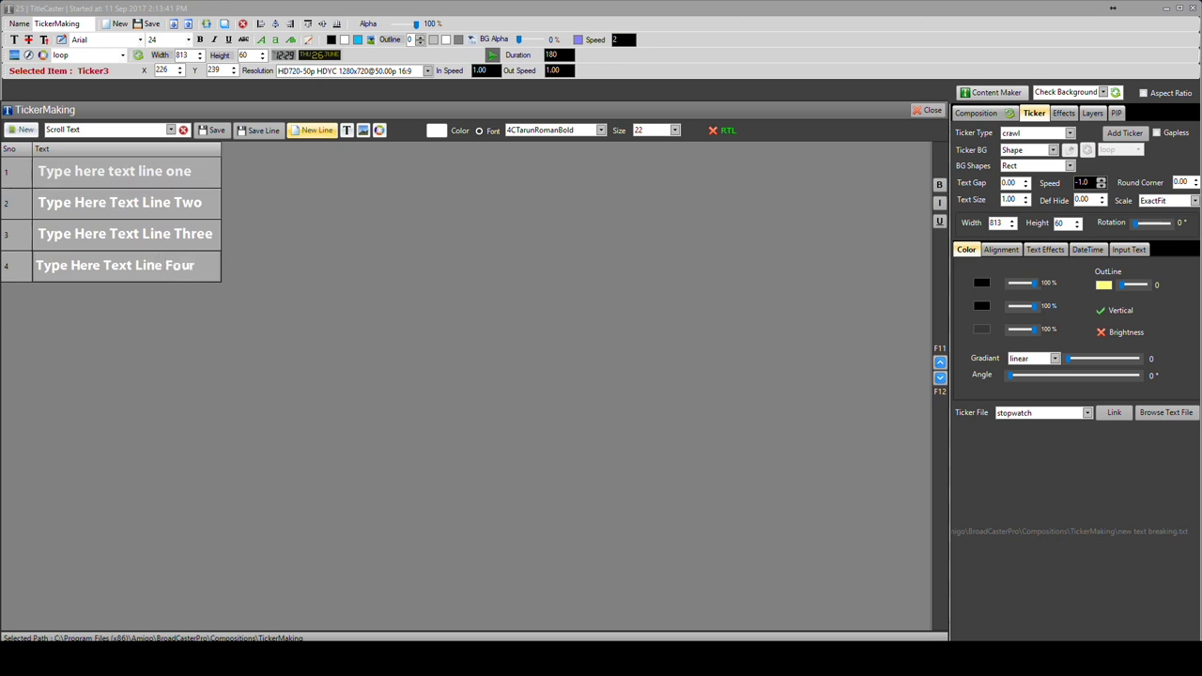
click(218, 137)
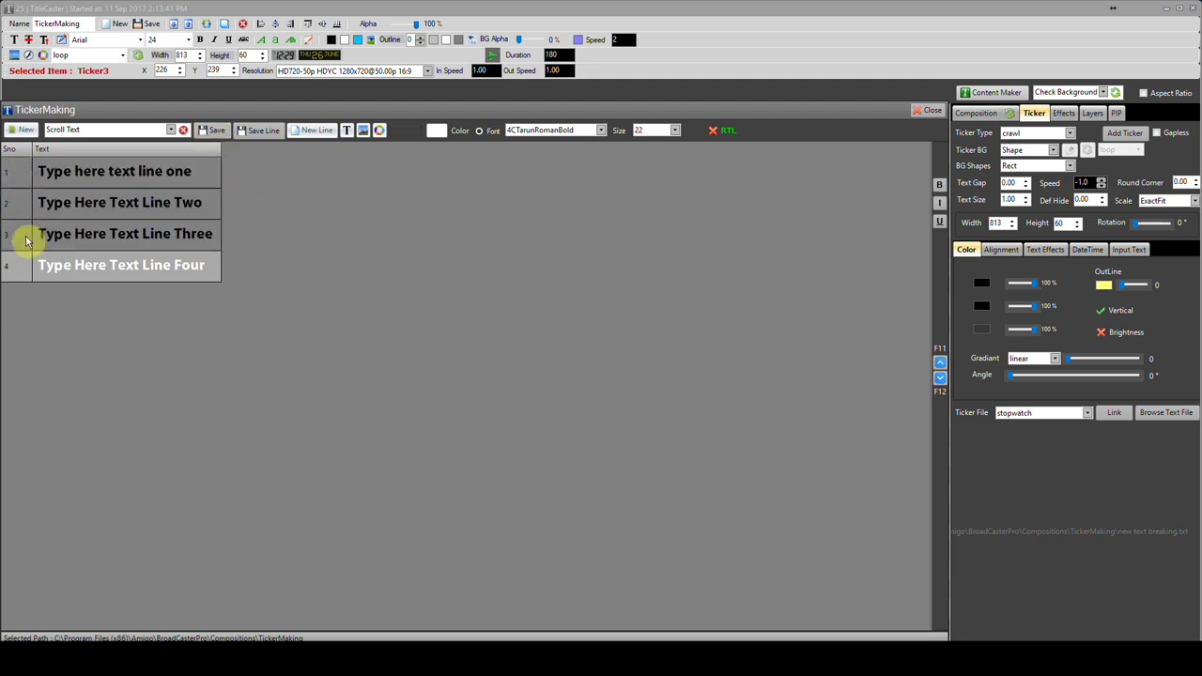
Try the Adobe Devanagari and Adobe Garamond Pro fonts on all four lines and go back to 4CTarunRomanBold.
click(568, 136)
click(540, 202)
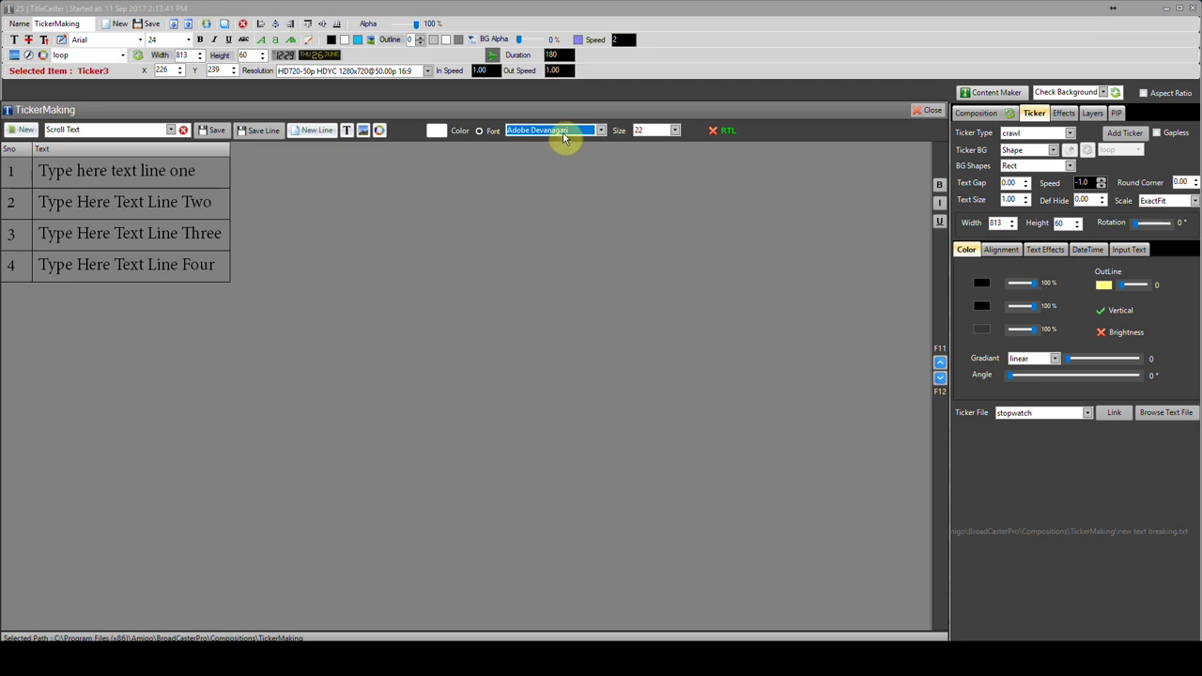
scroll(563, 137, down, 2)
scroll(563, 136, up, 3)
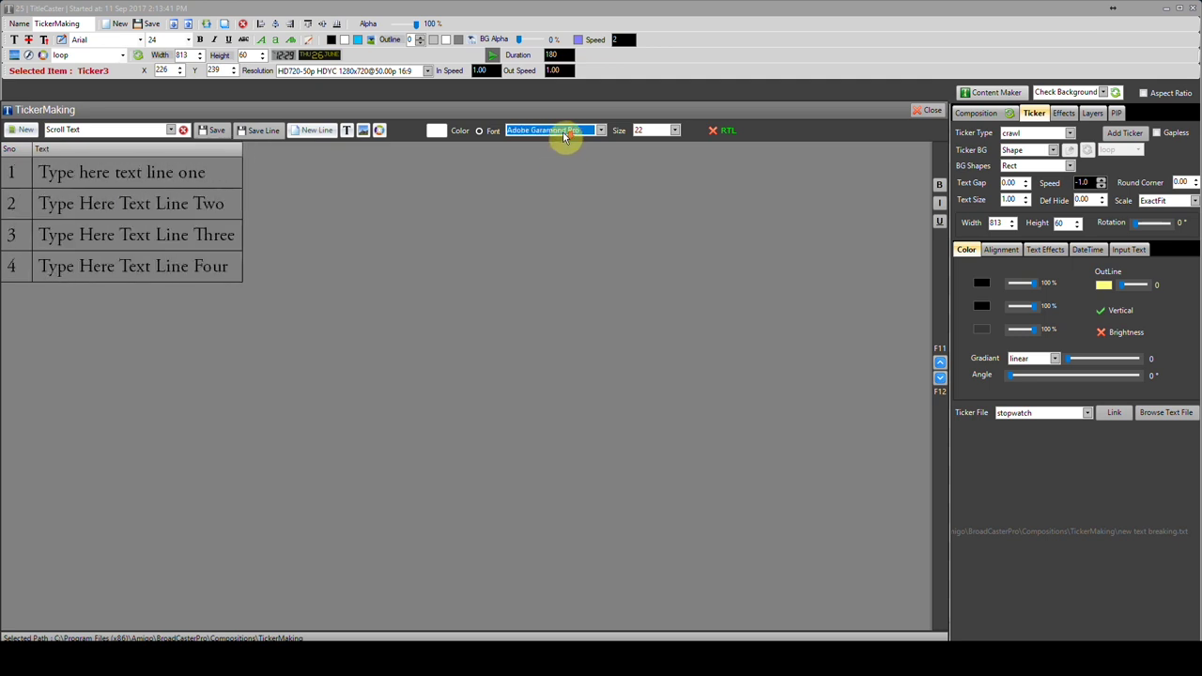
scroll(564, 136, up, 1)
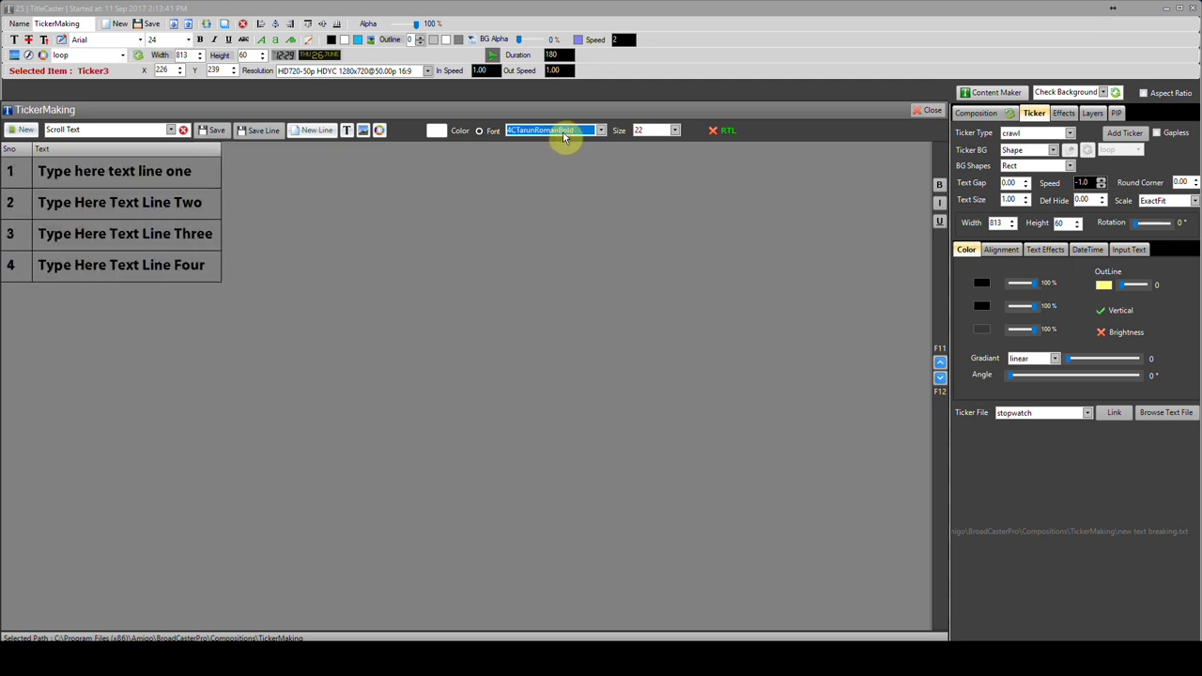
Set the text color of all four lines to bright green and save the file.
click(436, 131)
click(575, 213)
click(555, 340)
click(216, 130)
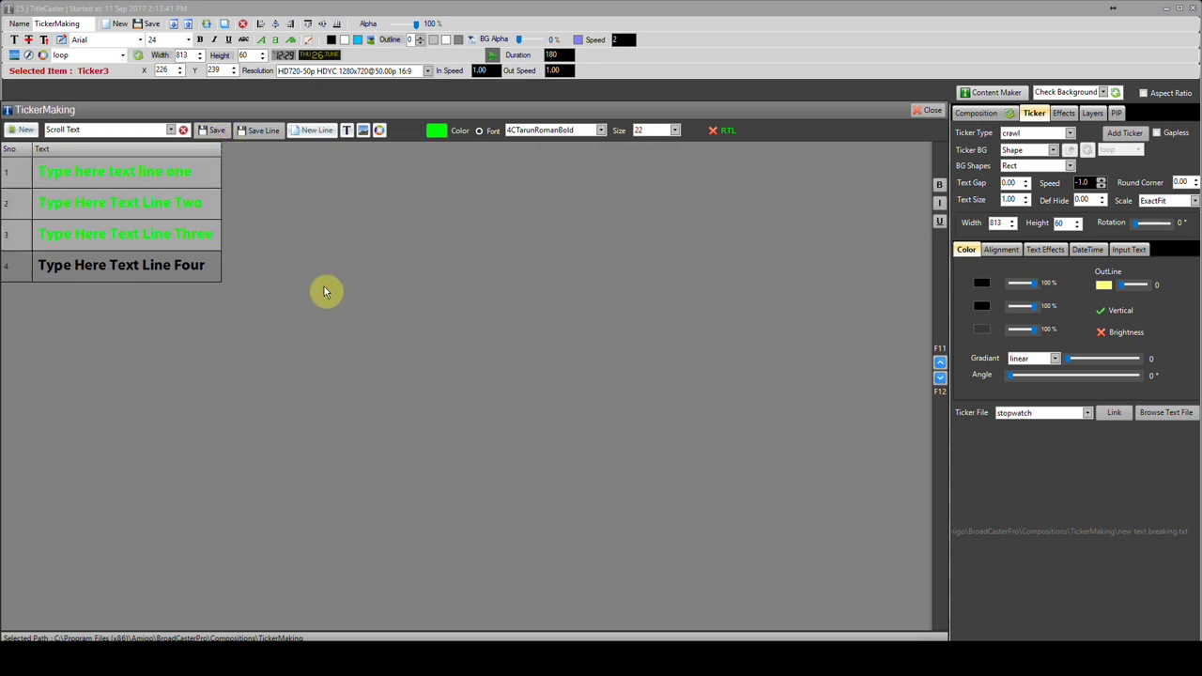
Change only line 1 to the Arial Black font in red and save the file.
click(25, 176)
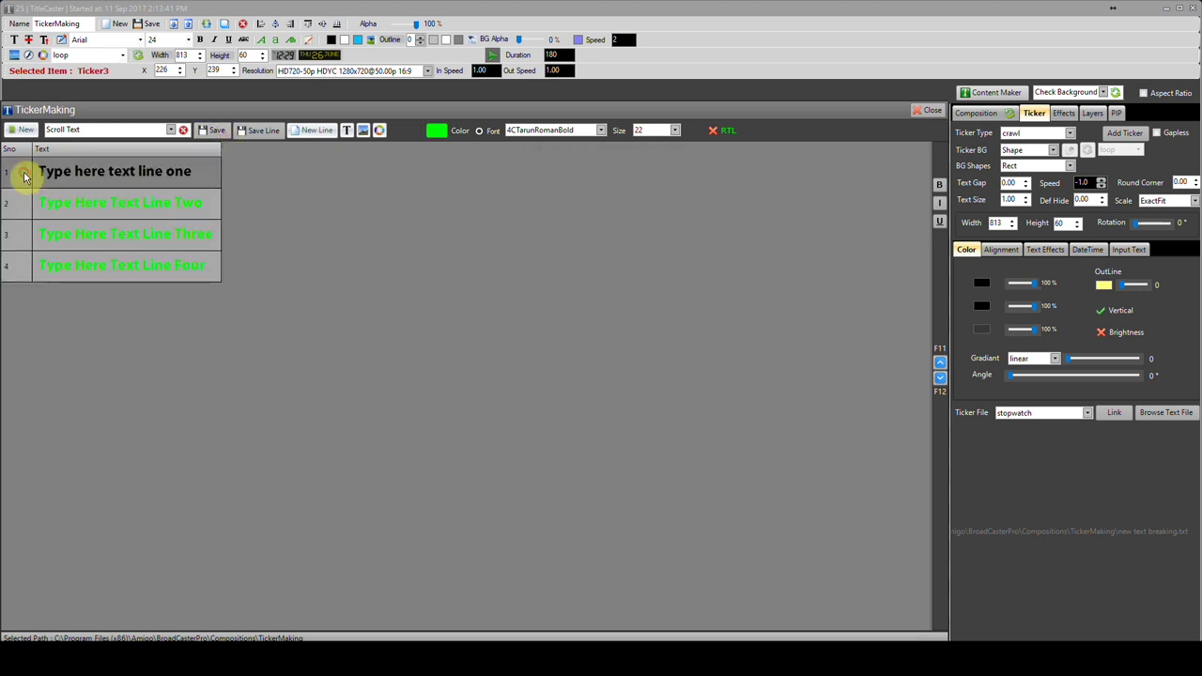
click(549, 132)
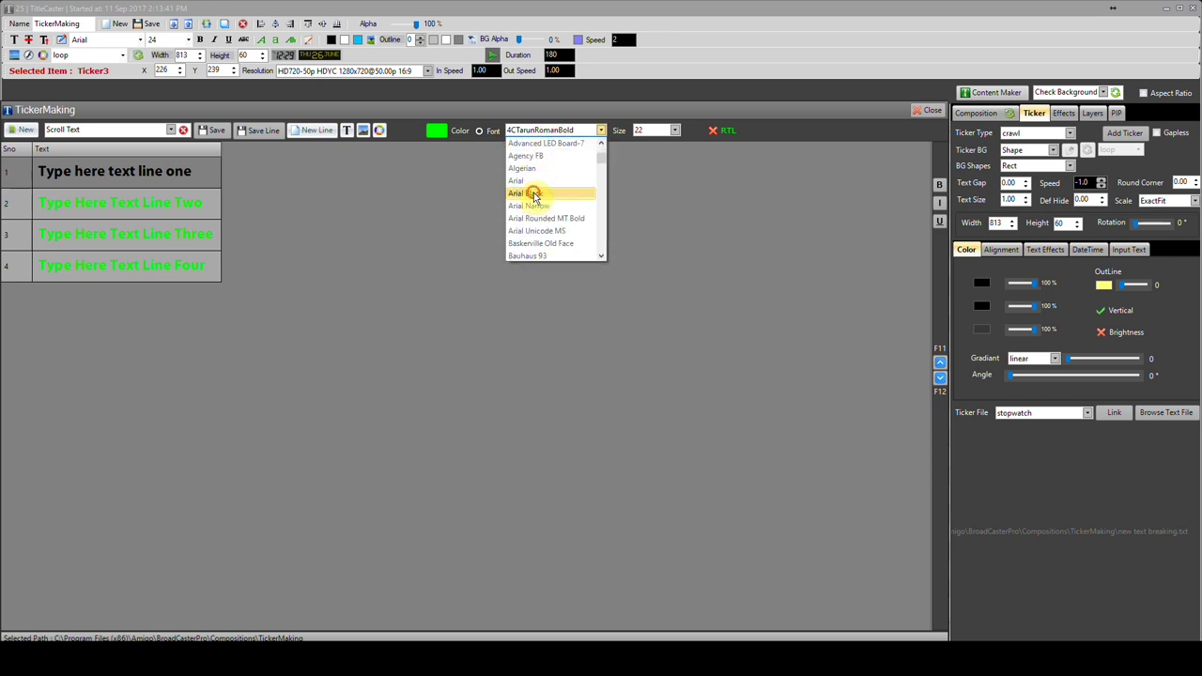
click(534, 193)
click(434, 131)
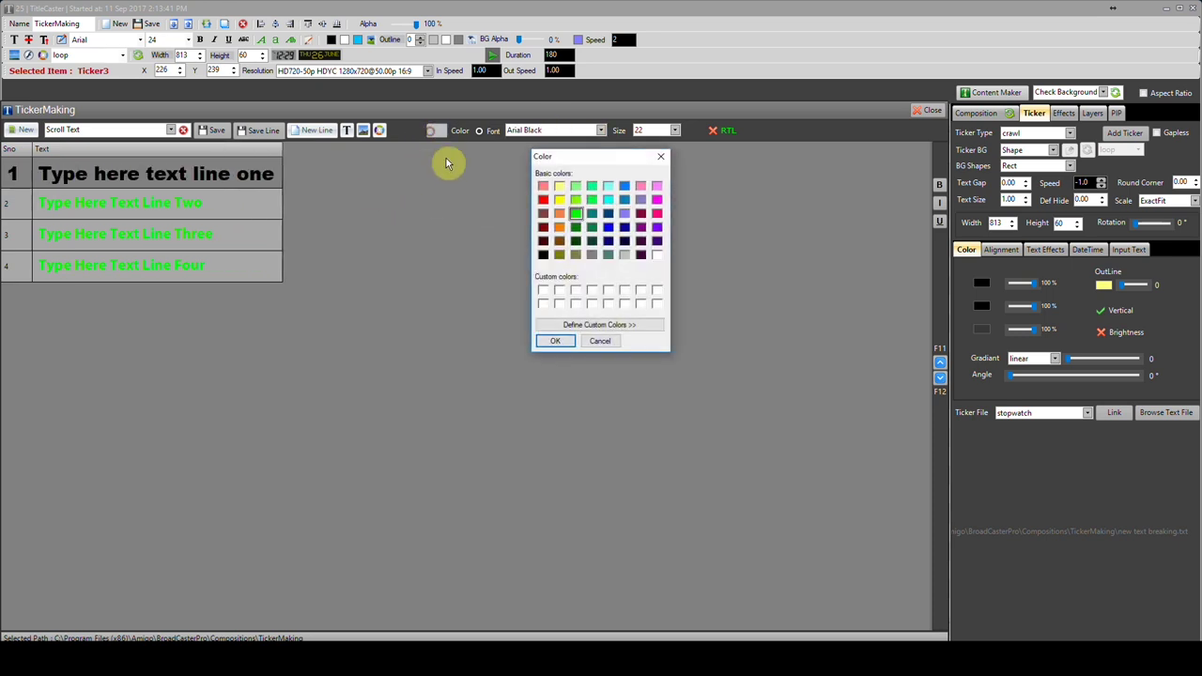
click(543, 199)
click(556, 342)
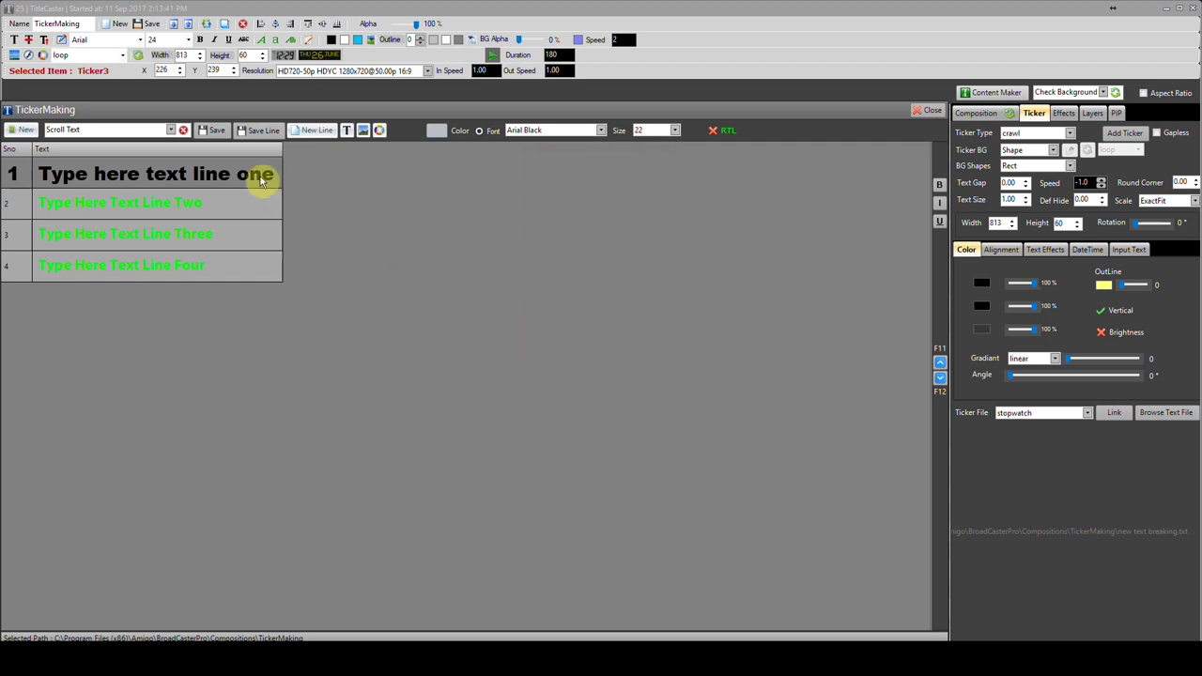
click(211, 129)
click(260, 255)
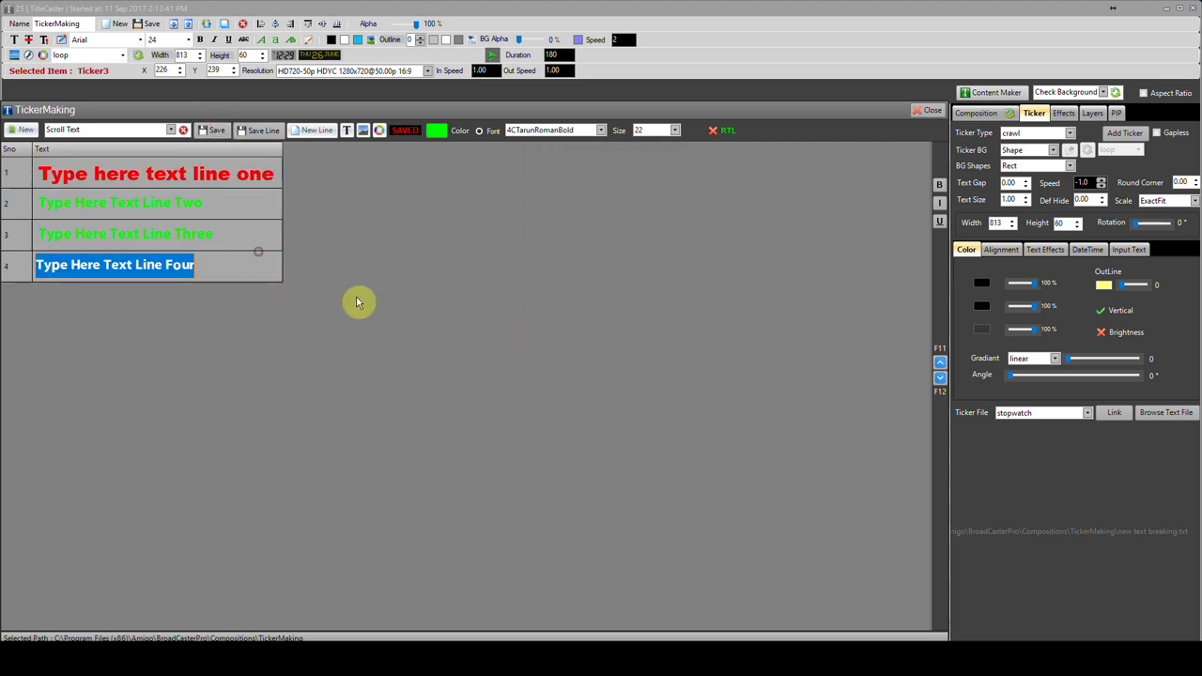
Delete the whole first line from the Scroll Text file and save the file.
click(16, 175)
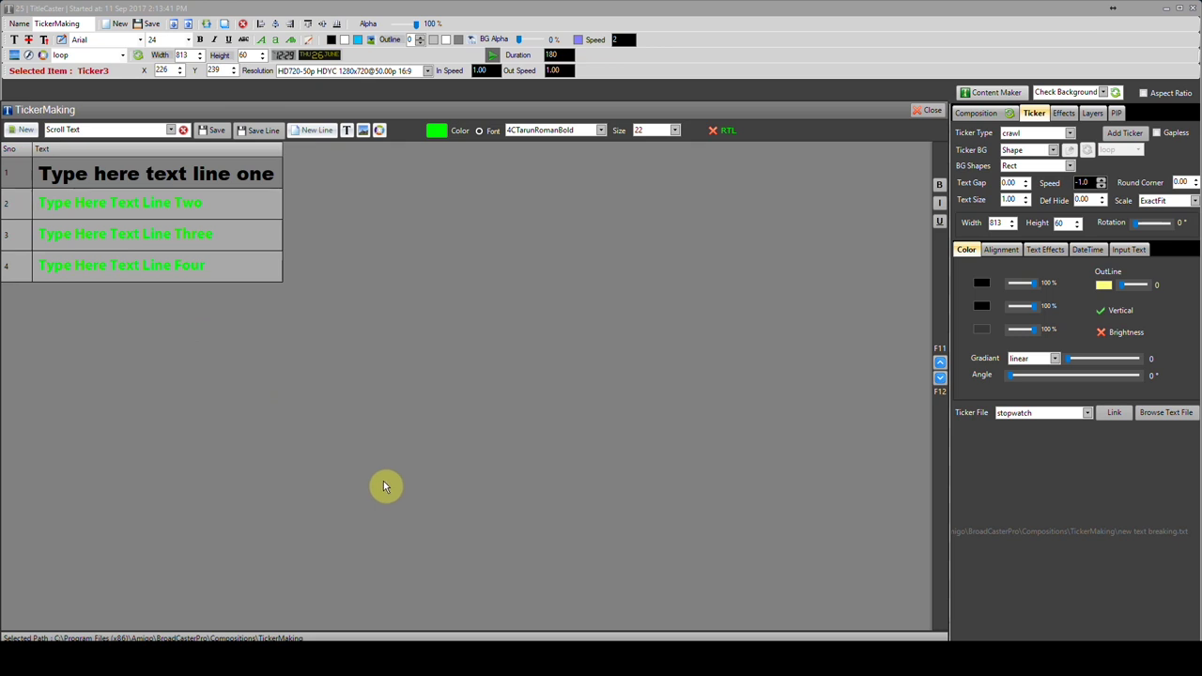
key(Delete)
click(215, 131)
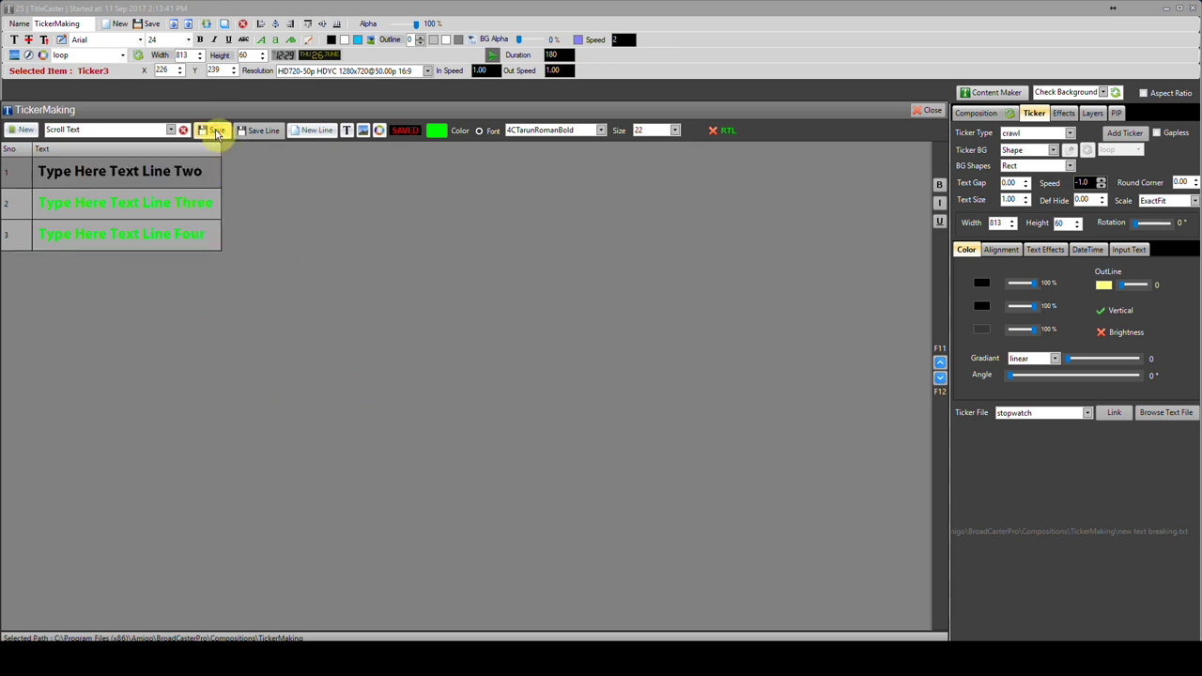
Add a new line, copy line 1's text into it, change its ending to read "Type Here Text Line One", and save.
click(311, 137)
double_click(135, 177)
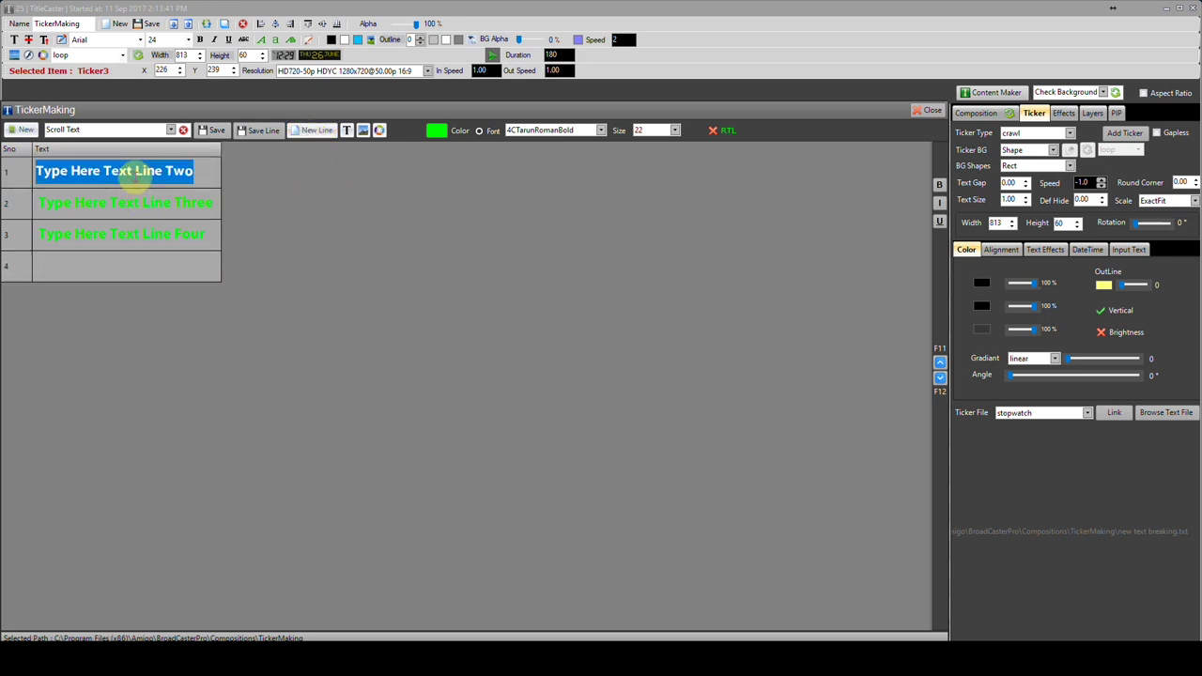
key(ctrl+c)
double_click(140, 276)
key(ctrl+v)
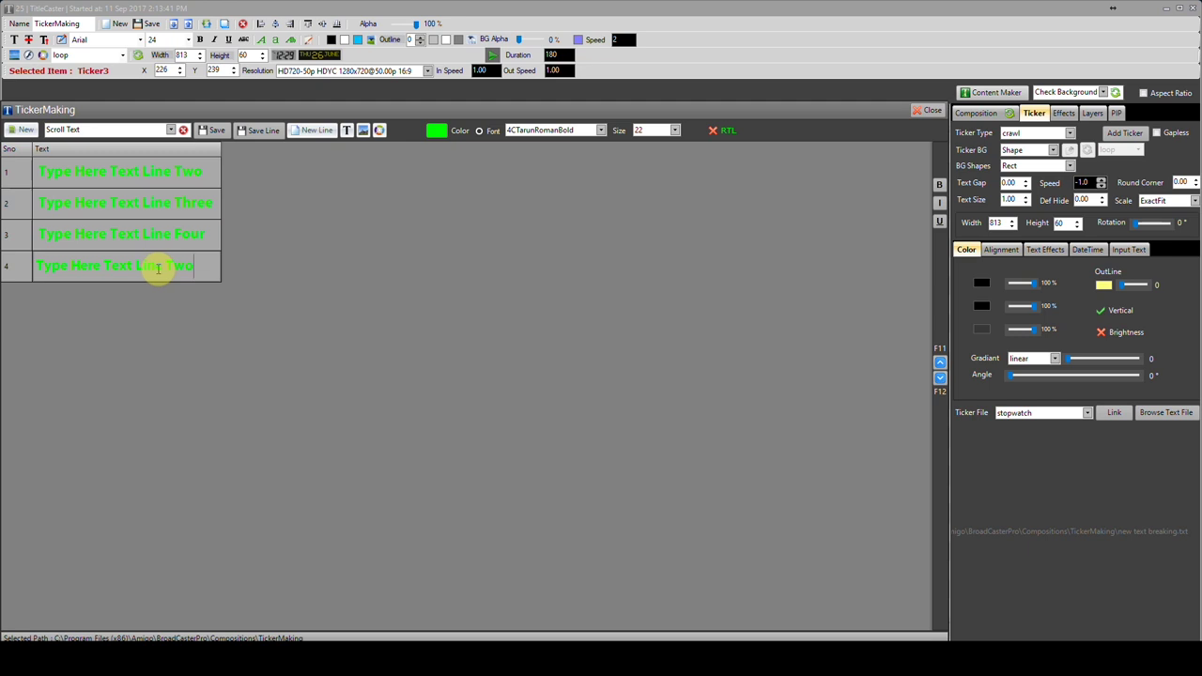
key(BackSpace)
text(One)
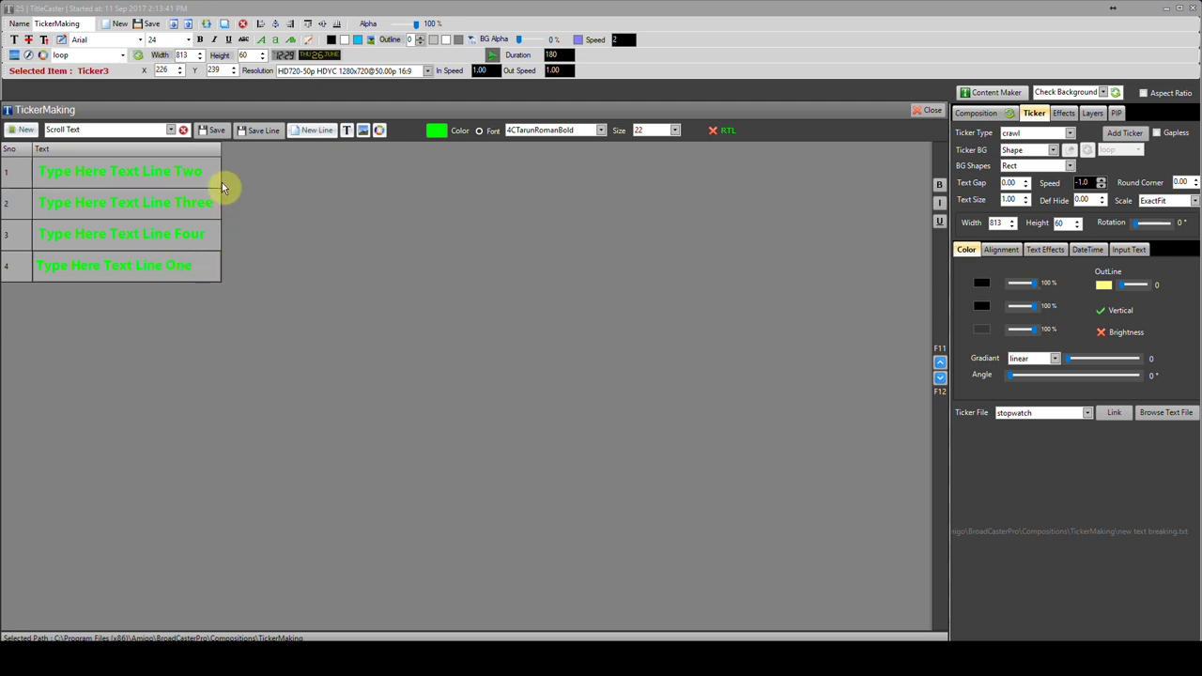
click(210, 130)
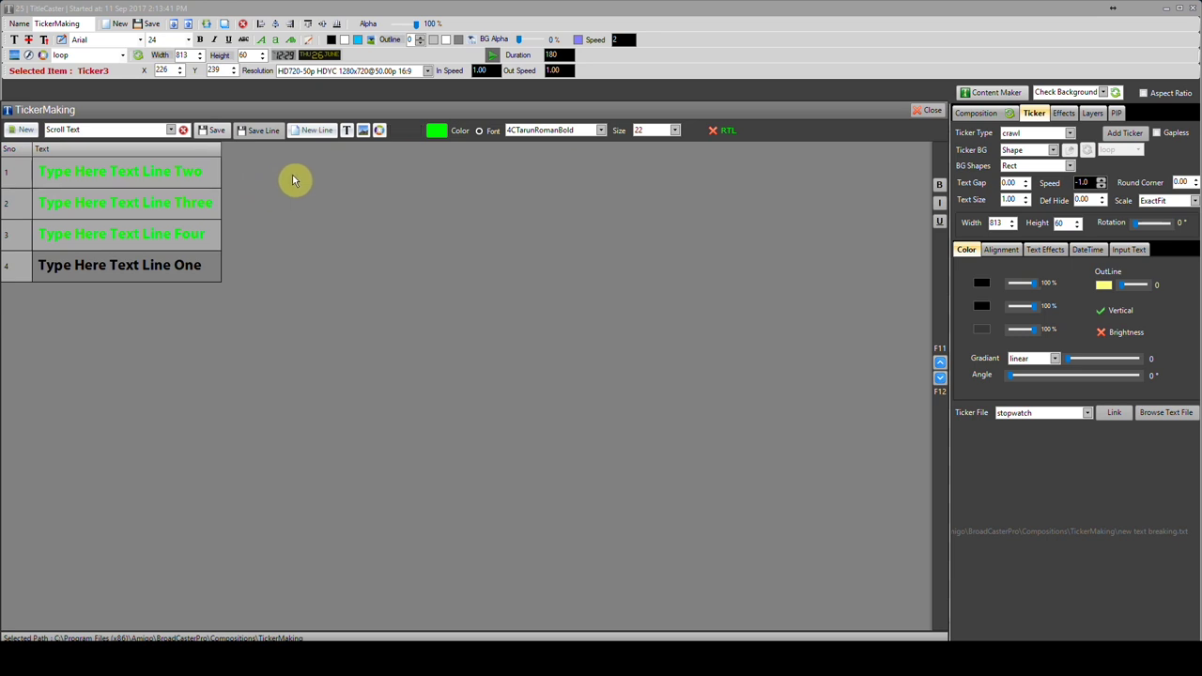
Swap the texts of lines 1 and 4, putting "Type Here Text Line One" in line 1 and "Type Here Text Line Two" in line 4.
click(178, 265)
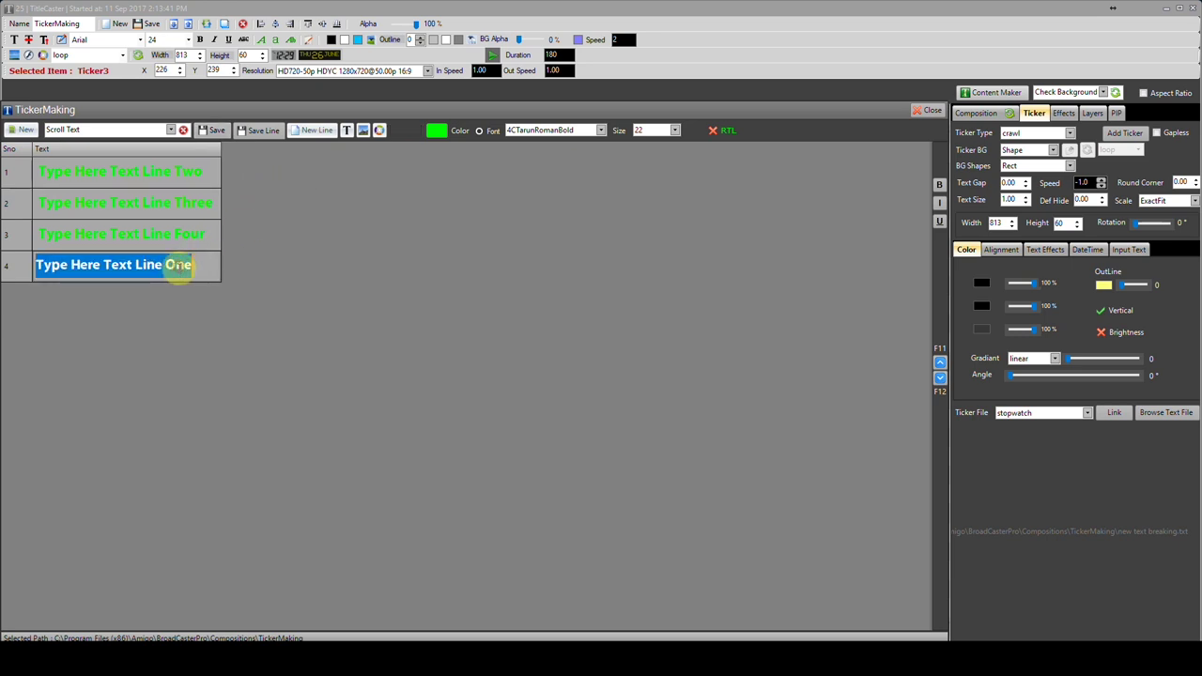
key(Delete)
click(177, 171)
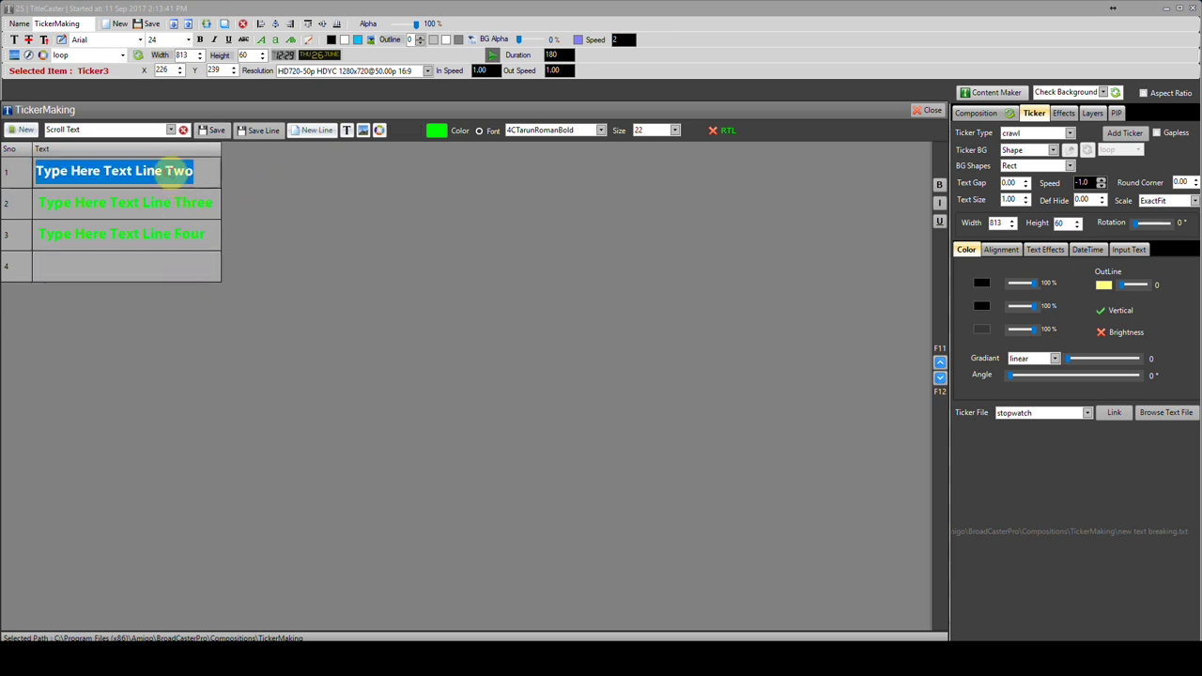
key(ctrl+v)
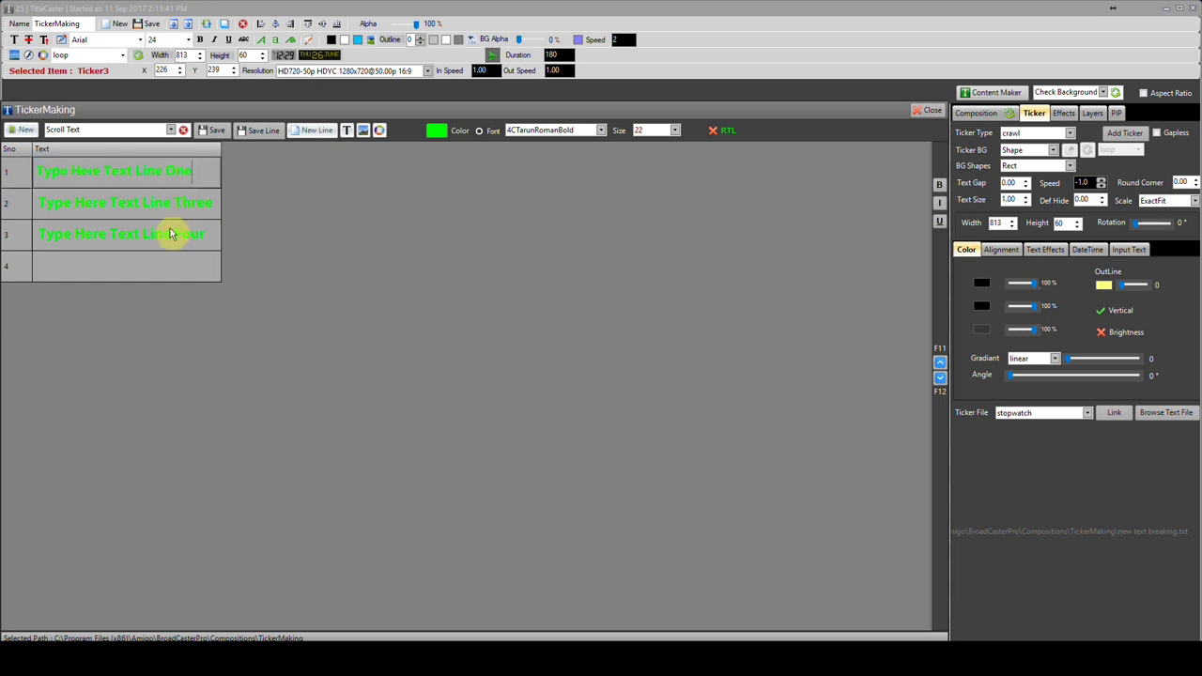
click(148, 272)
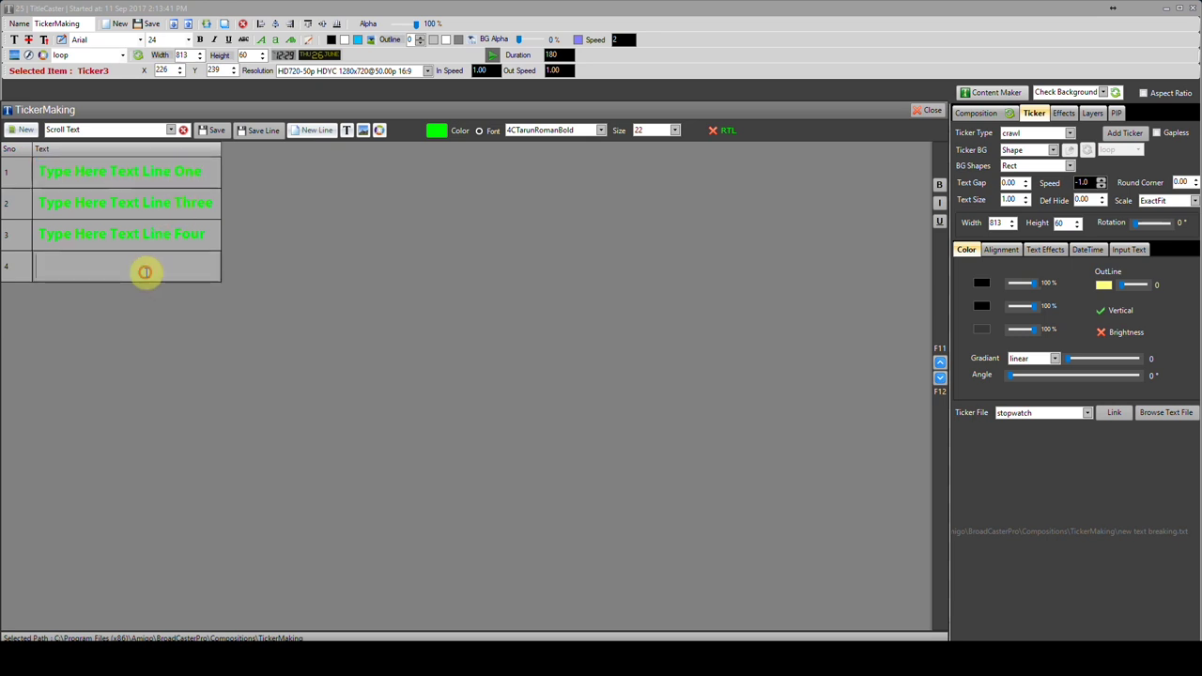
key(ctrl+v)
click(329, 367)
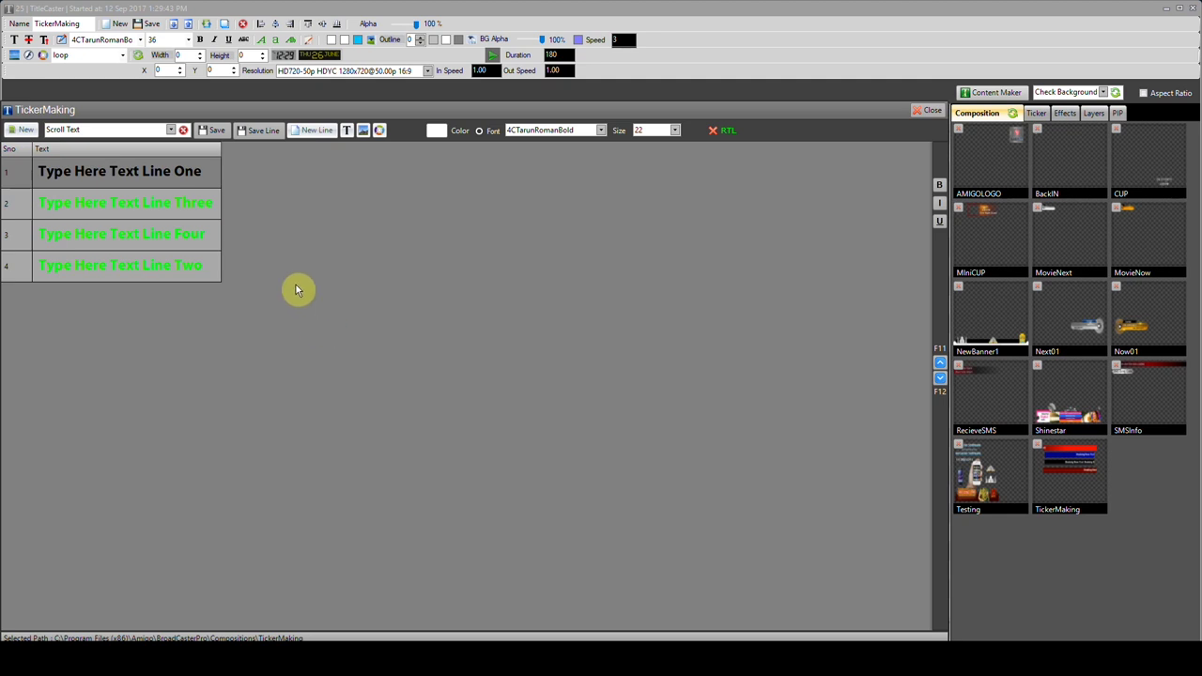
Insert the image Yellow Pradesh 1 01 from Desktop > Banner Advertisment > Bullet Three > Yellow Pradesh into line 1.
click(363, 130)
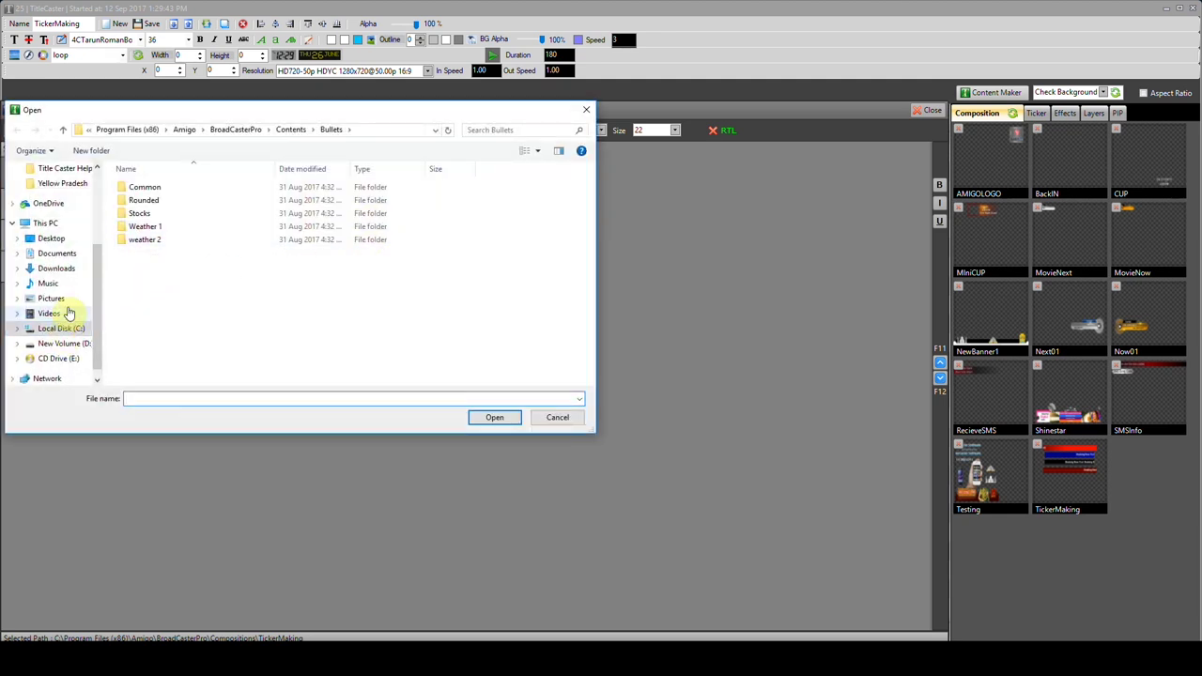
click(75, 343)
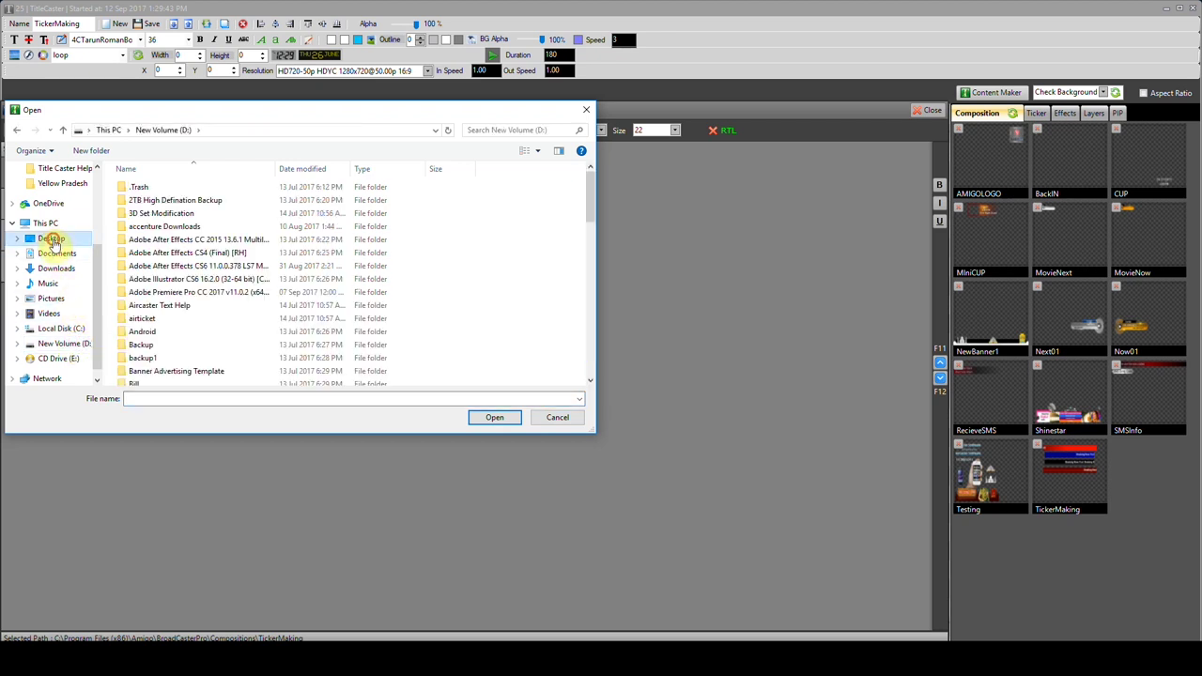
click(53, 239)
double_click(167, 226)
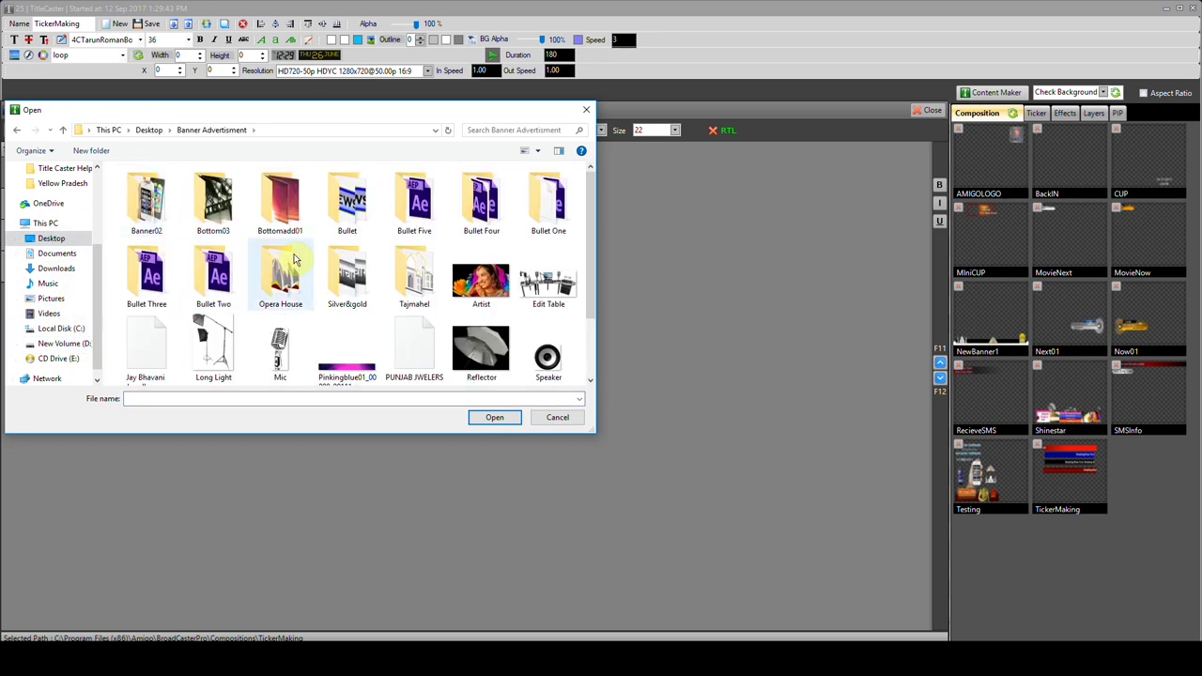
double_click(147, 281)
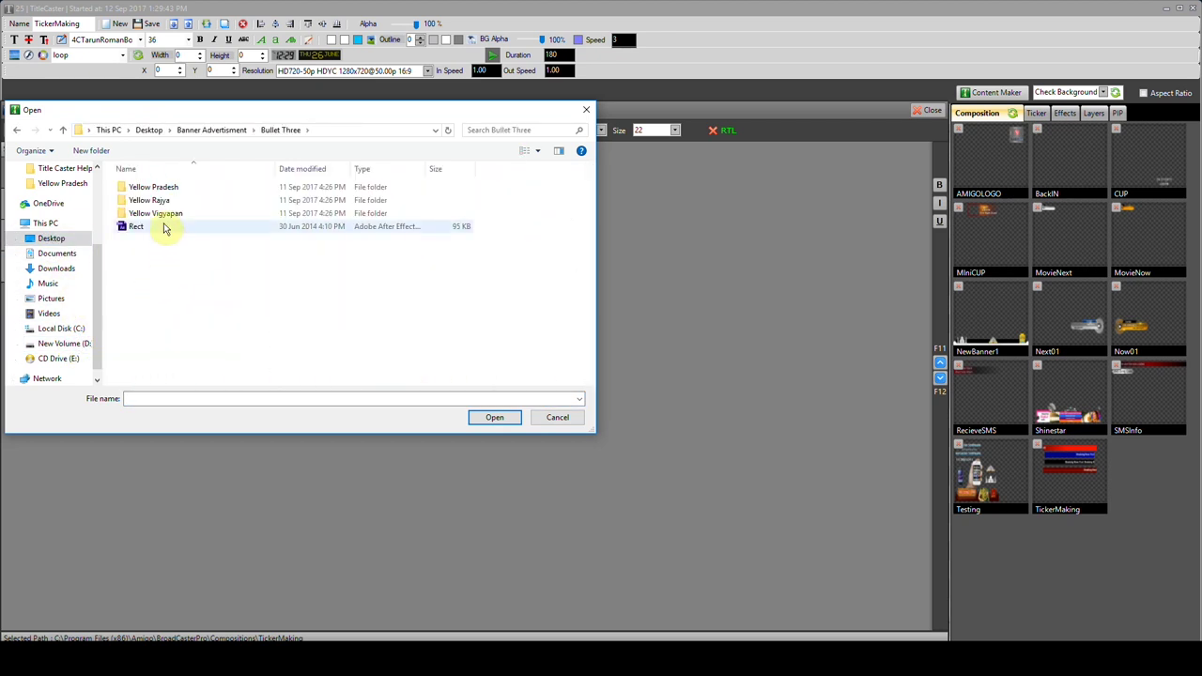
double_click(155, 188)
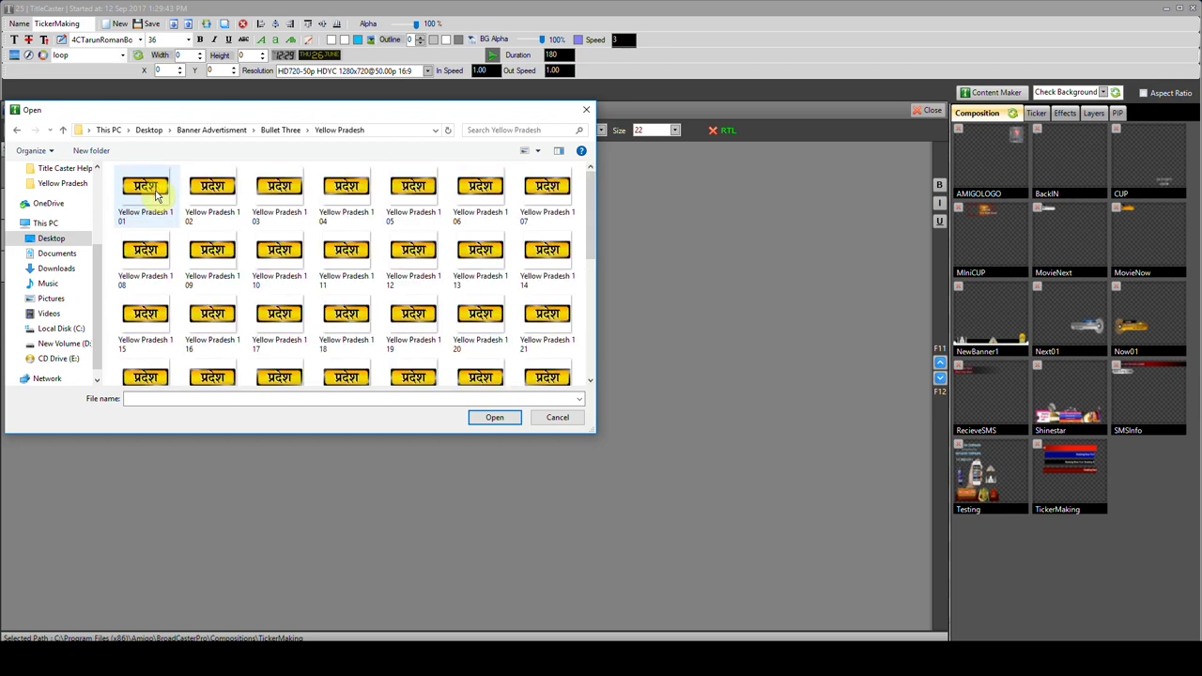
click(157, 194)
click(494, 417)
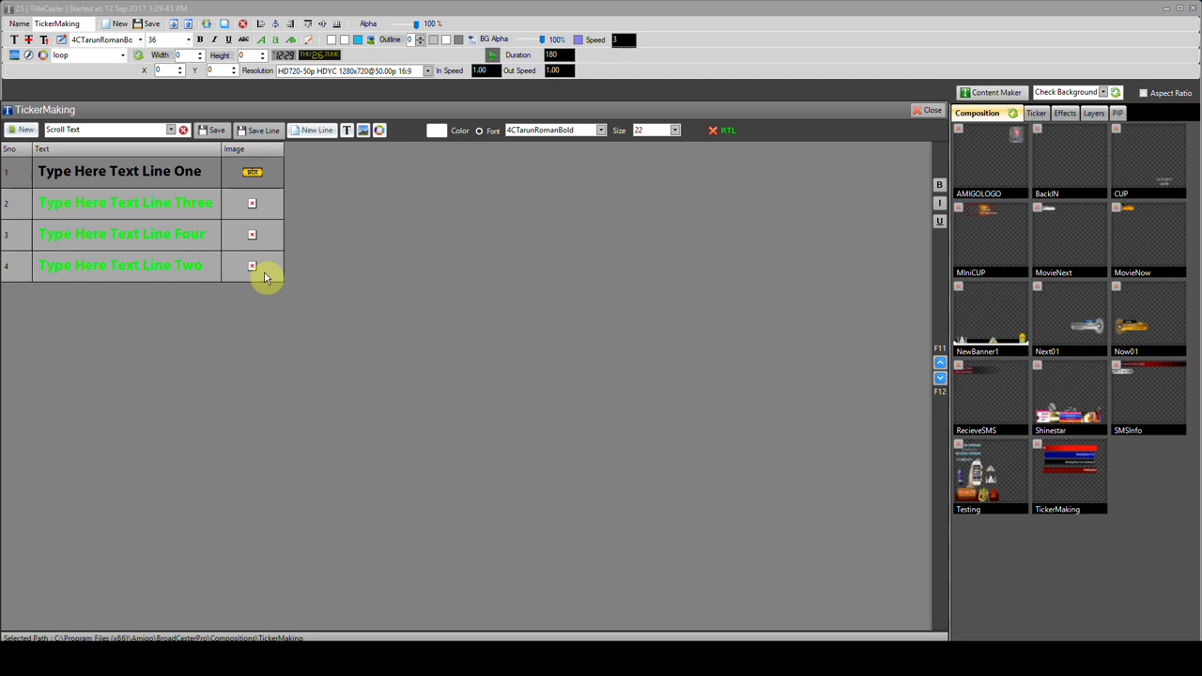
Set line 2's Image cell to Yellow Rajya 1 01 from the Banner Advertisment > Bullet Three > Yellow Rajya folder on the Desktop.
click(252, 206)
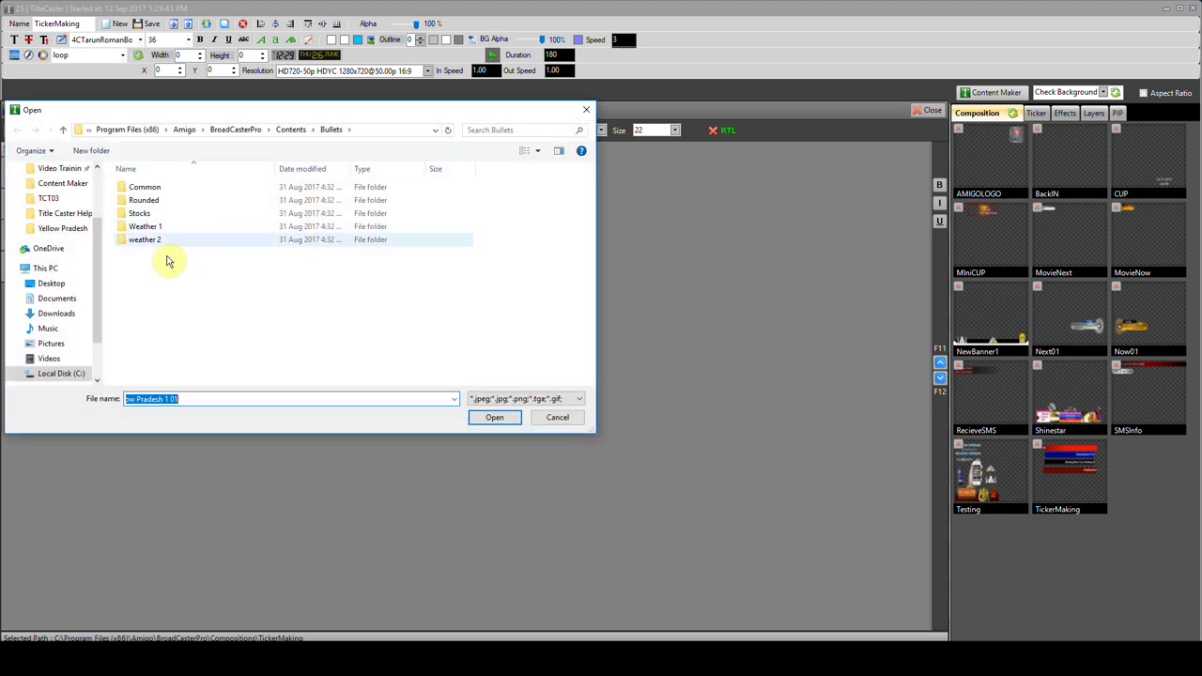
click(81, 284)
double_click(165, 226)
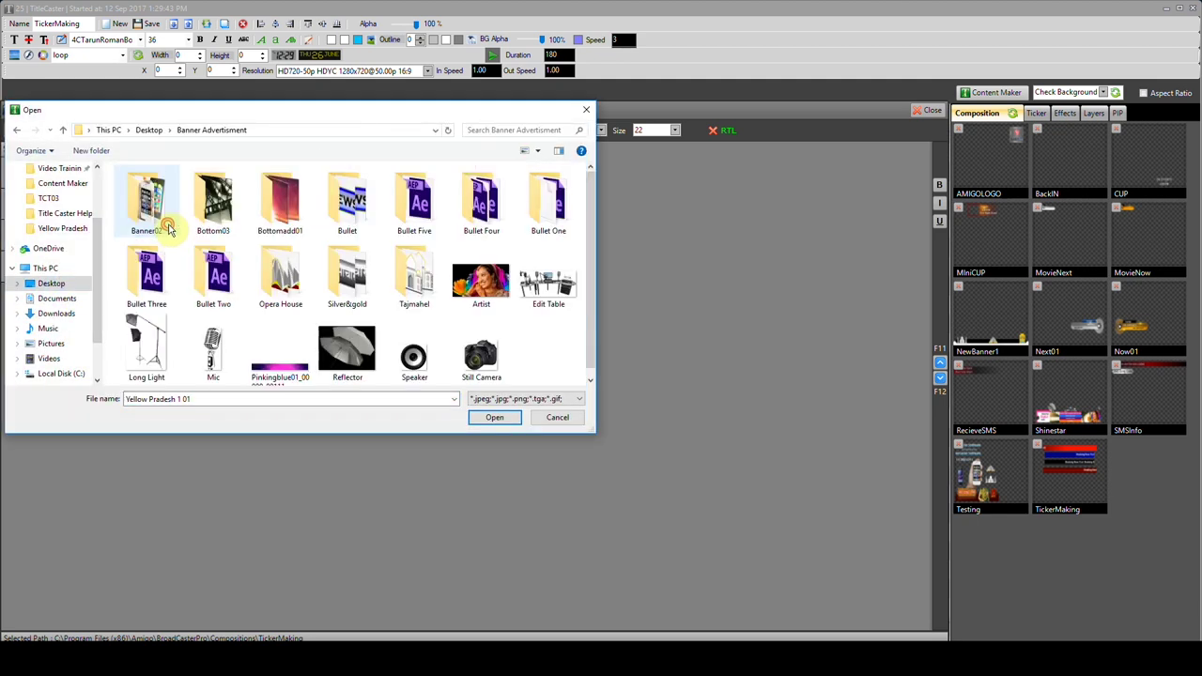
double_click(152, 281)
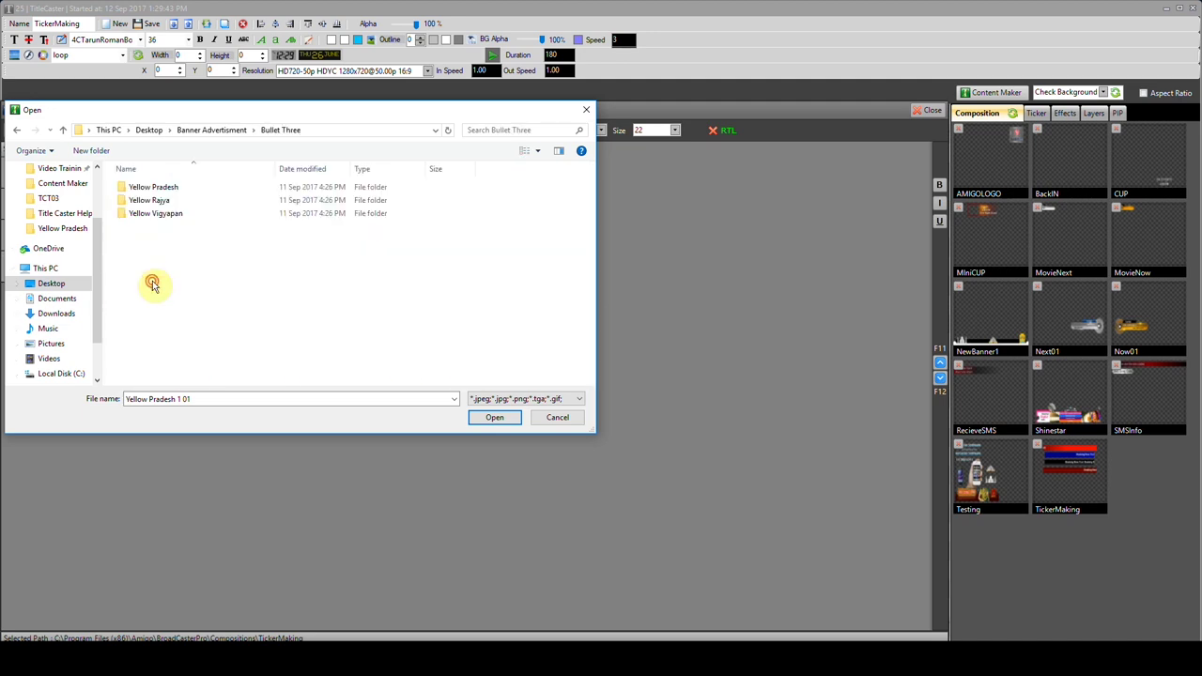
double_click(167, 203)
click(151, 193)
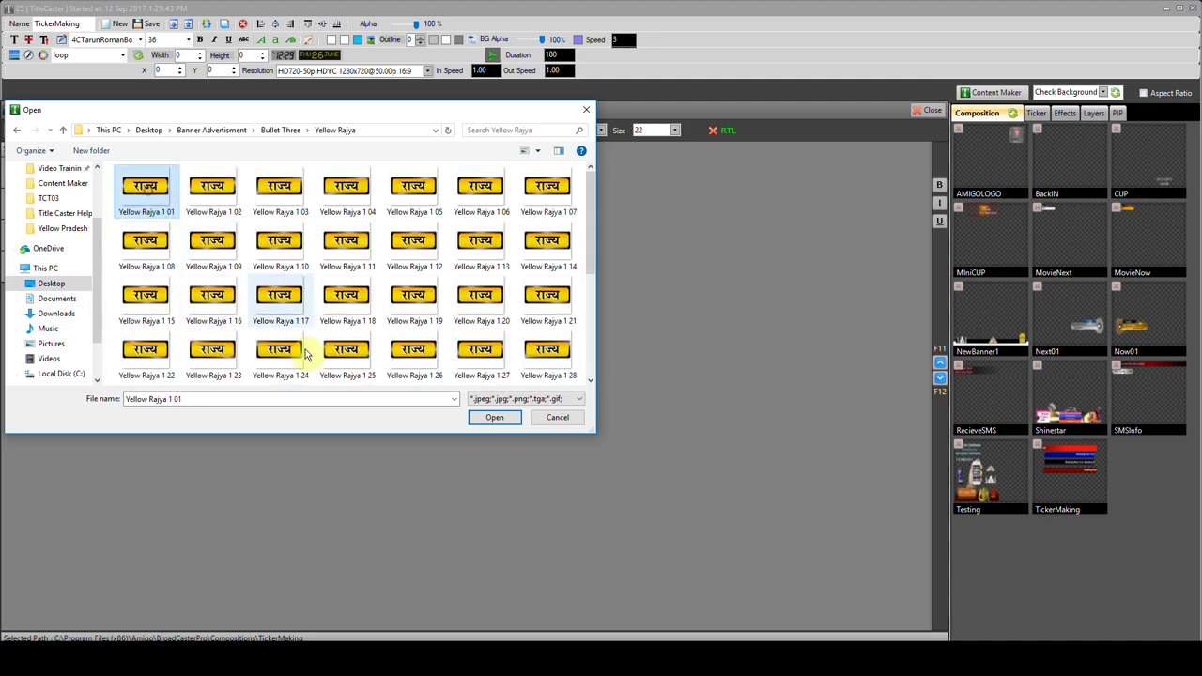
click(473, 416)
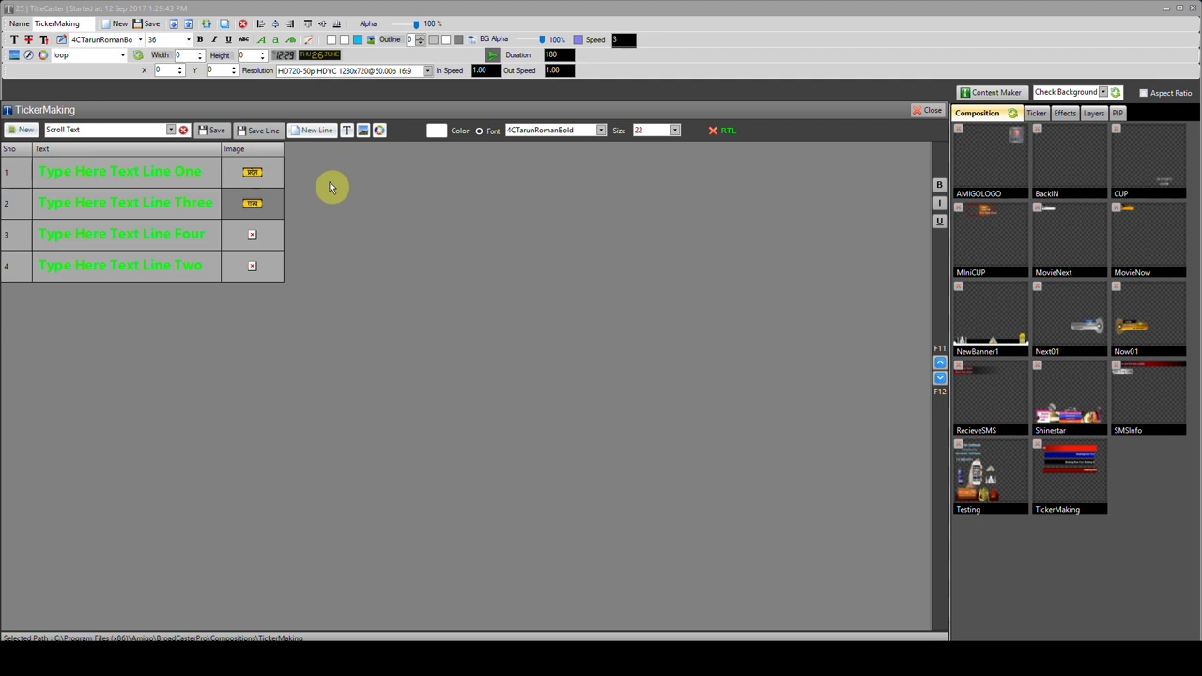
Add an image sequence to the file, using Yellow Pradesh 1 01 from the Bullet Three > Yellow Pradesh folder for line 1.
click(380, 132)
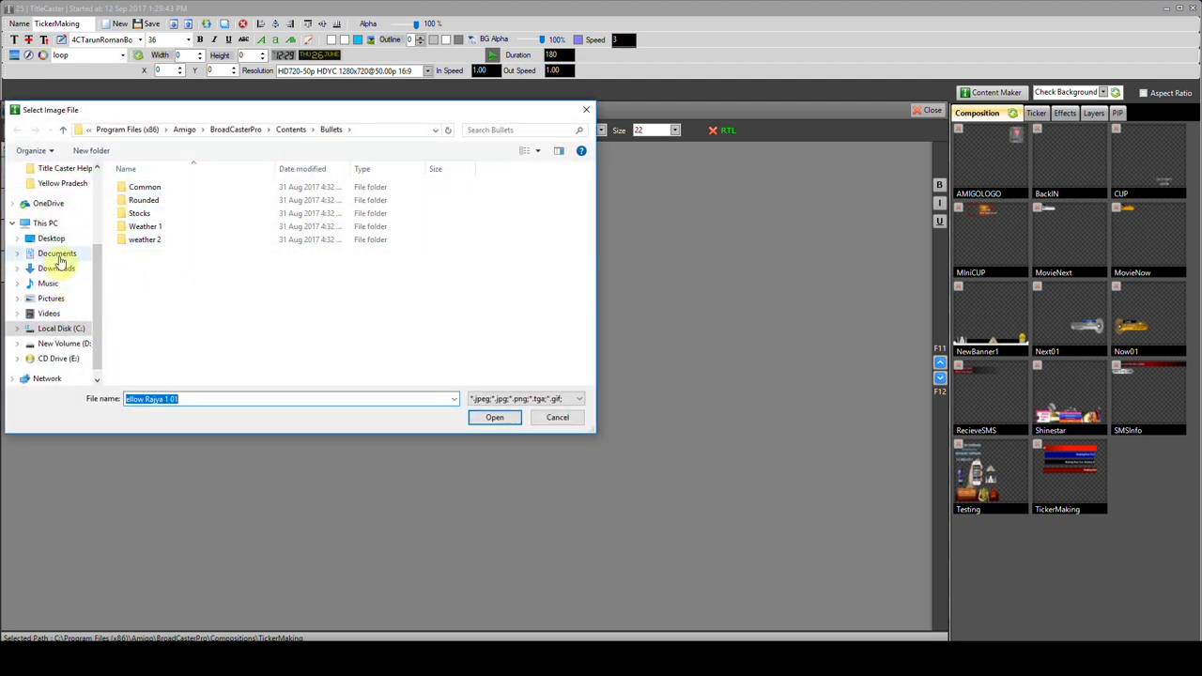
click(54, 242)
double_click(141, 226)
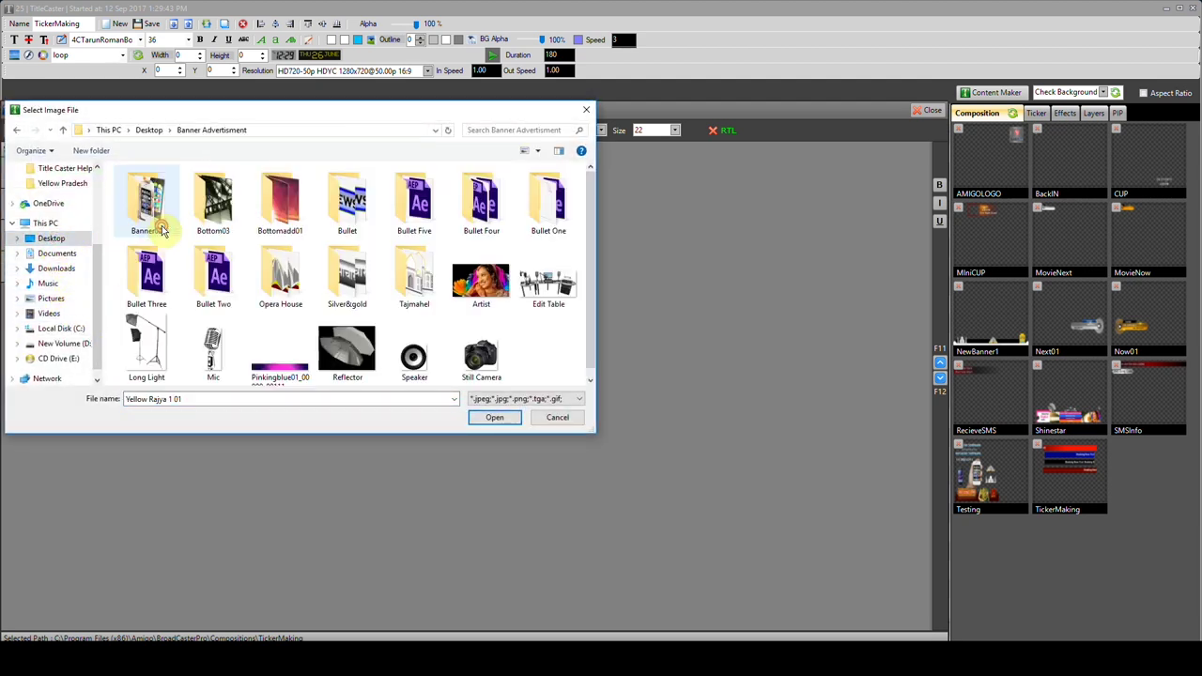
double_click(150, 282)
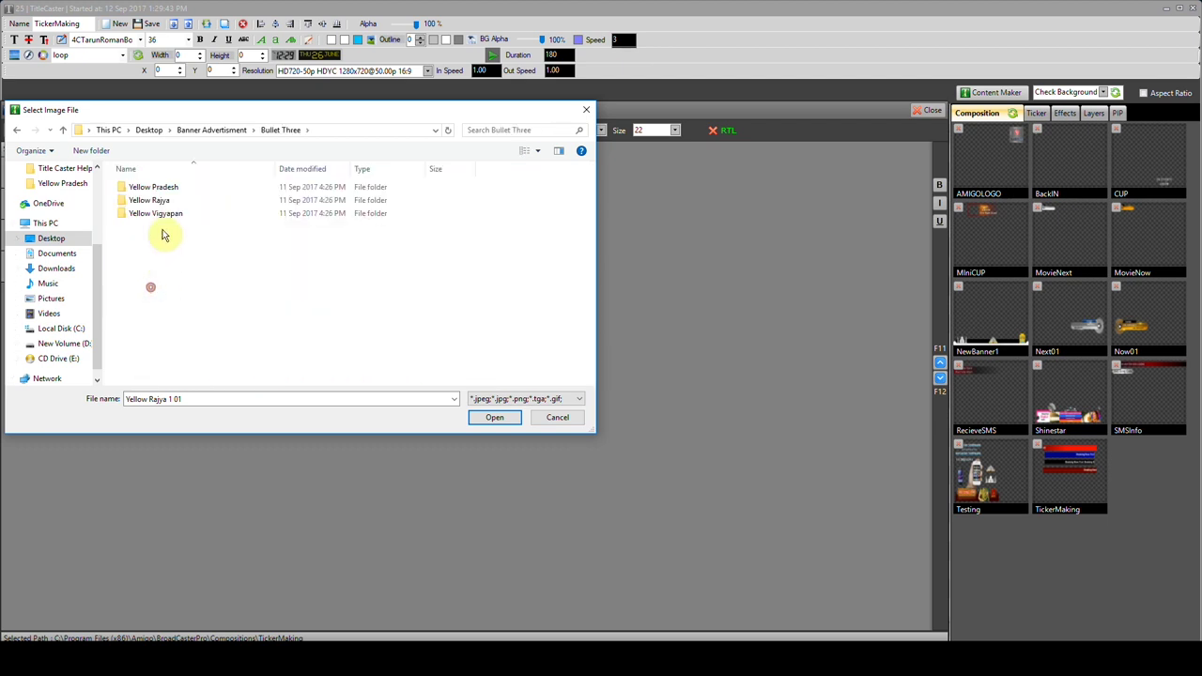
double_click(154, 192)
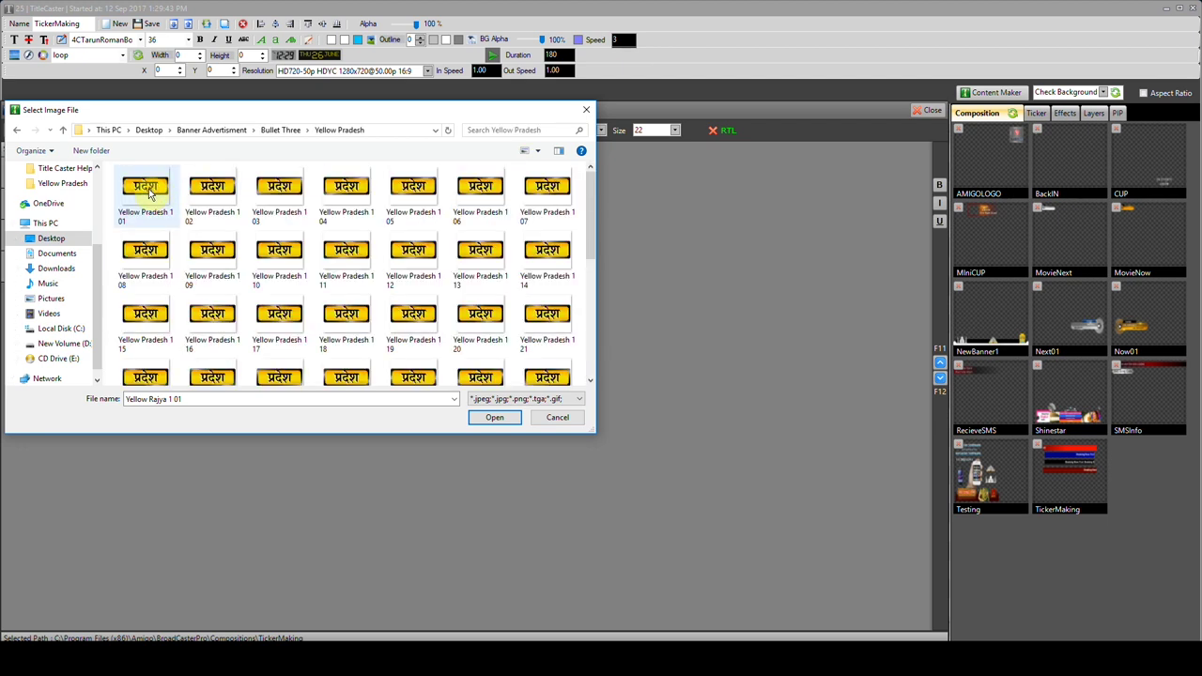
click(148, 192)
click(483, 419)
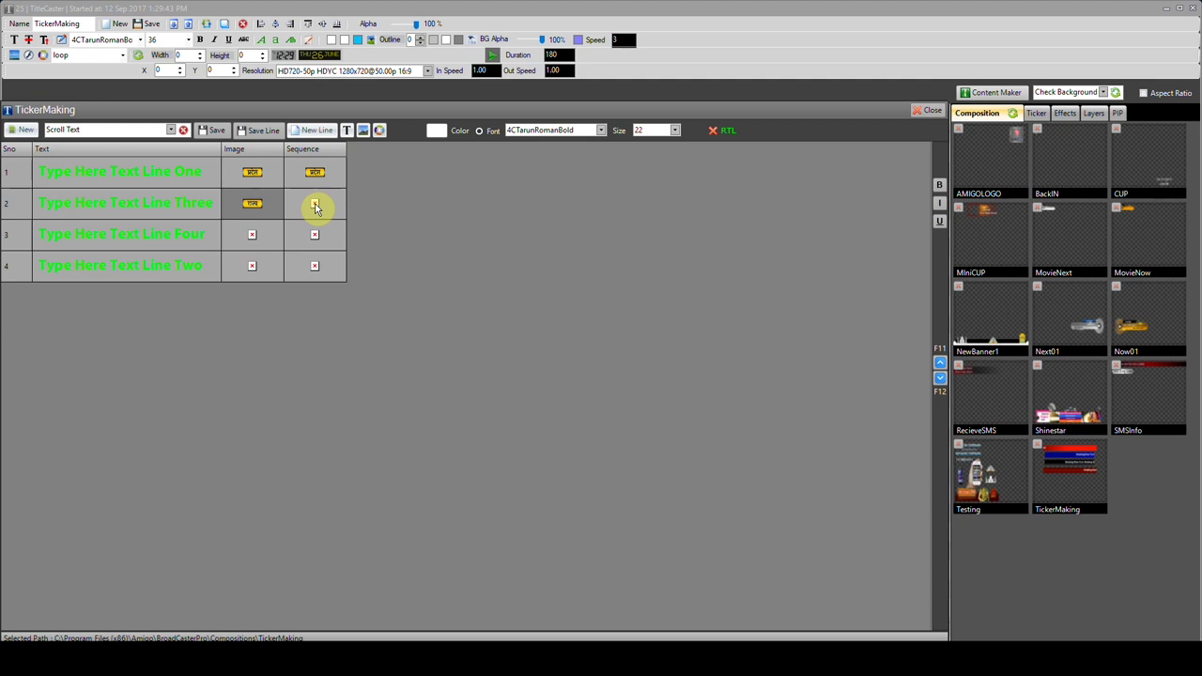
Set line 2's Sequence cell to Yellow Rajya 1 01 from the Bullet Three > Yellow Rajya folder and save the file.
click(316, 207)
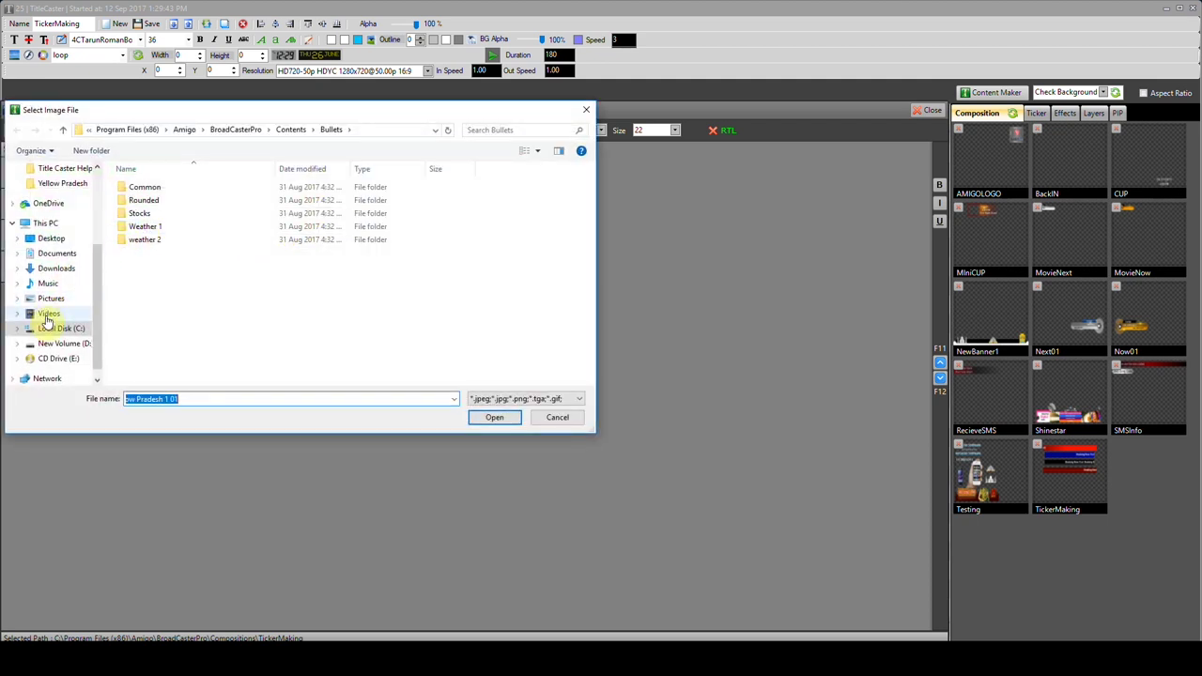
click(51, 239)
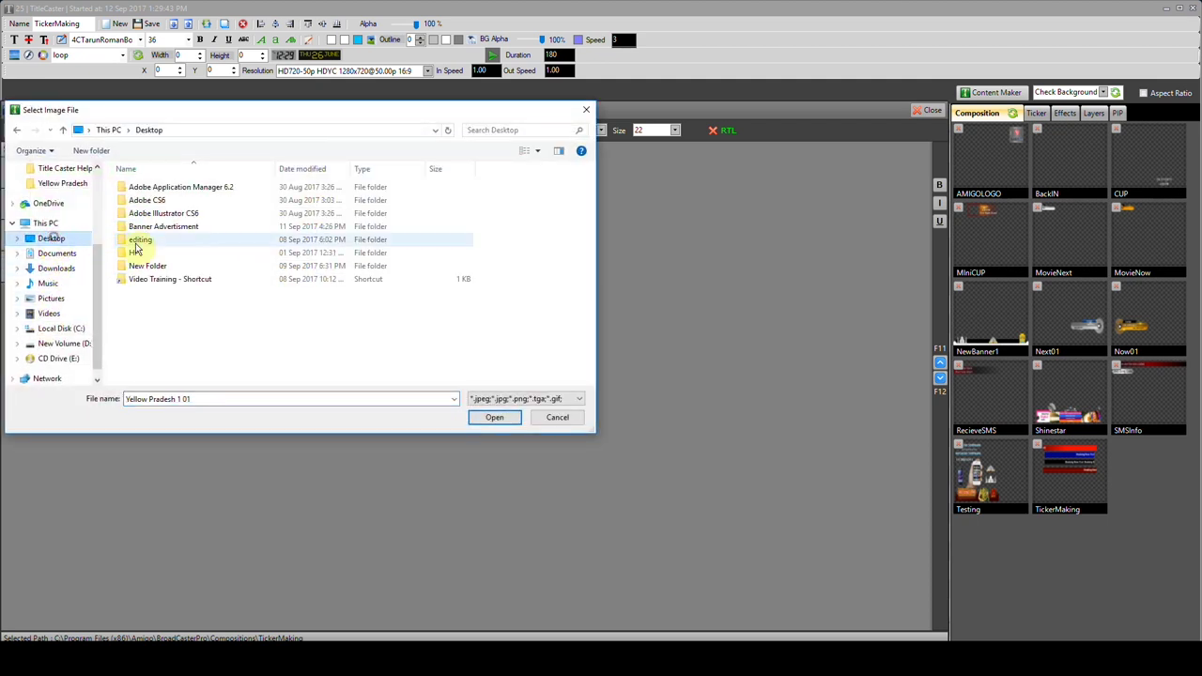
double_click(170, 231)
double_click(152, 272)
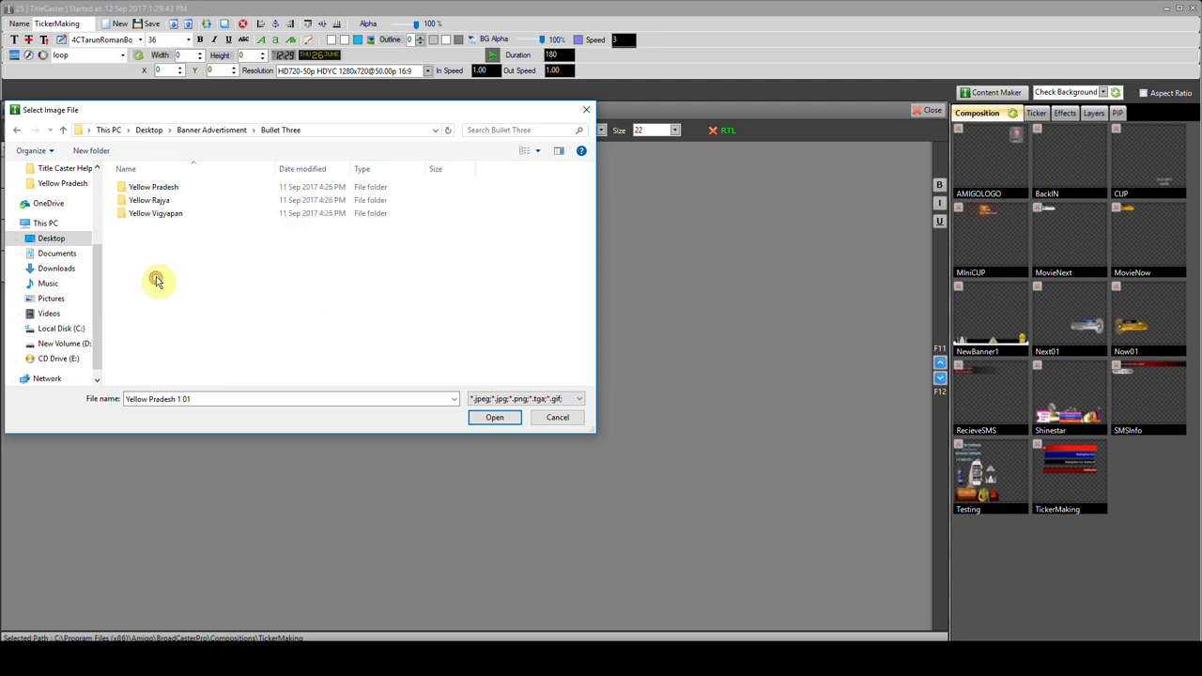
double_click(148, 200)
click(147, 188)
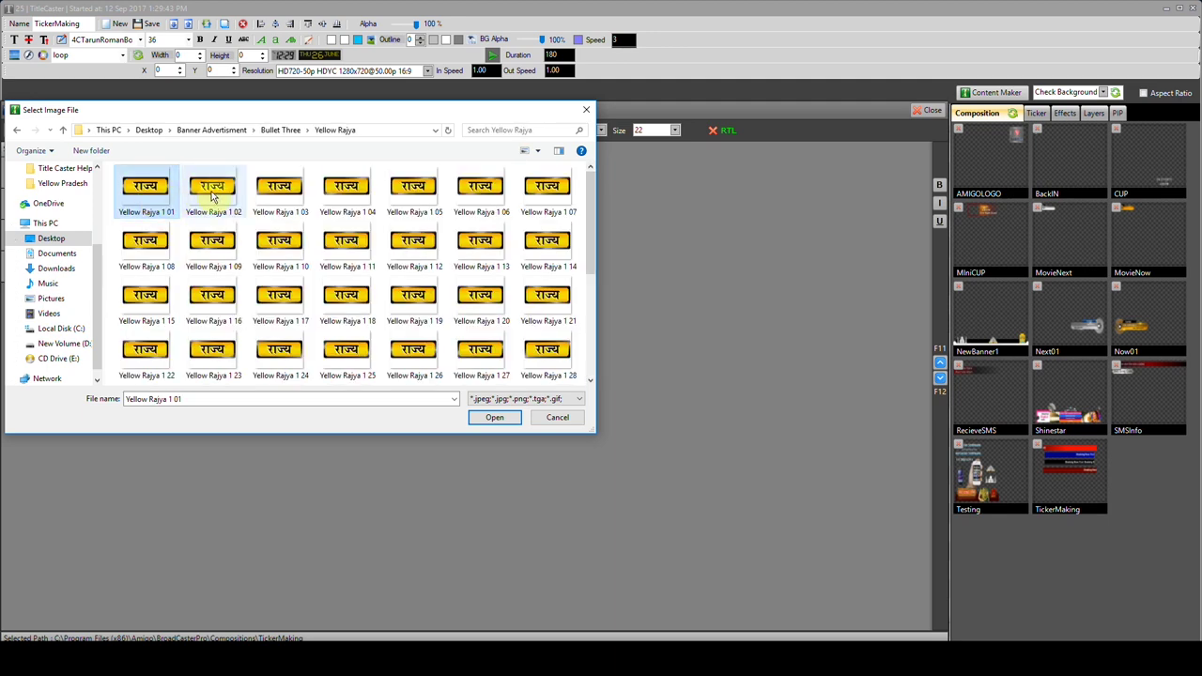
click(473, 414)
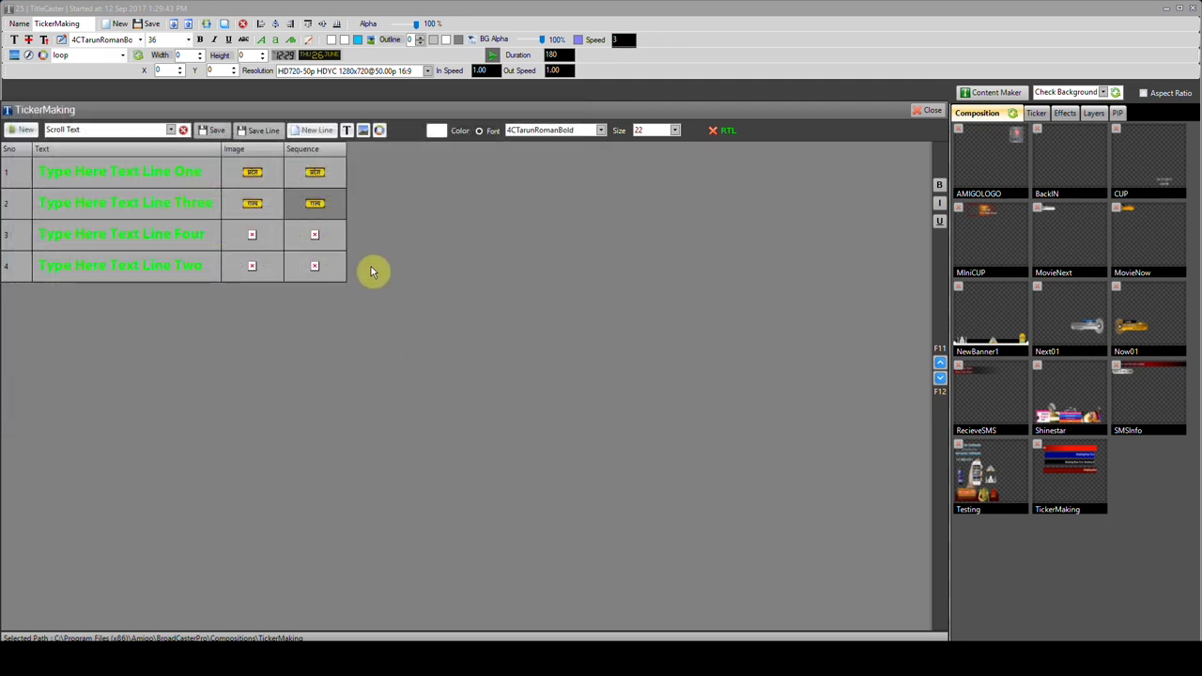
click(215, 130)
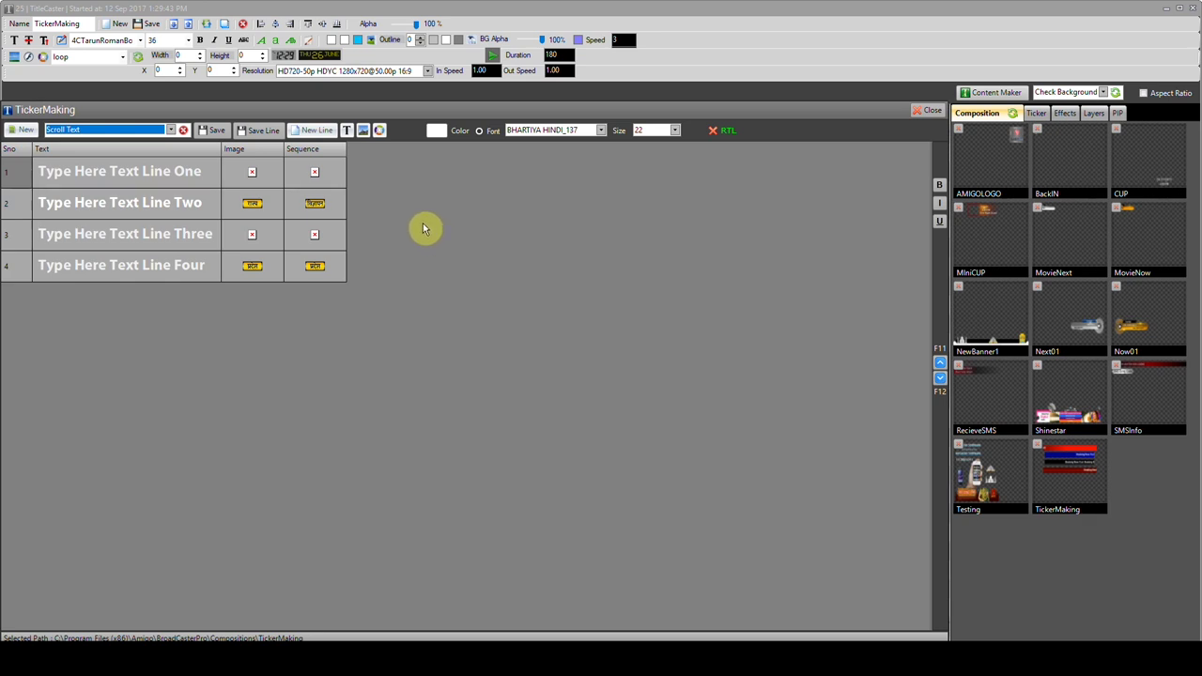
Add a second Text column in BHARTIYA HINDI_137, enter "अपना टैक्सट यहा टाइप करें" in line 1, and save the file.
click(347, 132)
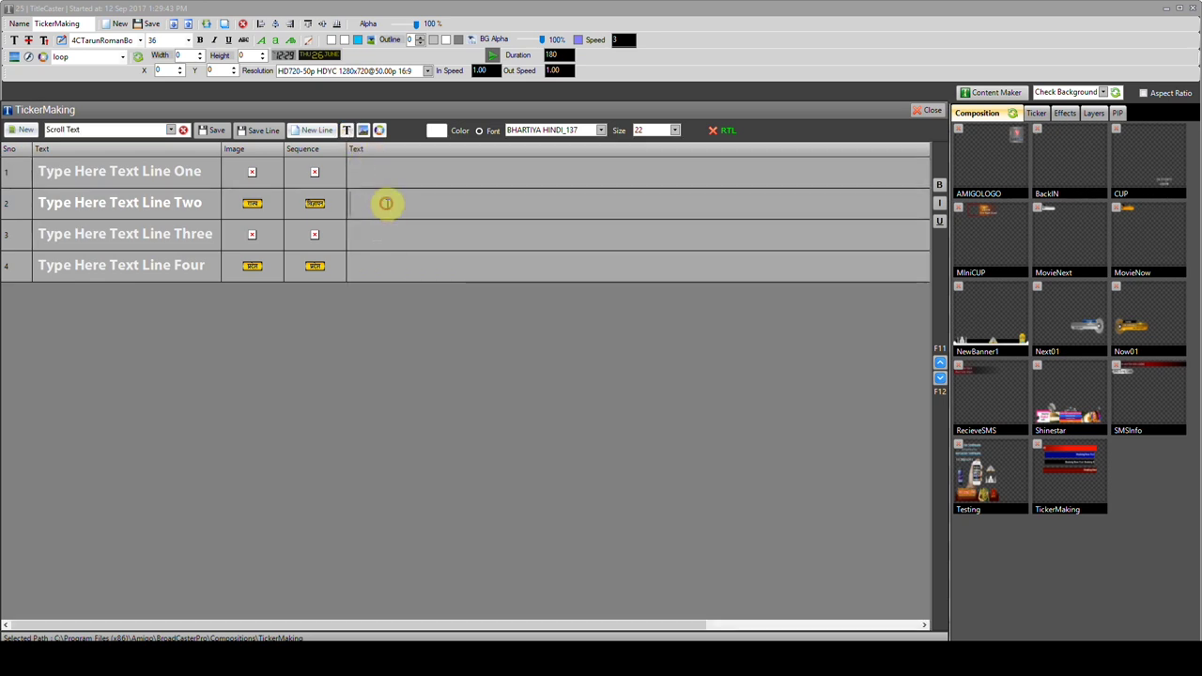
click(386, 263)
click(378, 171)
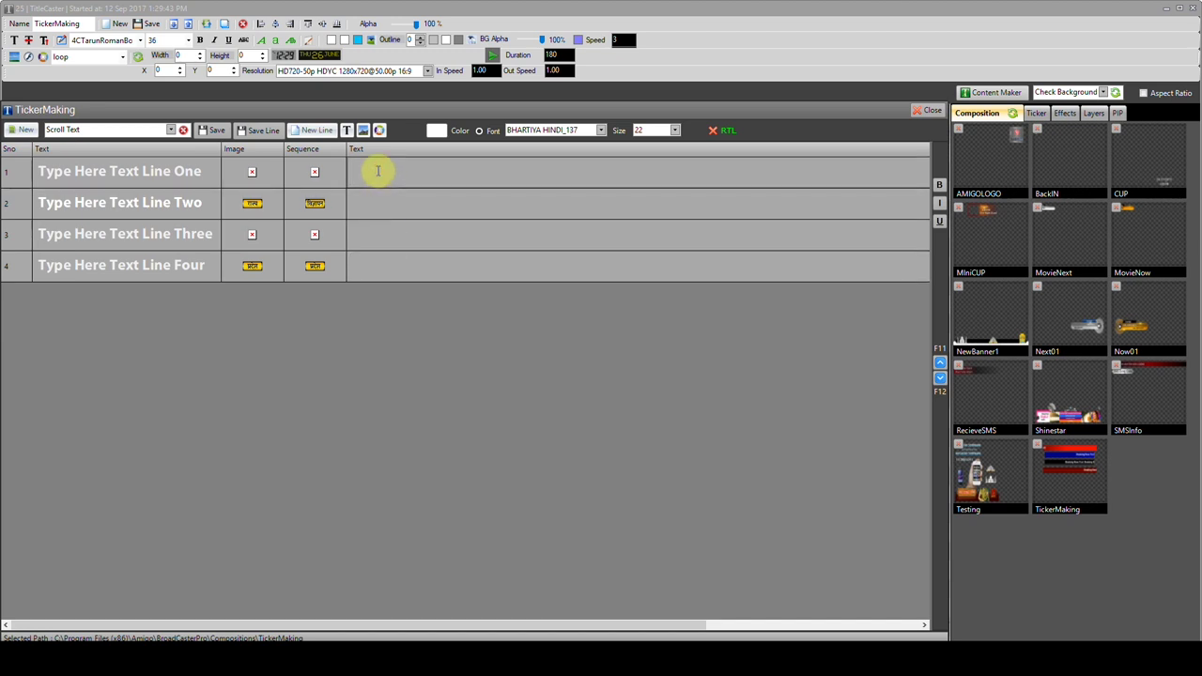
click(601, 132)
click(577, 143)
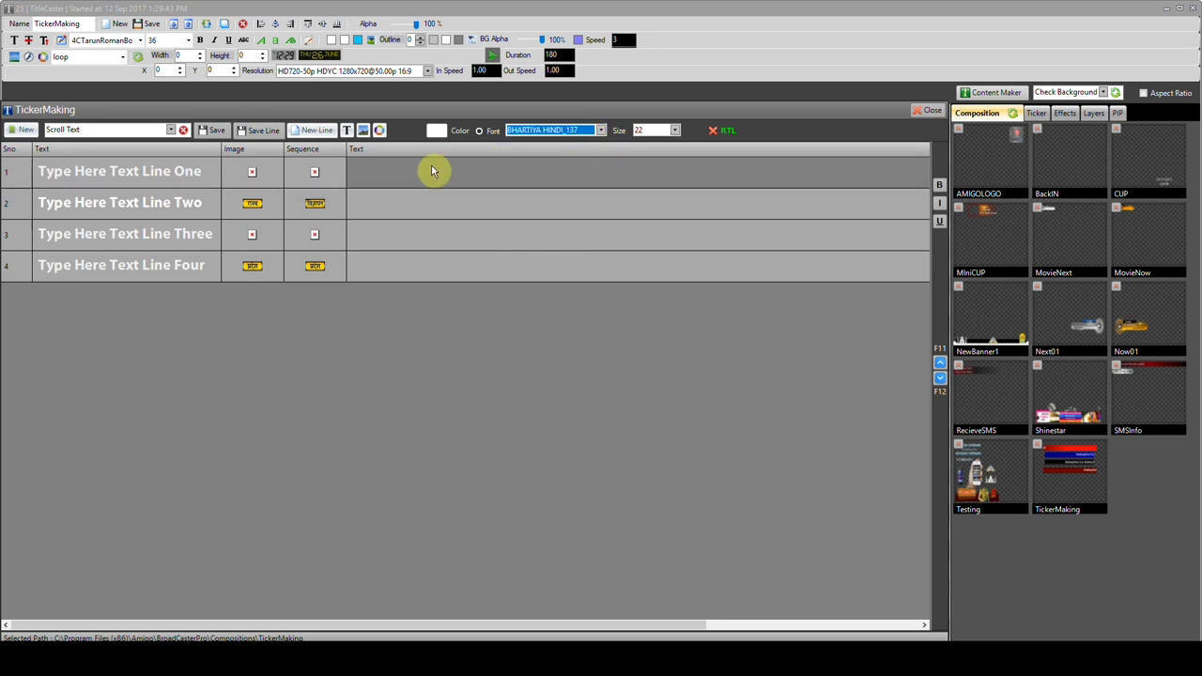
click(429, 169)
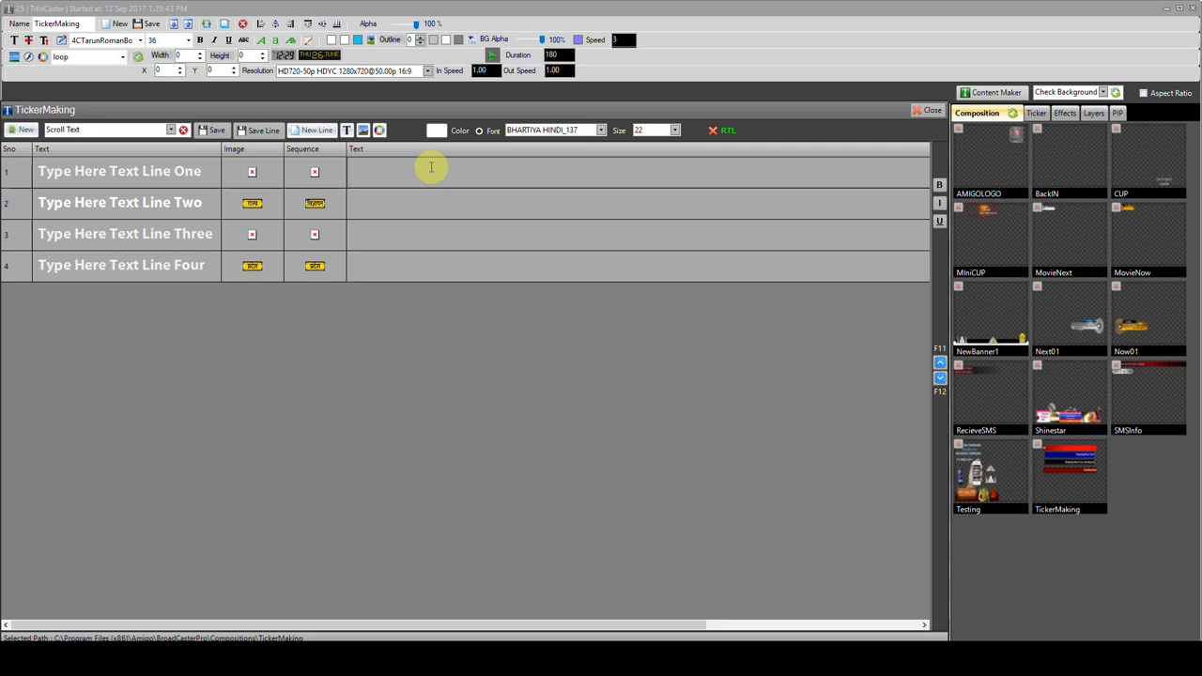
text(अपना टेक्सट यहा टाइप करें)
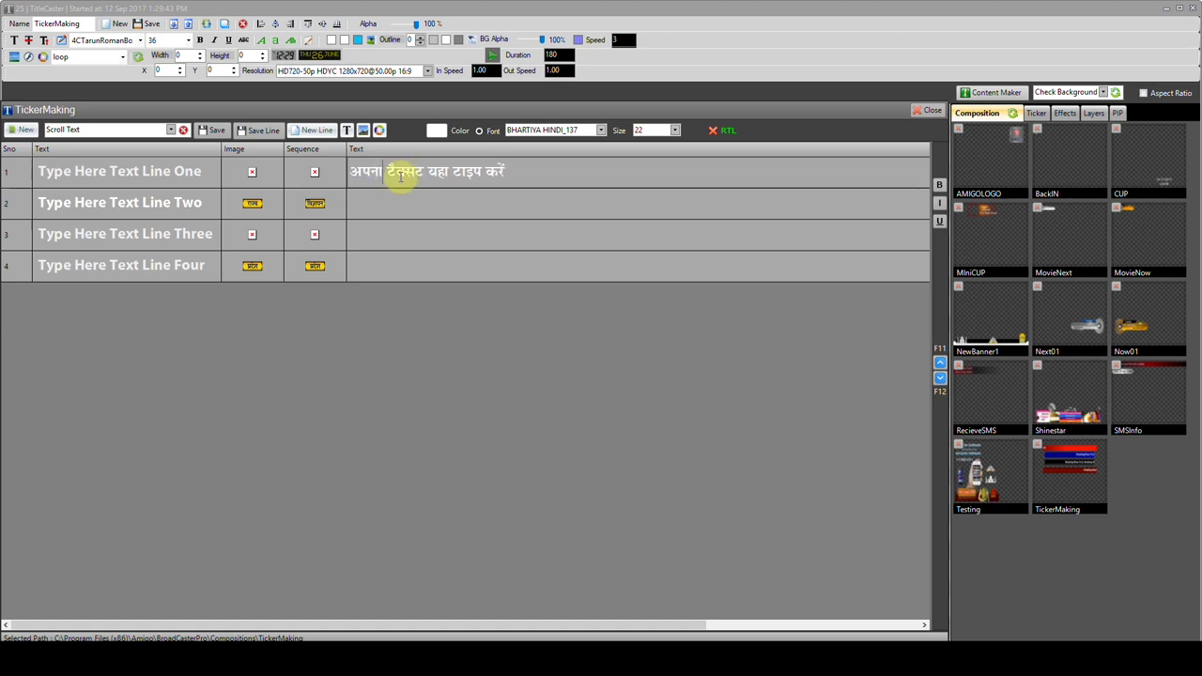
click(212, 130)
Copy line 1's Hindi text into the second Text column of lines 2, 3 and 4, and save the file.
click(276, 171)
key(ctrl+c)
click(284, 202)
key(ctrl+v)
click(289, 234)
key(ctrl+v)
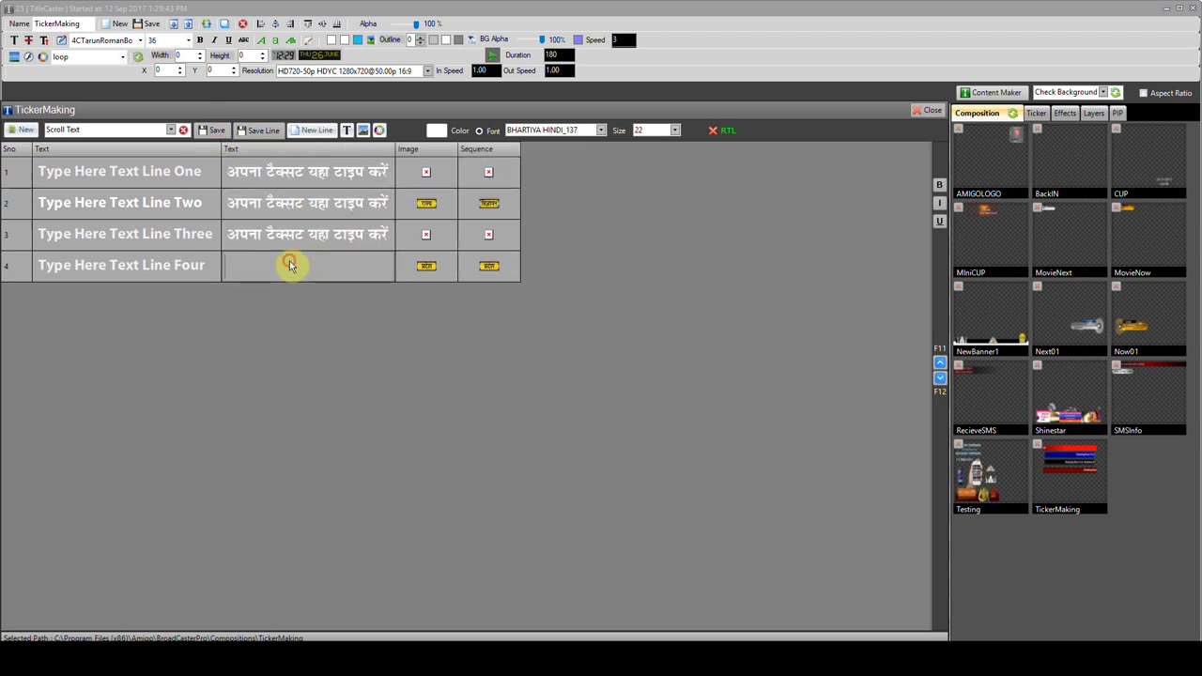
click(290, 265)
key(ctrl+v)
click(218, 133)
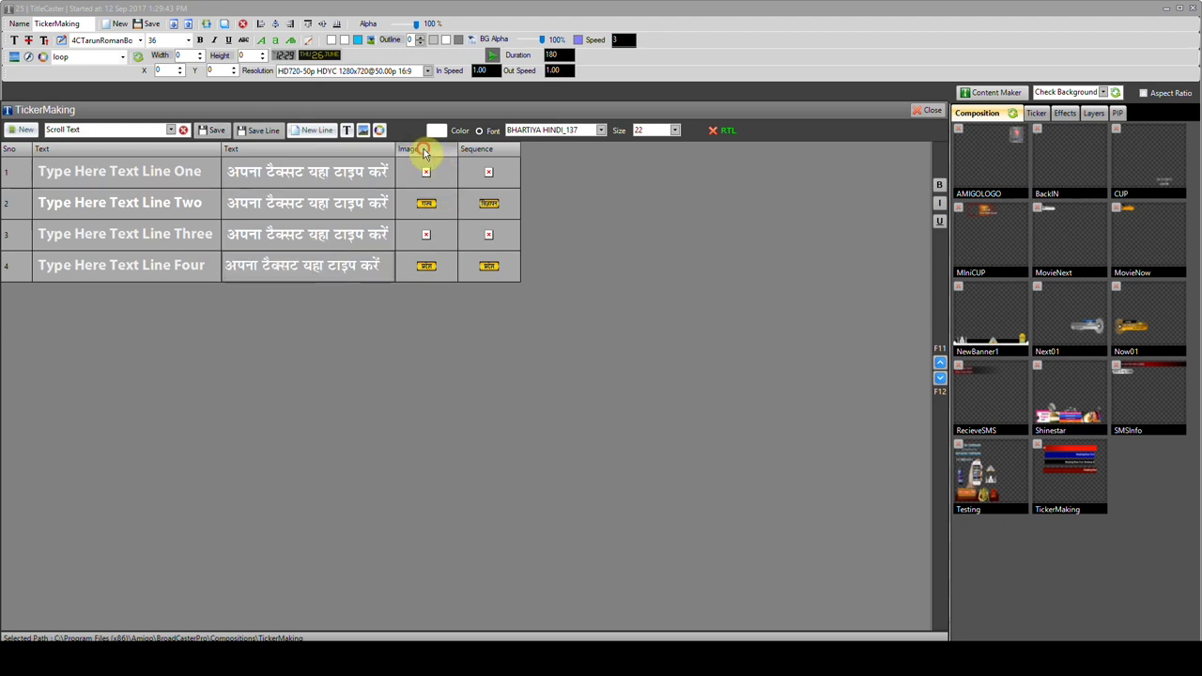
Try placing the Image column ahead of the Hindi Text column, and save the Scroll Text file.
drag(424, 154, 279, 150)
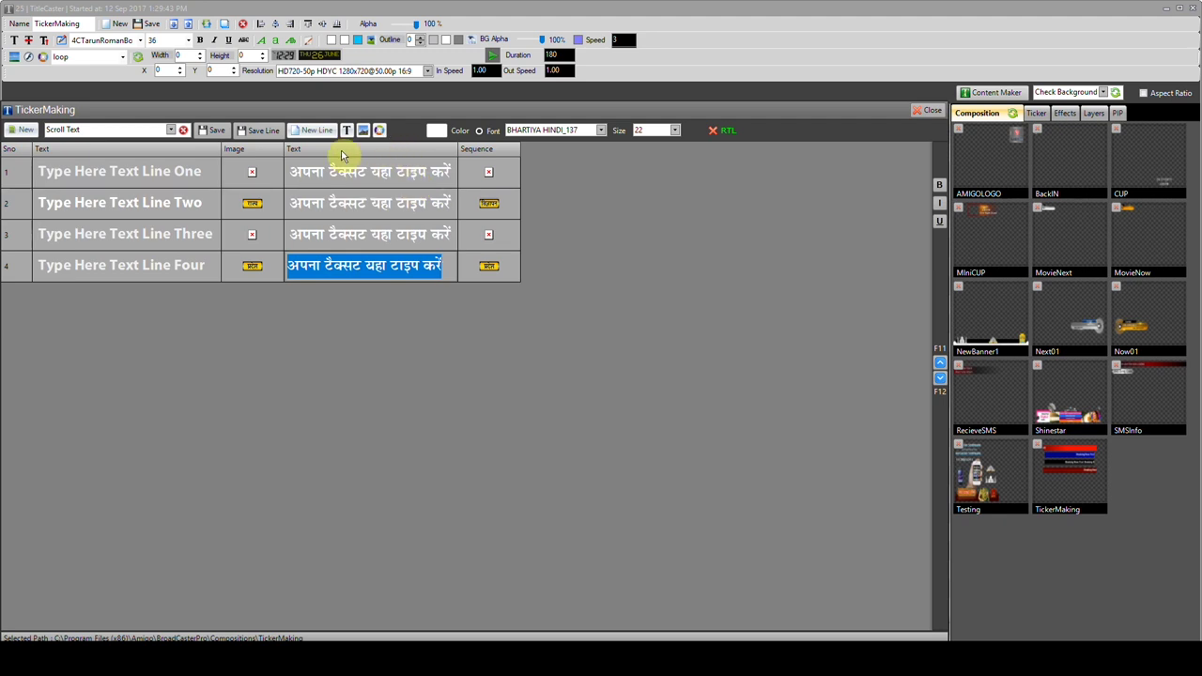
click(216, 130)
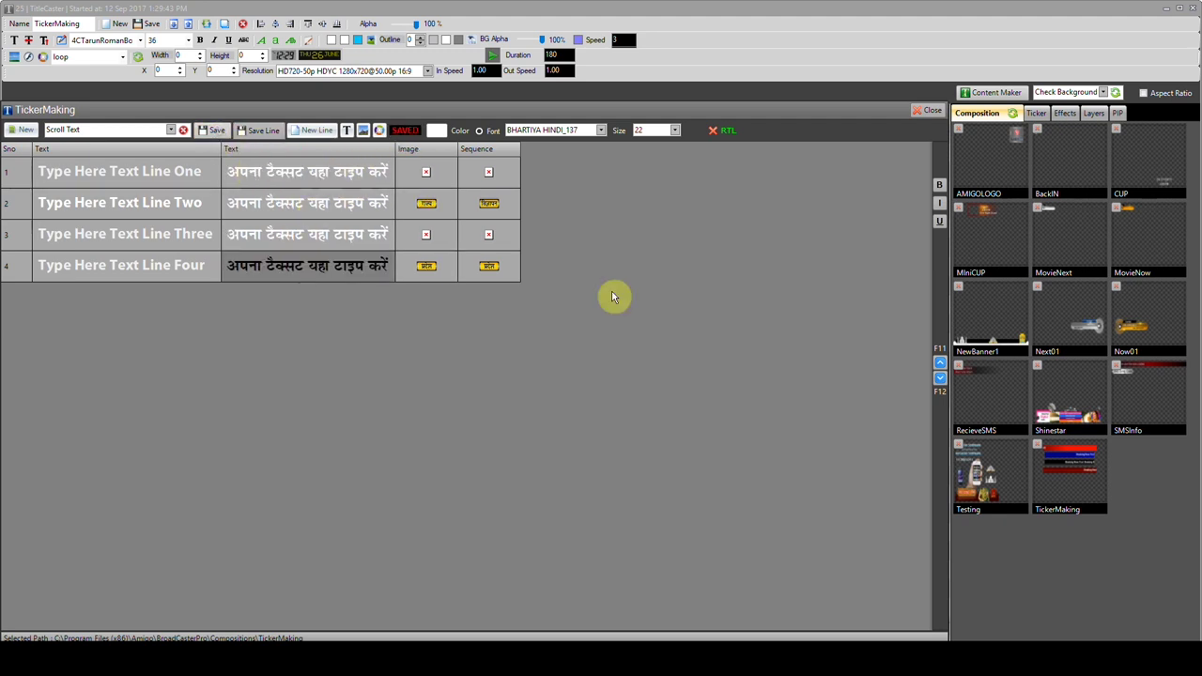
Close Content Maker and link the Scroll Text file to the dark red ticker below the black one.
click(923, 112)
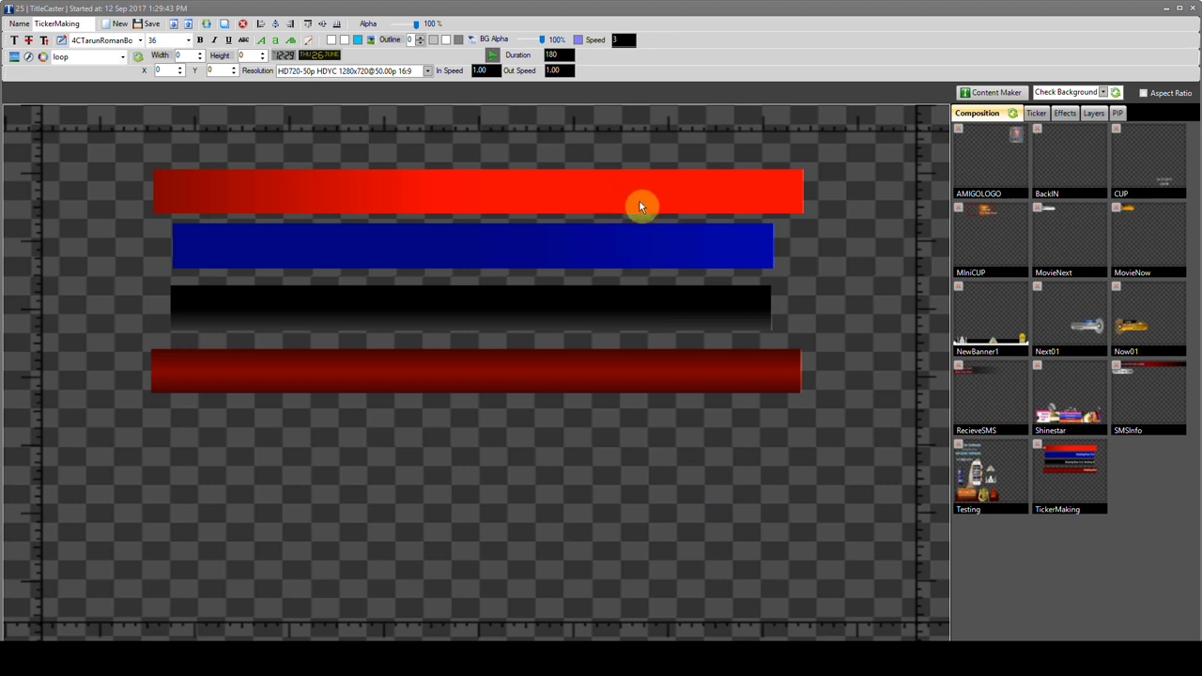
click(620, 379)
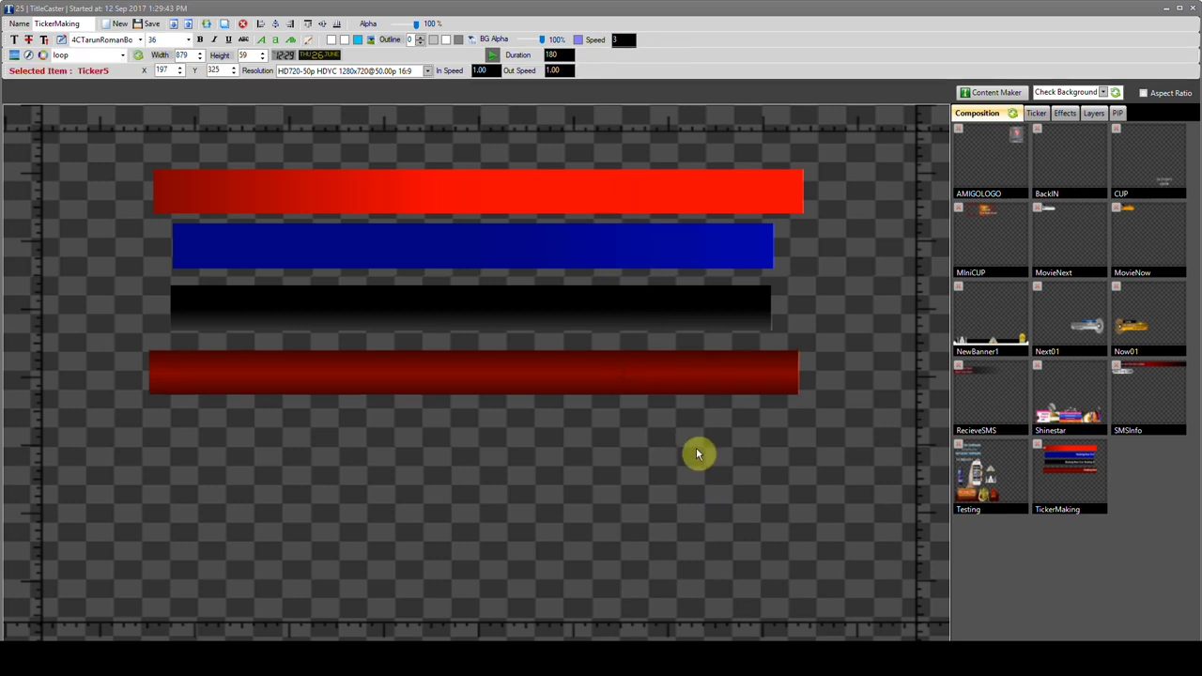
click(1033, 114)
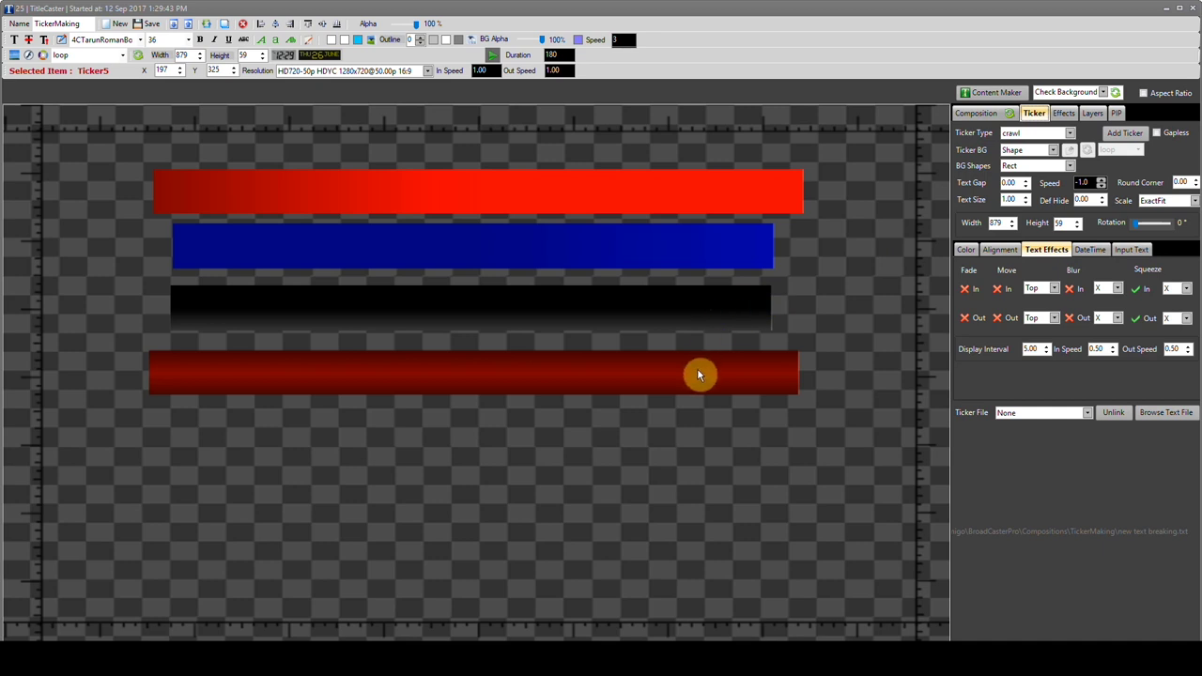
click(1087, 414)
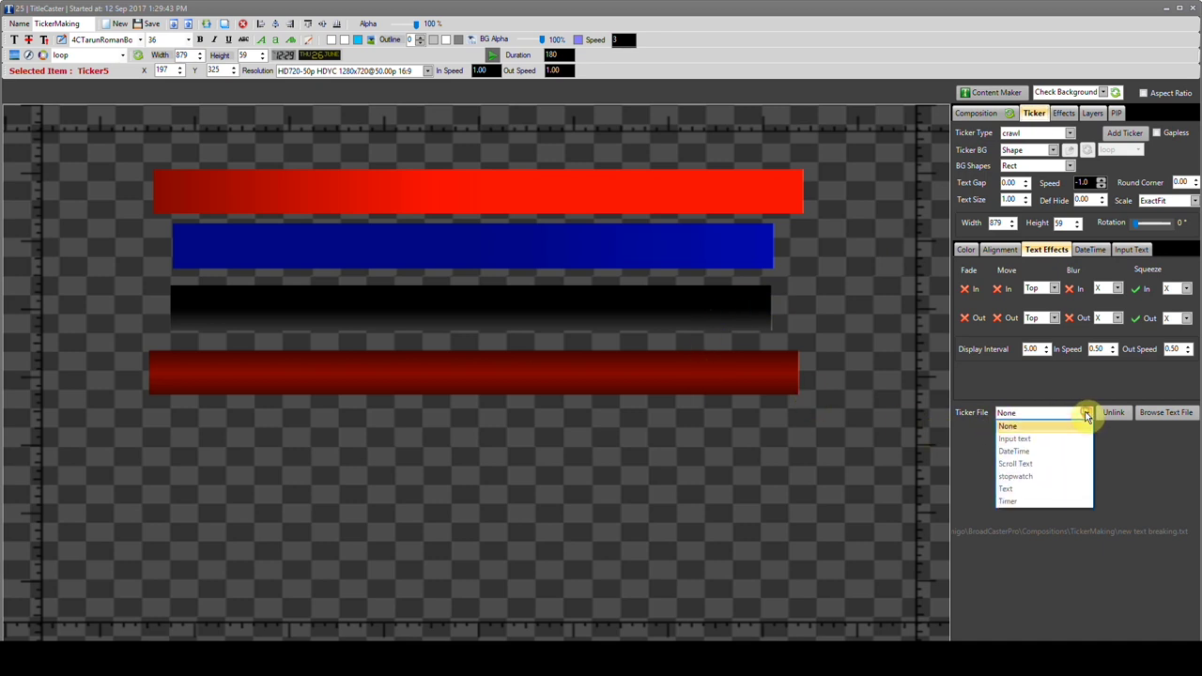
click(1054, 463)
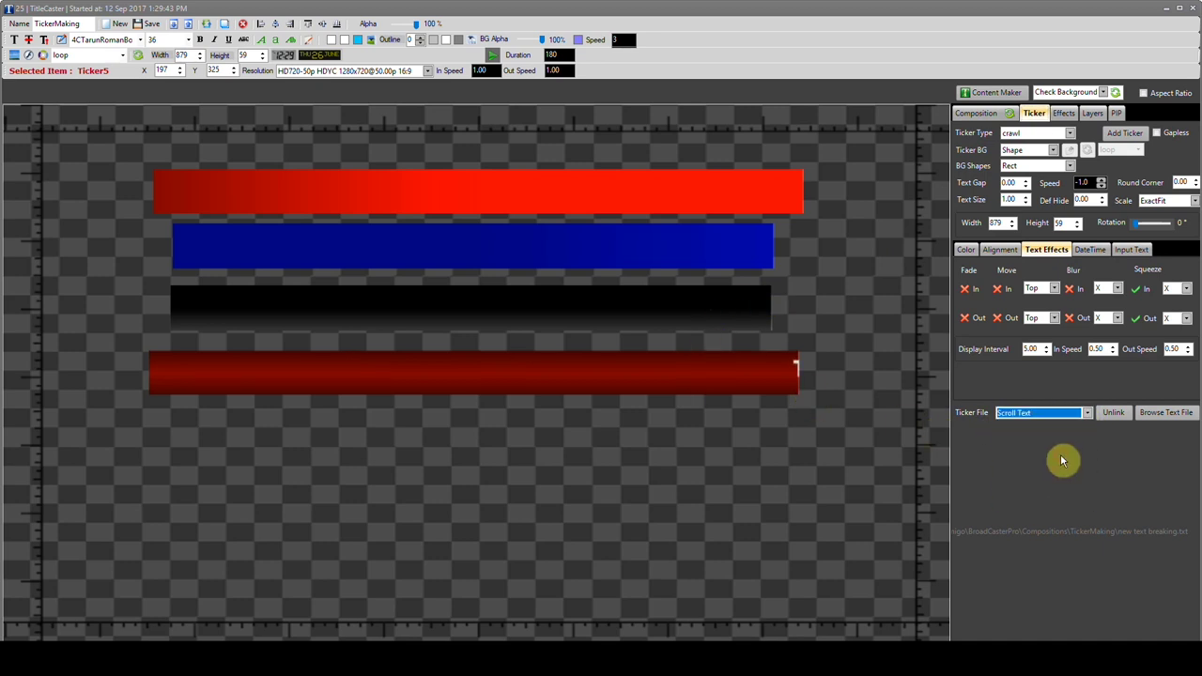
click(1106, 417)
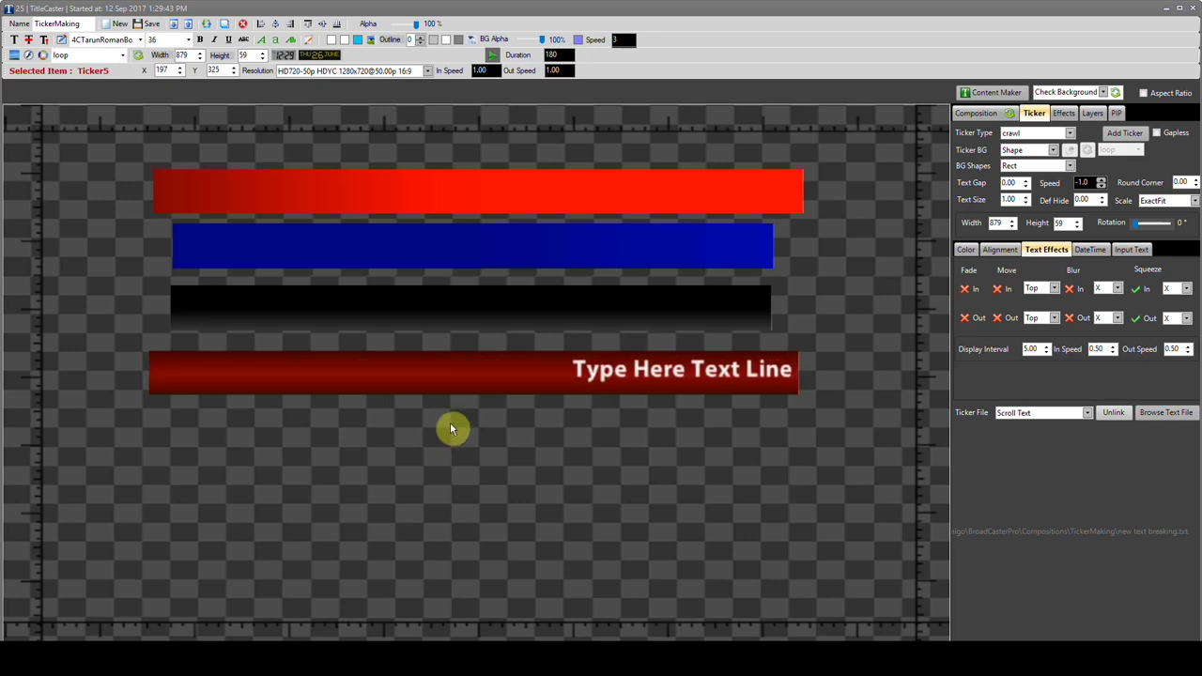
Reopen Content Maker, create a new content file named Text breaking, and save it.
click(993, 94)
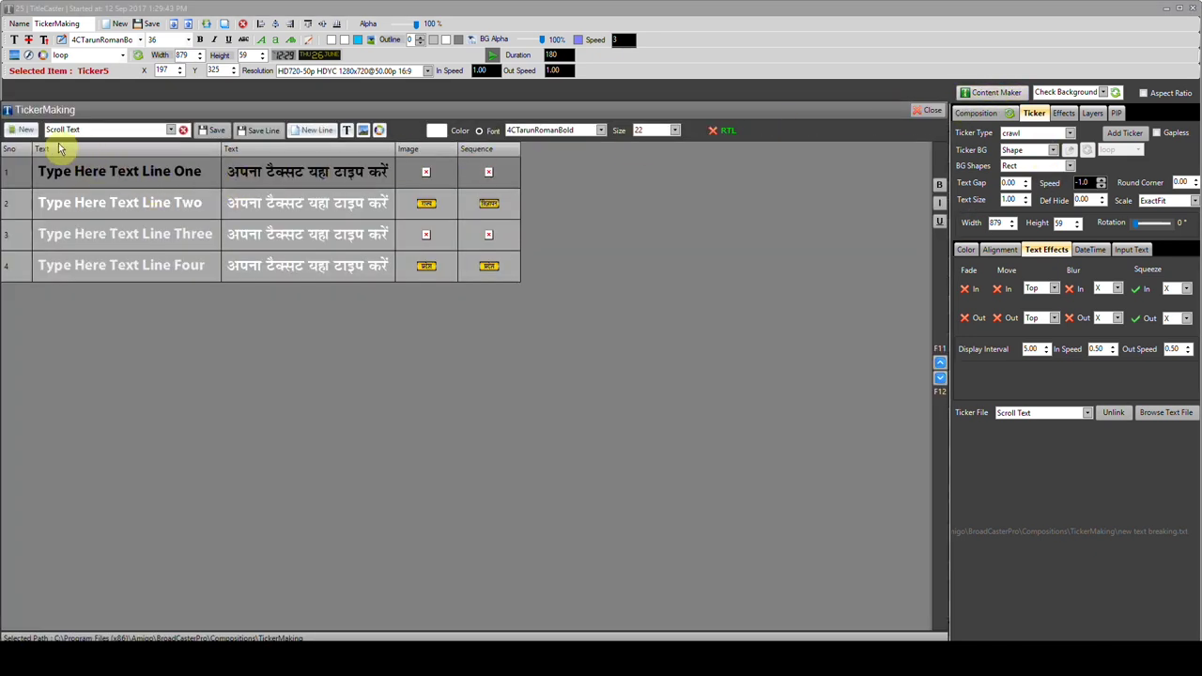
click(28, 130)
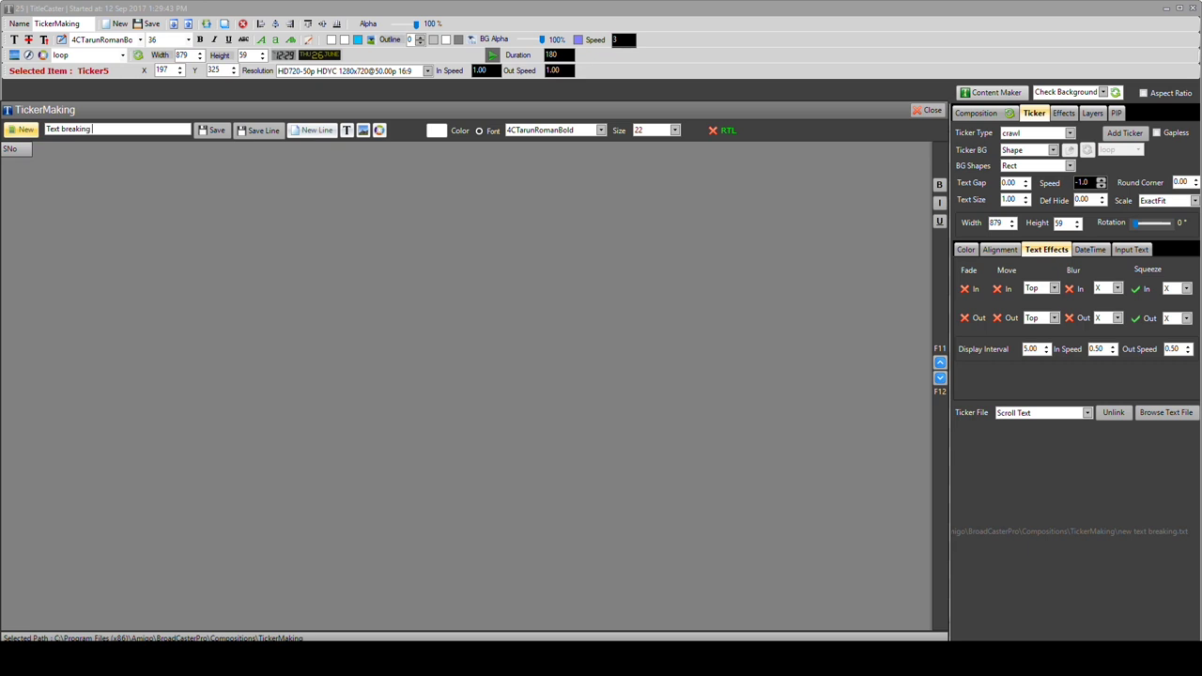
click(92, 132)
click(216, 133)
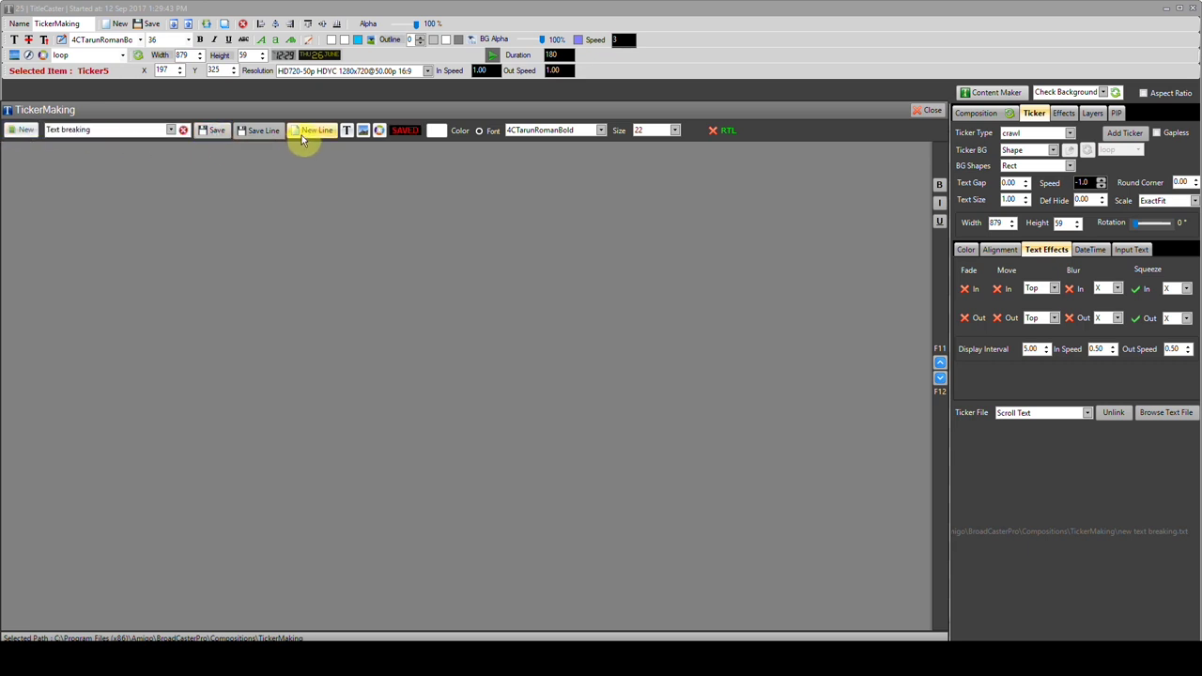
Add a line reading "Text Breaking News" to the Text breaking file and save the file.
click(302, 134)
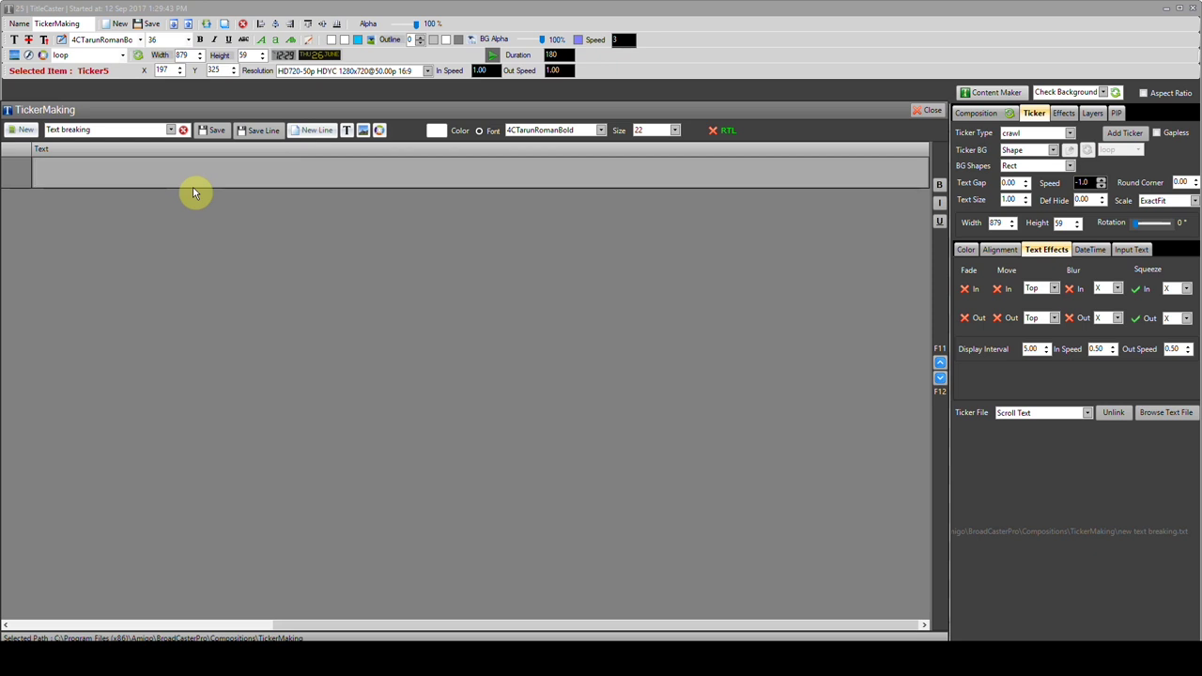
text(Text B)
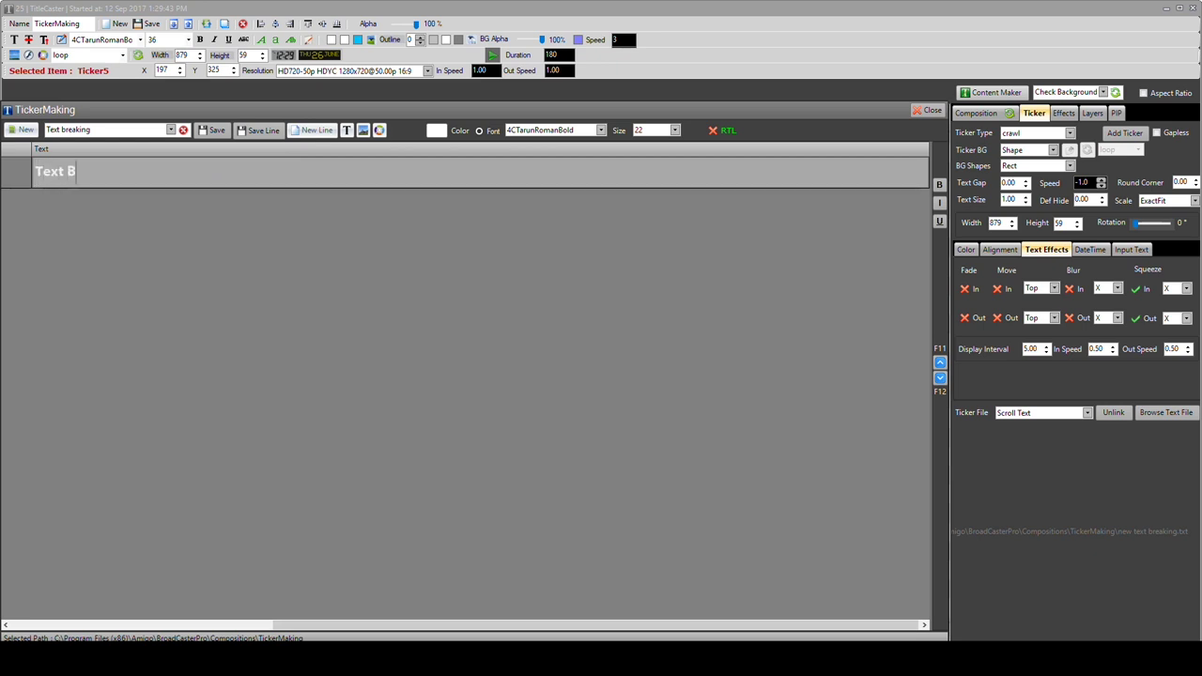
text(reaking News)
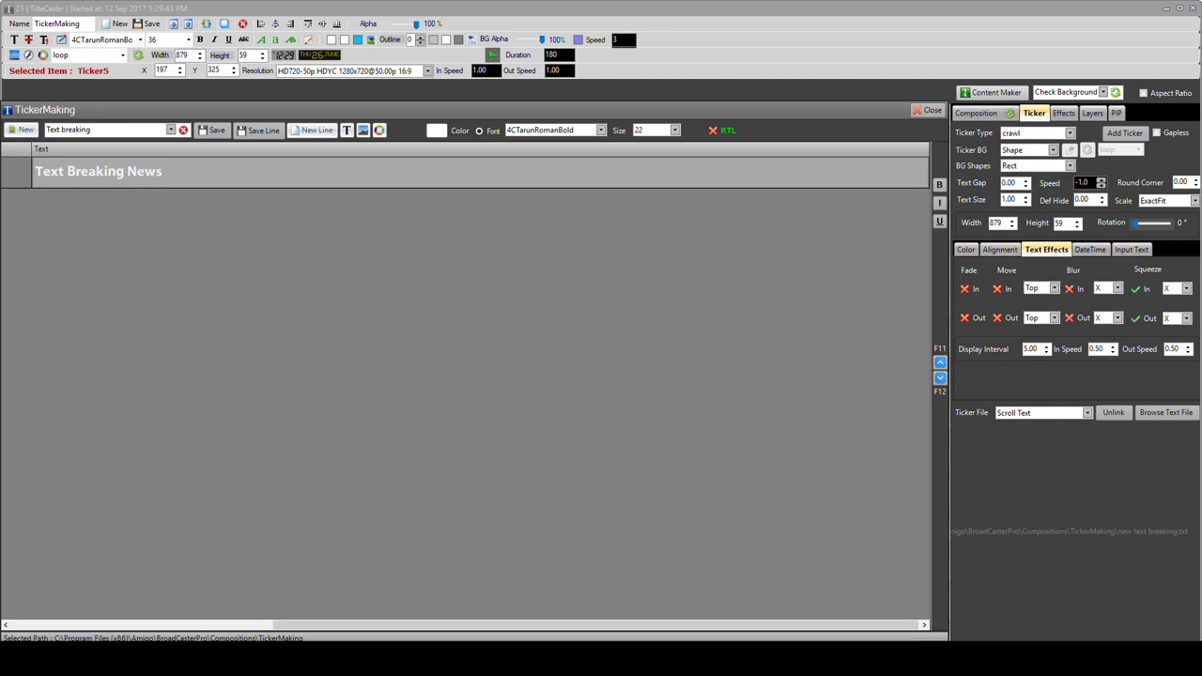
click(210, 129)
click(131, 171)
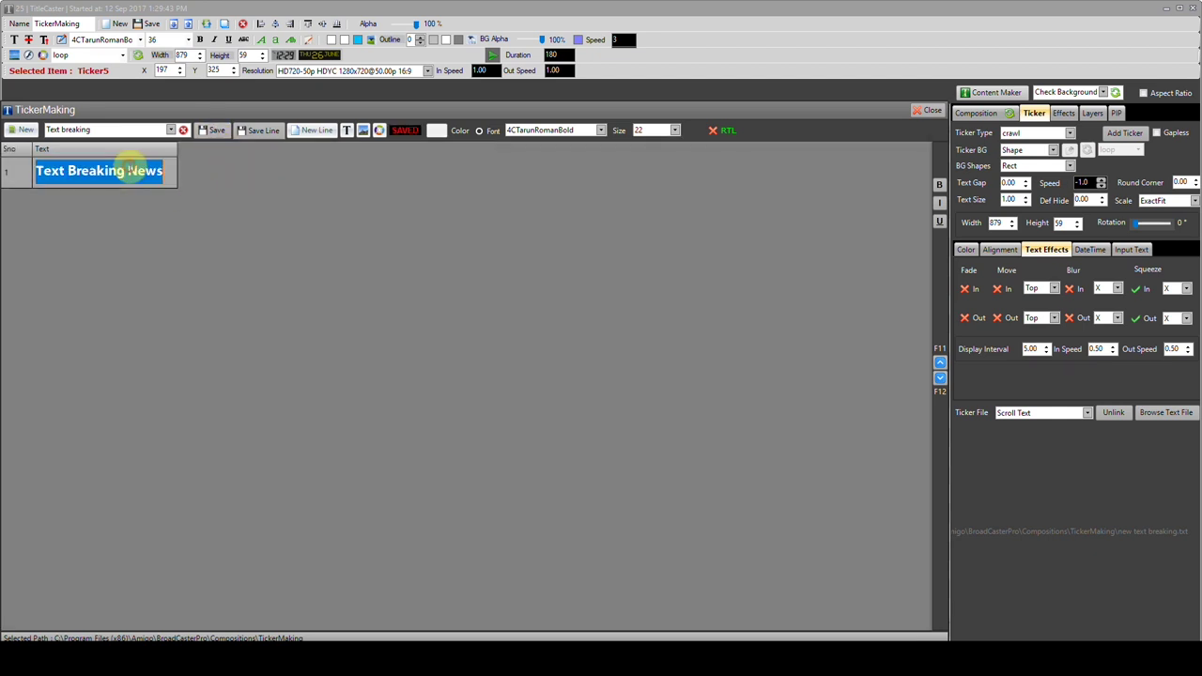
click(129, 202)
click(212, 130)
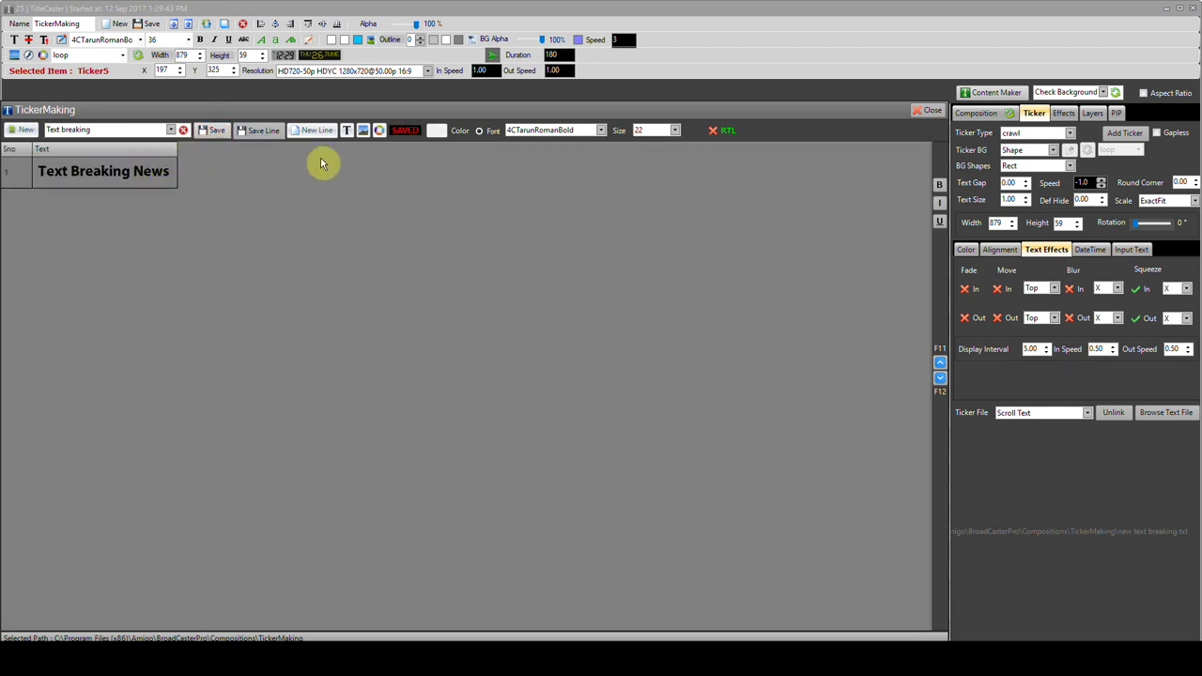
Add second and third Text columns to line 1, repeat "Text Breaking News" in each, and save the file.
click(346, 132)
click(128, 173)
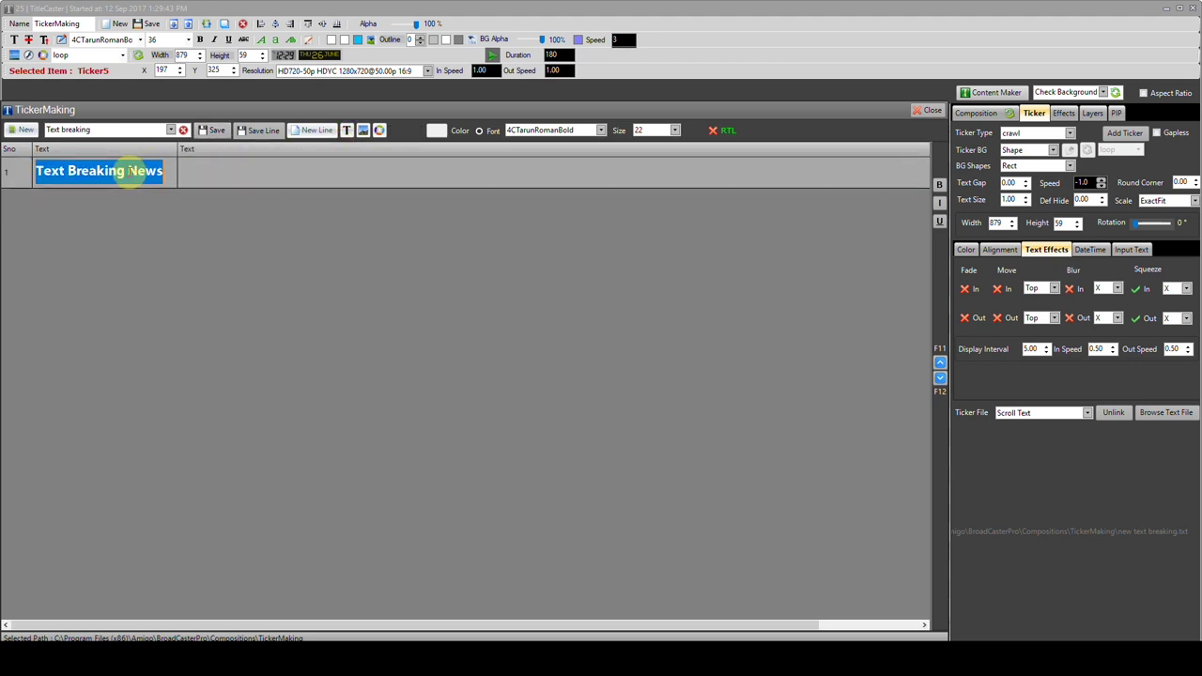
click(219, 170)
text(Text Breaking News)
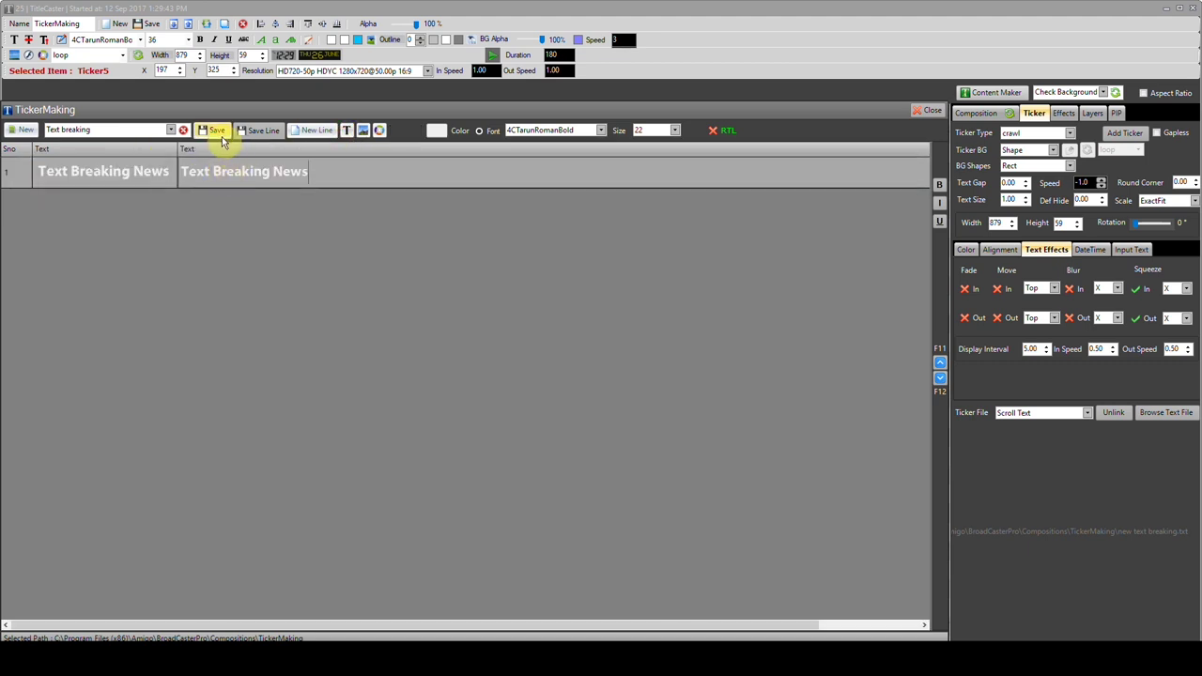
click(217, 132)
click(345, 130)
click(347, 176)
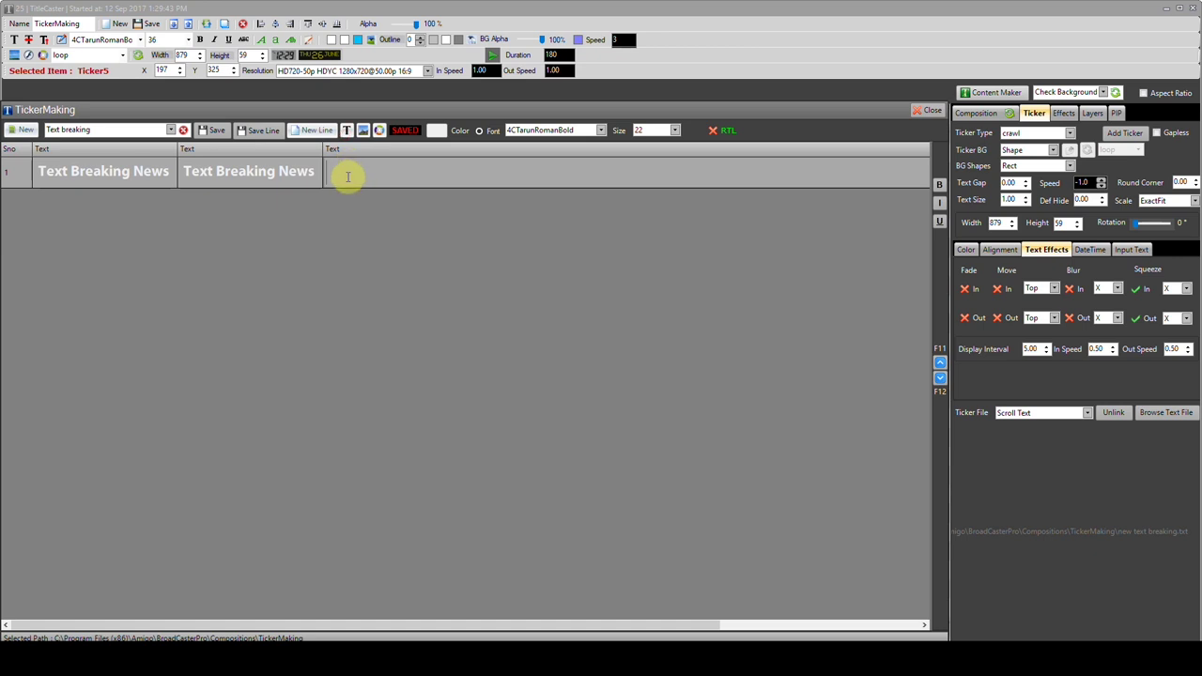
text(Text Breaking News)
click(218, 135)
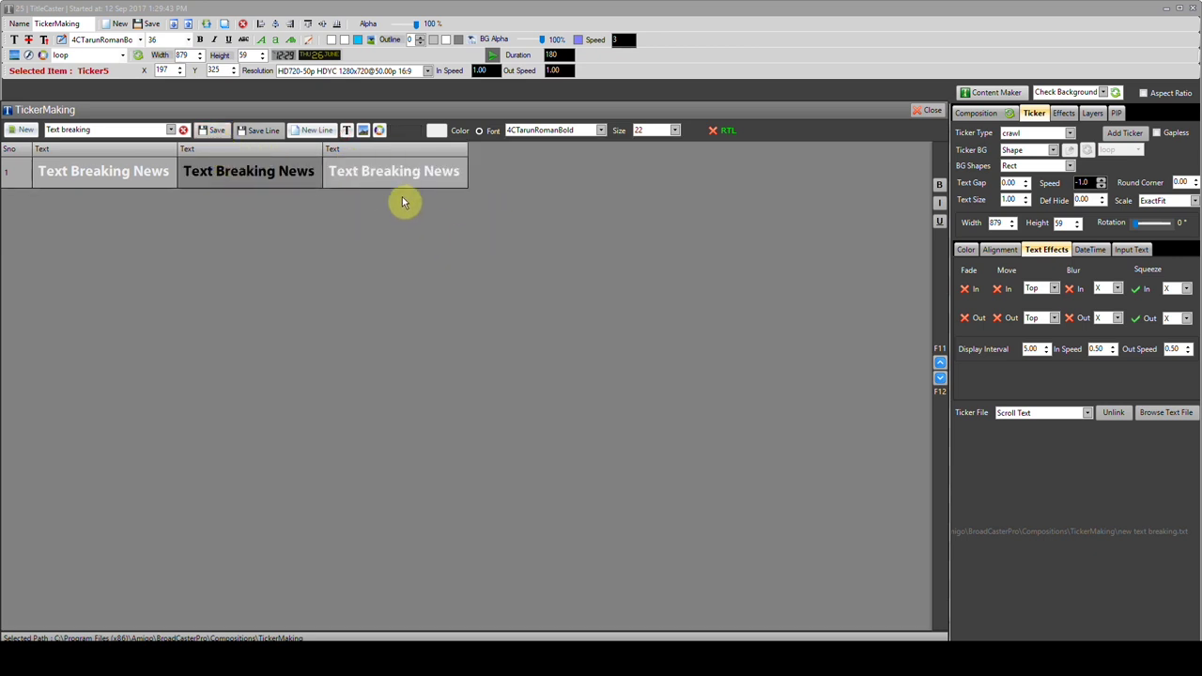
Change the second and third texts to "Text Breaking News 1" and "Text Breaking News 2", and save the file and line.
double_click(316, 170)
click(316, 171)
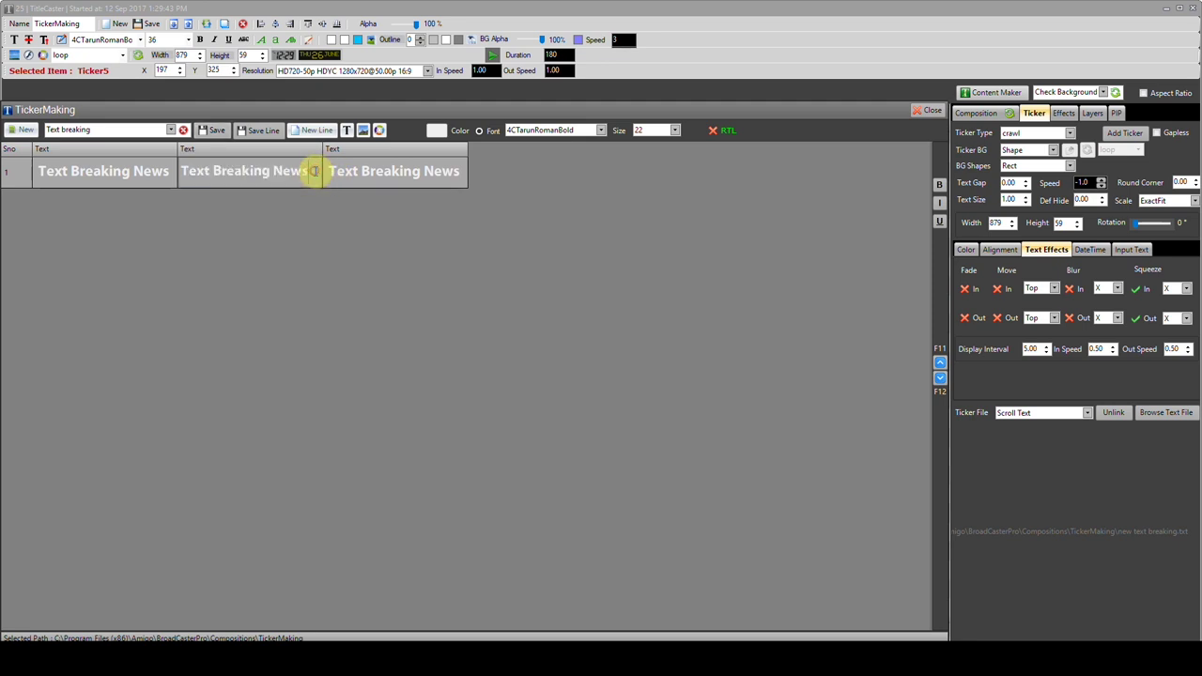
text(1)
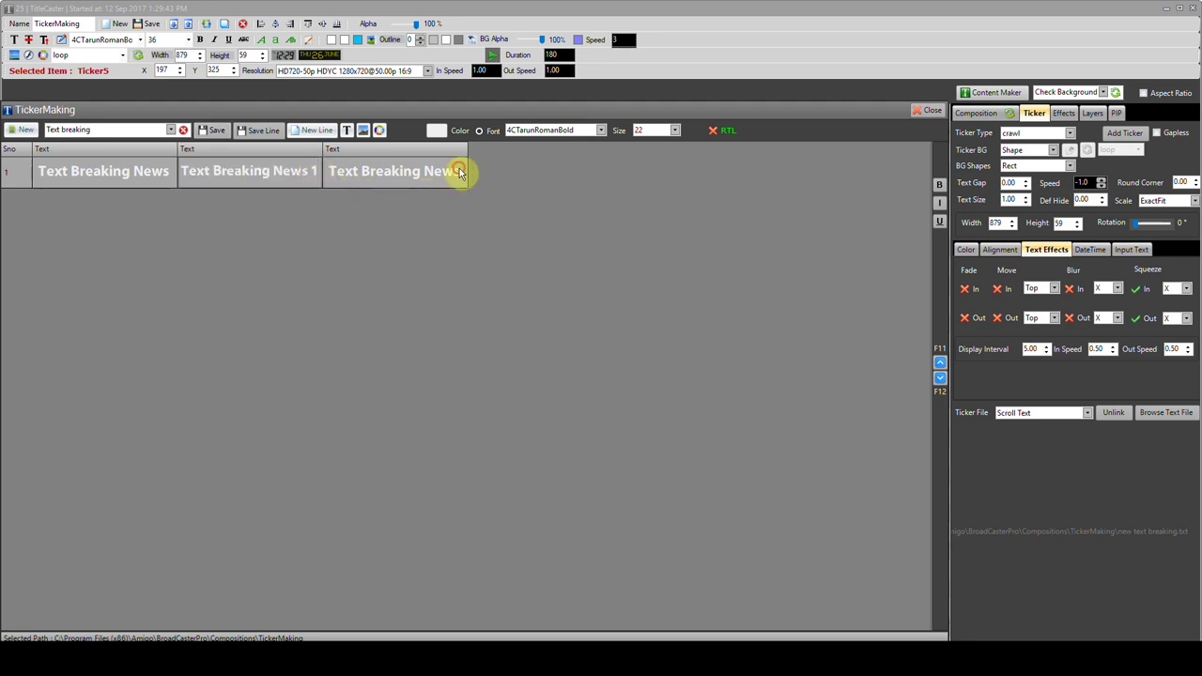
click(461, 170)
text(2)
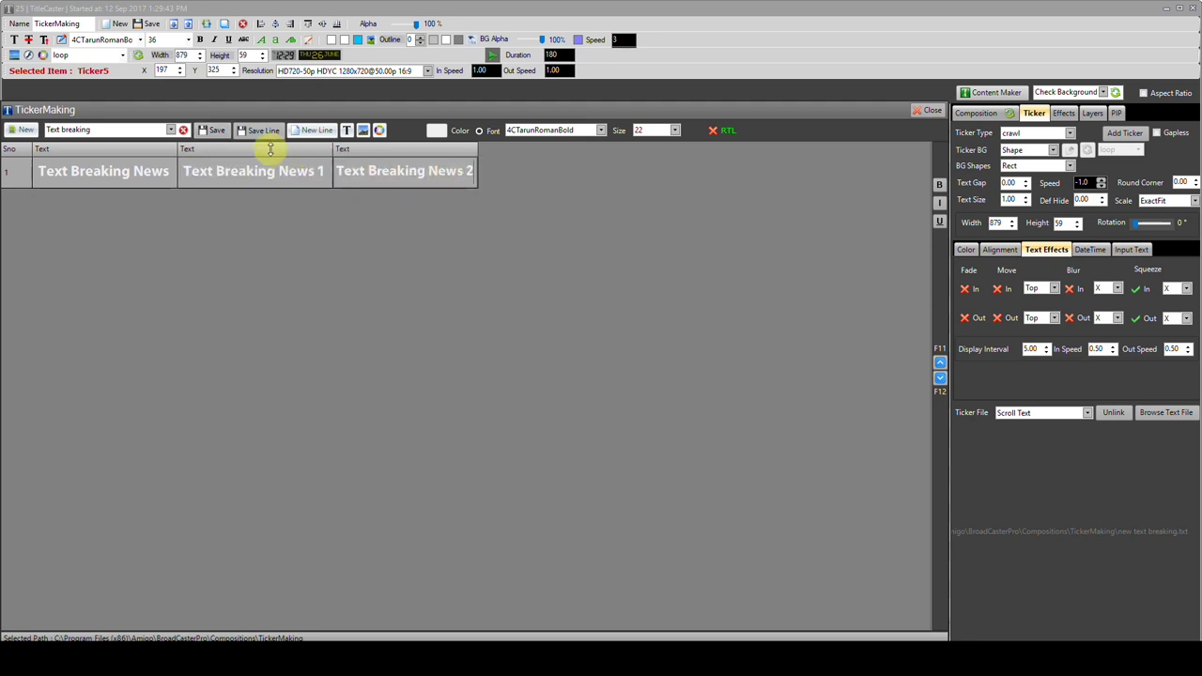
click(210, 130)
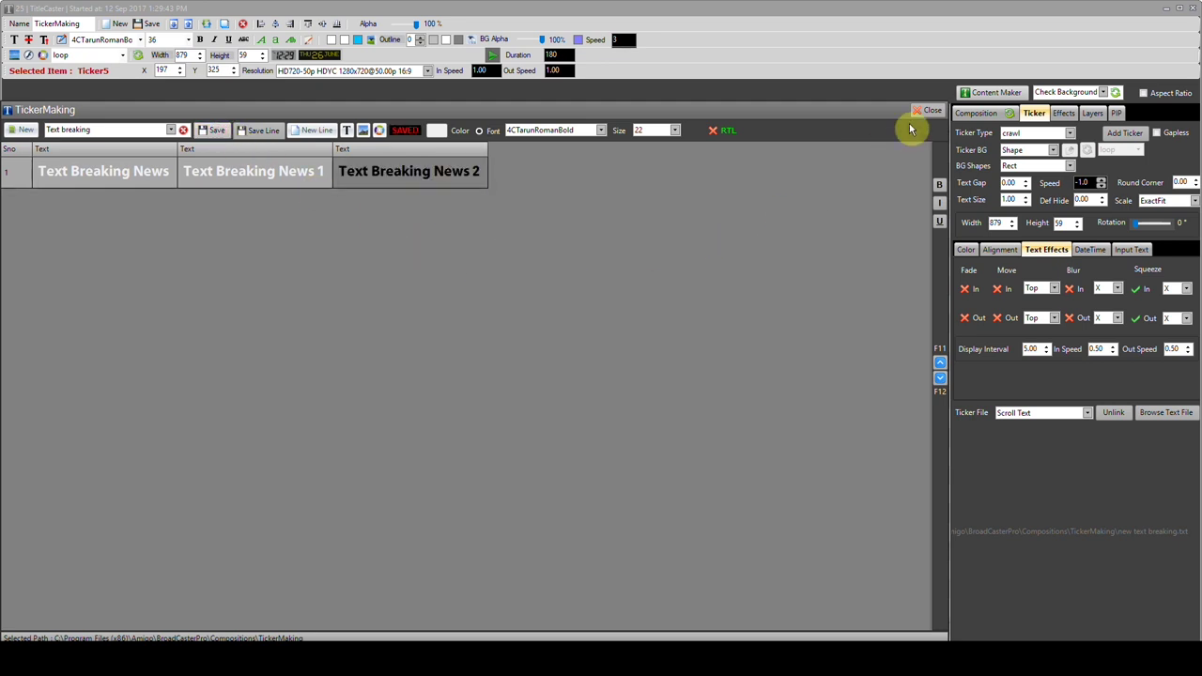
click(256, 133)
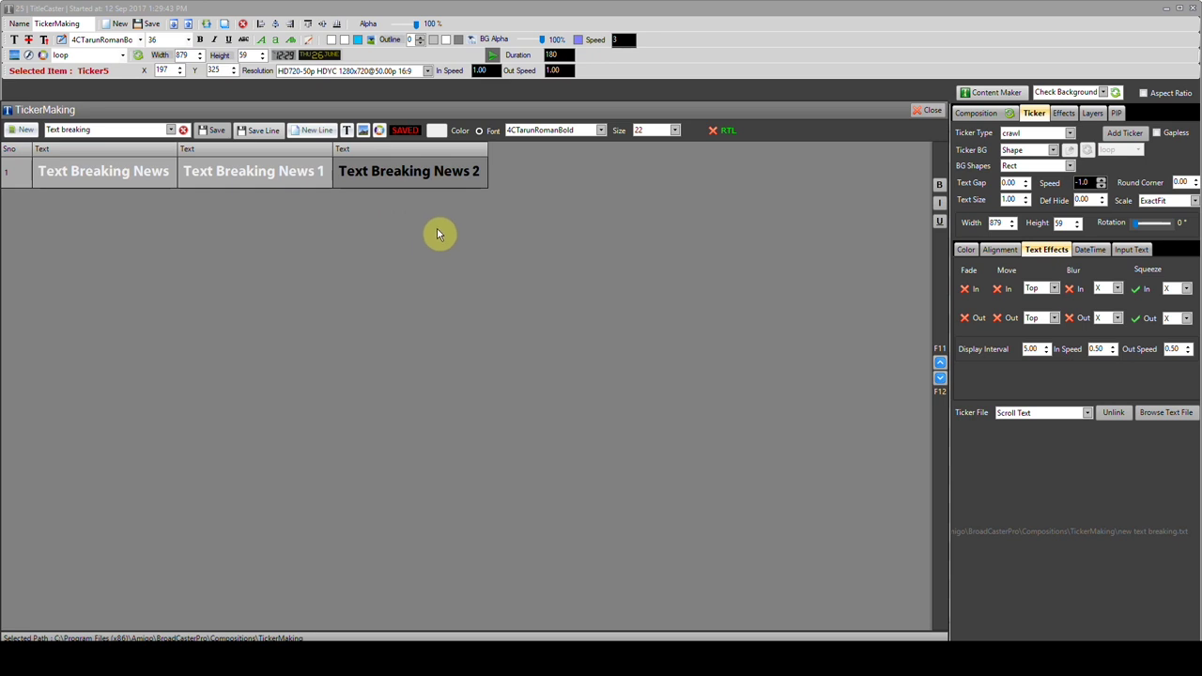
Close Content Maker and link the Text breaking file to the bright red ticker above the blue one.
click(932, 112)
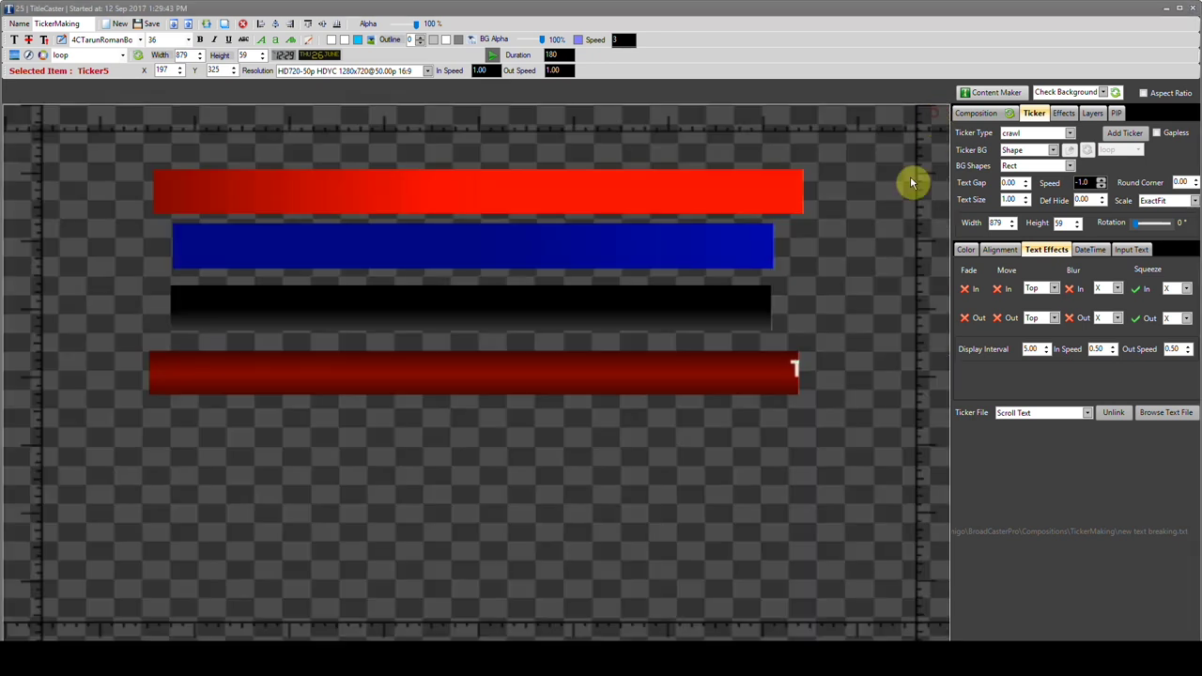
click(595, 202)
click(1068, 412)
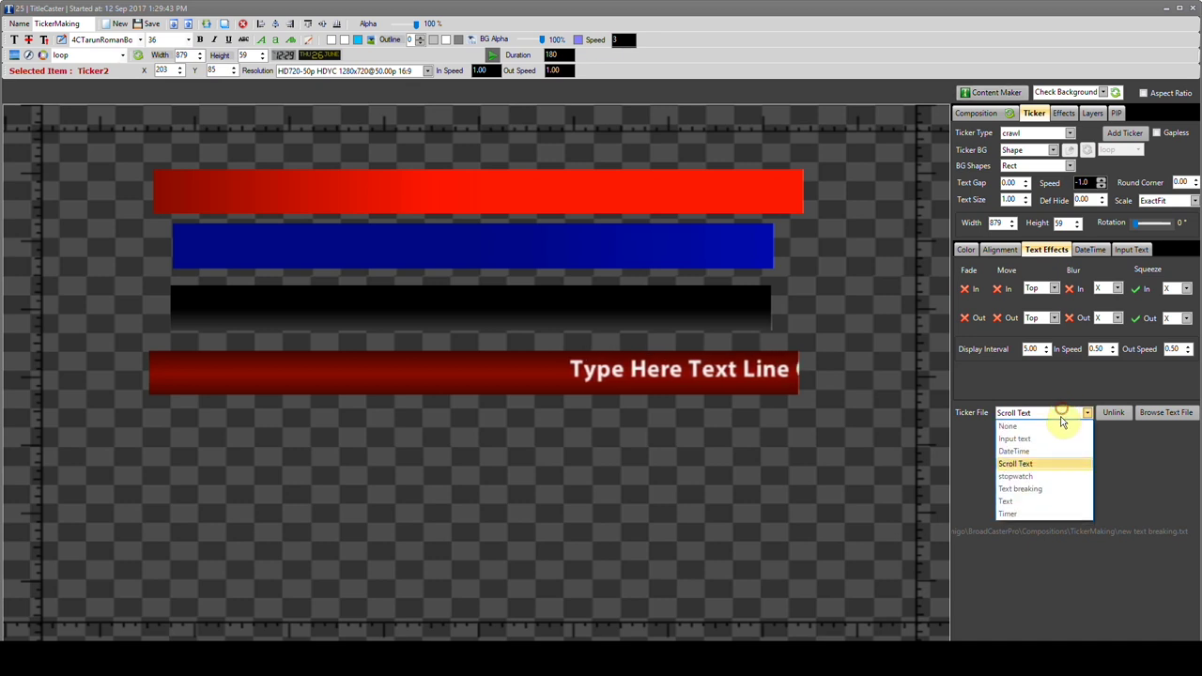
click(1041, 489)
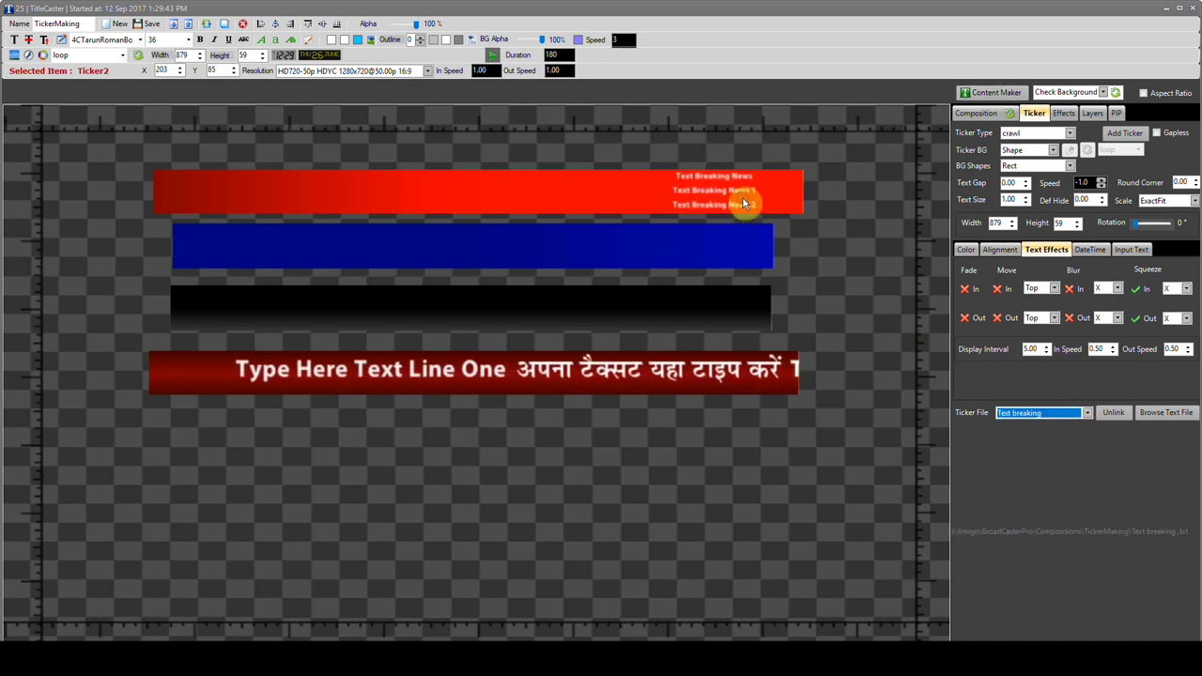
Change the bright red ticker's type to ticker-horz and move it slightly down the canvas to about Y 98.
click(1033, 133)
click(1020, 180)
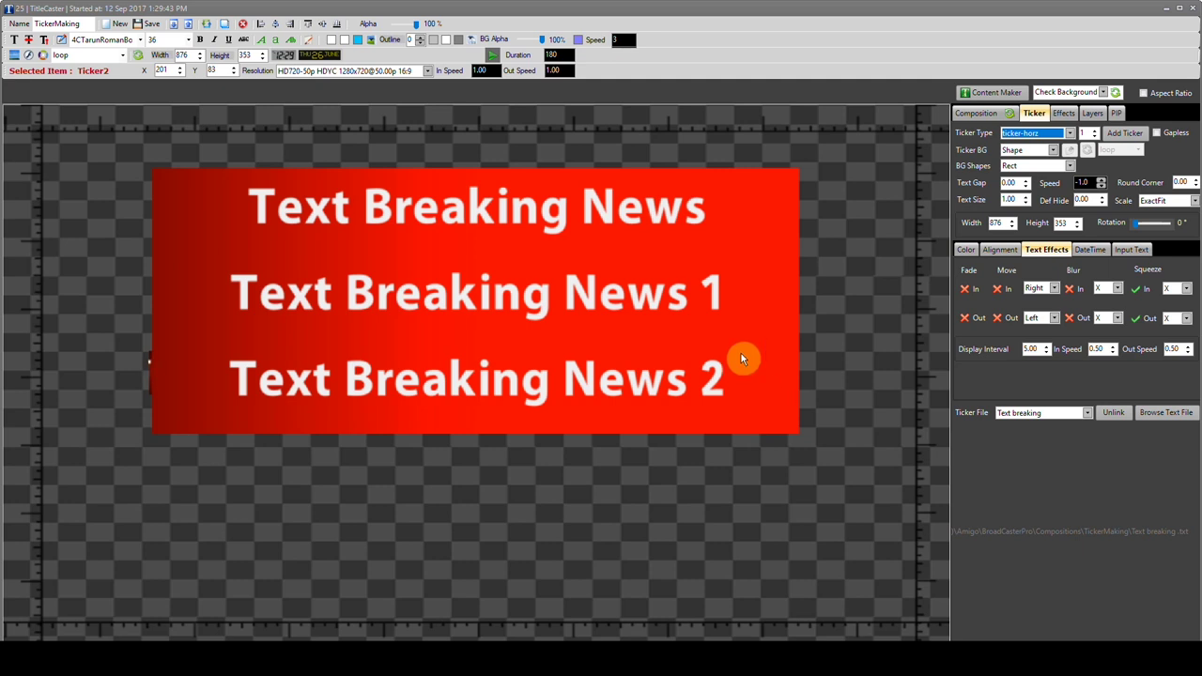
mouse_move(714, 302)
mouse_down()
mouse_move(776, 304)
mouse_move(716, 299)
mouse_up()
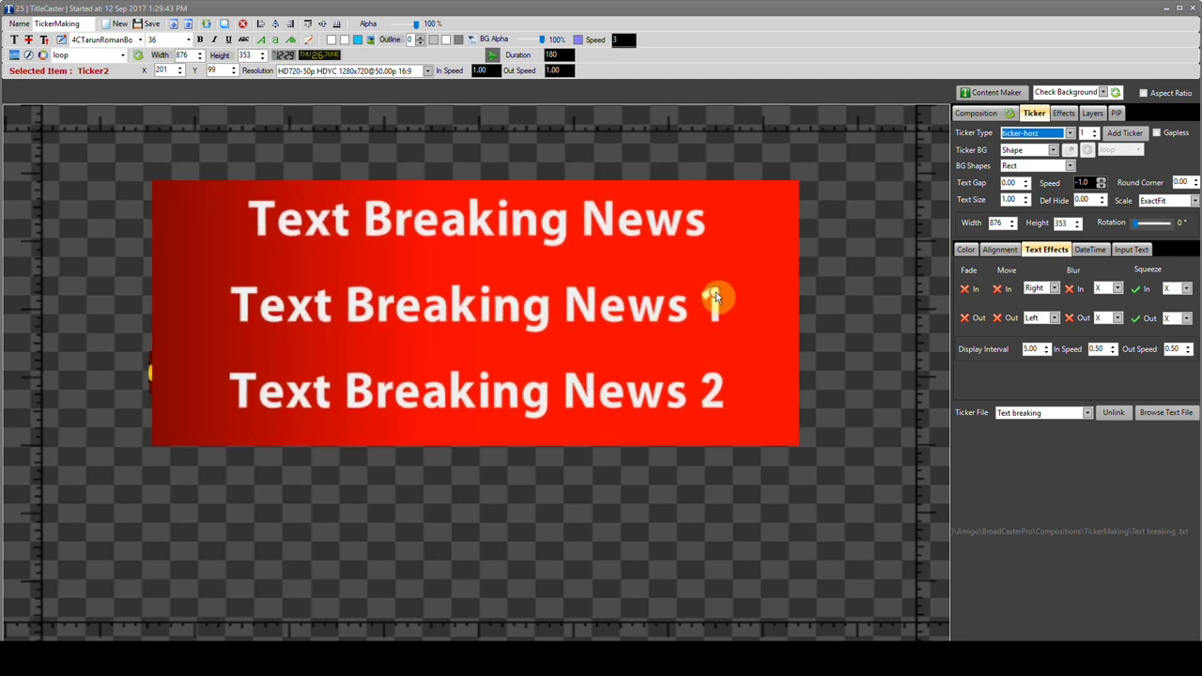
Reopen Content Maker from the ticker, load the Text breaking file, and delete that file.
double_click(716, 297)
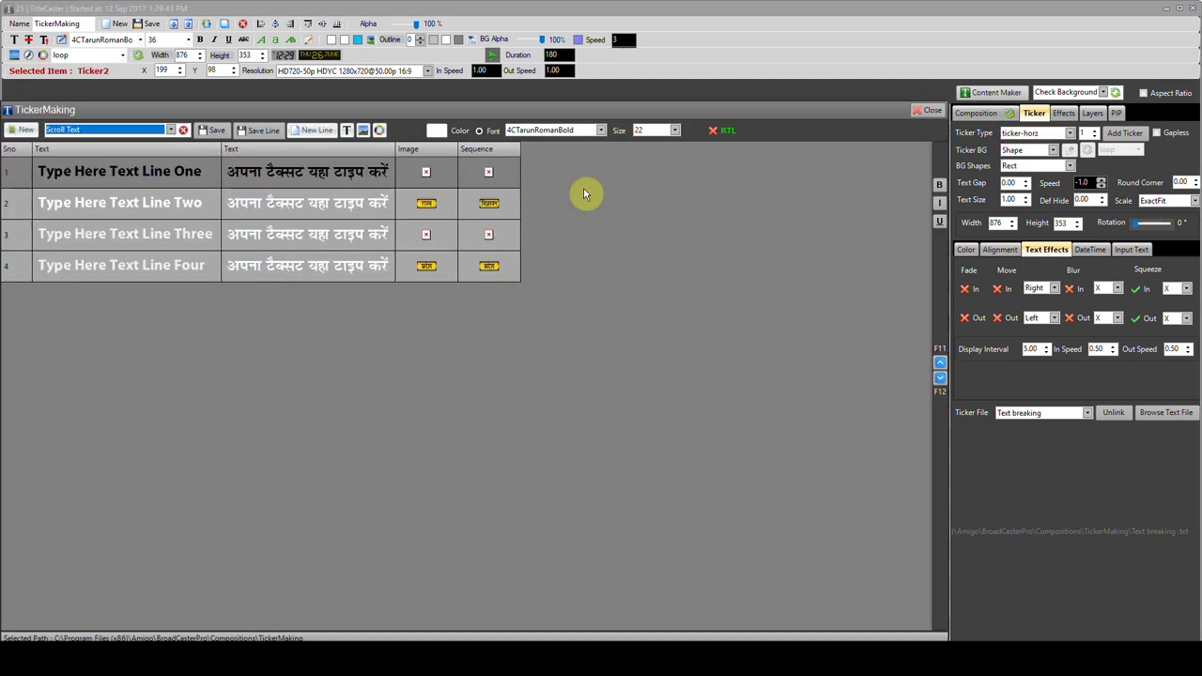
click(170, 129)
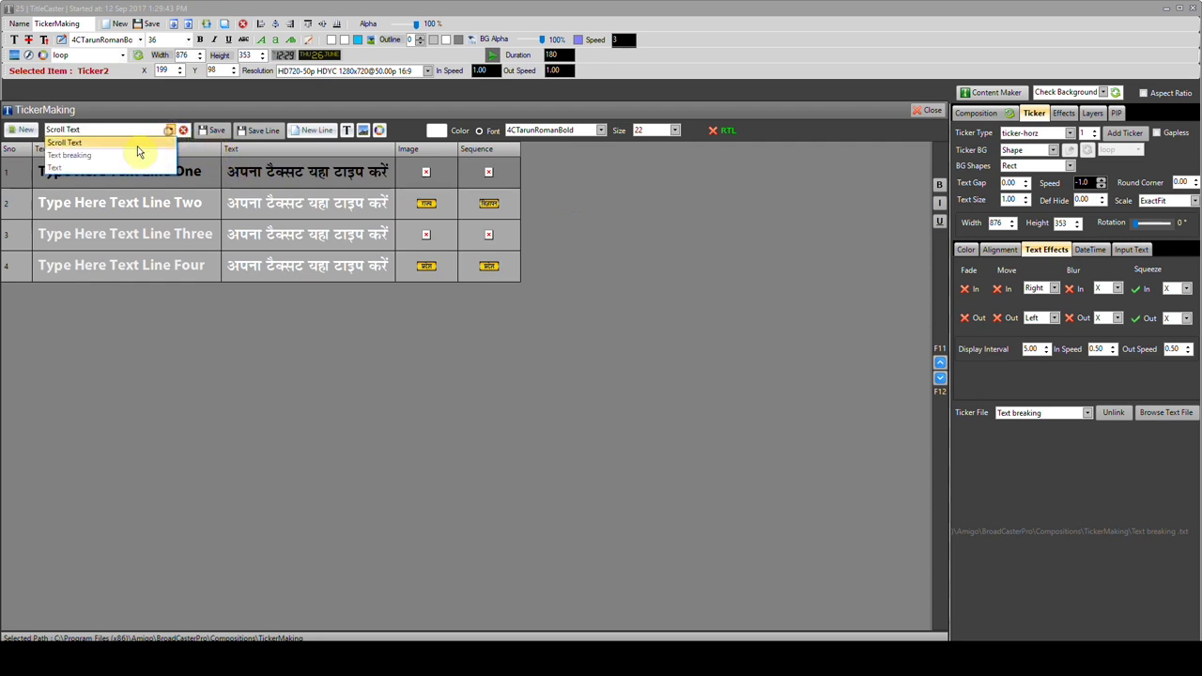
click(136, 154)
click(184, 131)
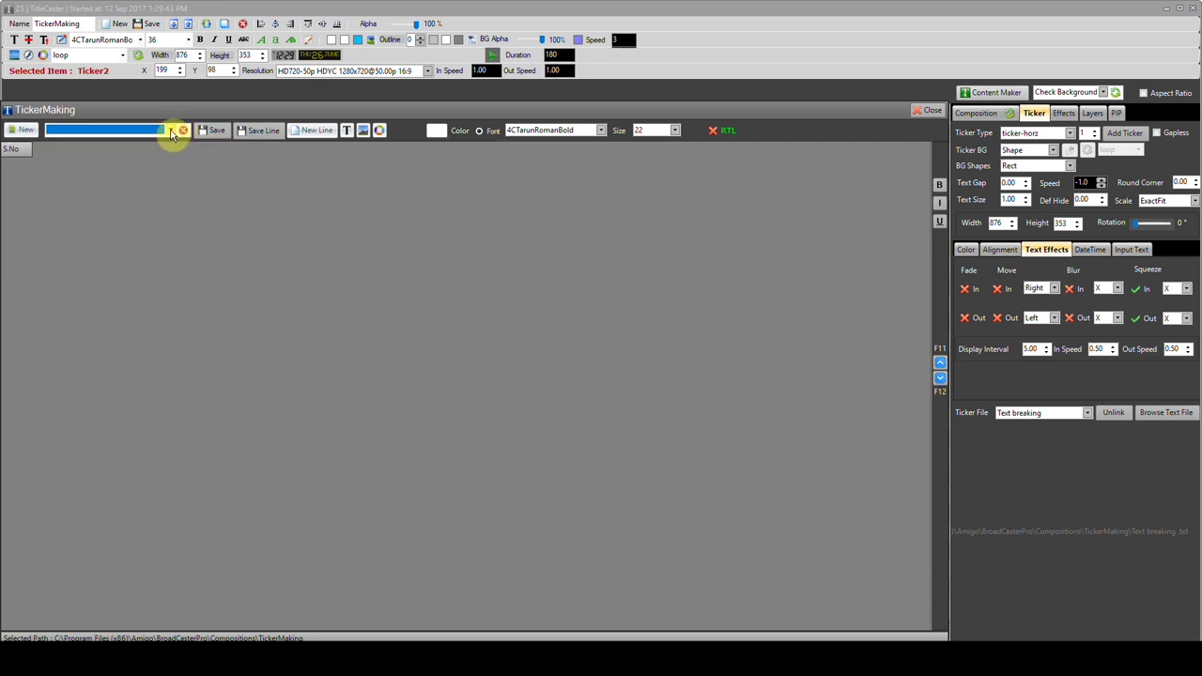
Load the Scroll Text file and make line 1's English text, "Type Here Text Line One", bold.
click(170, 130)
click(150, 144)
click(148, 175)
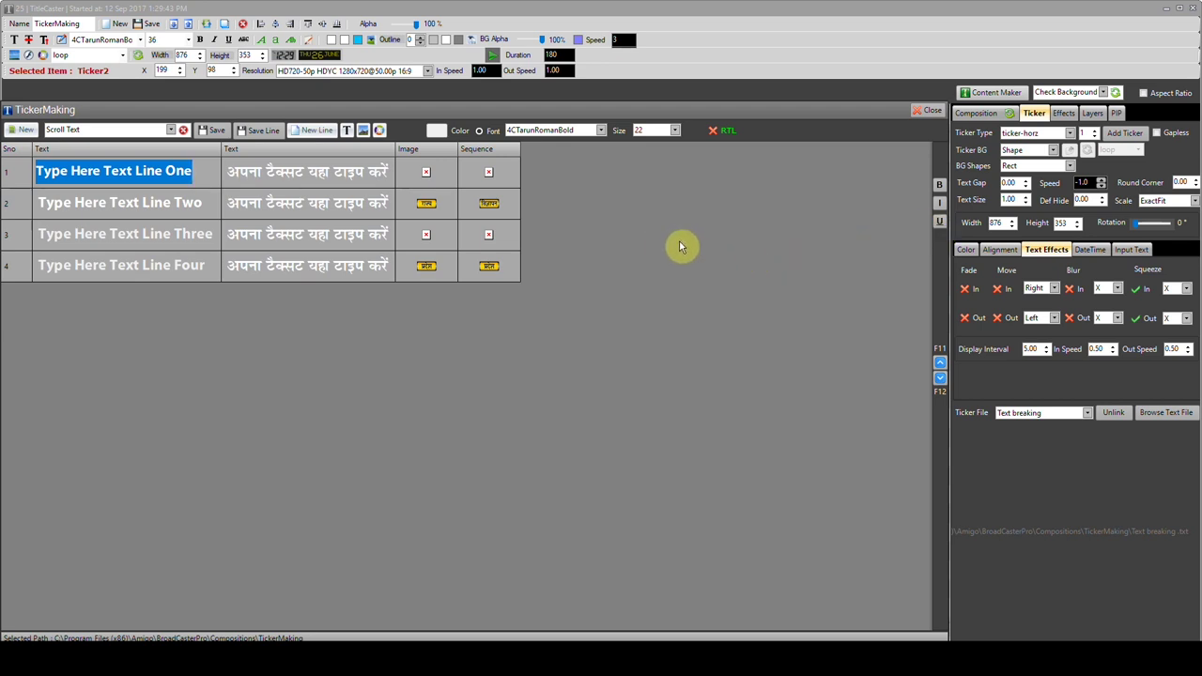
click(148, 202)
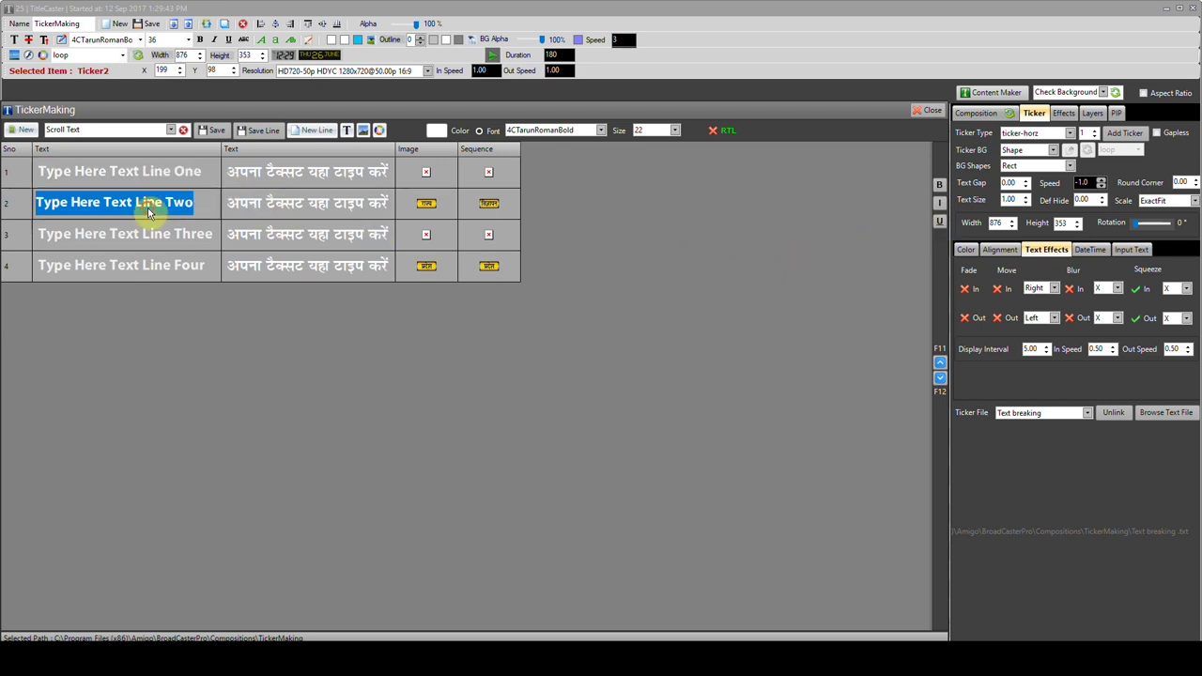
click(148, 177)
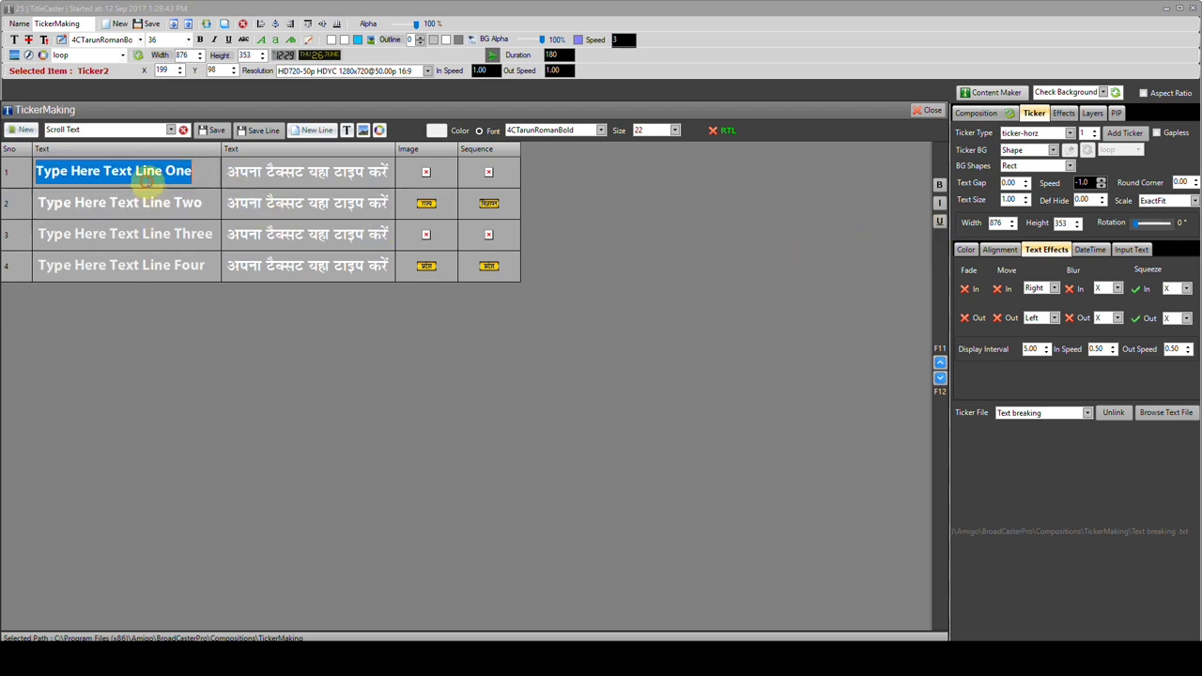
click(938, 185)
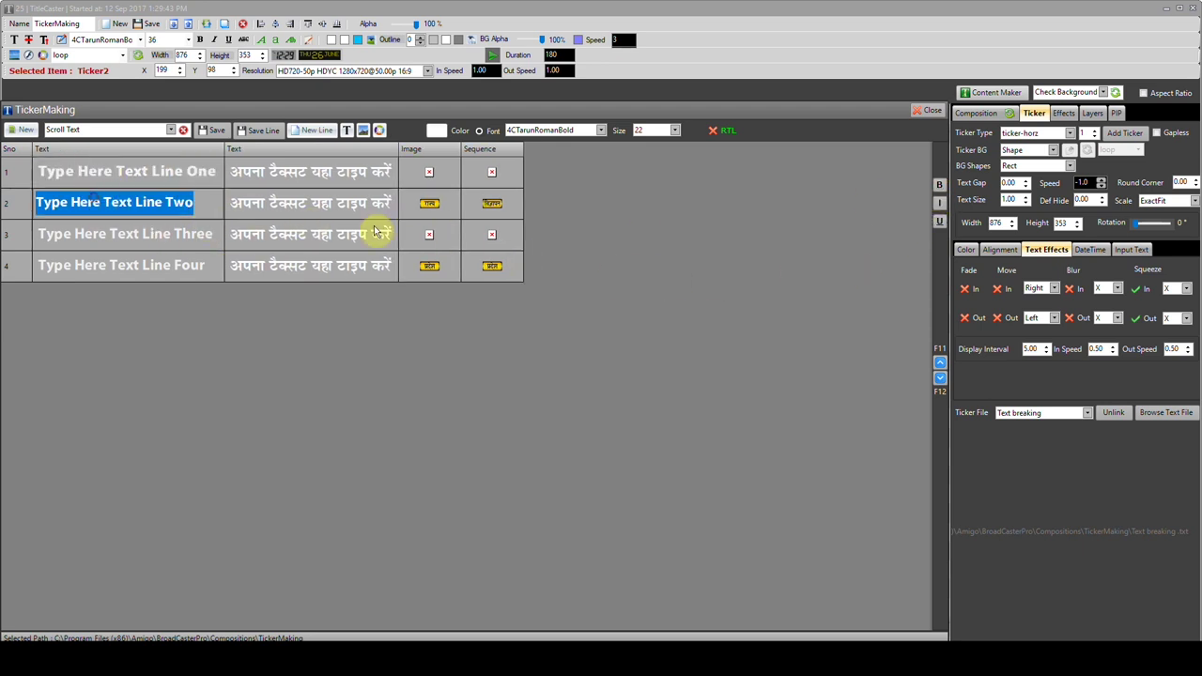
Make line 2's English text italic, underline line 3's English text, and save the Scroll Text file.
click(939, 203)
click(155, 233)
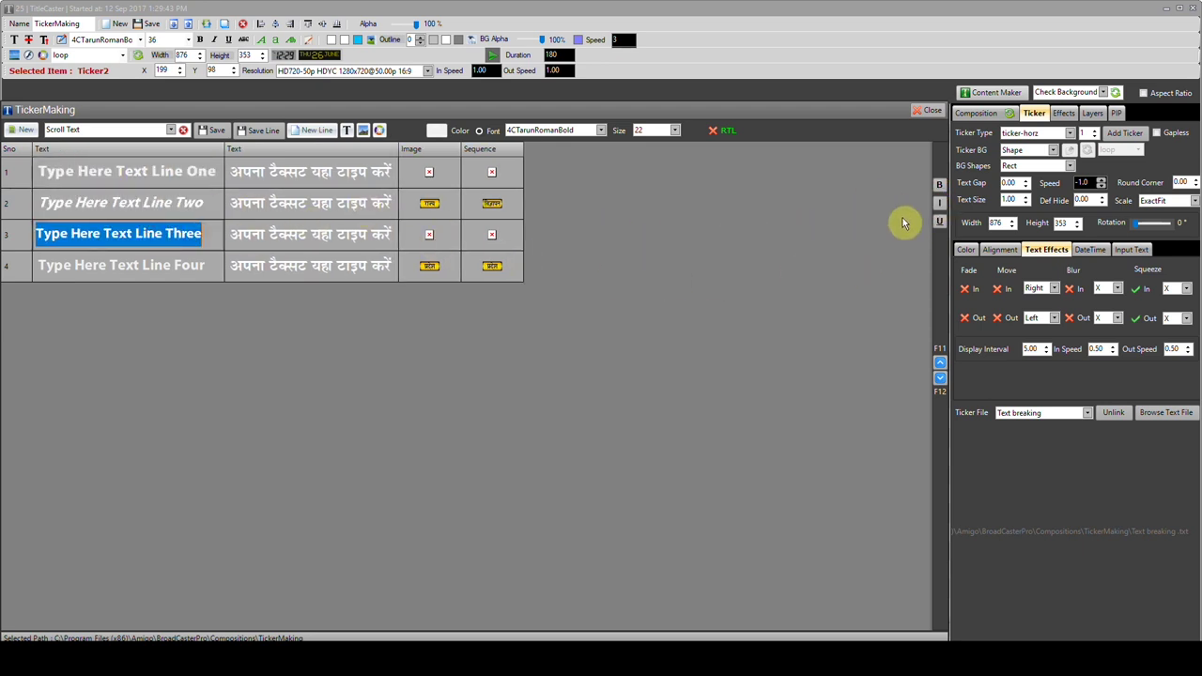
click(939, 222)
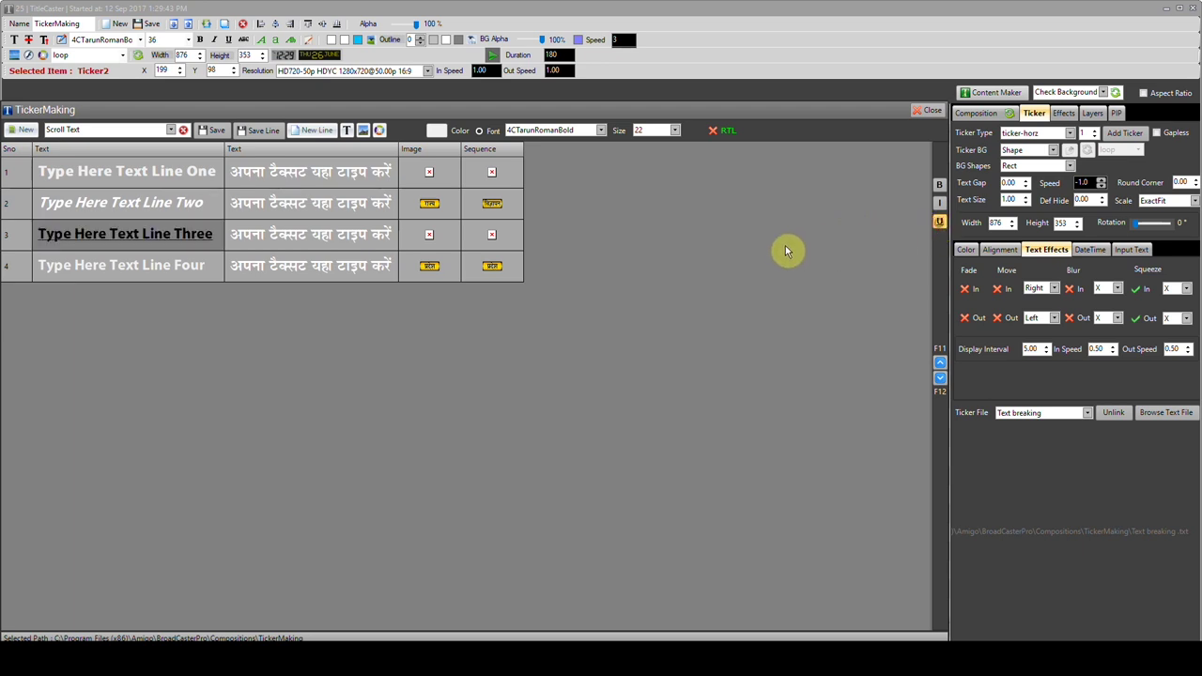
click(210, 129)
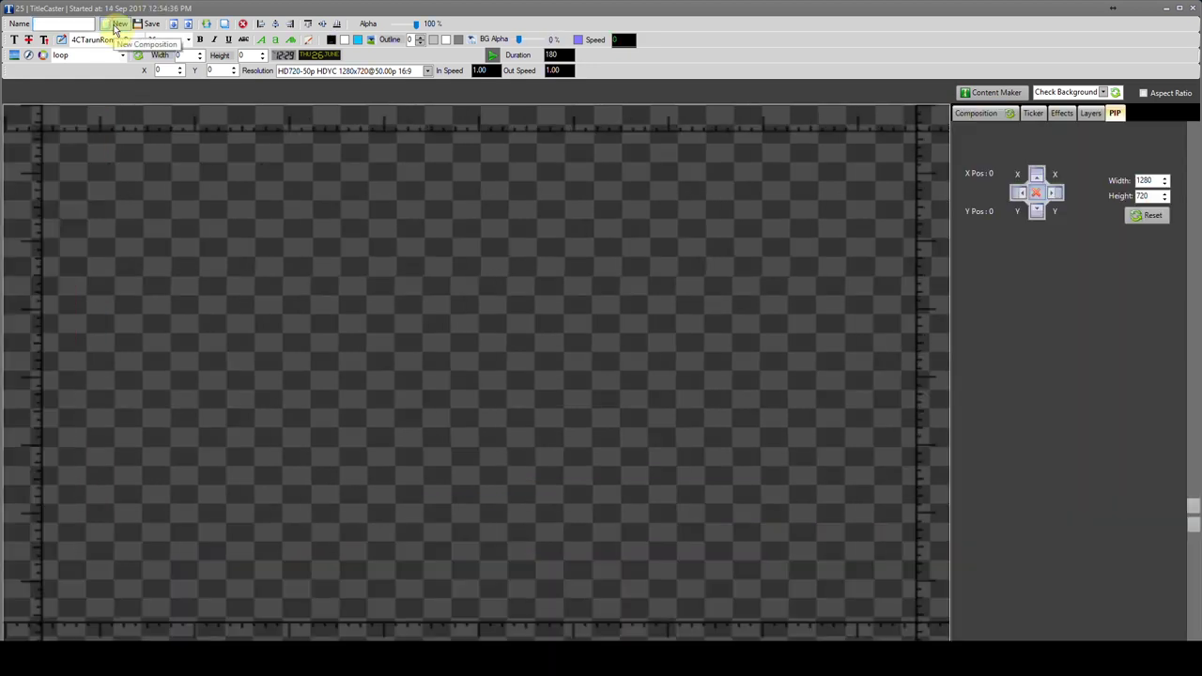
Create a new composition named LBand and save it.
click(115, 25)
text(Ln)
text(Band)
click(147, 25)
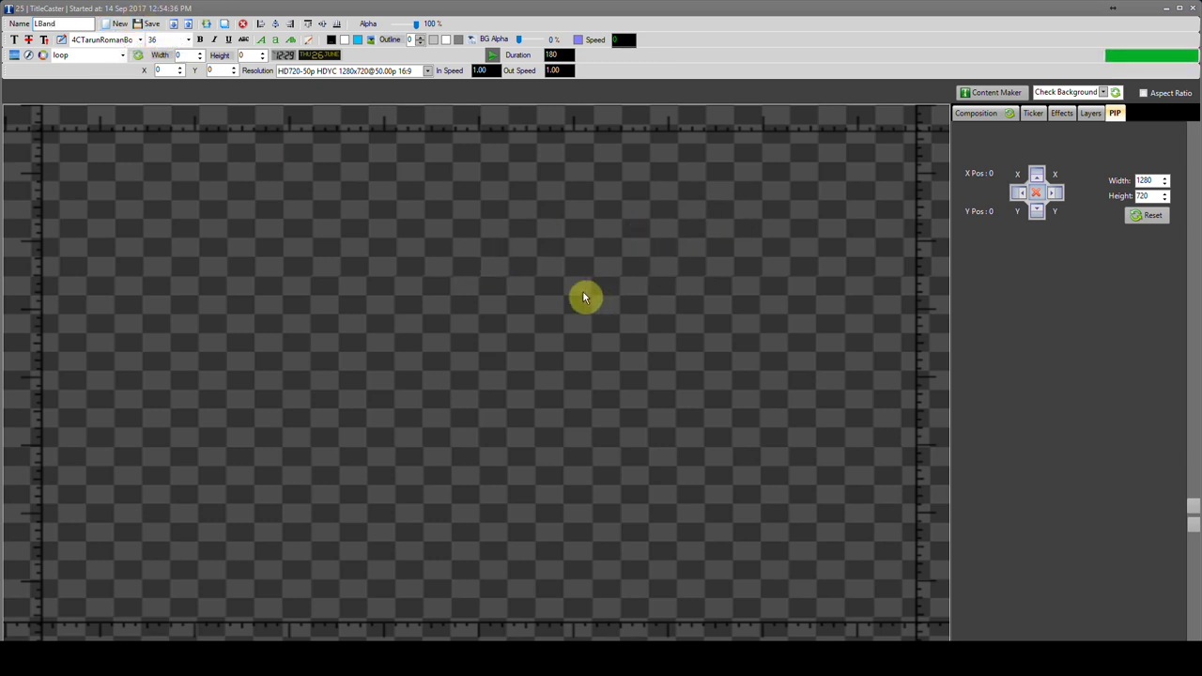
Insert the image L Band_00000_00231 from the Desktop's Banner Advertisment folder into the composition and save it.
click(14, 56)
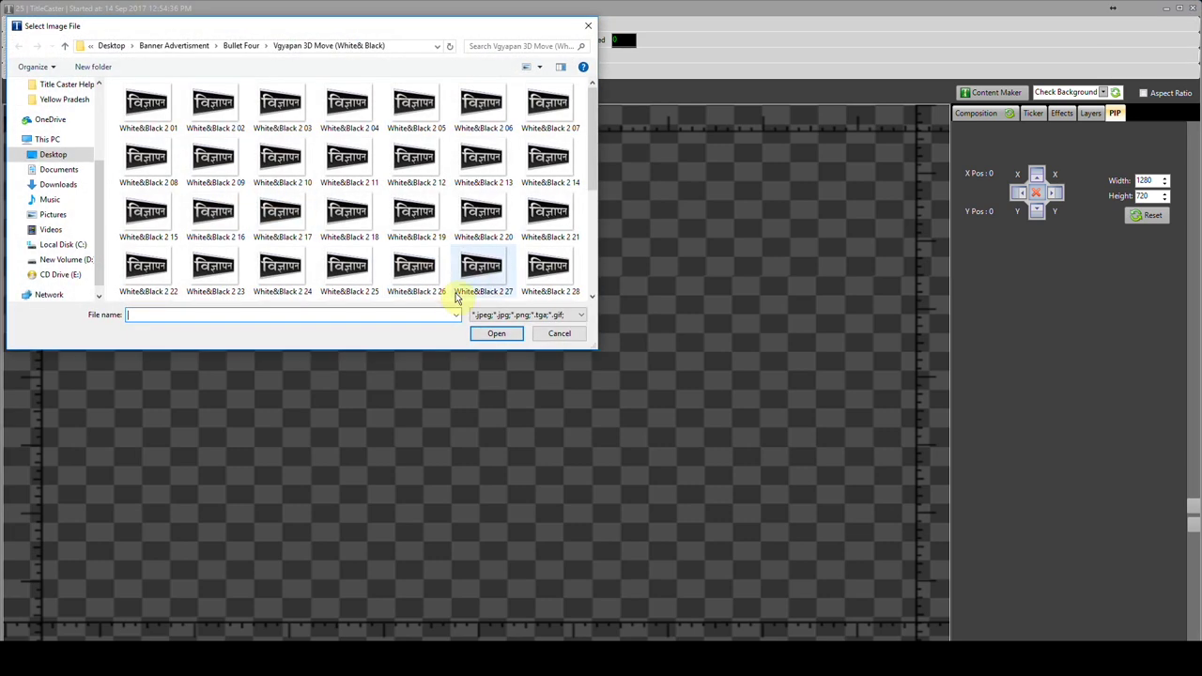
click(52, 154)
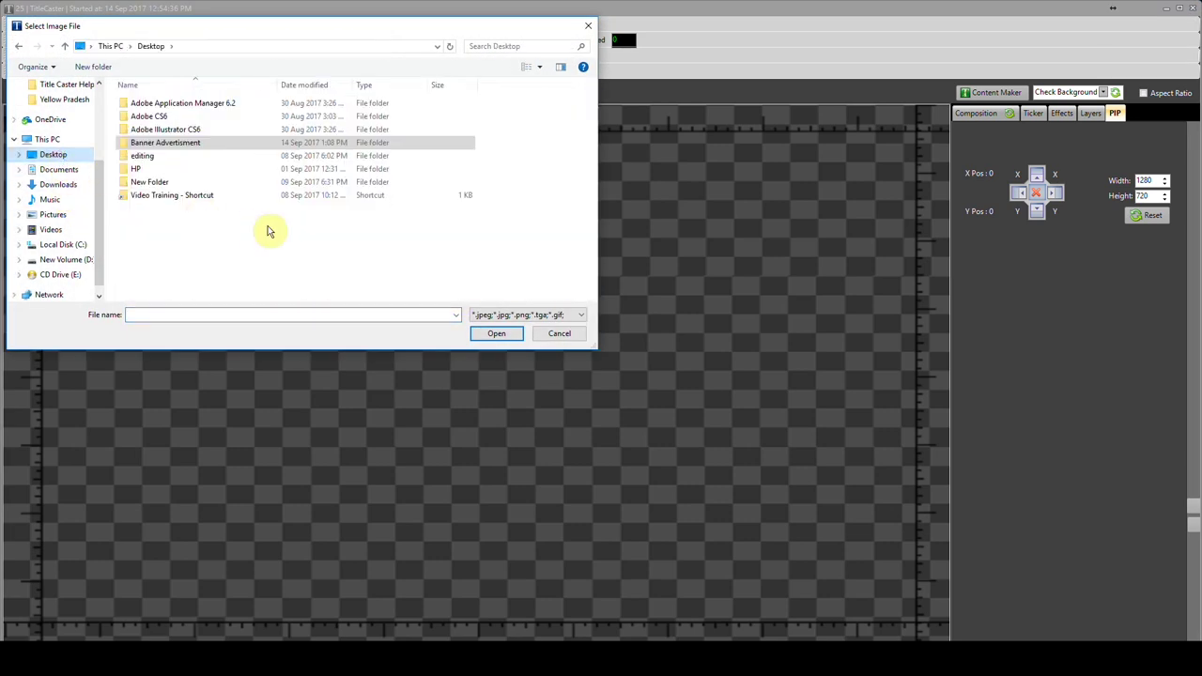
double_click(156, 147)
click(326, 235)
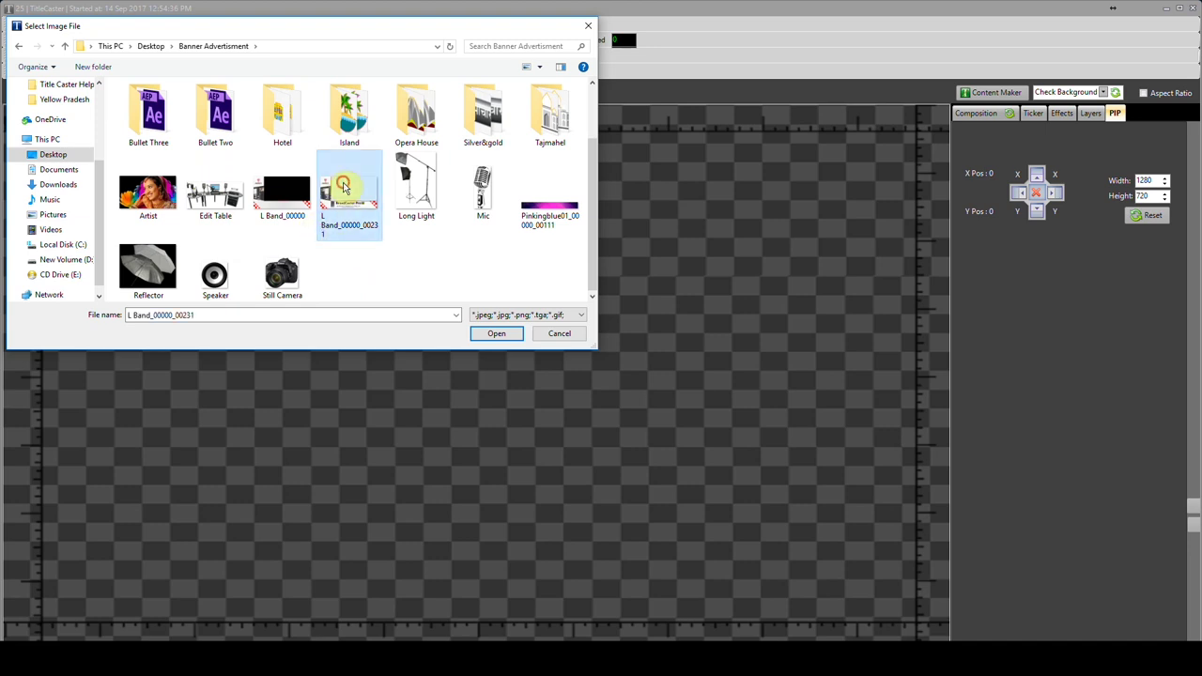
click(488, 331)
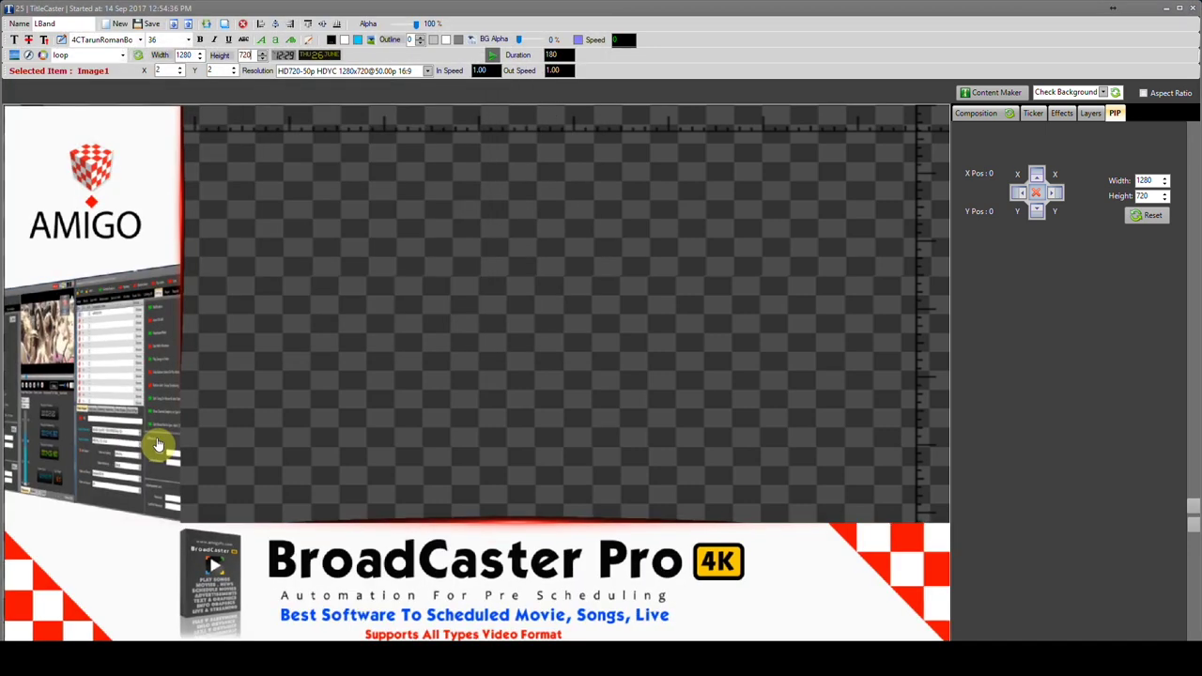
click(150, 23)
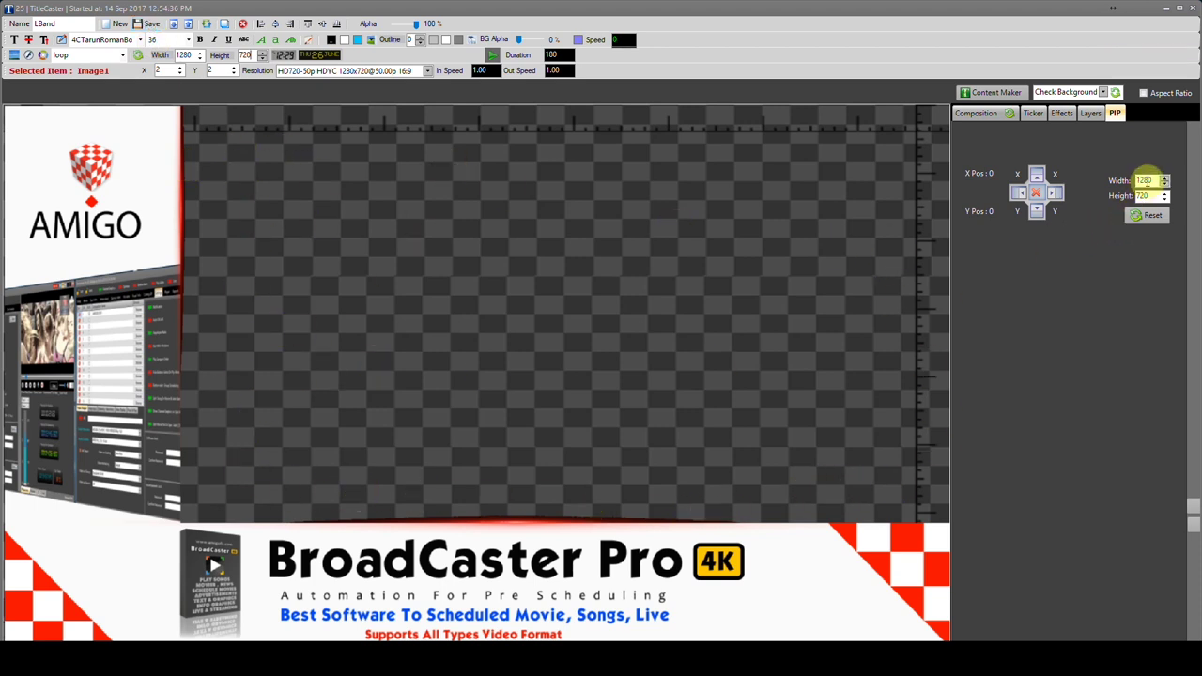
Reduce the PIP width to 1131 so the picture area narrows beside the L-band graphic.
click(1164, 185)
click(1164, 185)
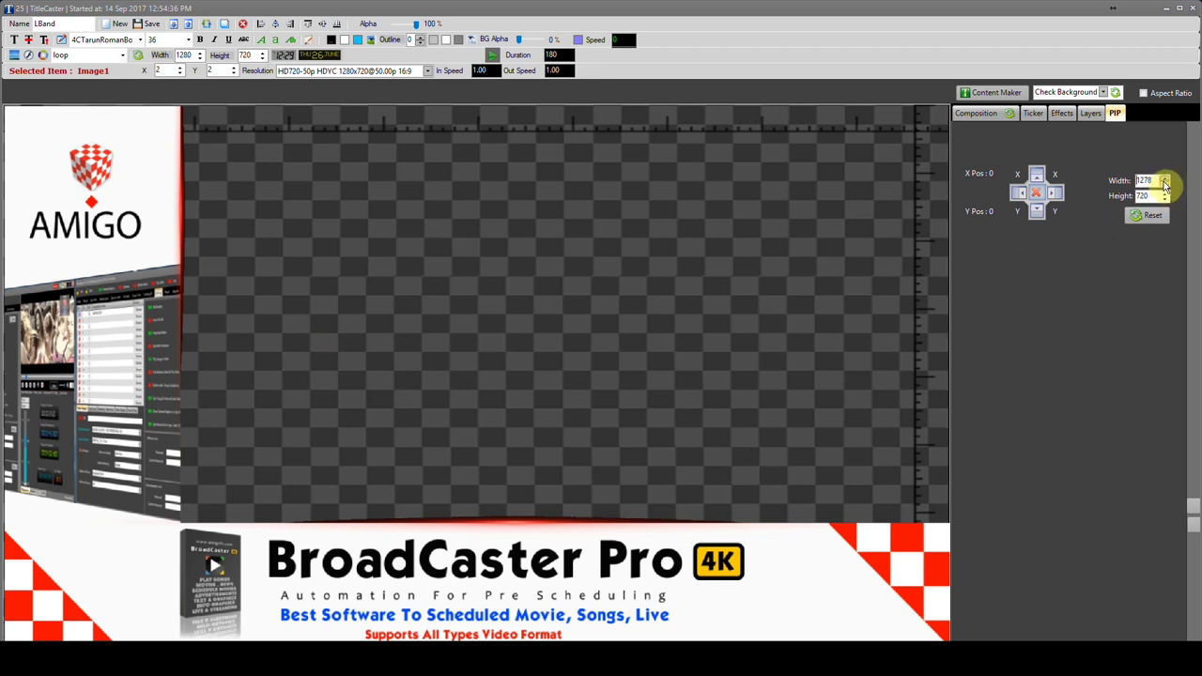
drag(1164, 185, 1164, 185)
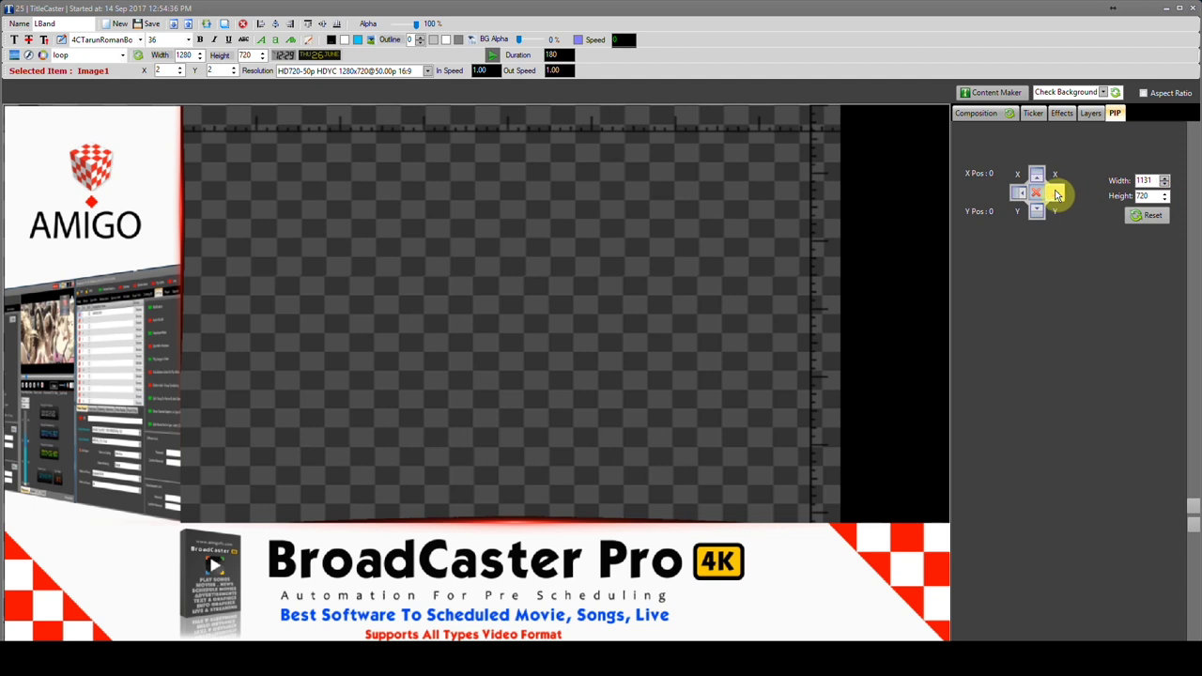